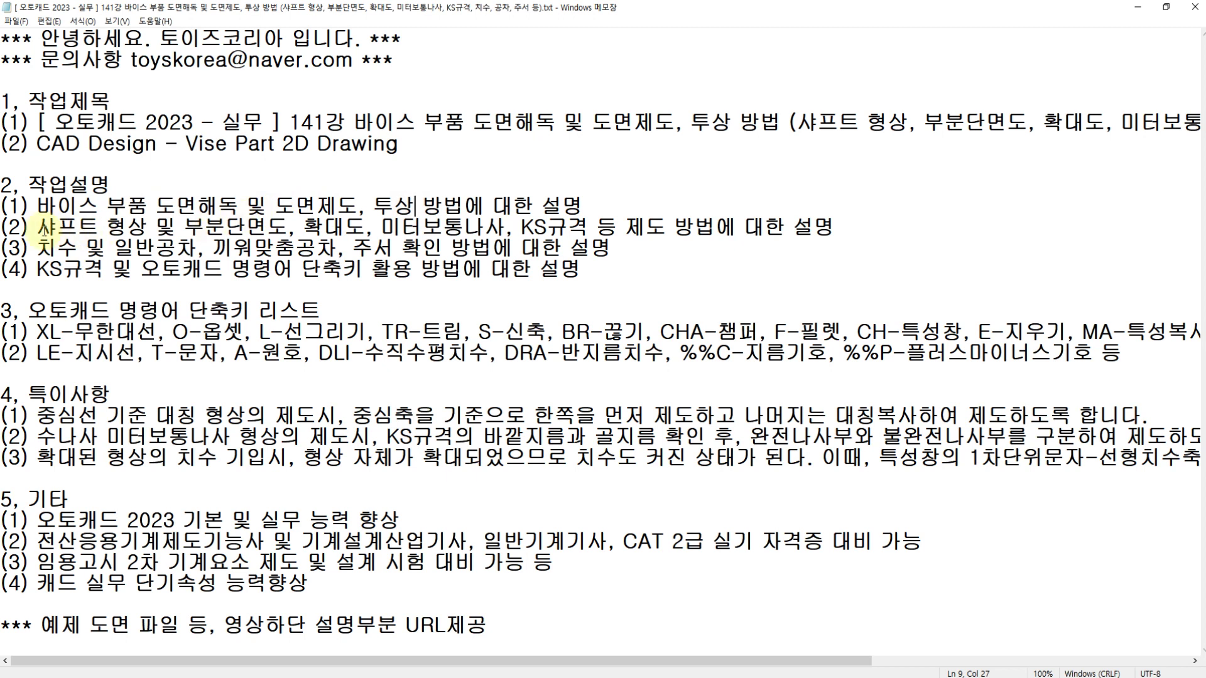
Read through the lesson outline in the text file: the work description, the AutoCAD command shortcut list and the special notes
left_click_drag(36, 227, 133, 227)
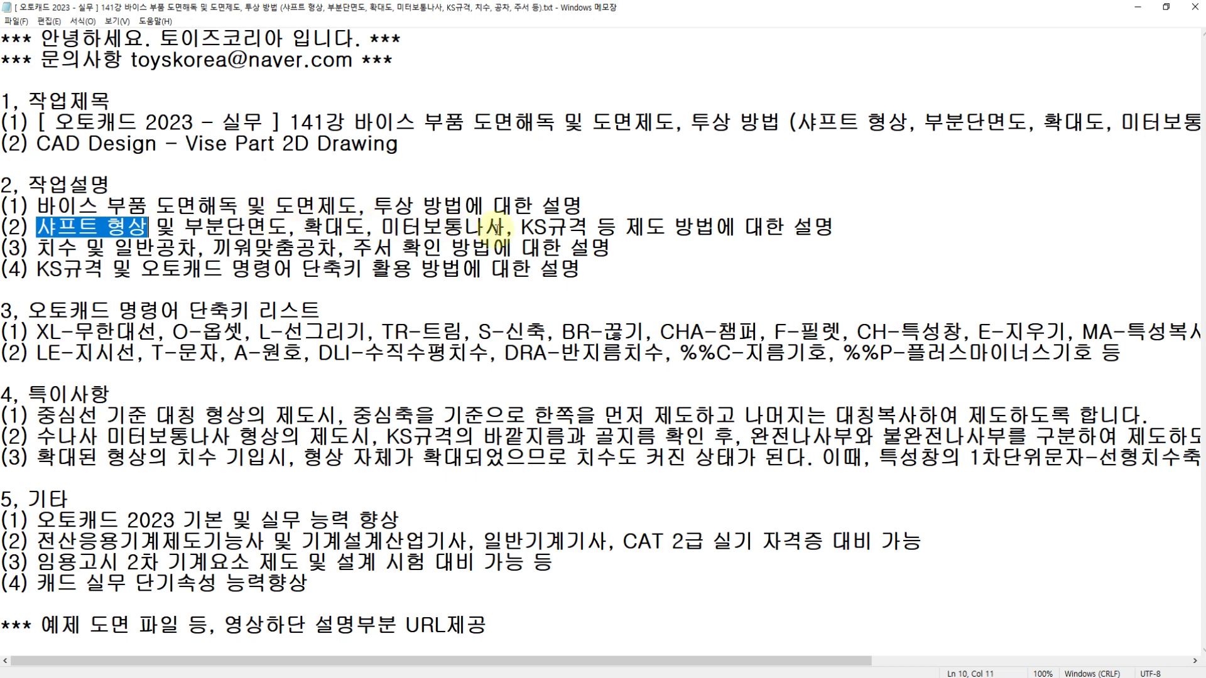
left_click(625, 229)
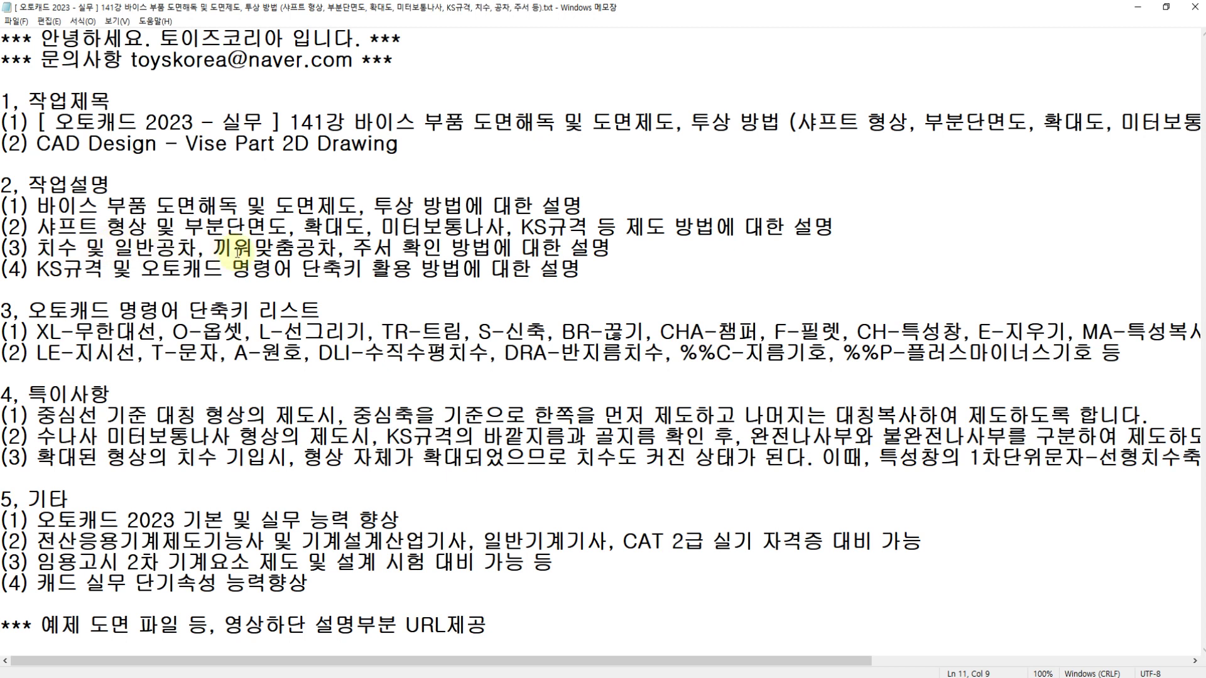
left_click(339, 248)
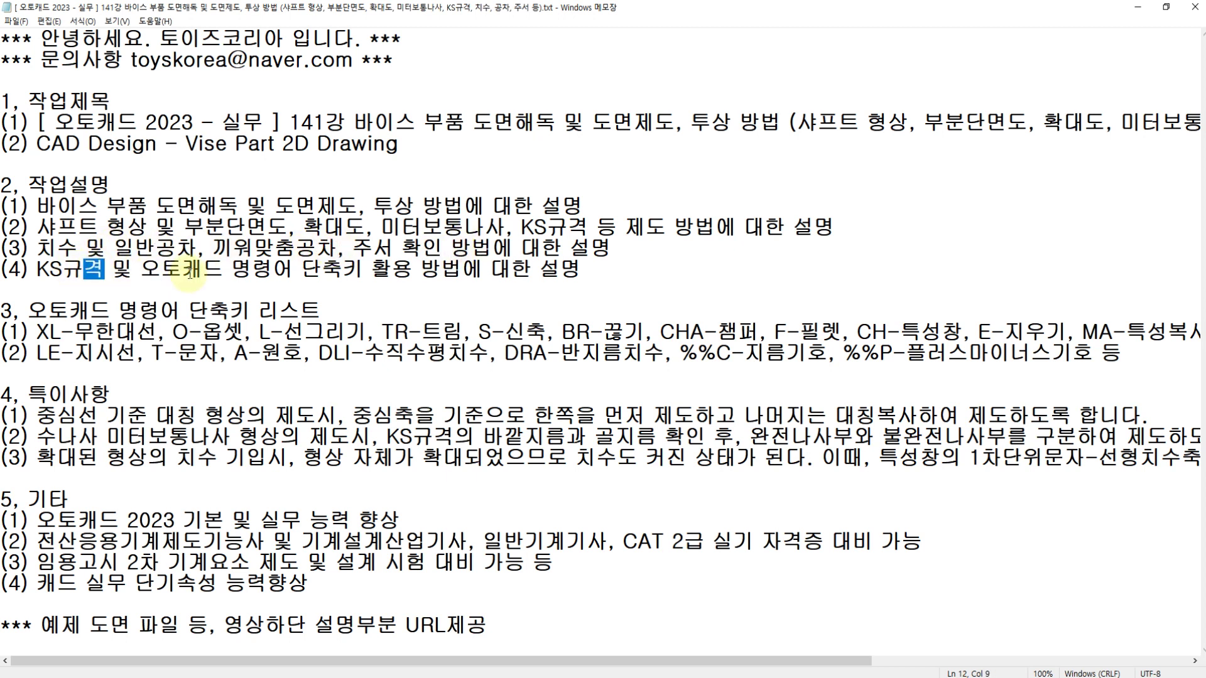
left_click(225, 270)
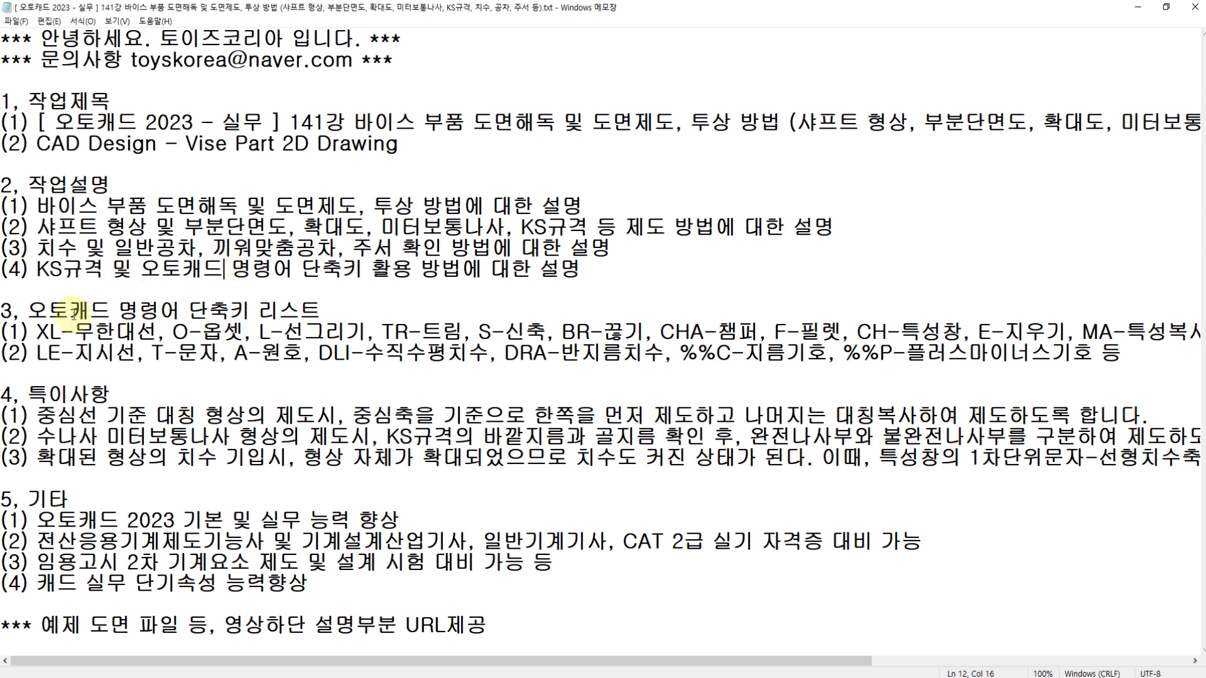
left_click_drag(28, 310, 1124, 355)
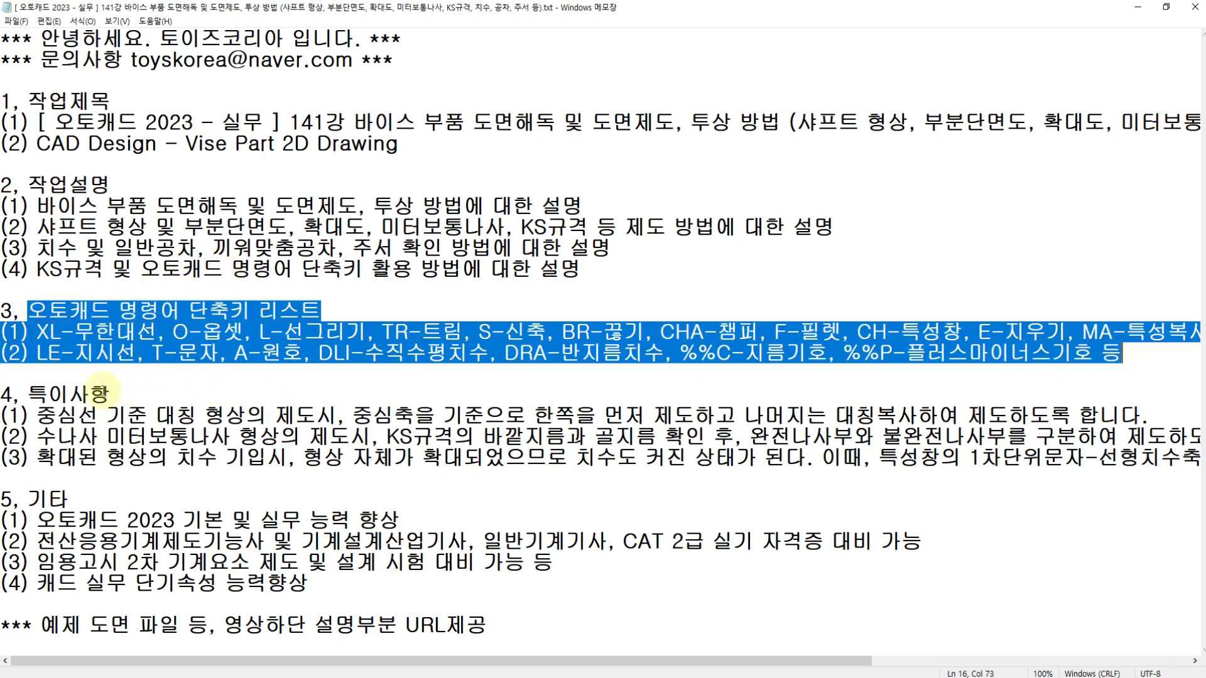
left_click(38, 416)
left_click(36, 435)
left_click(35, 456)
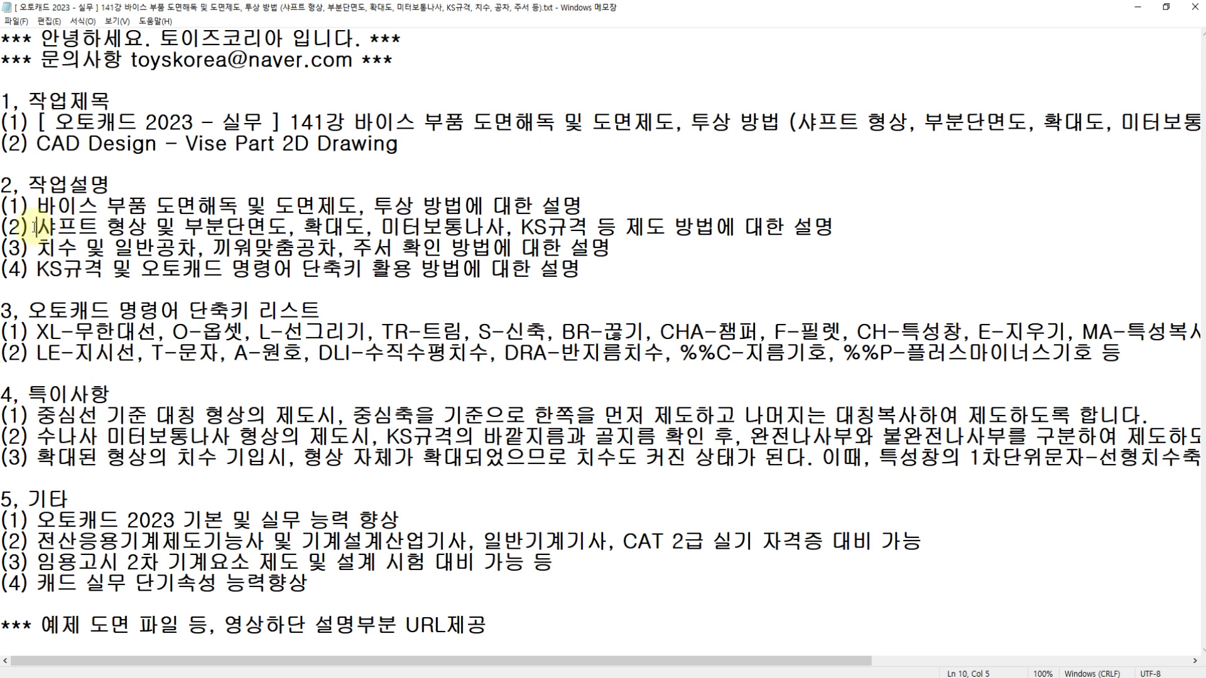
Review the special notes on mirroring symmetric shapes, drawing metric external threads and the linear dimension scale for enlarged details
left_click_drag(31, 225, 105, 228)
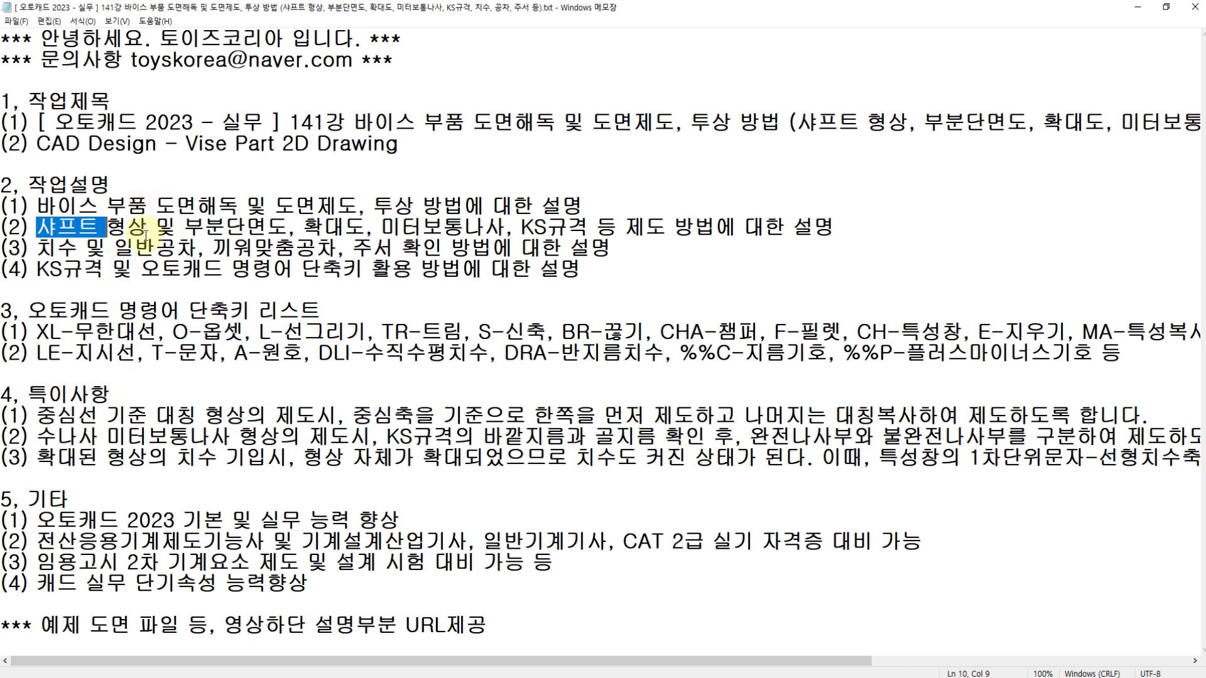
left_click(95, 415)
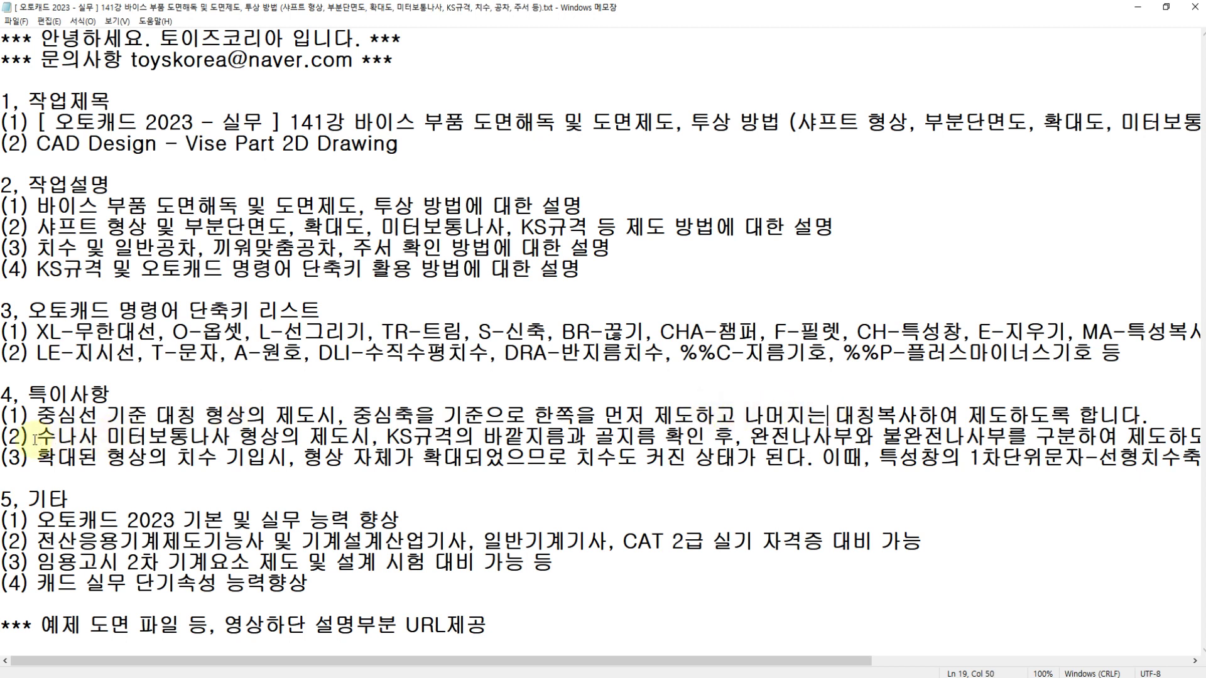
left_click_drag(37, 436, 433, 438)
left_click(485, 436)
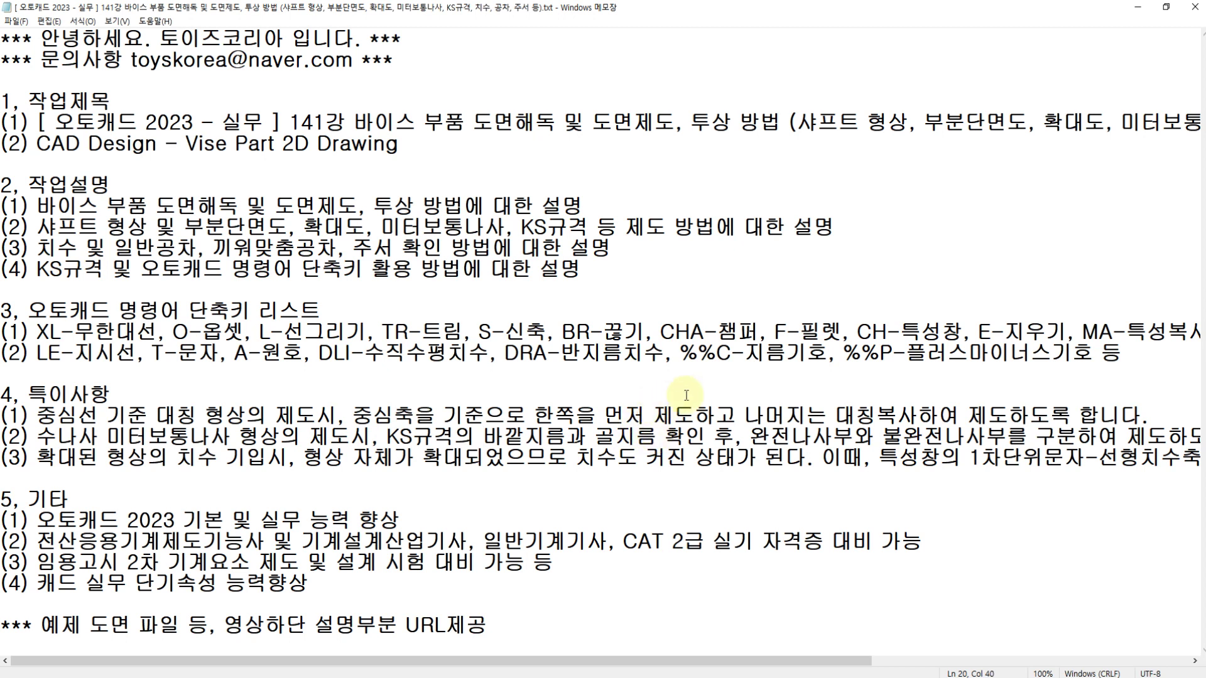
left_click(755, 436)
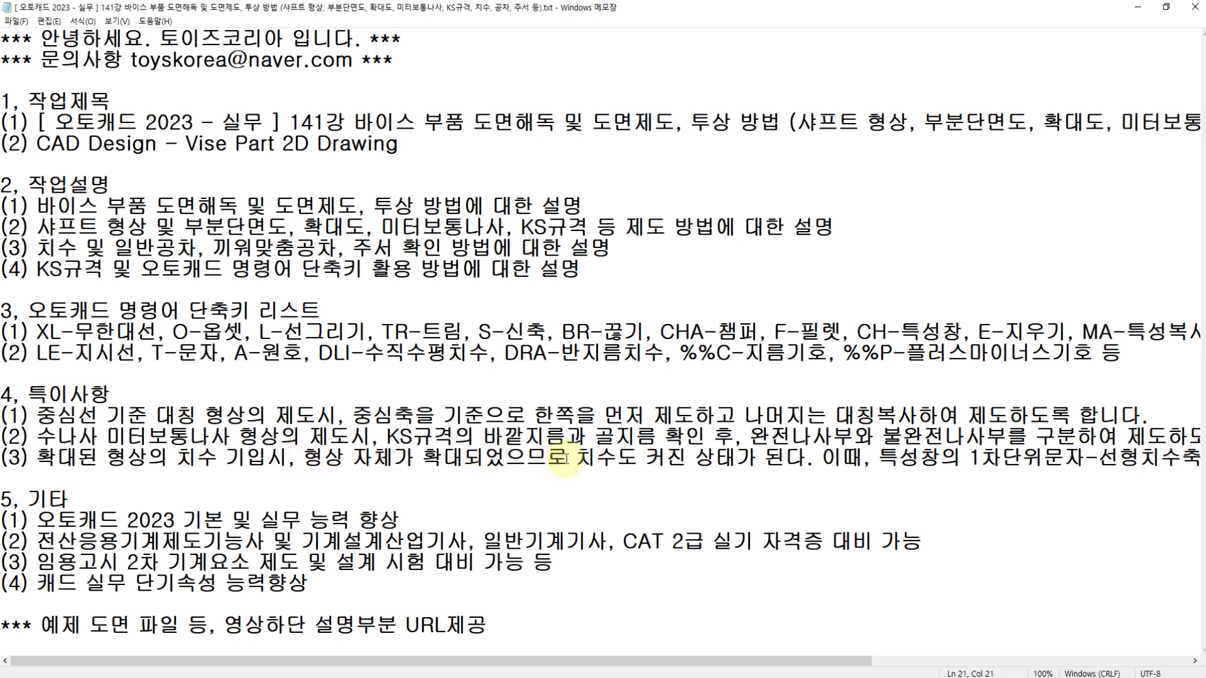
left_click_drag(577, 459, 794, 461)
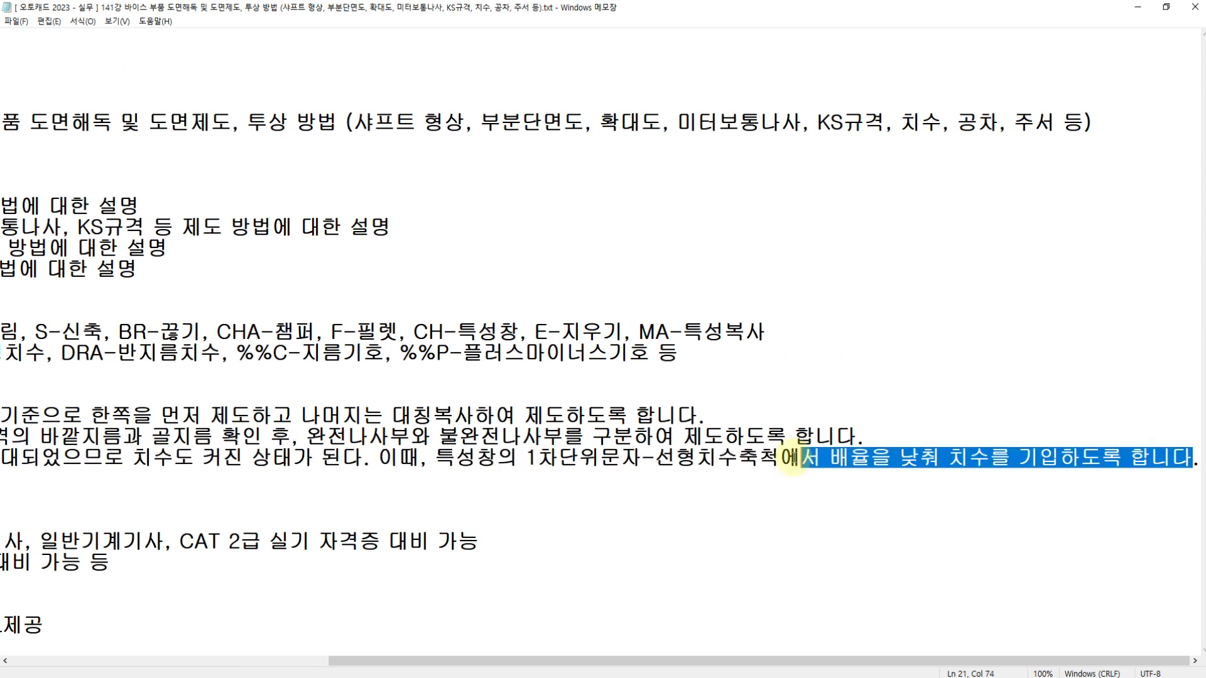
left_click_drag(527, 469, 779, 465)
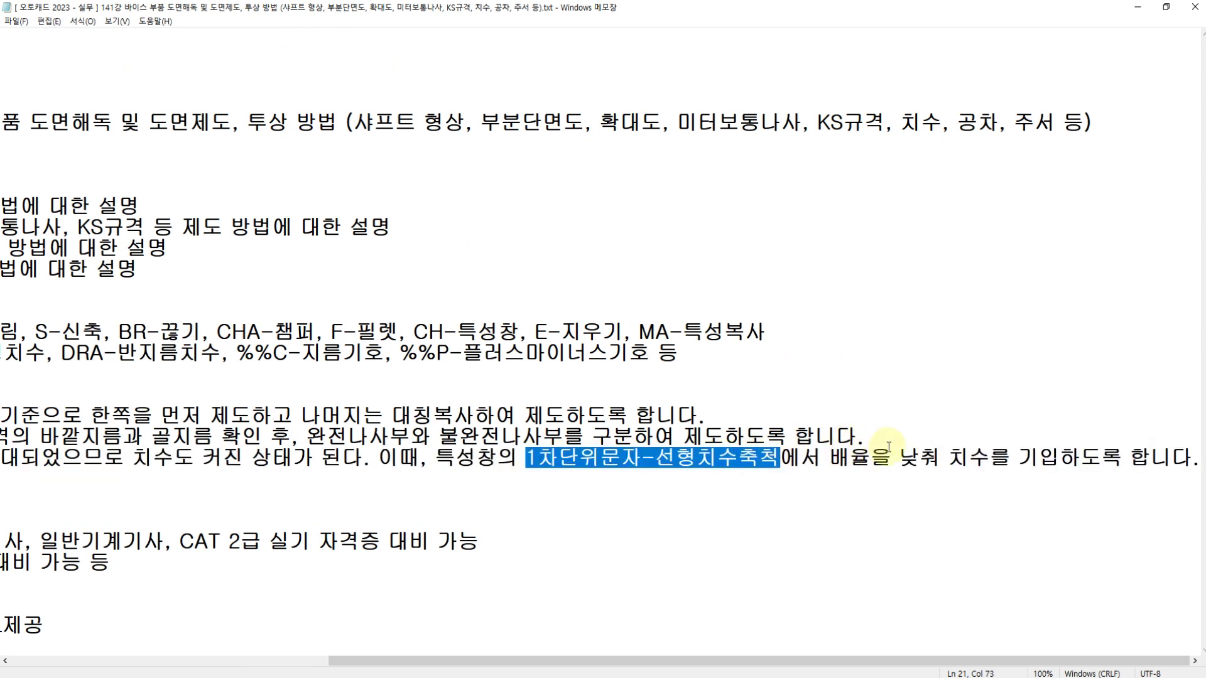
left_click(435, 460)
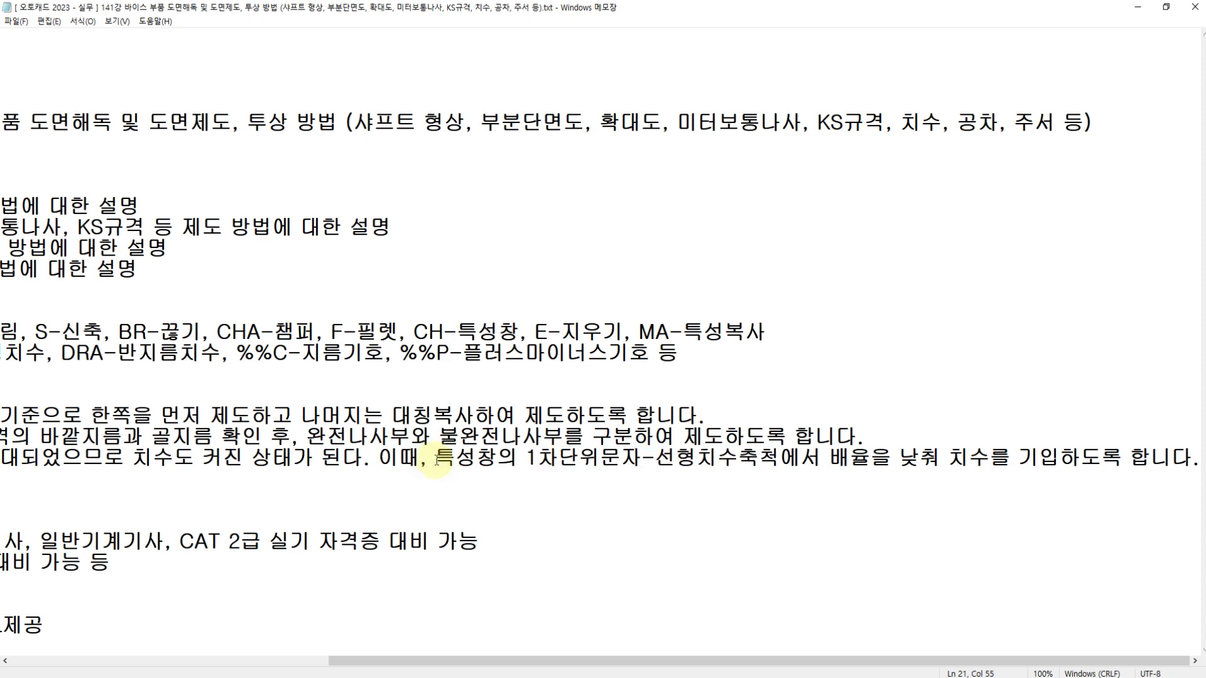
key("Home")
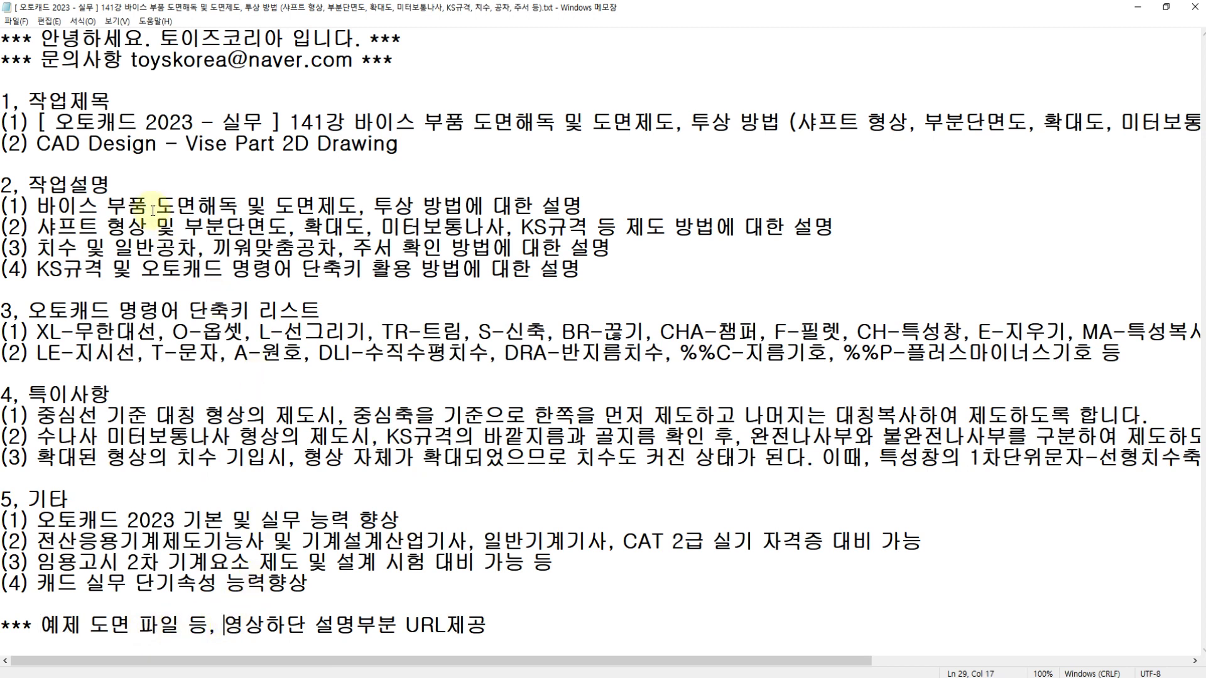
left_click(131, 101)
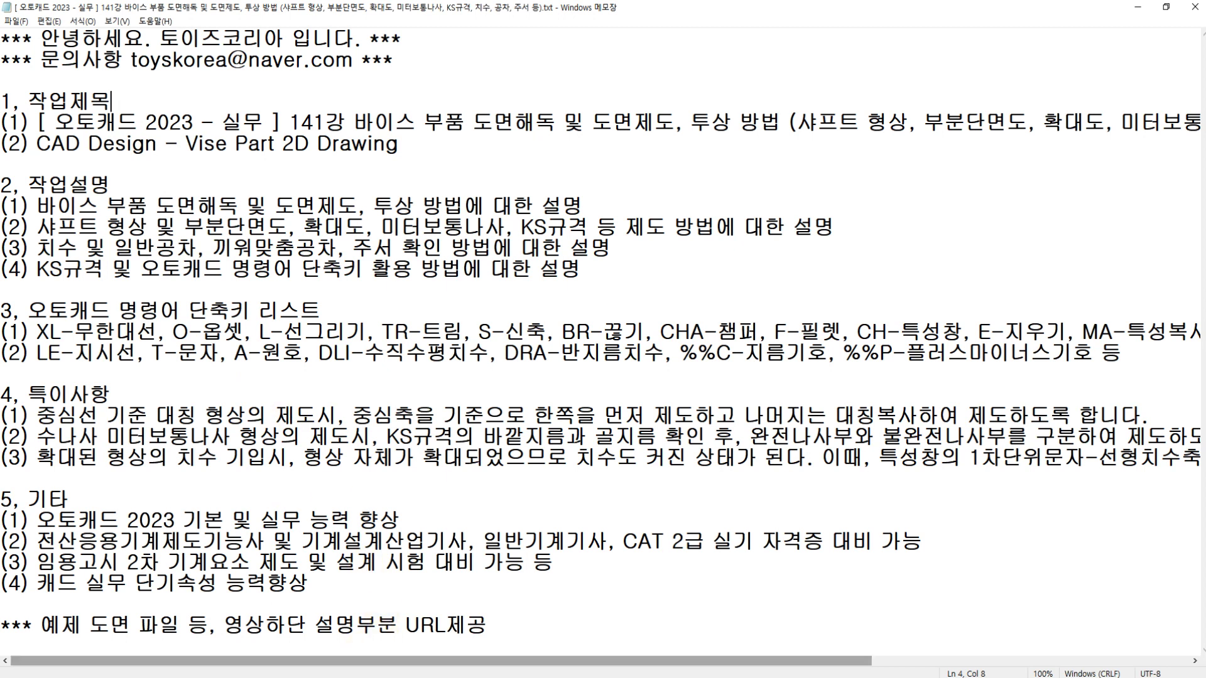
Switch to AutoCAD, showing the finished screw shaft drawing beside the empty drawing template
left_click(402, 677)
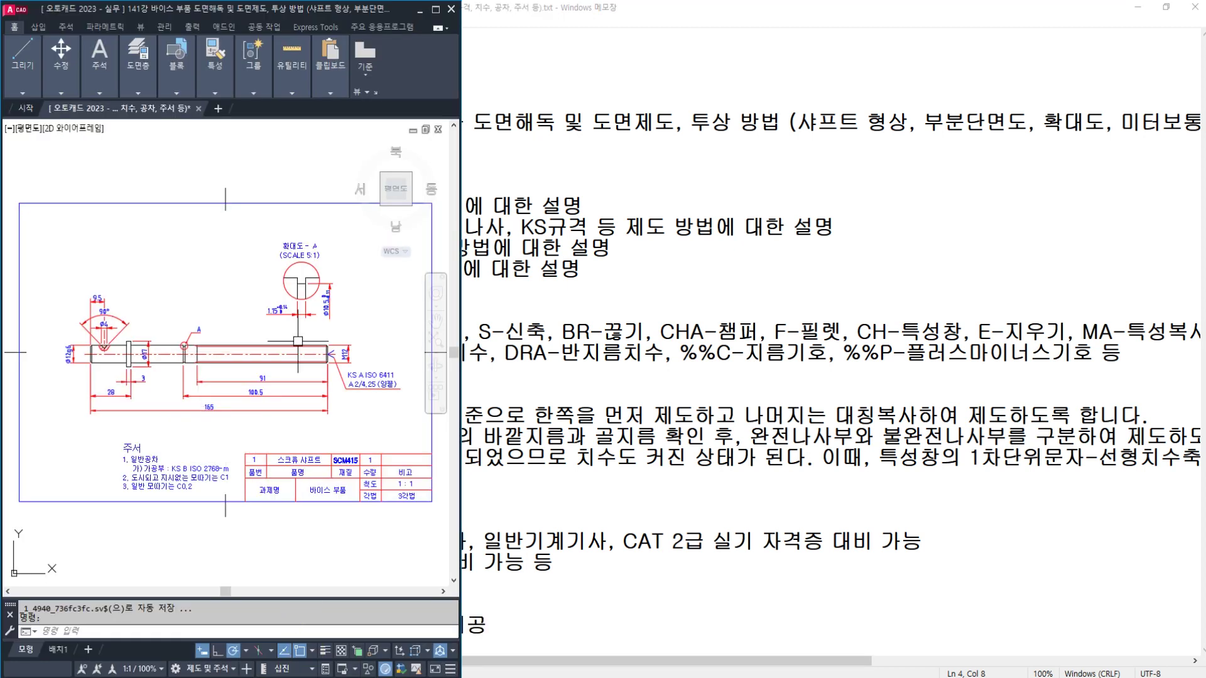
left_click(433, 677)
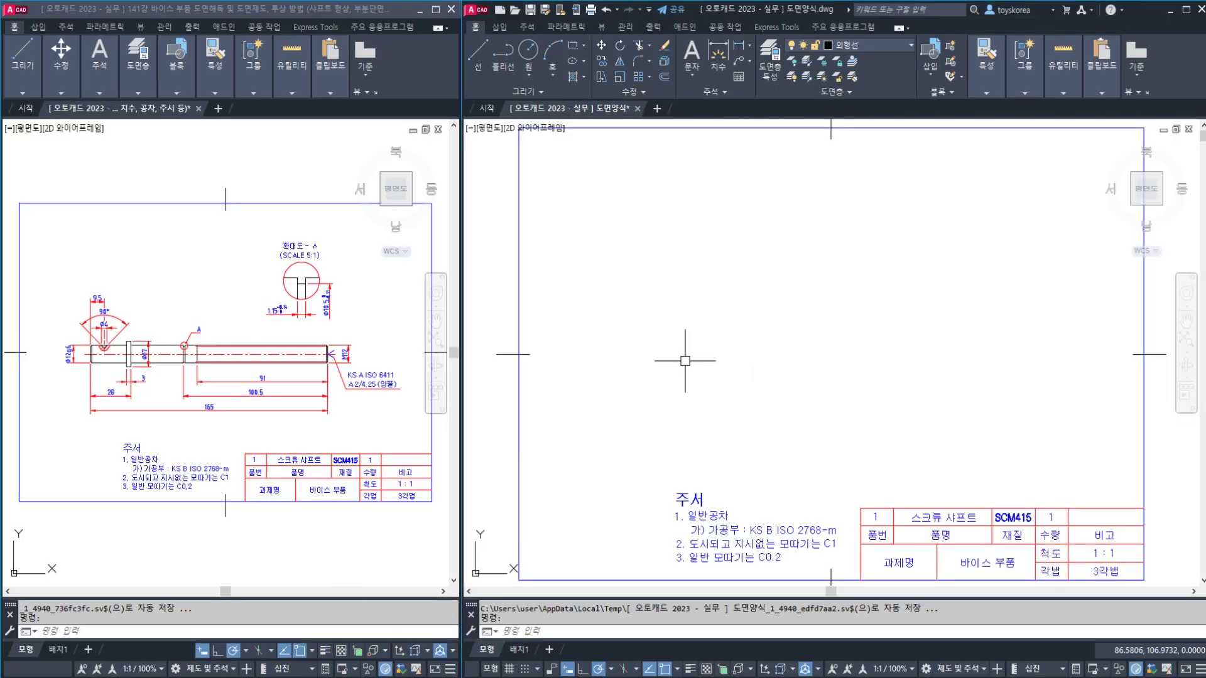
left_click(230, 303)
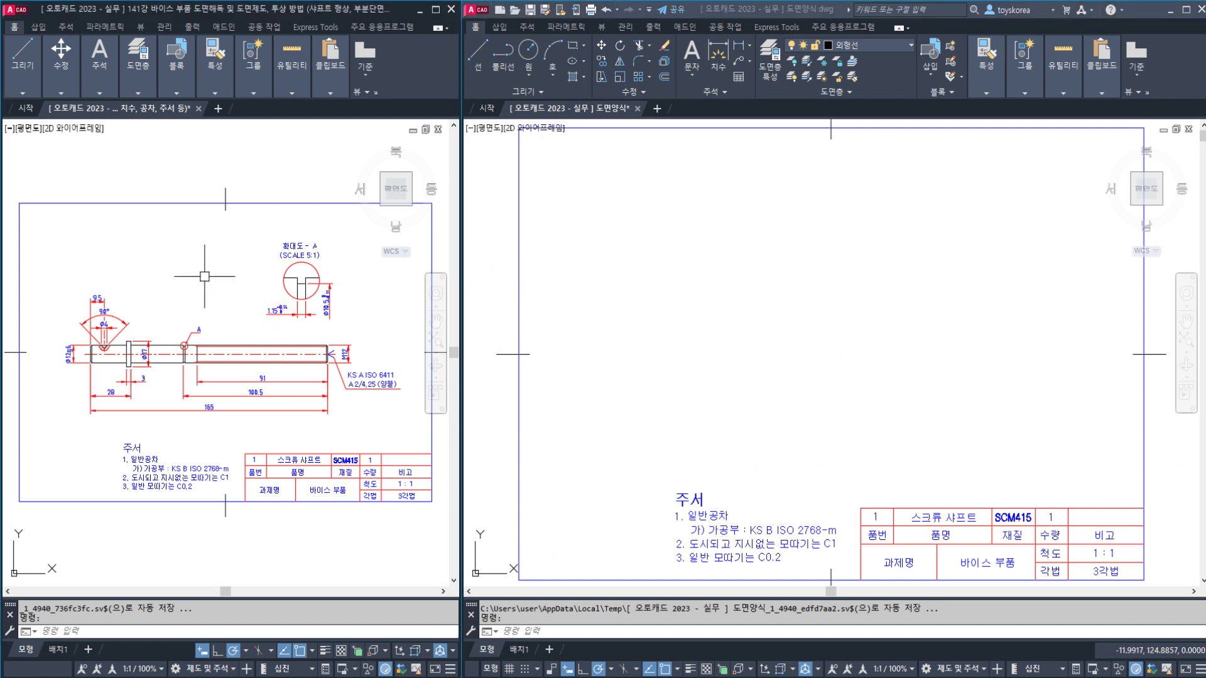
Examine the reference drawing's title block for part name, material and scale, and the shaft's threaded section
scroll(357, 495, "up", 4)
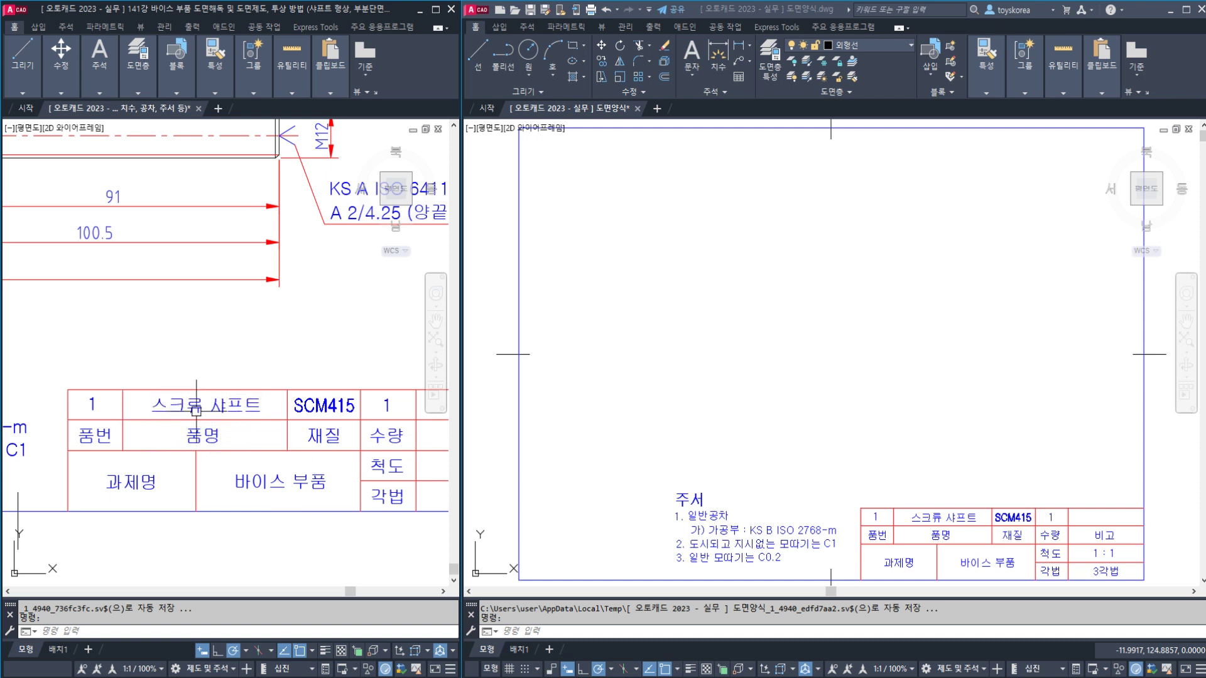
middle_click_drag(255, 409, 173, 410)
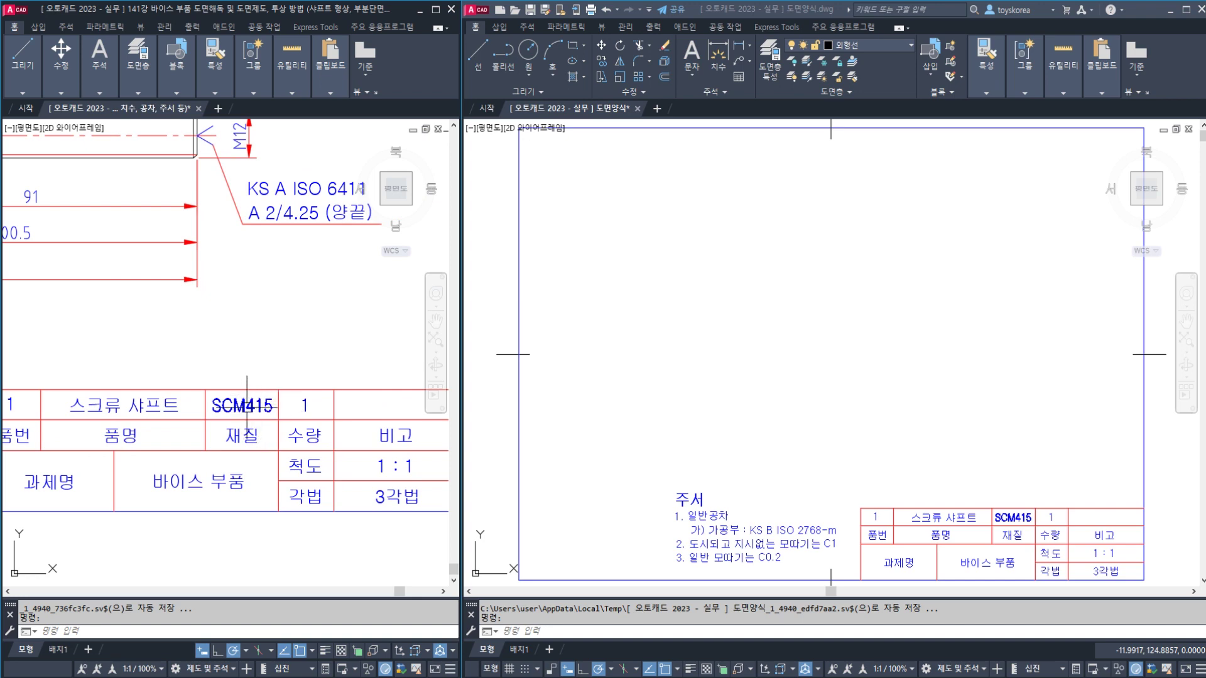
middle_click_drag(211, 333, 359, 378)
middle_click_drag(145, 317, 219, 393)
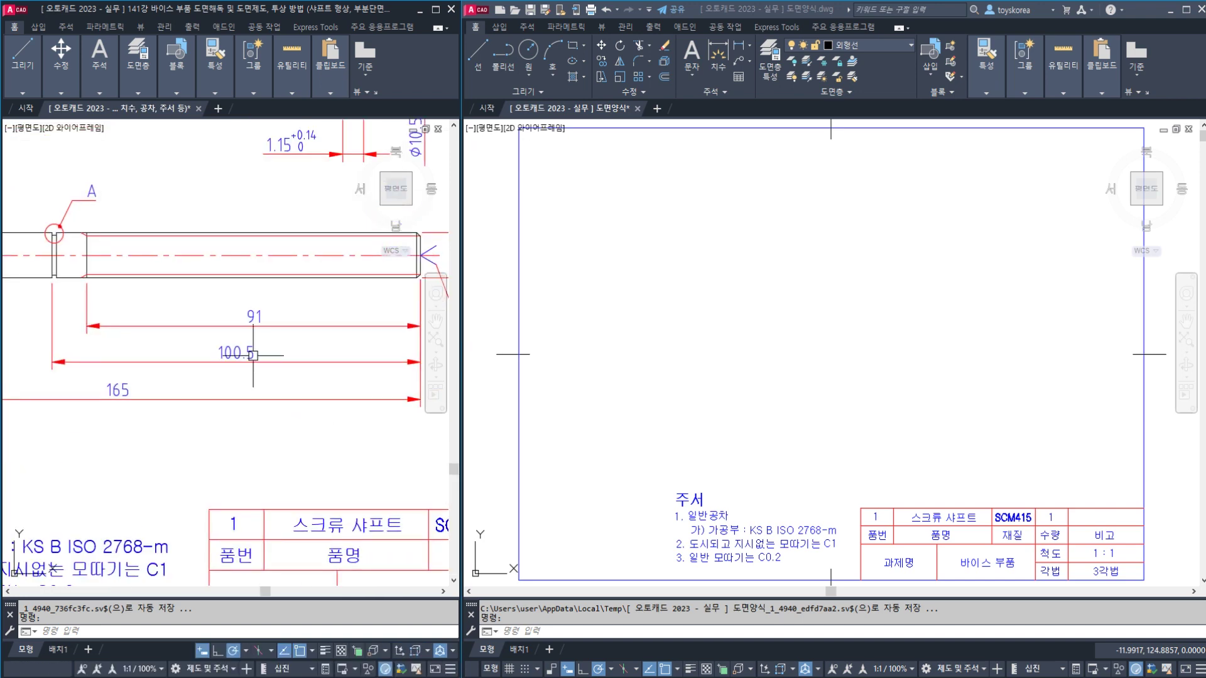
mouse_move(297, 318)
middle_mouse_down()
mouse_move(198, 346)
mouse_move(225, 331)
middle_mouse_up()
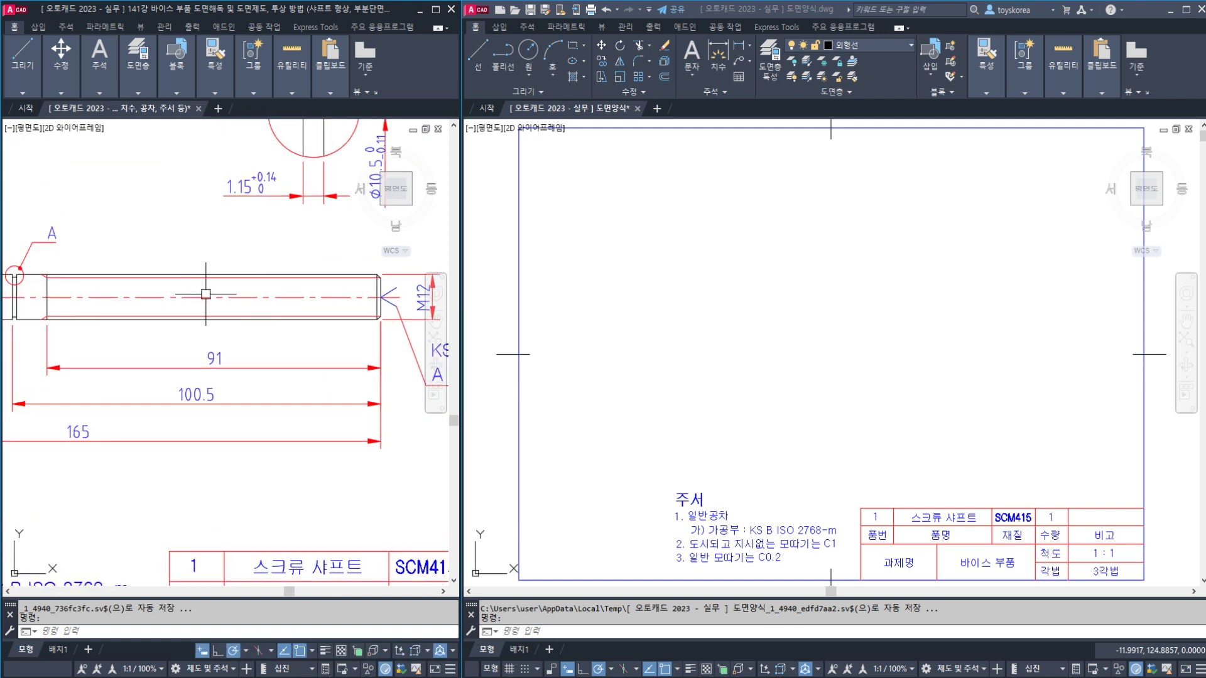
scroll(205, 294, "down", 4)
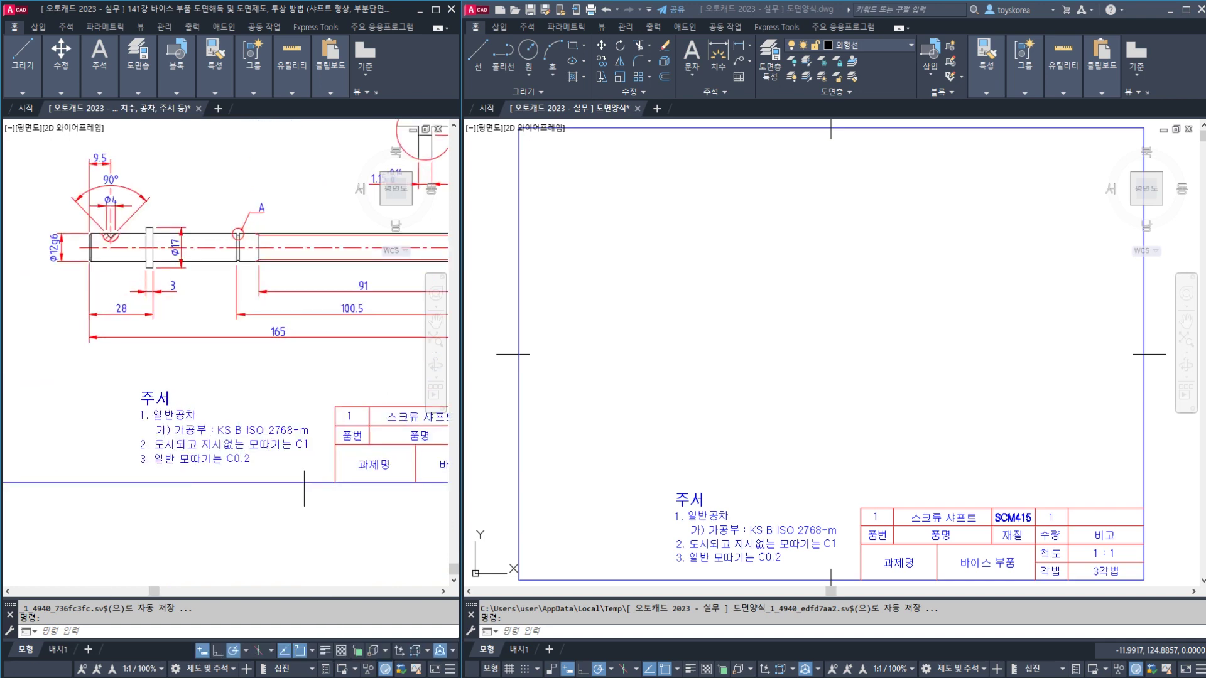
Examine the reference drawing's notes on general tolerance and chamfers, comparing them with the title block and shaft
scroll(214, 440, "up", 5)
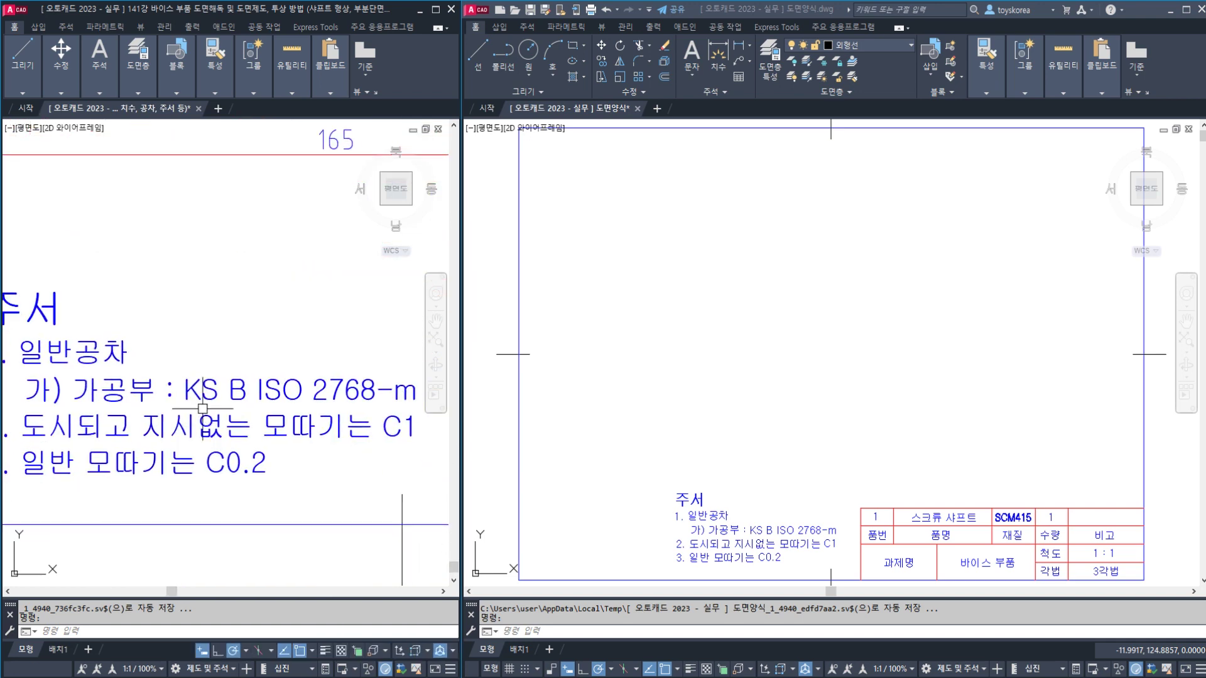
scroll(203, 409, "down", 2)
left_click(83, 381)
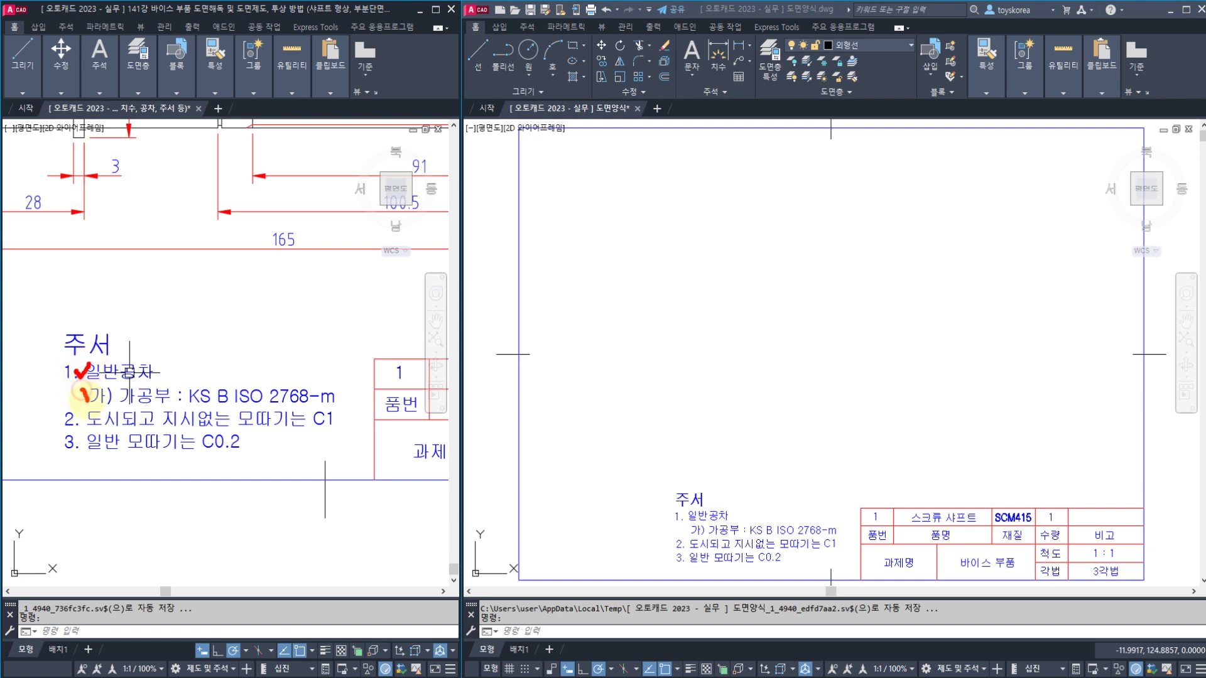
middle_click_drag(244, 302, 63, 339)
middle_click_drag(277, 399, 100, 397)
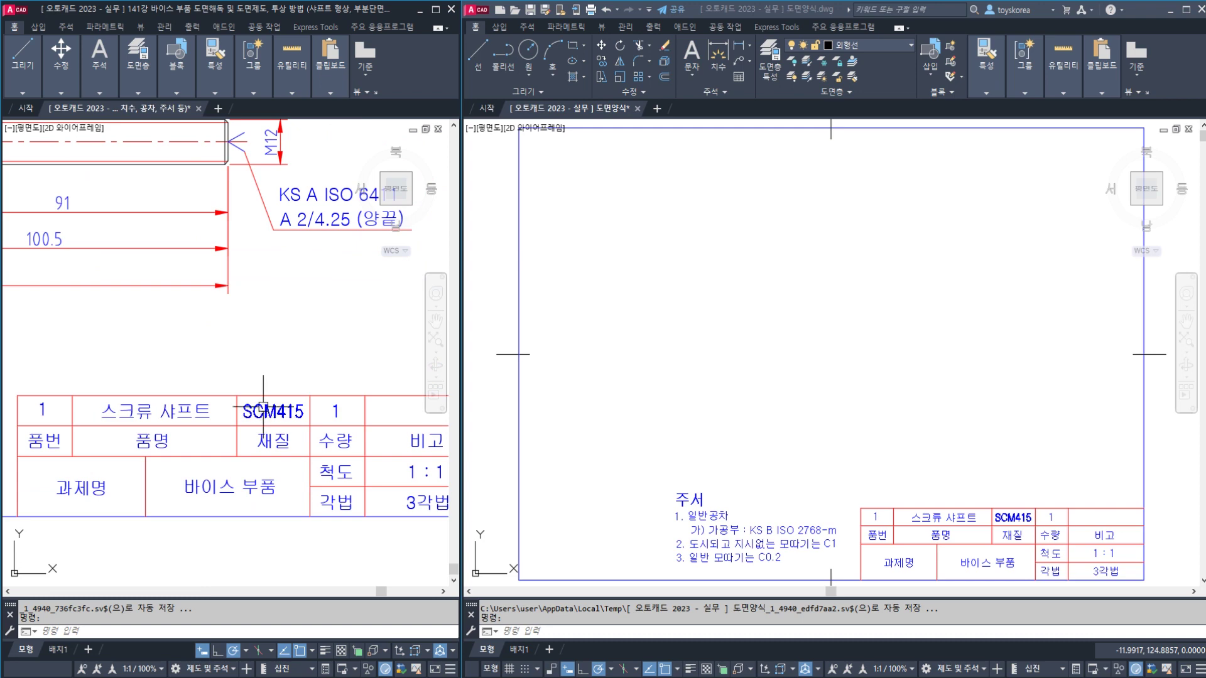
scroll(263, 407, "down", 5)
scroll(184, 309, "up", 3)
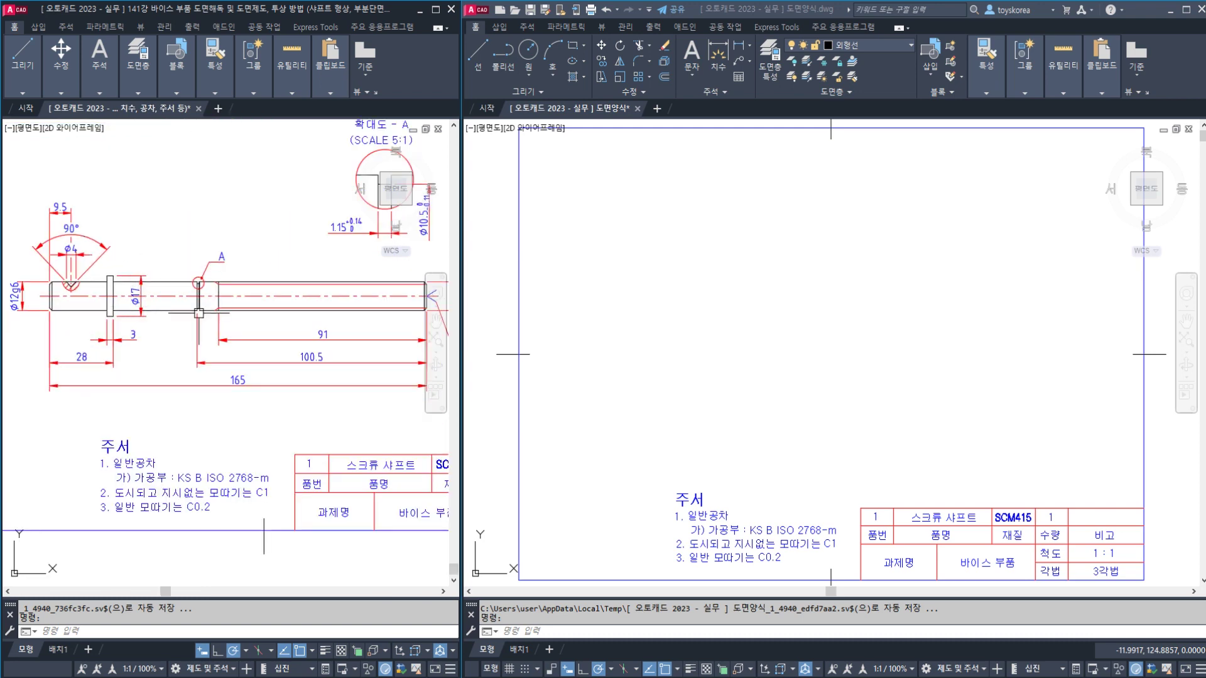
scroll(152, 462, "up", 4)
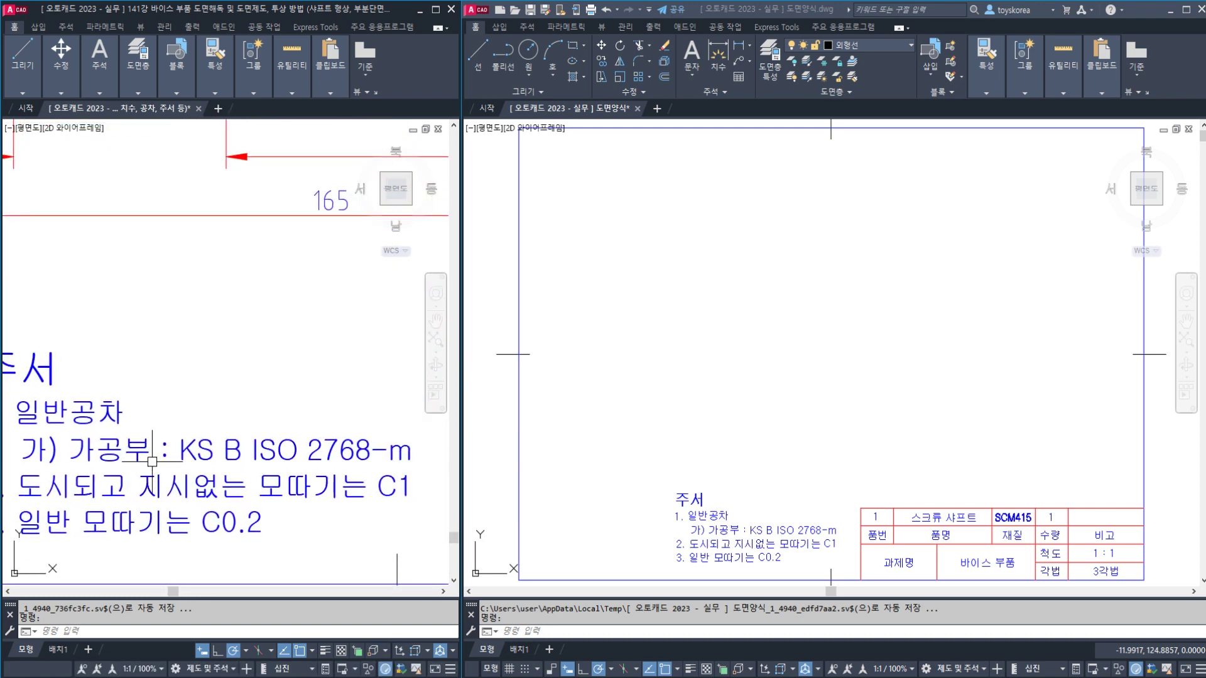
scroll(152, 462, "down", 2)
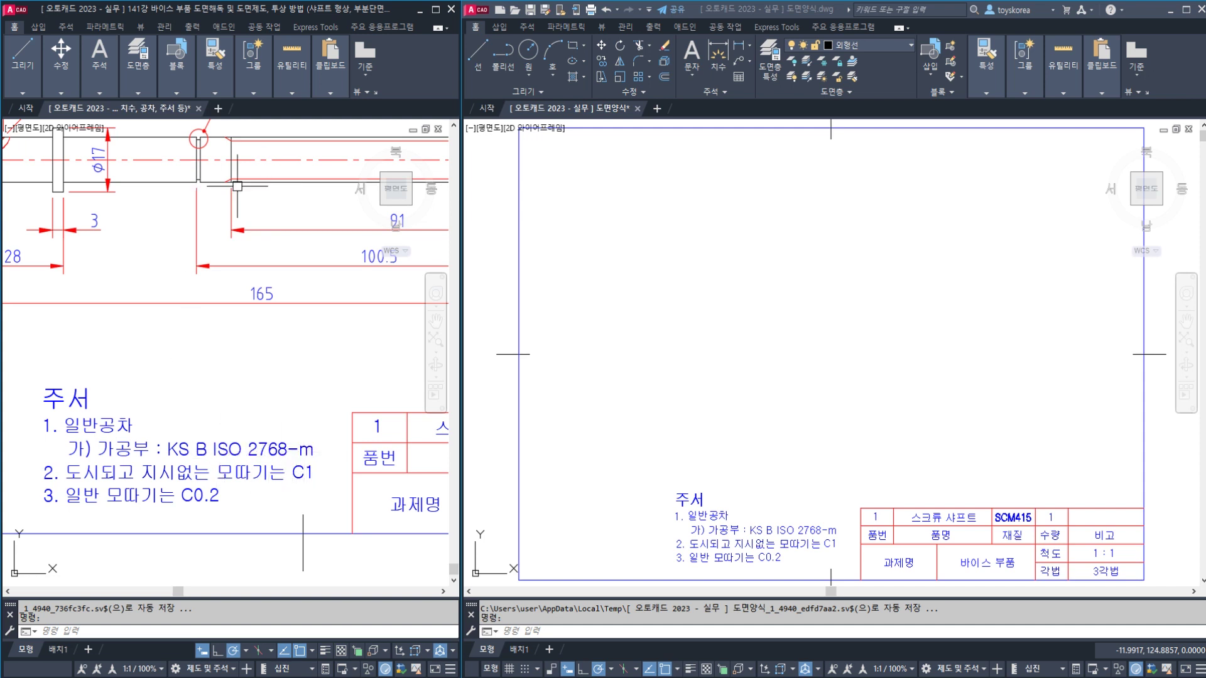
middle_click_drag(140, 435, 140, 383)
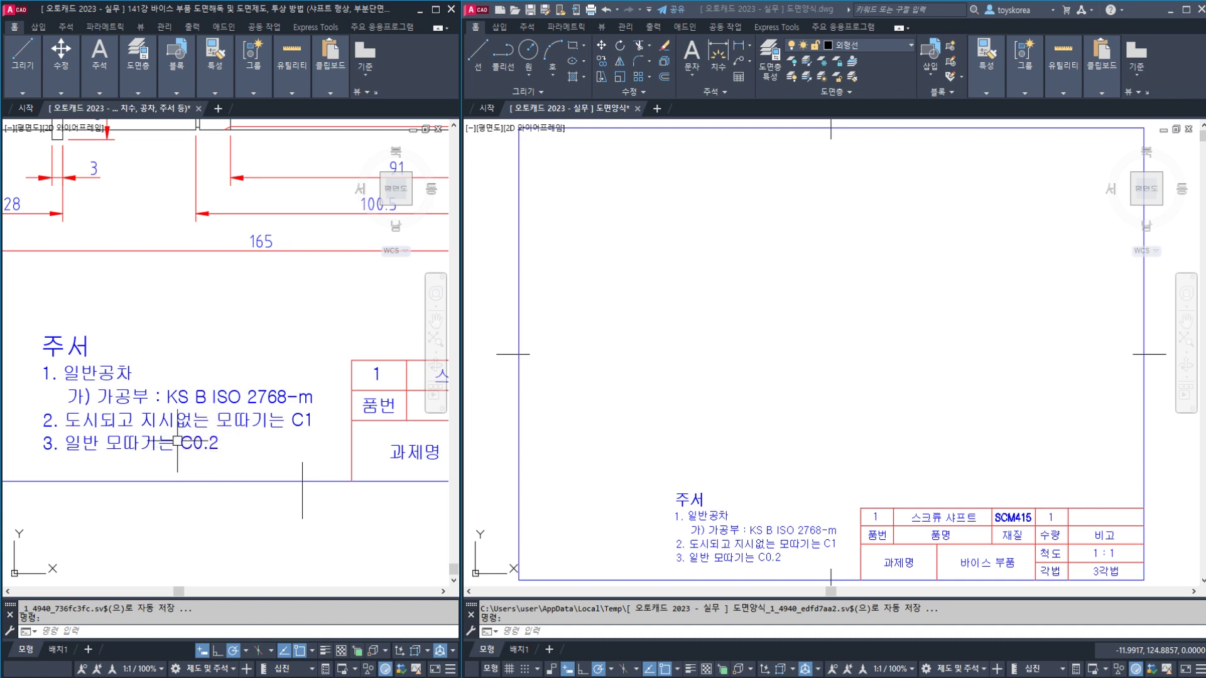
left_click(24, 407)
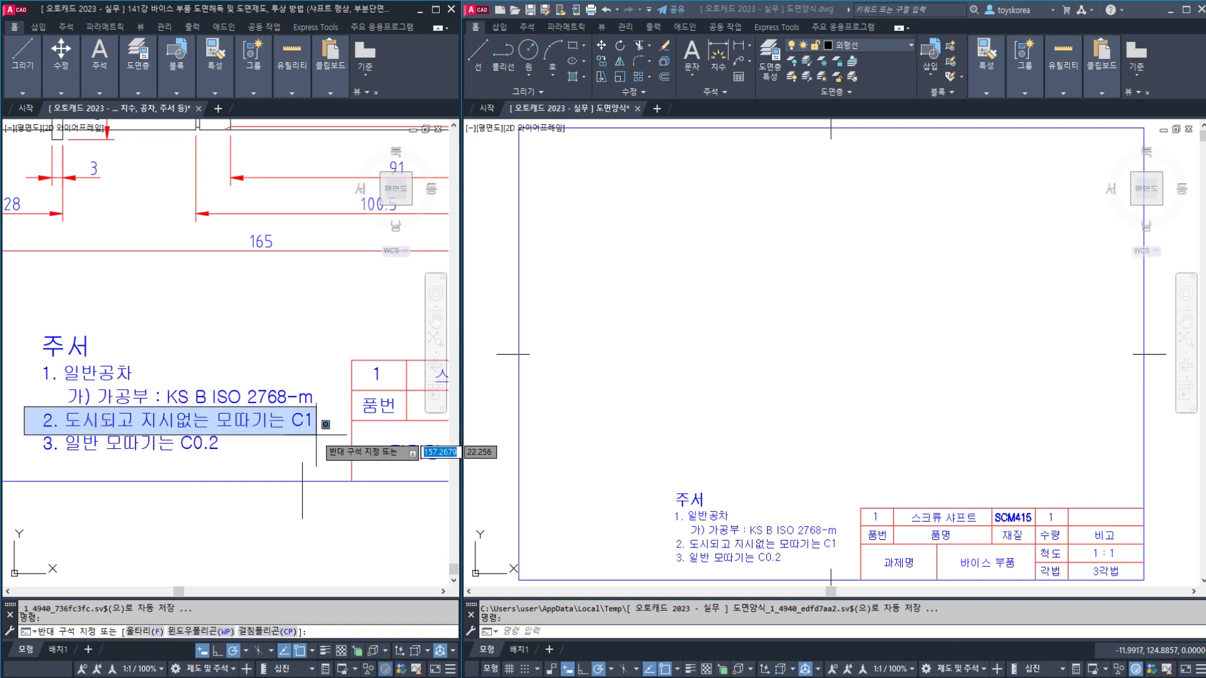
key("Escape")
key("Escape")
Inspect the corners at both ends of the shaft in the reference drawing, where the chamfers are drawn
scroll(167, 390, "down", 3)
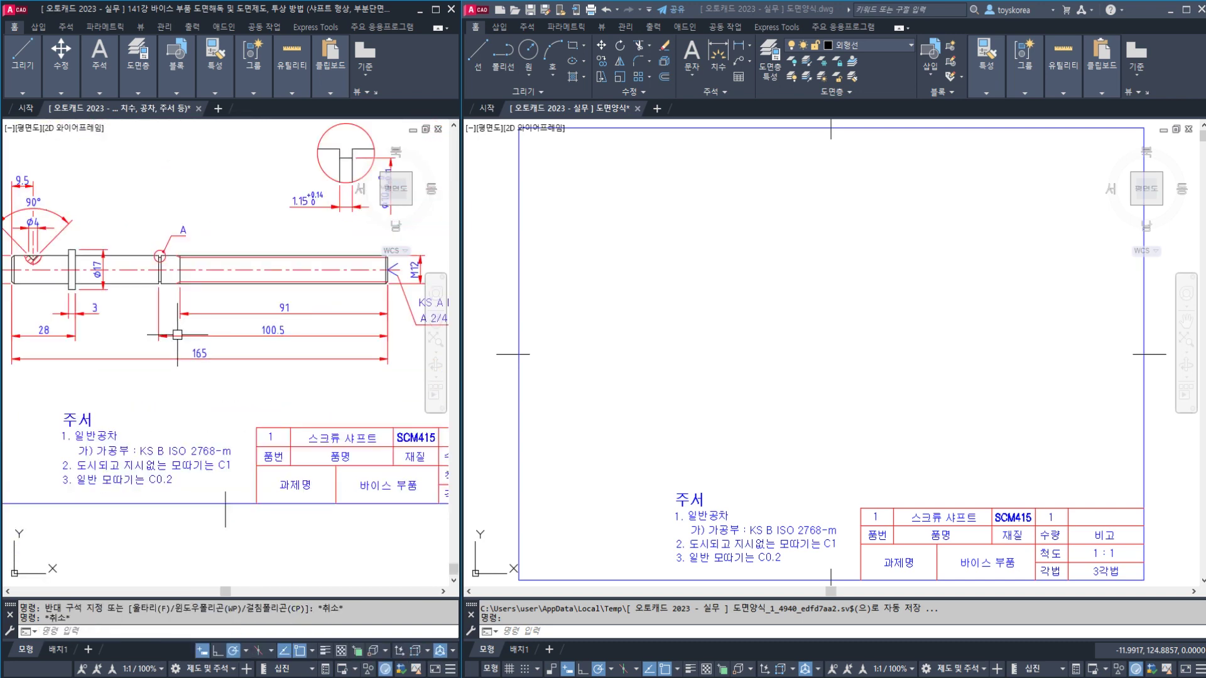
scroll(131, 289, "up", 2)
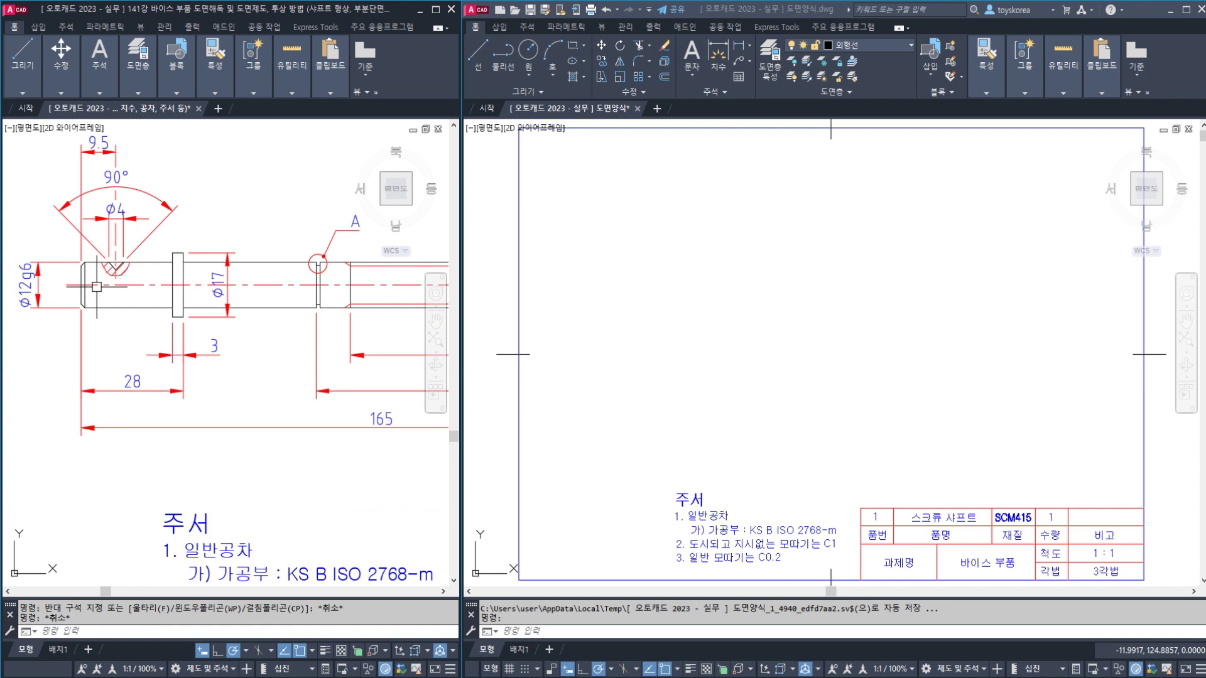
scroll(94, 286, "down", 2)
middle_click_drag(91, 283, 31, 293)
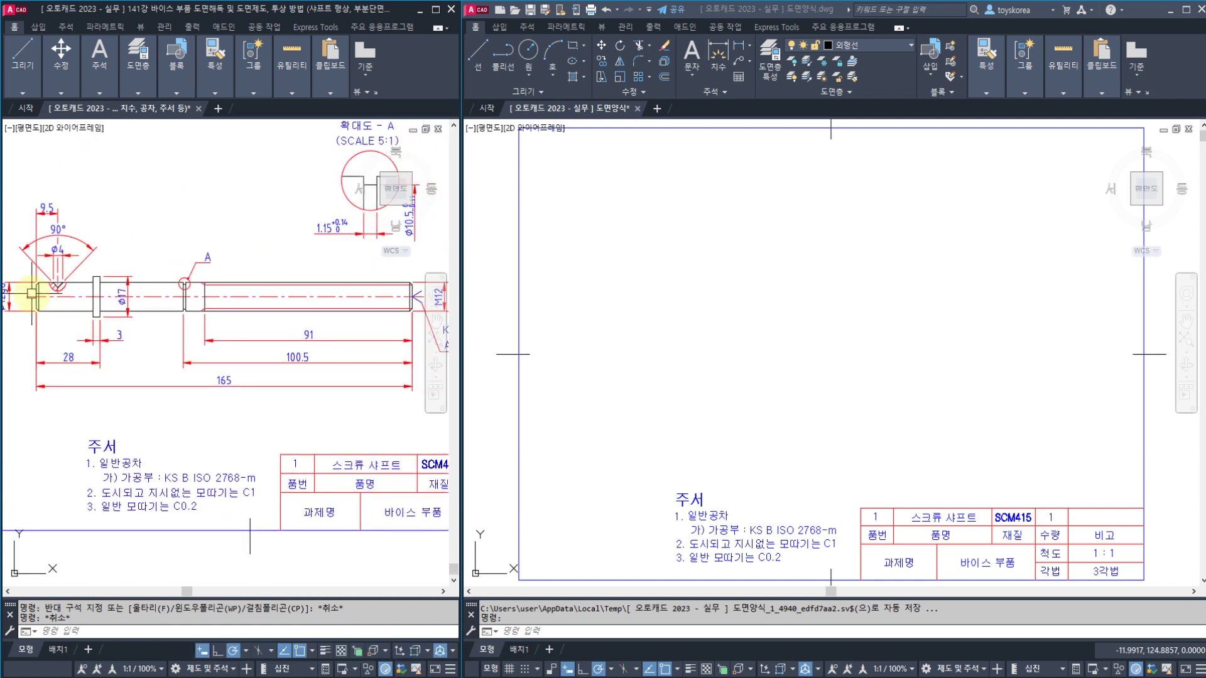
mouse_move(41, 295)
left_mouse_down()
mouse_move(53, 280)
mouse_move(47, 311)
mouse_move(25, 318)
mouse_move(54, 318)
left_mouse_up()
mouse_move(419, 293)
left_mouse_down()
mouse_move(403, 290)
mouse_move(419, 275)
left_mouse_up()
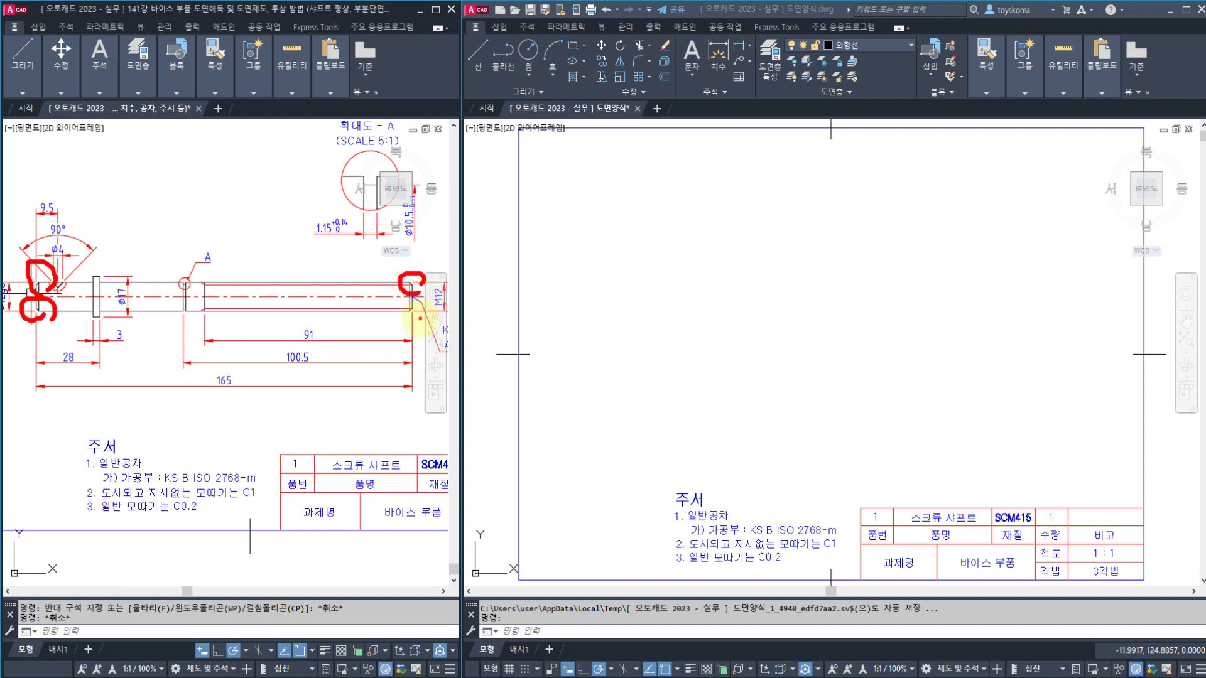
Check the chamfered corners at the threaded end of the shaft against the C1 chamfer note
left_click_drag(420, 318, 410, 301)
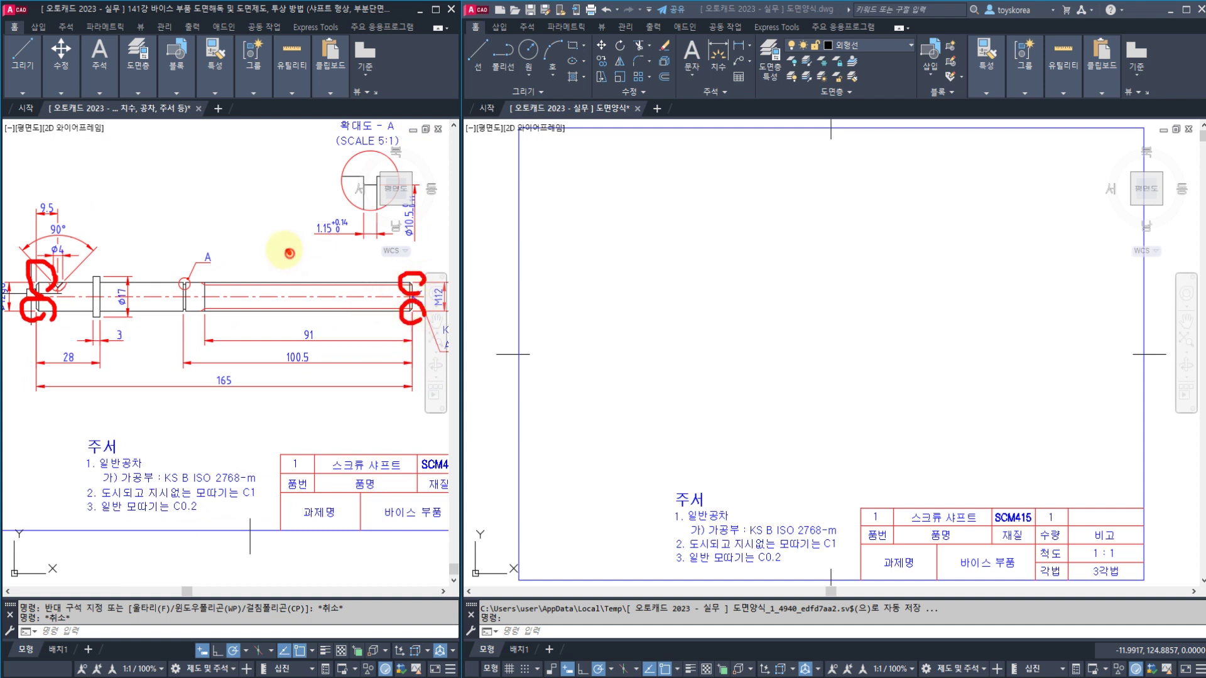
mouse_move(290, 251)
left_mouse_down()
mouse_move(308, 286)
mouse_move(295, 229)
mouse_move(333, 270)
mouse_move(330, 288)
left_mouse_up()
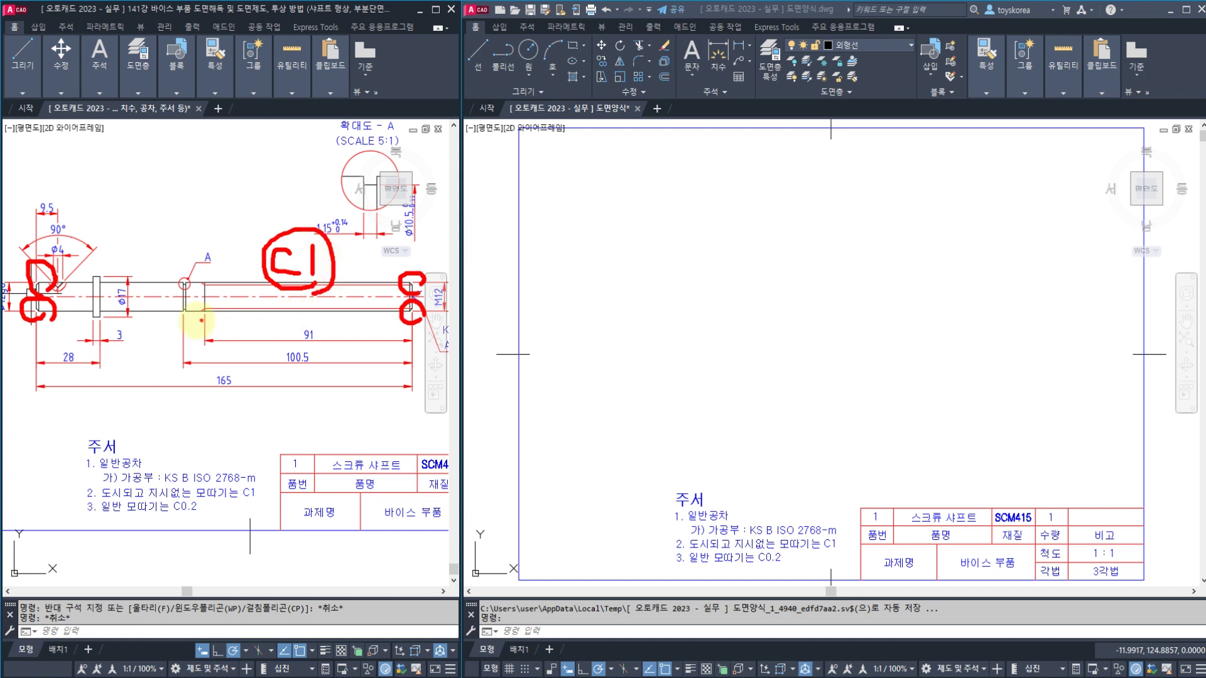
key("Escape")
Examine the corners of the shaft's collar, where the general edge chamfer from the notes applies
scroll(155, 300, "up", 2)
scroll(155, 301, "up", 2)
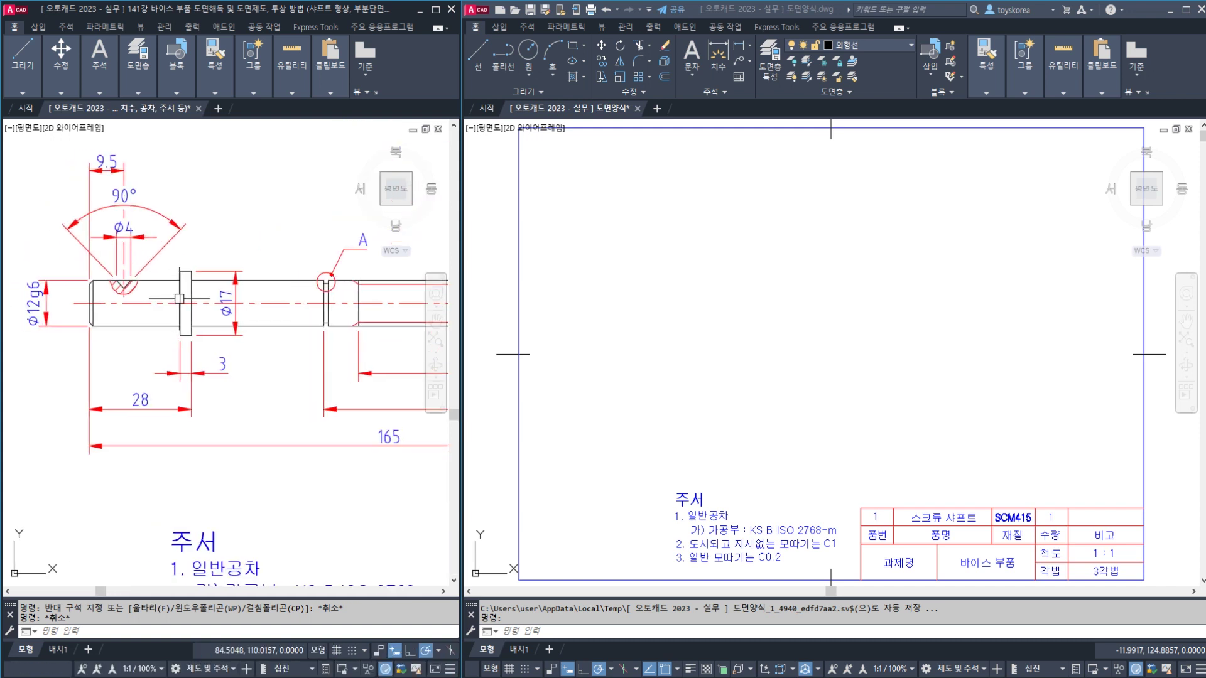
mouse_move(191, 269)
left_mouse_down()
mouse_move(187, 248)
mouse_move(202, 271)
left_mouse_up()
left_click_drag(184, 364, 209, 367)
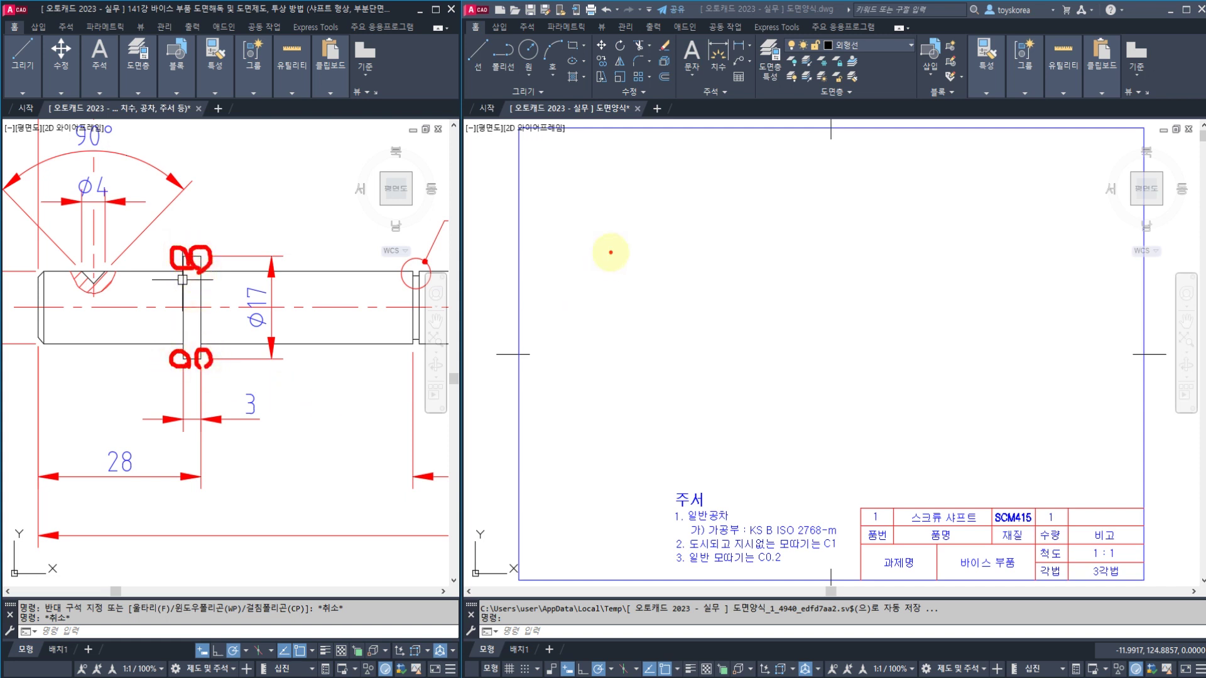
mouse_move(595, 254)
left_mouse_down()
mouse_move(689, 249)
mouse_move(689, 423)
left_mouse_up()
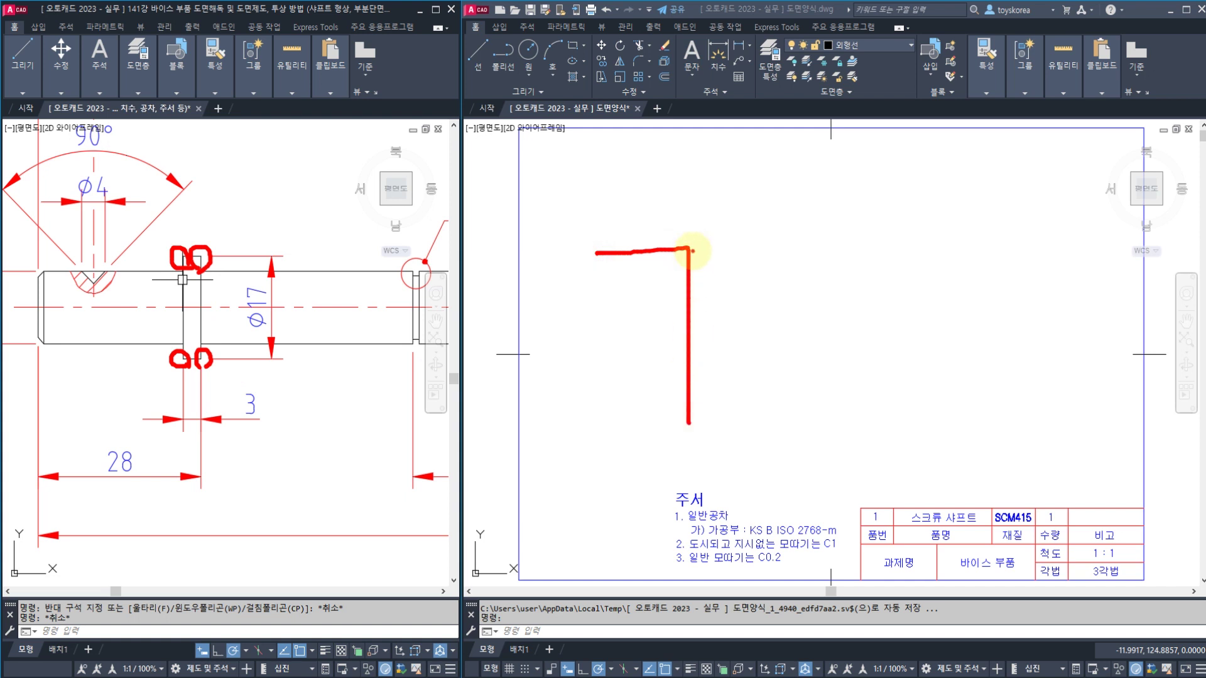
mouse_move(707, 261)
left_mouse_down()
mouse_move(677, 273)
mouse_move(720, 272)
left_mouse_up()
left_click_drag(783, 282, 841, 282)
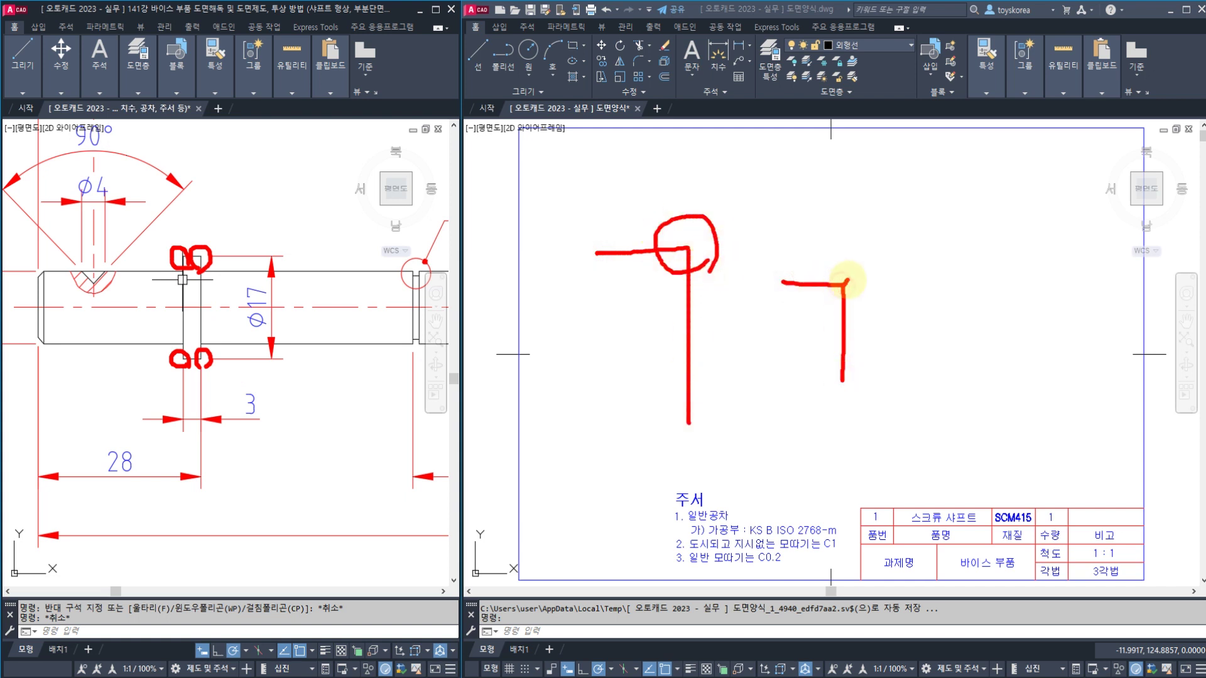
mouse_move(904, 245)
left_mouse_down()
mouse_move(936, 264)
mouse_move(929, 288)
mouse_move(953, 286)
mouse_move(973, 320)
mouse_move(991, 287)
mouse_move(942, 335)
mouse_move(1005, 289)
left_mouse_up()
mouse_move(837, 428)
left_mouse_down()
mouse_move(925, 426)
mouse_move(942, 499)
left_mouse_up()
mouse_move(941, 432)
left_mouse_down()
mouse_move(912, 443)
mouse_move(945, 439)
mouse_move(956, 417)
left_mouse_up()
key("Escape")
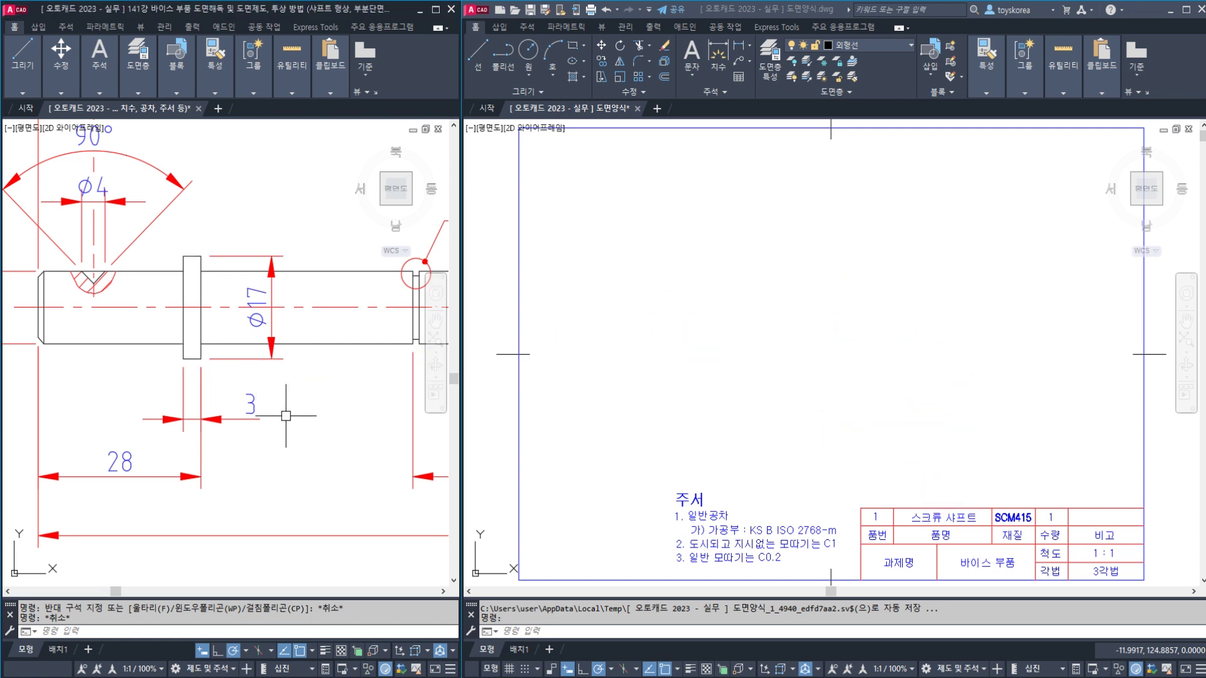
Examine groove A on the shaft together with its 5:1 enlarged detail view and dimensions
scroll(286, 411, "down", 4)
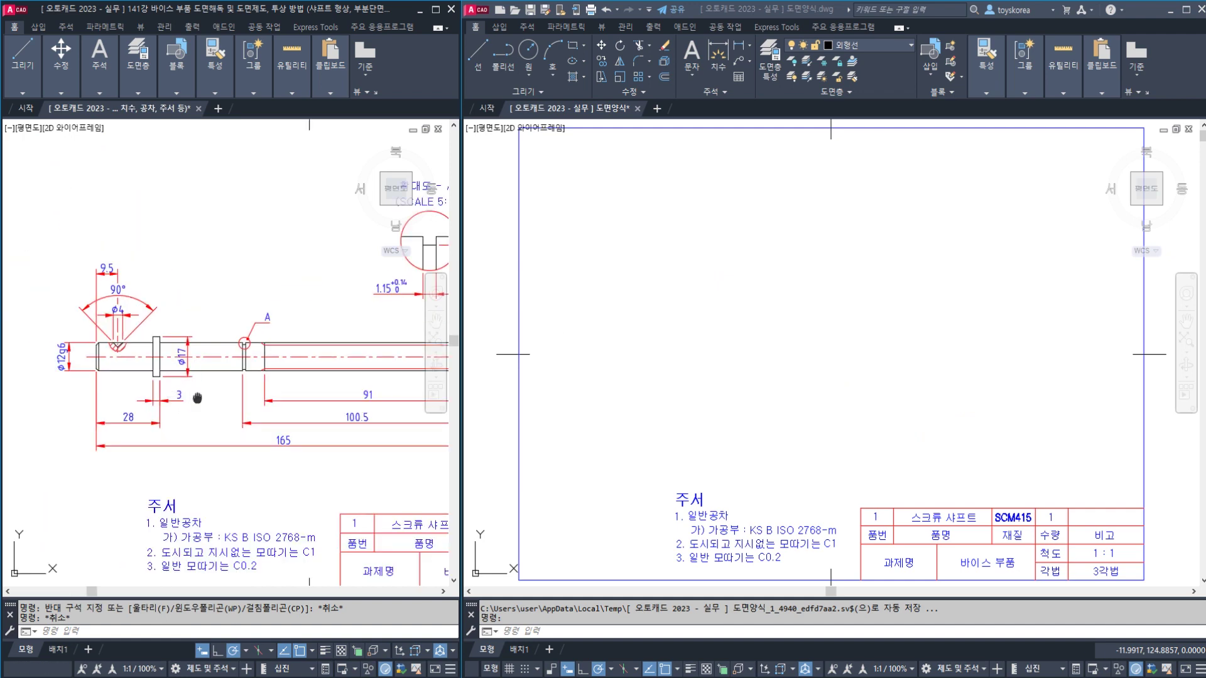
middle_click_drag(197, 397, 125, 410)
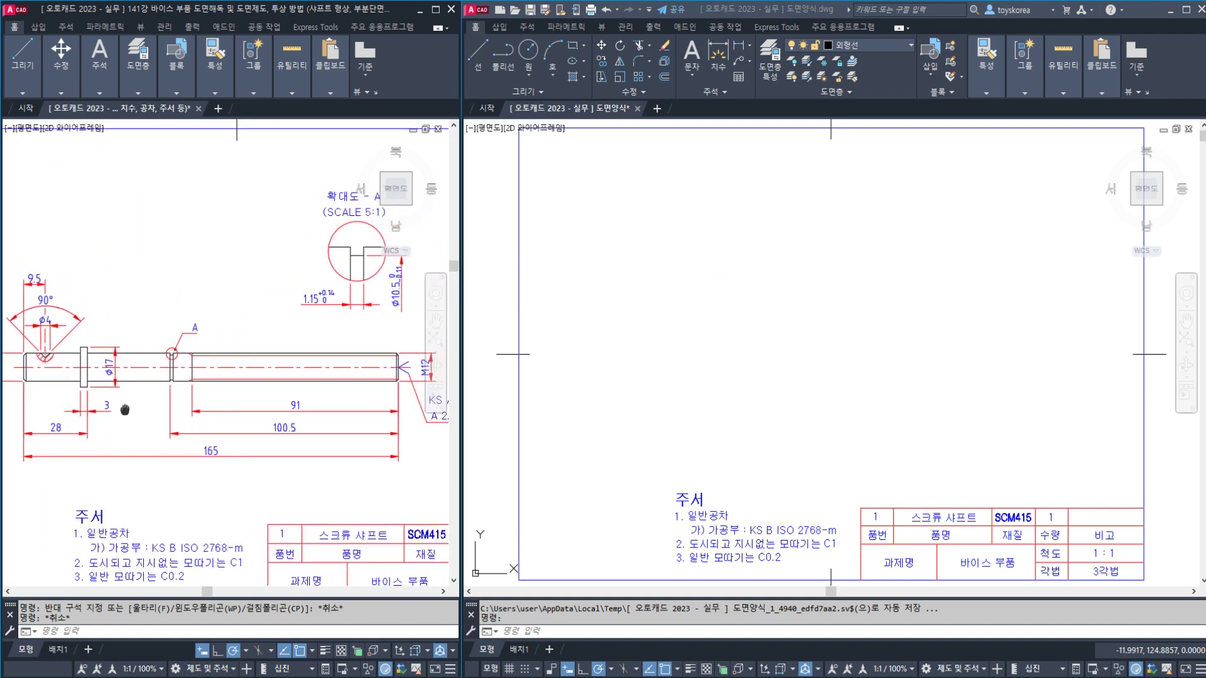
middle_click_drag(318, 359, 227, 379)
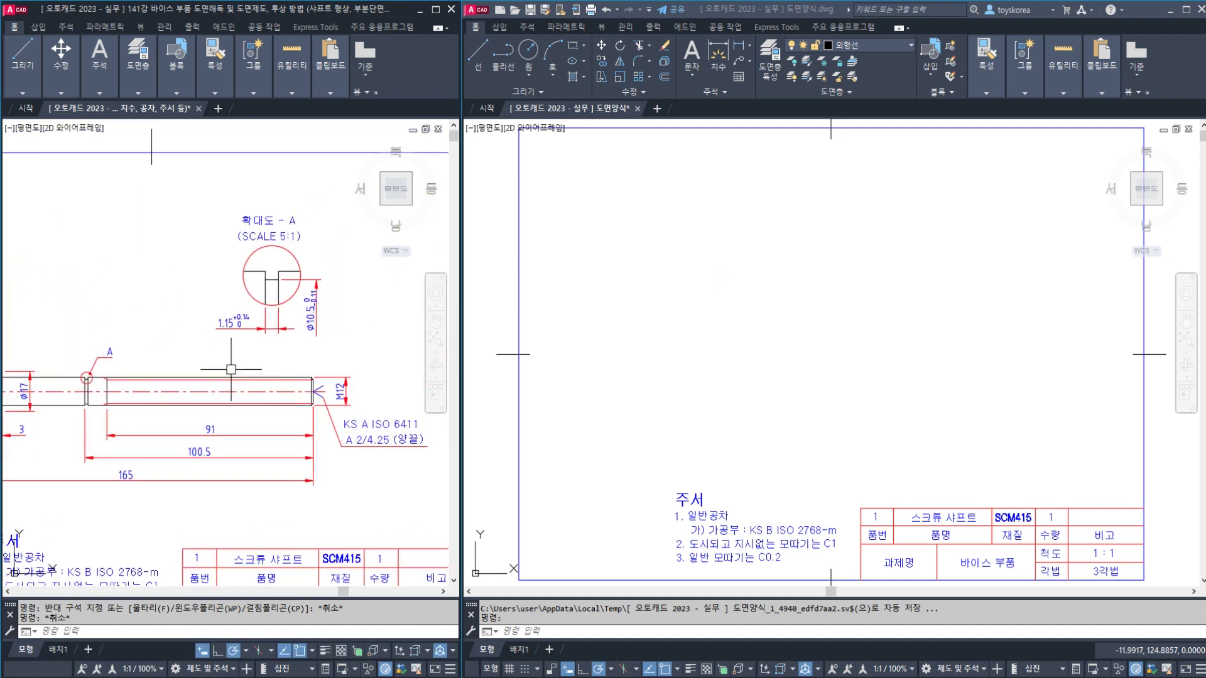
scroll(231, 369, "up", 2)
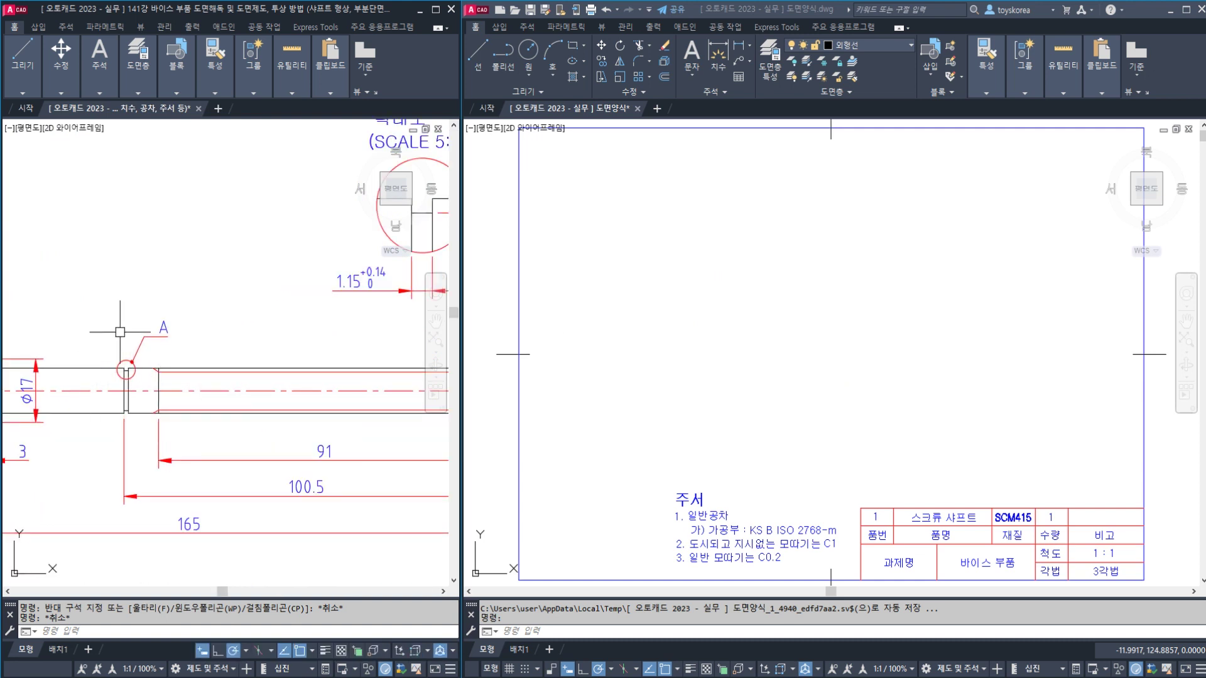
middle_click_drag(251, 301, 115, 401)
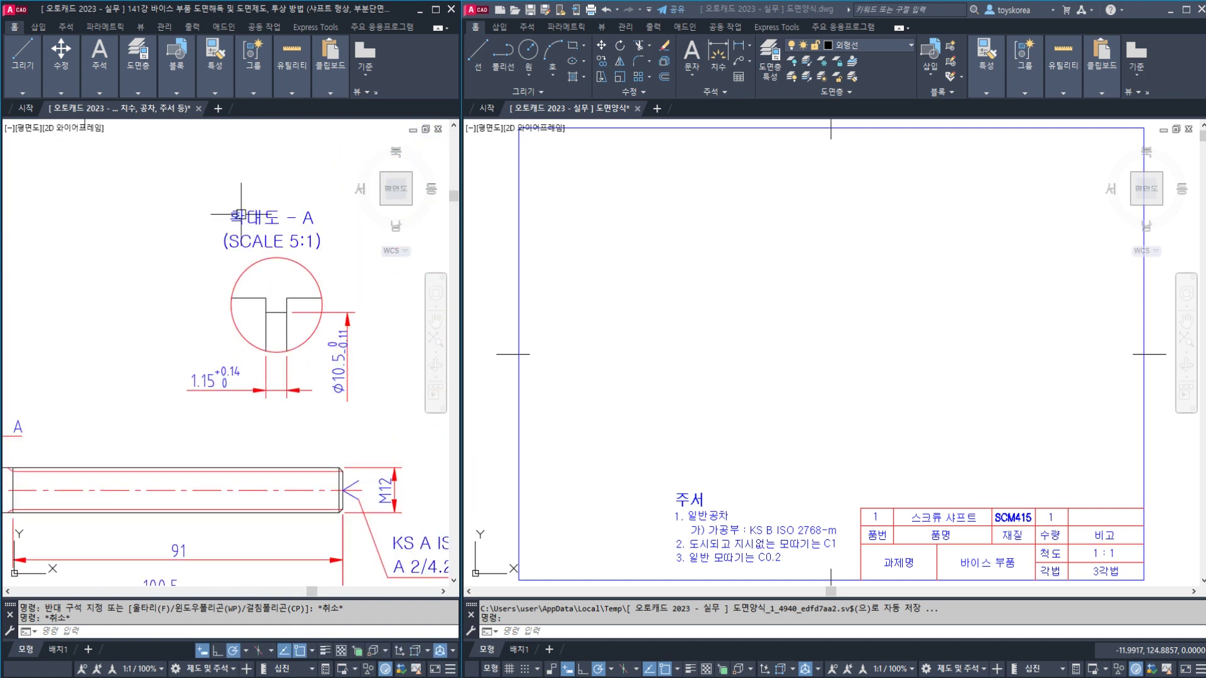
scroll(290, 235, "up", 2)
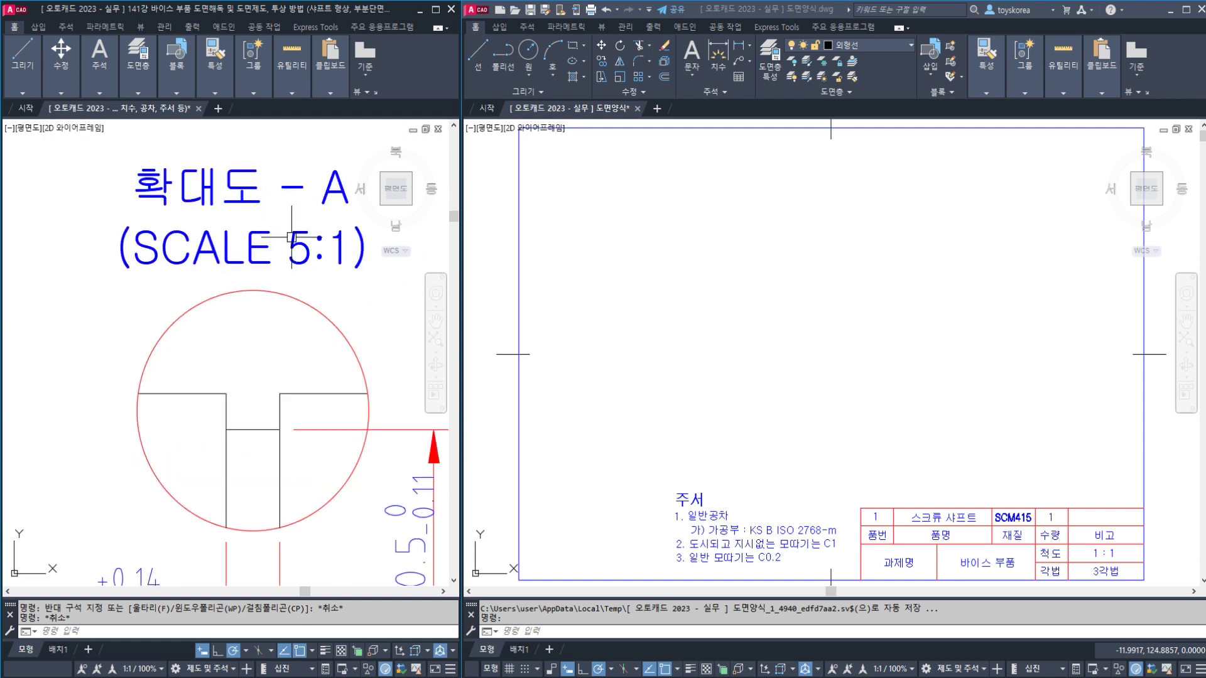
scroll(263, 253, "down", 2)
middle_click_drag(142, 343, 223, 331)
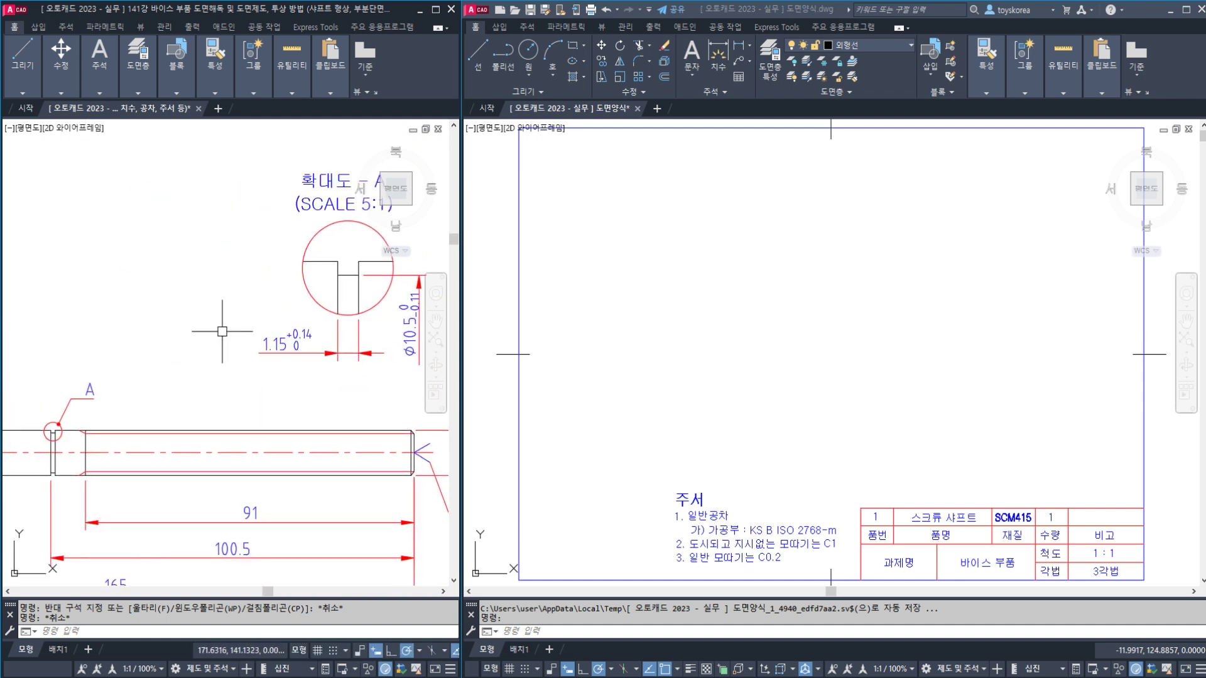
middle_click_drag(23, 439, 95, 406)
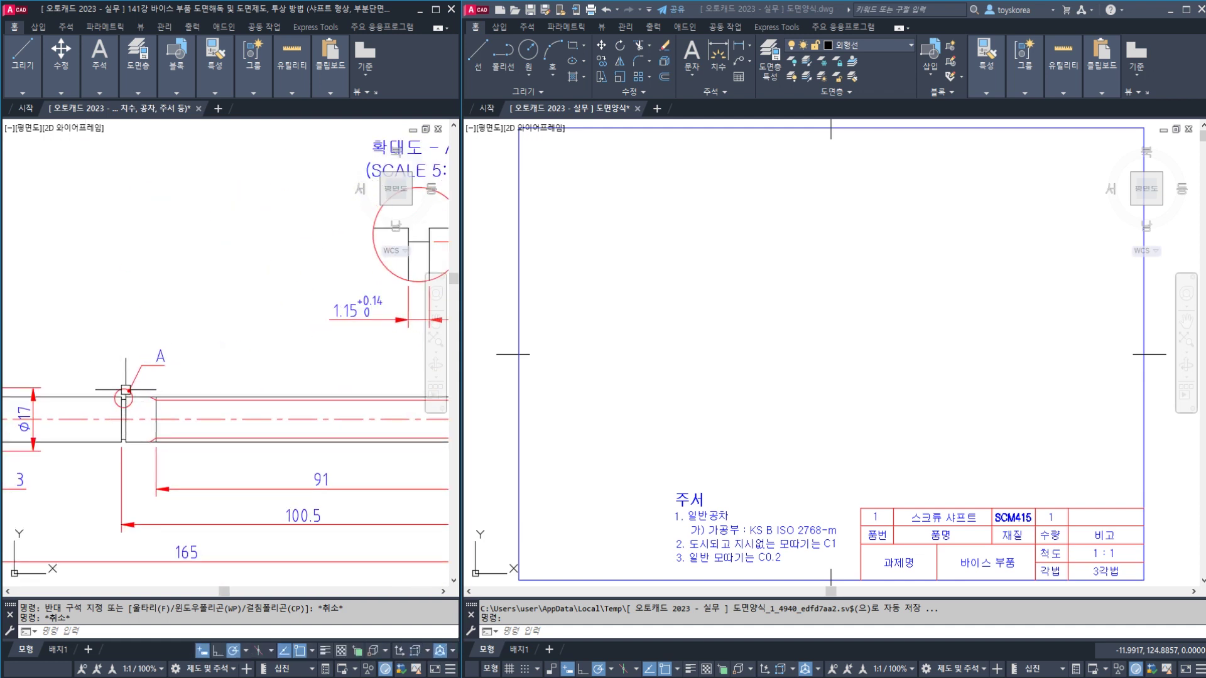
key("Escape")
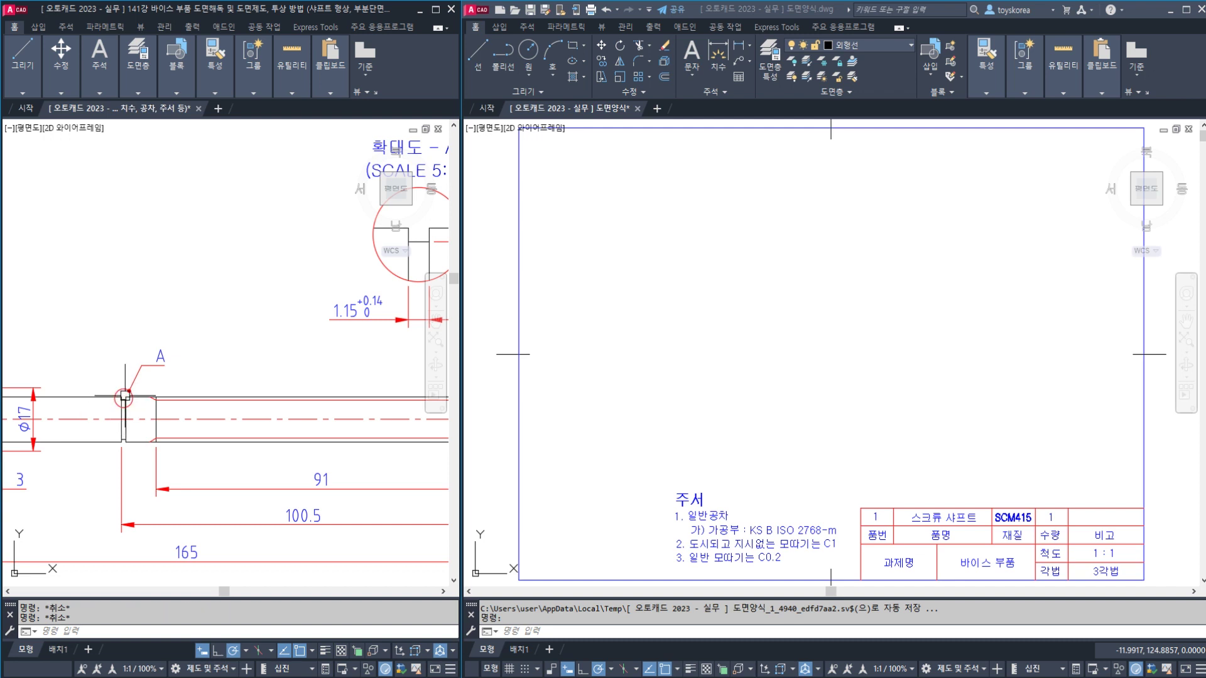
mouse_move(191, 359)
middle_mouse_down()
mouse_move(67, 389)
mouse_move(187, 368)
middle_mouse_up()
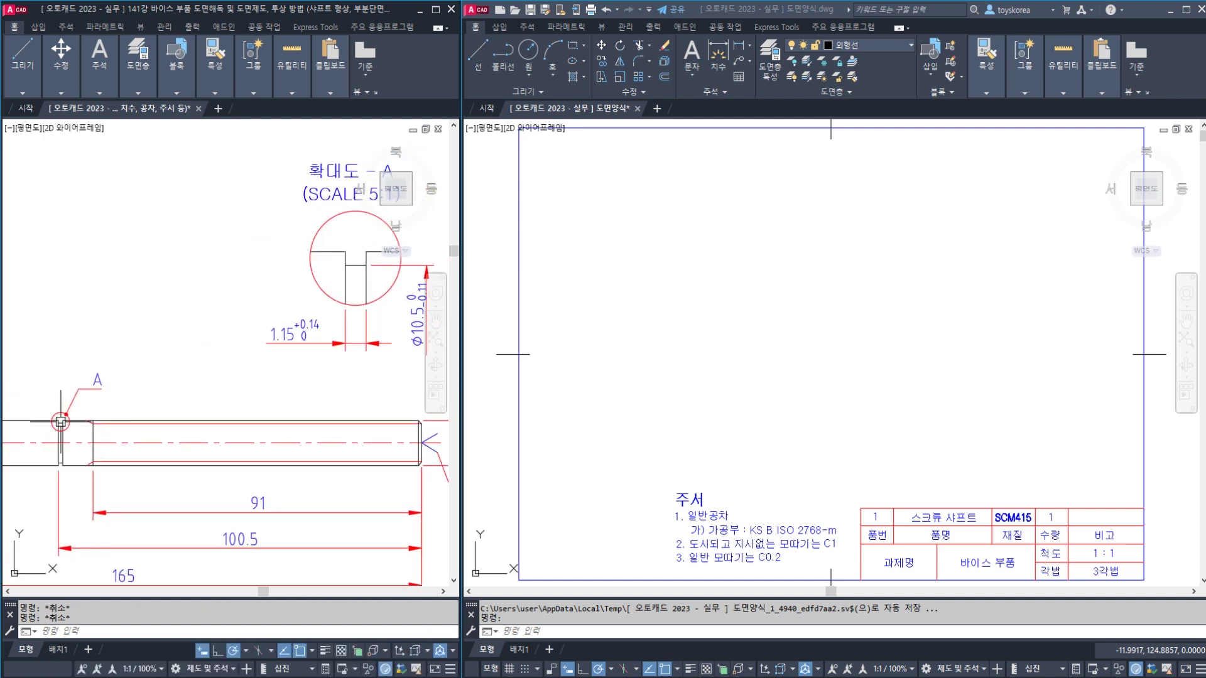
middle_click_drag(281, 288, 170, 300)
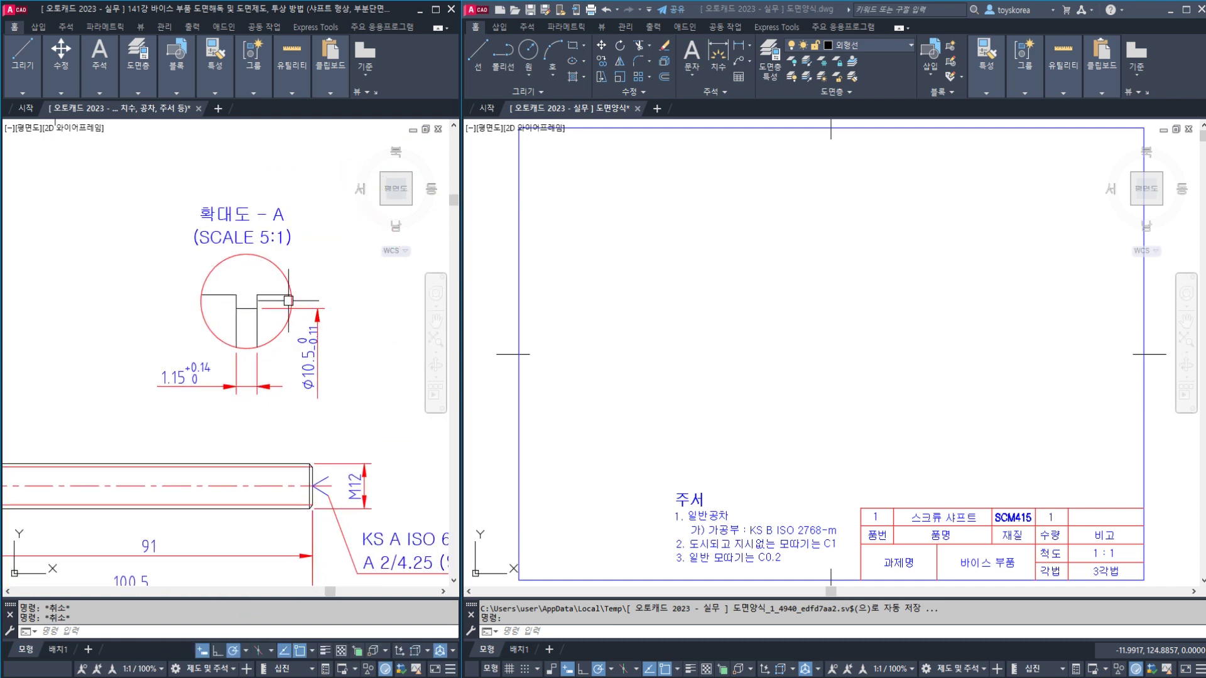
scroll(288, 301, "down", 3)
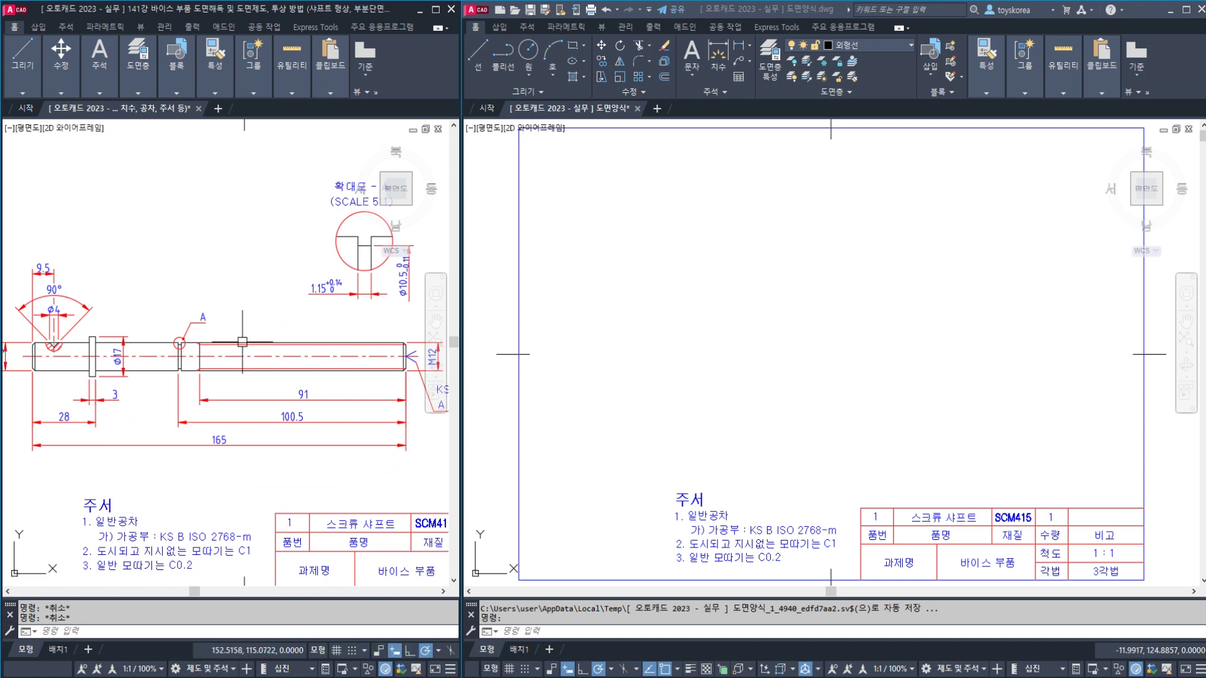
left_click(603, 321)
key("Escape")
key("Escape")
middle_click_drag(720, 340, 706, 341)
type("XP")
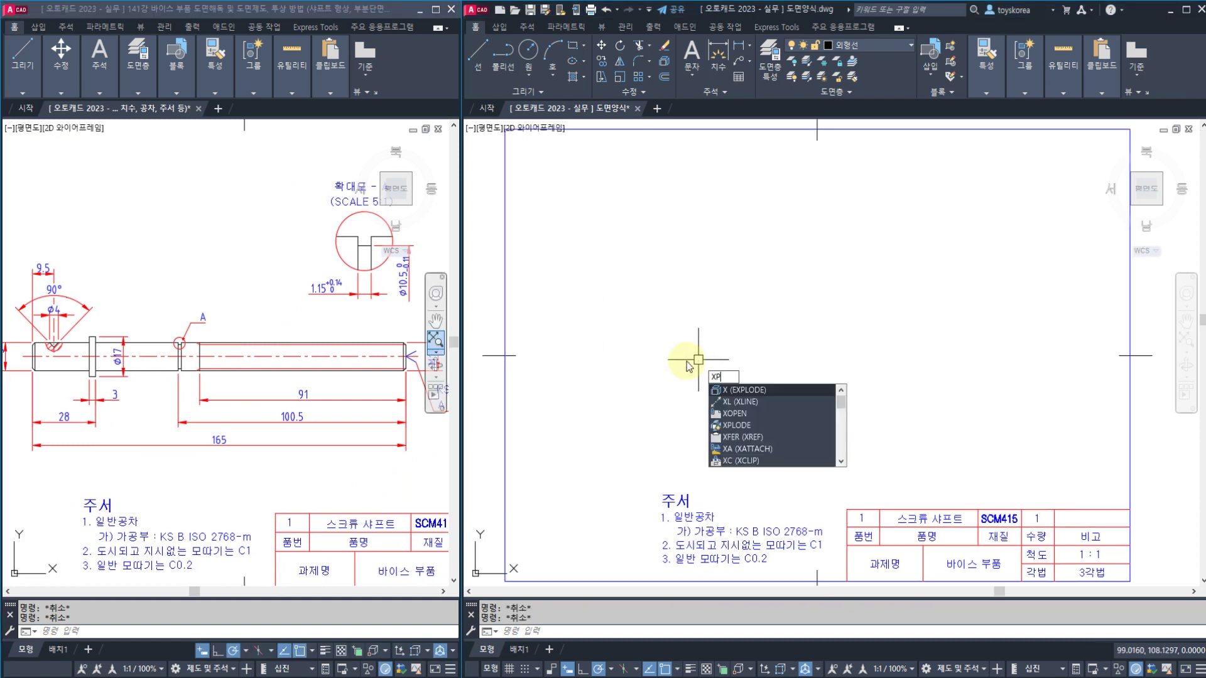
key("Escape")
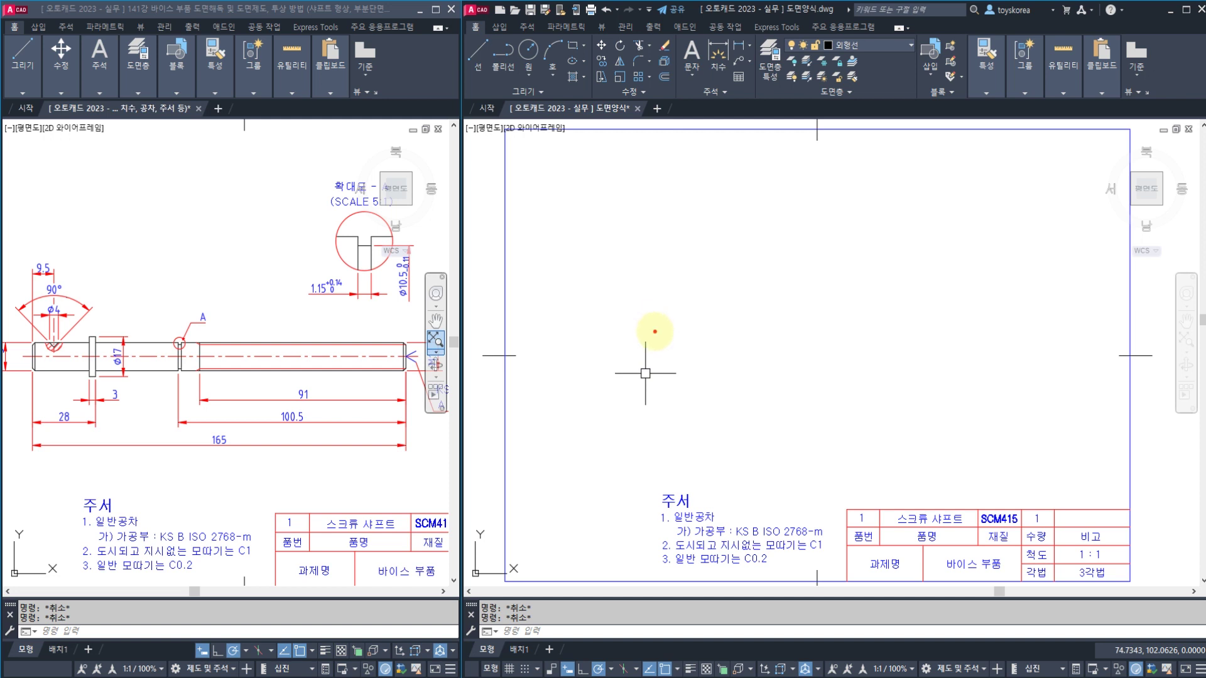
Study how the shaft's upper profile, collar, groove and conical notch are laid out from the left end of the centreline
left_click_drag(555, 334, 1135, 319)
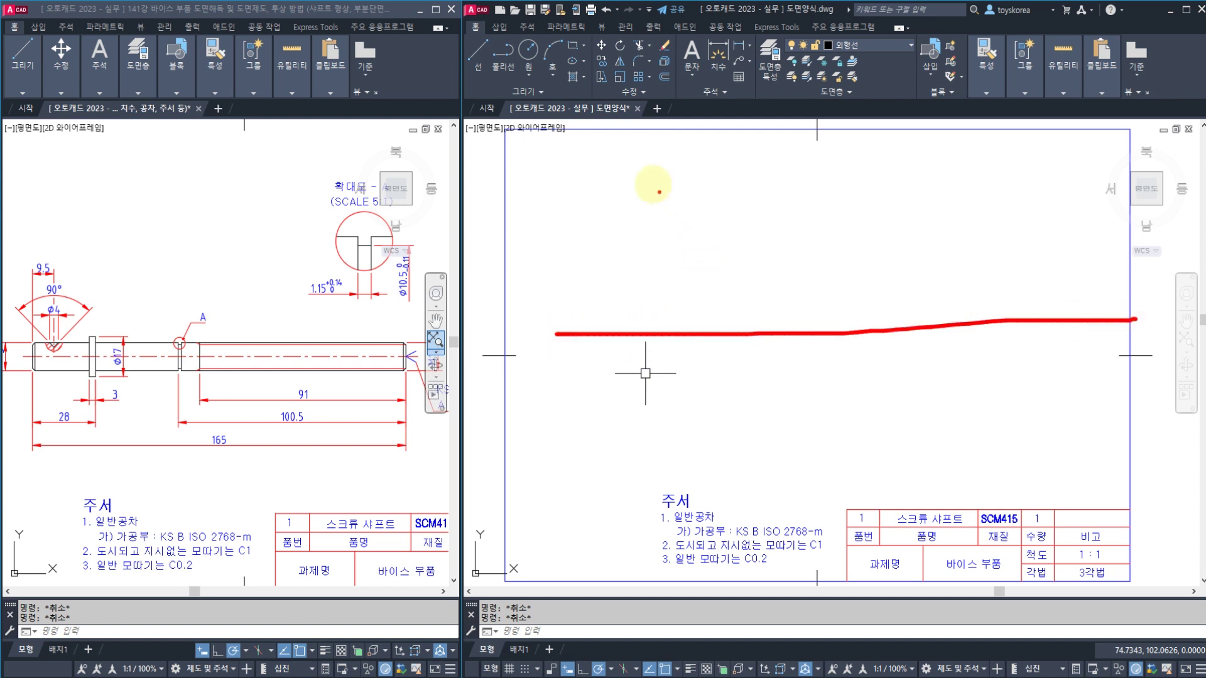
mouse_move(653, 184)
left_mouse_down()
mouse_move(657, 560)
mouse_move(675, 336)
mouse_move(653, 315)
mouse_move(658, 332)
left_mouse_up()
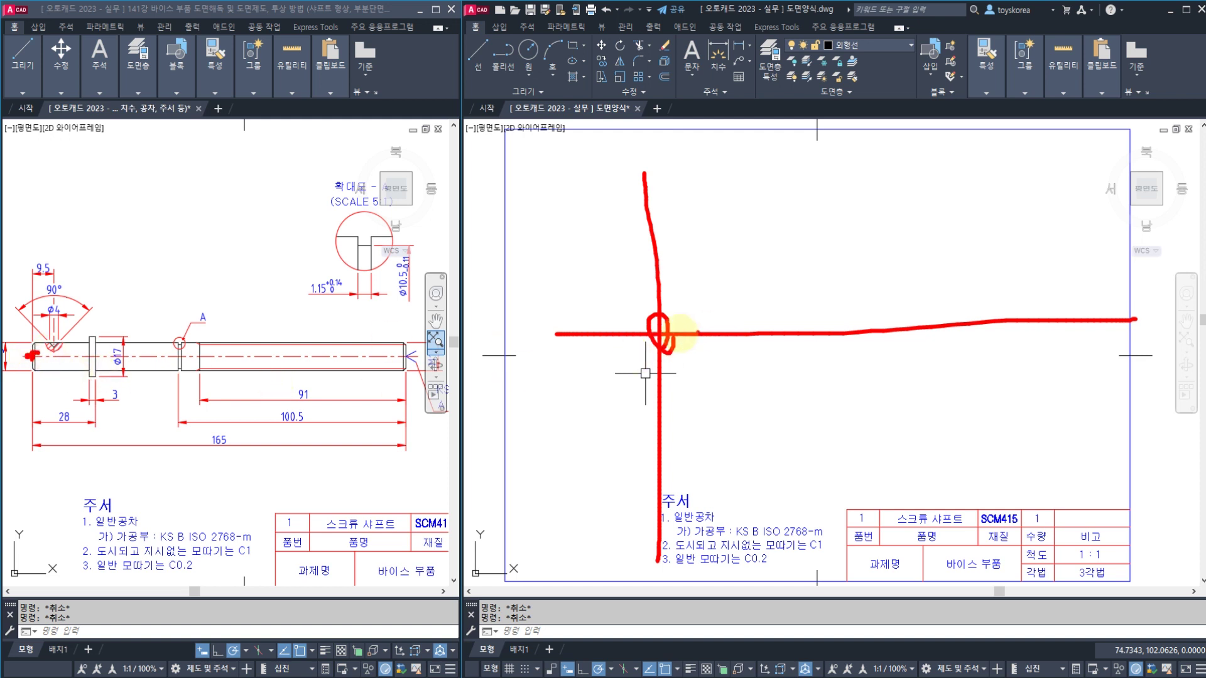
mouse_move(633, 325)
left_mouse_down()
mouse_move(640, 291)
mouse_move(729, 244)
mouse_move(773, 281)
mouse_move(1077, 262)
mouse_move(1088, 317)
left_mouse_up()
mouse_move(1000, 302)
left_mouse_down()
mouse_move(953, 322)
mouse_move(909, 391)
left_mouse_up()
mouse_move(888, 299)
left_mouse_down()
mouse_move(867, 302)
mouse_move(870, 260)
mouse_move(870, 290)
mouse_move(850, 280)
mouse_move(866, 304)
mouse_move(864, 277)
mouse_move(1074, 150)
mouse_move(1052, 183)
left_mouse_up()
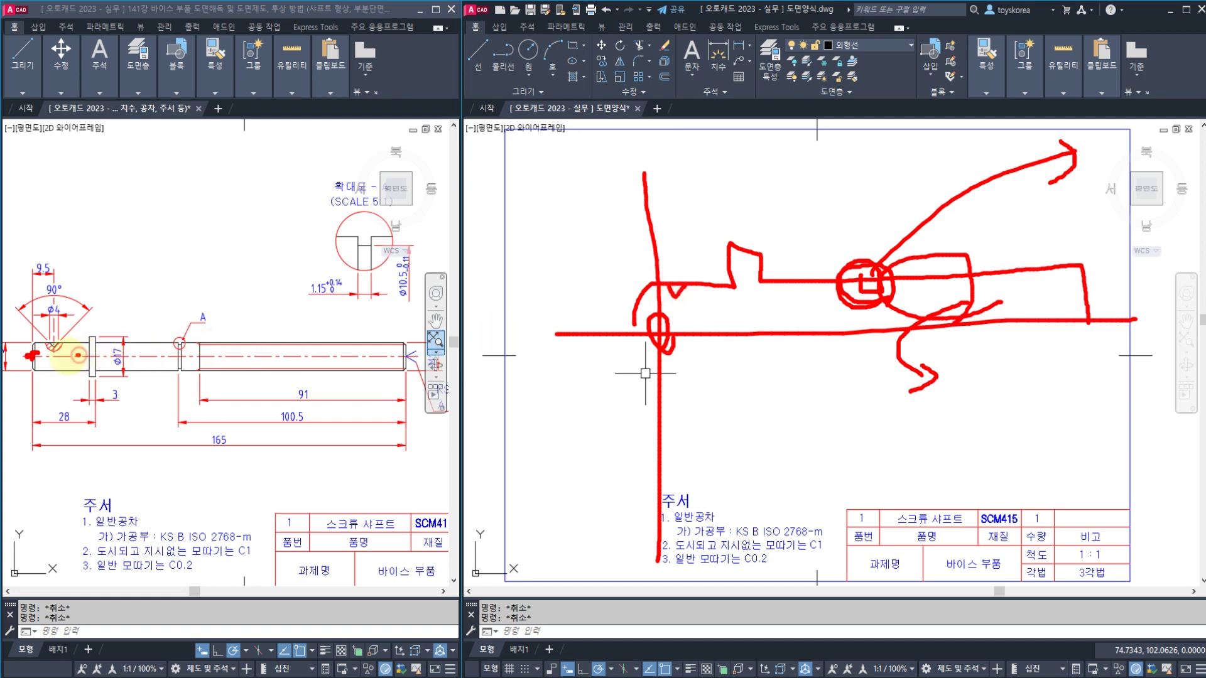
mouse_move(78, 356)
left_mouse_down()
mouse_move(11, 276)
mouse_move(82, 268)
mouse_move(95, 336)
left_mouse_up()
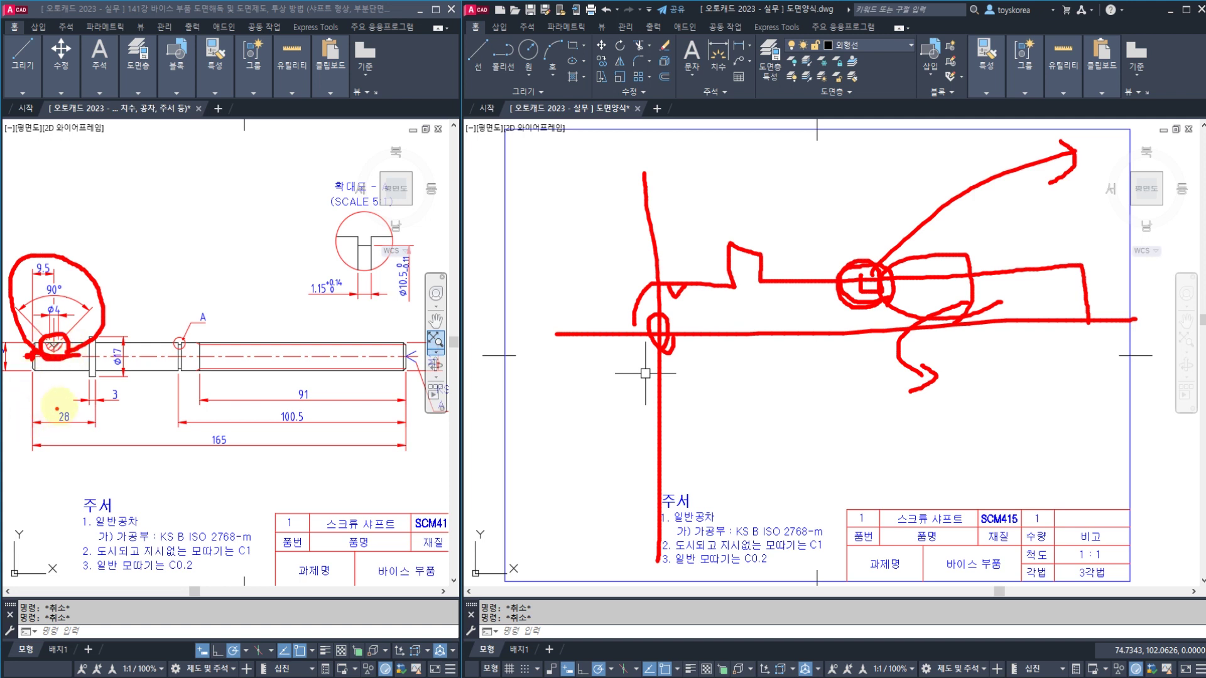
key("Escape")
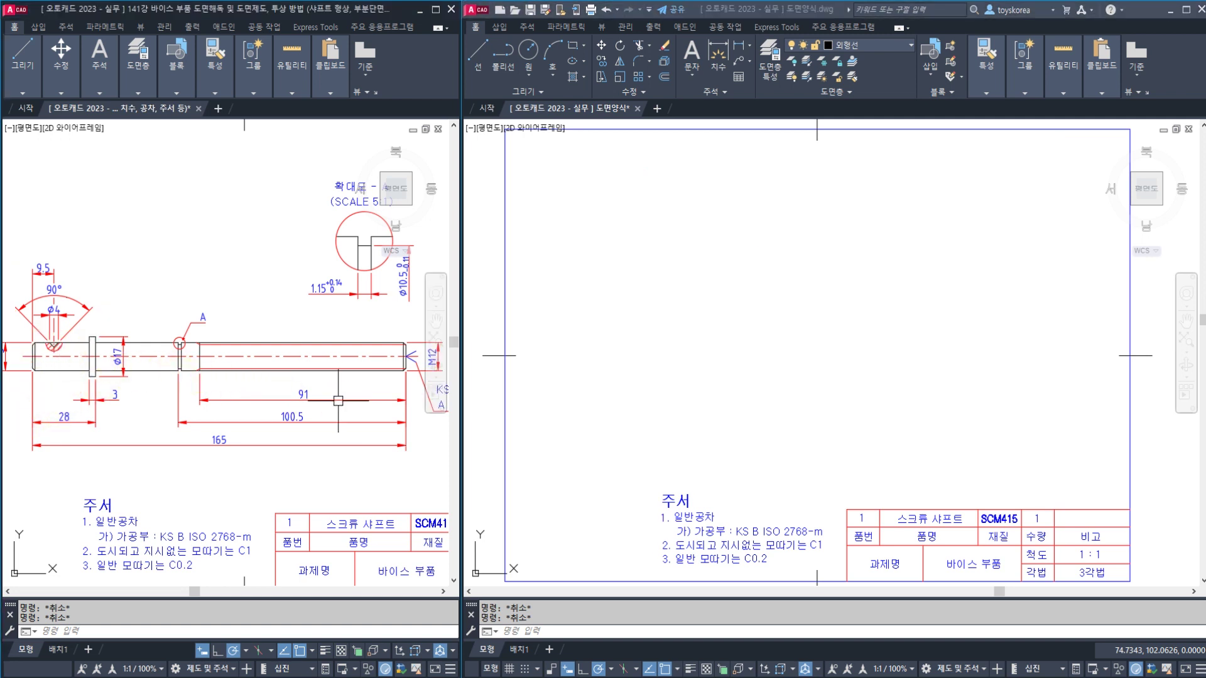
Examine the centre-hole callout at the threaded end of the shaft, along with the overall reference view
scroll(342, 409, "up", 5)
middle_click_drag(254, 400, 218, 402)
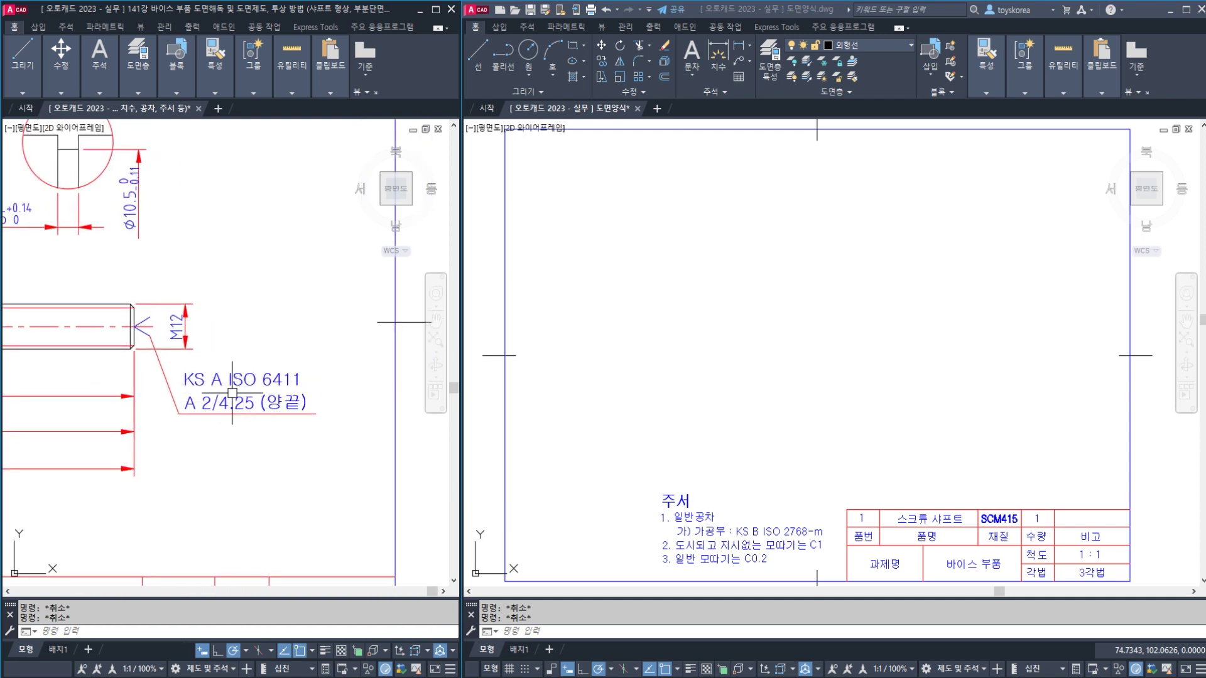
scroll(243, 386, "down", 5)
scroll(131, 394, "up", 4)
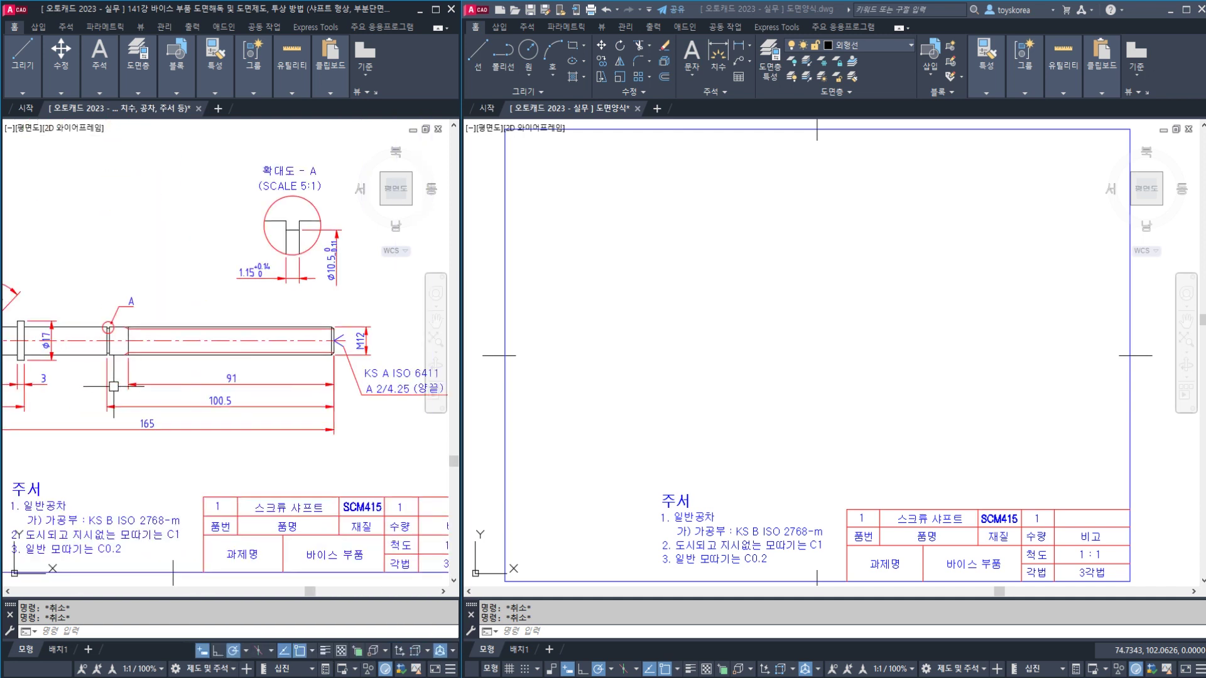
middle_click_drag(181, 326, 134, 329)
Draw a horizontal and a vertical construction line (XLINE) crossing in the left half of the blank drawing sheet
middle_click(719, 329)
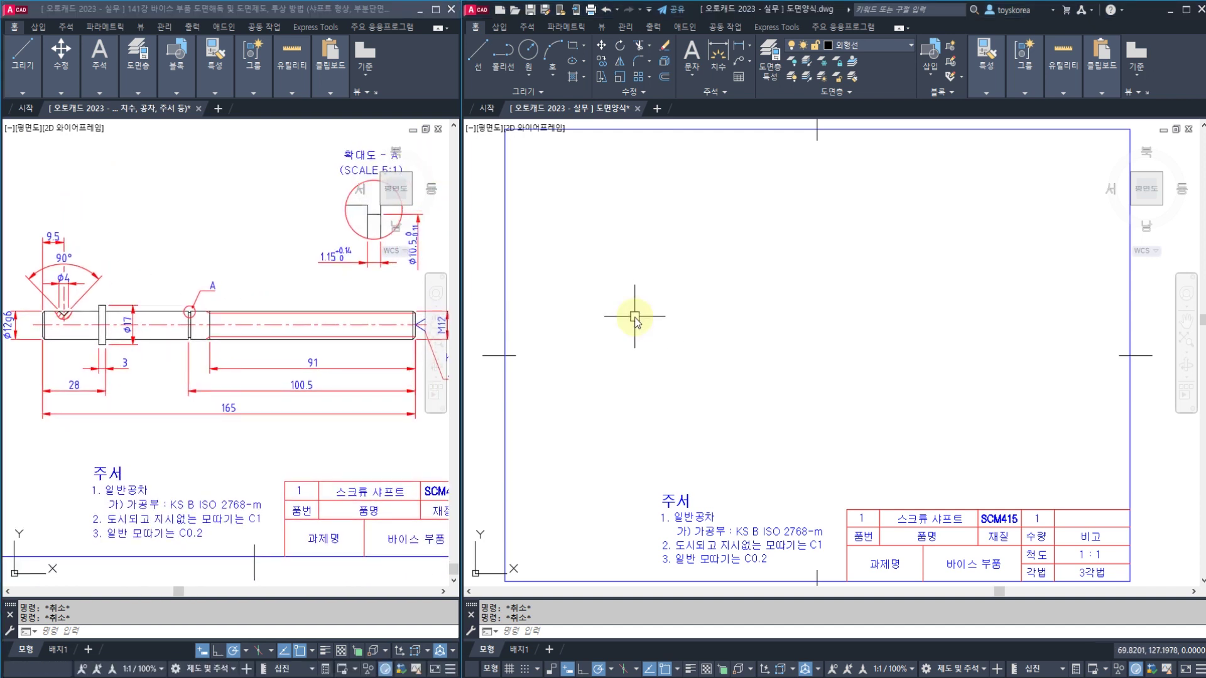
key("Return")
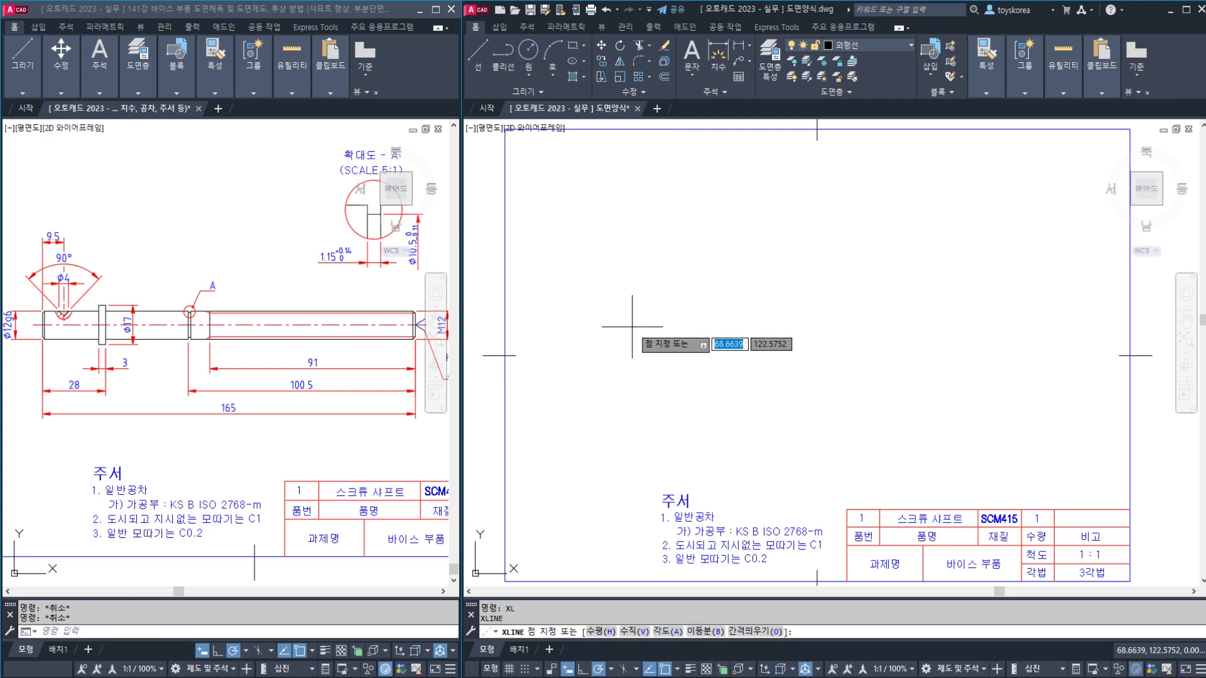
left_click(625, 323)
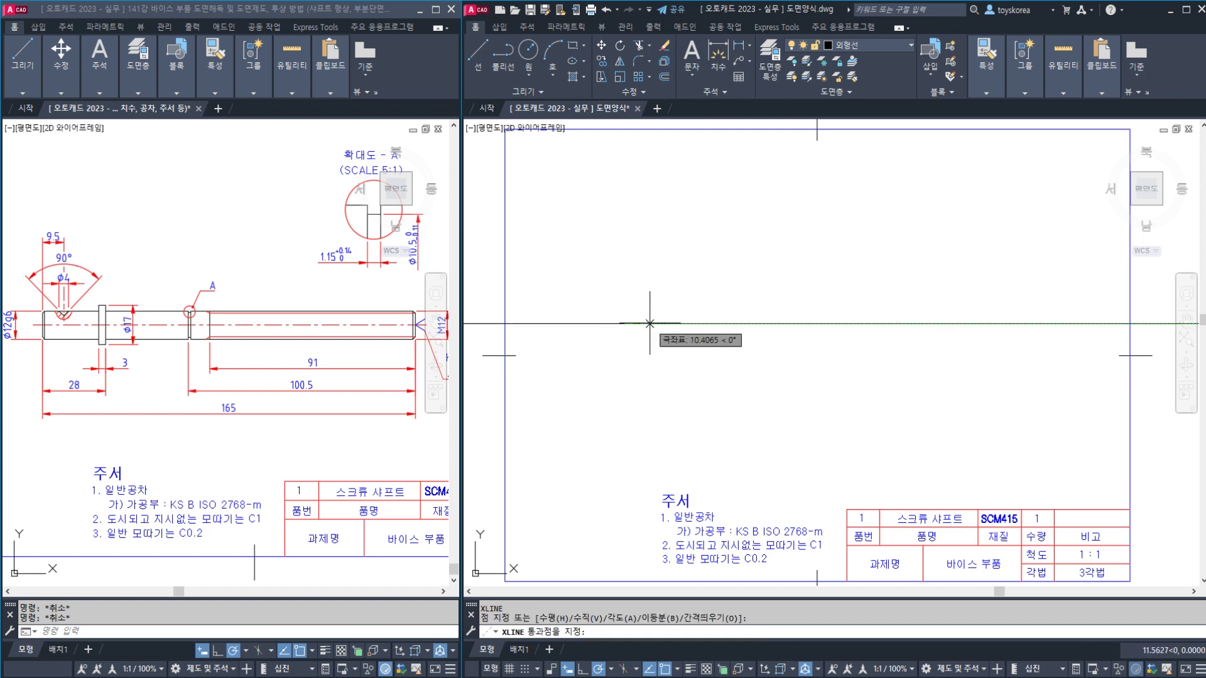
left_click(631, 306)
key("Escape")
mouse_move(632, 334)
left_mouse_down()
mouse_move(610, 328)
mouse_move(612, 308)
left_mouse_up()
key("Escape")
left_click(624, 323)
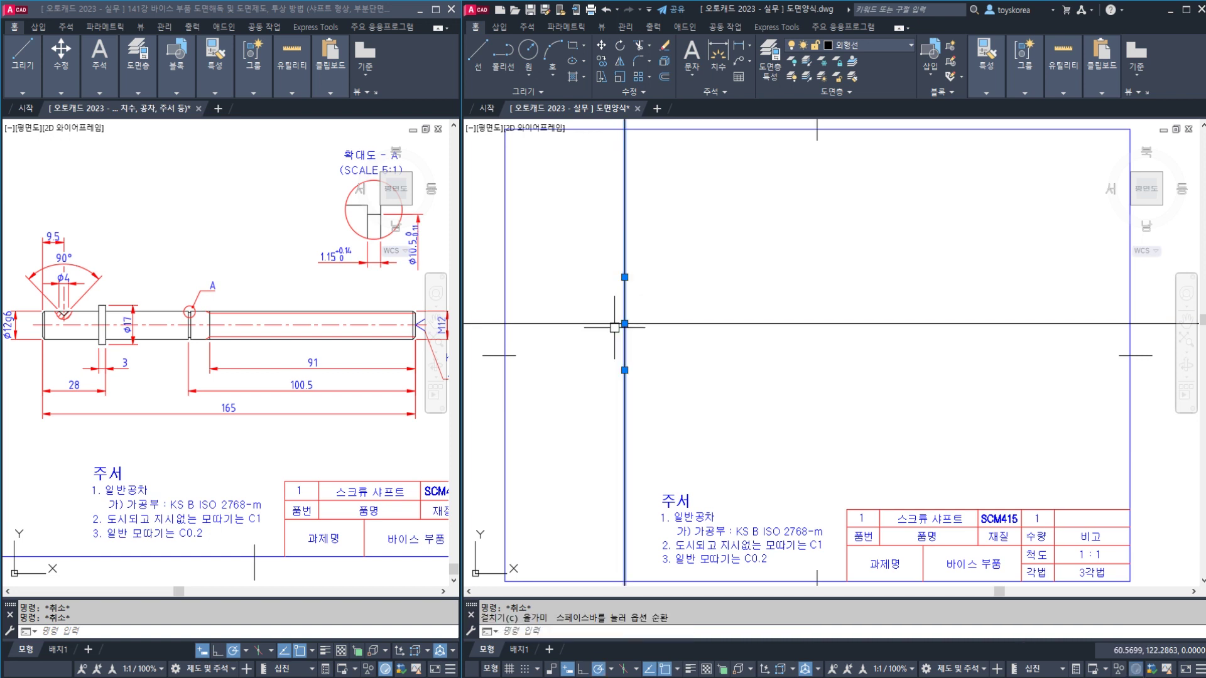
key("Escape")
left_click(632, 330)
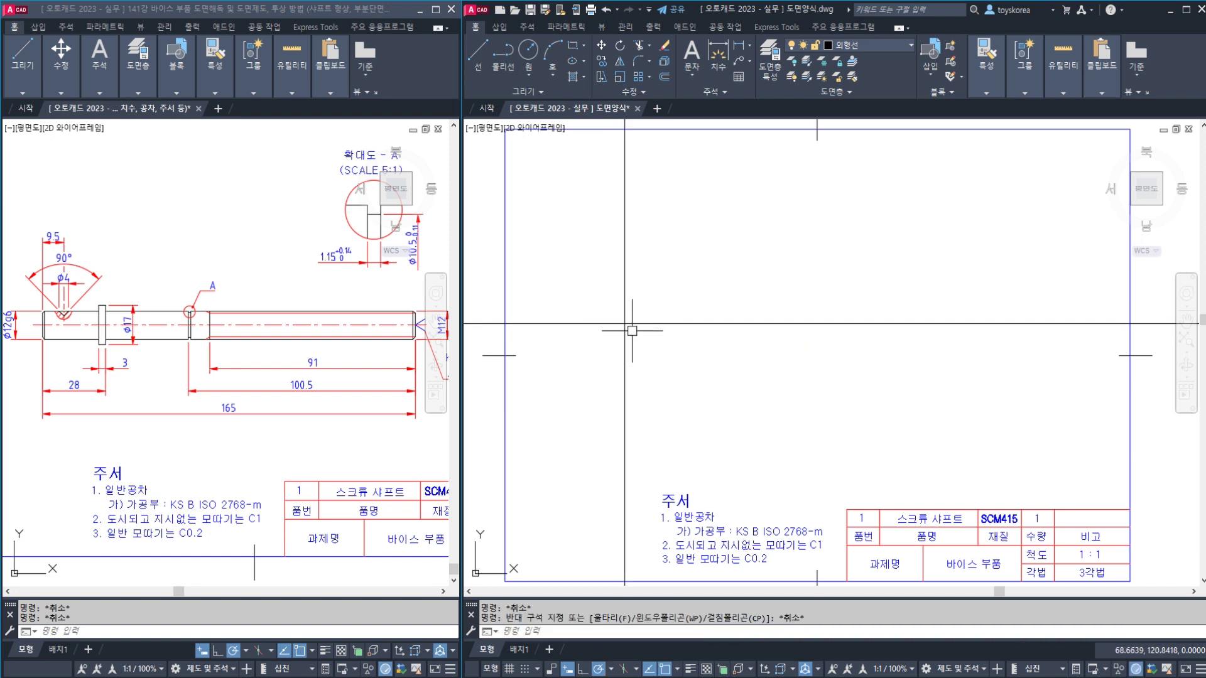
key("Escape")
key("Escape")
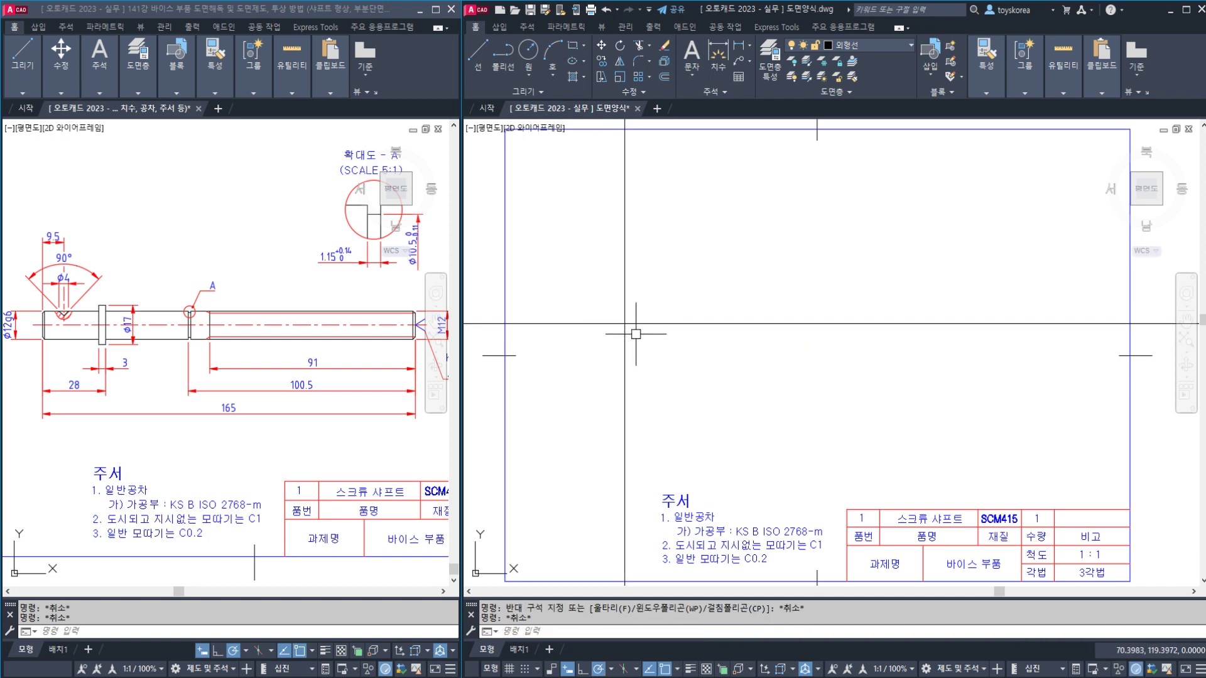
key("Escape")
middle_click_drag(629, 339, 629, 337)
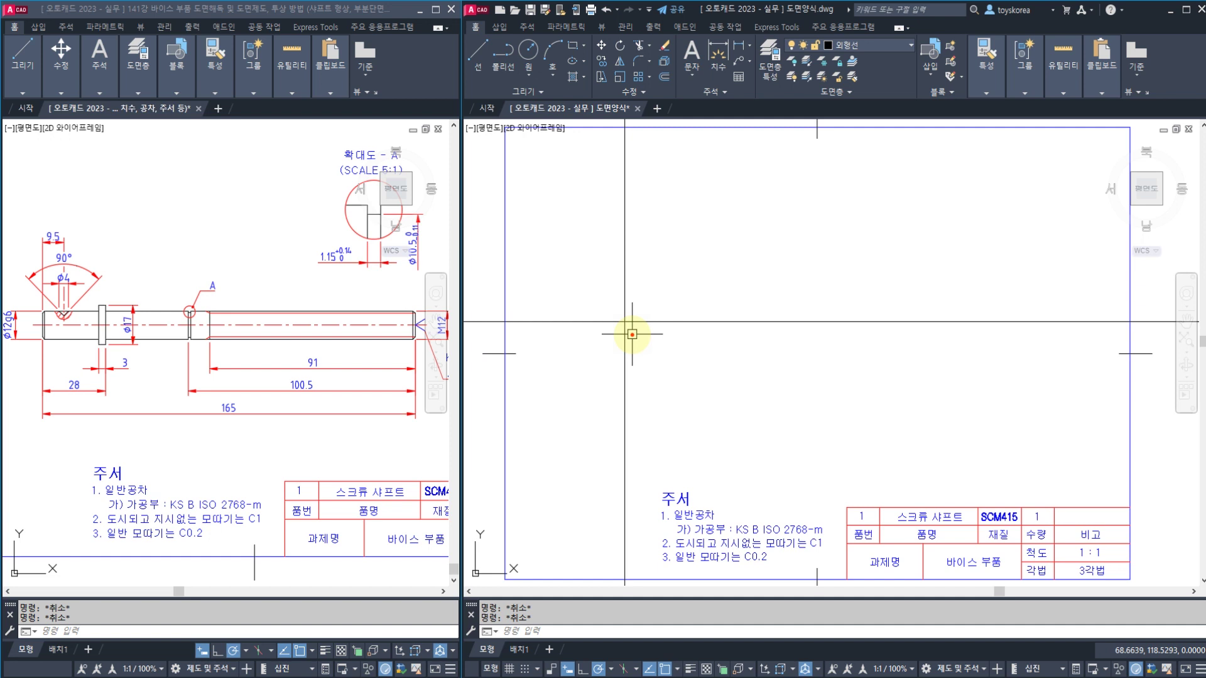
mouse_move(628, 328)
left_mouse_down()
mouse_move(615, 338)
mouse_move(630, 335)
left_mouse_up()
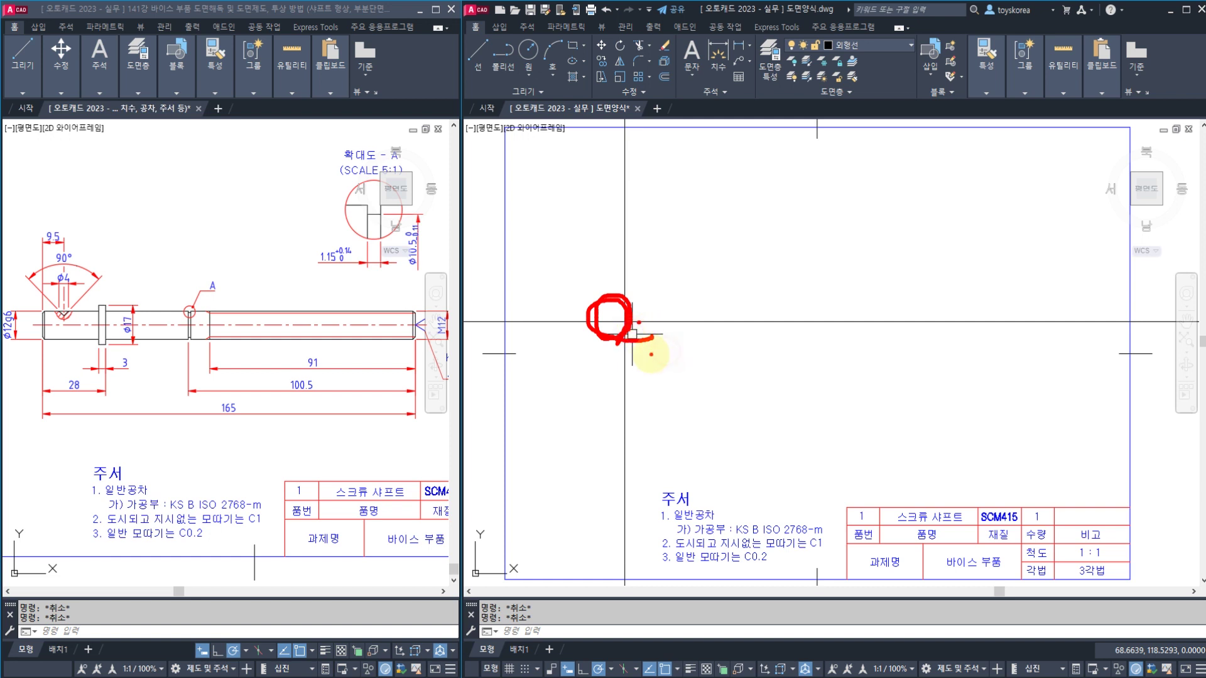
mouse_move(647, 359)
left_mouse_down()
mouse_move(638, 384)
mouse_move(703, 375)
mouse_move(641, 394)
left_mouse_up()
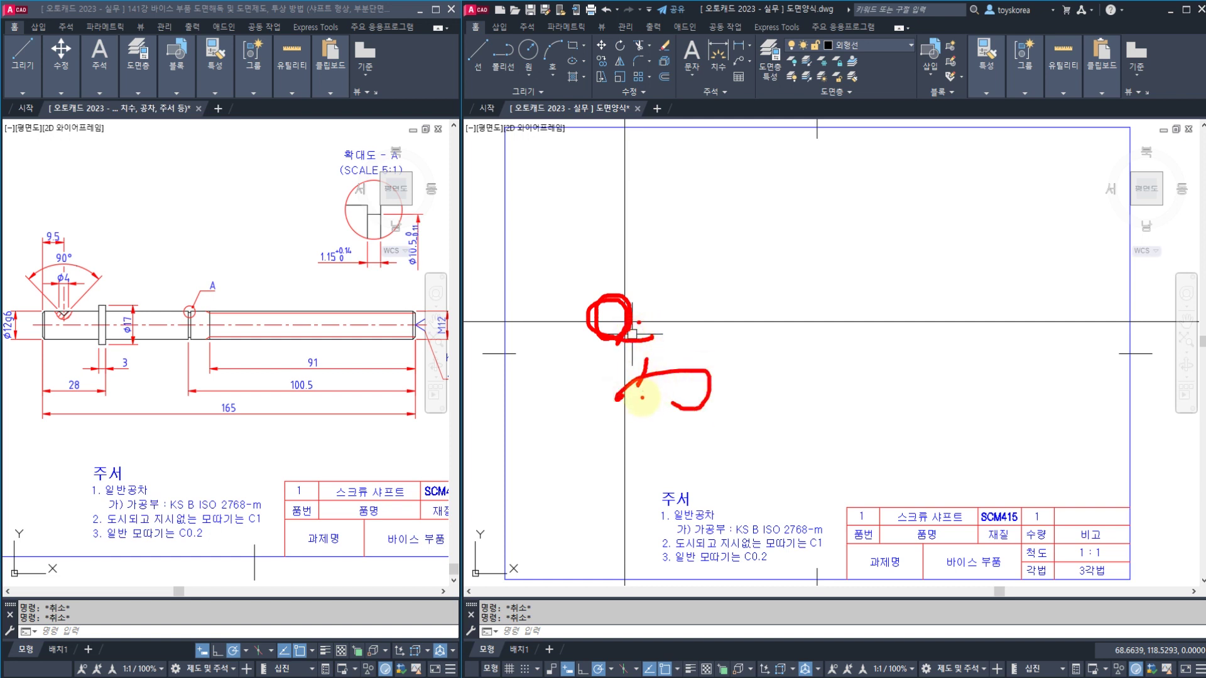
key("Escape")
Offset the vertical construction line 165 to the right to mark the shaft's overall length
middle_click_drag(635, 336, 626, 341)
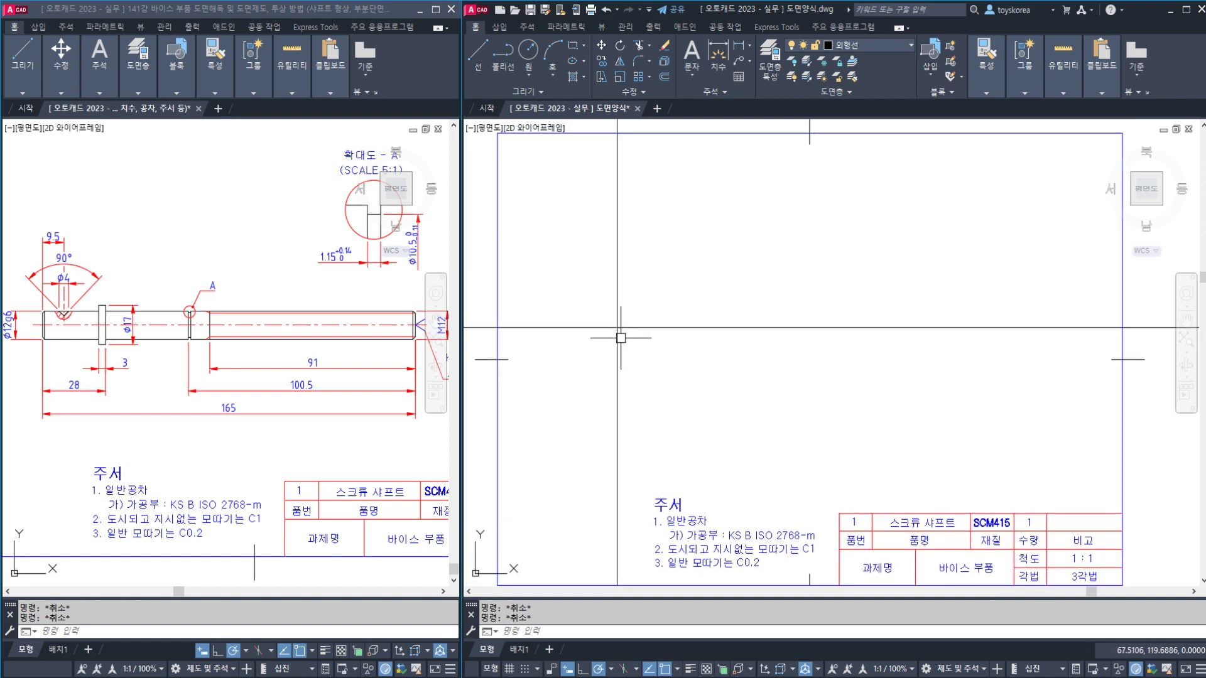
scroll(620, 337, "up", 2)
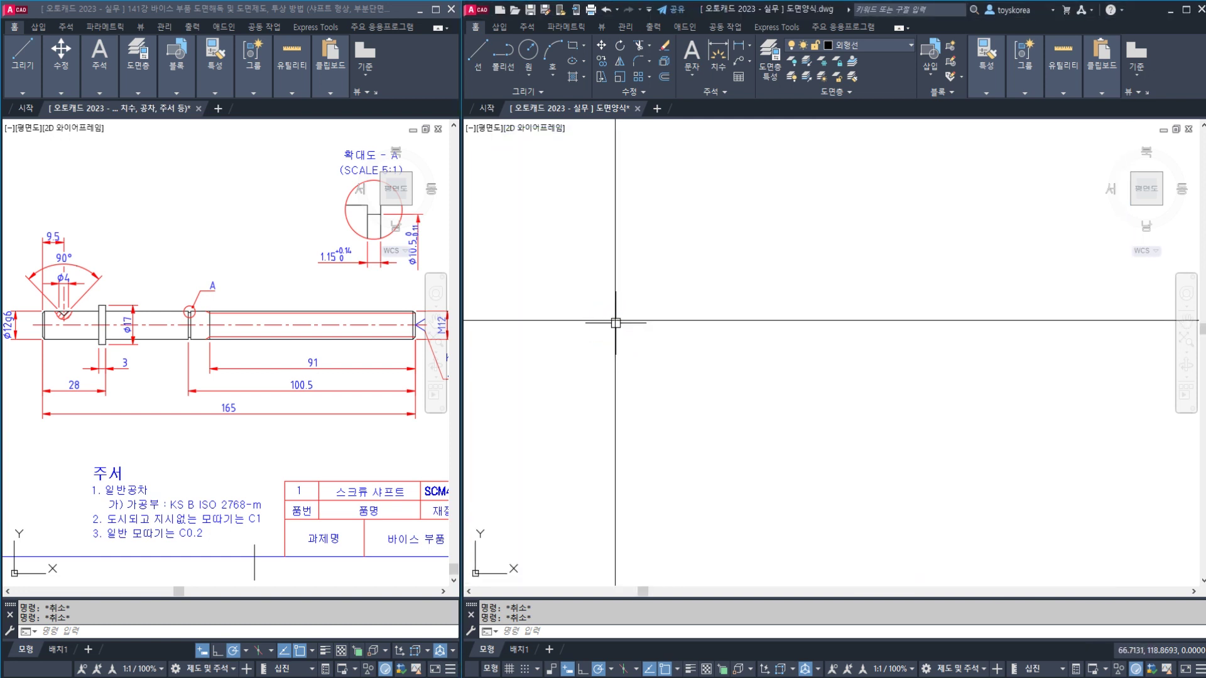
left_click(111, 424)
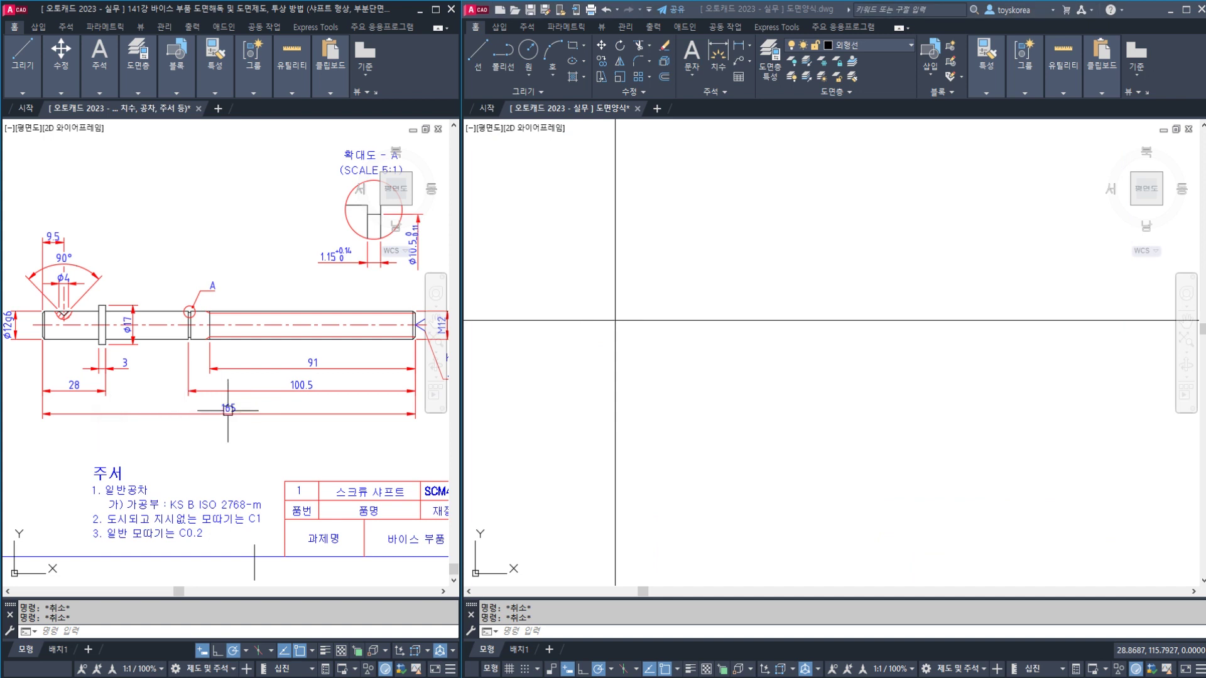
left_click(593, 393)
middle_click_drag(593, 358, 557, 369)
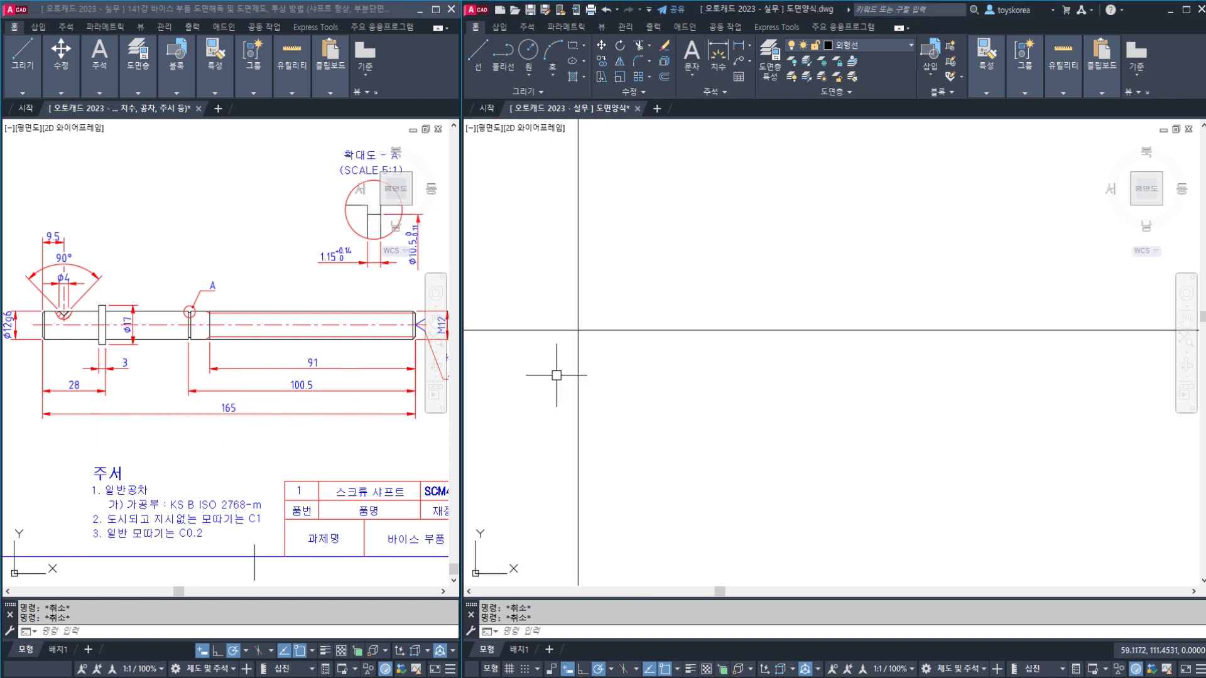
type("o")
key("Return")
key("Escape")
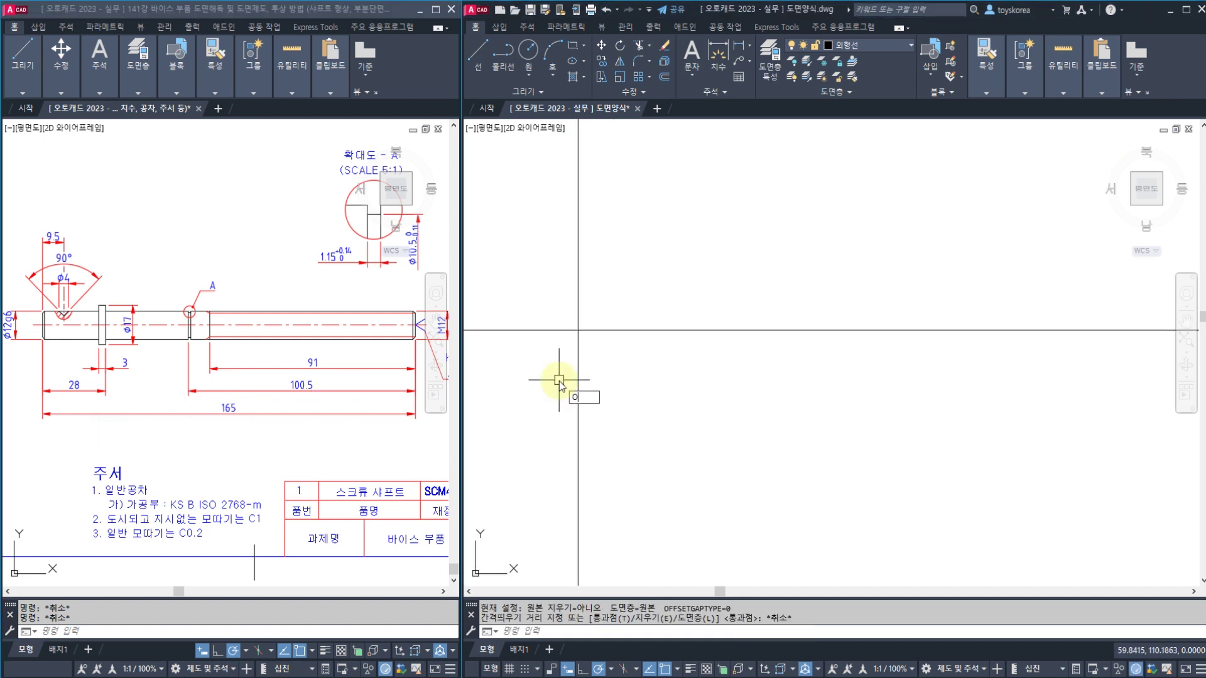
key("Return")
type("165")
key("Return")
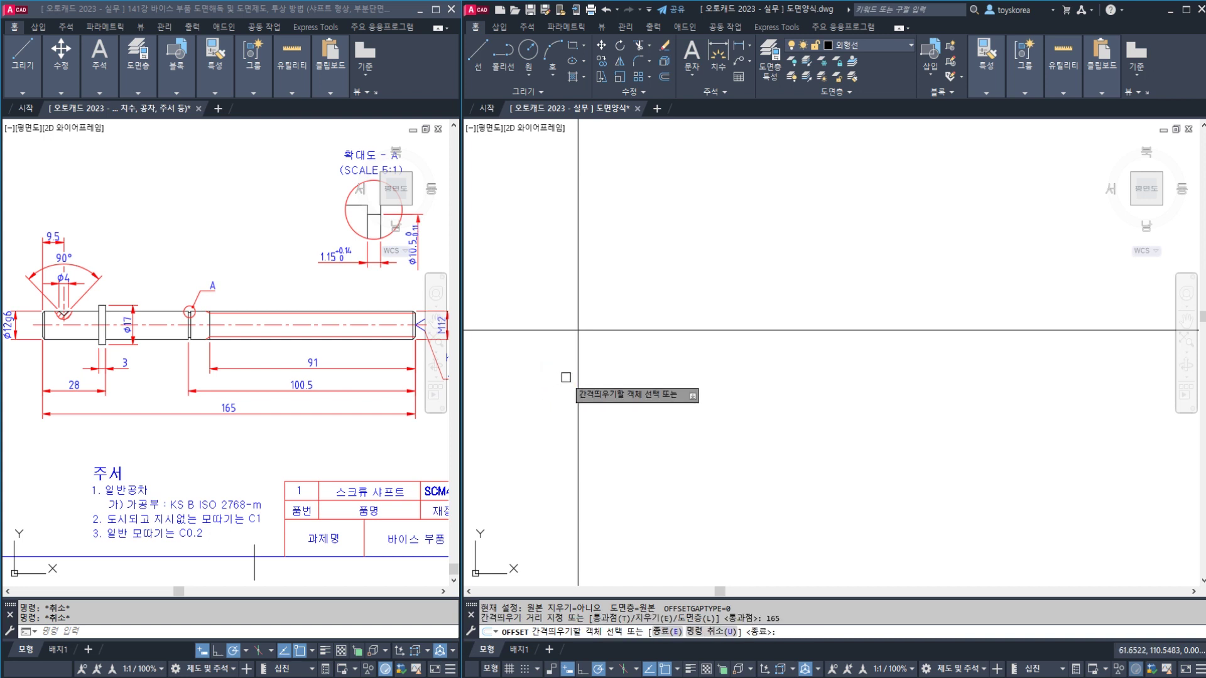
left_click(578, 365)
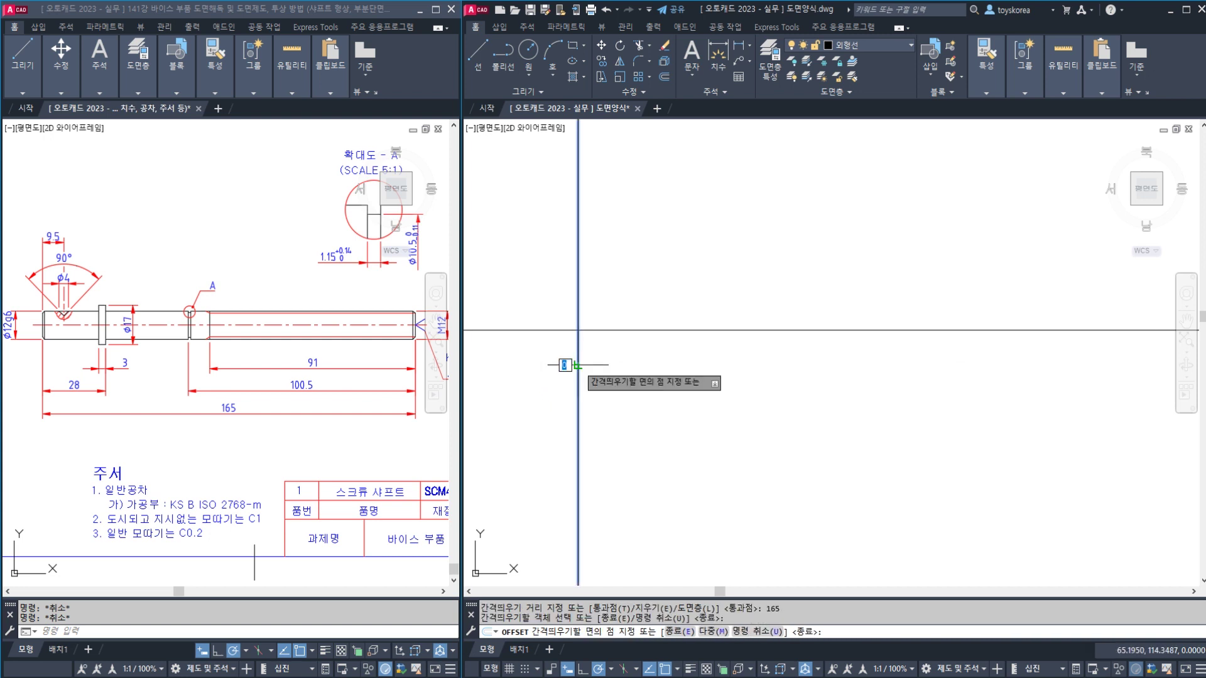
left_click(621, 367)
key("Escape")
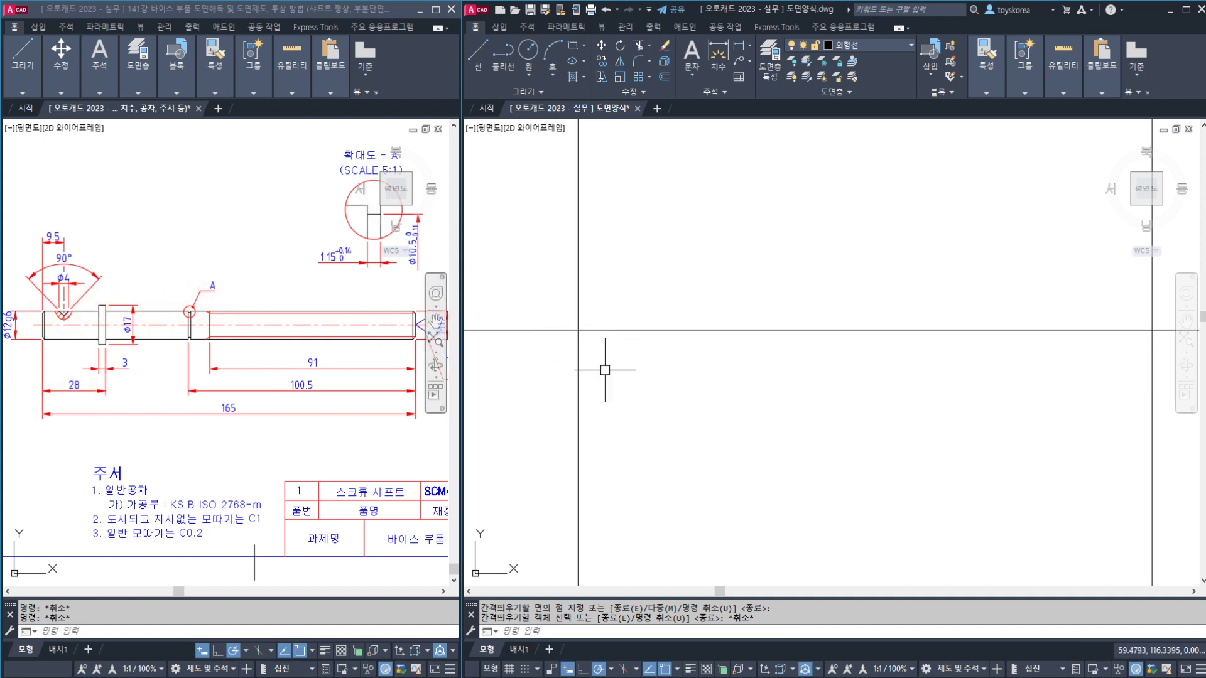
Offset the shaft's left end line 28 to the right to locate the collar's right face
middle_click_drag(579, 374, 565, 377)
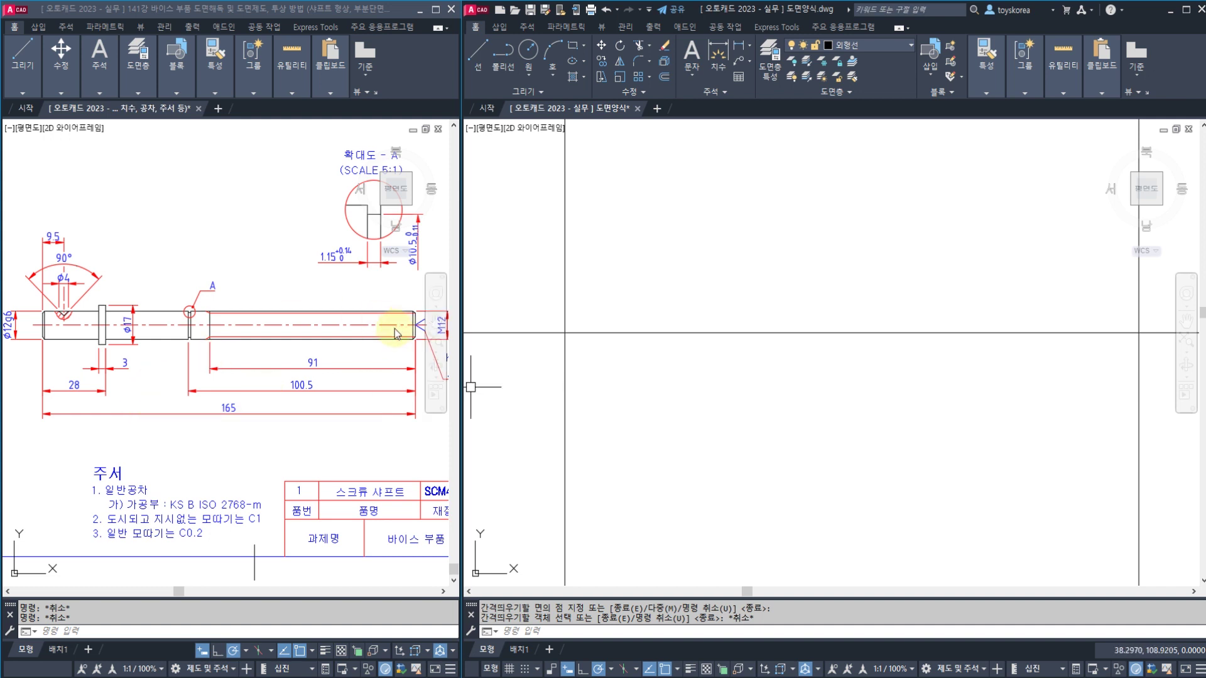
left_click(145, 359)
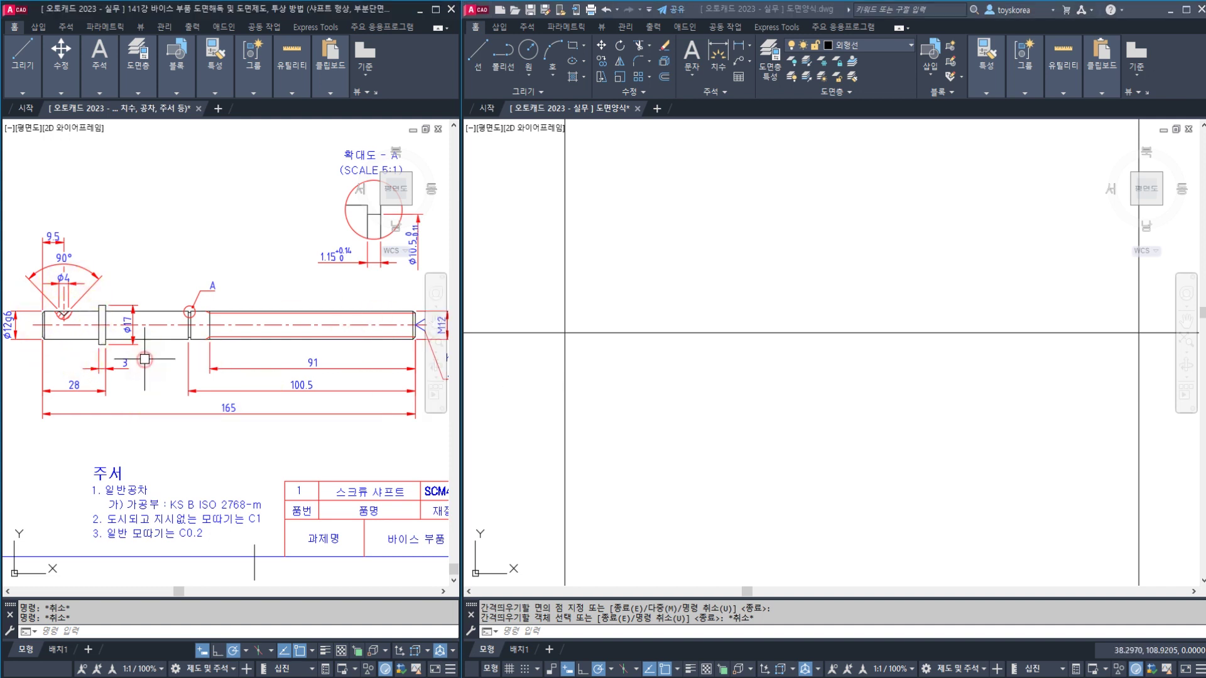
mouse_move(110, 383)
left_mouse_down()
mouse_move(185, 382)
mouse_move(163, 393)
mouse_move(118, 352)
mouse_move(139, 386)
left_mouse_up()
left_click(625, 296)
key("Escape")
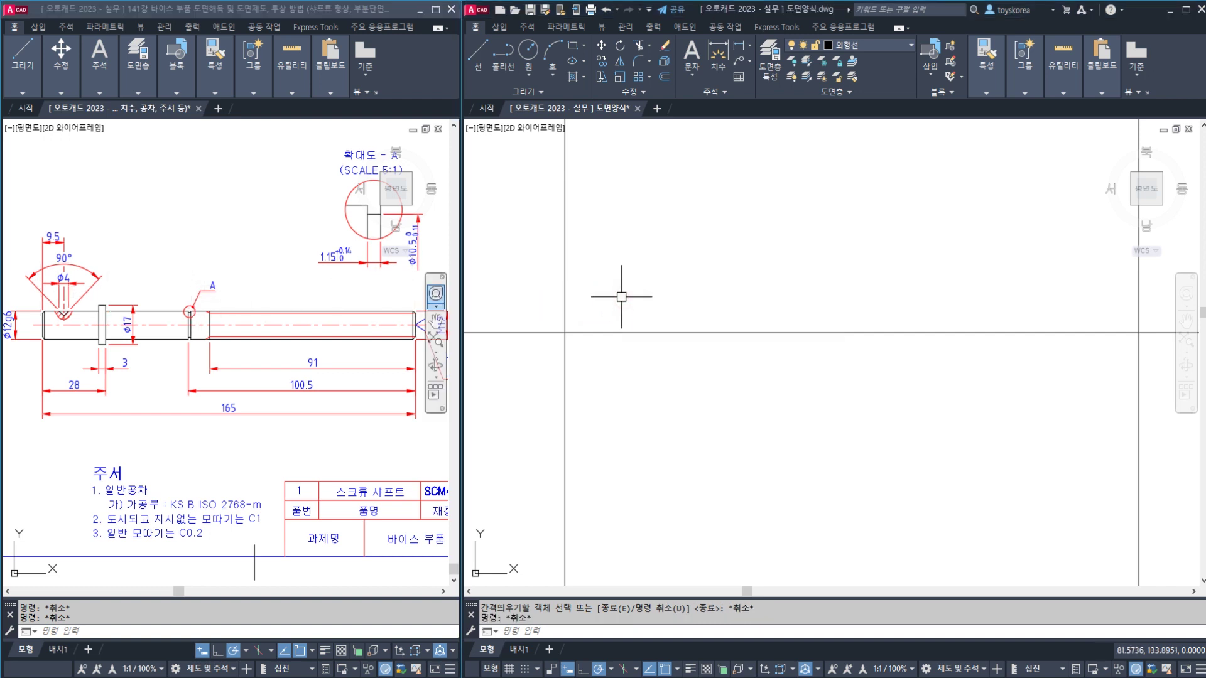
key("Escape")
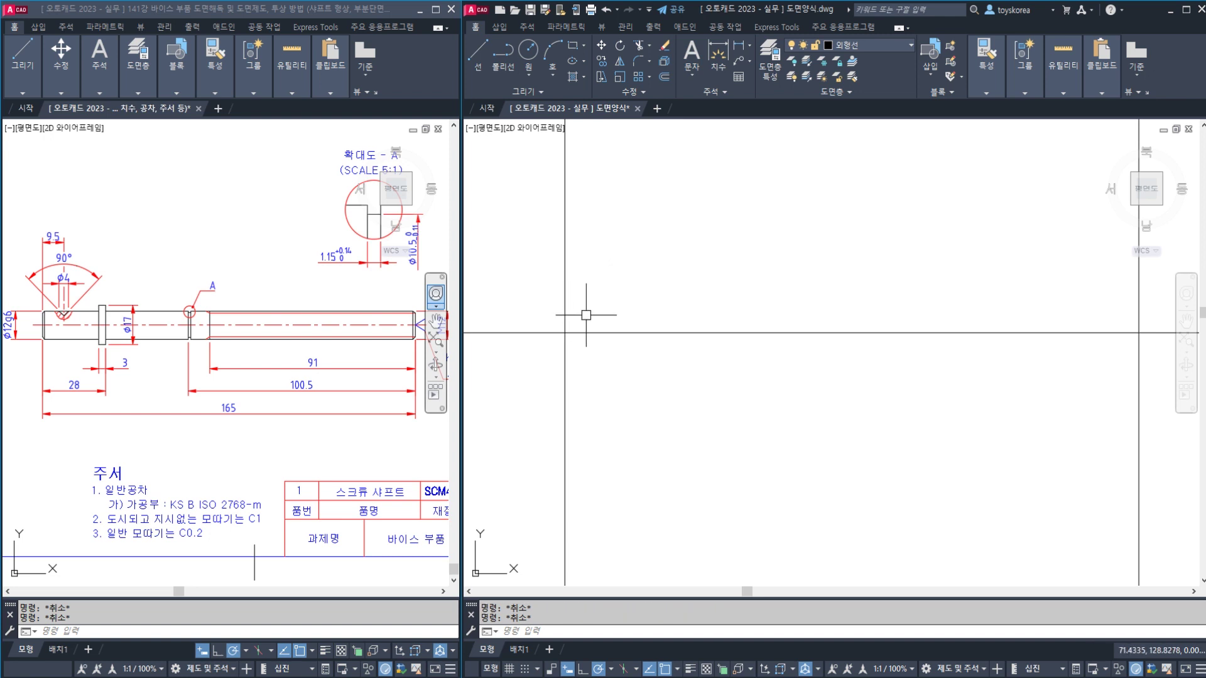
type("o")
key("Return")
type("28")
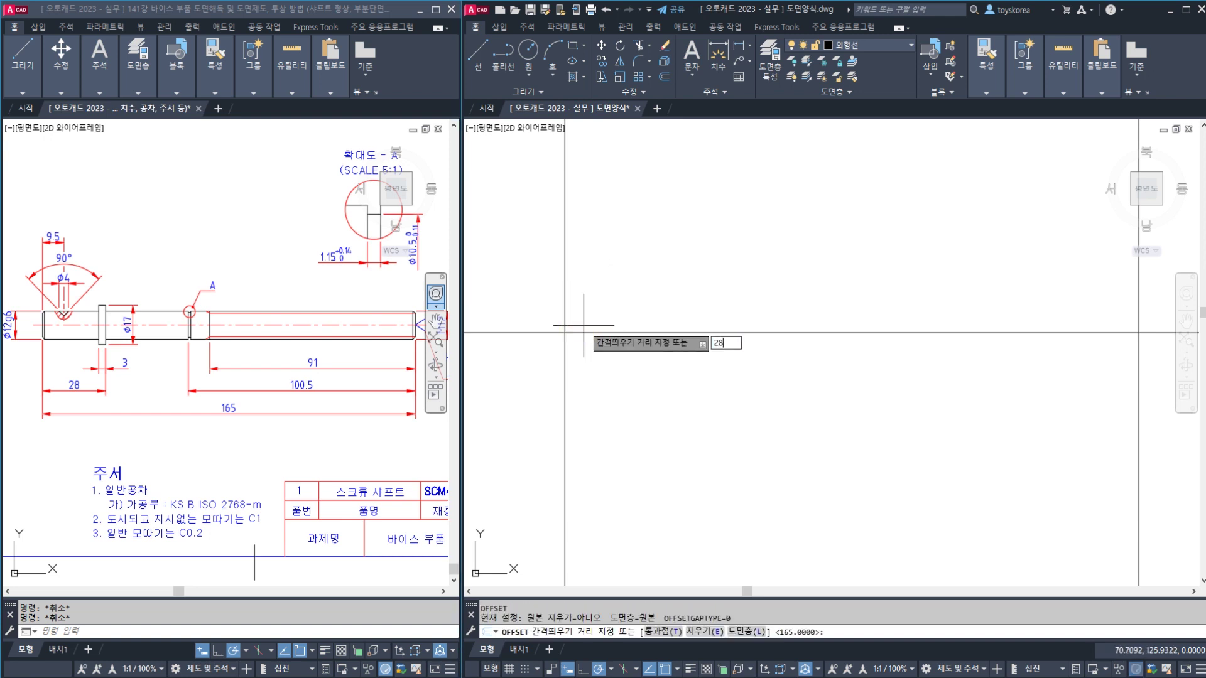
key("Return")
left_click(566, 308)
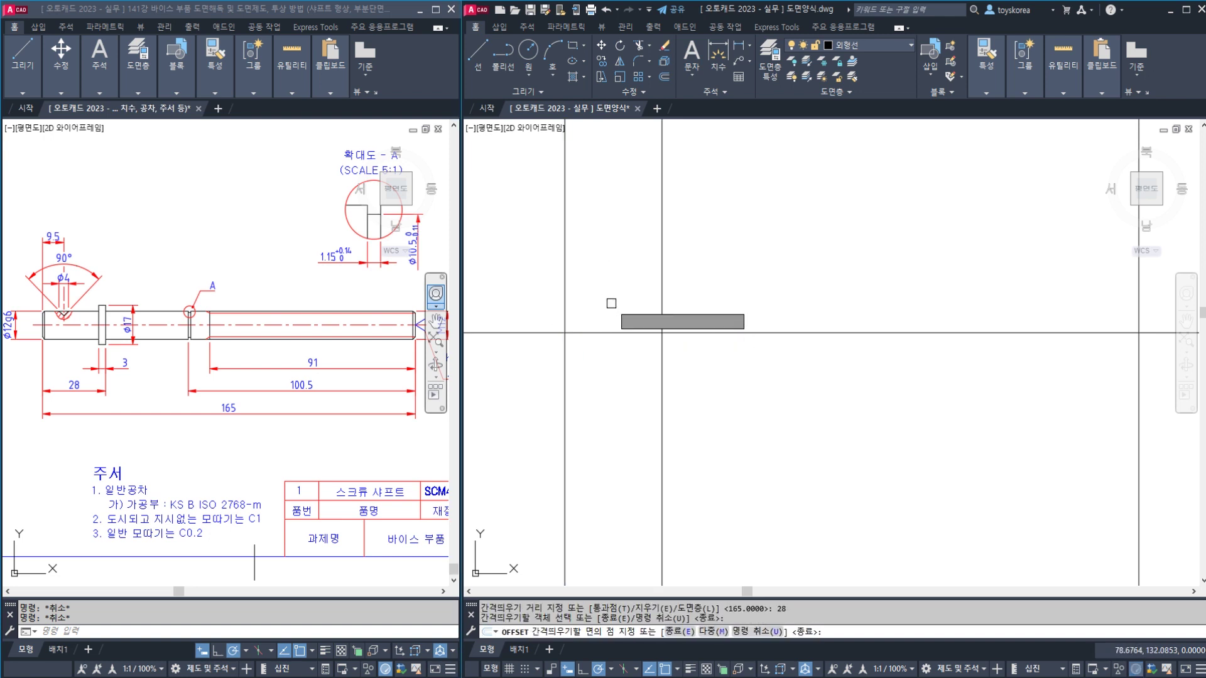
left_click(624, 317)
key("Escape")
Match the 28 offset line to the reference collar's right face and offset it 3 to the left for the collar's thickness
left_click(662, 360)
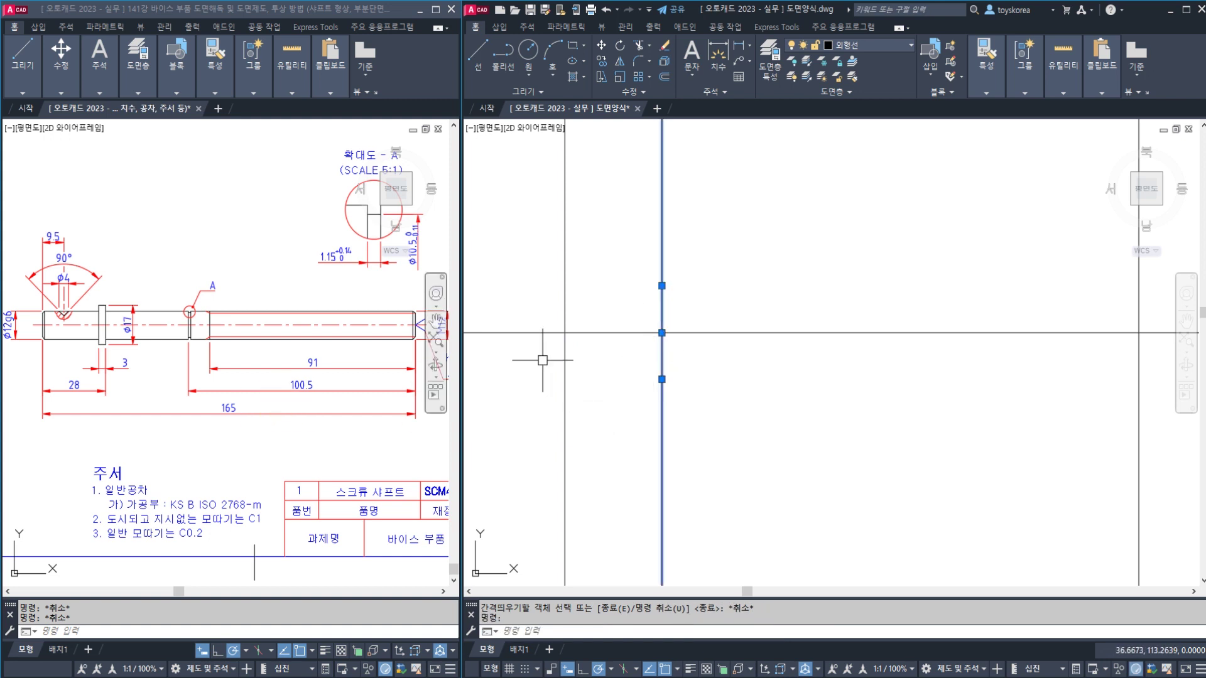
scroll(77, 338, "up", 2)
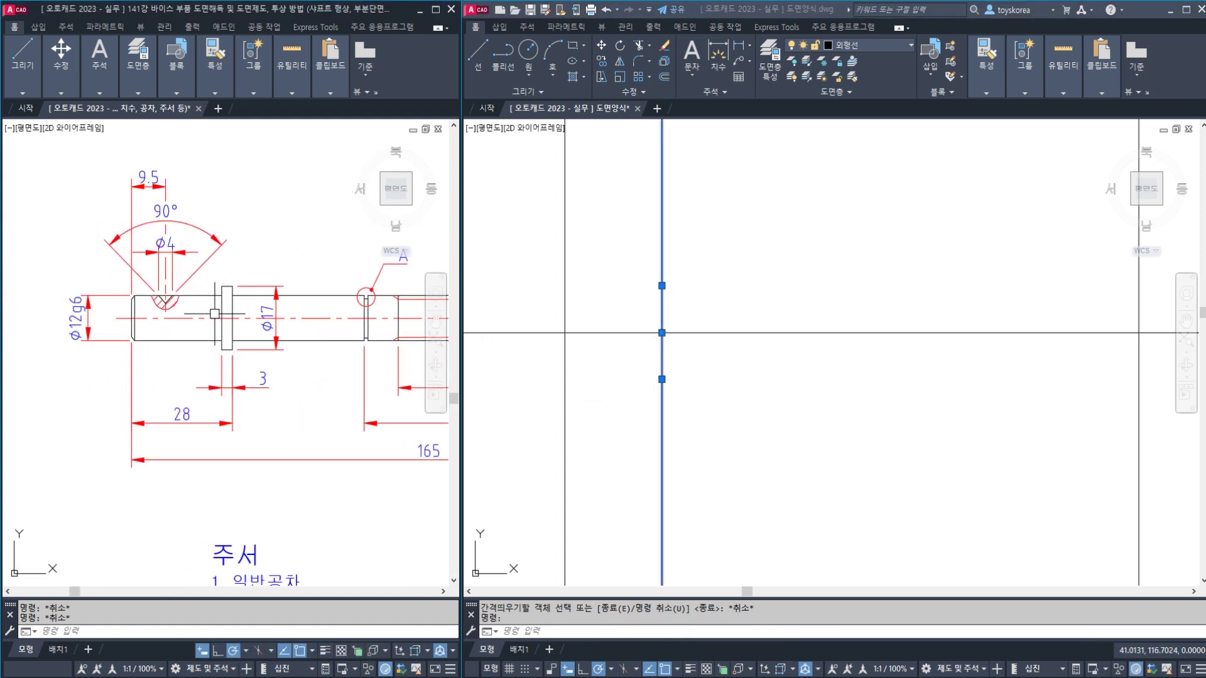
left_click(231, 310)
left_click(789, 358)
key("Escape")
key("Escape")
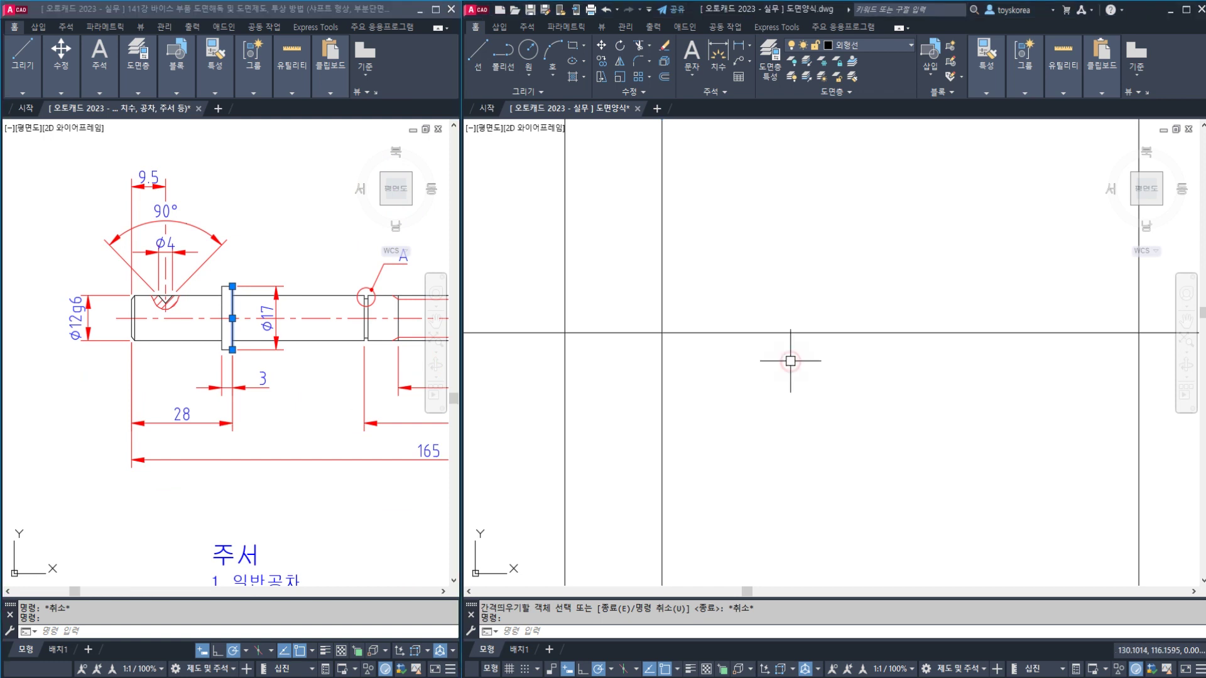
scroll(639, 350, "up", 2)
type("o")
key("Return")
type("3")
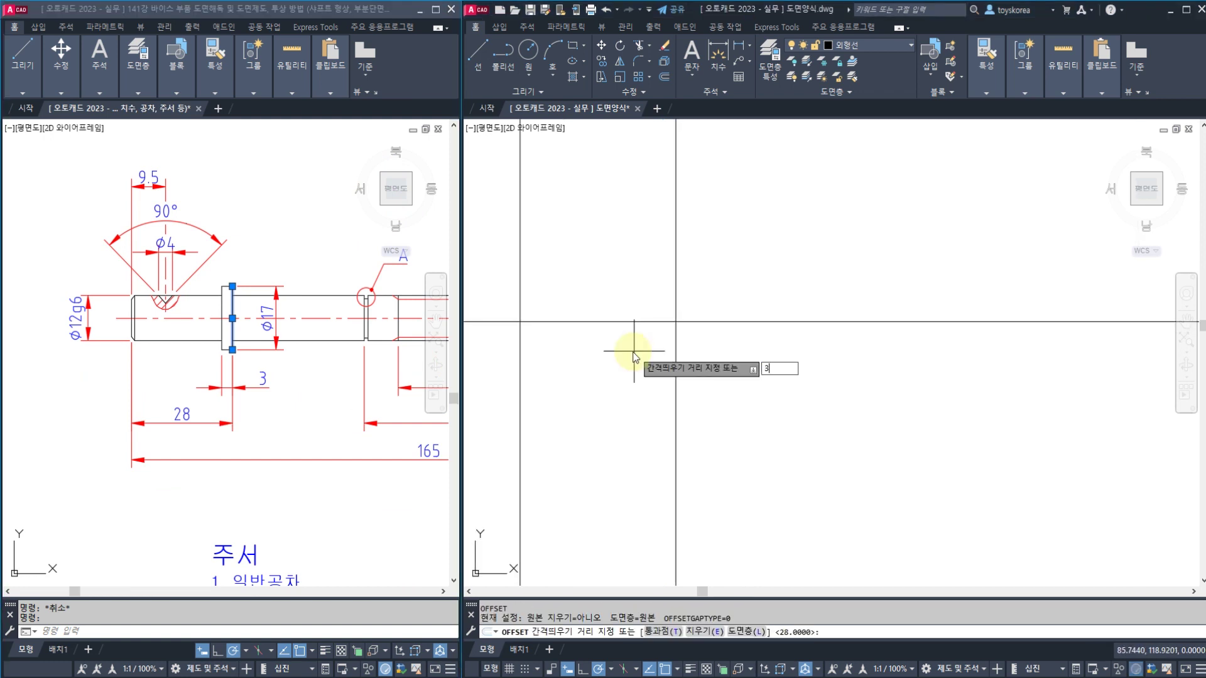
key("Return")
left_click(675, 346)
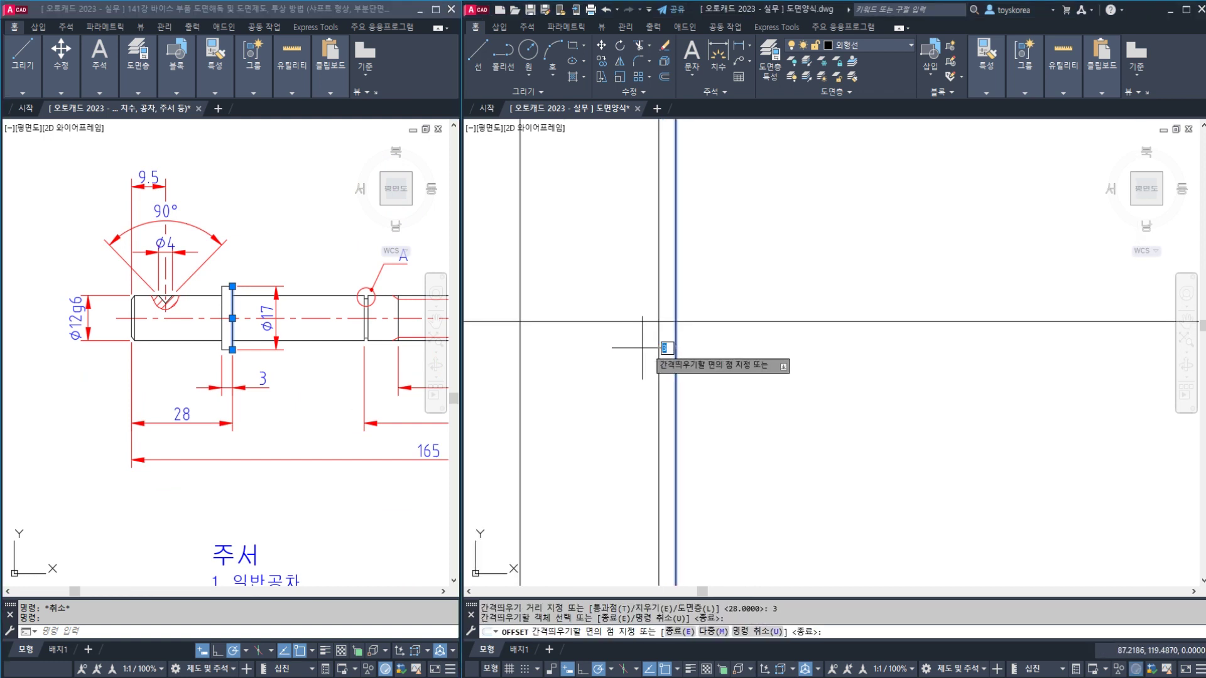
left_click(635, 352)
key("Escape")
Offset the horizontal centreline upward by 12/2 for the shaft's upper profile line
middle_click_drag(608, 359, 614, 364)
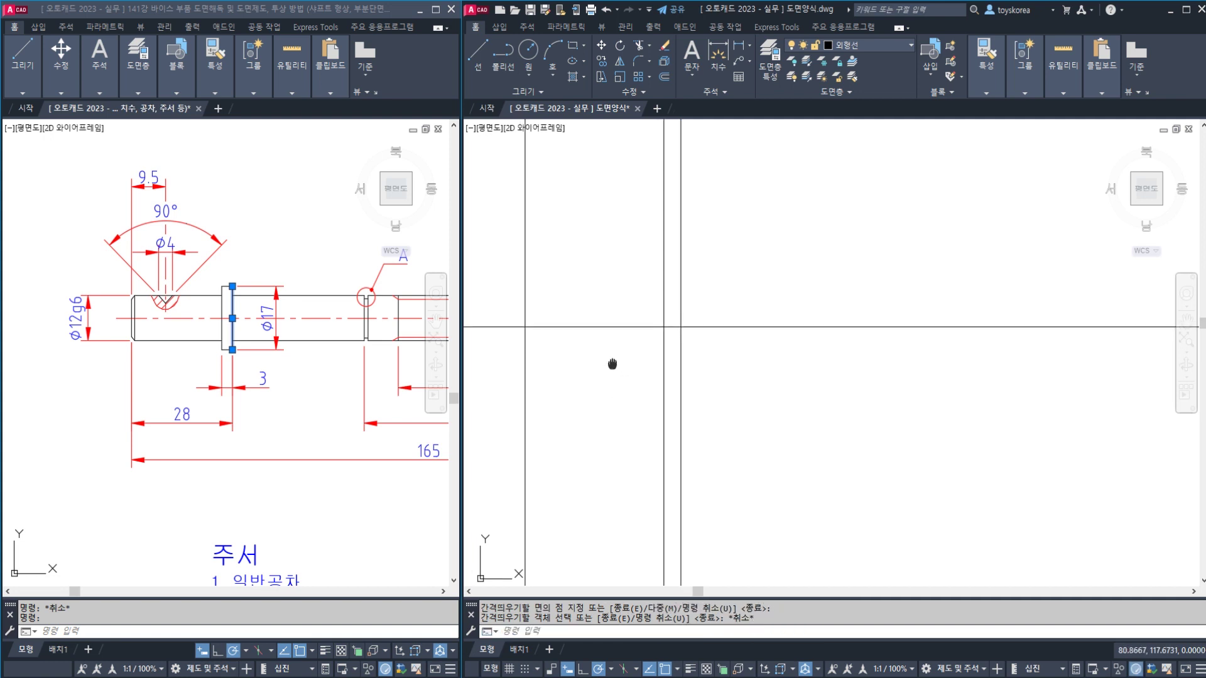
type("o")
key("Return")
type("12/2")
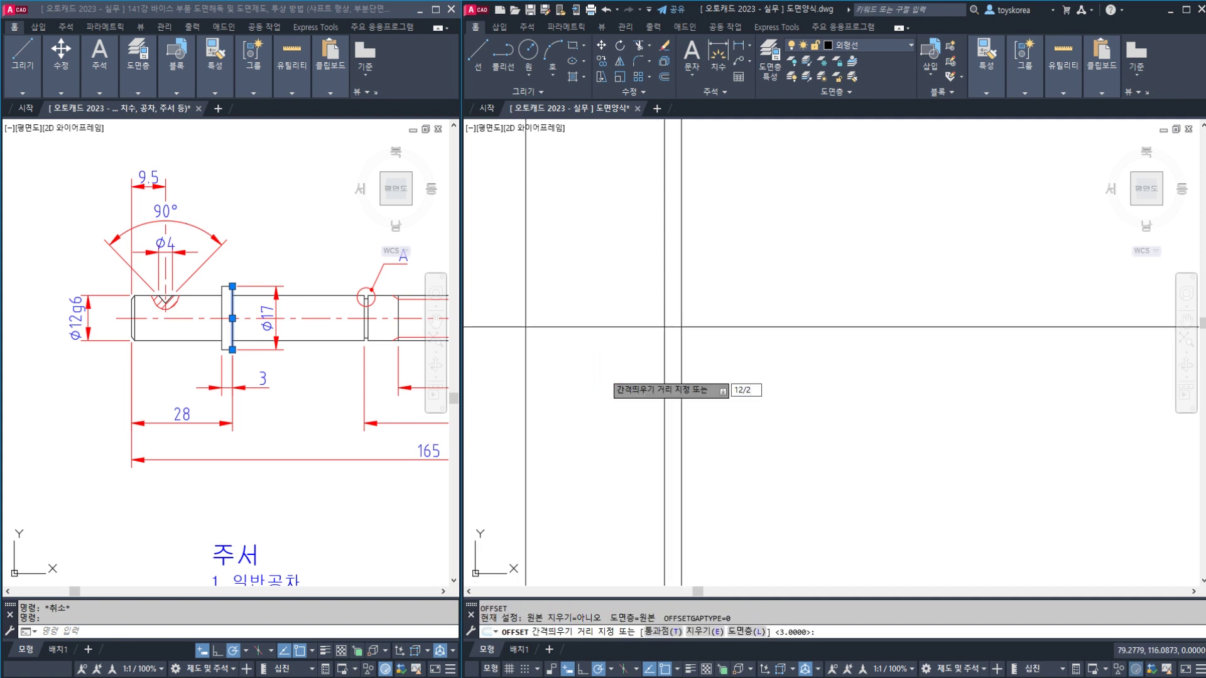
key("Return")
left_click(594, 327)
left_click(599, 300)
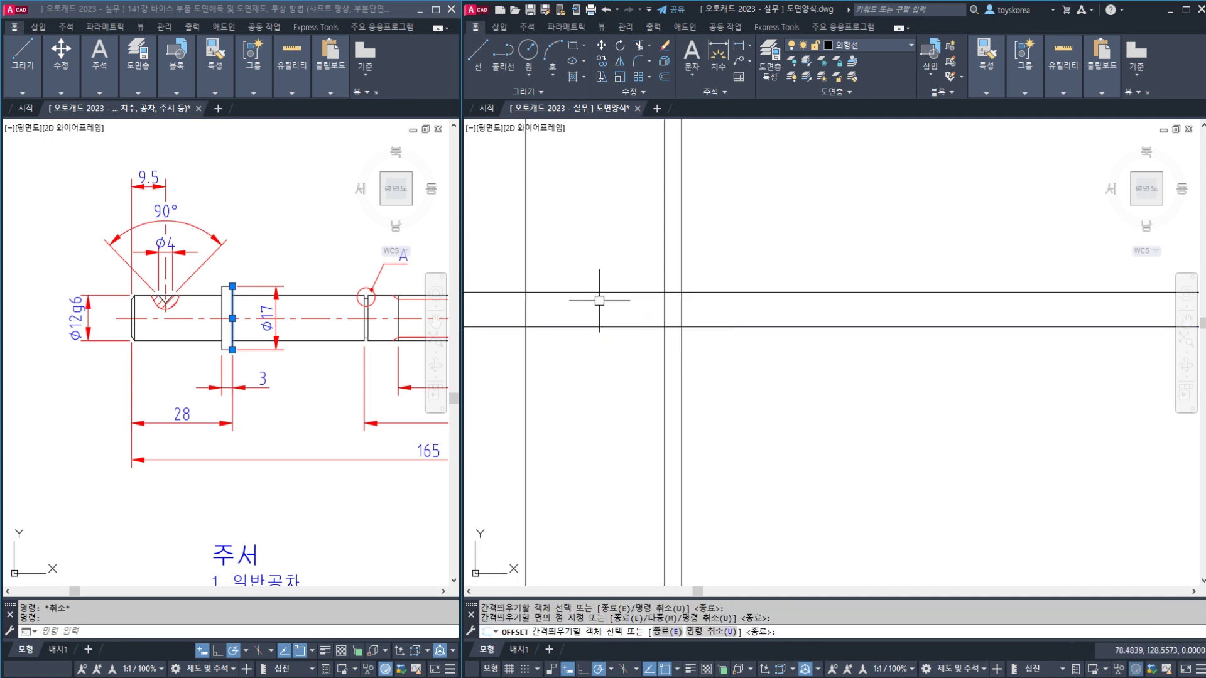
key("Return")
Trim the upper profile line outside the shaft's left end and between the two collar lines
type("tr")
key("Return")
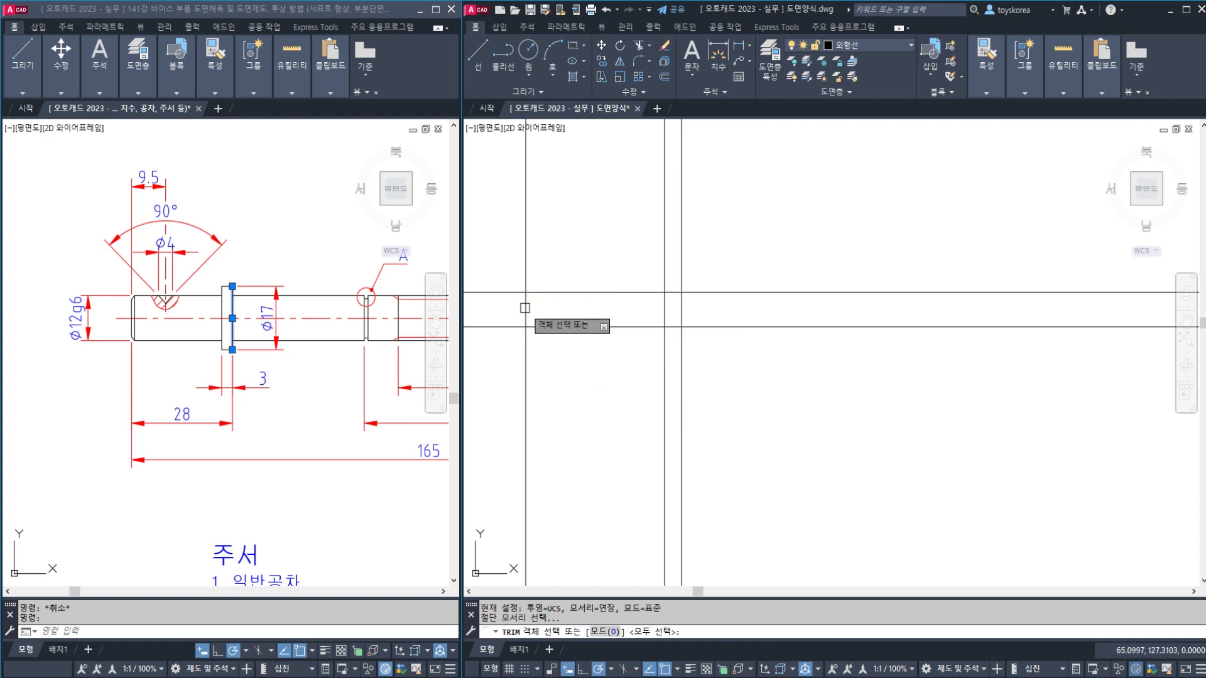
left_click(525, 308)
left_click(664, 312)
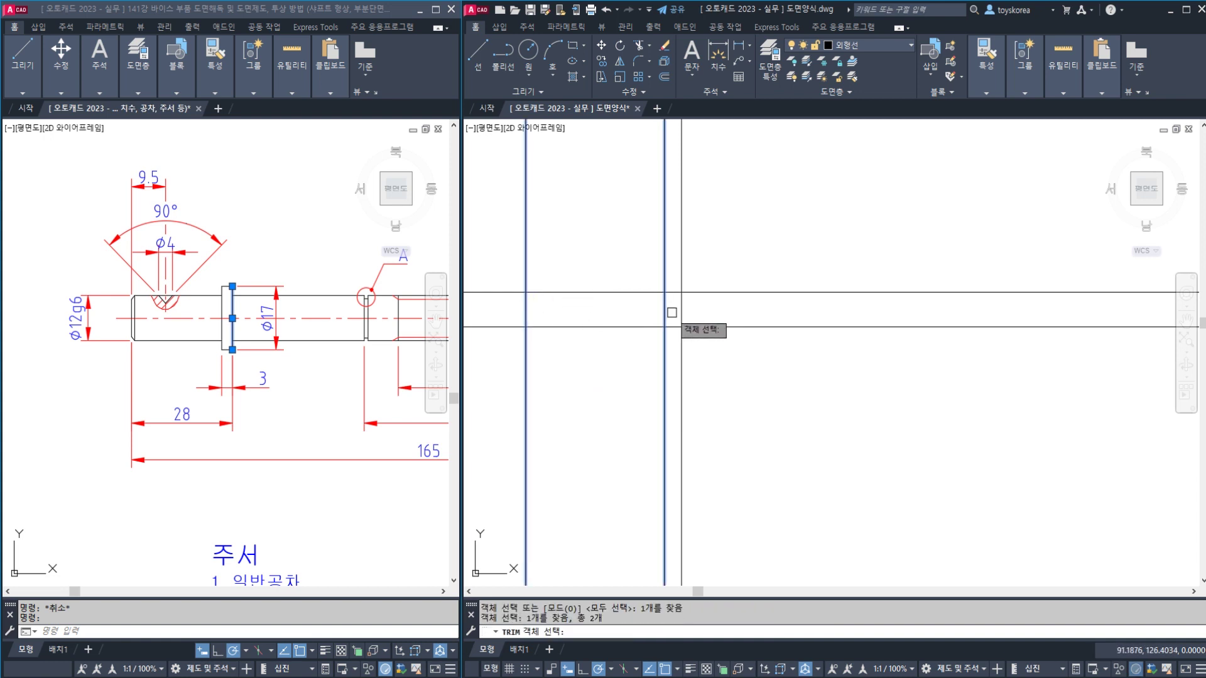
left_click(680, 311)
key("Return")
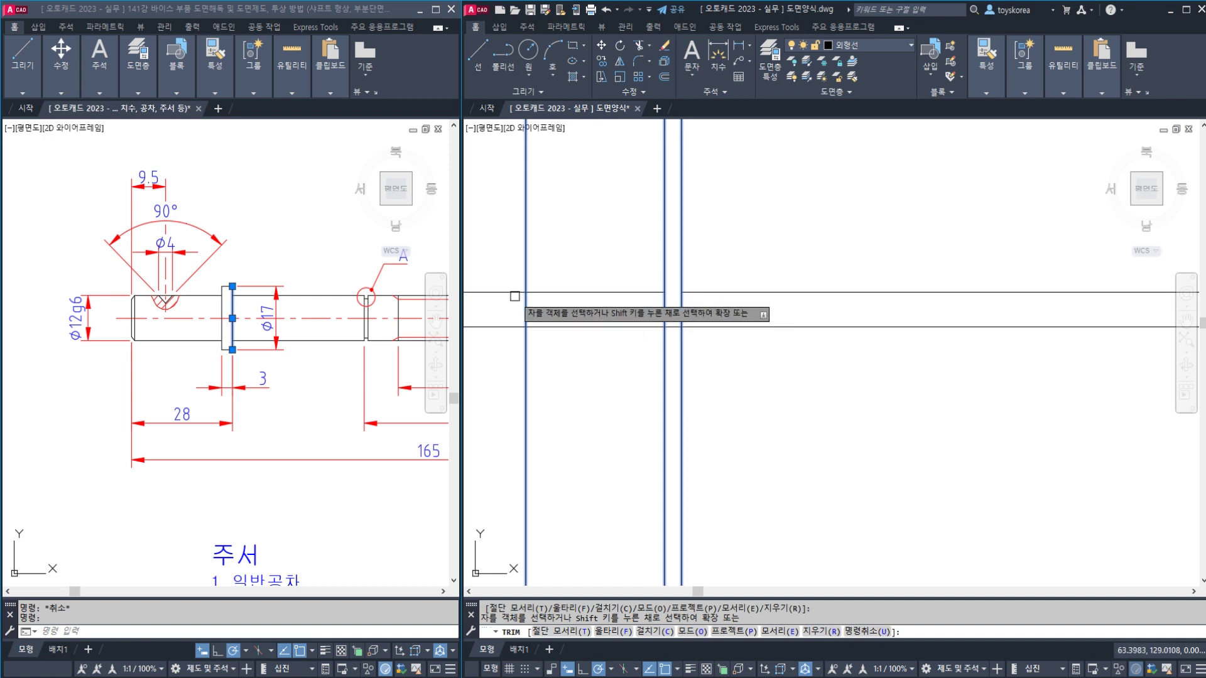
left_click(515, 293)
key("Escape")
Compare the two trimmed upper profile segments with the diameters of the reference shaft's left section and threaded end
left_click(626, 293)
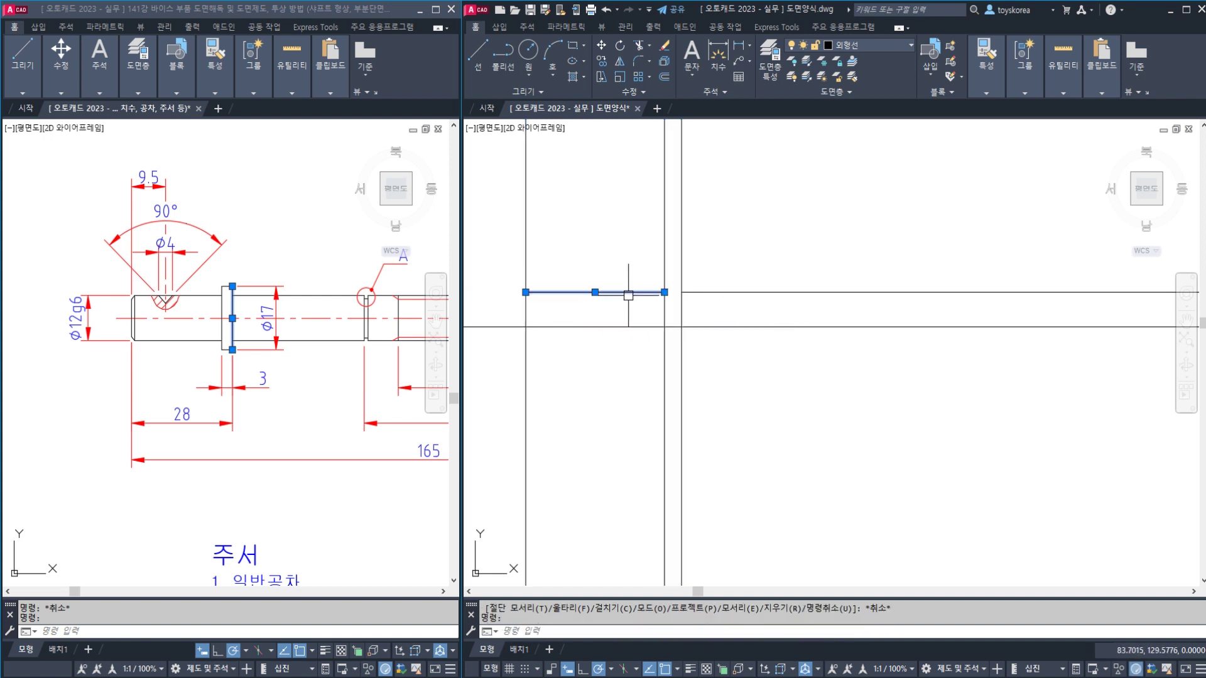
left_click(695, 292)
key("Escape")
left_click(448, 344)
key("Escape")
mouse_move(342, 361)
middle_mouse_down()
mouse_move(241, 393)
mouse_move(89, 384)
middle_mouse_up()
scroll(407, 310, "up", 2)
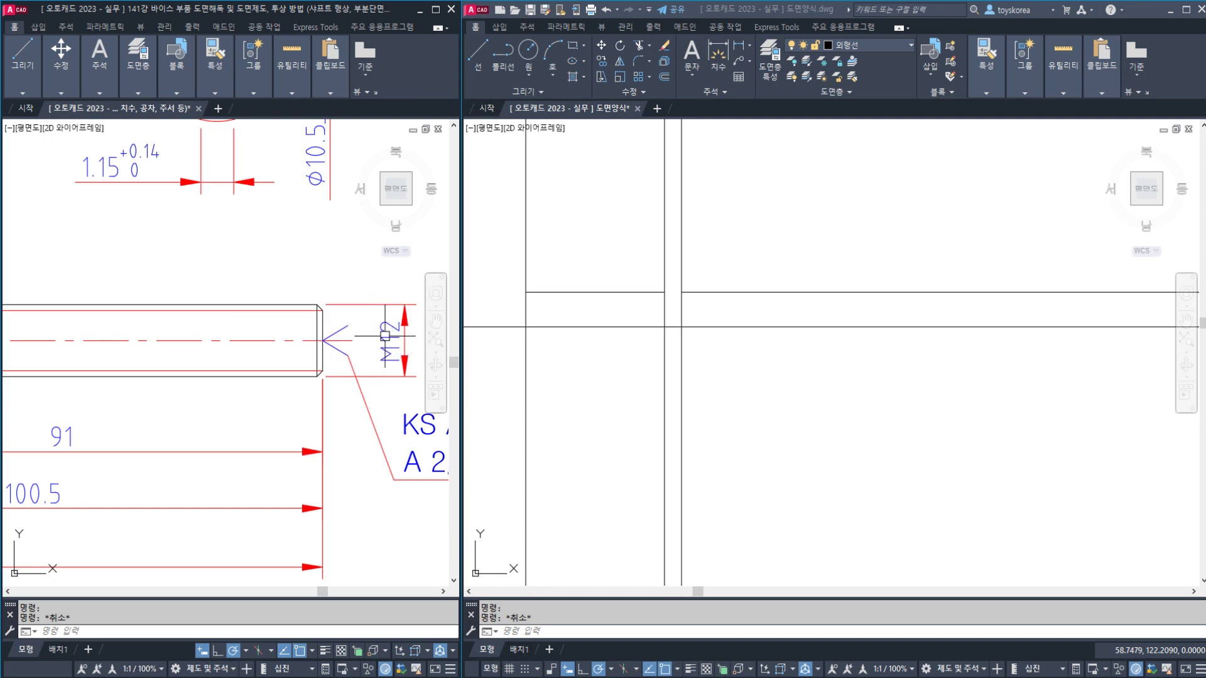
scroll(374, 320, "down", 3)
middle_click_drag(94, 336, 290, 348)
scroll(242, 341, "up", 3)
left_click(660, 353)
key("Escape")
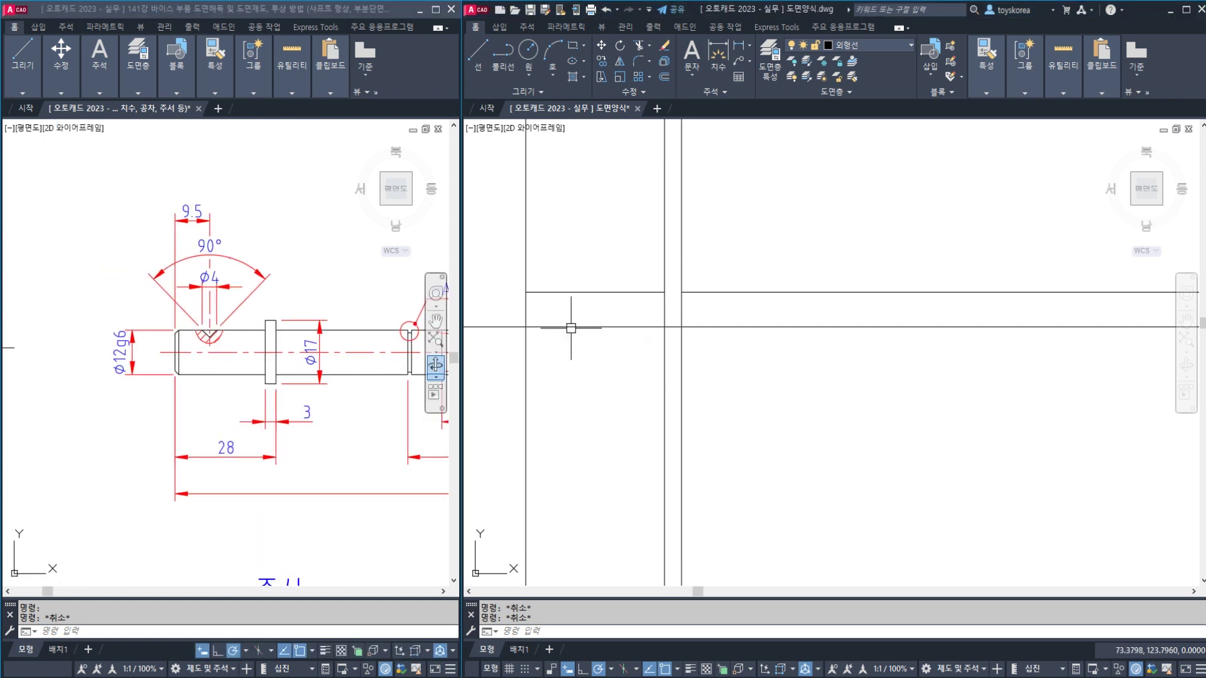
Offset the horizontal centreline upward by 17/2 for the collar's top edge
middle_click_drag(593, 319, 606, 322)
left_click(315, 359)
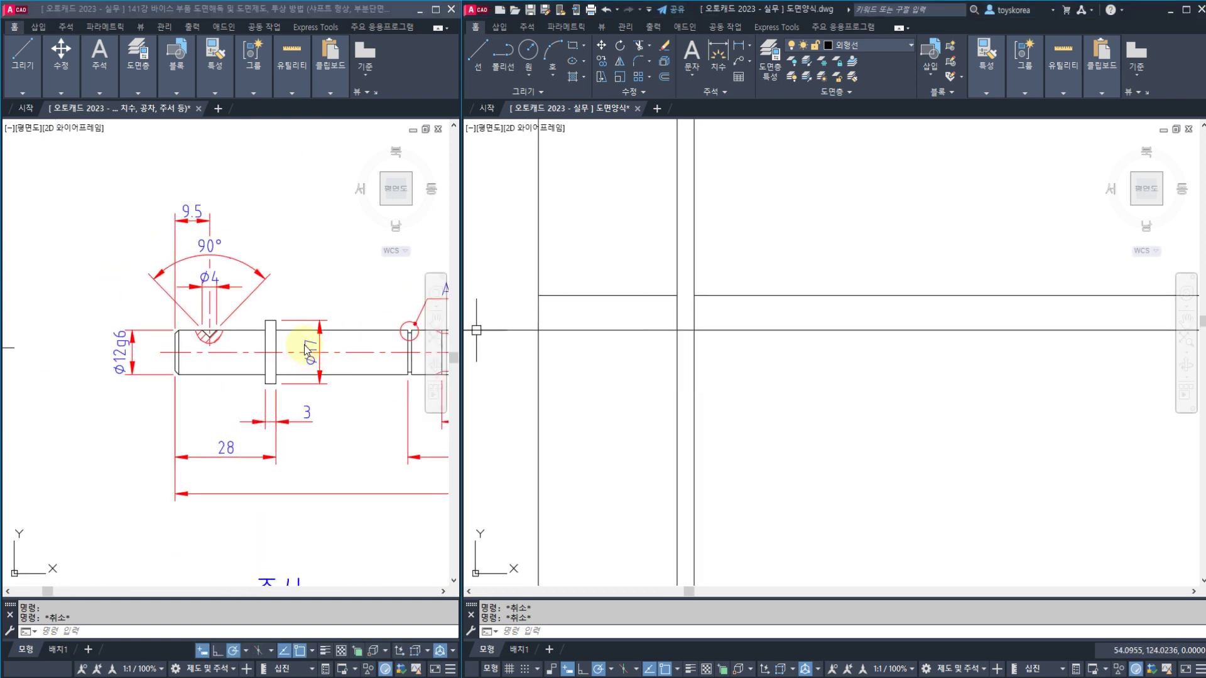
left_click(647, 348)
key("Escape")
type("o")
key("Return")
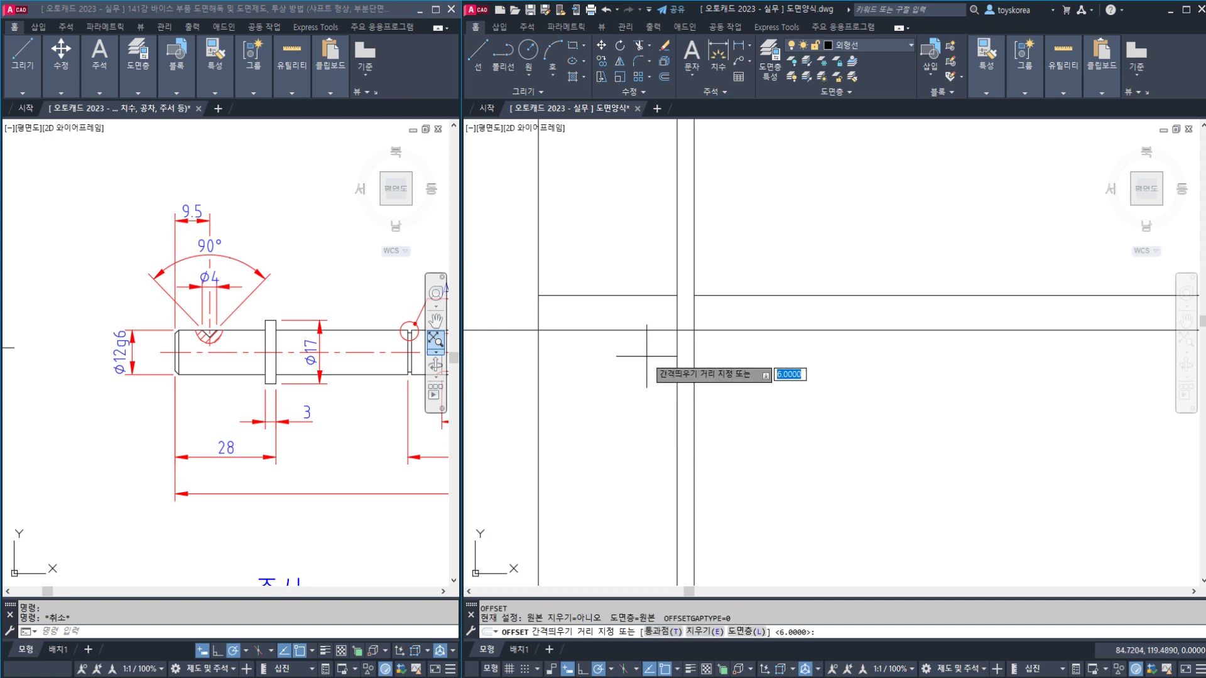
type("17/2")
key("Return")
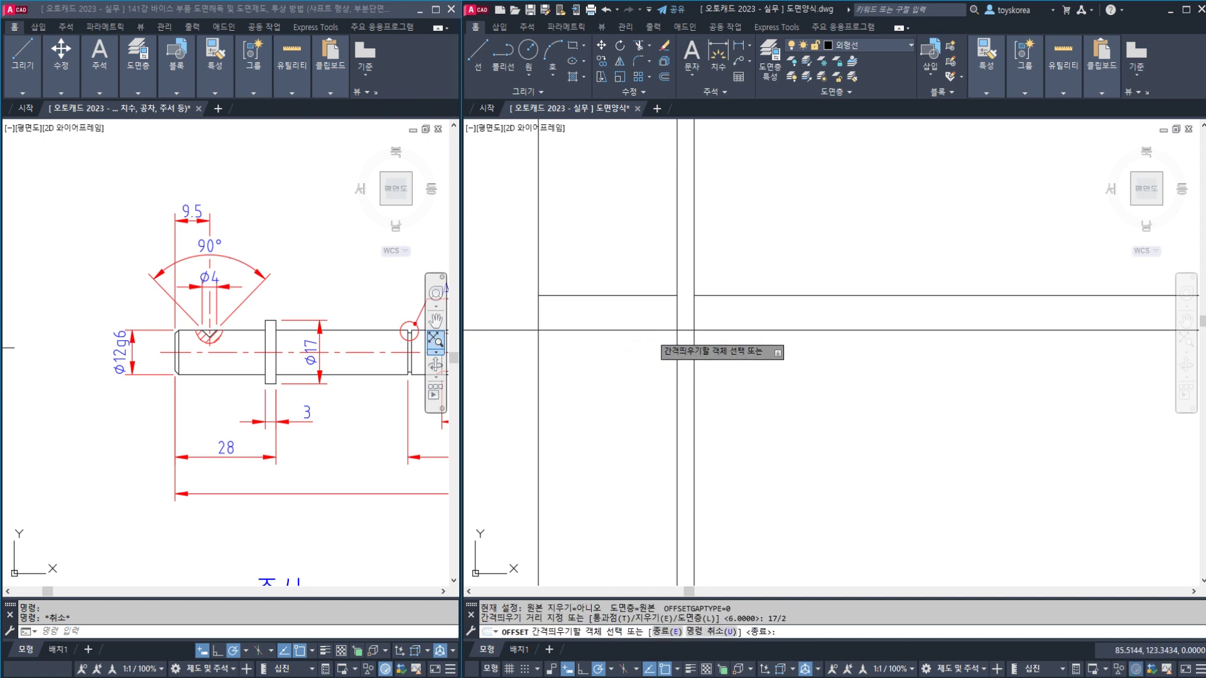
left_click(653, 329)
left_click(670, 275)
key("Return")
Trim the collar's top edge line outside the two vertical collar lines and save the drawing
scroll(685, 278, "up", 2)
type("tr")
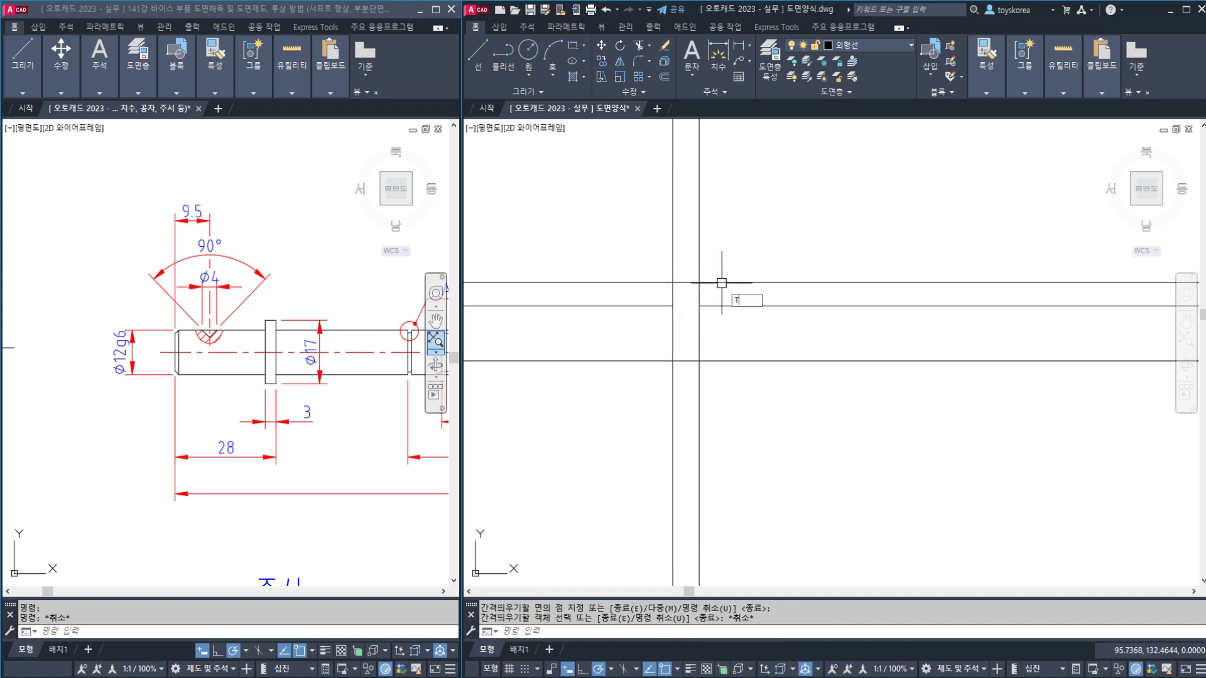
key("Return")
left_click(718, 278)
left_click(642, 258)
key("Return")
left_click(646, 280)
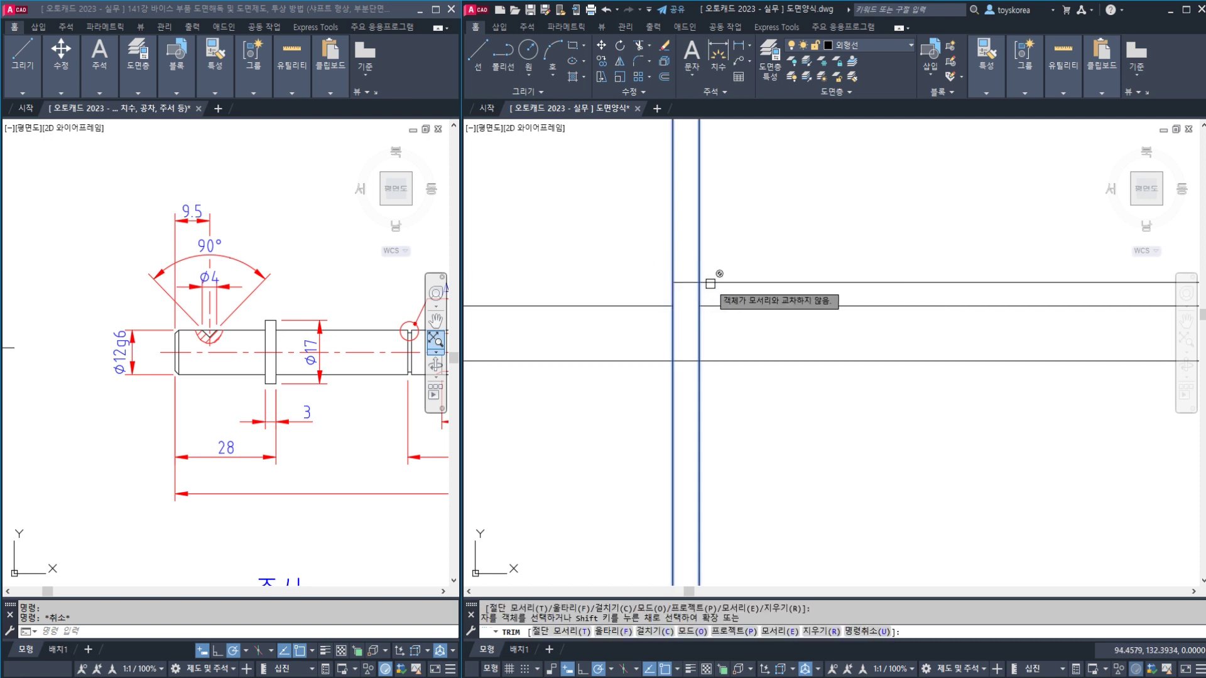
left_click(711, 280)
key("Escape")
scroll(567, 312, "down", 2)
middle_click_drag(566, 312, 703, 335)
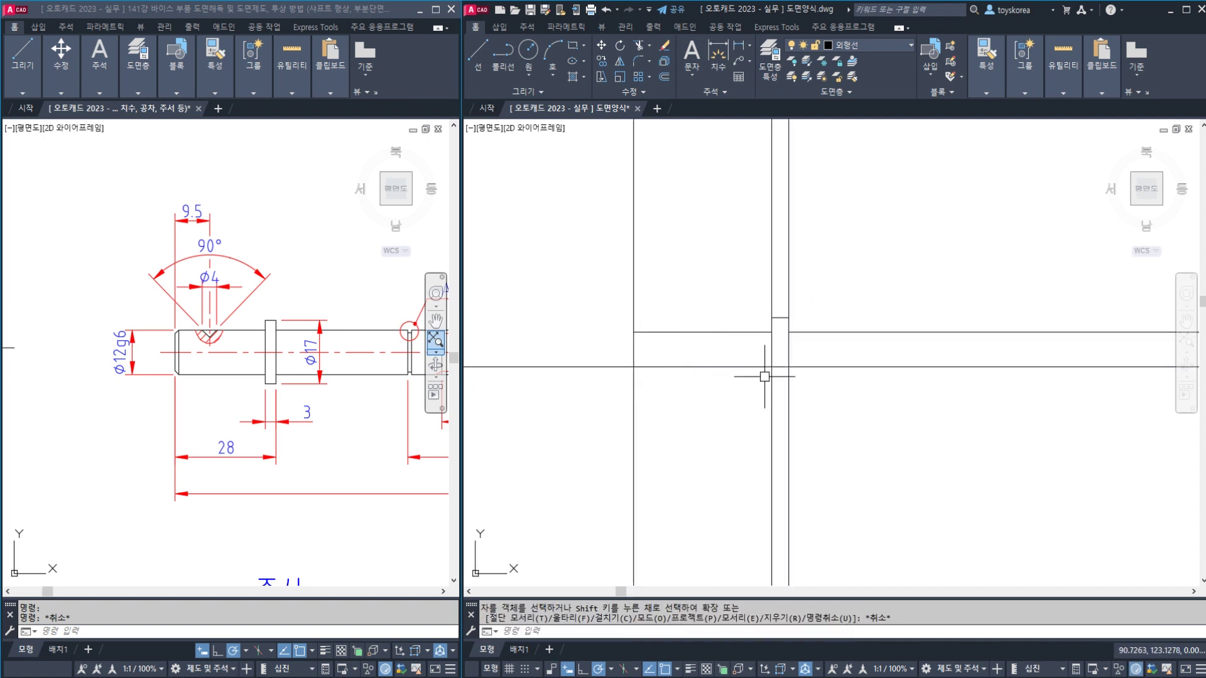
middle_click_drag(733, 381, 717, 376)
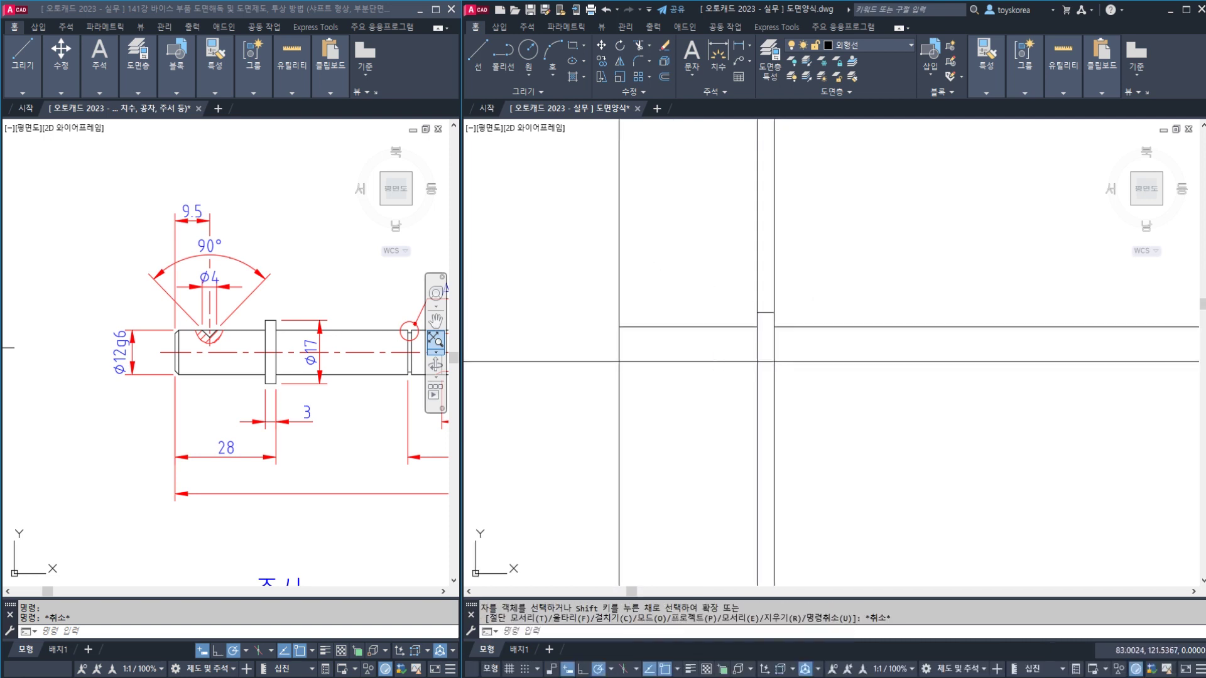
key("Escape")
key("Escape")
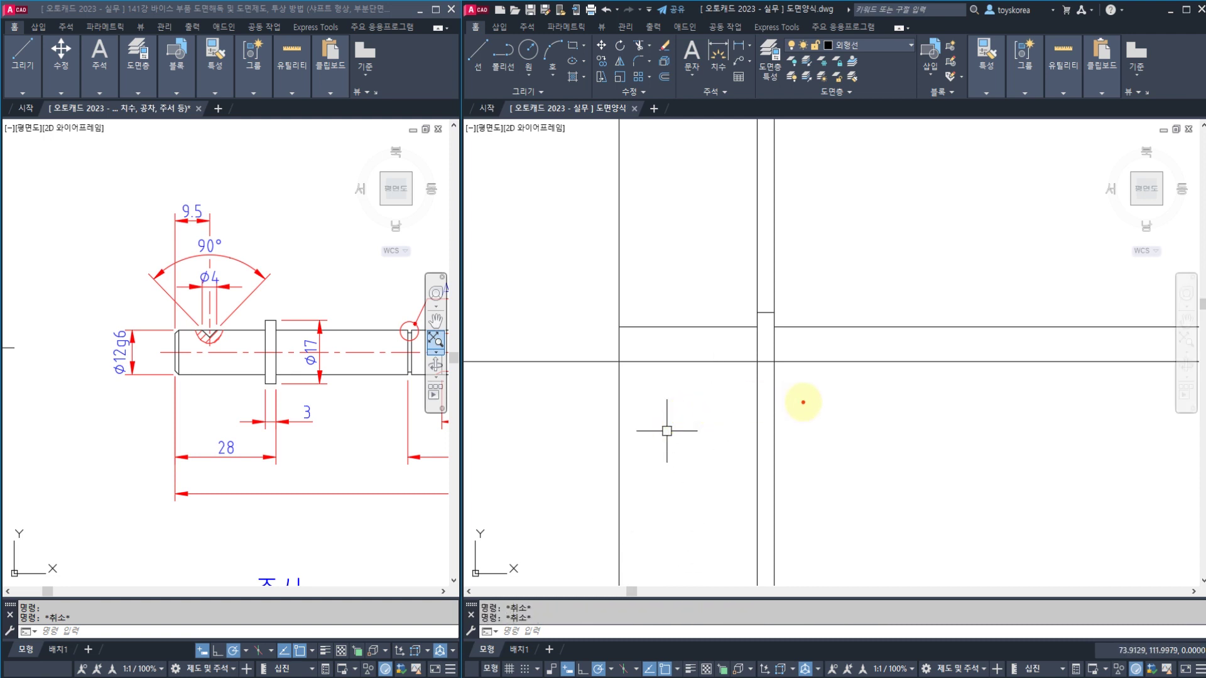
mouse_move(803, 400)
left_mouse_down()
mouse_move(804, 440)
mouse_move(854, 426)
left_mouse_up()
left_click(835, 426)
left_click(840, 425)
mouse_move(852, 401)
left_mouse_down()
mouse_move(851, 465)
mouse_move(872, 443)
mouse_move(898, 442)
left_mouse_up()
left_click_drag(922, 400, 904, 466)
left_click_drag(909, 432, 924, 424)
left_click_drag(908, 445, 909, 446)
mouse_move(870, 485)
left_mouse_down()
mouse_move(856, 489)
mouse_move(985, 452)
mouse_move(948, 486)
left_mouse_up()
mouse_move(845, 214)
left_mouse_down()
mouse_move(839, 277)
mouse_move(905, 248)
left_mouse_up()
left_click_drag(885, 240, 888, 276)
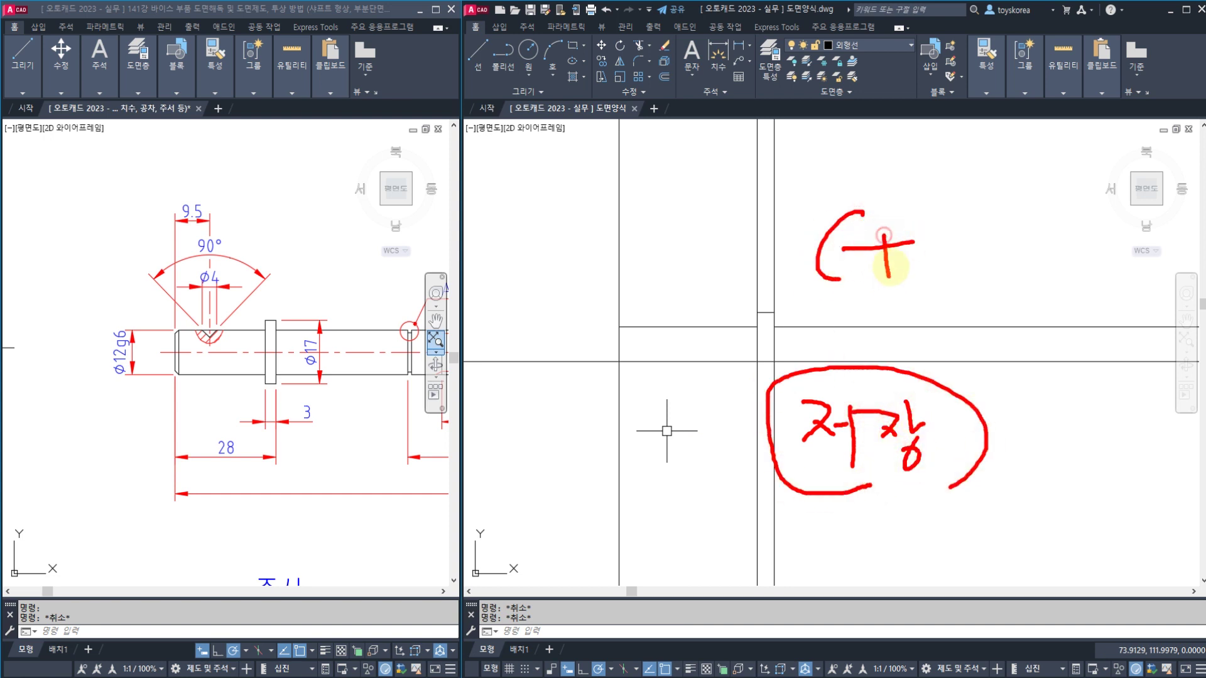
left_click_drag(921, 220, 921, 270)
mouse_move(922, 254)
left_mouse_down()
mouse_move(980, 188)
mouse_move(1028, 261)
mouse_move(1017, 278)
left_mouse_up()
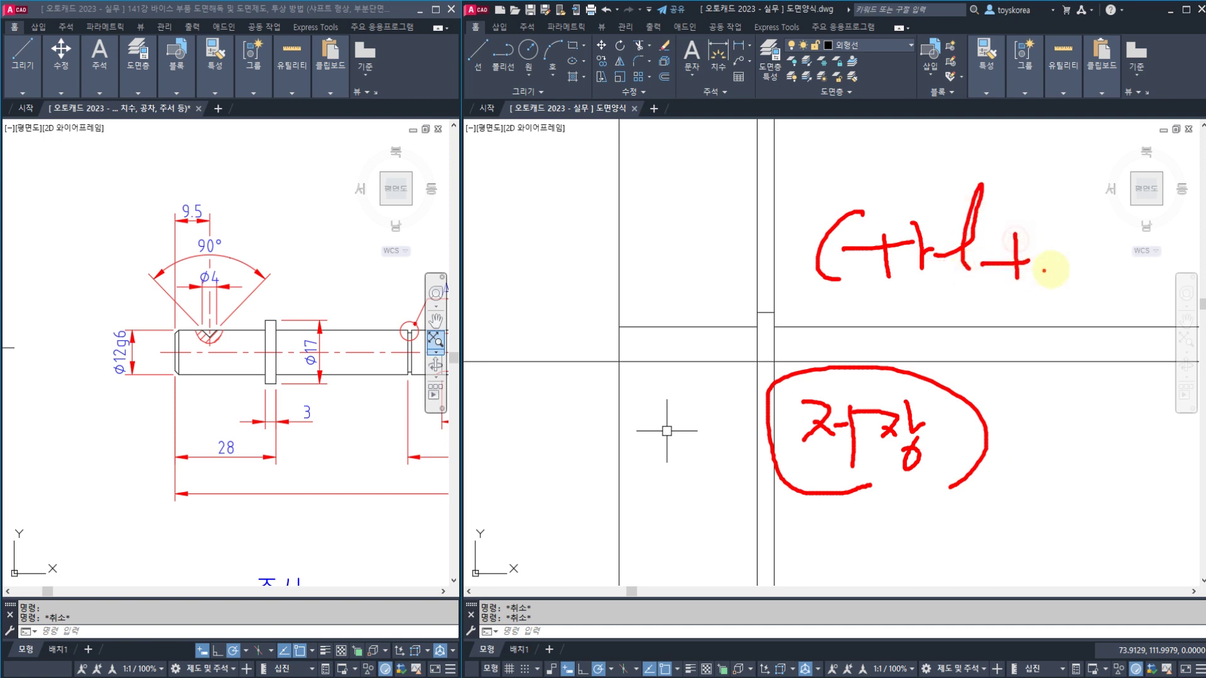
mouse_move(1073, 238)
left_mouse_down()
mouse_move(1061, 235)
mouse_move(1051, 280)
left_mouse_up()
mouse_move(830, 296)
left_mouse_down()
mouse_move(1091, 291)
mouse_move(1103, 202)
mouse_move(788, 292)
left_mouse_up()
mouse_move(762, 207)
left_mouse_down()
mouse_move(785, 185)
mouse_move(748, 210)
mouse_move(727, 274)
left_mouse_up()
key("Escape")
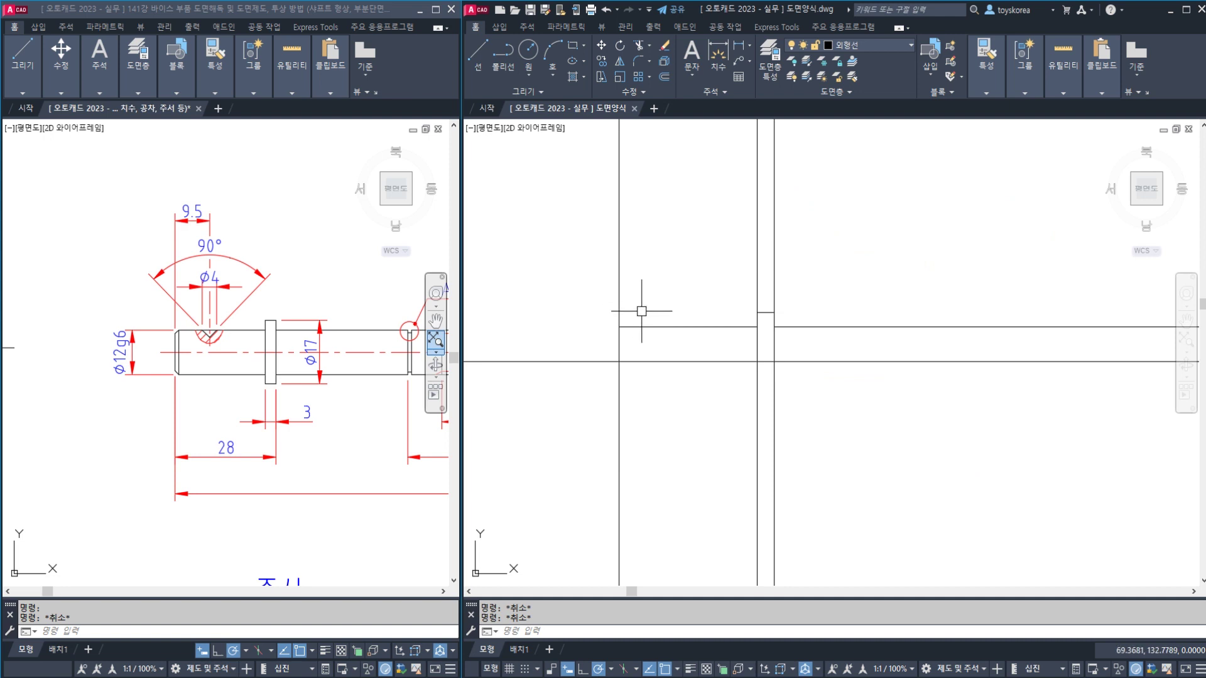
Examine the conical hole, its broken-out section and its dimensions near the left end of the reference shaft
left_click(196, 326)
key("Escape")
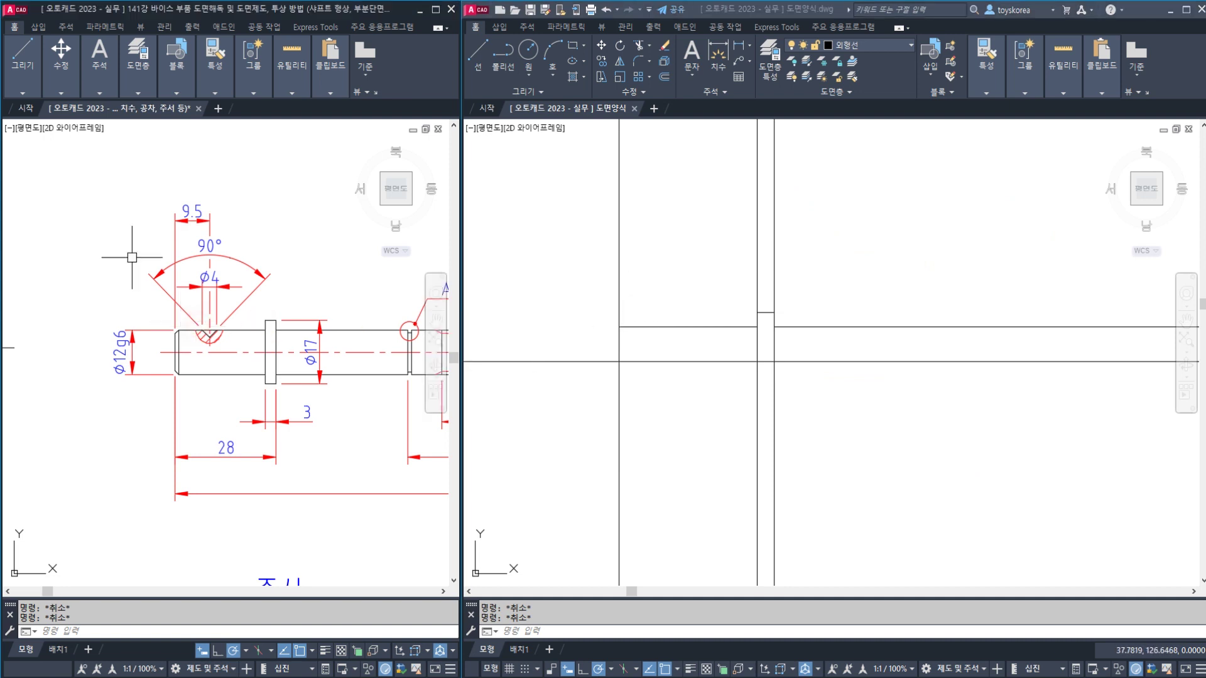
scroll(212, 343, "up", 2)
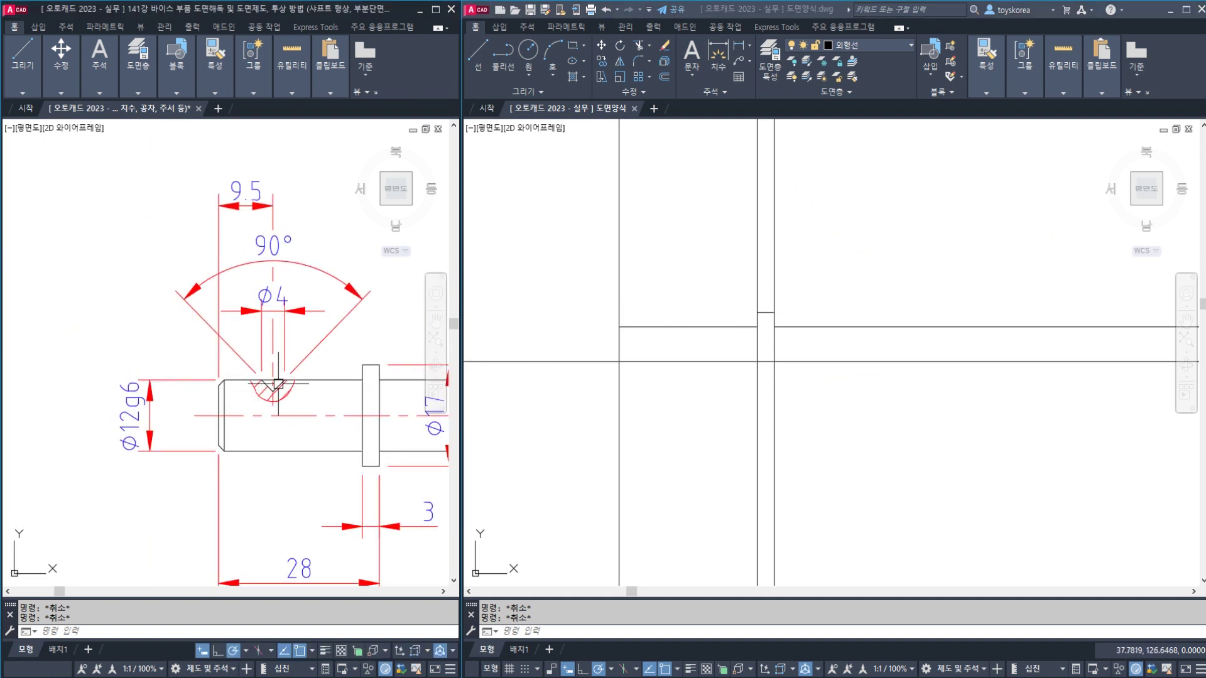
left_click(286, 394)
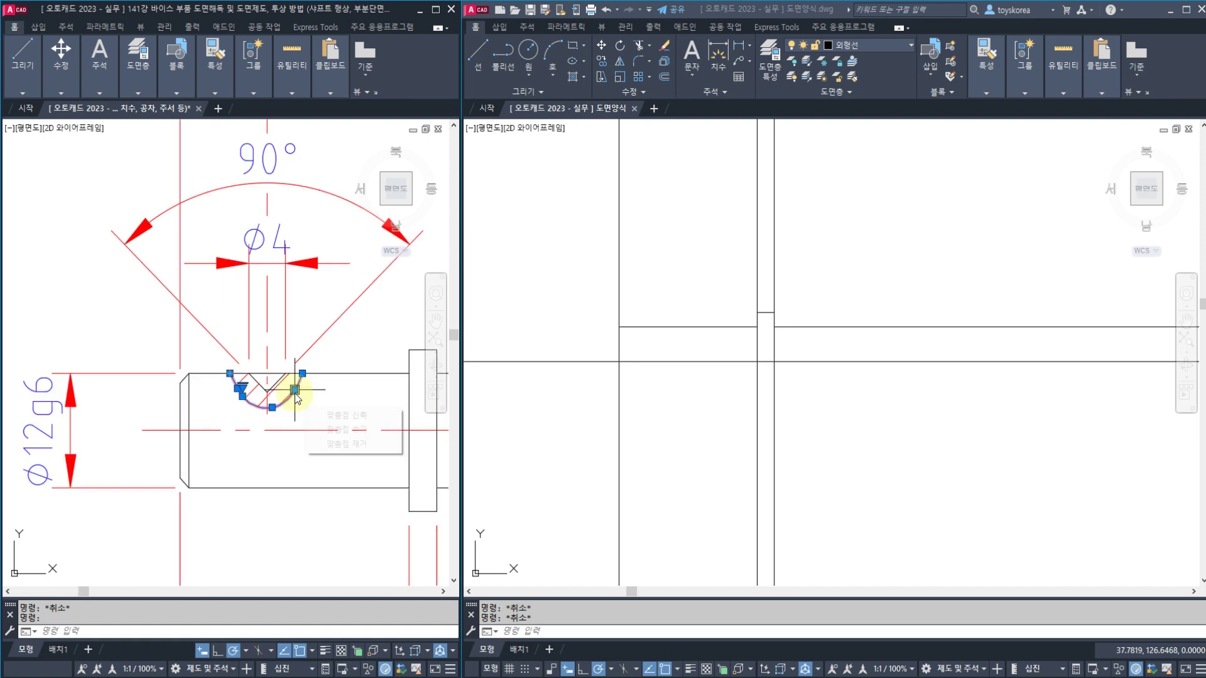
key("Escape")
key("Escape")
middle_click_drag(317, 402, 136, 407)
scroll(223, 398, "down", 2)
scroll(135, 407, "up", 2)
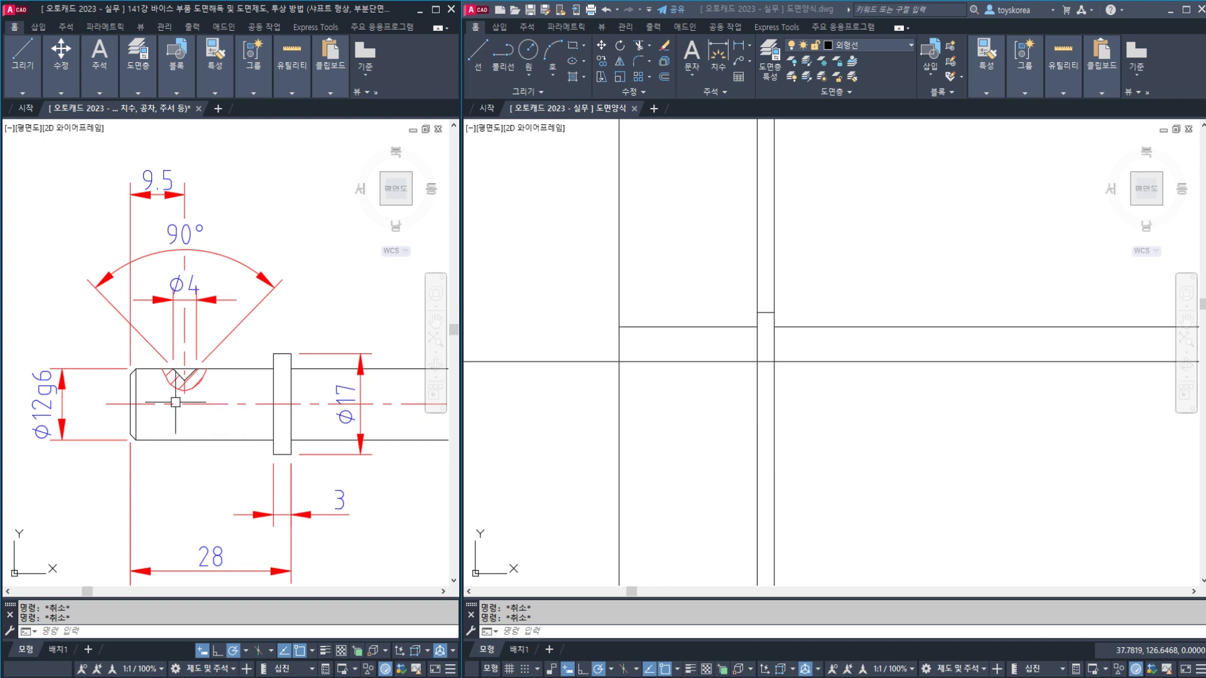
middle_click_drag(218, 404, 235, 405)
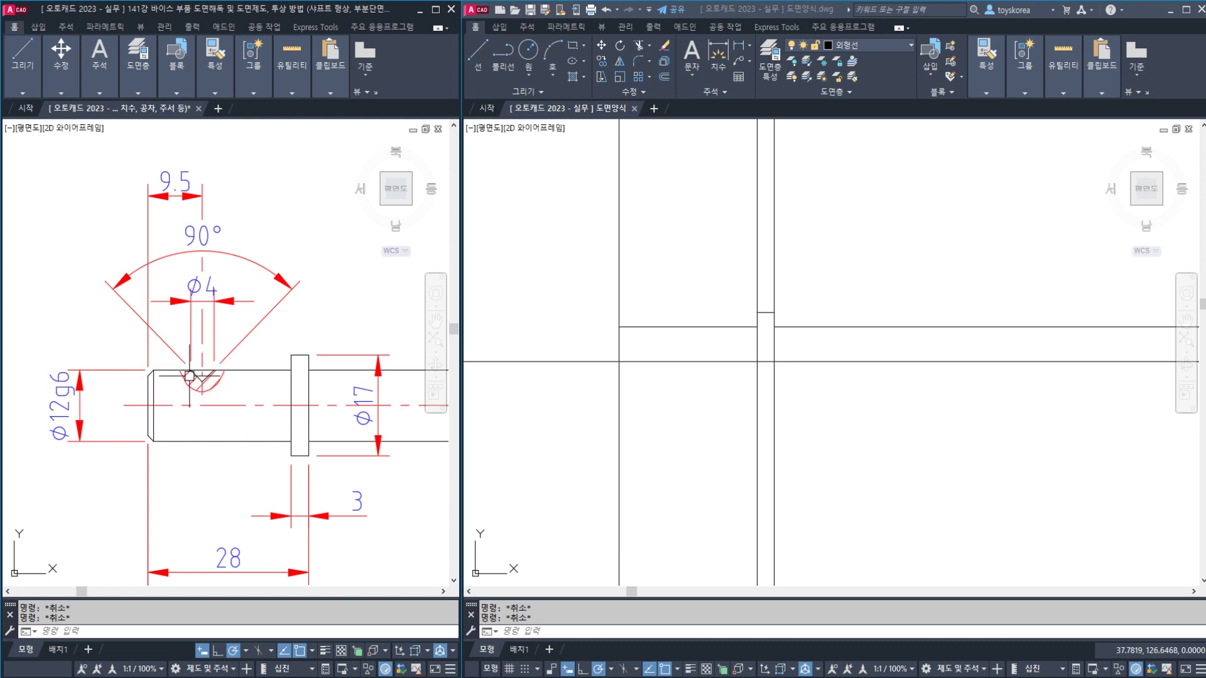
Offset the shaft's left end line 9.5 to the right for the conical hole's centre line
left_click(538, 331)
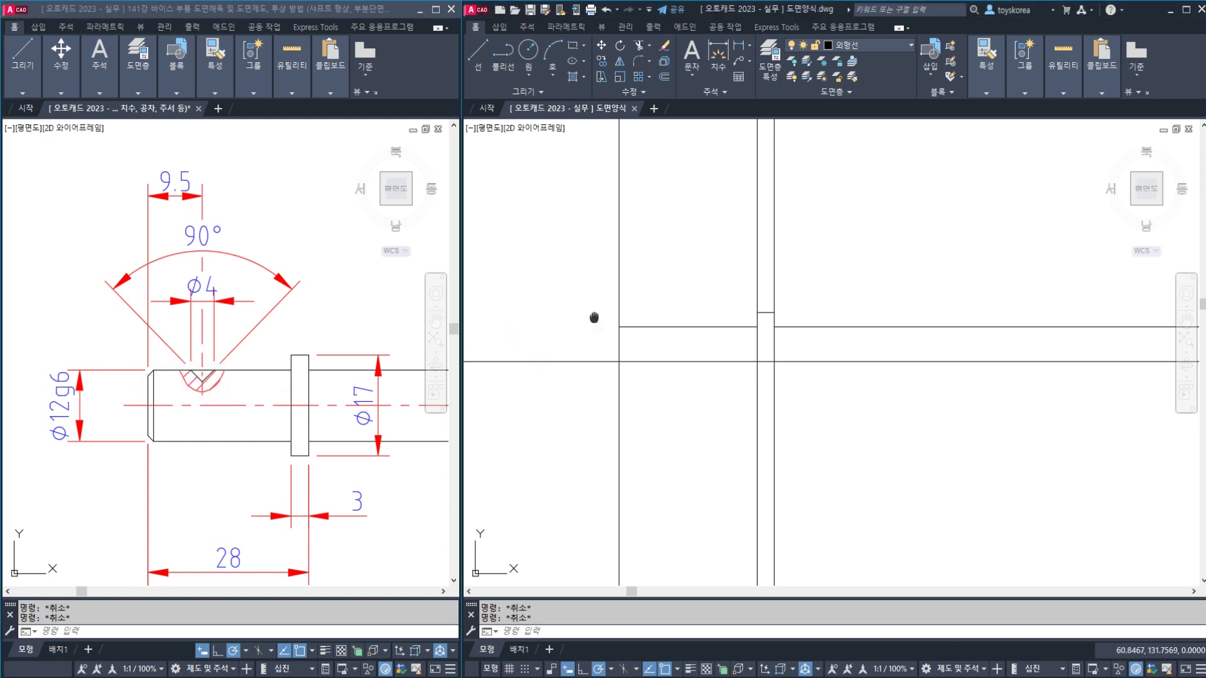
middle_click_drag(596, 322, 566, 325)
type("o")
key("Return")
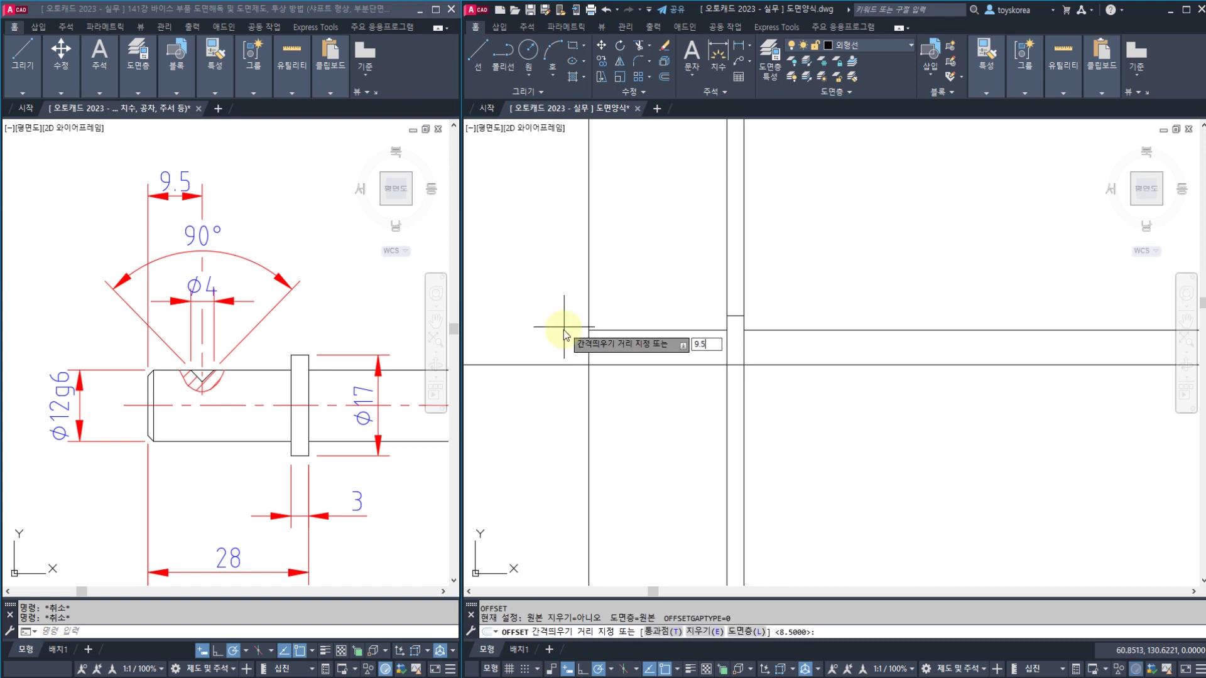
type("9.5")
key("Return")
left_click(588, 301)
left_click(615, 299)
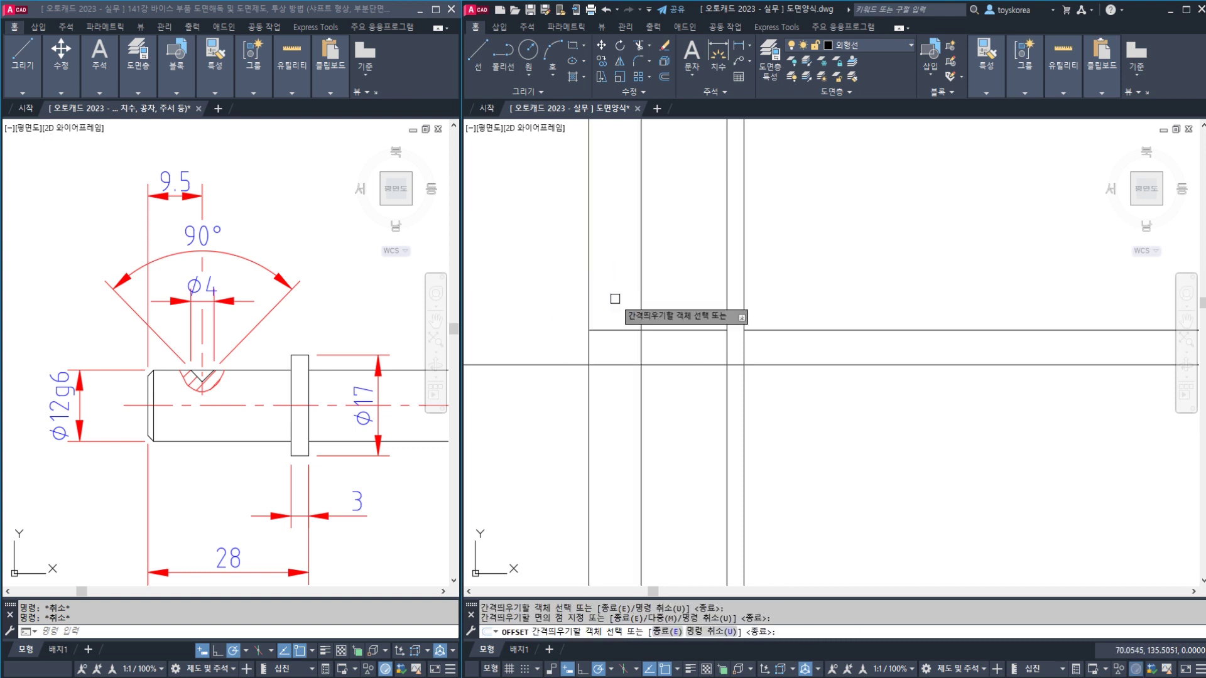
key("Escape")
Add a vertical linear dimension in the reference drawing from the conical hole's tip to its upper edge
left_click(640, 296)
left_click(207, 348)
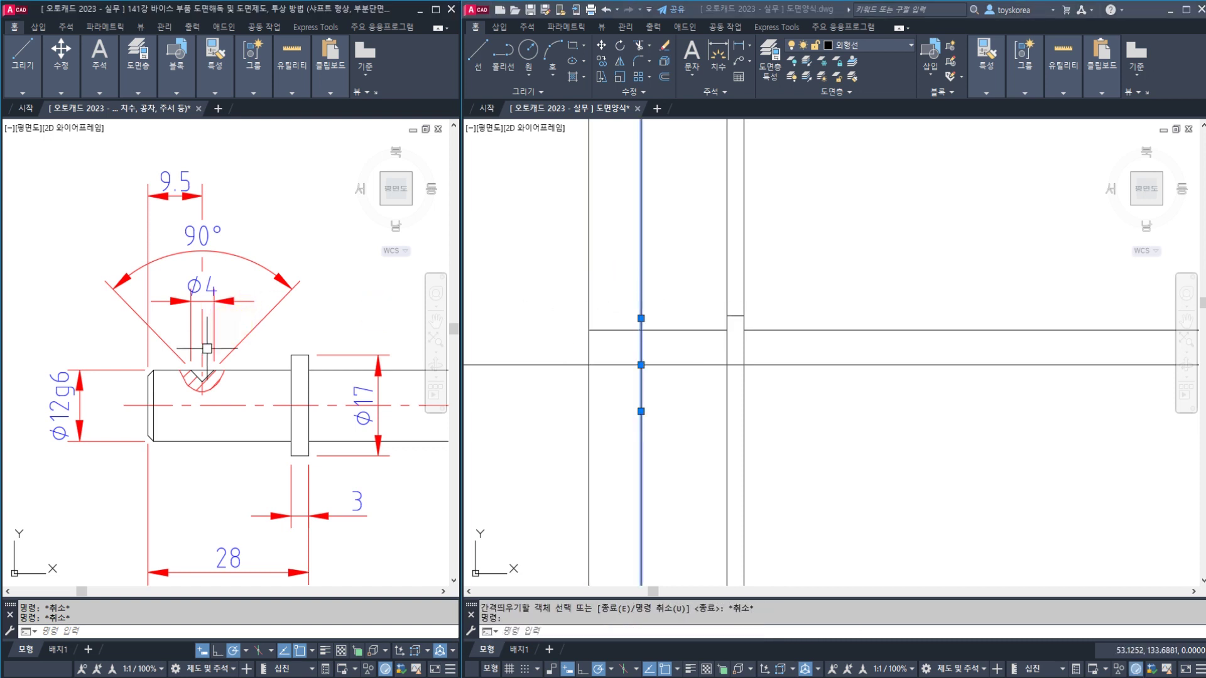
key("Escape")
left_click(244, 377)
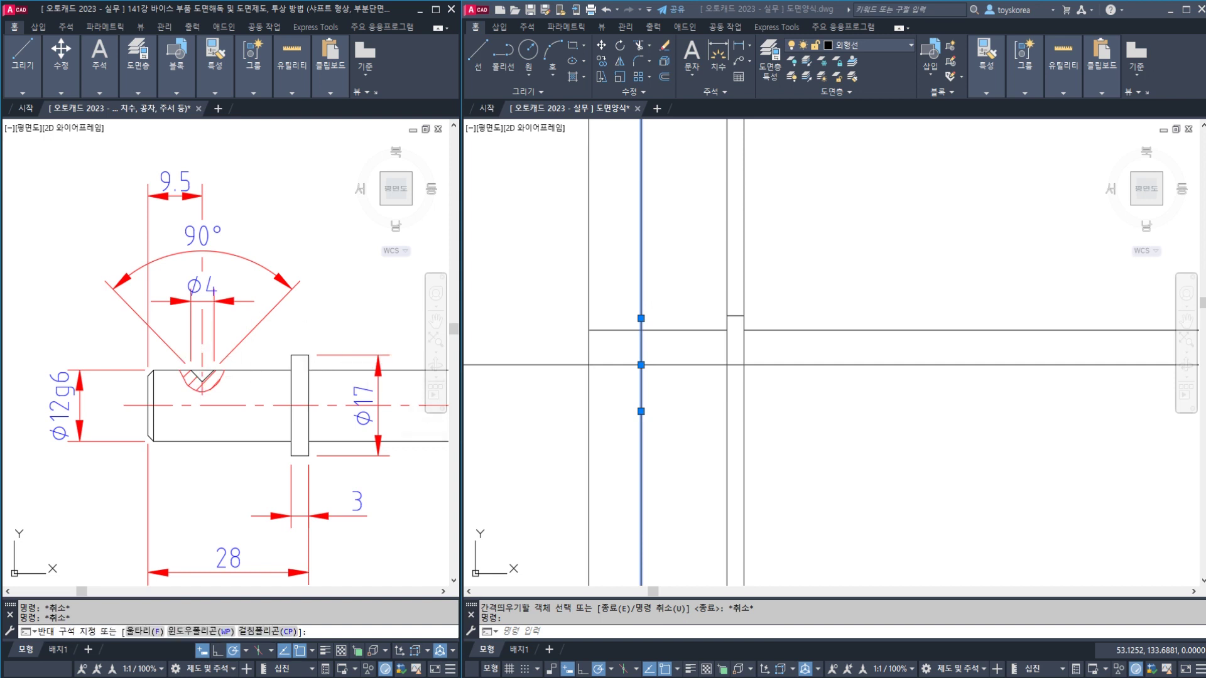
scroll(199, 388, "up", 2)
key("Escape")
key("Escape")
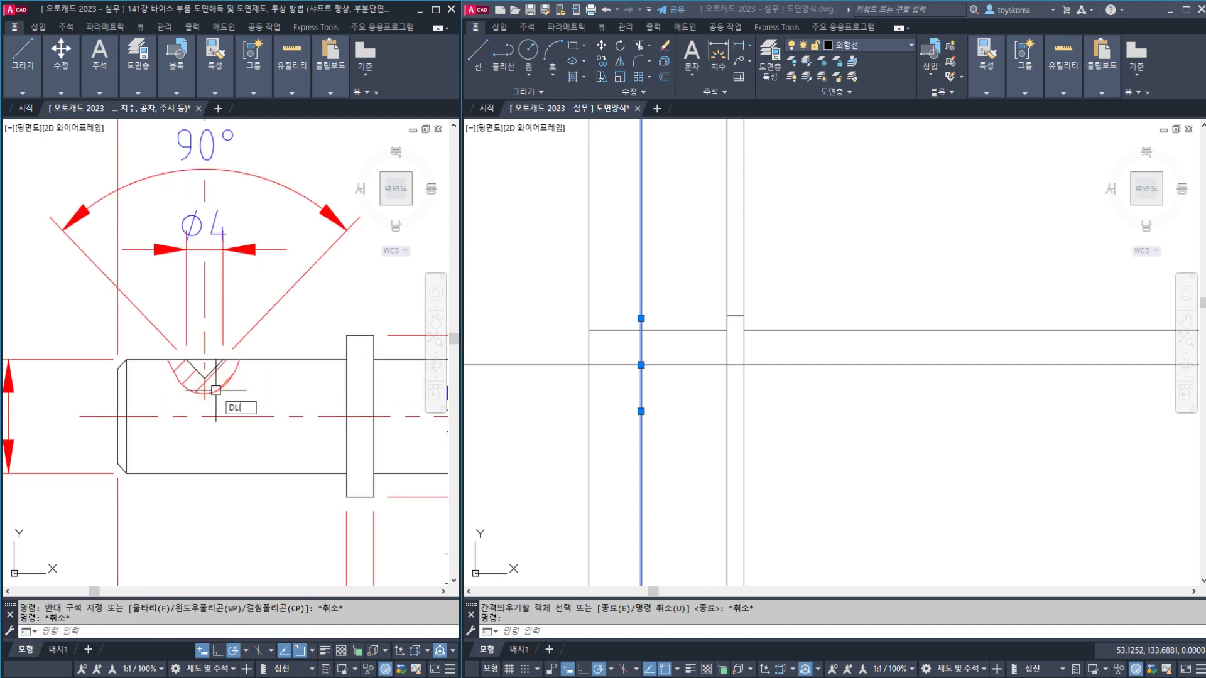
type("DLI")
key("Return")
left_click(205, 379)
left_click(224, 360)
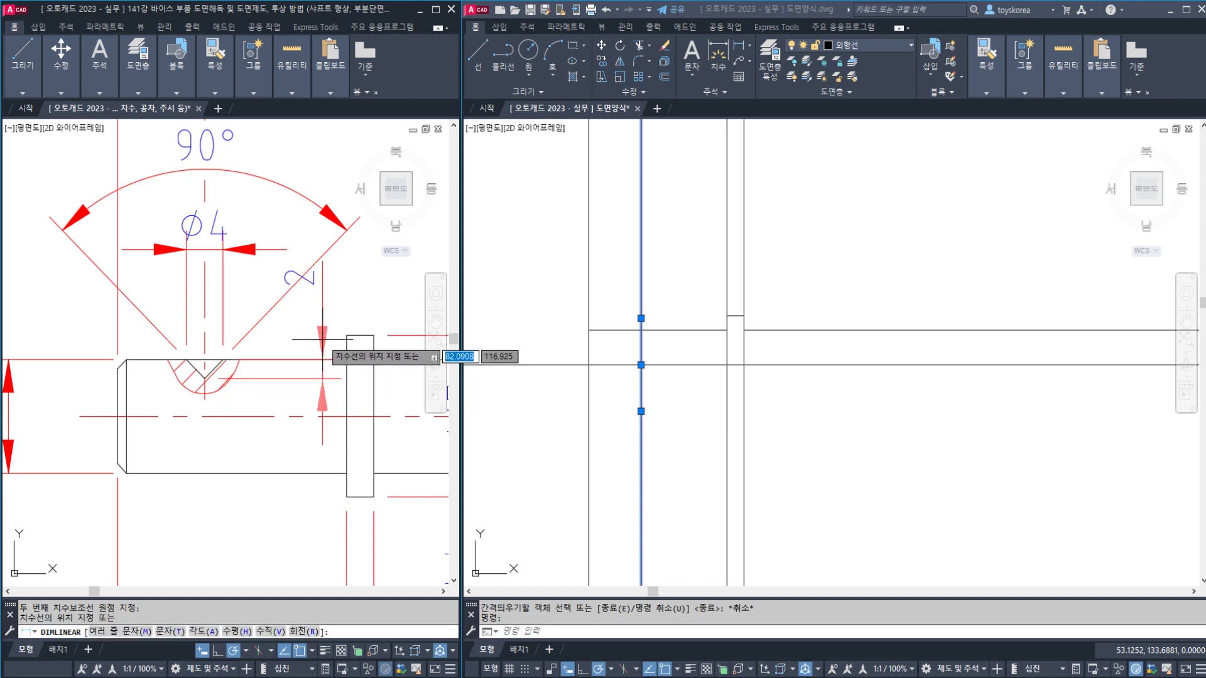
left_click(289, 333)
key("Escape")
scroll(307, 313, "down", 2)
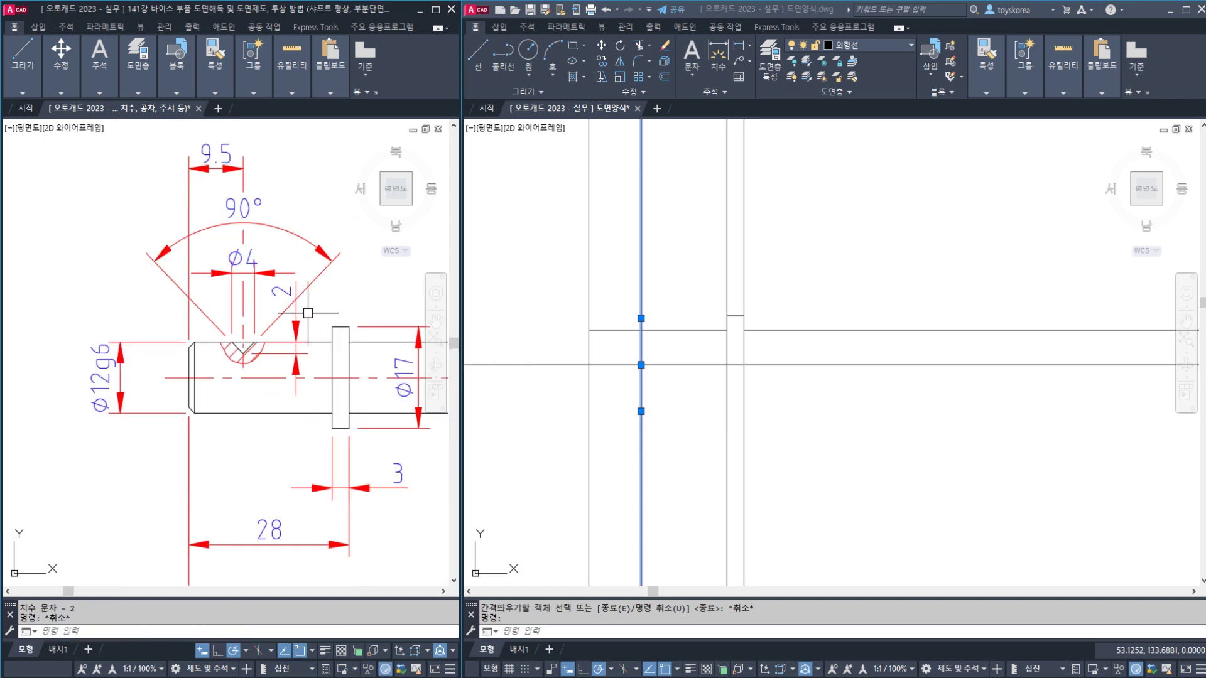
middle_click_drag(308, 313, 295, 386)
key("Escape")
Compare the new hole centre line with the conical hole and upper profile line of the reference shaft
left_click(541, 354)
key("Escape")
key("Escape")
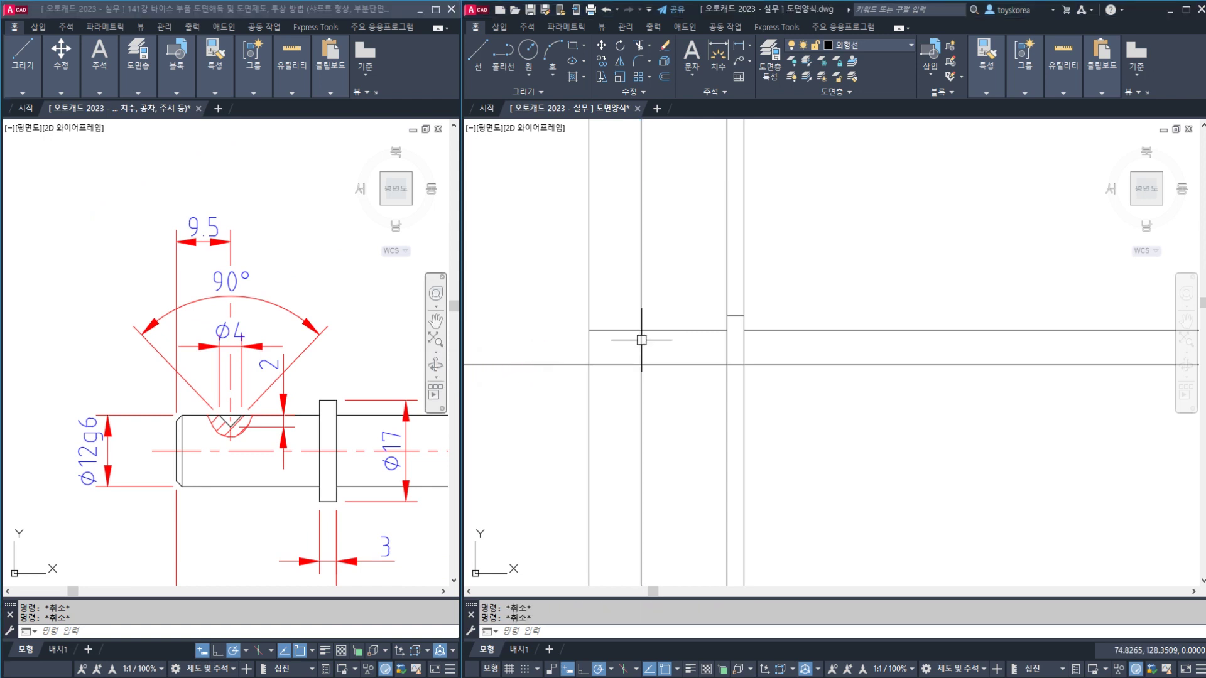
scroll(641, 340, "up", 2)
left_click(640, 340)
key("Escape")
left_click(228, 407)
scroll(228, 407, "up", 2)
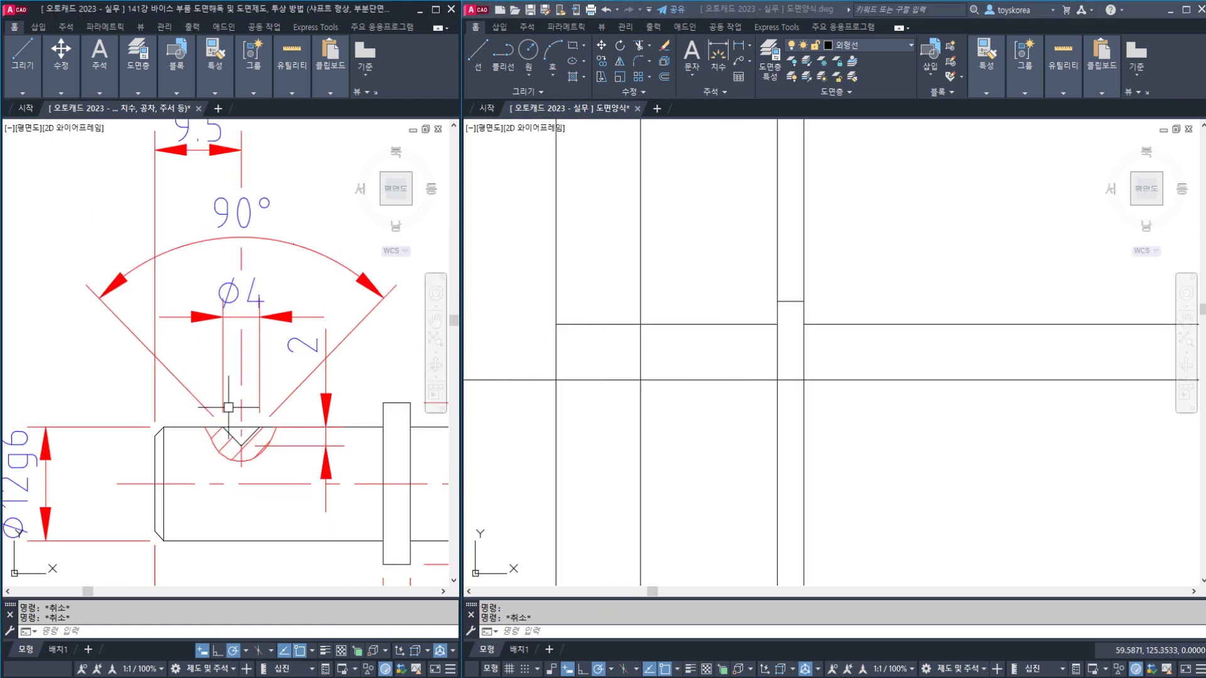
left_click(247, 426)
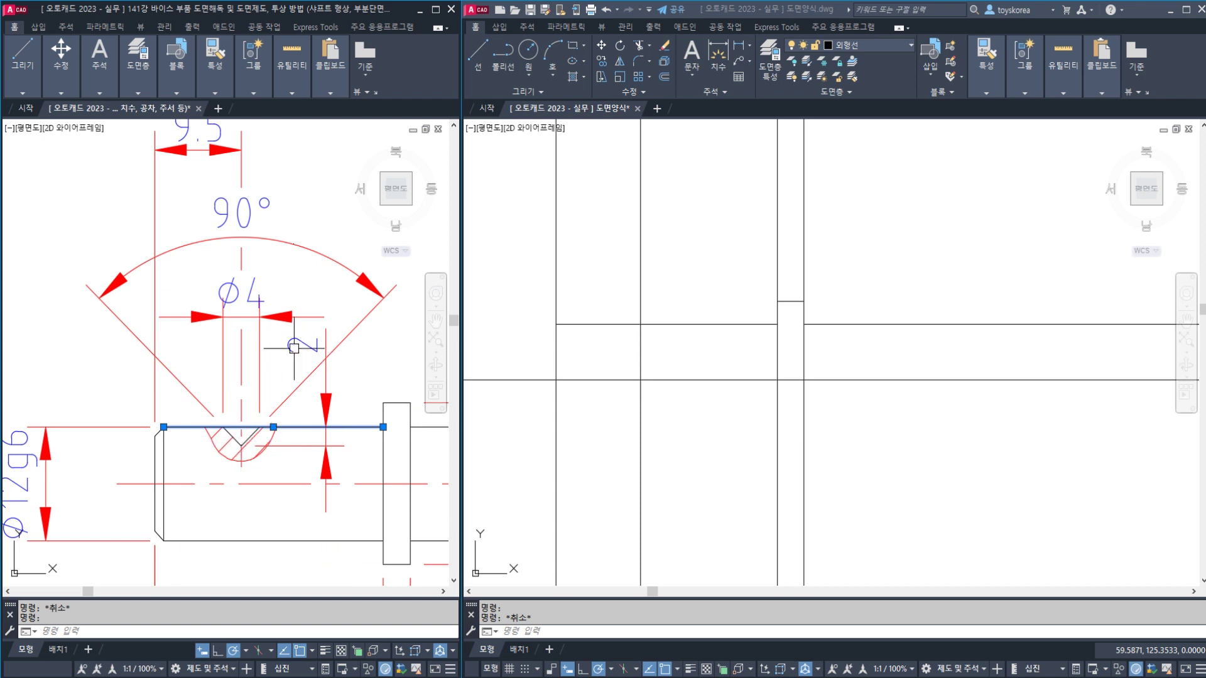
Offset the upper profile line left of the collar downward by 2 for the conical hole's depth
left_click(808, 385)
type("o")
key("Return")
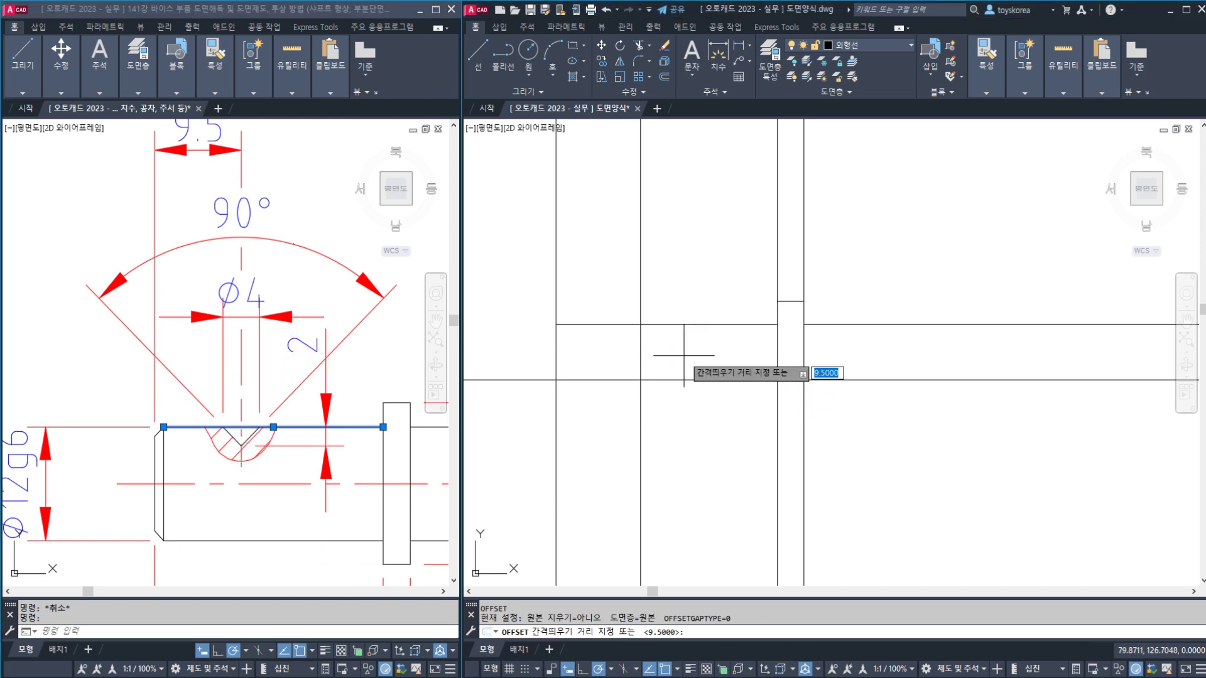
type("2")
key("Return")
left_click(672, 324)
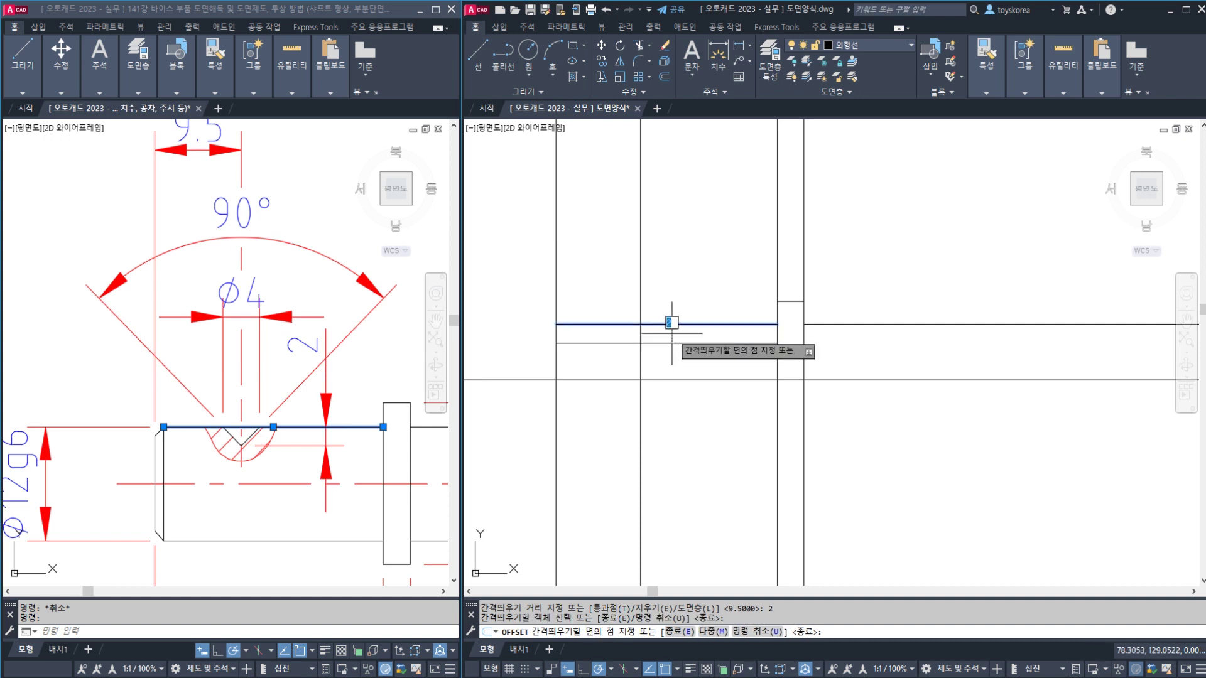
left_click(654, 347)
key("Escape")
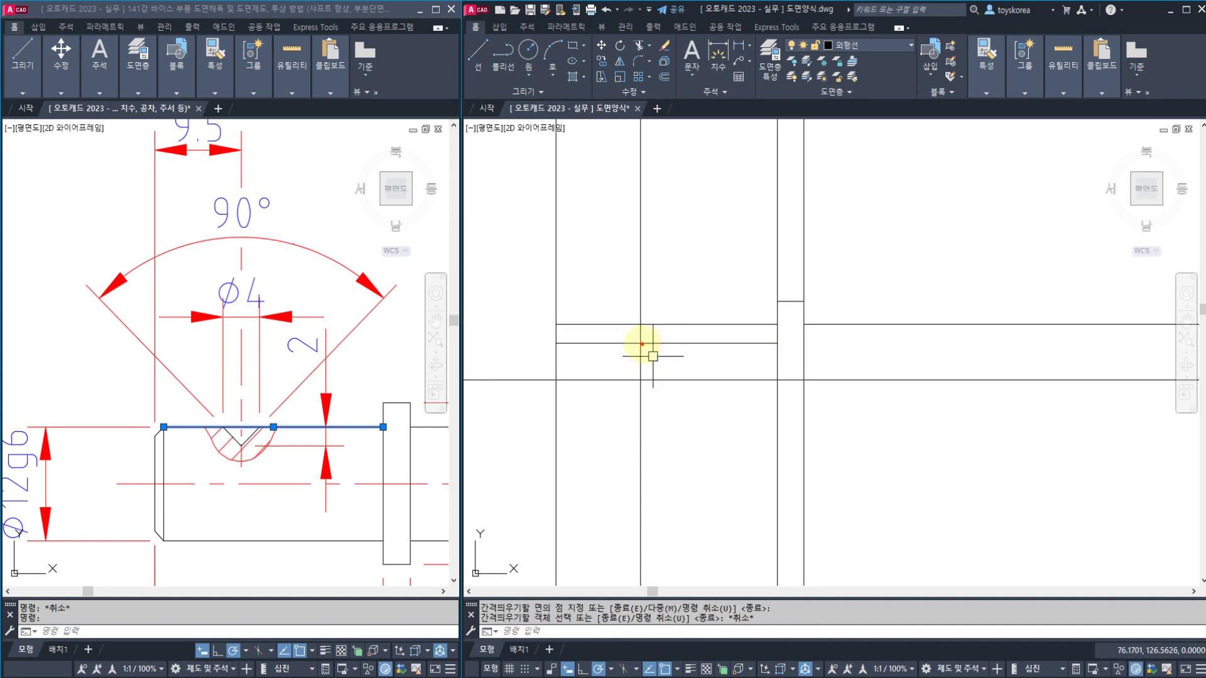
mouse_move(721, 261)
left_mouse_down()
mouse_move(643, 341)
mouse_move(577, 251)
left_mouse_up()
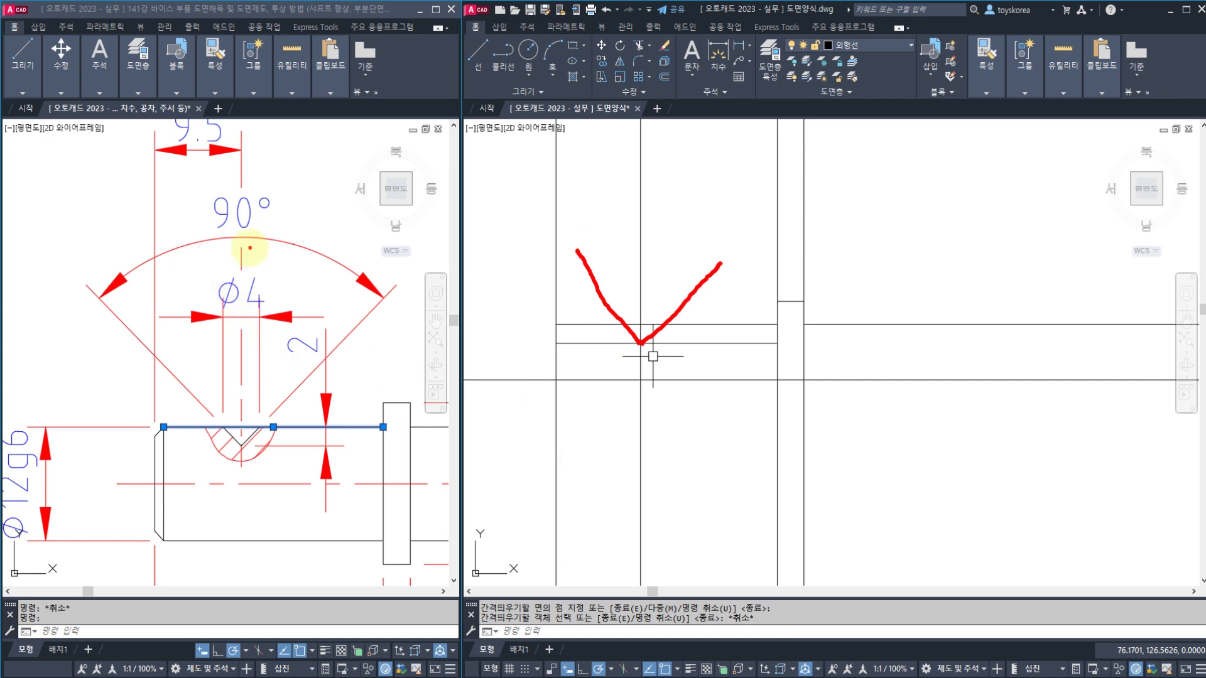
mouse_move(249, 248)
left_mouse_down()
mouse_move(288, 161)
mouse_move(254, 236)
left_mouse_up()
left_click_drag(236, 342, 241, 438)
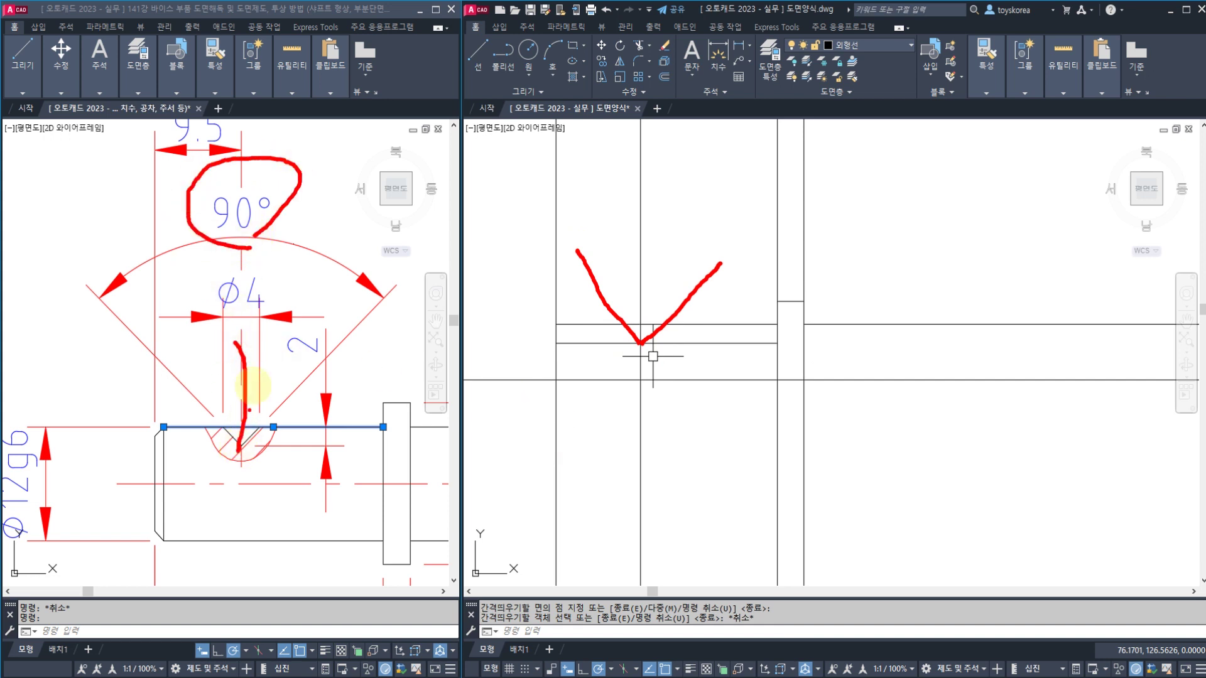
mouse_move(322, 282)
left_mouse_down()
mouse_move(363, 323)
mouse_move(371, 282)
left_mouse_up()
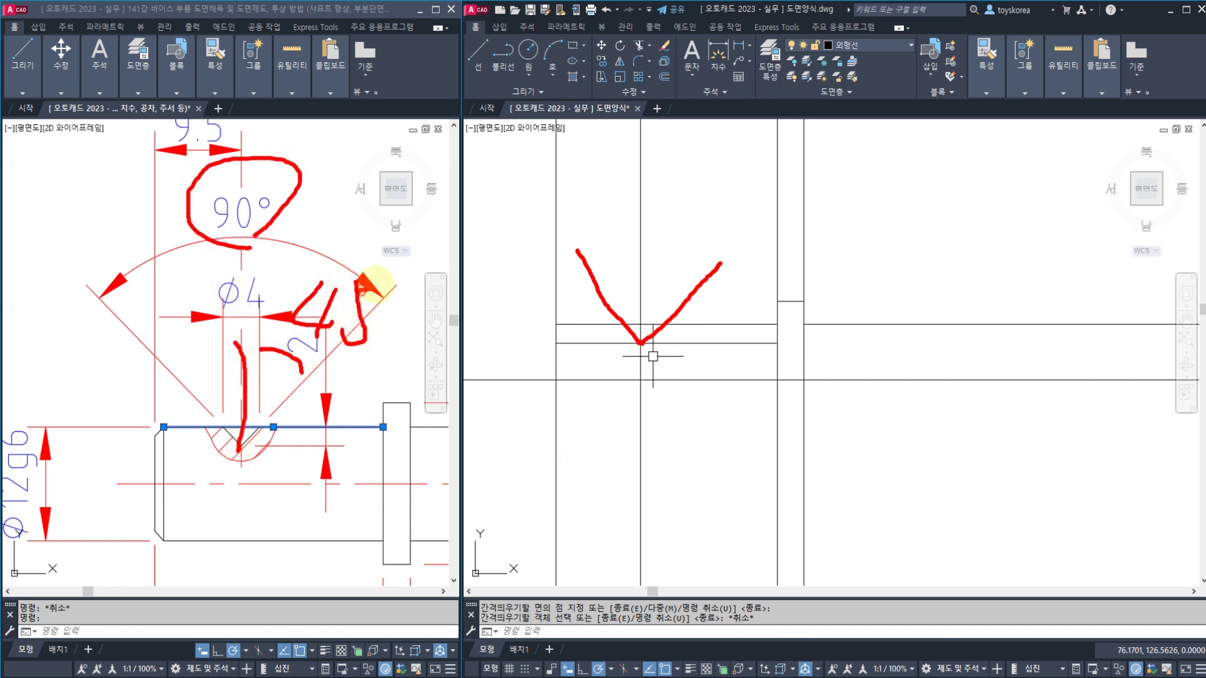
key("Escape")
key("Escape")
key("Escape")
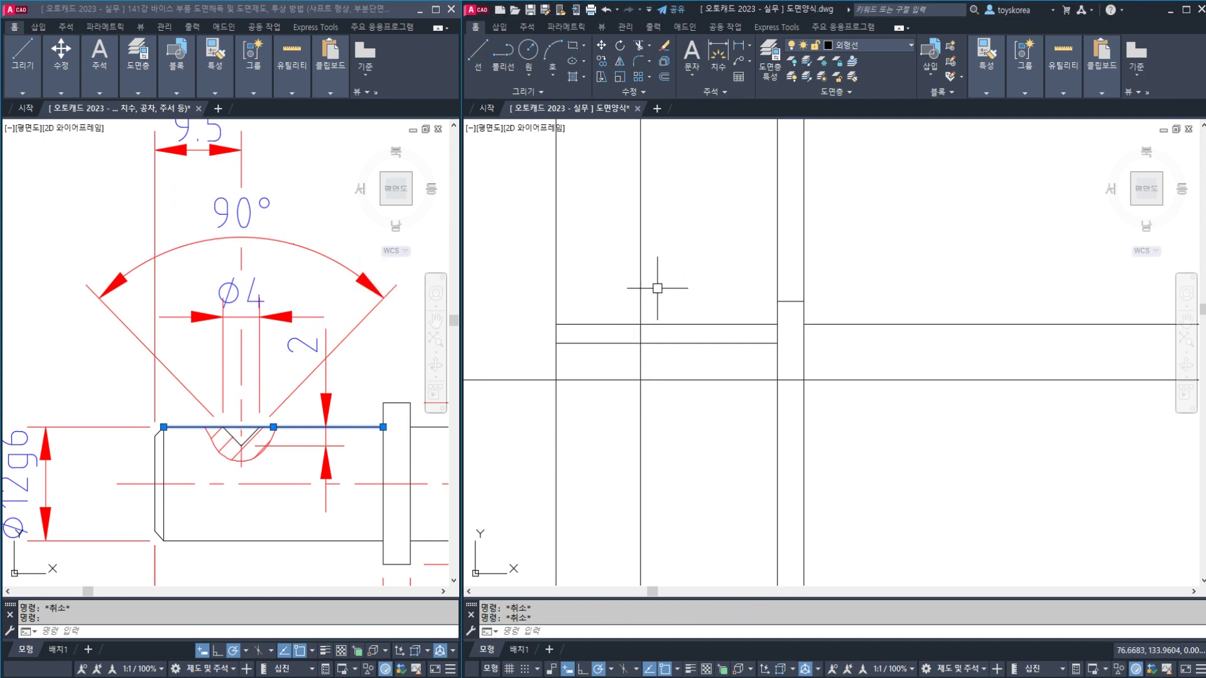
Draw a 45° construction line through the intersection of the hole centre line and the 2 mm depth line
type("XL")
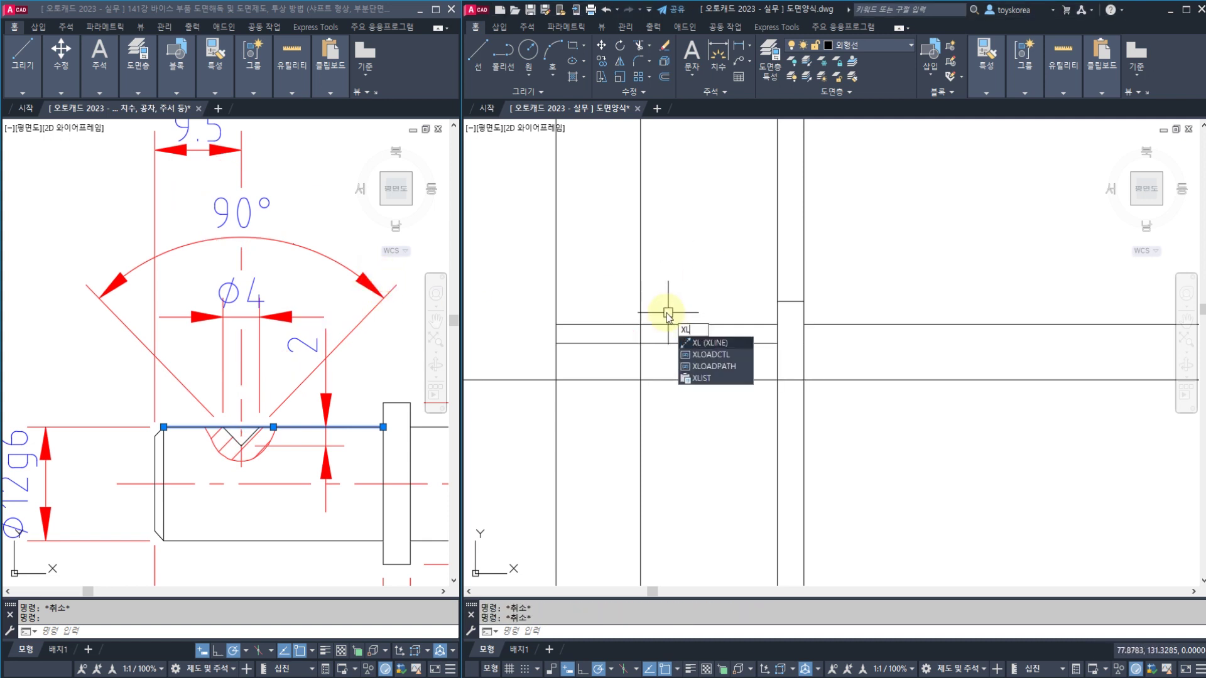
key("Return")
type("A")
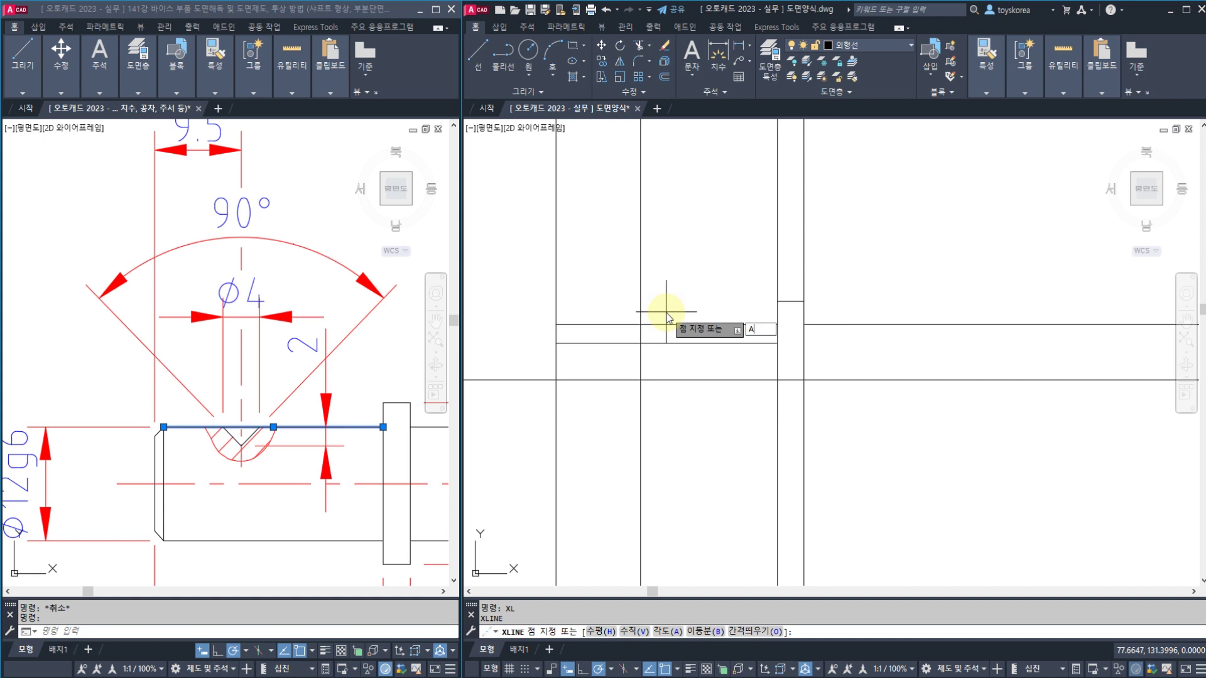
key("Return")
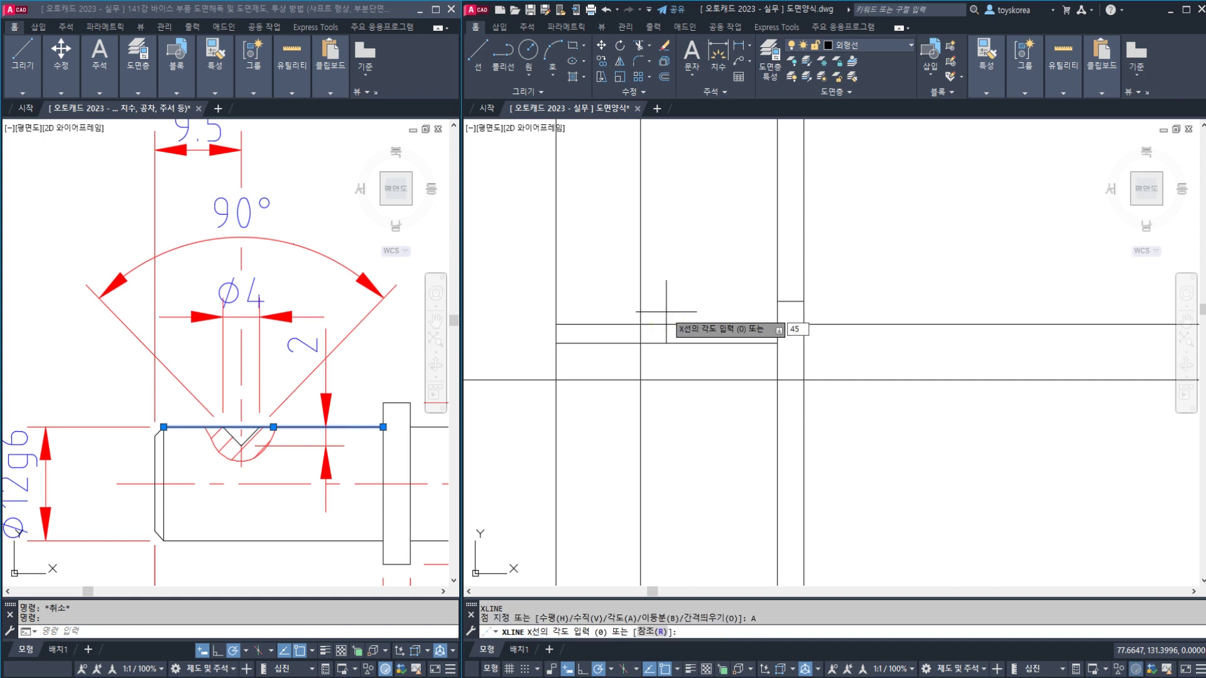
key("Return")
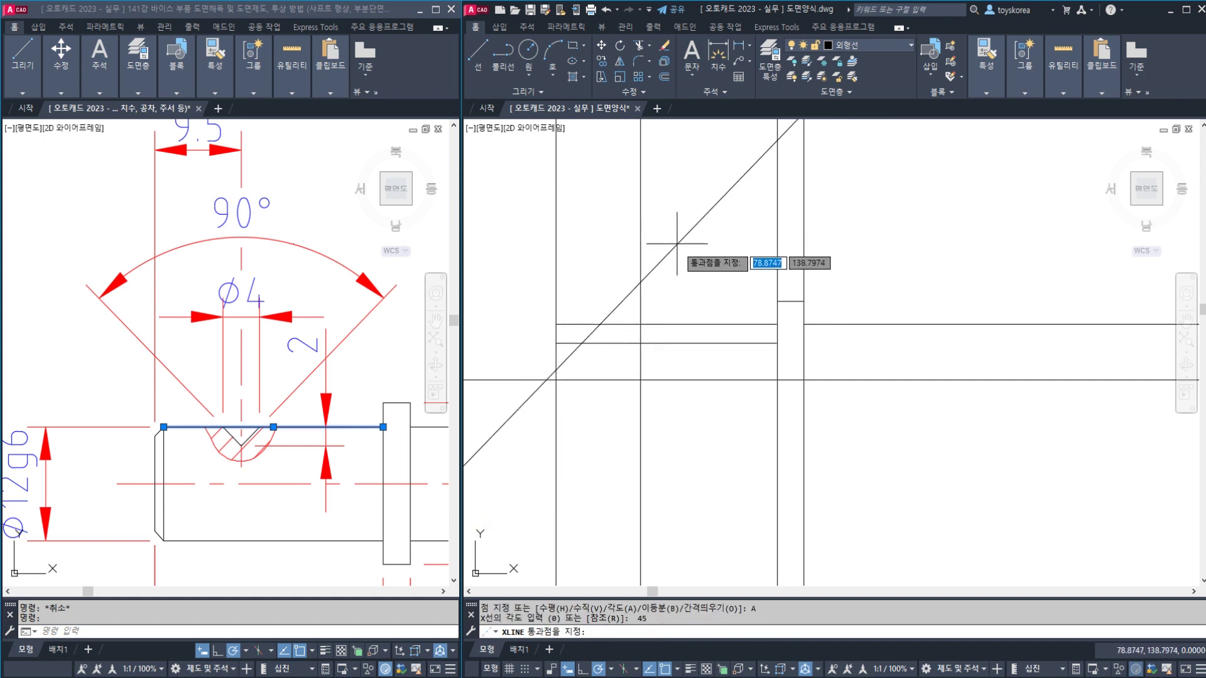
left_click(638, 343)
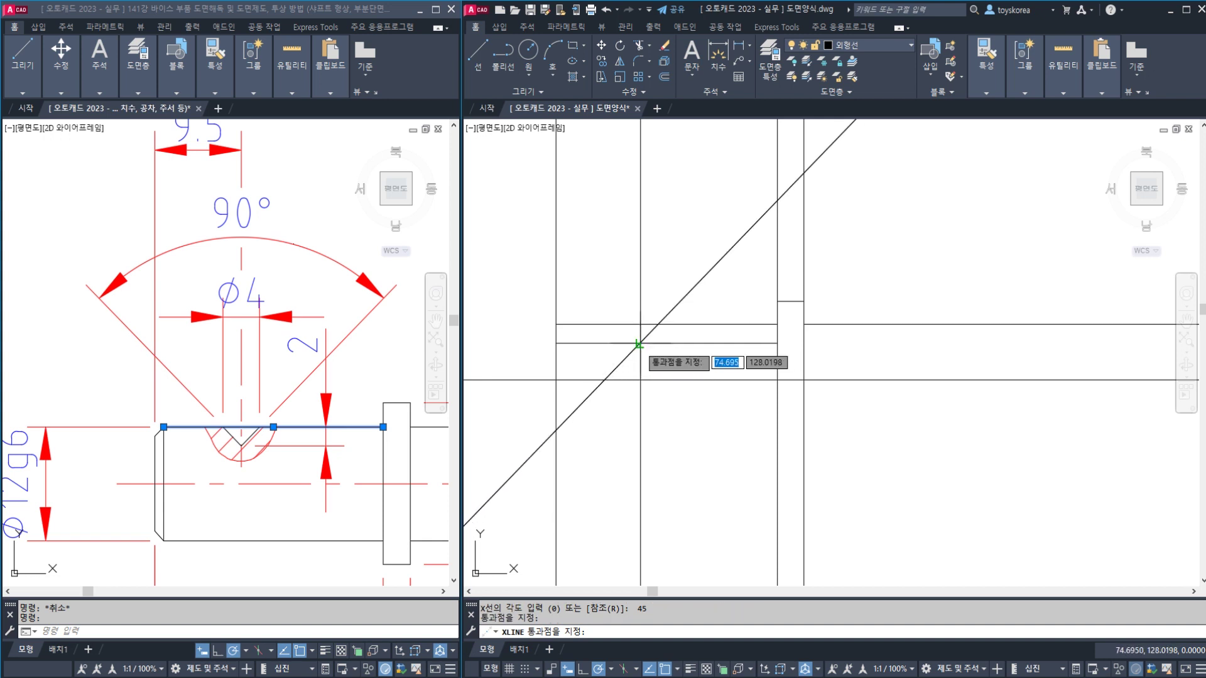
key("Escape")
key("Escape")
Trim the 45° construction line to the part between the upper profile line and the depth line
type("TR")
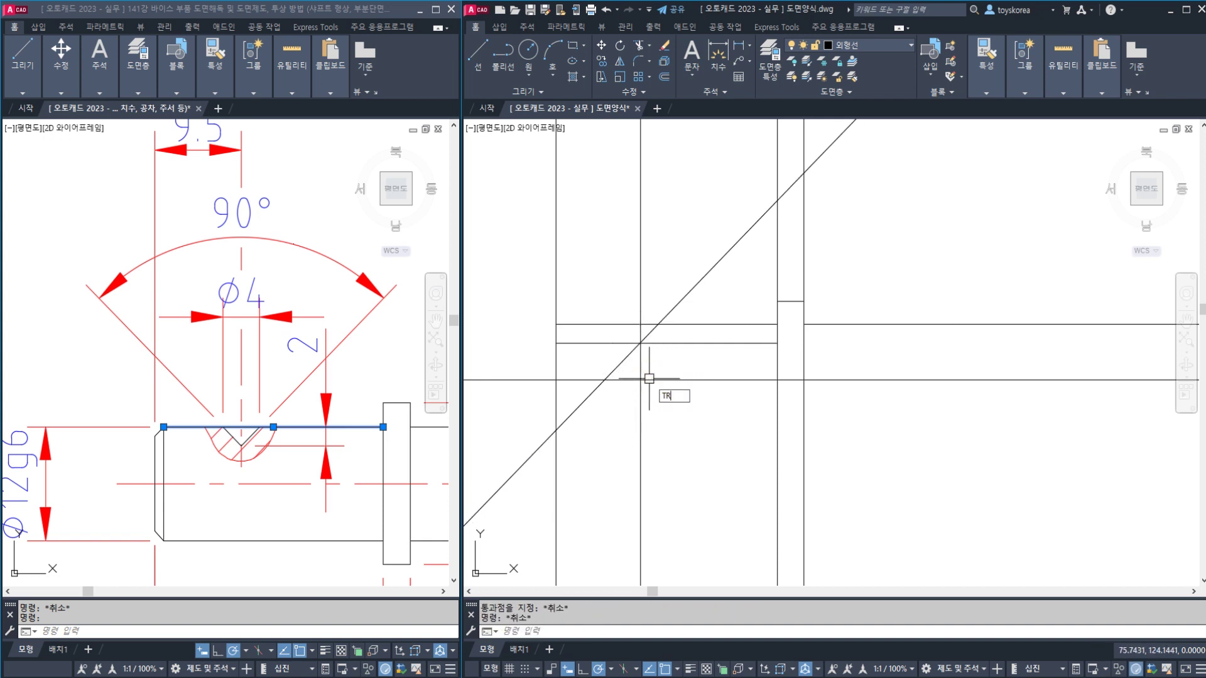
key("Return")
left_click(676, 324)
left_click(658, 343)
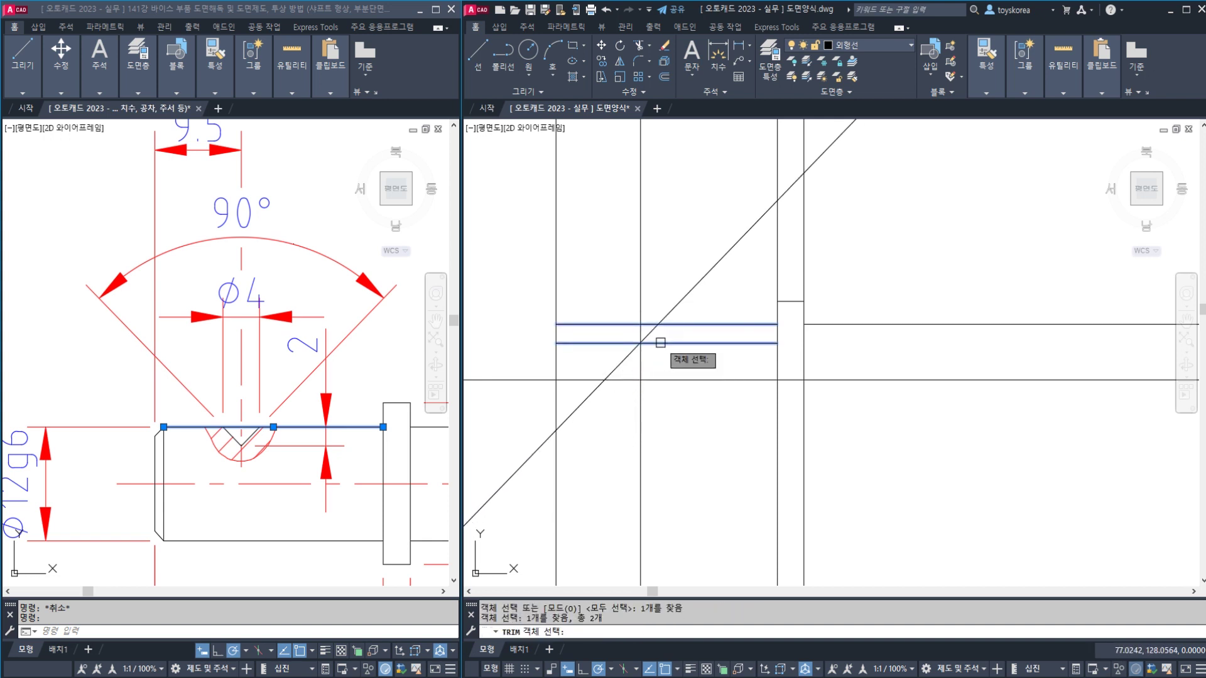
key("Return")
left_click(627, 355)
left_click(672, 310)
key("Escape")
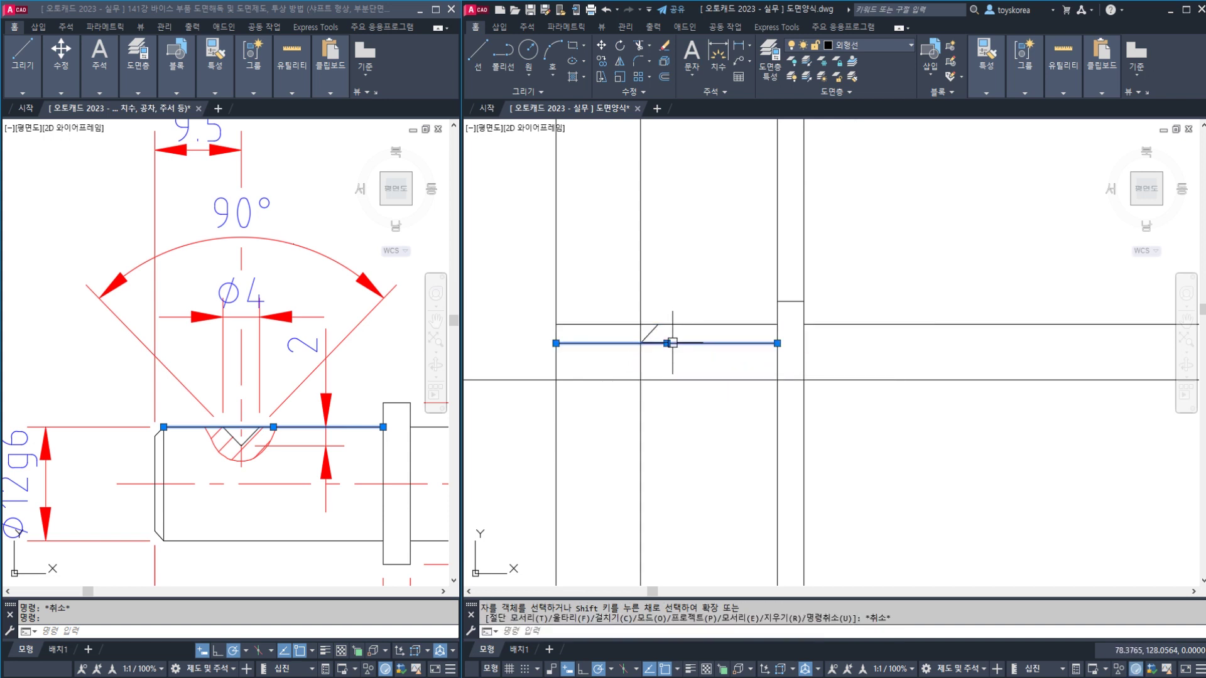
Erase the depth line and mirror the slanted hole edge about the hole centre line, keeping the original
key("Return")
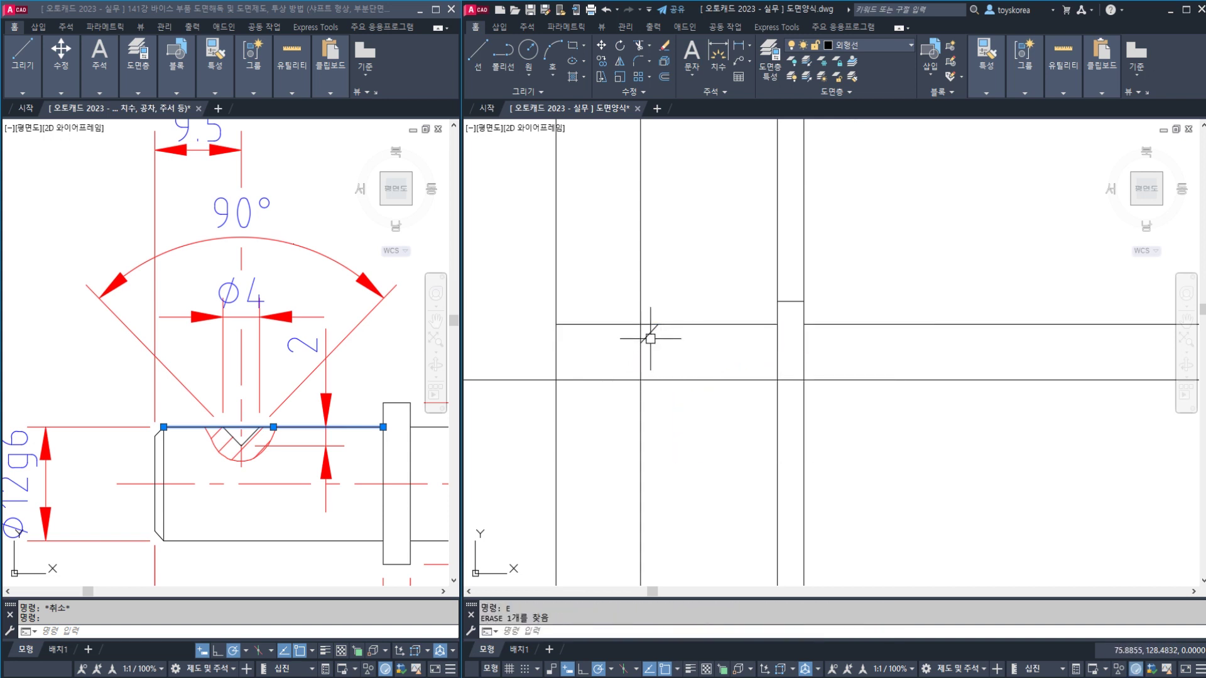
key("Return")
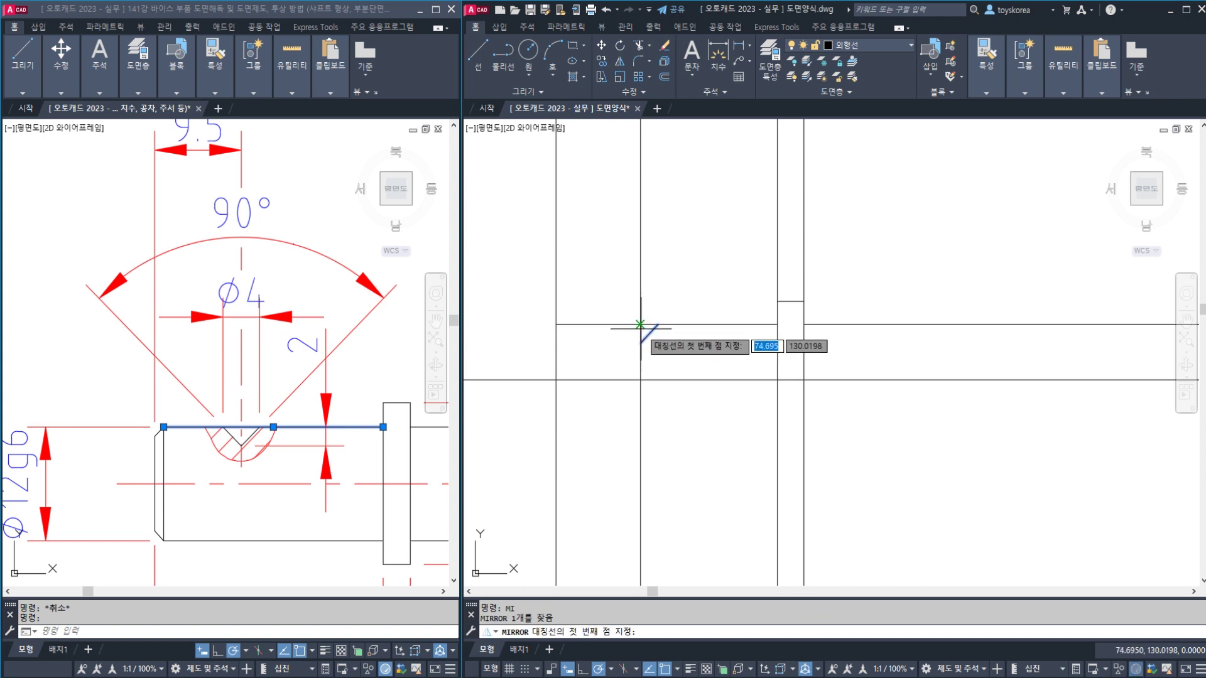
left_click(640, 342)
left_click(637, 346)
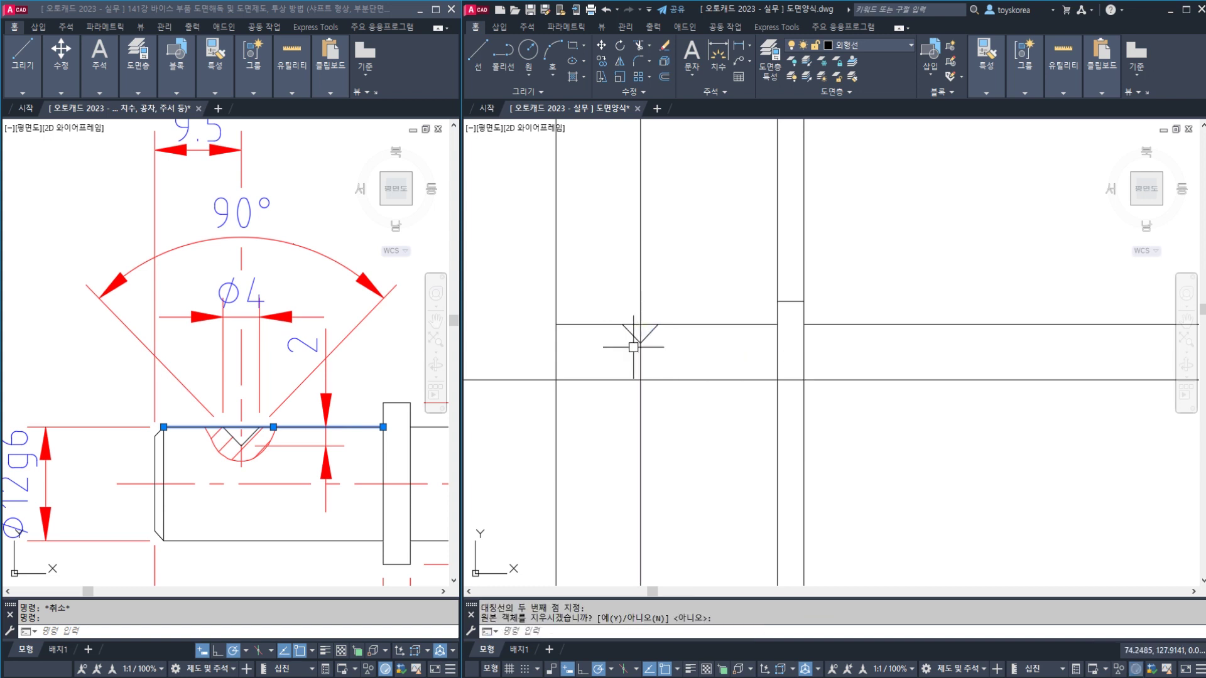
Add a vertical linear dimension from the new conical hole's tip to its upper right corner
type("D")
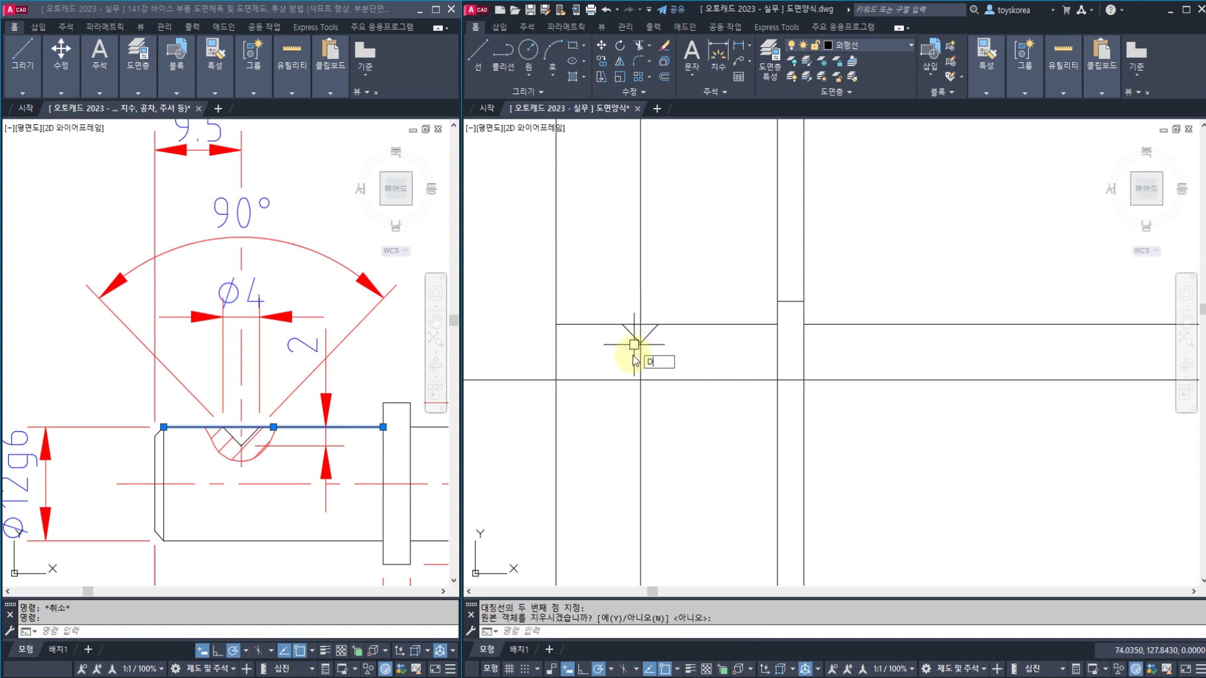
type("LI")
key("Return")
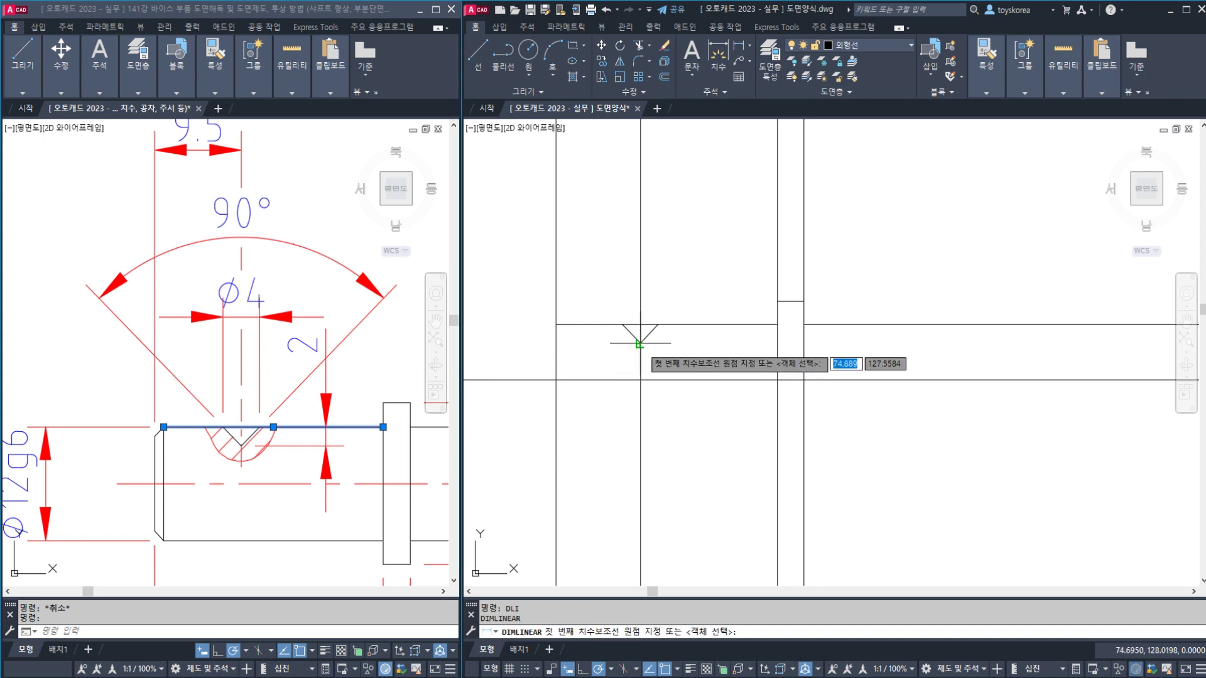
left_click(640, 343)
left_click(658, 324)
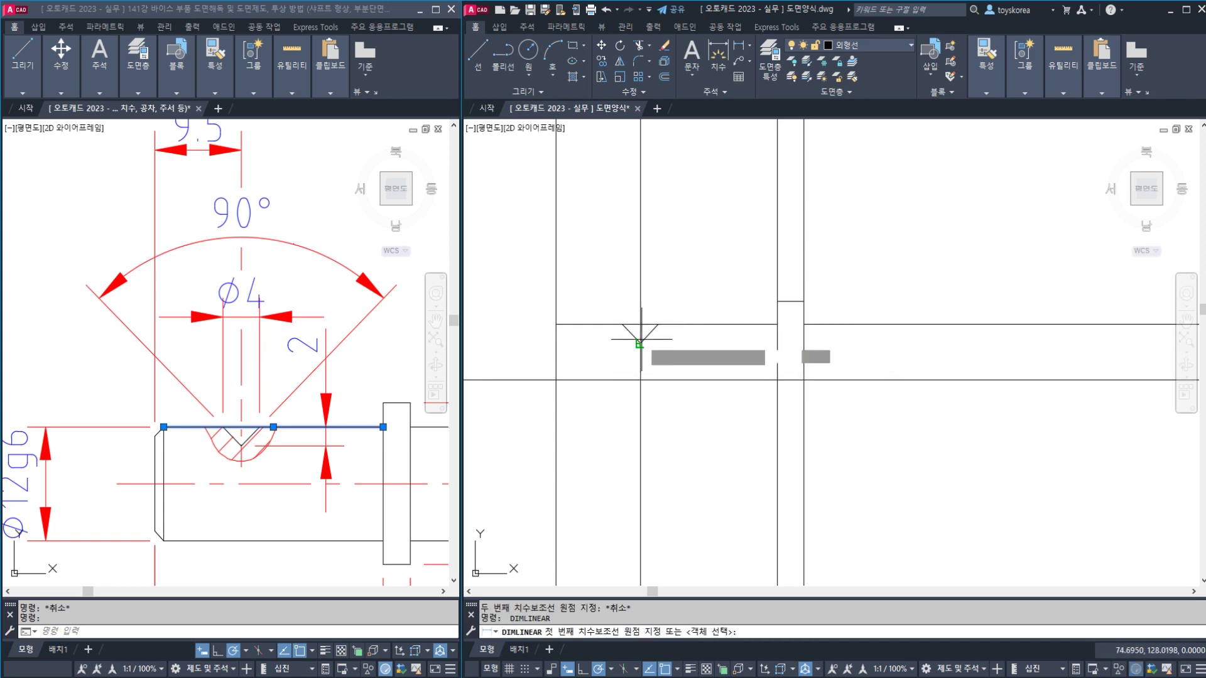
left_click(713, 295)
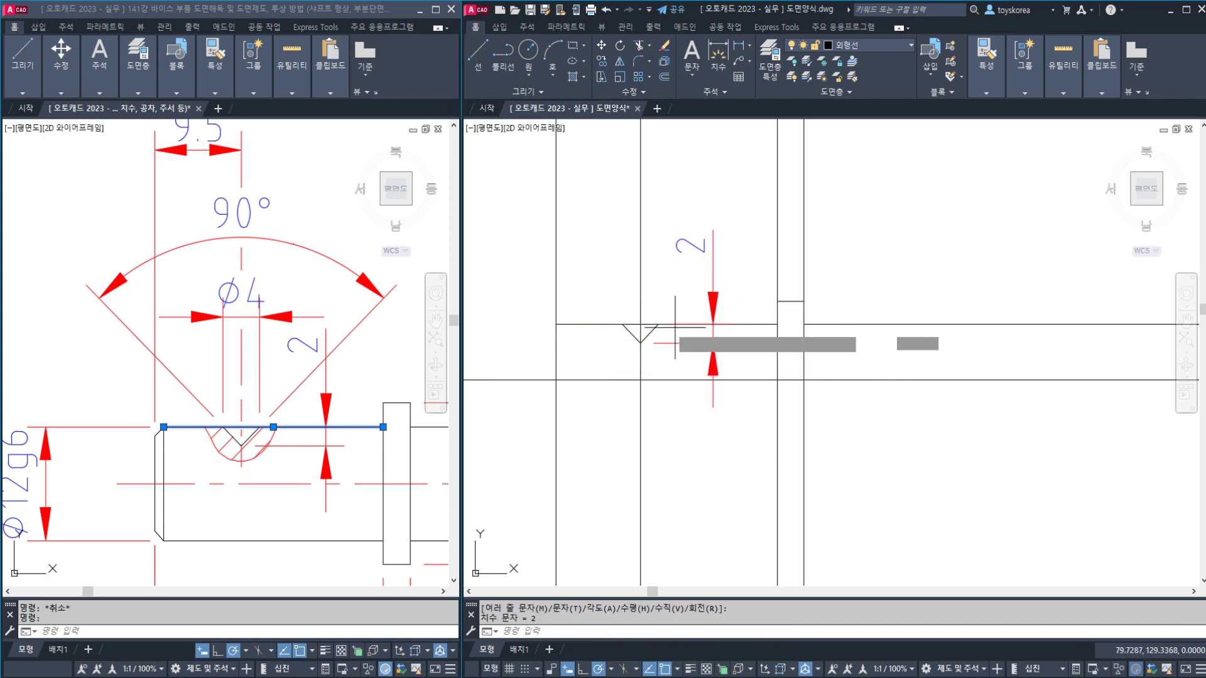
Add a horizontal linear dimension across the upper opening of the new conical hole
key("Return")
left_click(622, 324)
left_click(658, 324)
left_click(640, 283)
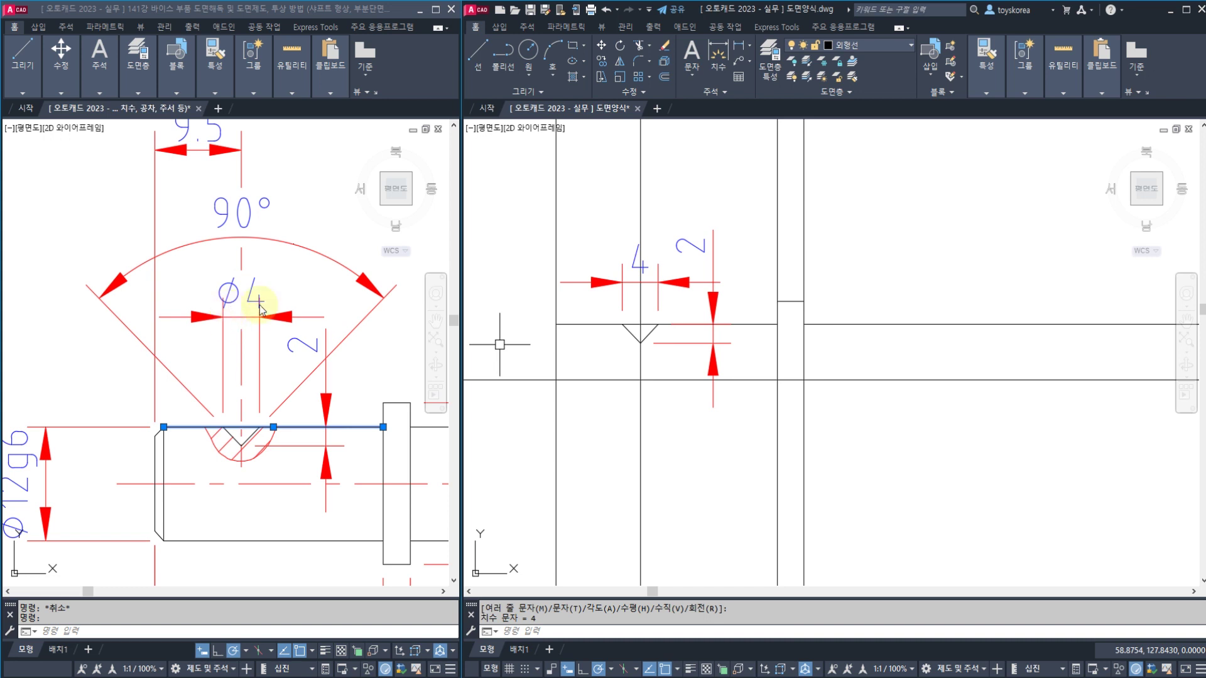
Compare the new conical hole's width and depth dimensions with those of the reference shaft
left_click(633, 311)
key("Escape")
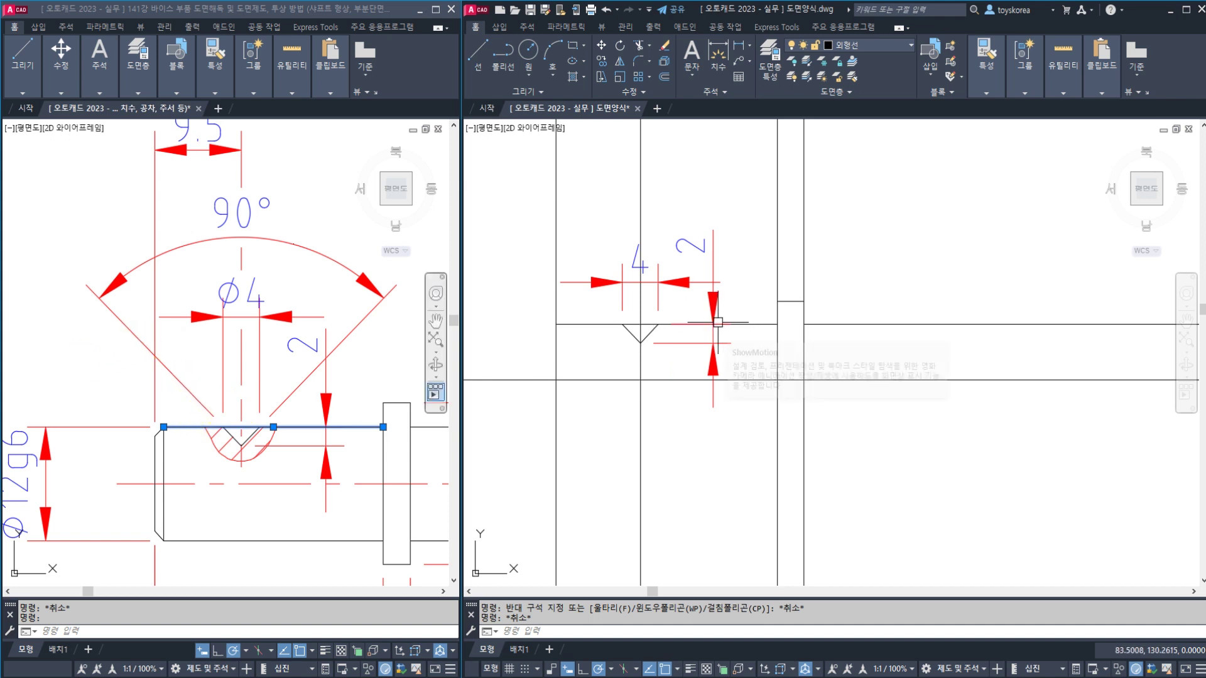
key("Escape")
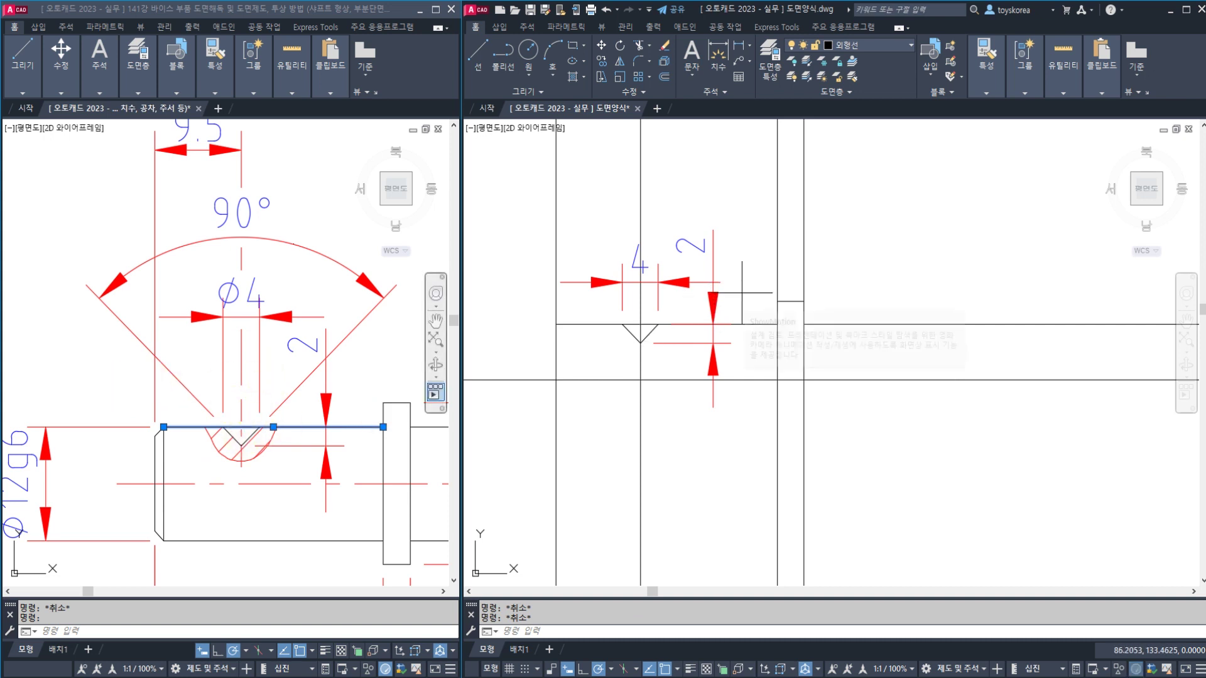
left_click_drag(741, 292, 690, 250)
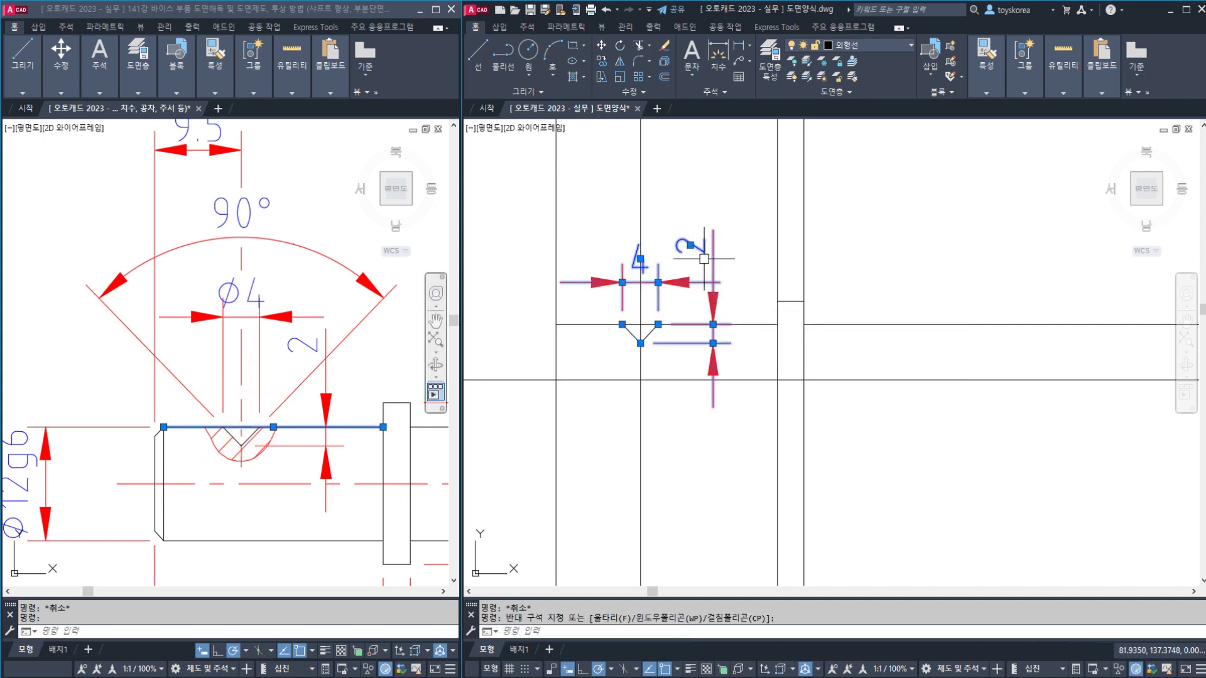
key("Escape")
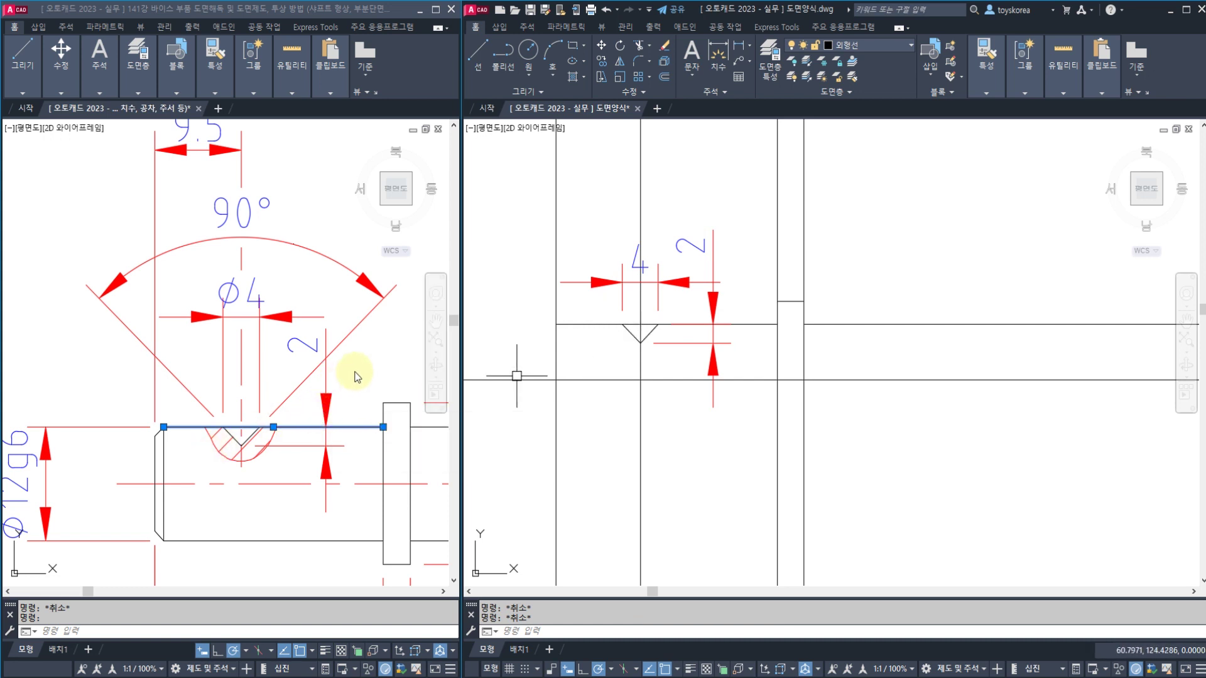
left_click(739, 281)
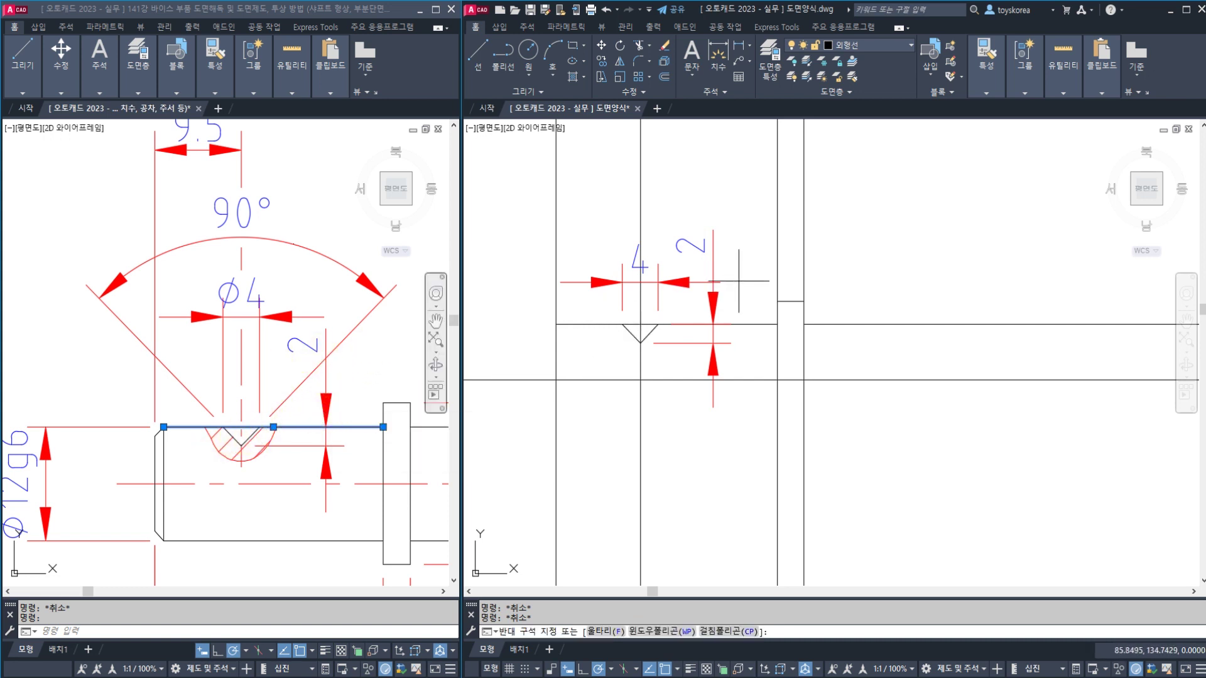
key("Escape")
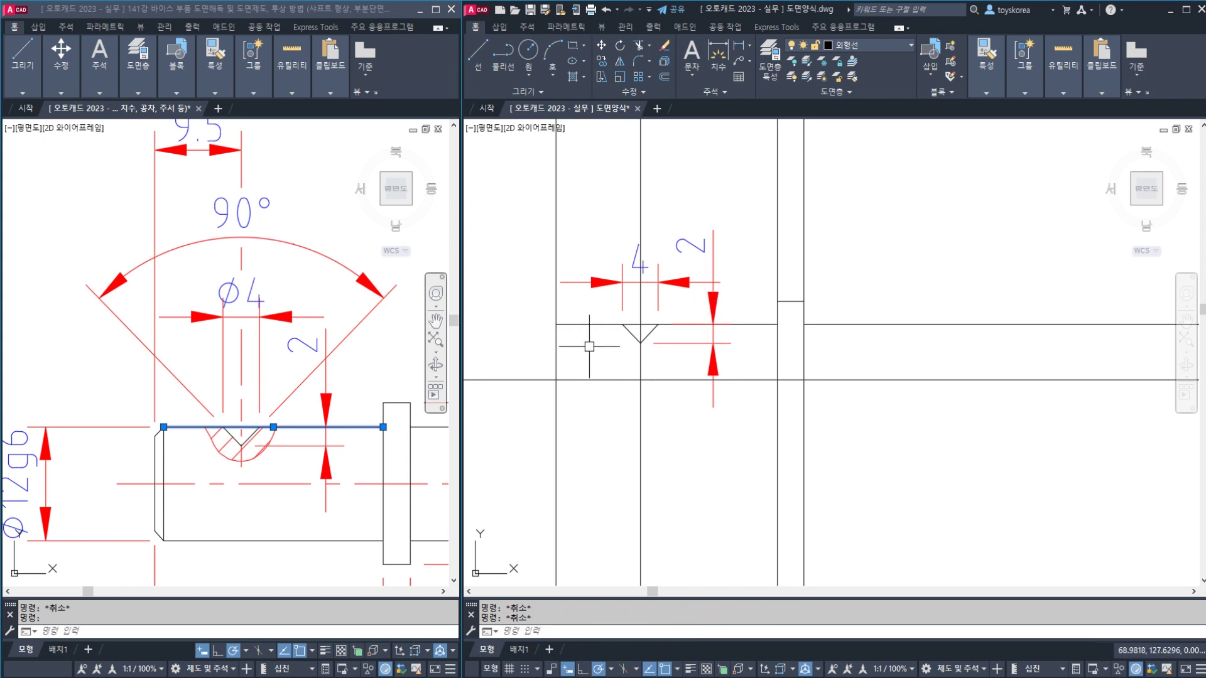
left_click(749, 308)
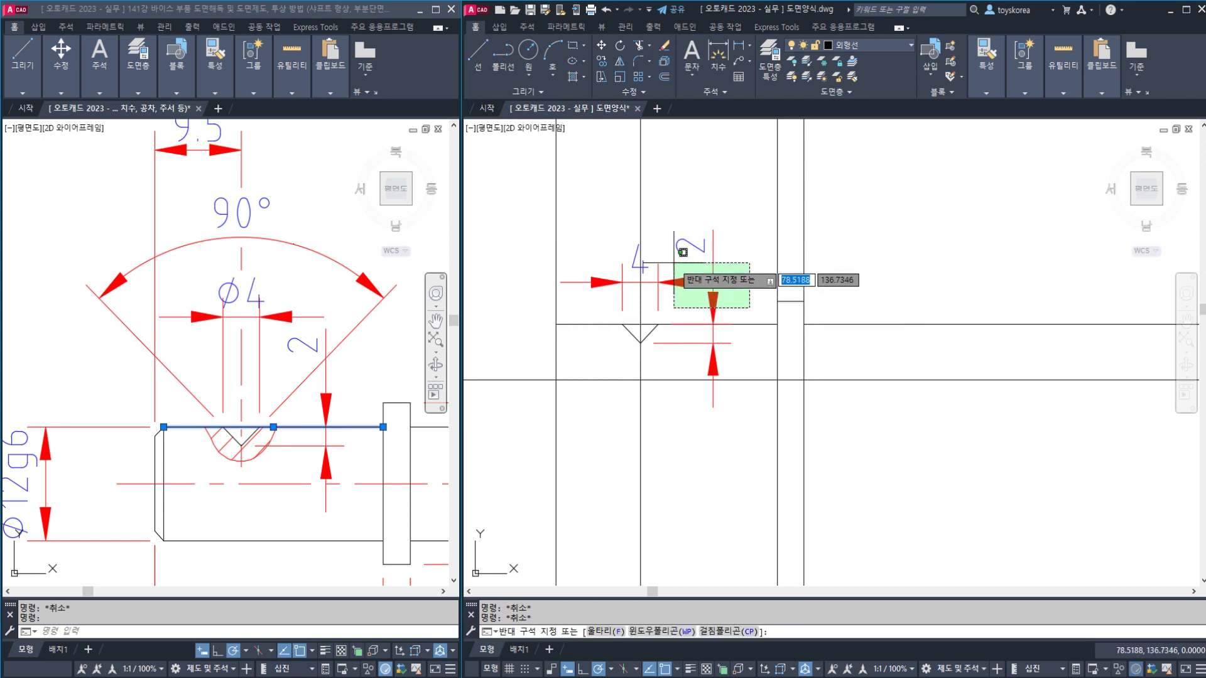
left_click(674, 262)
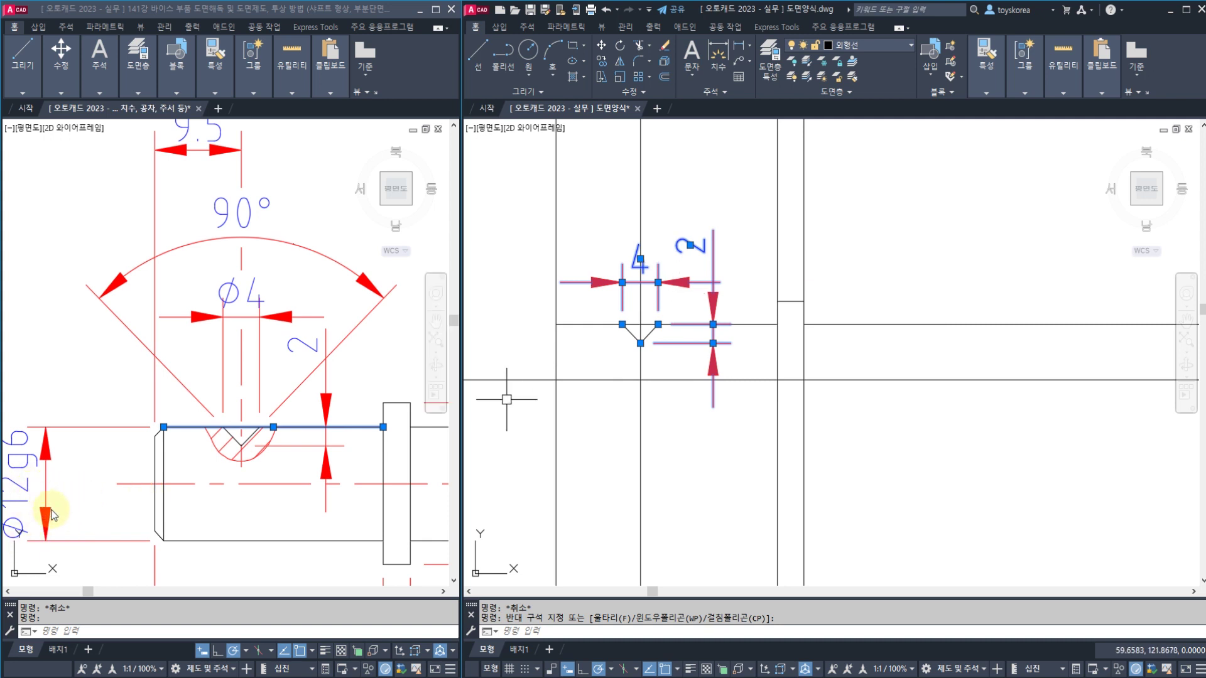
key("Escape")
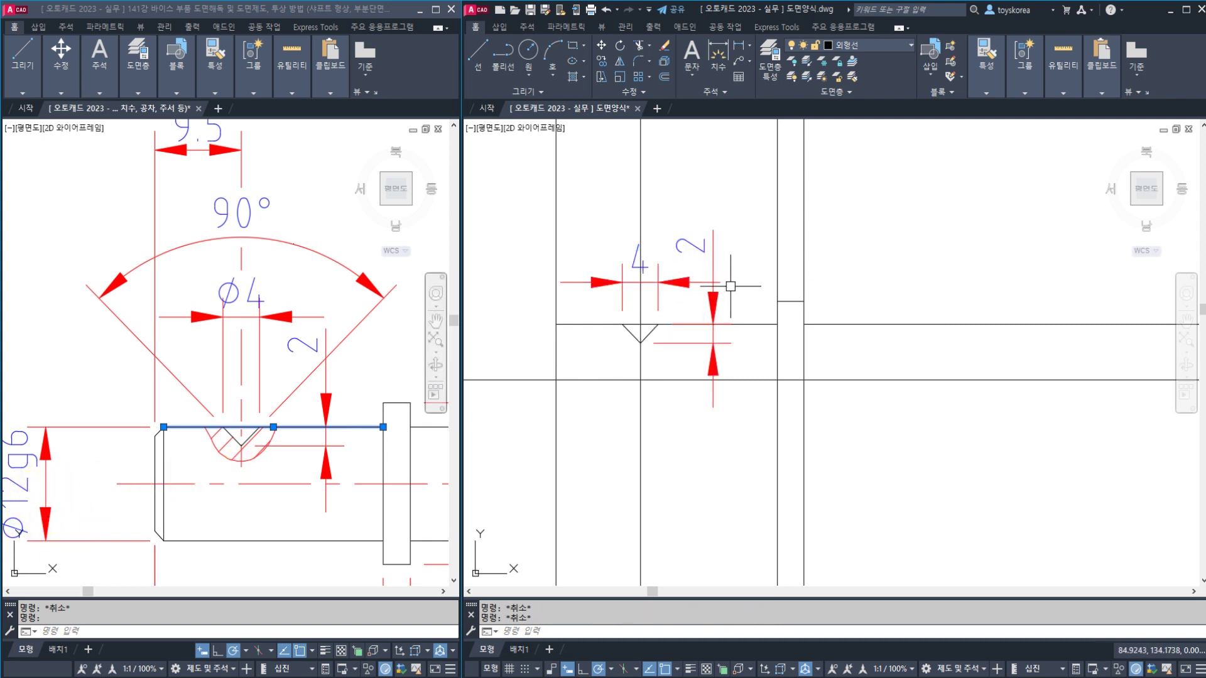
Erase the width and depth dimensions of the new conical hole
middle_click_drag(719, 292, 738, 329)
left_click(737, 329)
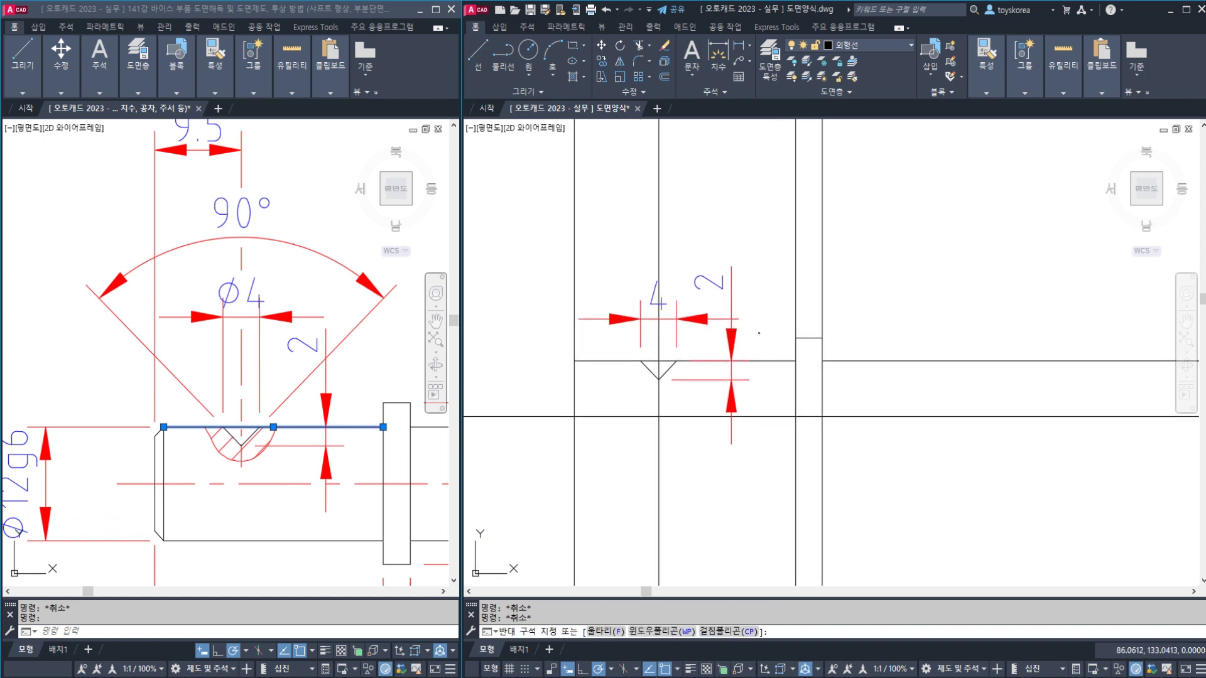
left_click(713, 300)
type("E")
key("Return")
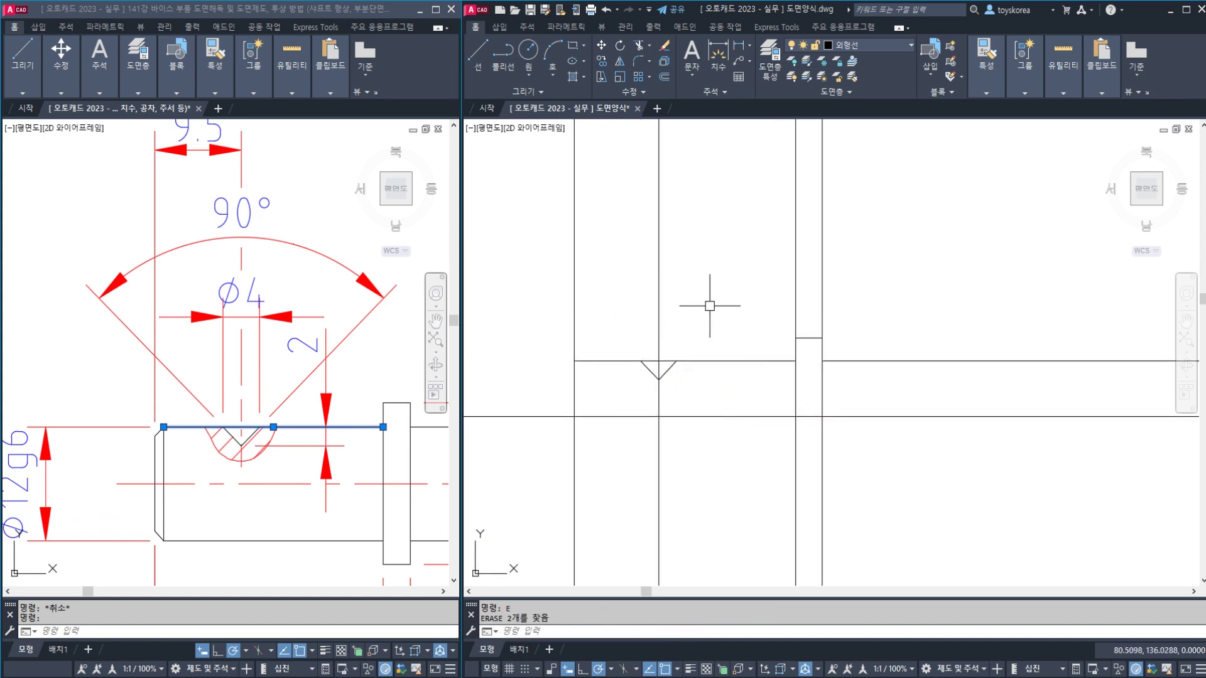
Break the hole's vertical centre line just above the upper profile line and just below the cone tip
middle_click_drag(708, 304, 719, 286)
type("BR")
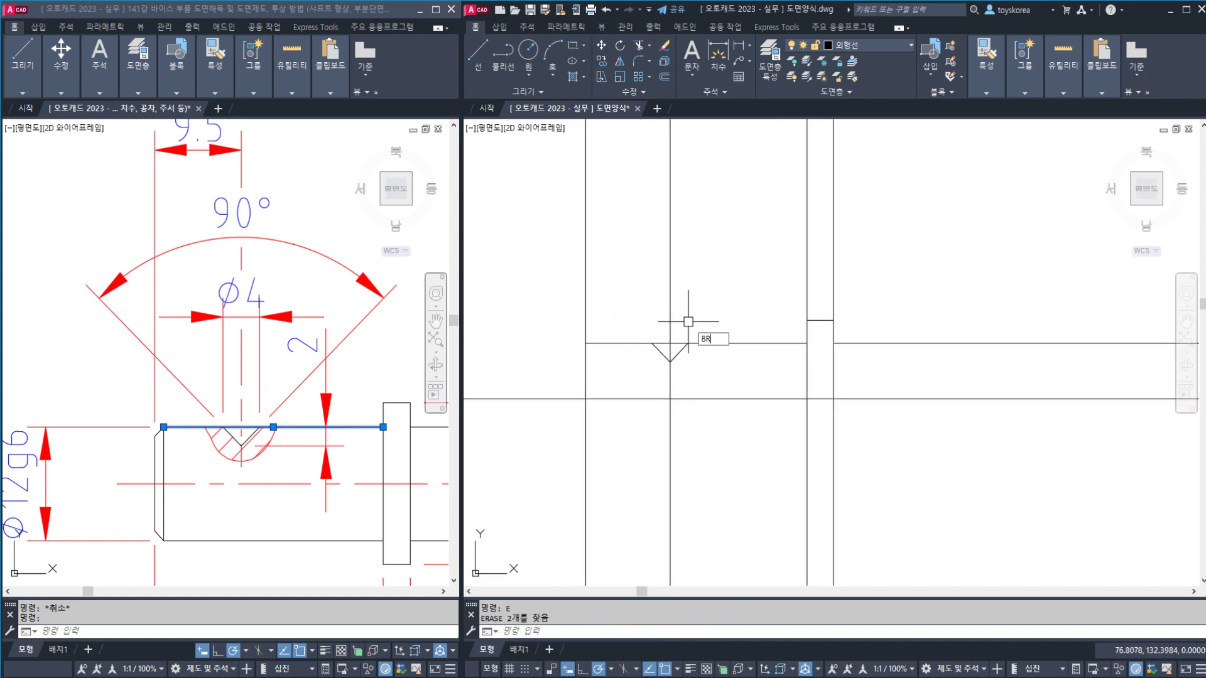
key("Return")
left_click(671, 318)
left_click(670, 284)
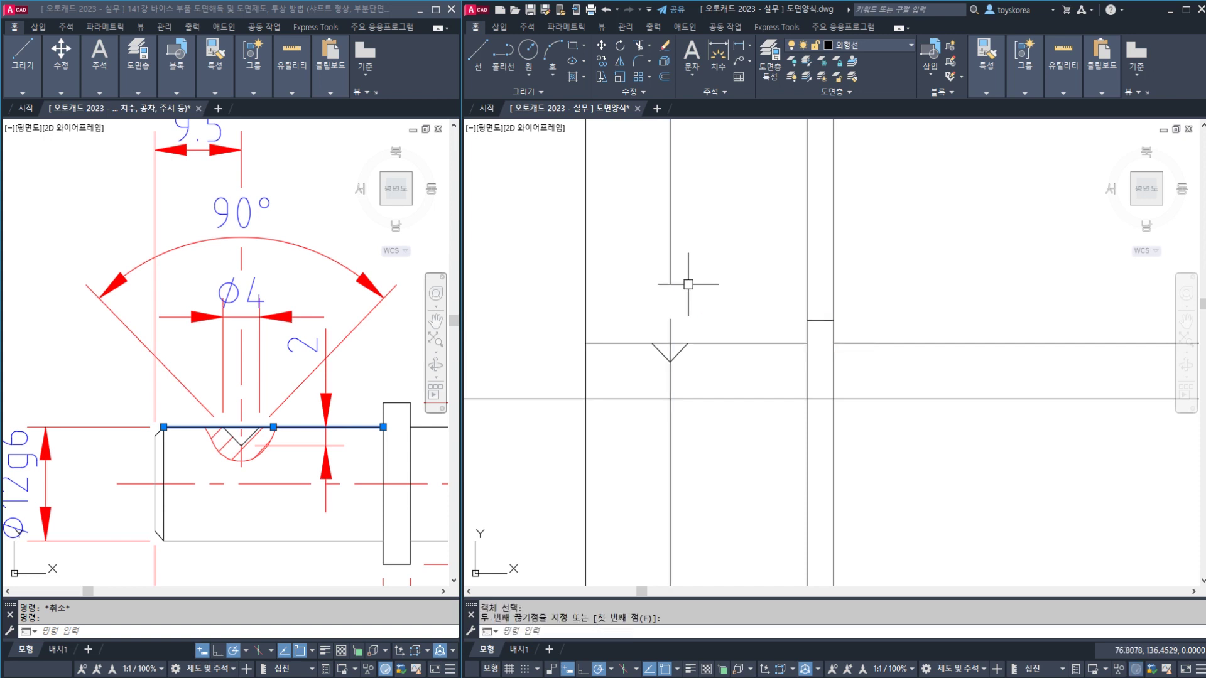
key("Escape")
key("space")
left_click(669, 385)
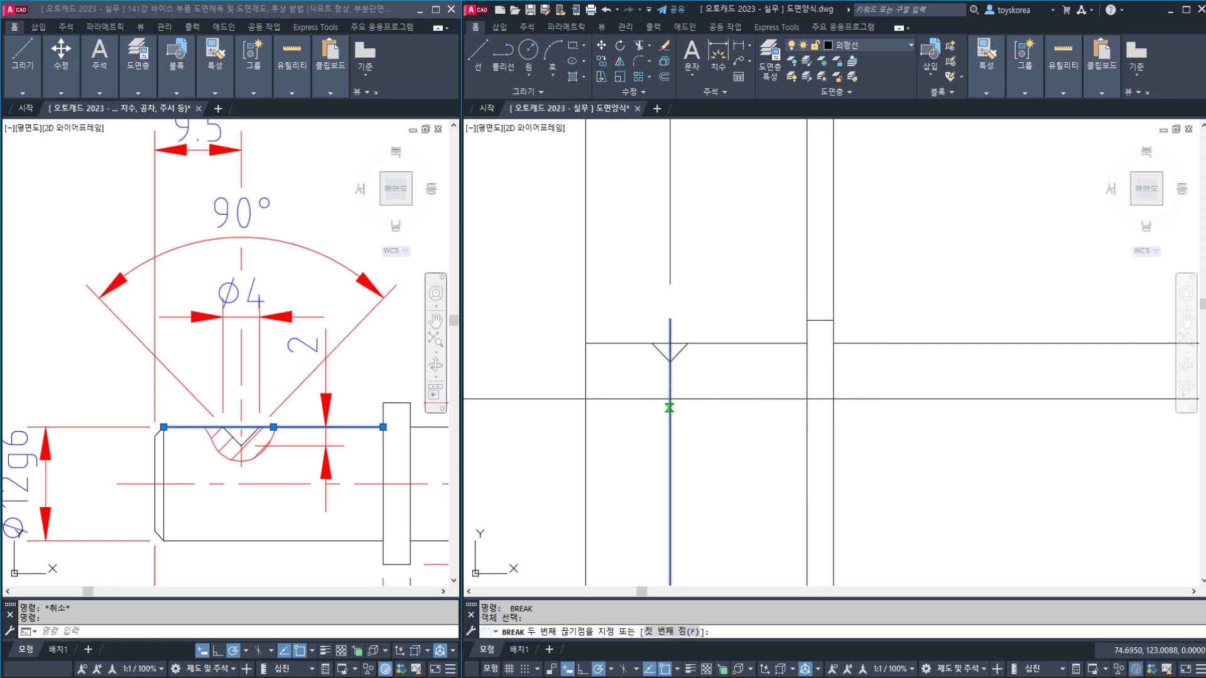
left_click(670, 408)
Erase the leftover centre line pieces below and above the conical hole
type("E")
key("Return")
left_click(670, 262)
type("E")
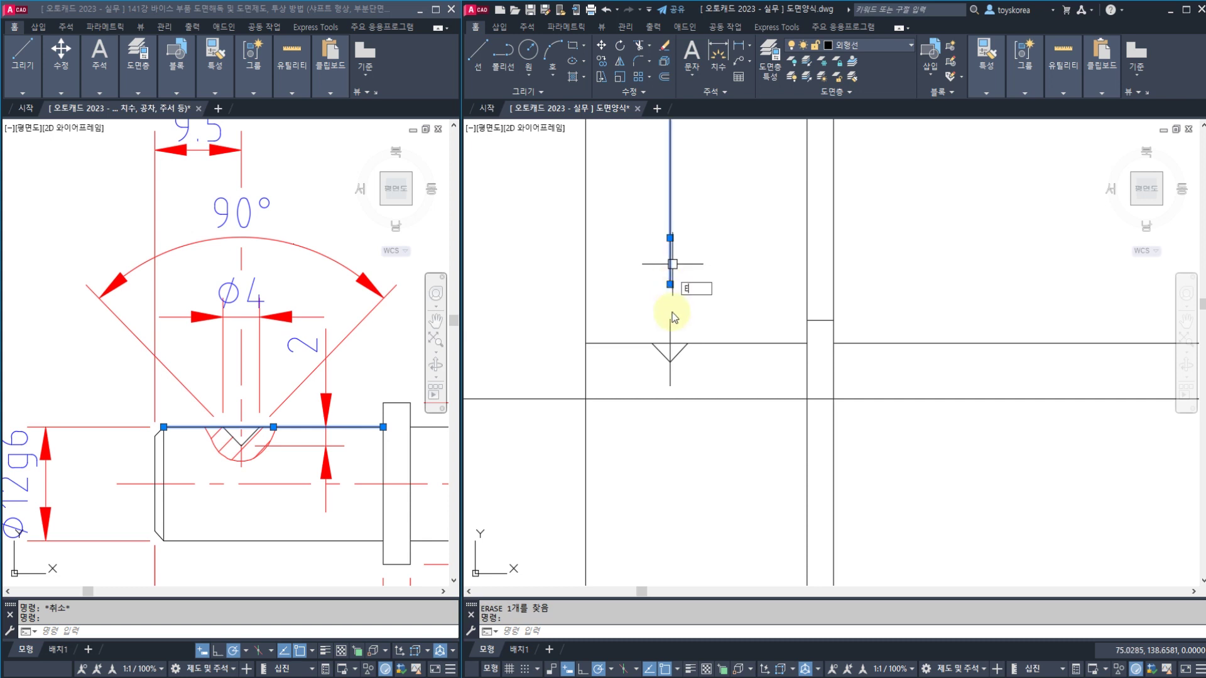
key("Return")
Move the shortened vertical centre line of the conical hole to the red centre line layer
left_click(670, 329)
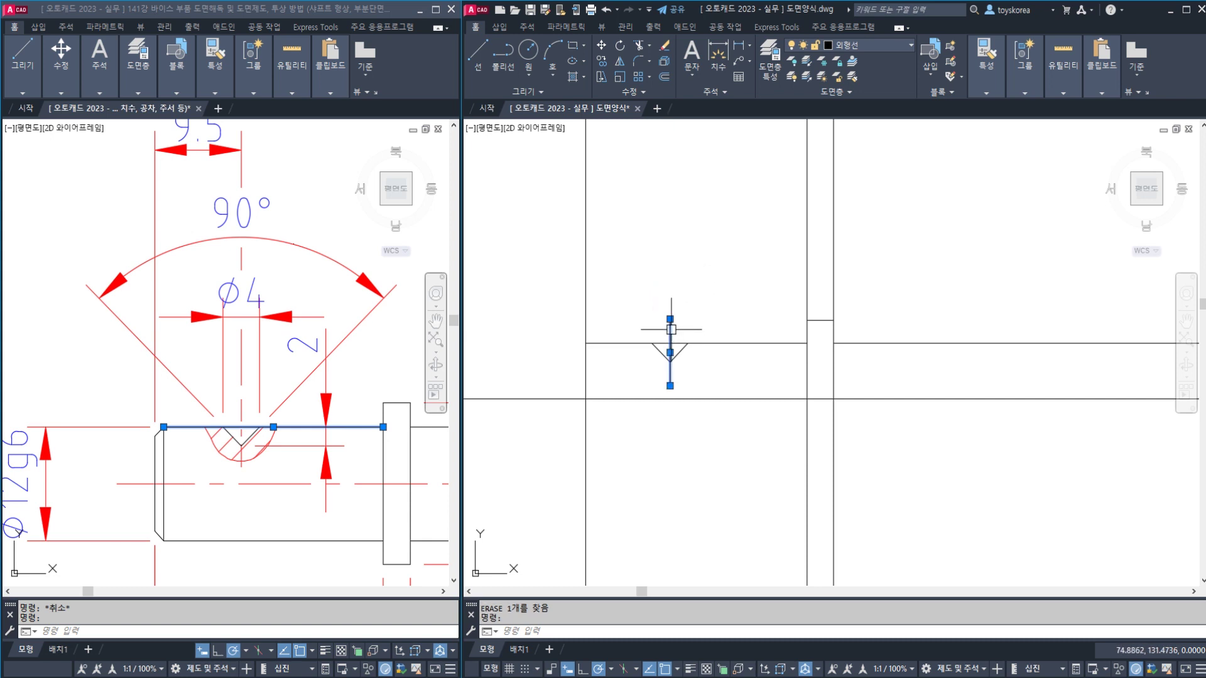
left_click(875, 44)
left_click(844, 187)
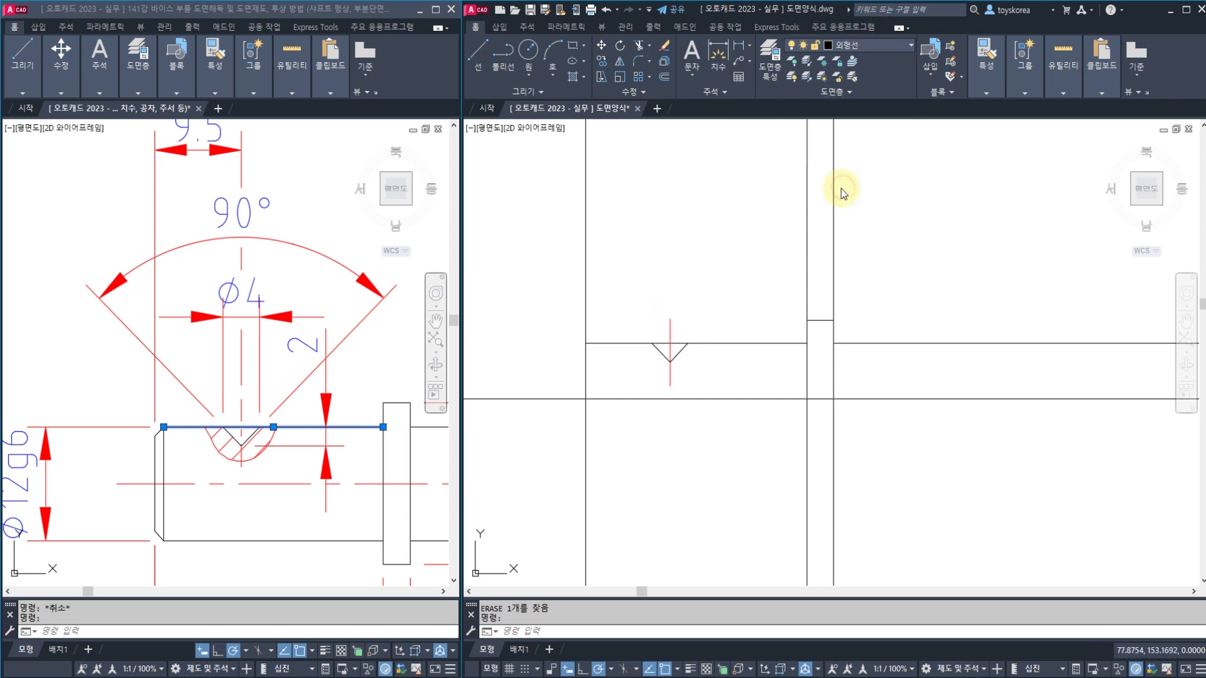
key("Escape")
key("Escape")
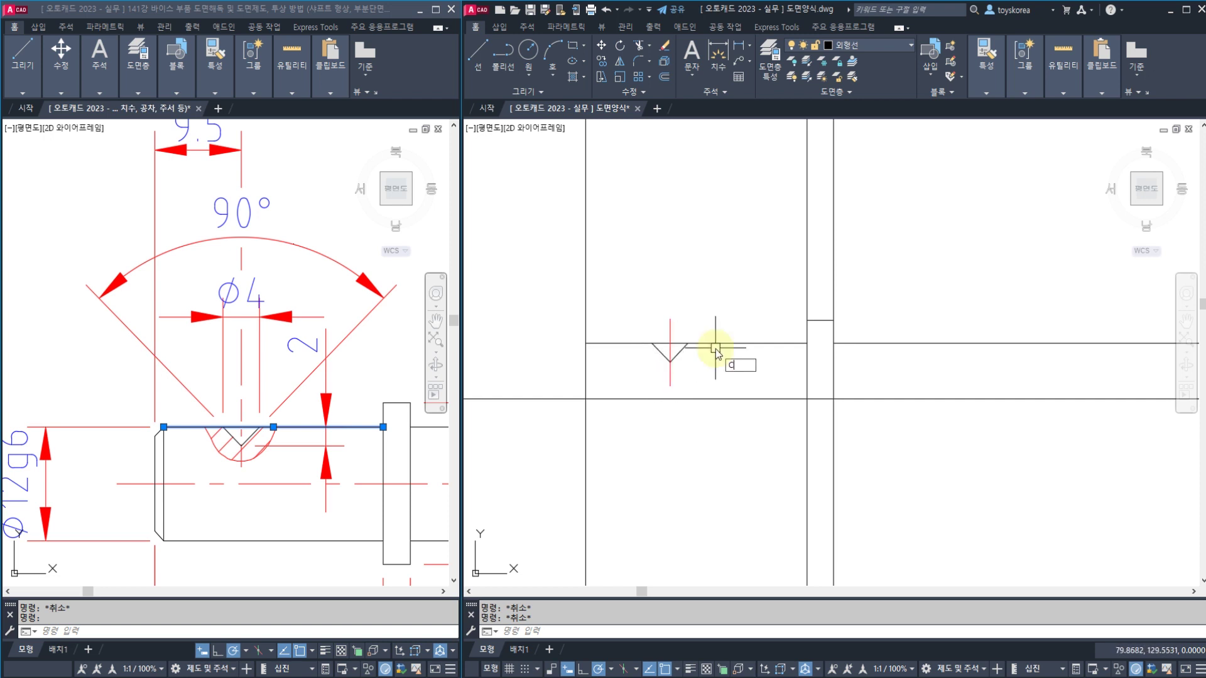
Set the linetype scale of the conical hole's vertical centre line to 0.5
key("Escape")
type("ch")
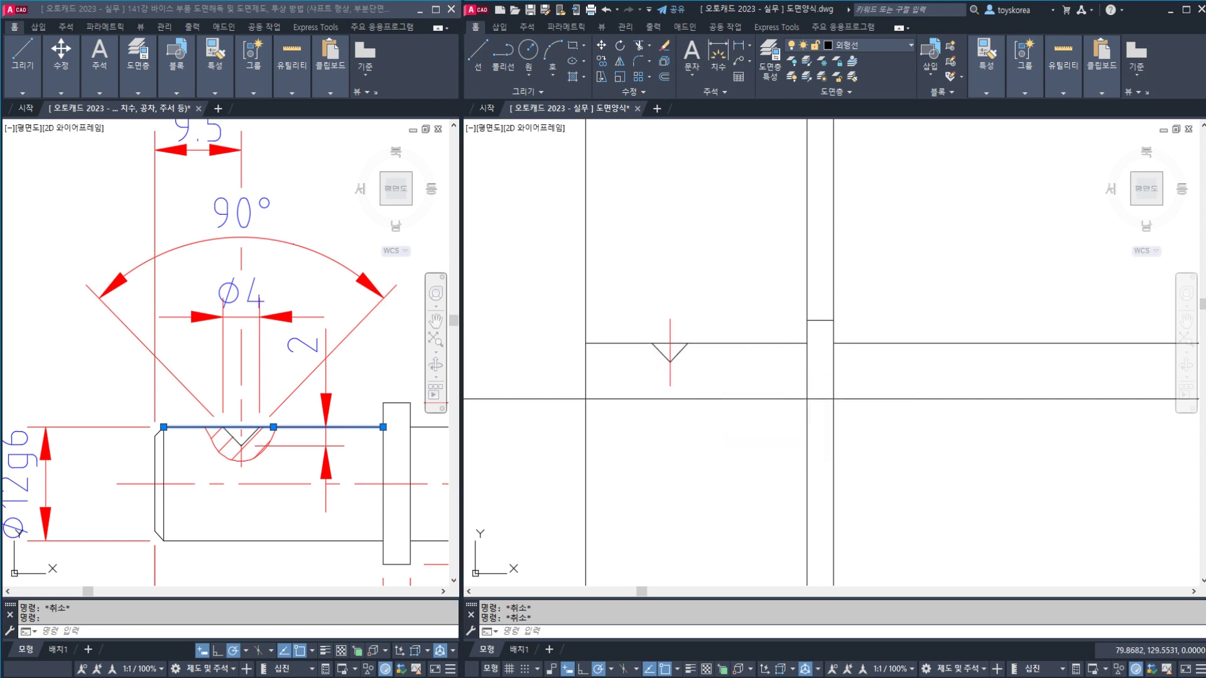
key("Return")
left_click(671, 334)
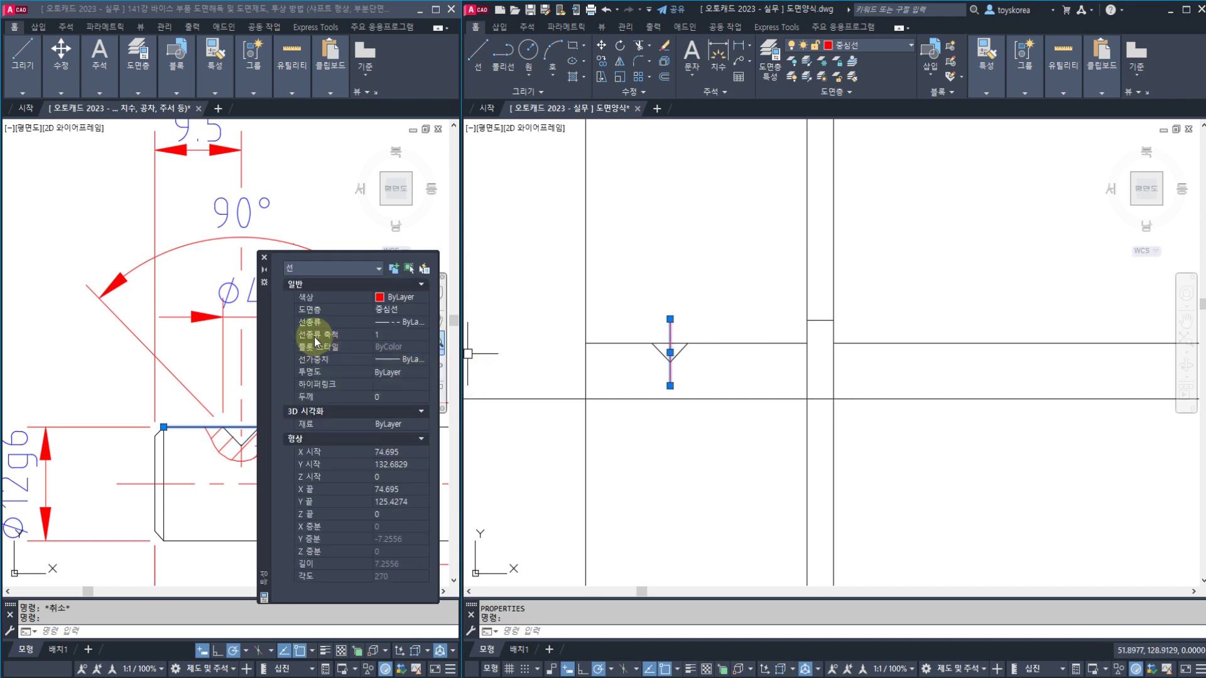
left_click(383, 337)
type("0.5")
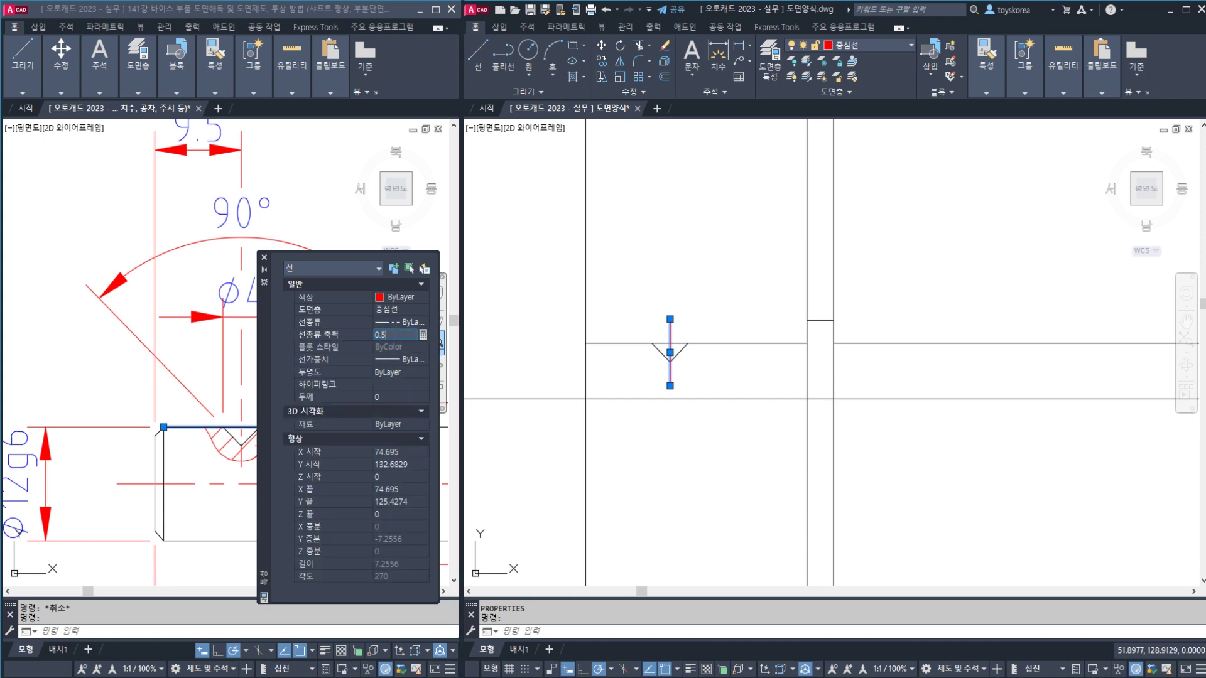
key("Return")
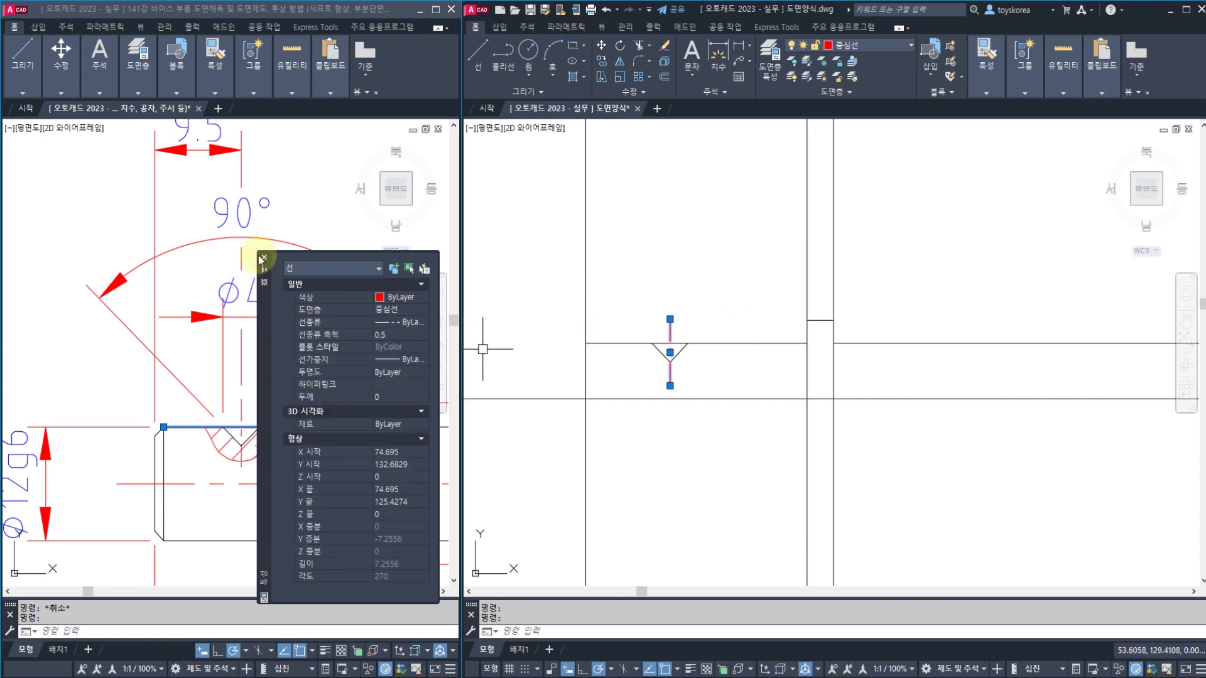
left_click(265, 258)
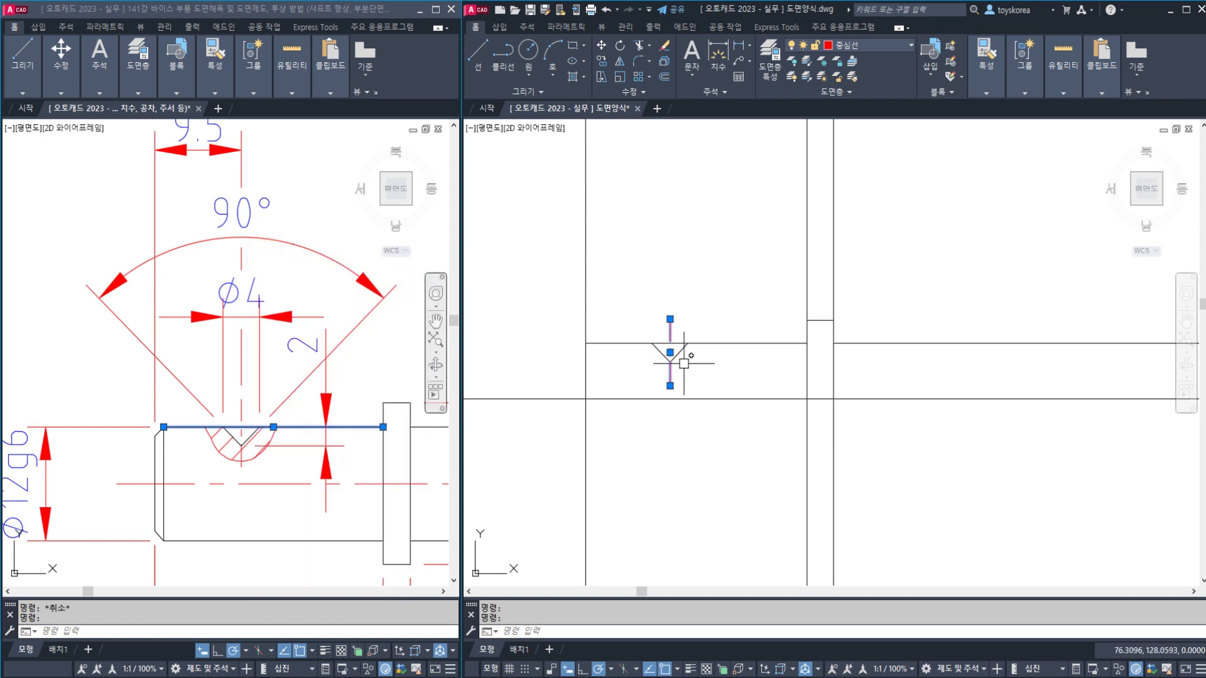
key("Escape")
scroll(663, 363, "up", 2)
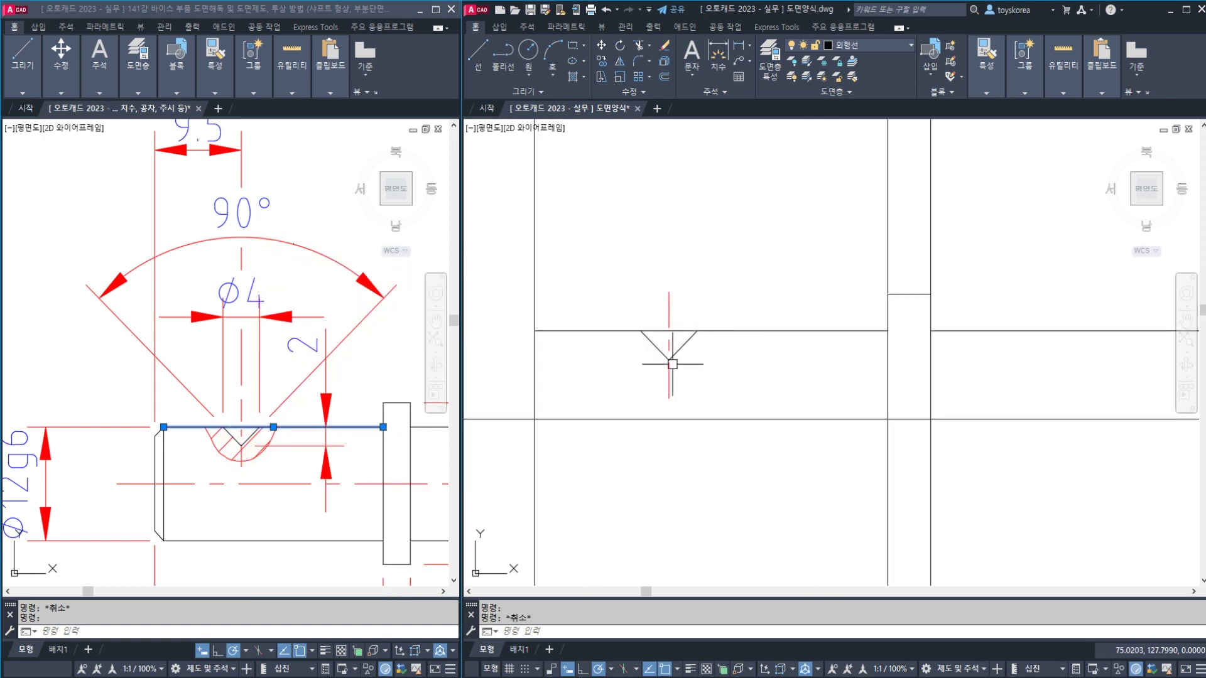
Draw a spline break line around the conical hole, starting and ending on the upper profile line, following the reference drawing
left_click(230, 470)
key("Escape")
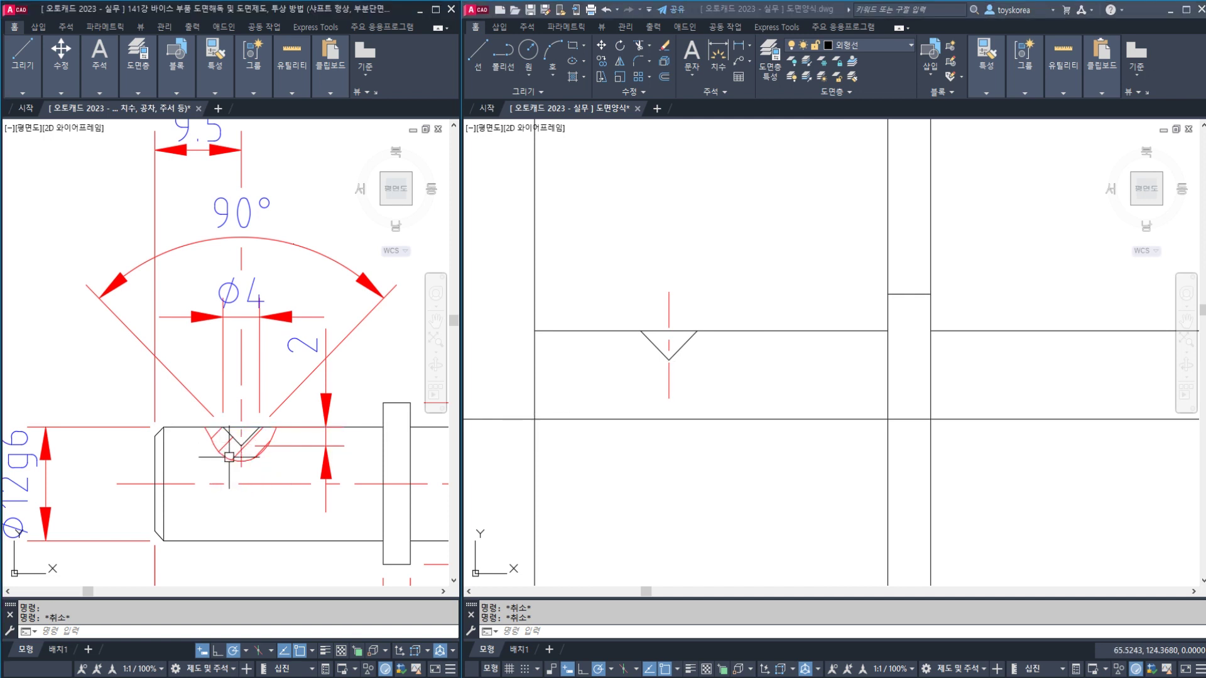
left_click(258, 456)
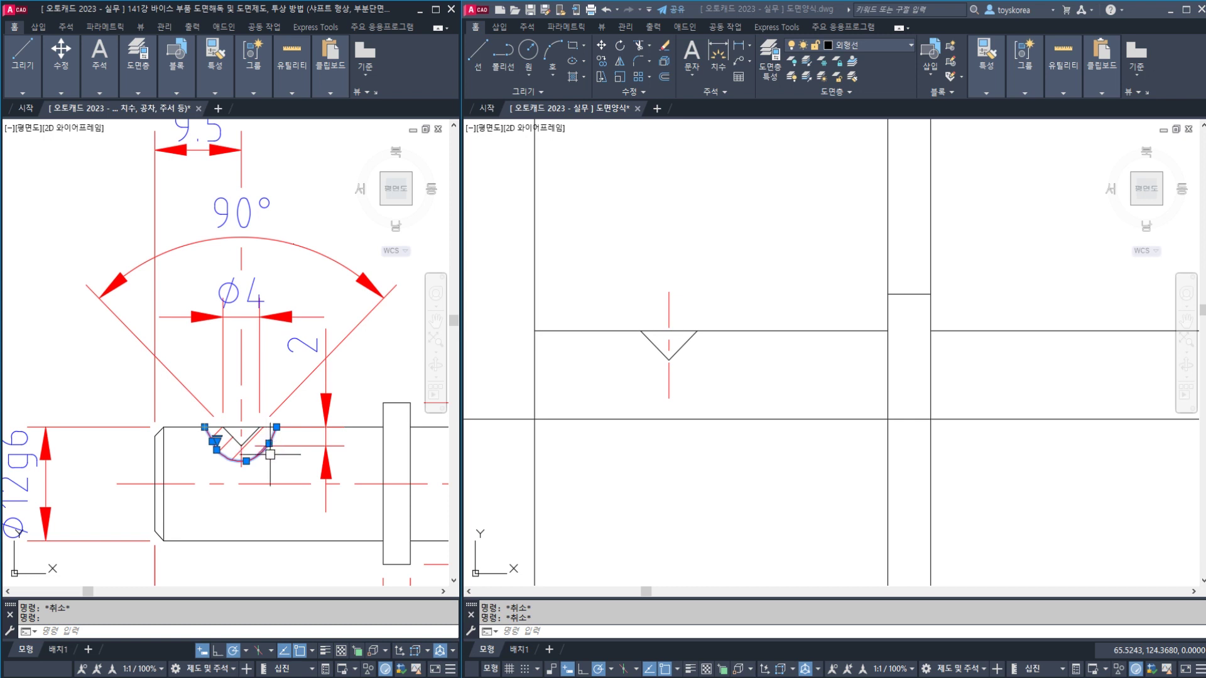
key("Escape")
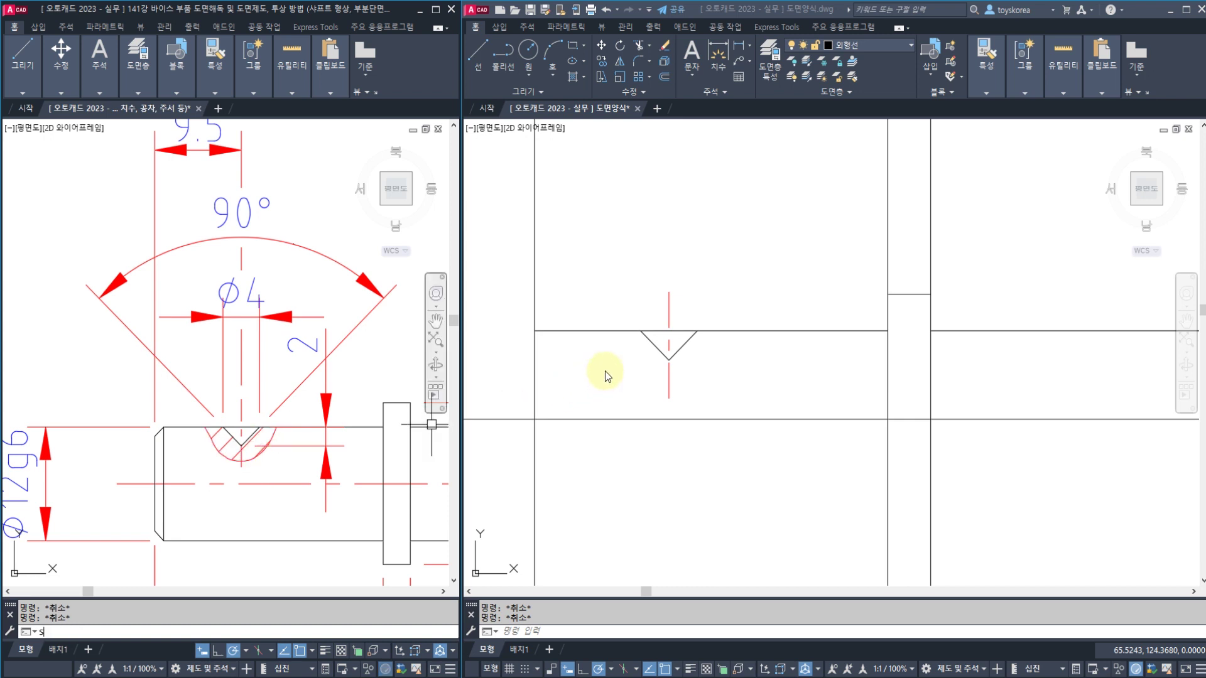
left_click(605, 370)
type("S")
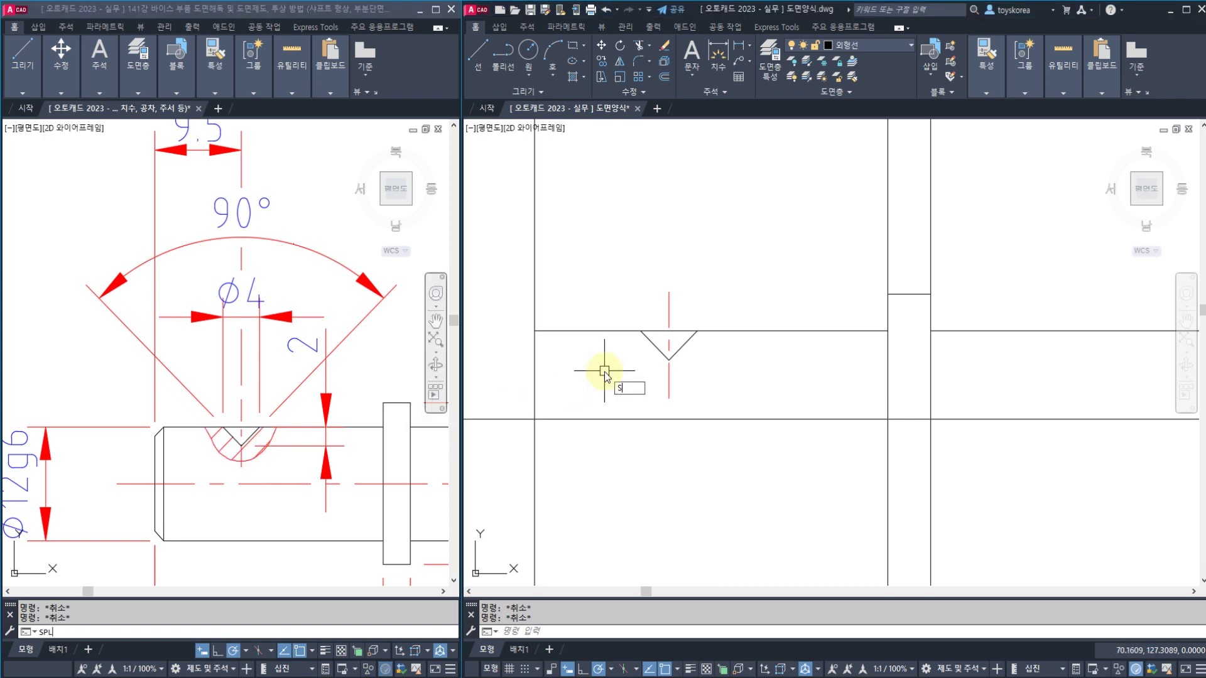
type("PL")
key("Return")
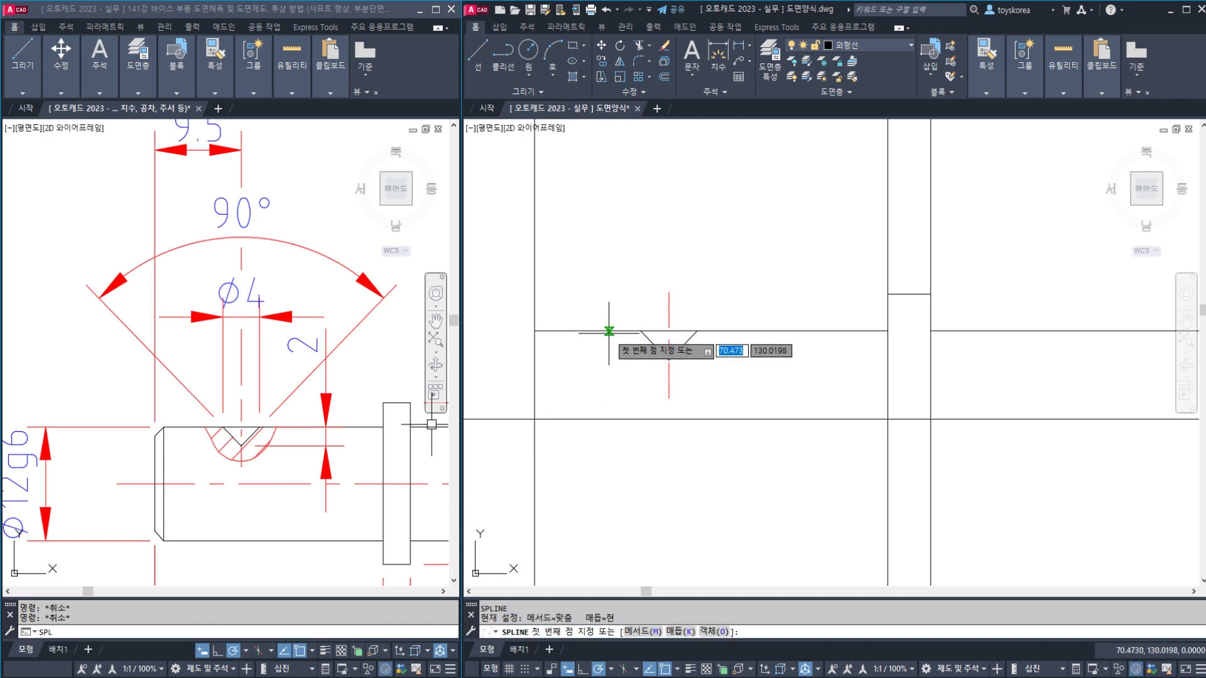
left_click(608, 331)
left_click(624, 358)
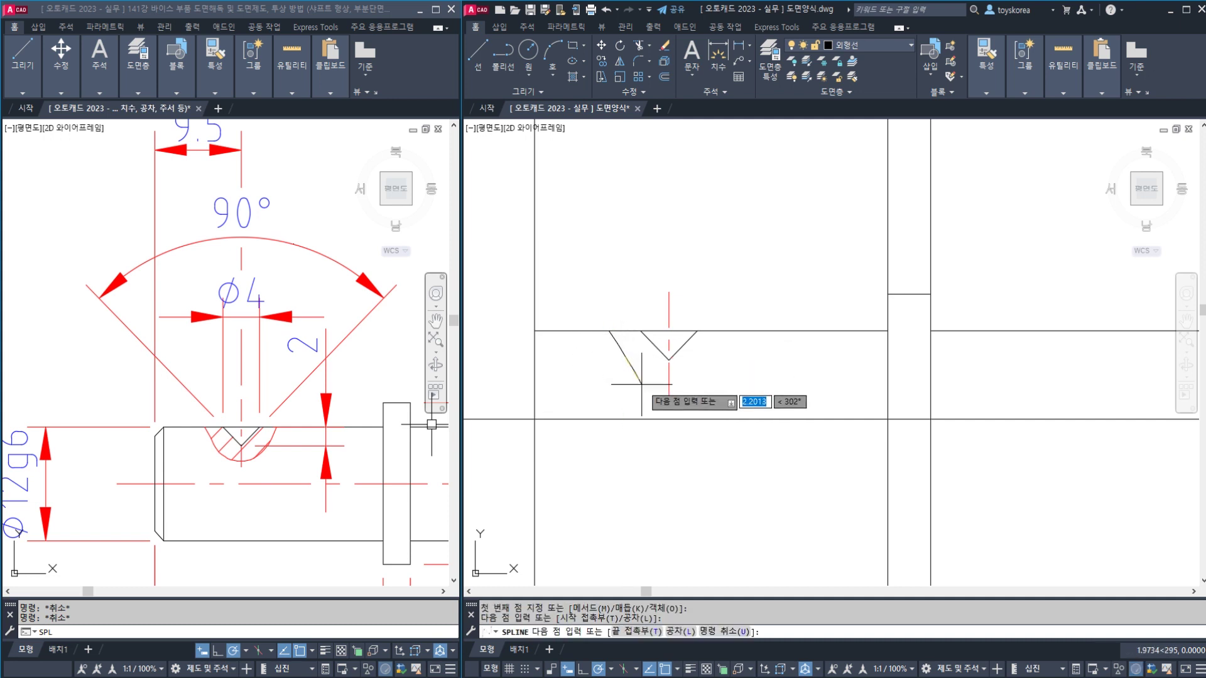
left_click(641, 384)
left_click(669, 395)
left_click(703, 385)
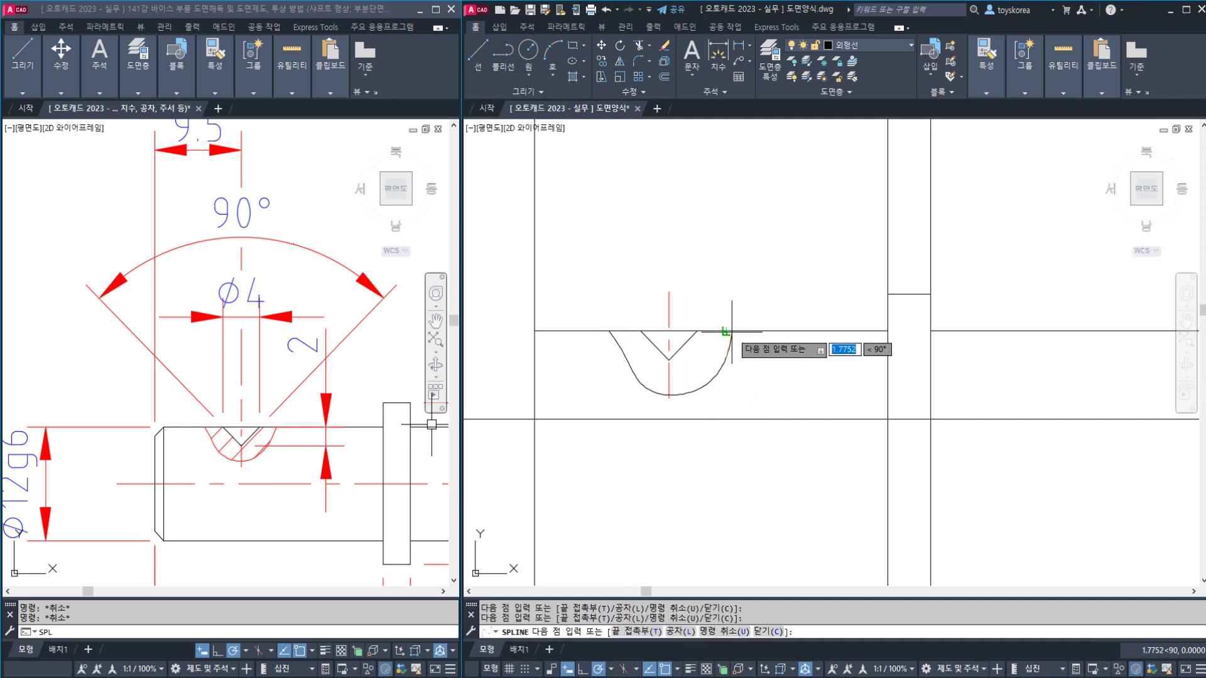
left_click(732, 331)
key("Return")
key("Return")
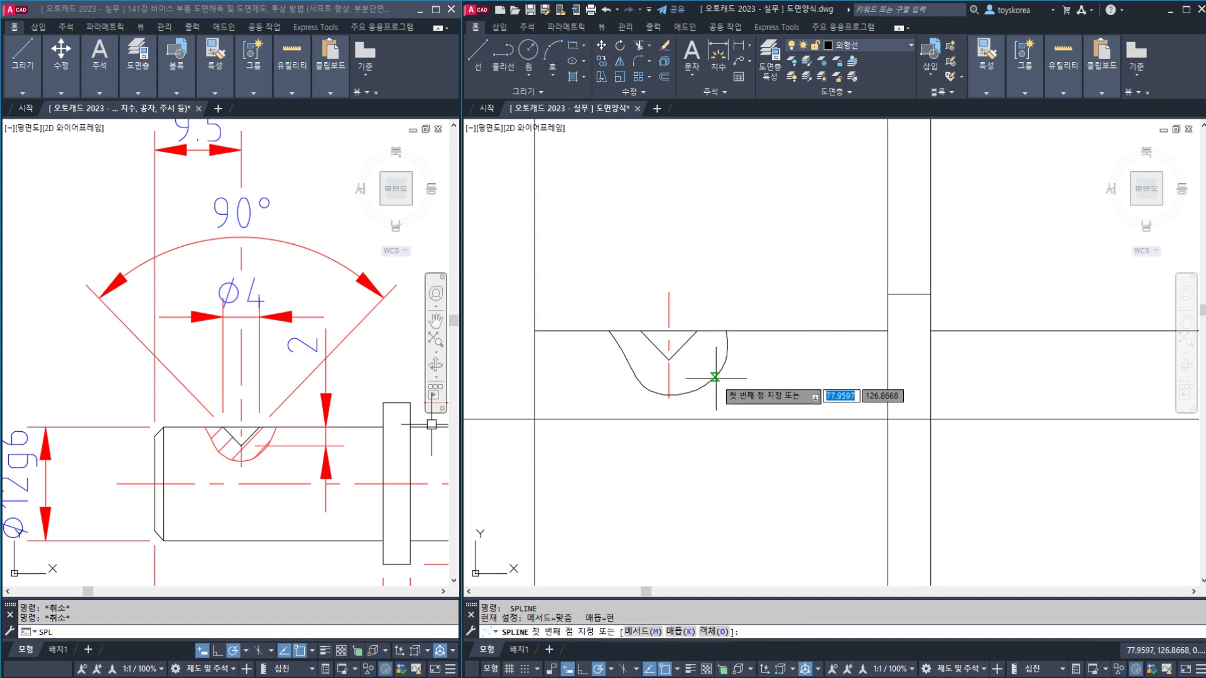
key("Escape")
left_click(715, 377)
left_click(703, 385)
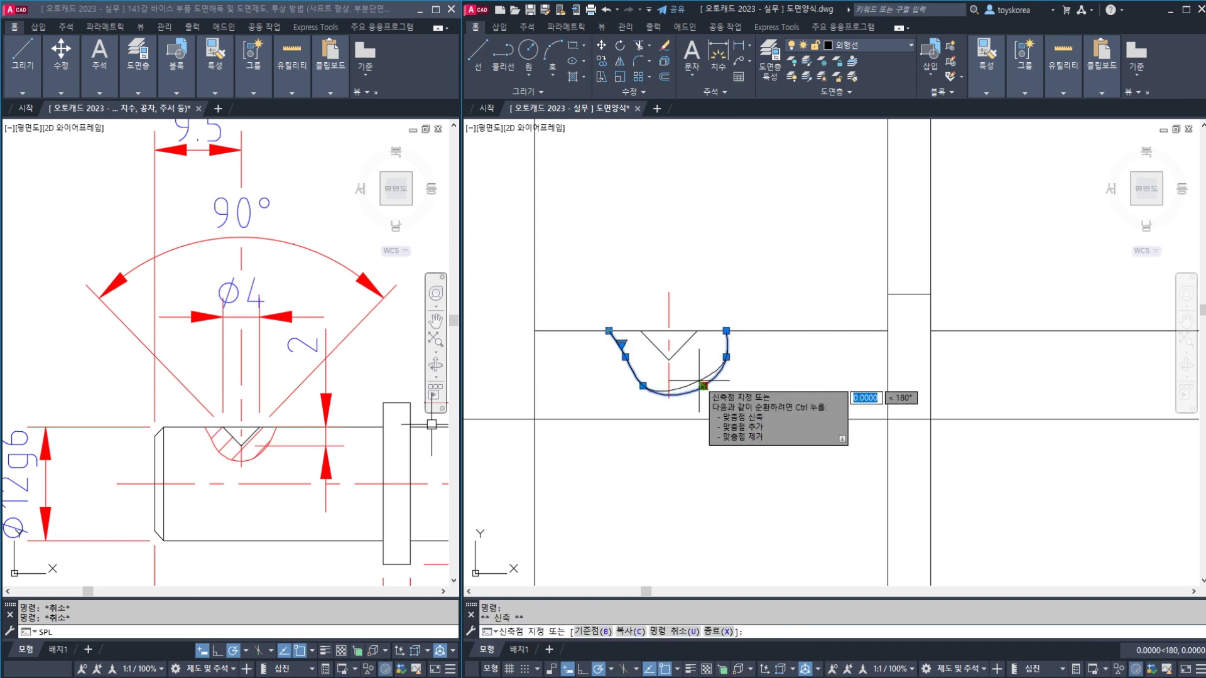
left_click(700, 382)
key("Escape")
key("Escape")
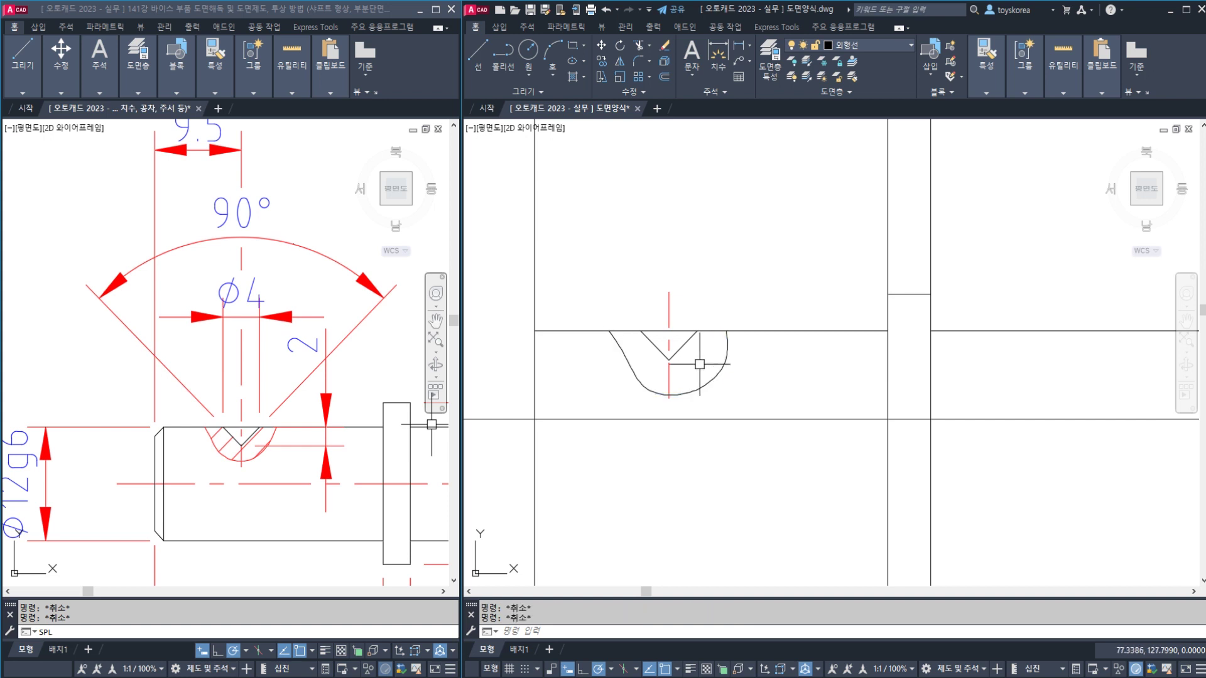
Move the spline break line around the conical hole to the red 가는실선 layer
middle_click_drag(692, 374, 686, 377)
left_click(714, 396)
left_click(704, 380)
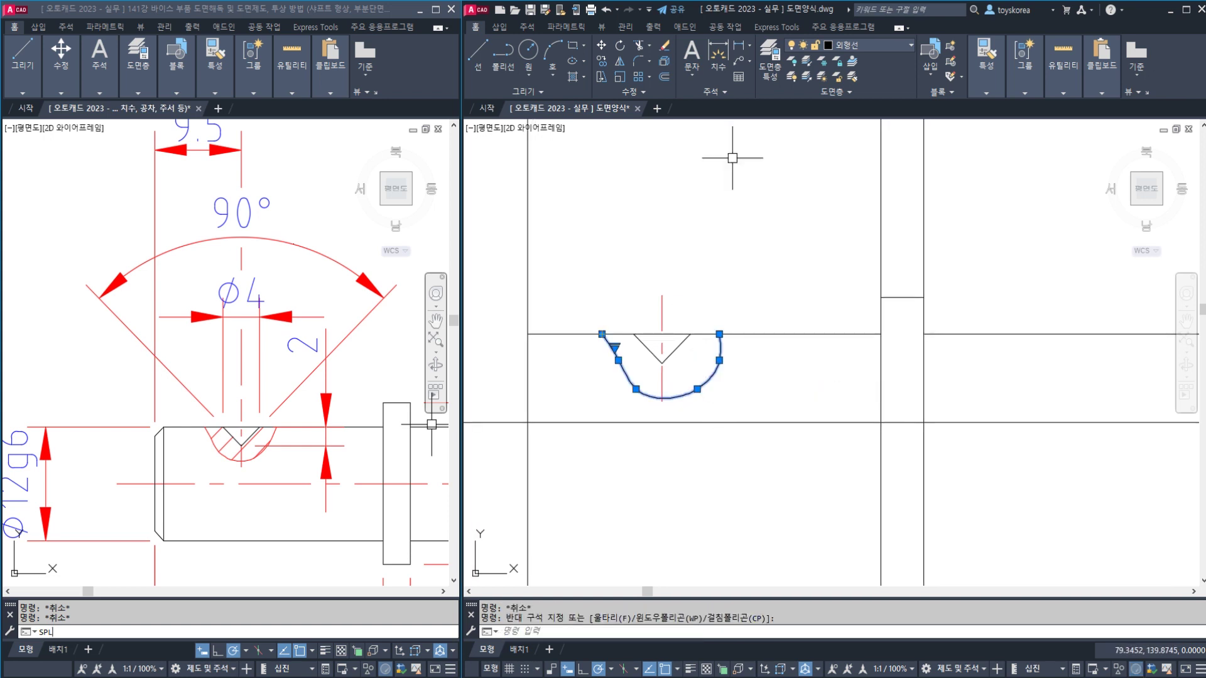
left_click(876, 47)
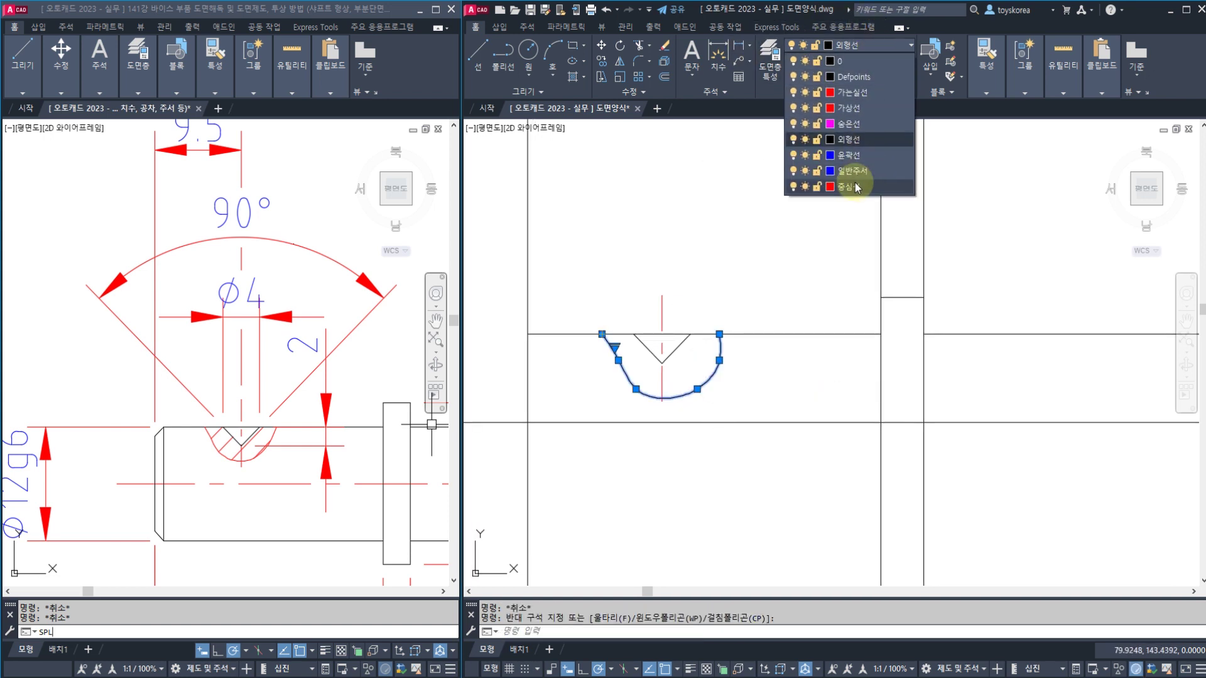
left_click(858, 94)
key("Escape")
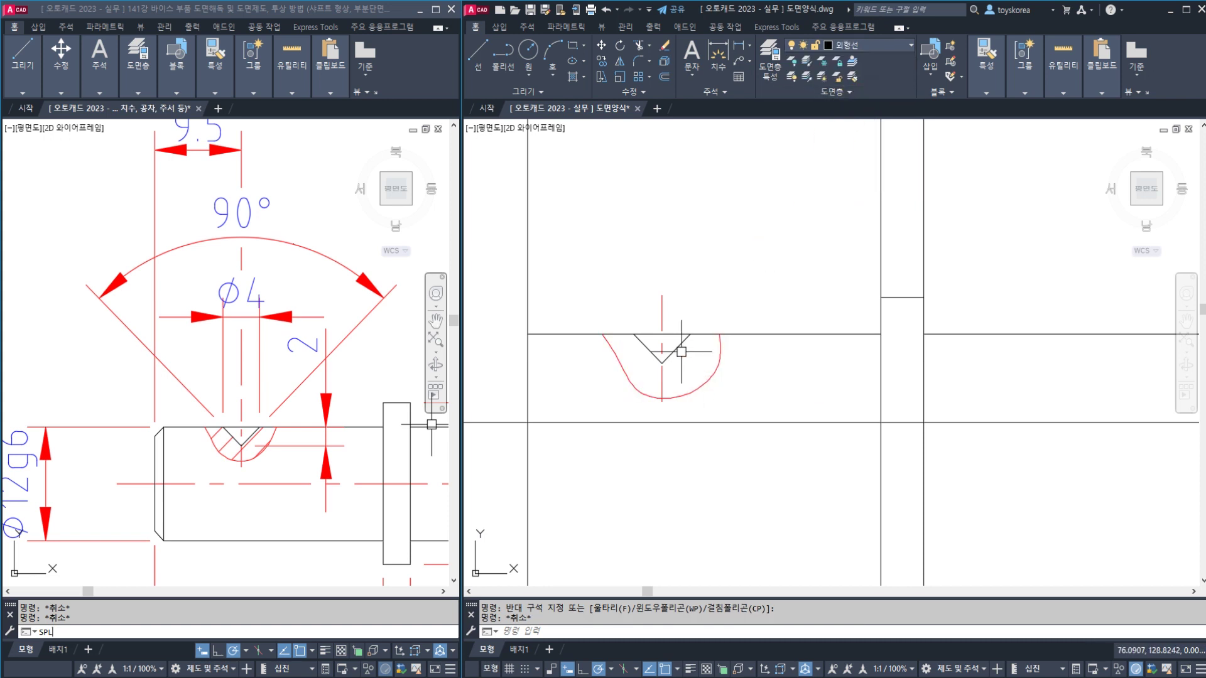
Hatch both areas between the conical hole and the break line in red with pattern ANSI31 at scale 0.5, and save the drawing
type("H")
key("BackSpace")
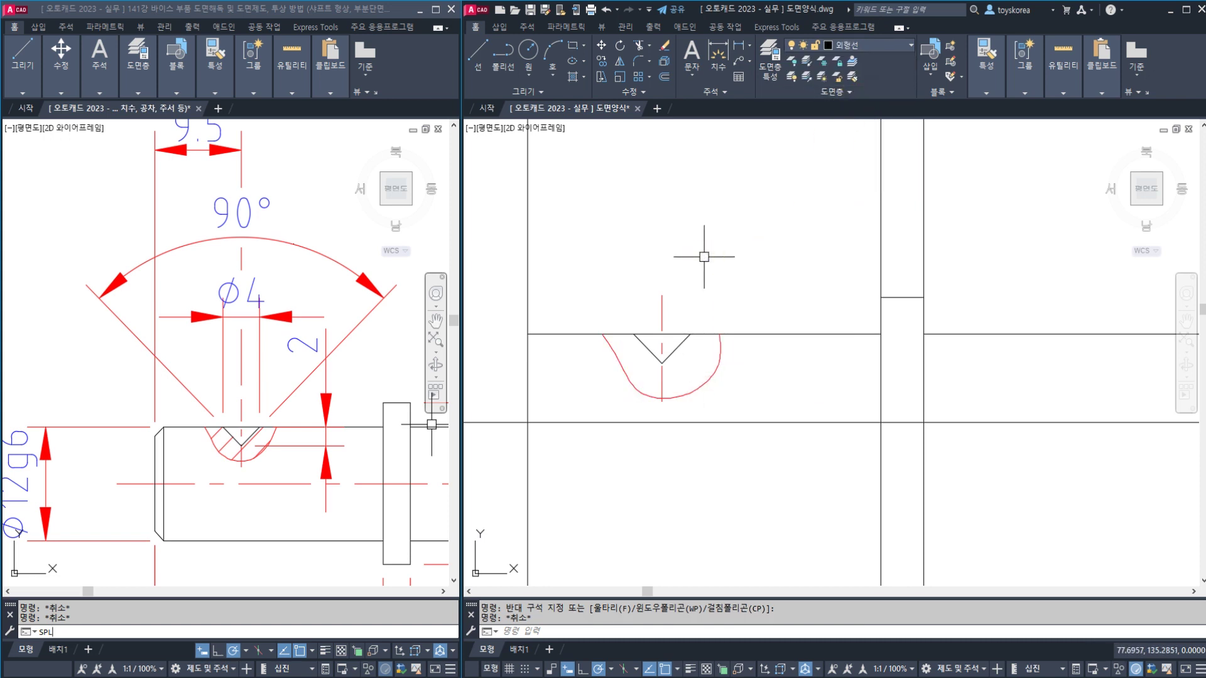
type("H")
key("Return")
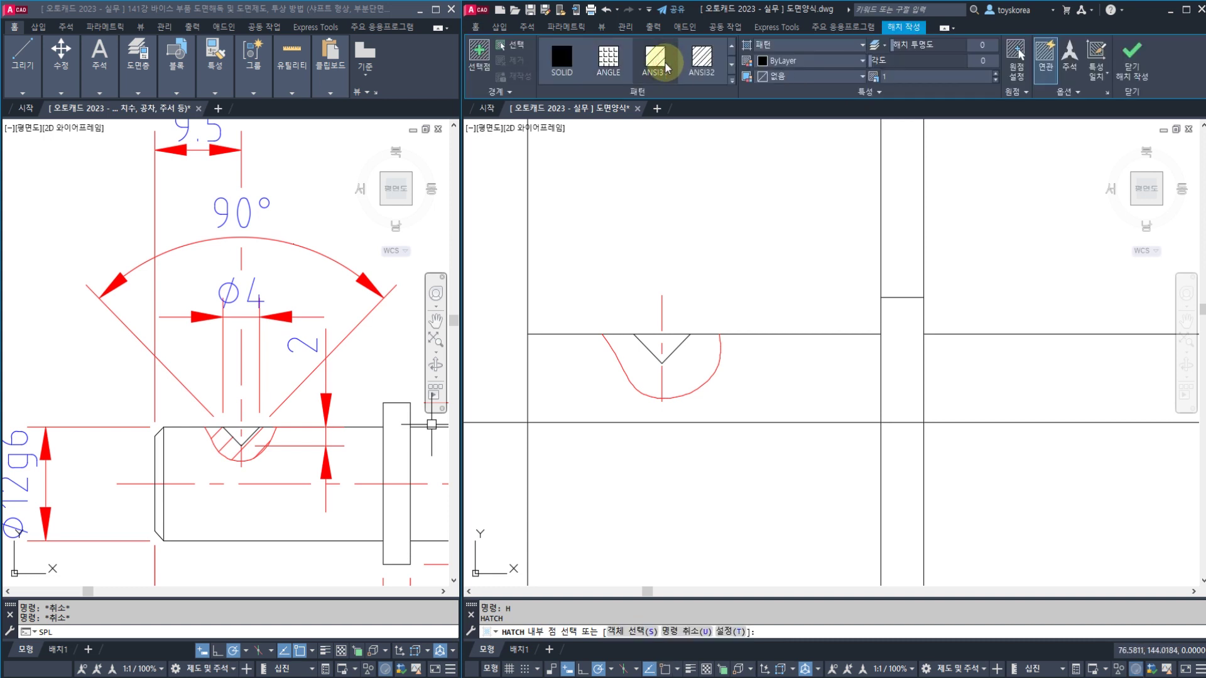
left_click(637, 368)
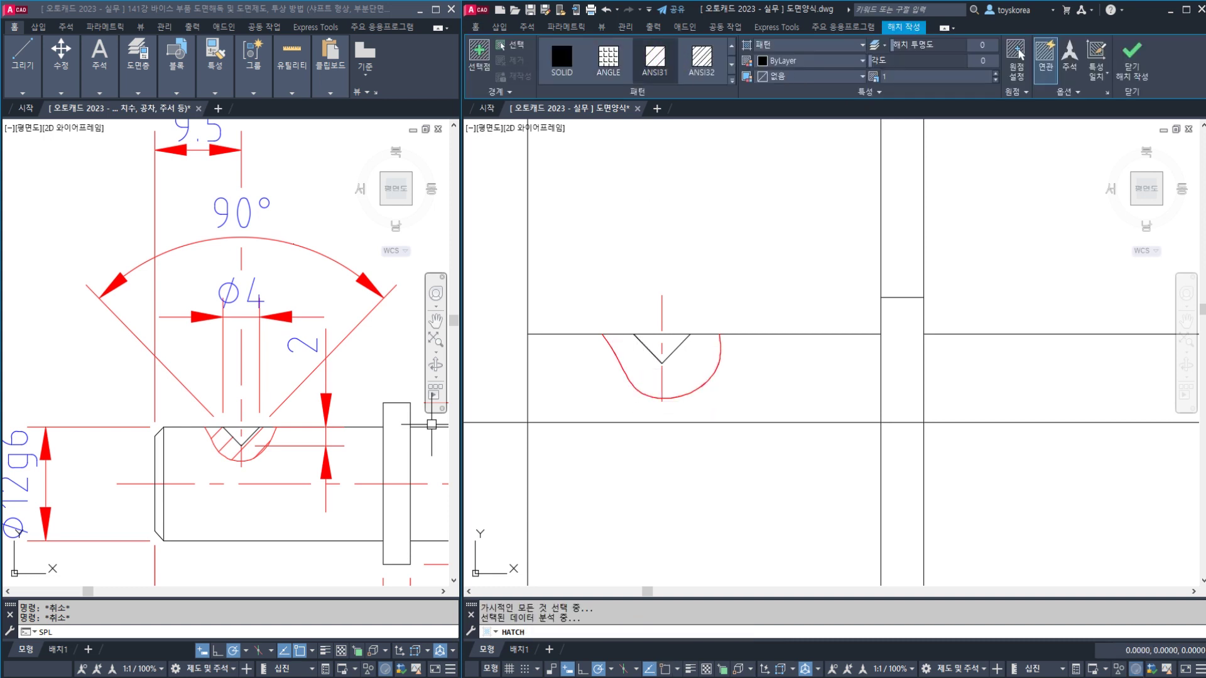
left_click(690, 363)
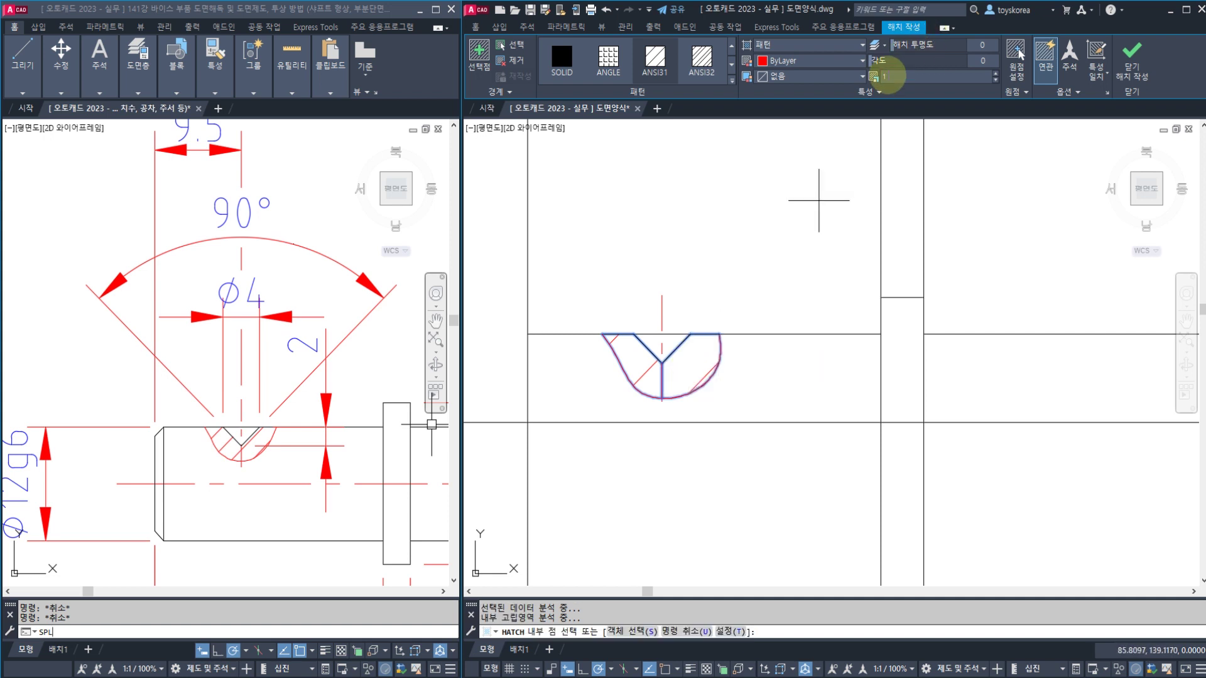
left_click(884, 78)
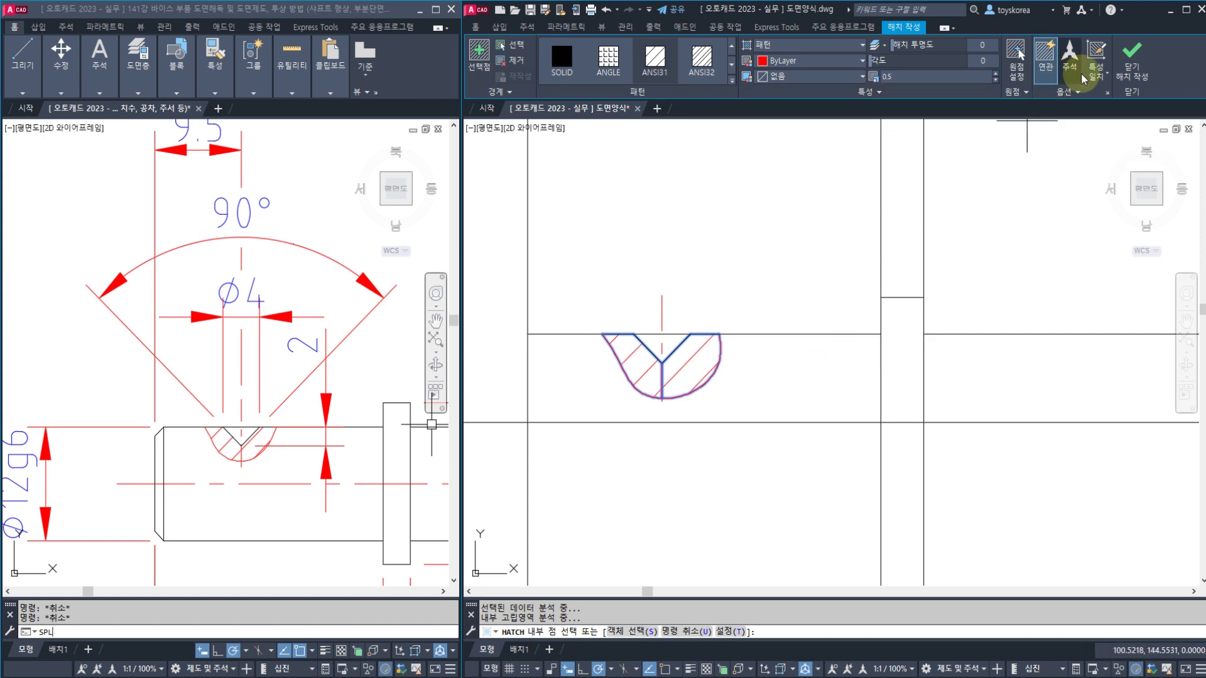
left_click(1127, 73)
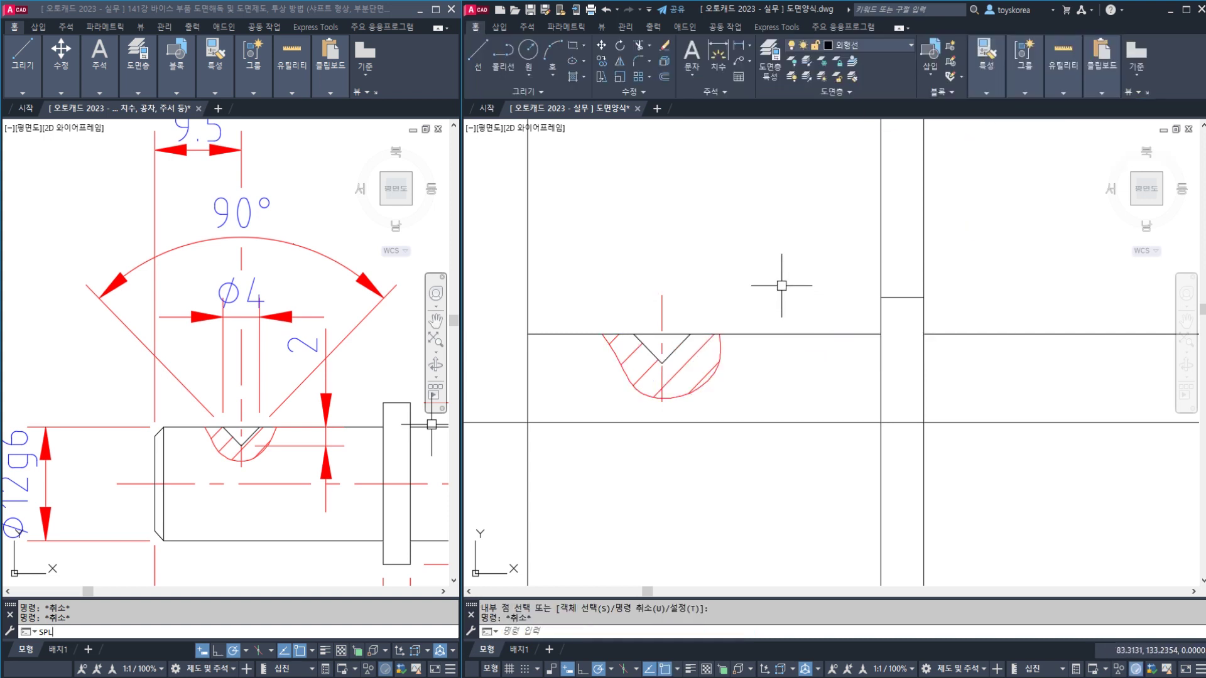
scroll(771, 283, "down", 1)
key("ctrl+s")
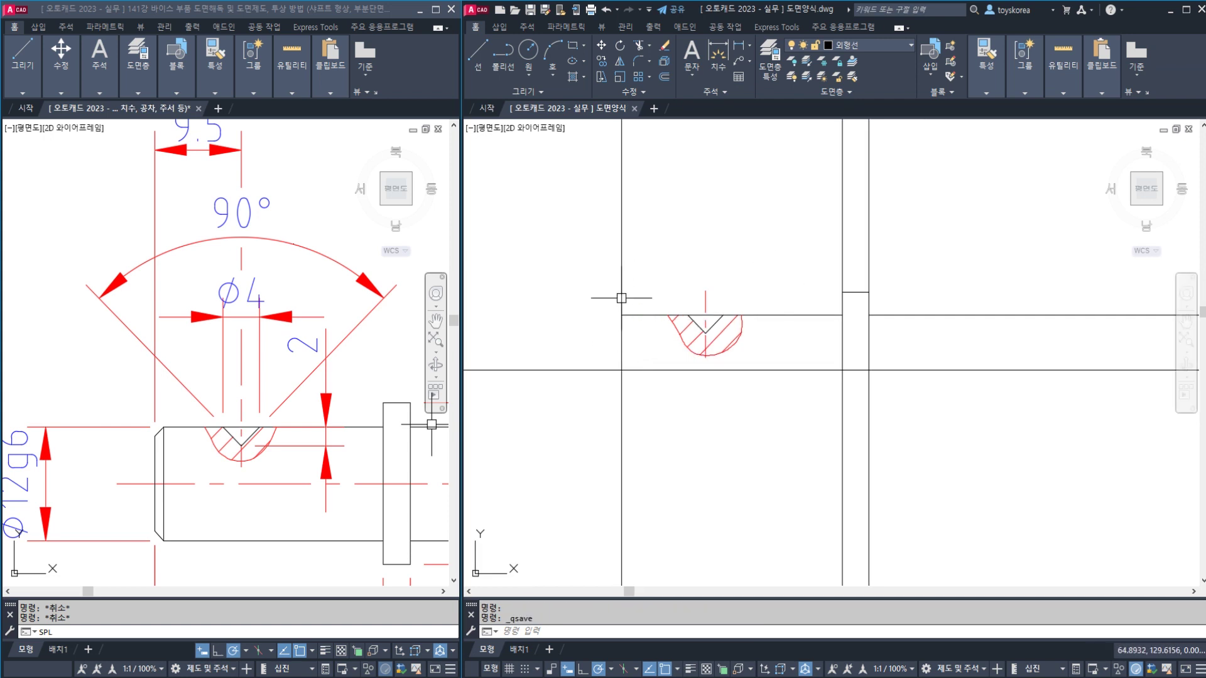
Examine the length dimensions of the threaded end in the reference drawing and find the matching end line in the template drawing
scroll(642, 287, "down", 1)
left_click(232, 431)
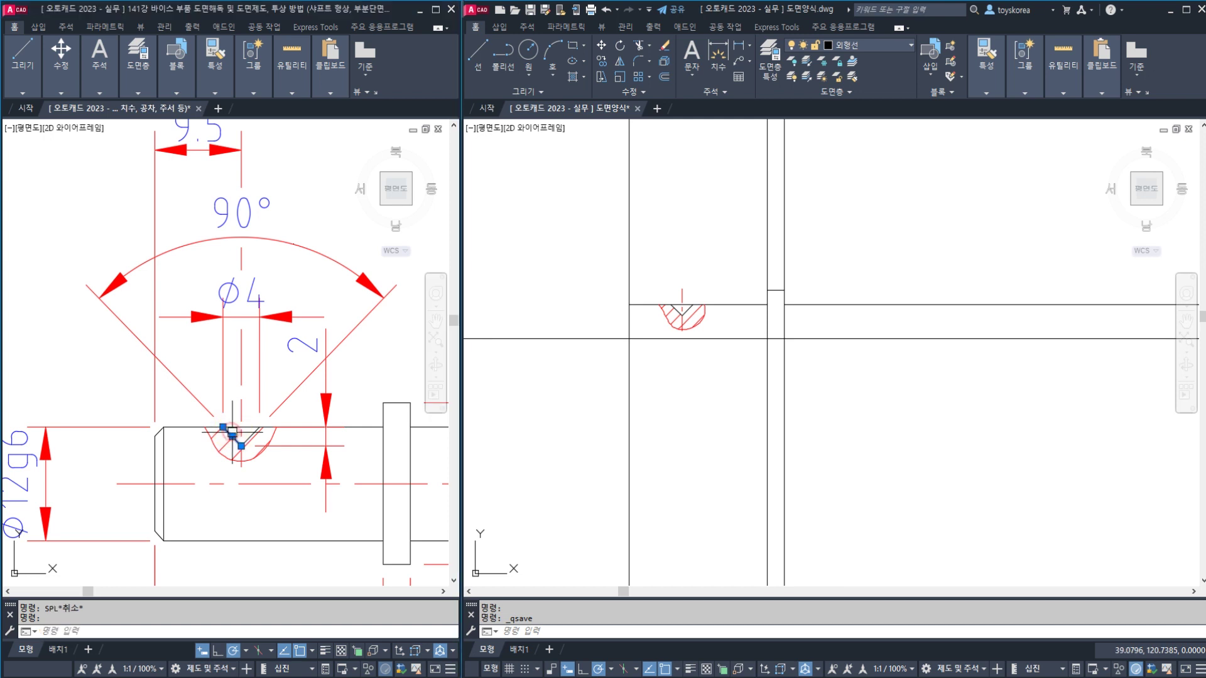
middle_click_drag(291, 443, 63, 429)
scroll(119, 418, "down", 2)
middle_click_drag(134, 497, 219, 415)
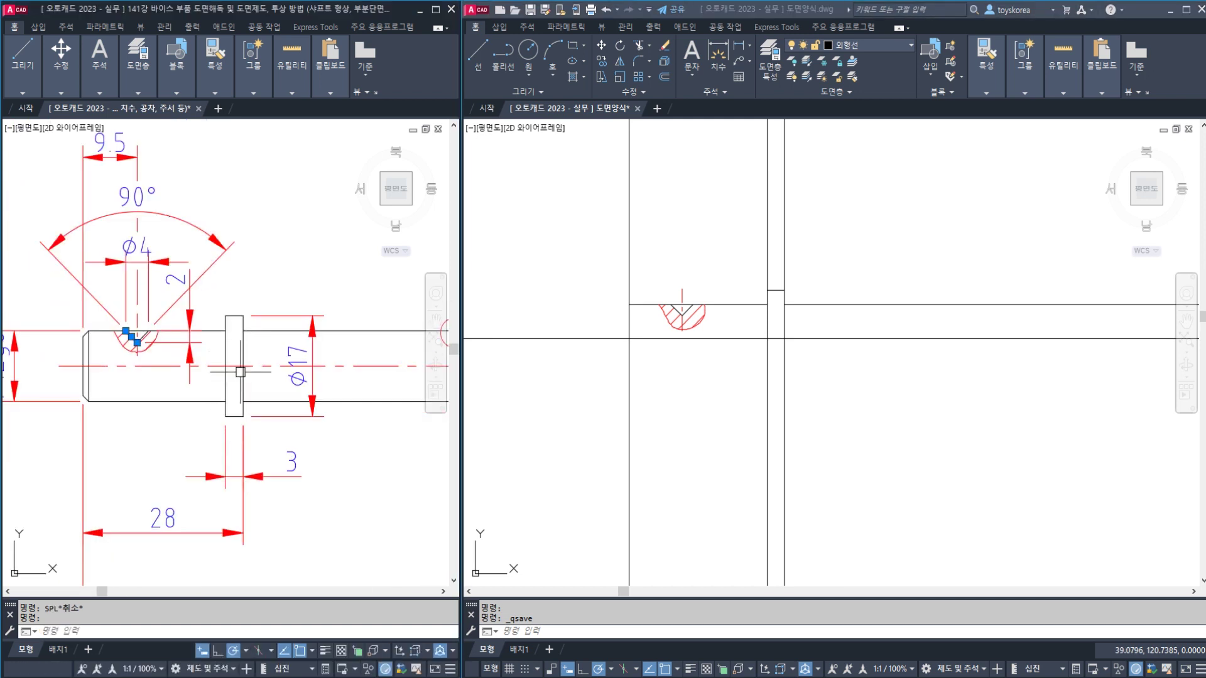
scroll(225, 387, "down", 2)
middle_click_drag(312, 412, 75, 407)
middle_click_drag(251, 417, 169, 412)
left_click(681, 381)
key("Escape")
middle_click_drag(841, 341, 721, 341)
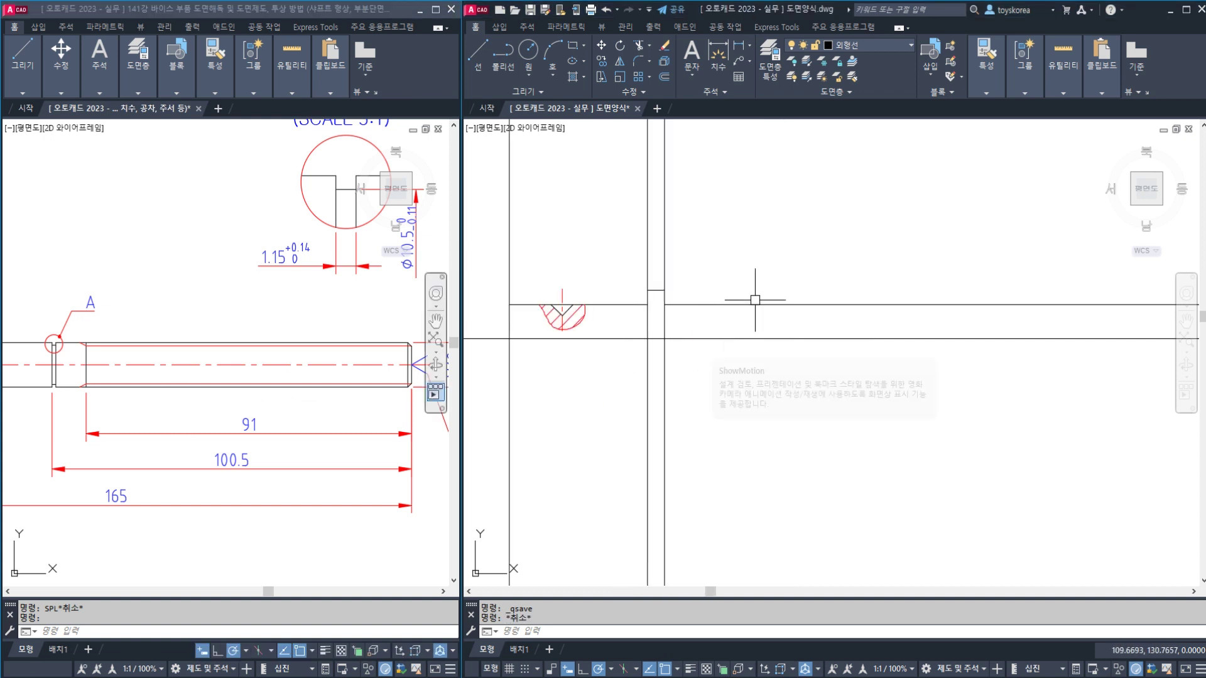
scroll(726, 326, "down", 2)
mouse_move(1052, 347)
middle_mouse_down()
mouse_move(858, 343)
mouse_move(844, 318)
middle_mouse_up()
left_click(946, 339)
left_click(928, 333)
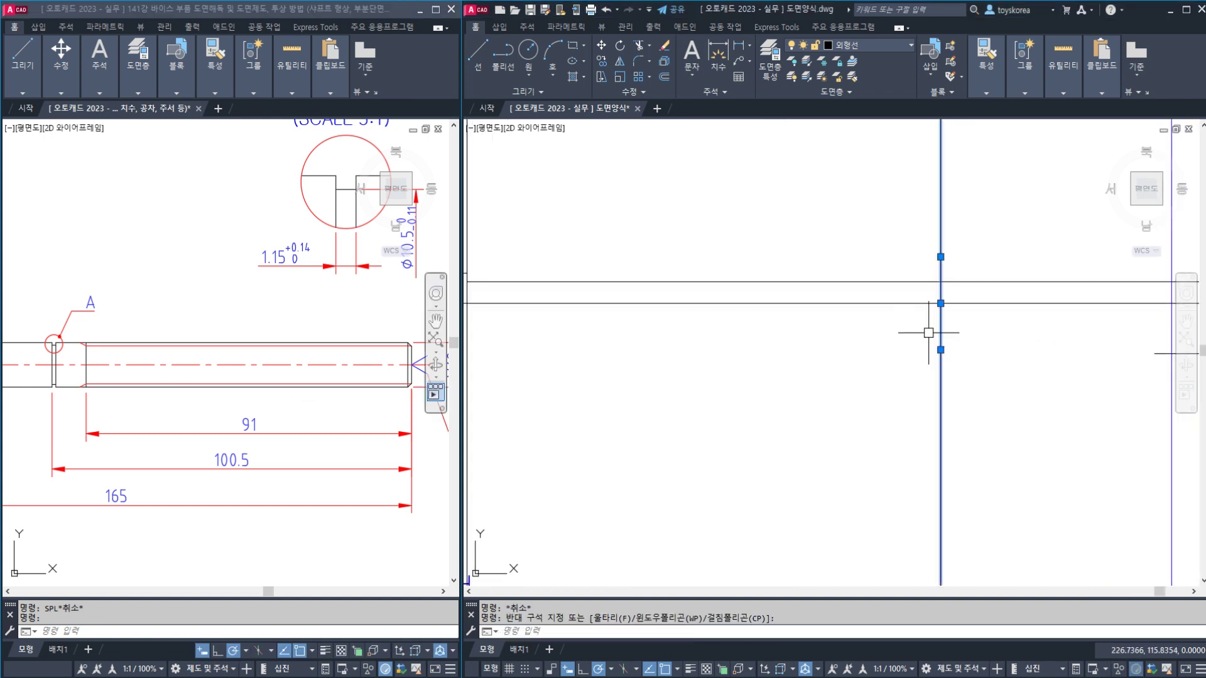
key("Escape")
left_click(165, 448)
key("Escape")
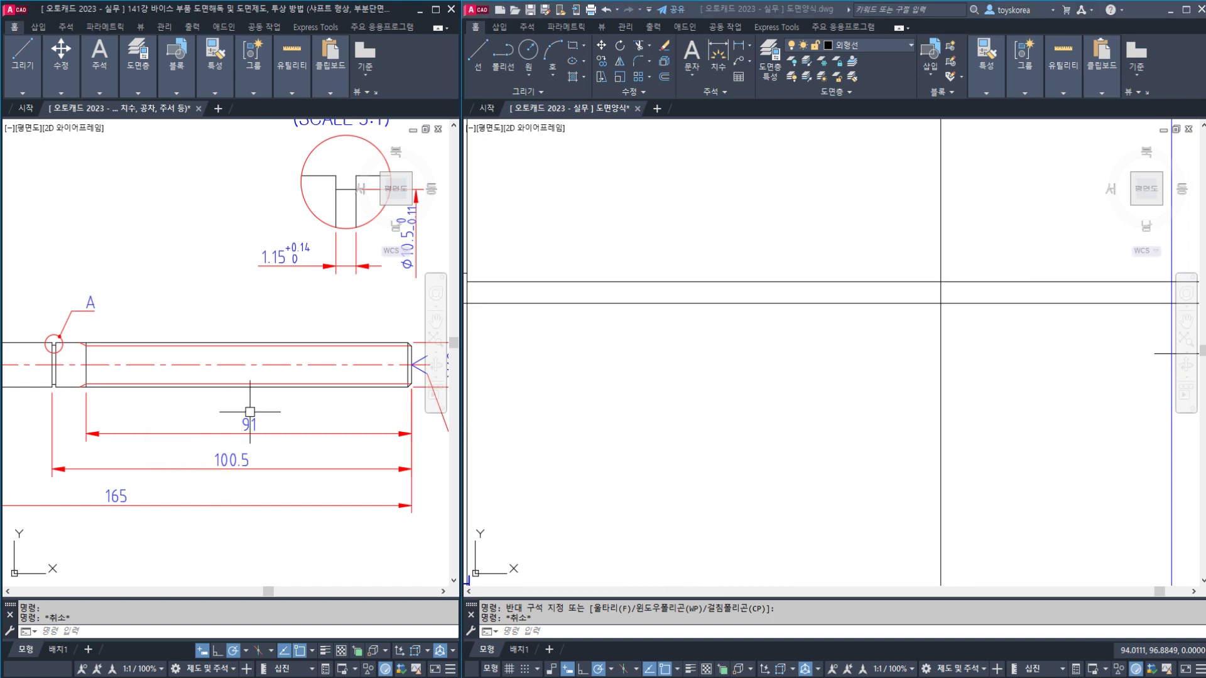
Offset the shaft's end line 91 mm toward the collar to mark the start of the threaded section
left_click(829, 350)
key("Escape")
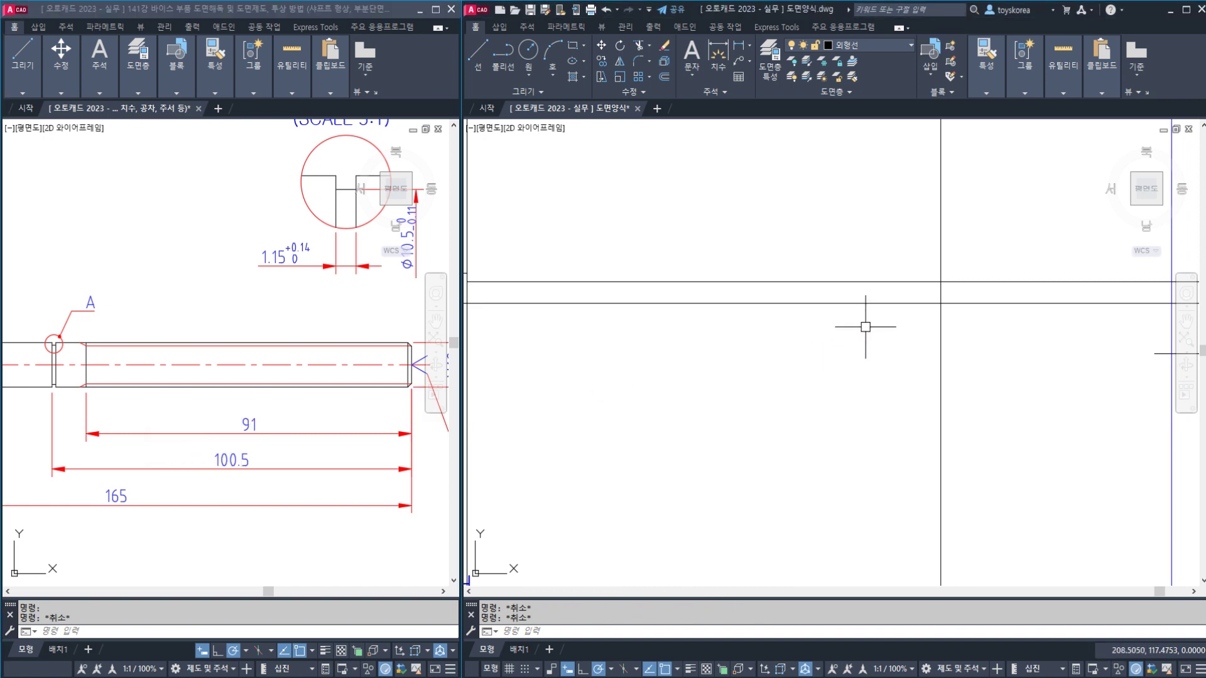
type("o")
key("Return")
type("91")
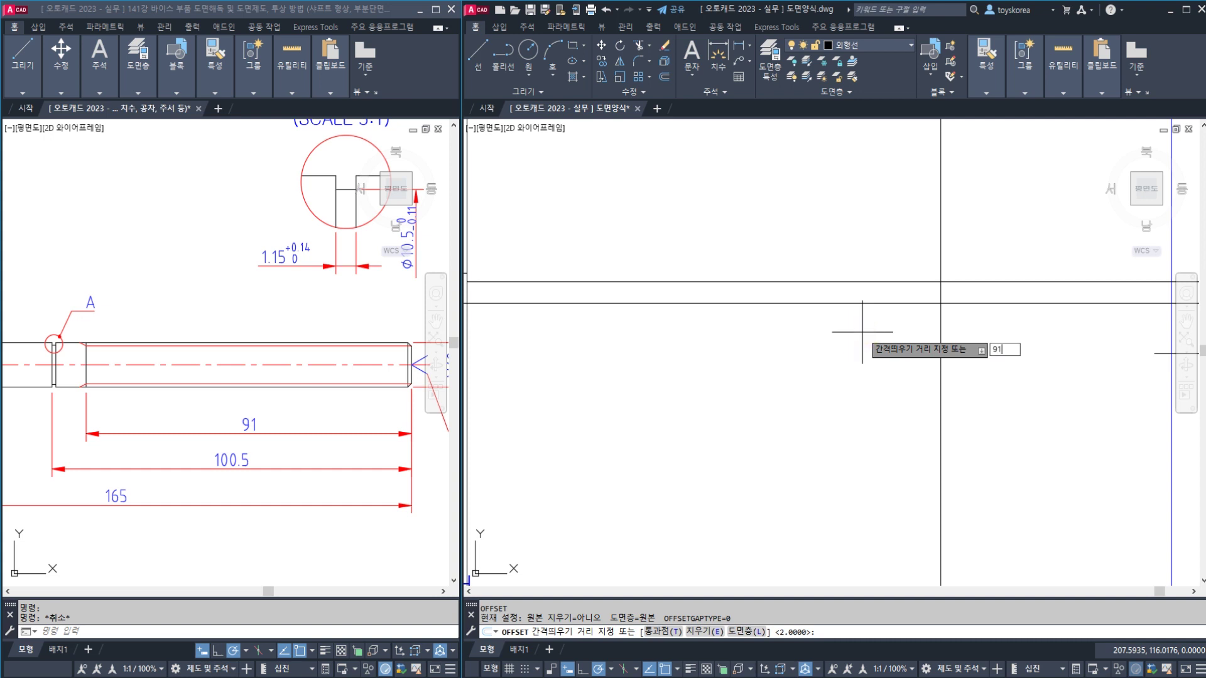
key("Return")
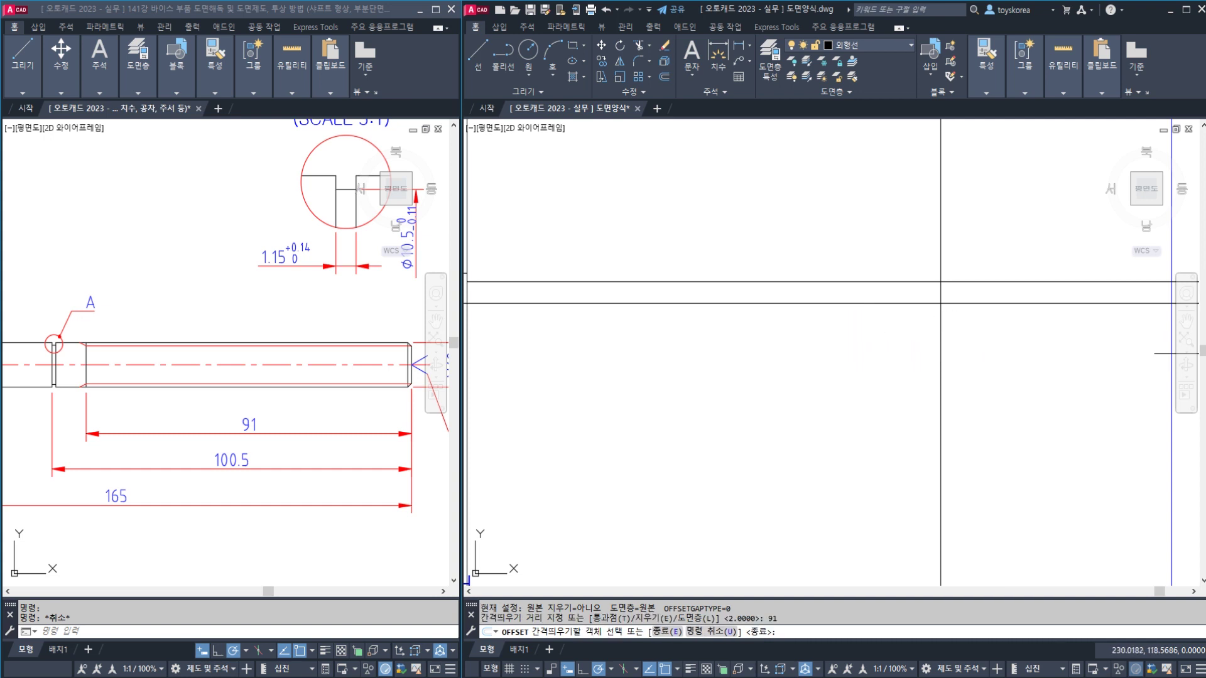
left_click(940, 320)
left_click(776, 336)
key("Escape")
Finish the 91 mm offset copy on the collar side and highlight both vertical boundary lines of the threaded section in the template drawing
left_click(674, 356)
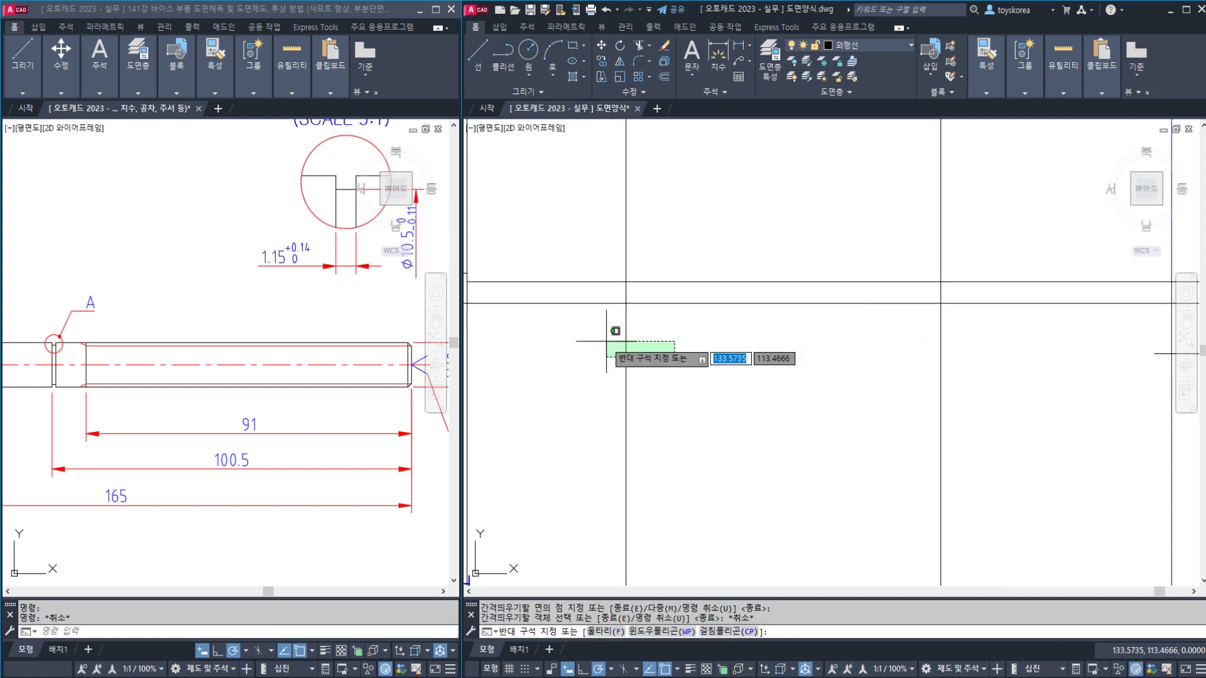
left_click(605, 341)
key("Escape")
left_click(978, 373)
left_click(871, 358)
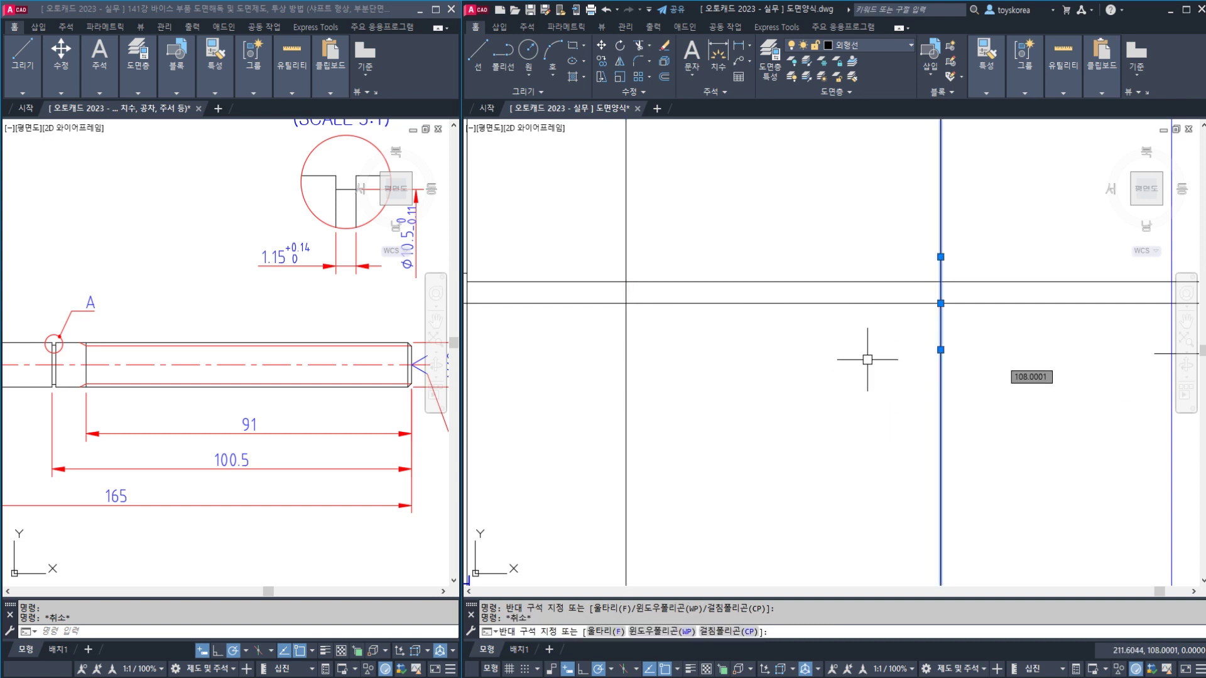
left_click(751, 370)
left_click(611, 351)
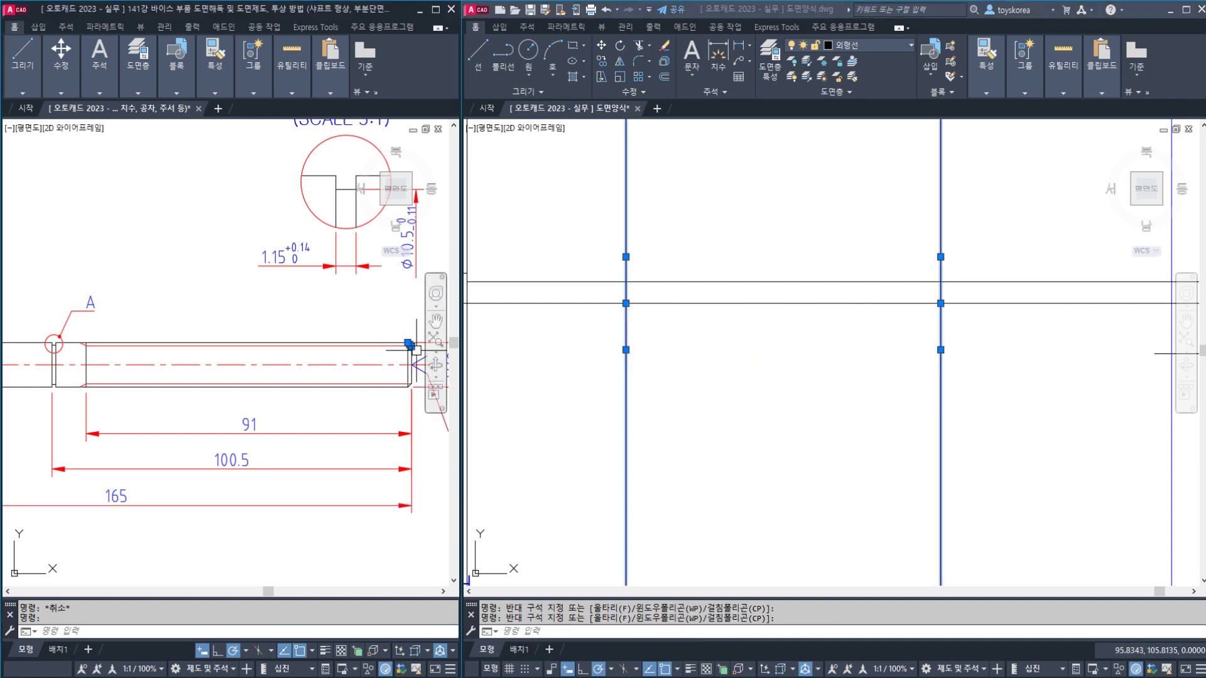
Examine the full-thread section marked by the 91 mm dimension in the reference drawing, including its two boundary lines
key("Escape")
scroll(355, 358, "up", 2)
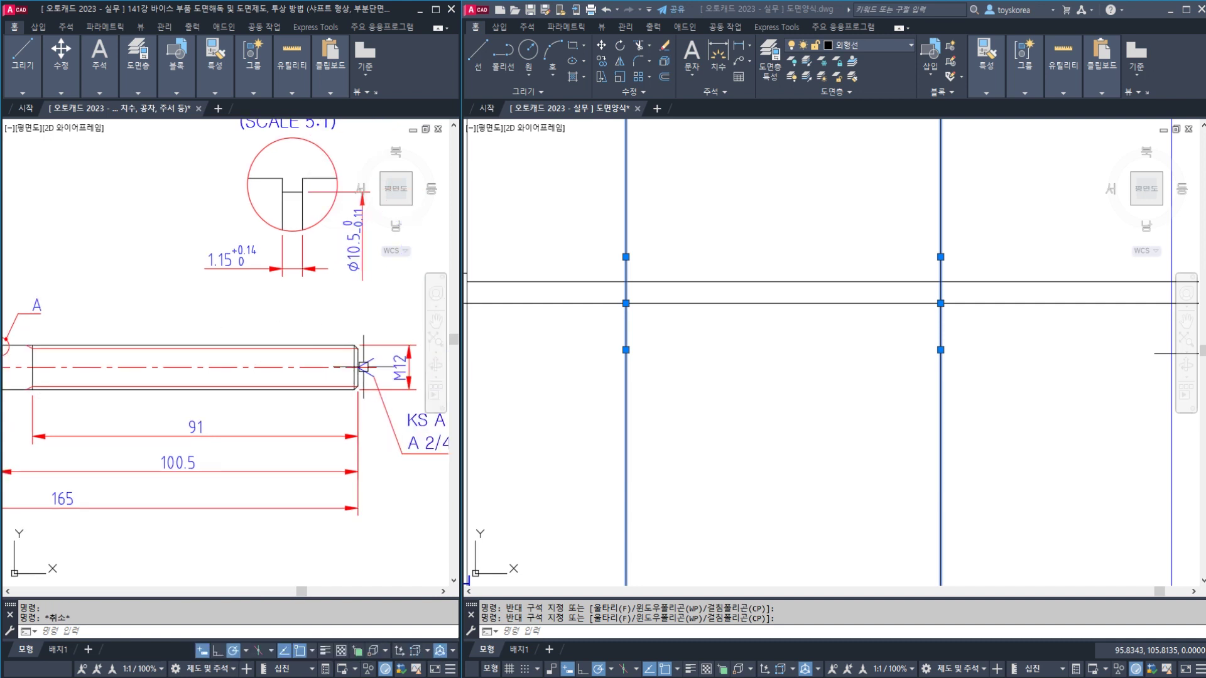
scroll(358, 357, "down", 2)
scroll(161, 342, "up", 3)
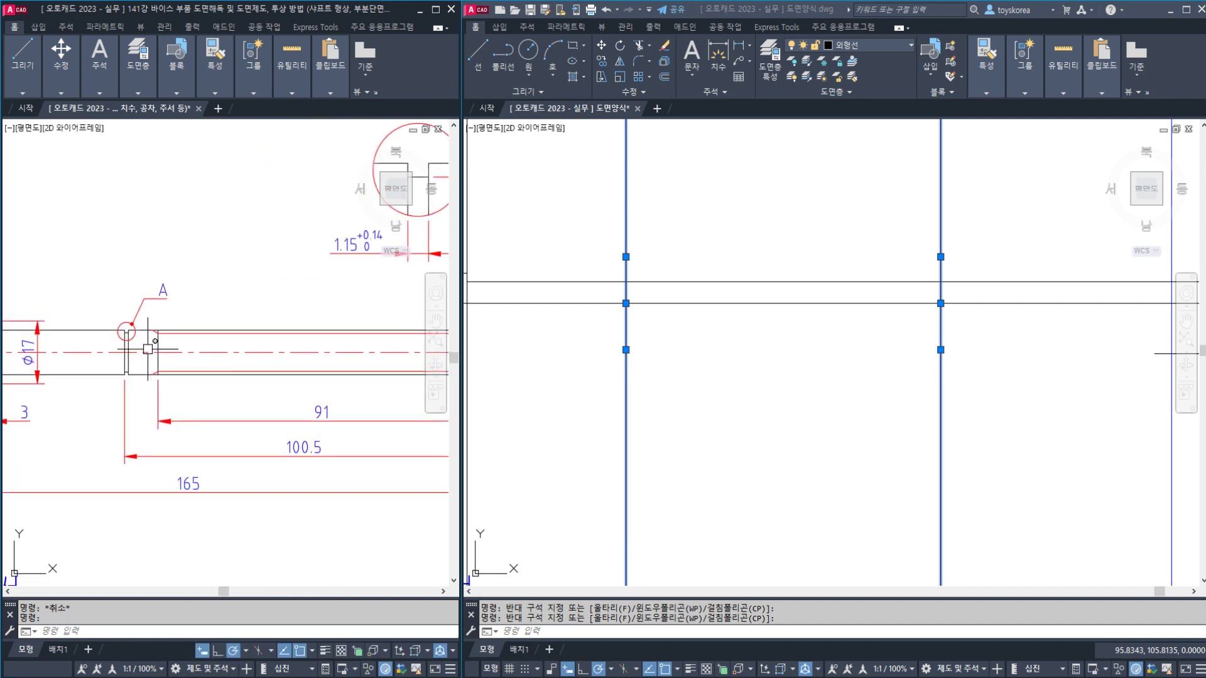
scroll(163, 339, "down", 2)
middle_click_drag(243, 382, 140, 391)
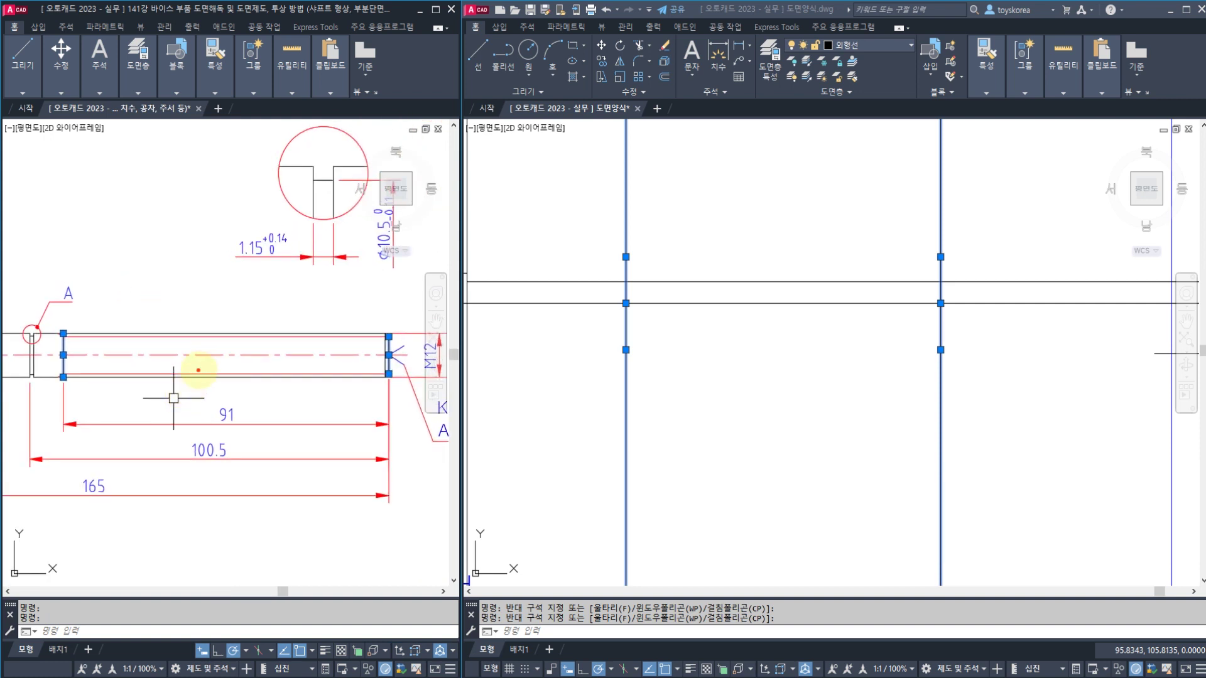
mouse_move(198, 370)
left_mouse_down()
mouse_move(182, 343)
mouse_move(201, 370)
left_mouse_up()
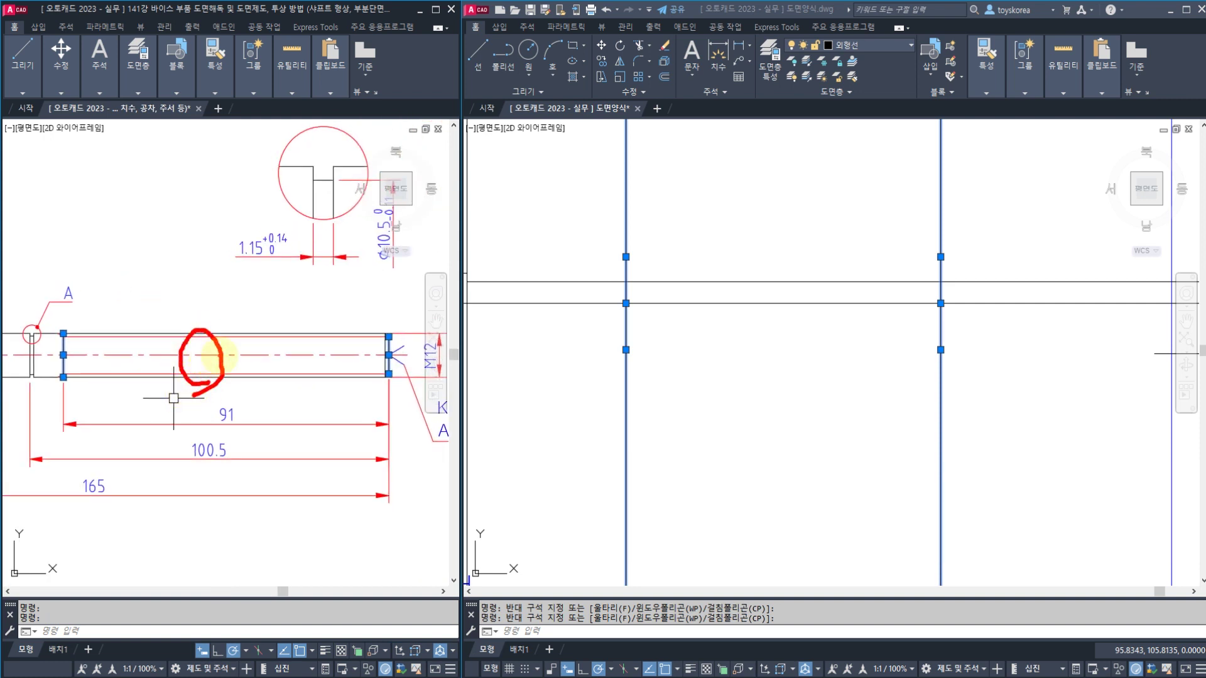
mouse_move(263, 308)
left_mouse_down()
mouse_move(284, 290)
mouse_move(287, 331)
left_mouse_up()
left_click(300, 286)
mouse_move(301, 286)
left_mouse_down()
mouse_move(327, 314)
mouse_move(339, 295)
mouse_move(371, 317)
mouse_move(388, 287)
mouse_move(423, 309)
left_mouse_up()
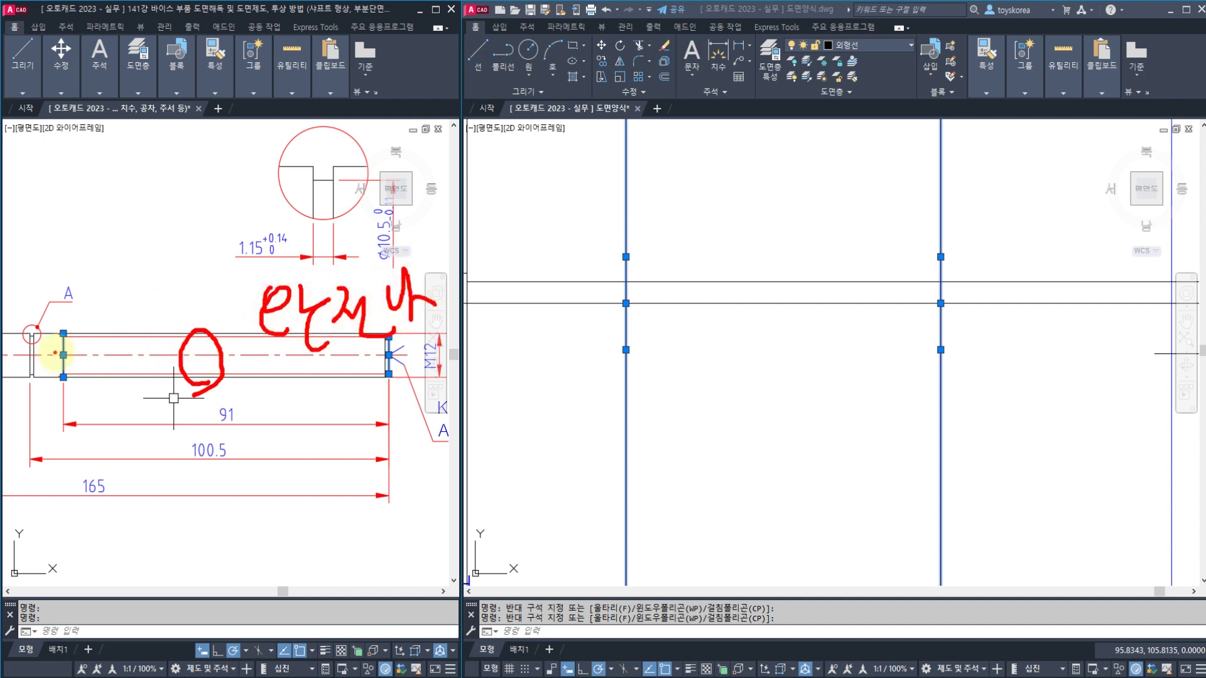
key("Escape")
key("Escape")
key("Escape")
Measure the horizontal length of the slanted thread run-out beside the 91 mm section in the reference drawing with a linear dimension
scroll(38, 349, "up", 6)
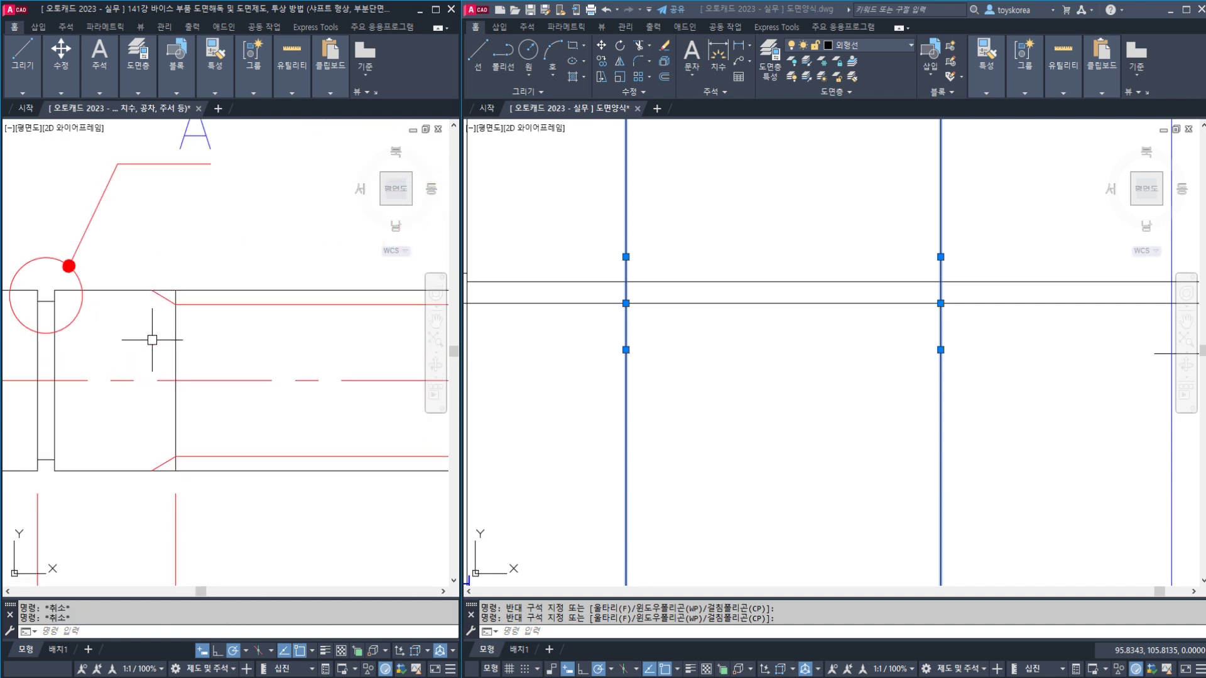
scroll(149, 313, "down", 2)
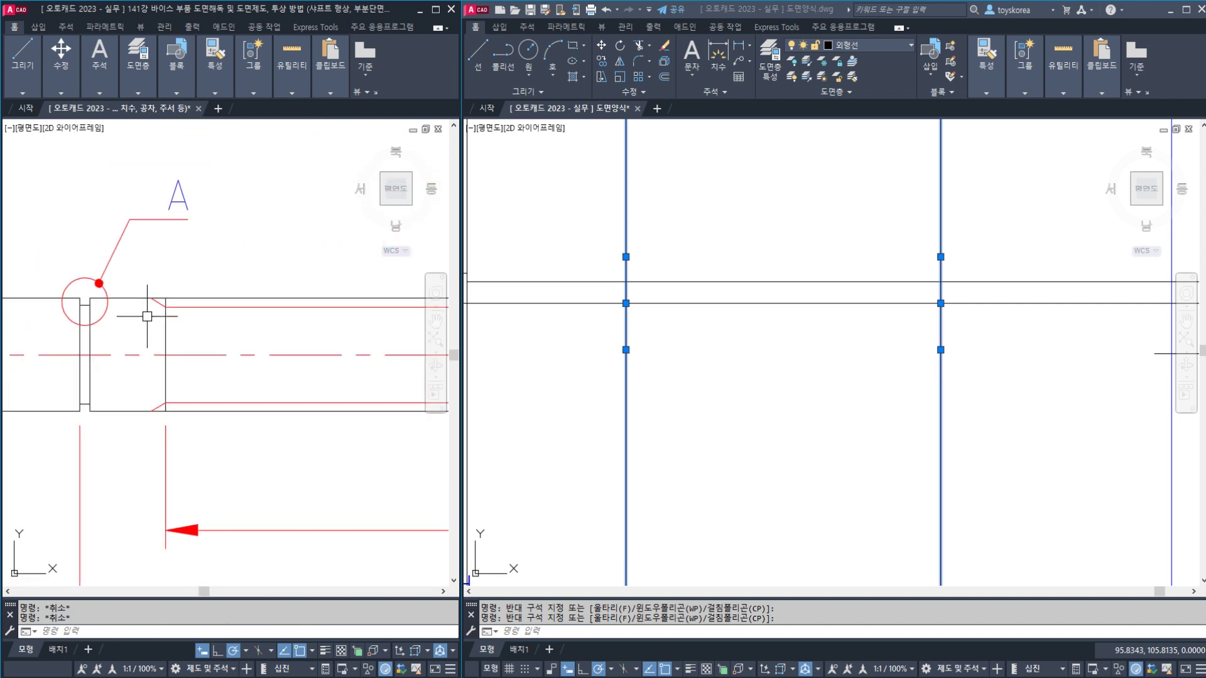
scroll(163, 329, "down", 4)
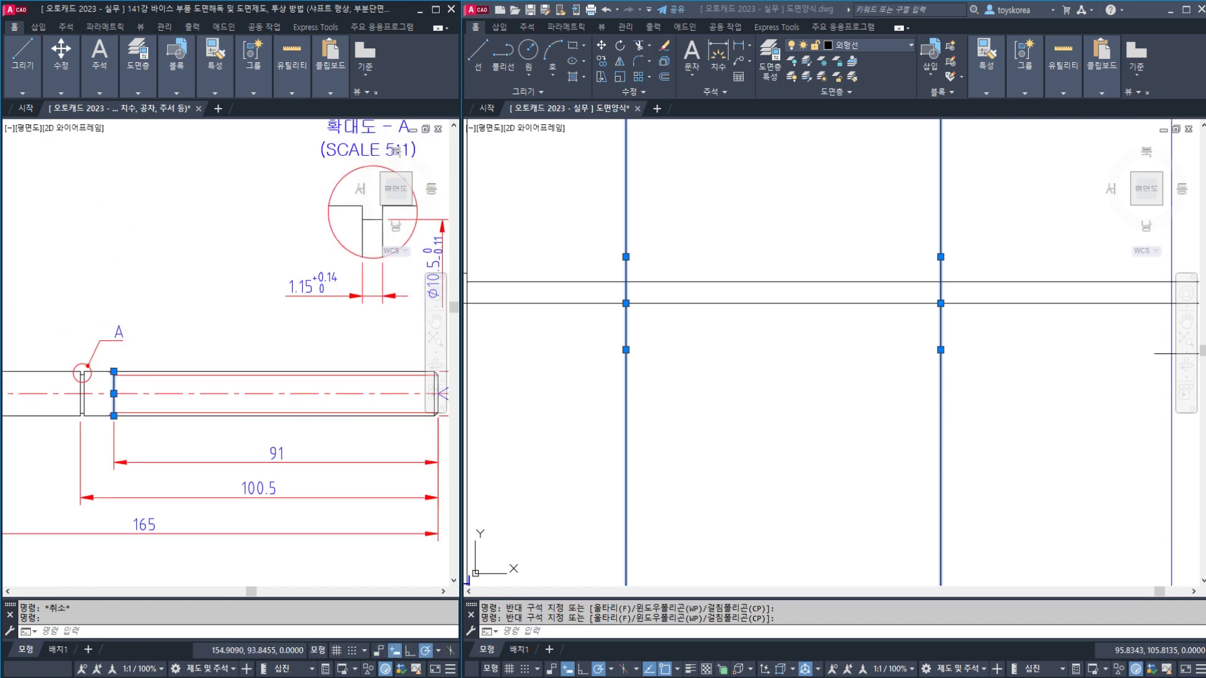
left_click(237, 460)
key("Escape")
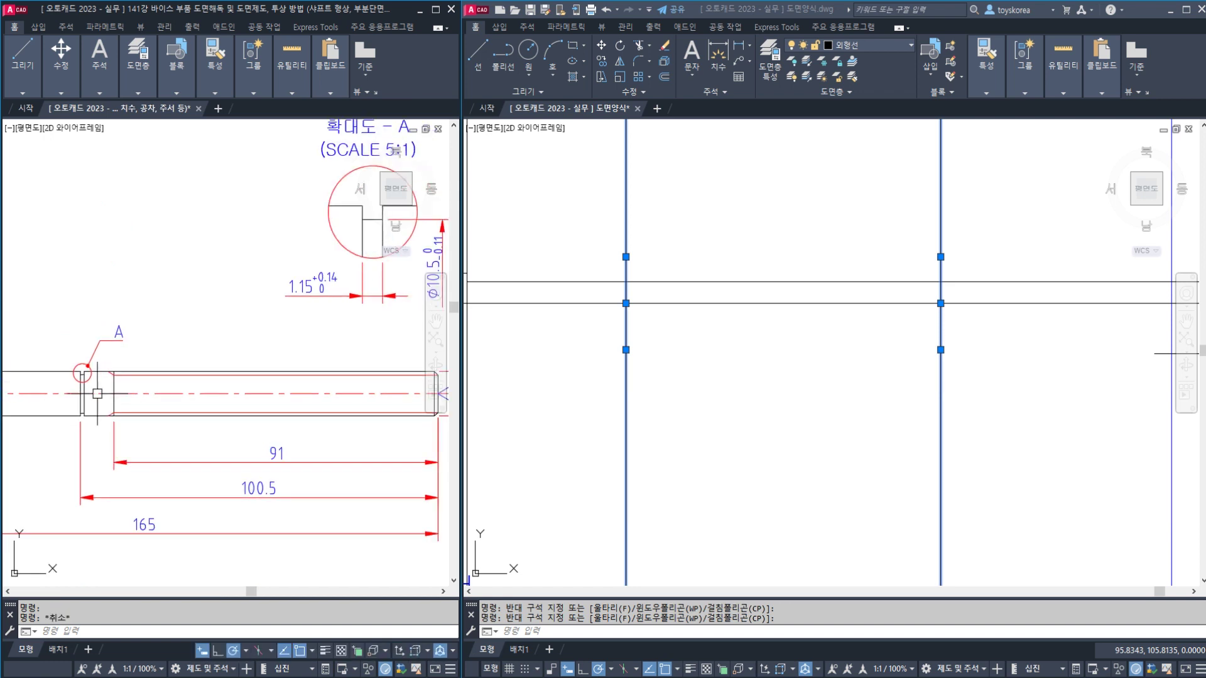
scroll(120, 427, "up", 4)
type("dli")
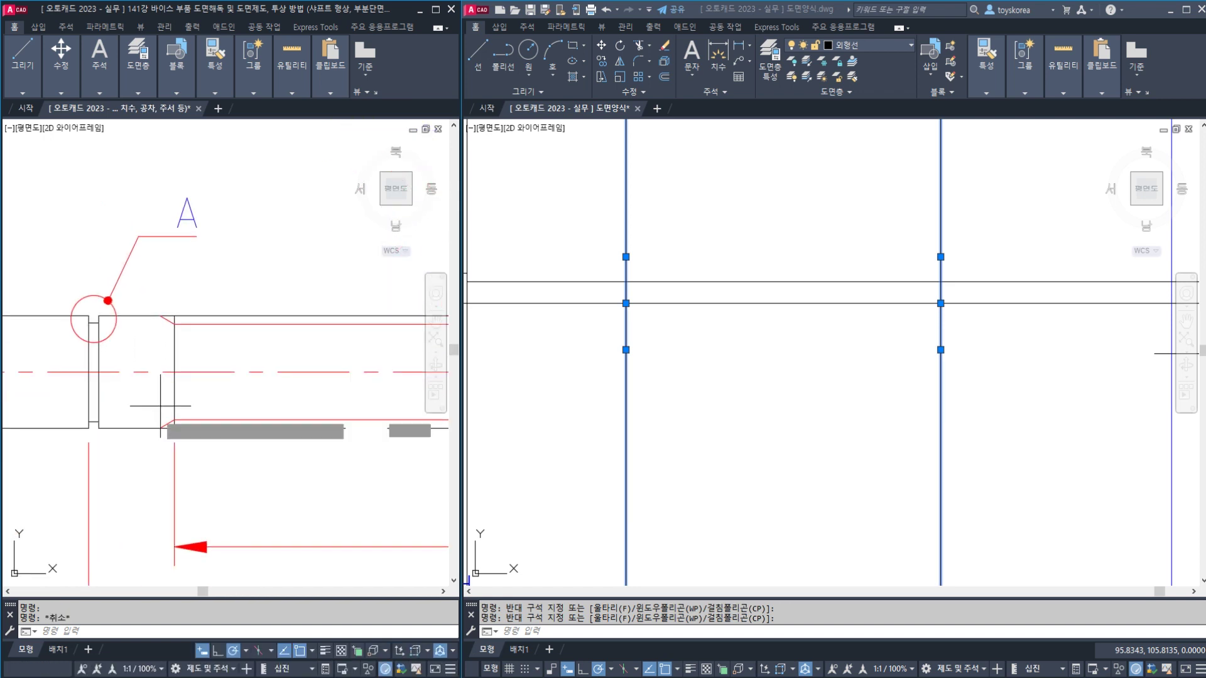
key("Return")
left_click(161, 428)
left_click(313, 445)
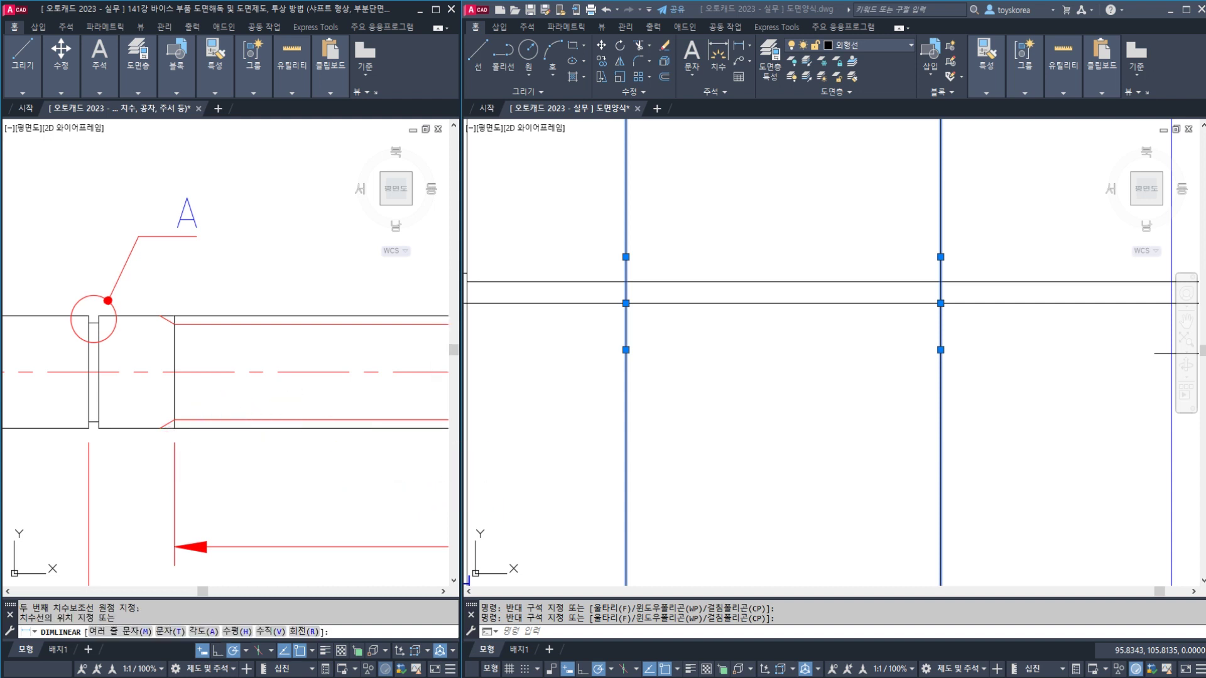
key("Escape")
key("Escape")
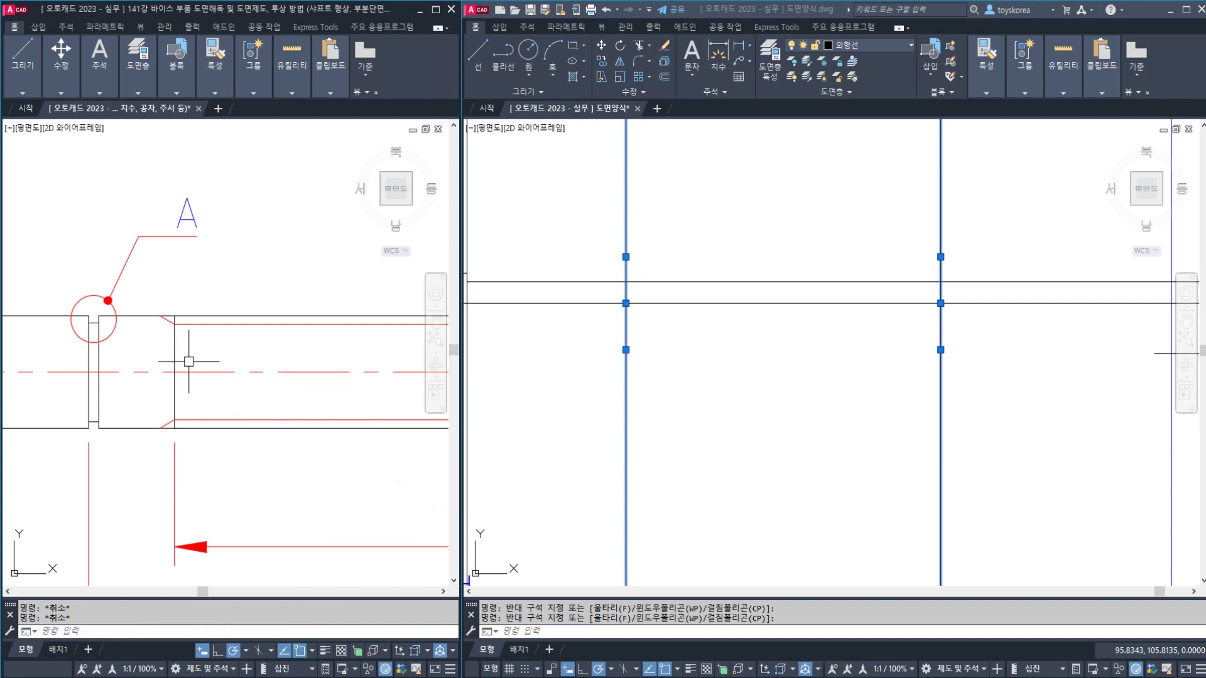
Examine the thread's outer outline, boundary line, thin root line and slanted run-out line in the reference drawing
mouse_move(186, 463)
left_mouse_down()
mouse_move(143, 434)
mouse_move(183, 302)
mouse_move(165, 466)
left_mouse_up()
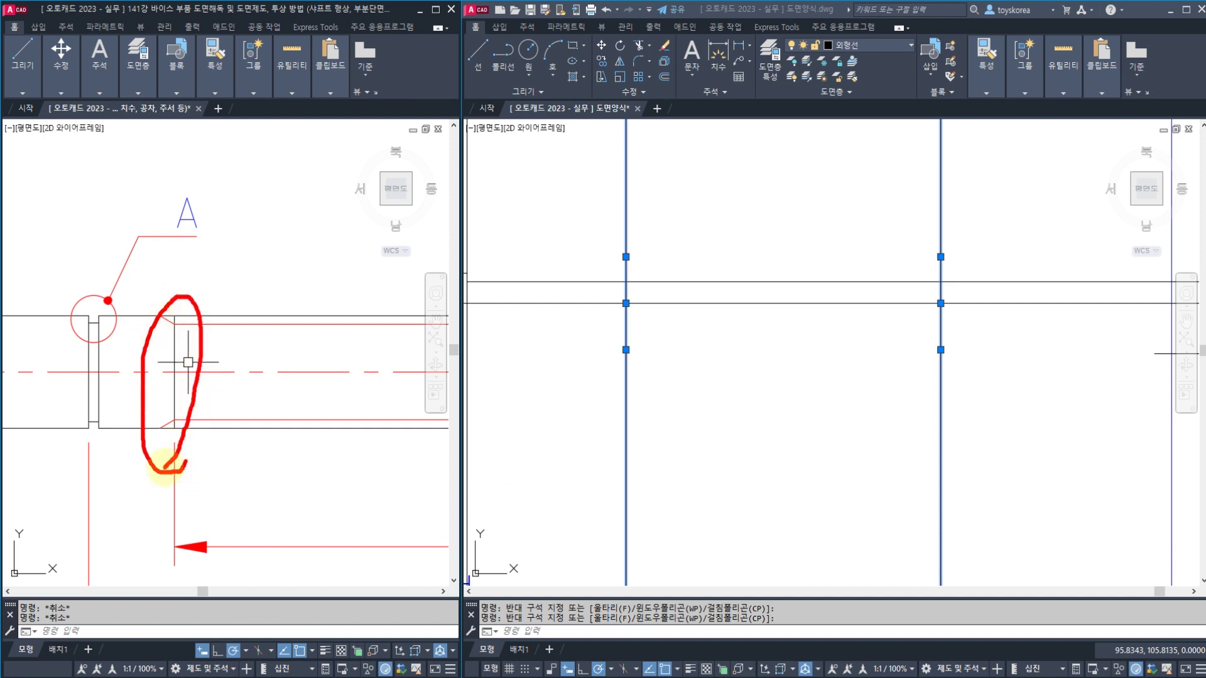
scroll(167, 318, "up", 2)
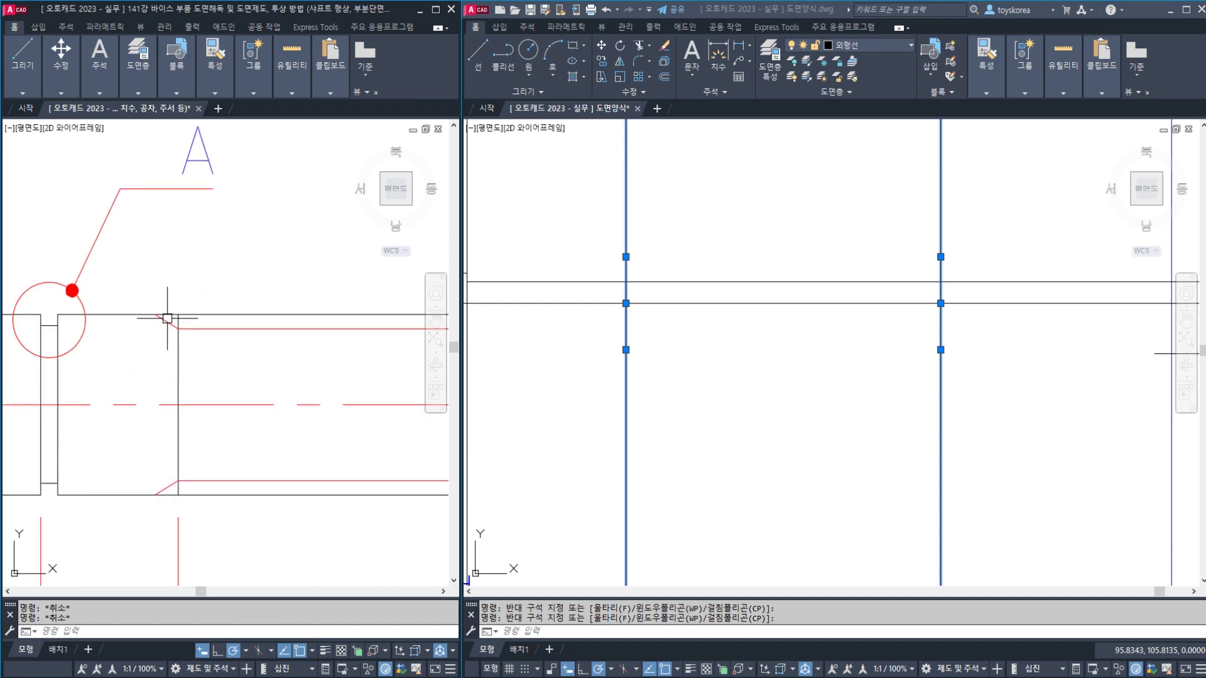
scroll(169, 327, "up", 2)
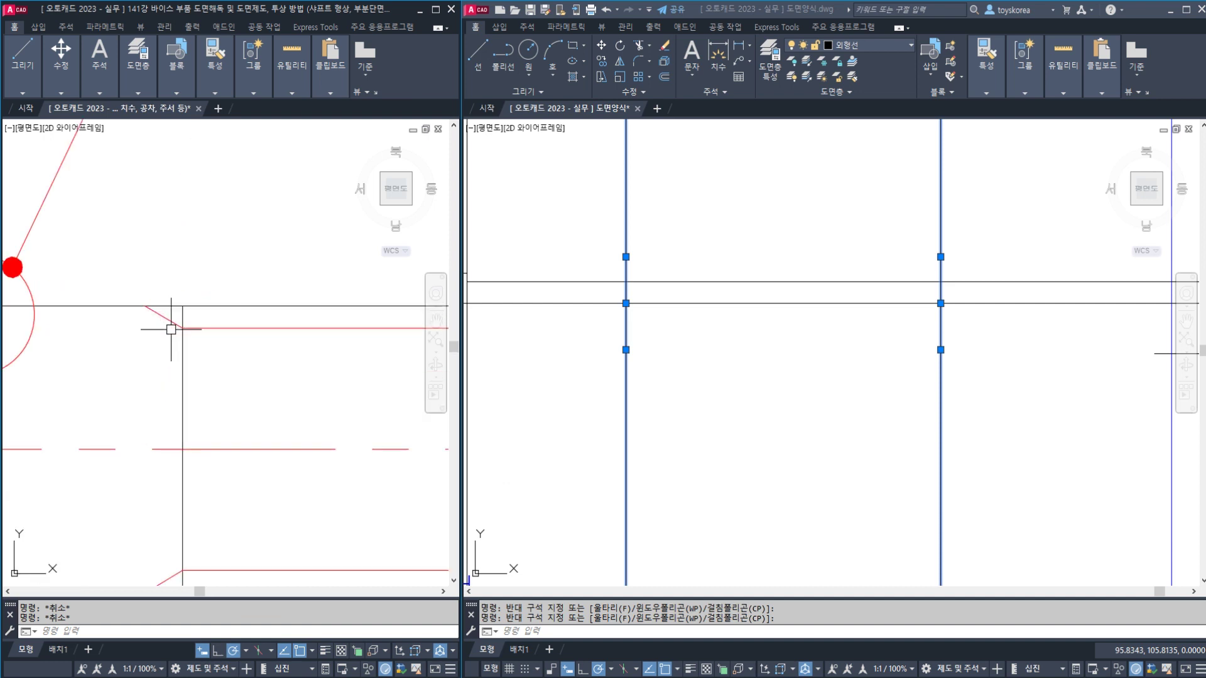
left_click(220, 306)
left_click(215, 328)
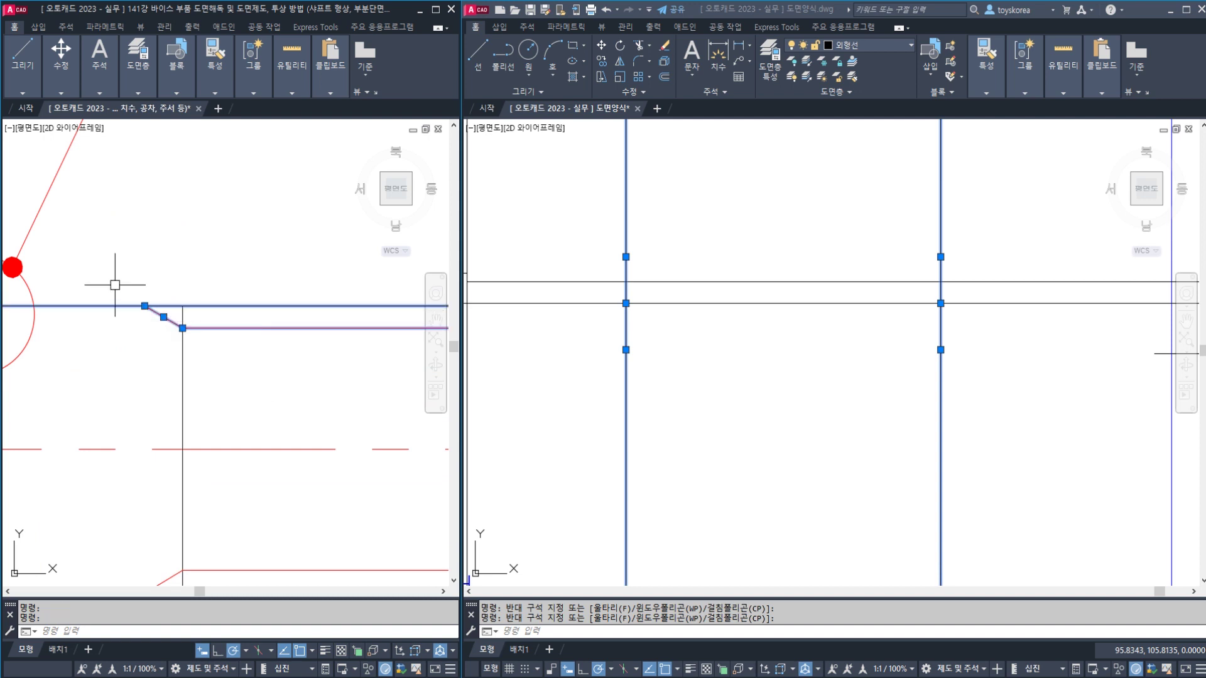
key("Escape")
key("Escape")
scroll(180, 350, "down", 3)
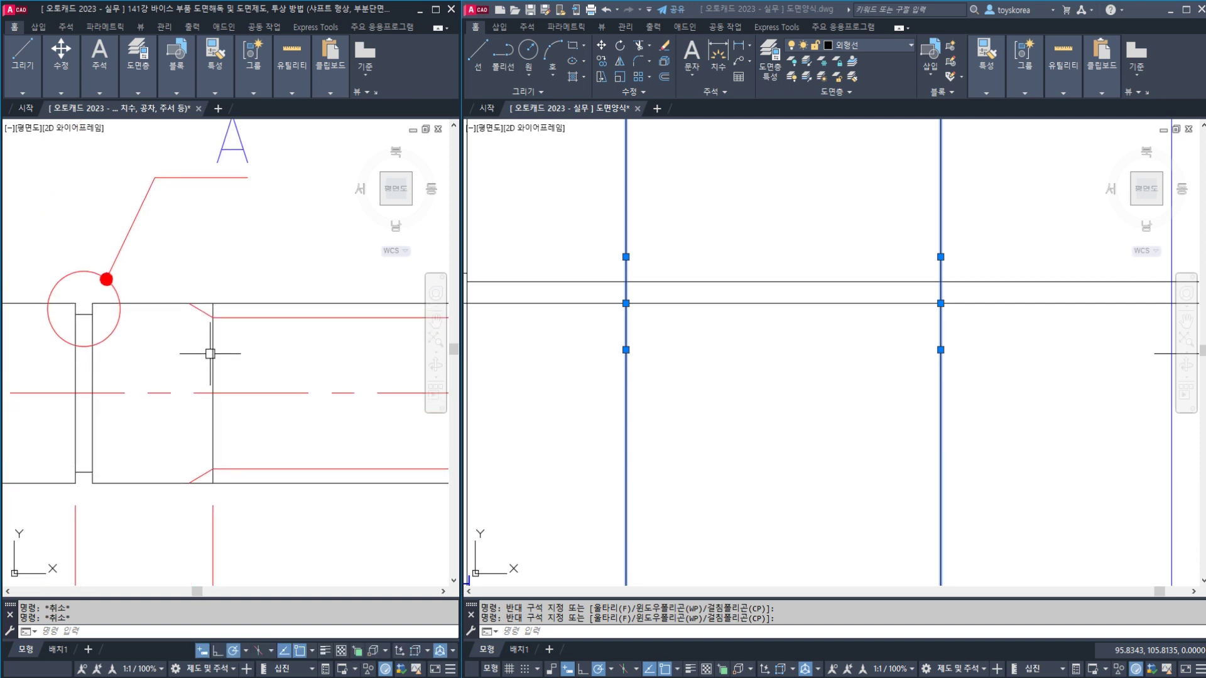
key("Escape")
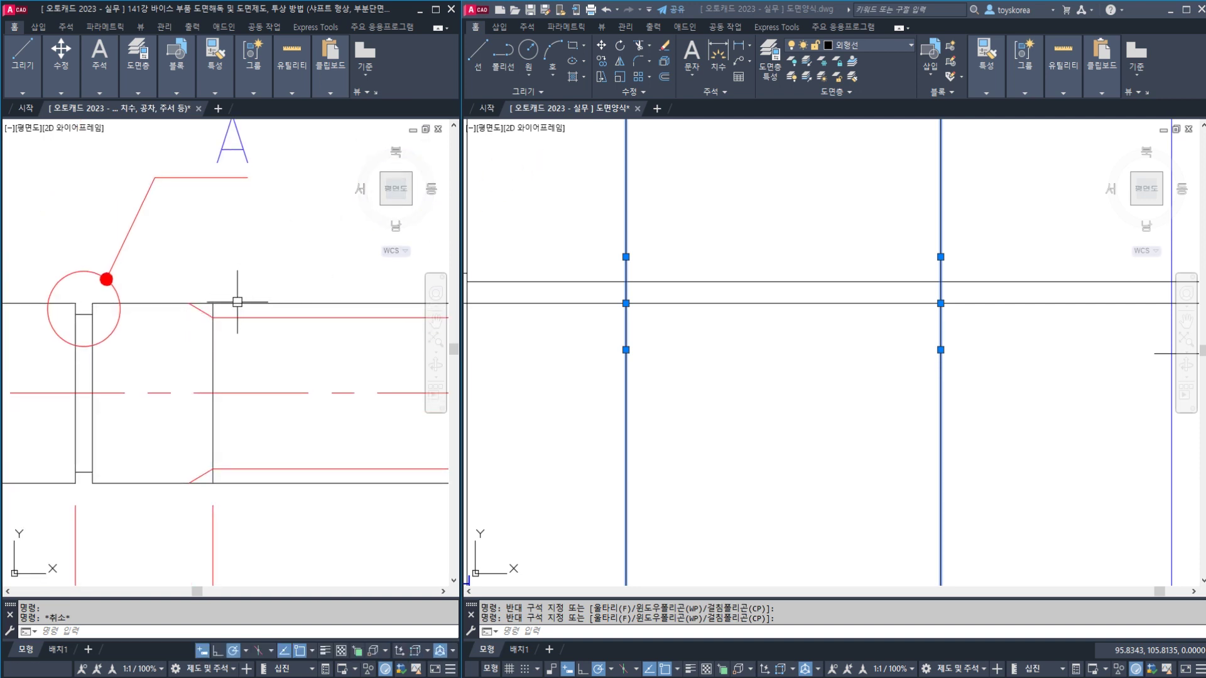
left_click(238, 303)
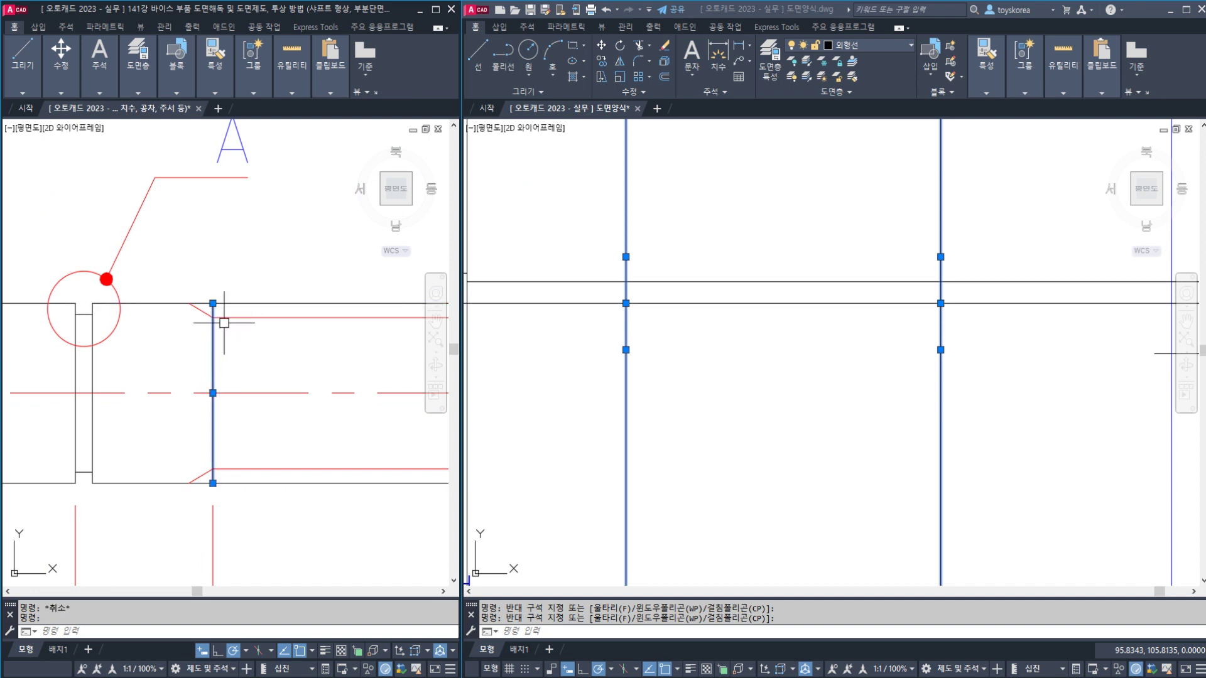
key("Escape")
left_click(232, 318)
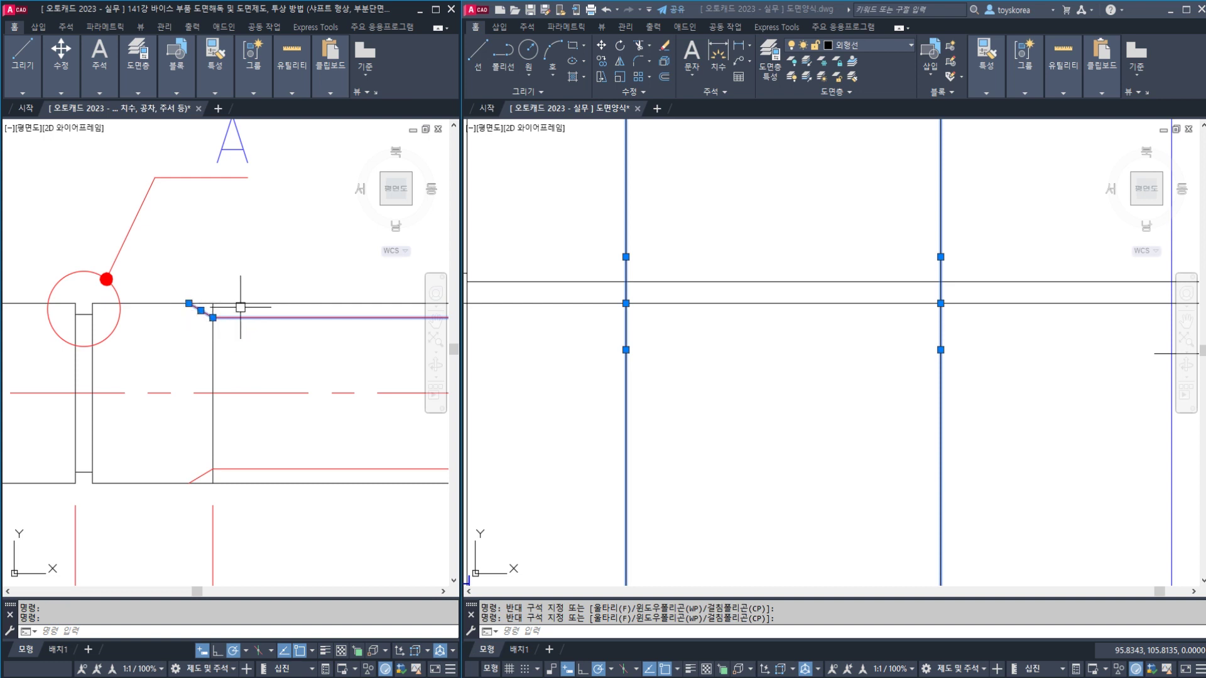
key("Escape")
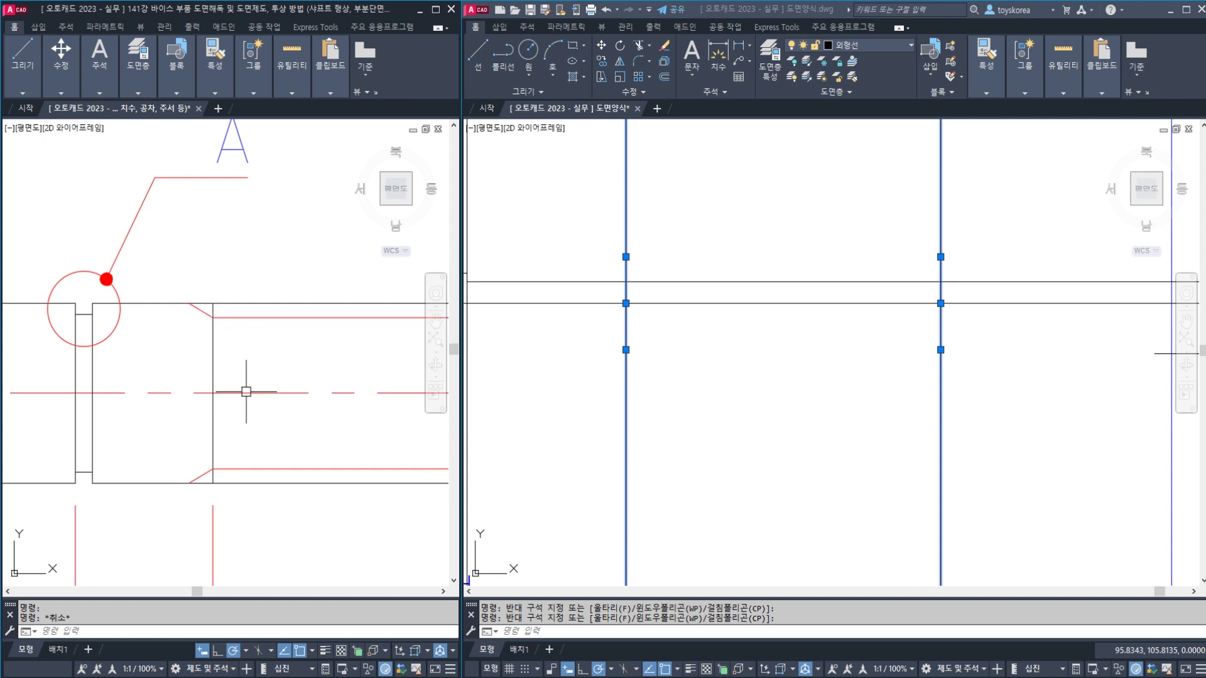
Temporarily display lineweights in the reference drawing to compare the thick thread outlines with the thin root and run-out lines
left_click(325, 651)
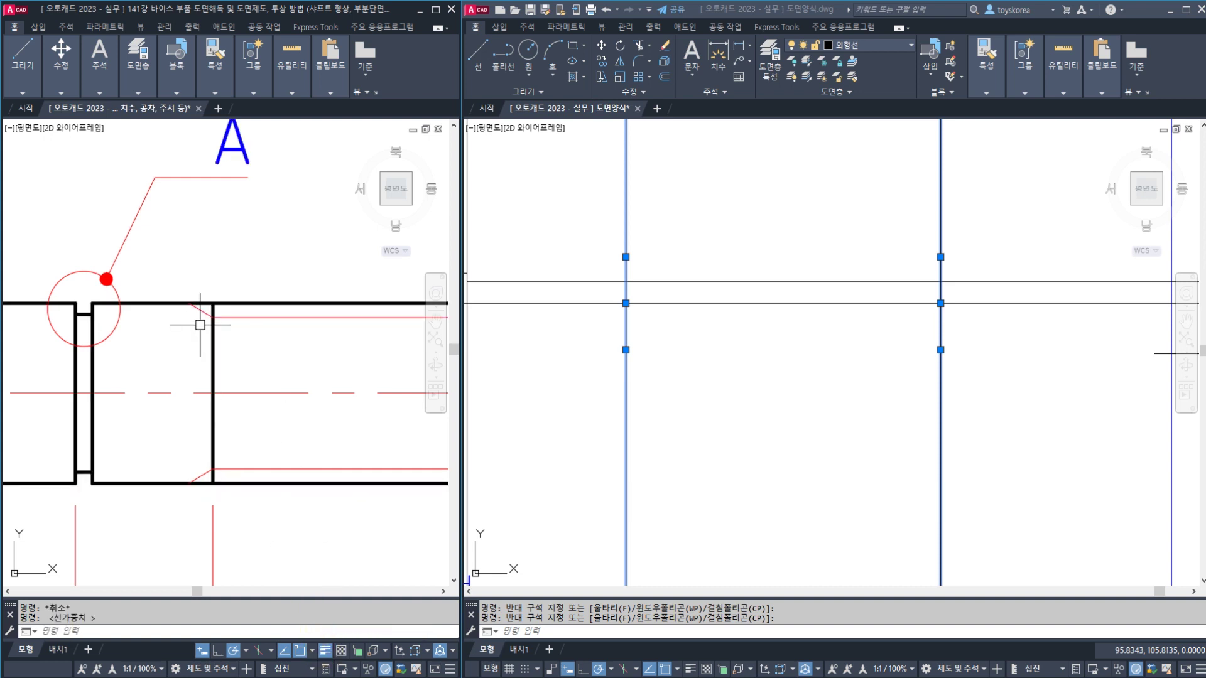
scroll(204, 365, "up", 2)
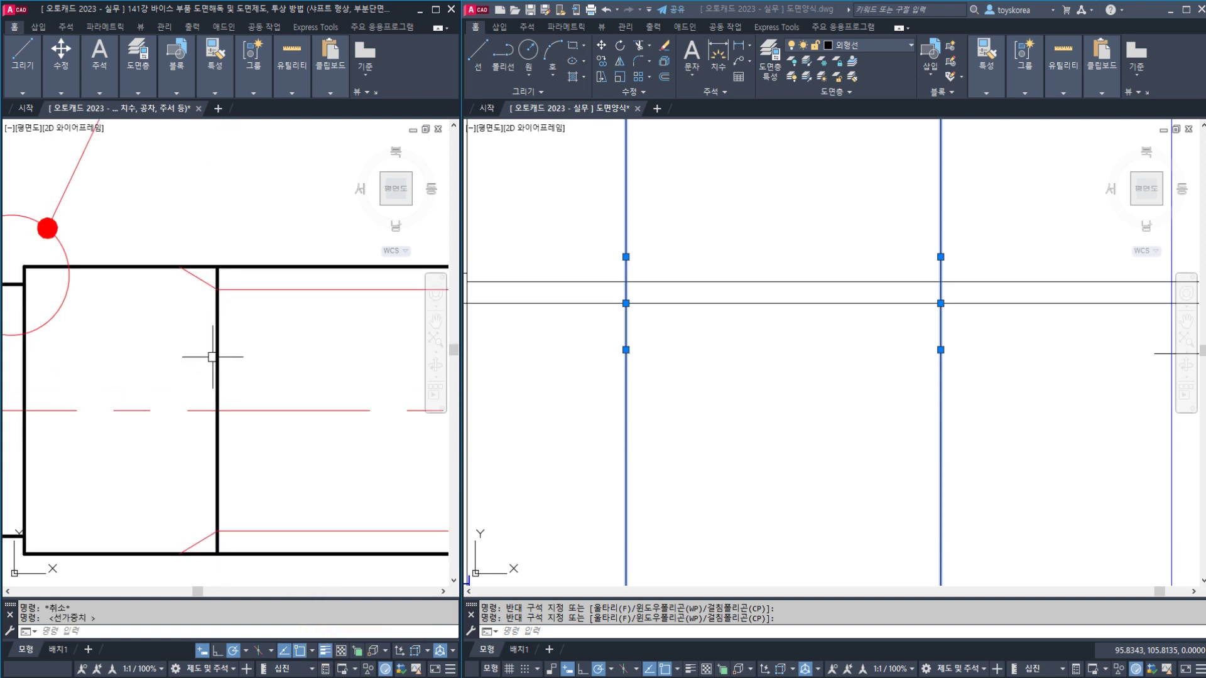
left_click(216, 349)
key("Escape")
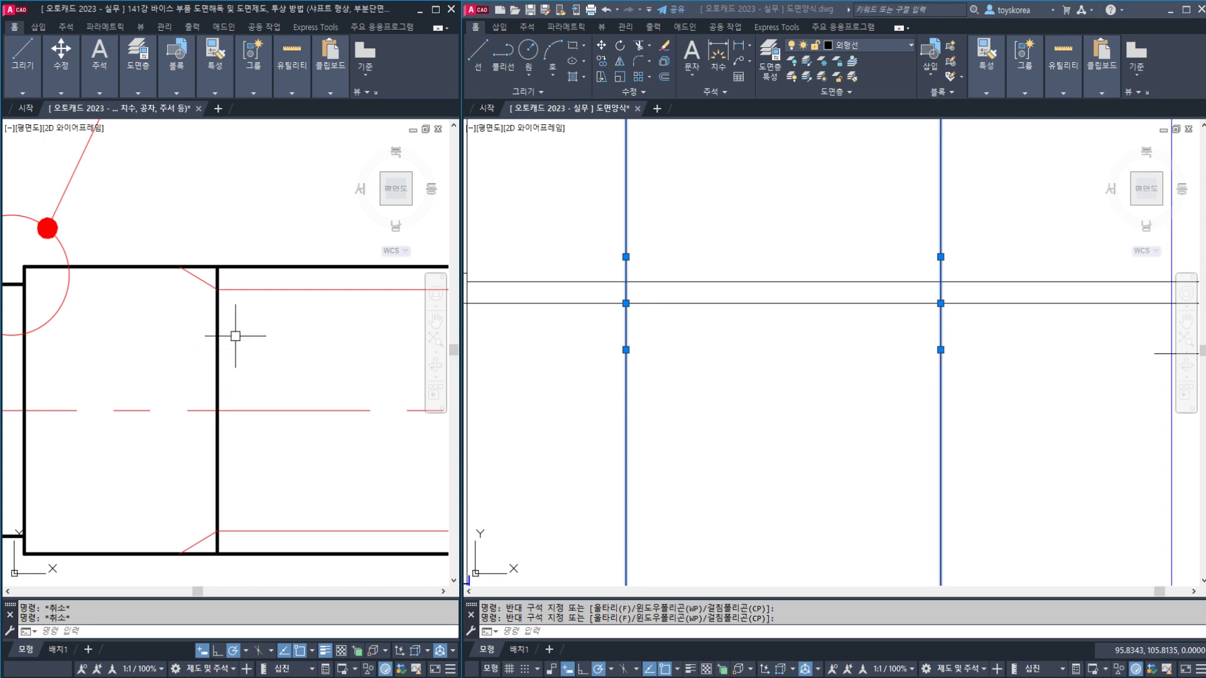
scroll(248, 339, "down", 2)
left_click(324, 651)
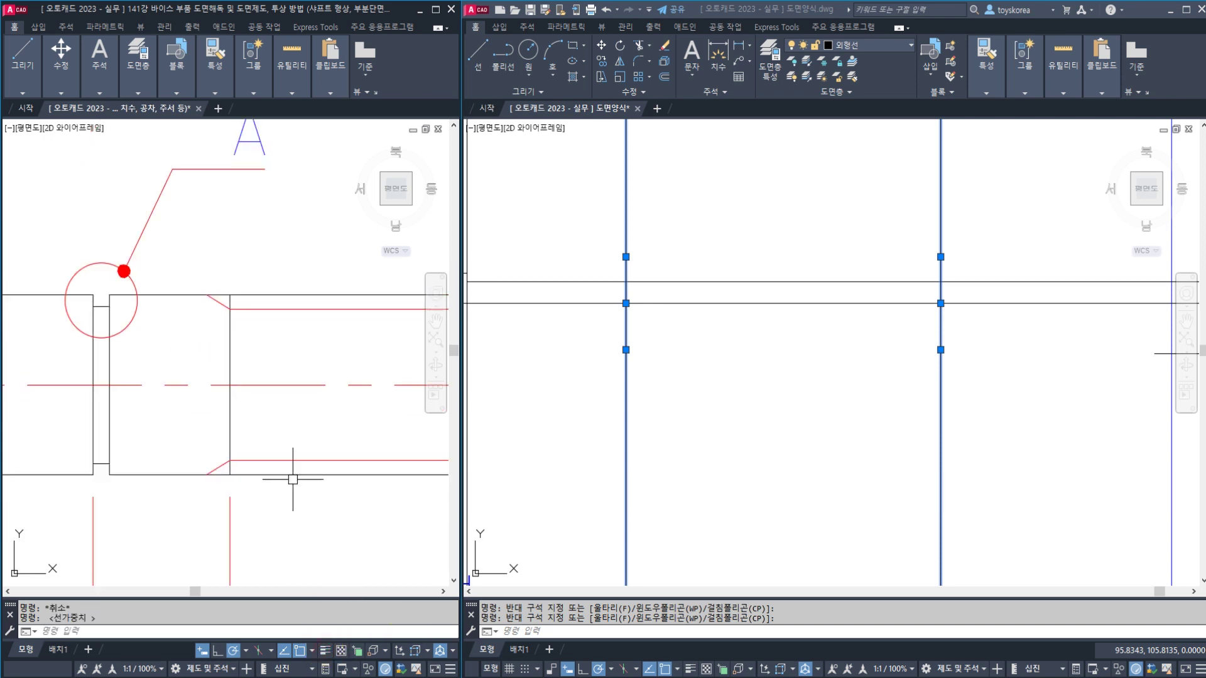
scroll(229, 352, "down", 2)
scroll(230, 358, "down", 2)
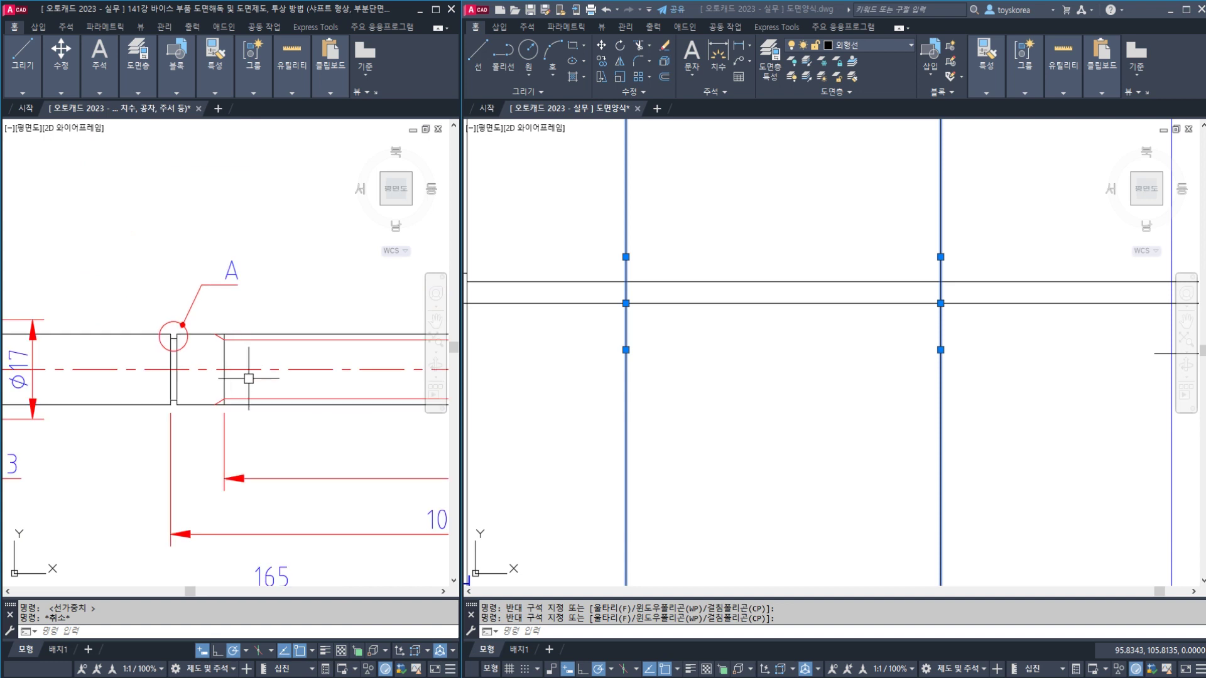
key("Escape")
Locate and inspect the offset boundary line of the threaded section in the template drawing
left_click(796, 324)
key("Escape")
scroll(796, 326, "down", 3)
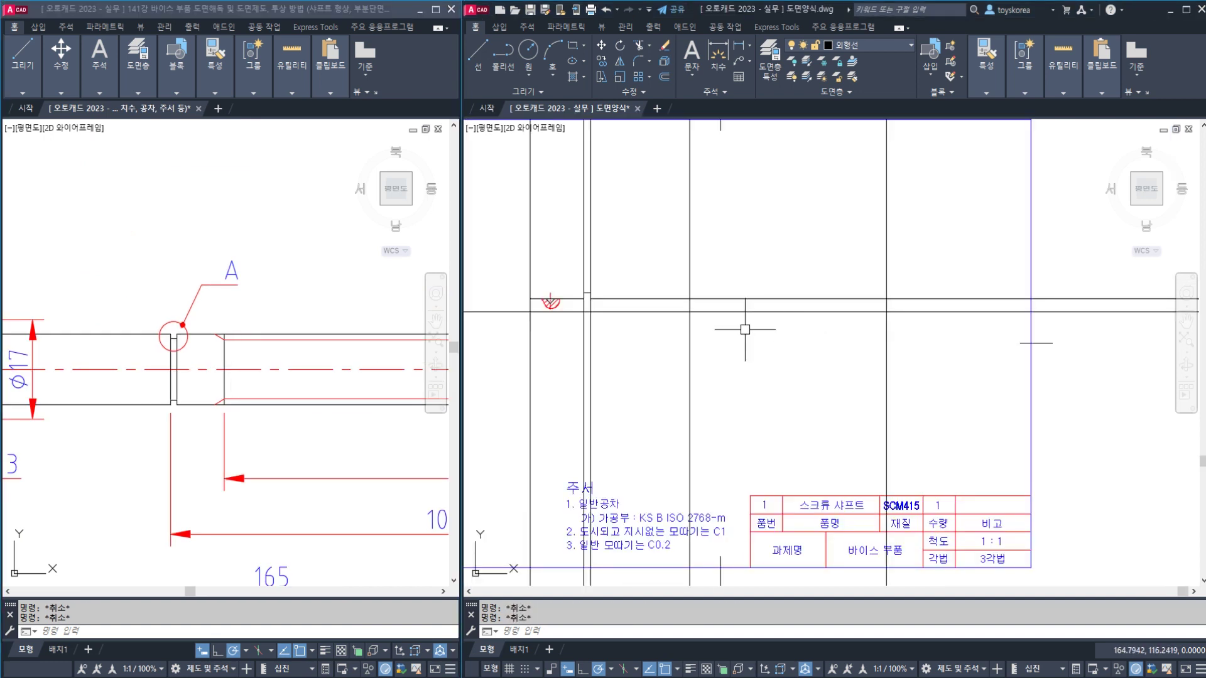
scroll(743, 329, "up", 2)
left_click(655, 266)
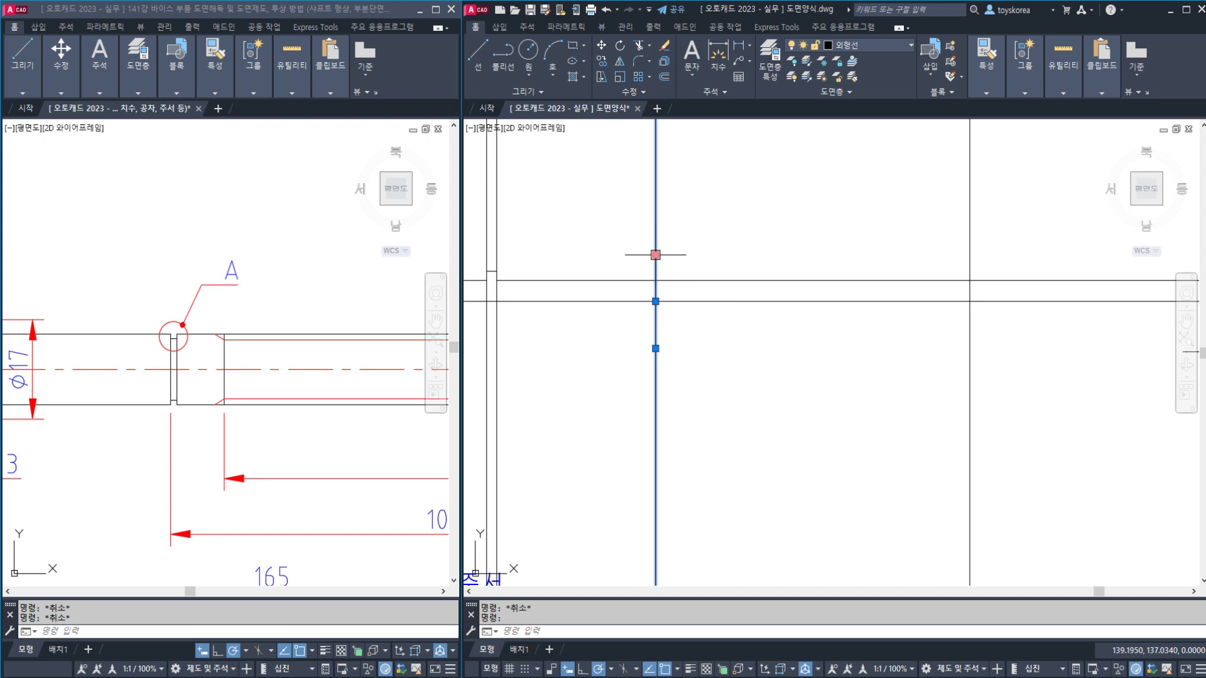
key("Escape")
middle_click_drag(682, 307, 667, 309)
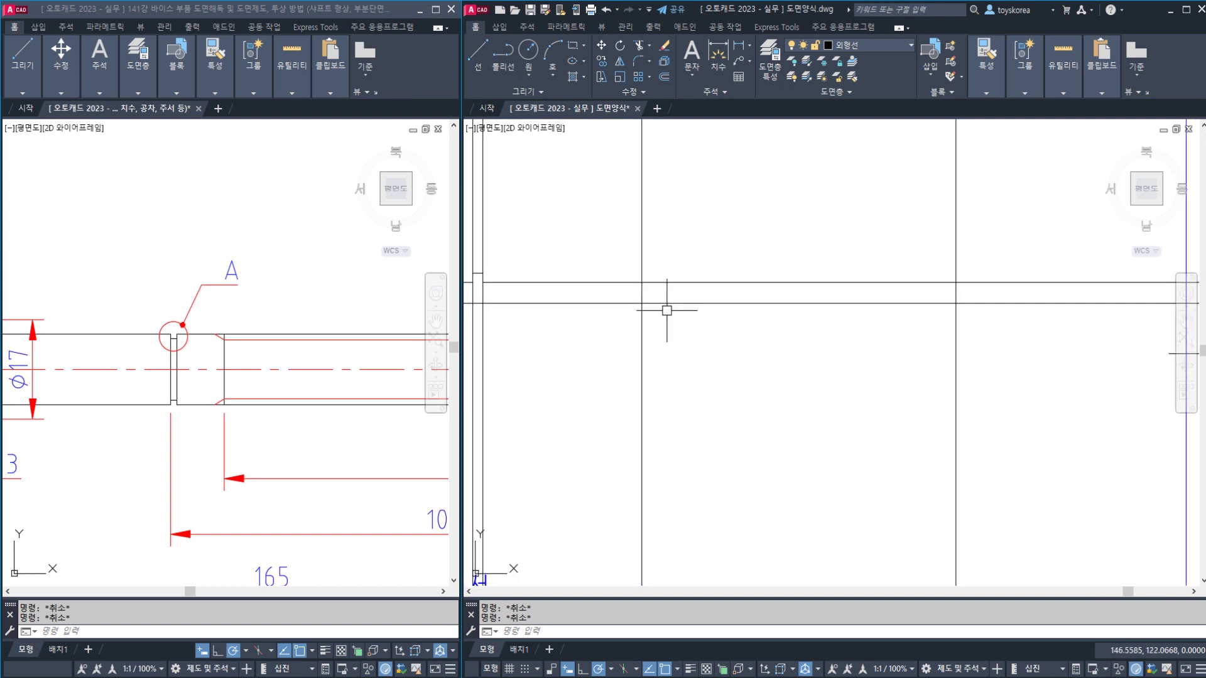
Examine the outer outline and the thin root line at the M12 threaded end of the shaft in the reference drawing
left_click(333, 417)
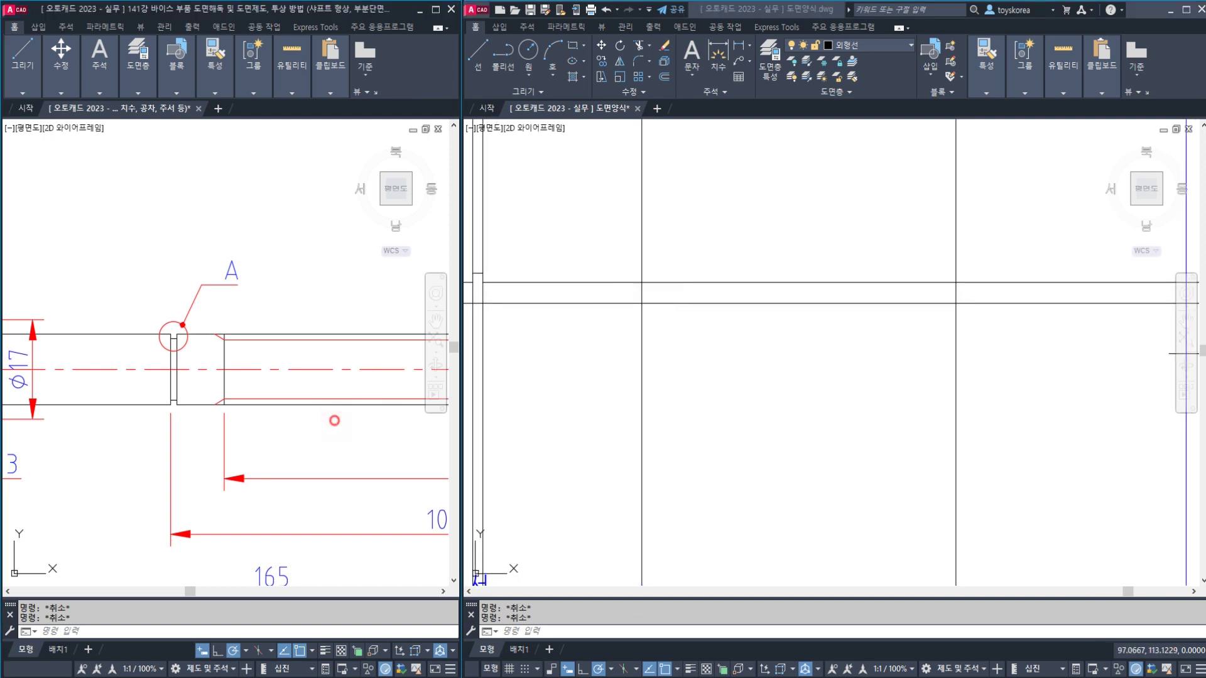
scroll(326, 417, "down", 2)
scroll(336, 394, "up", 4)
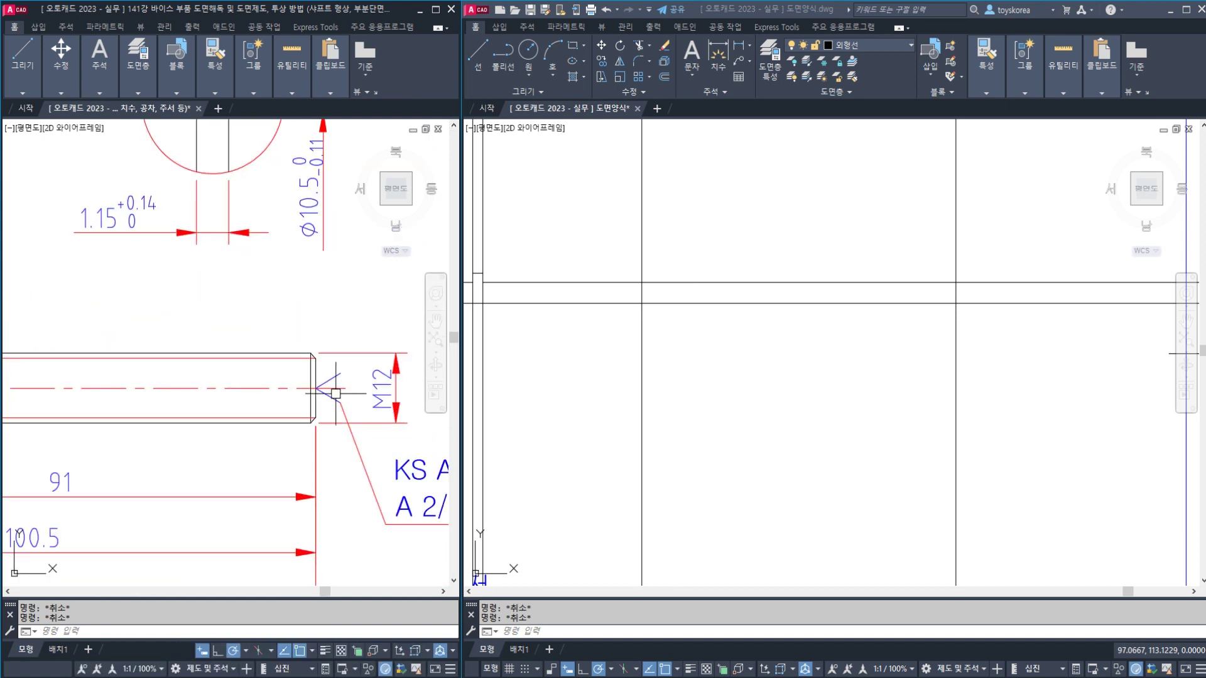
left_click(291, 351)
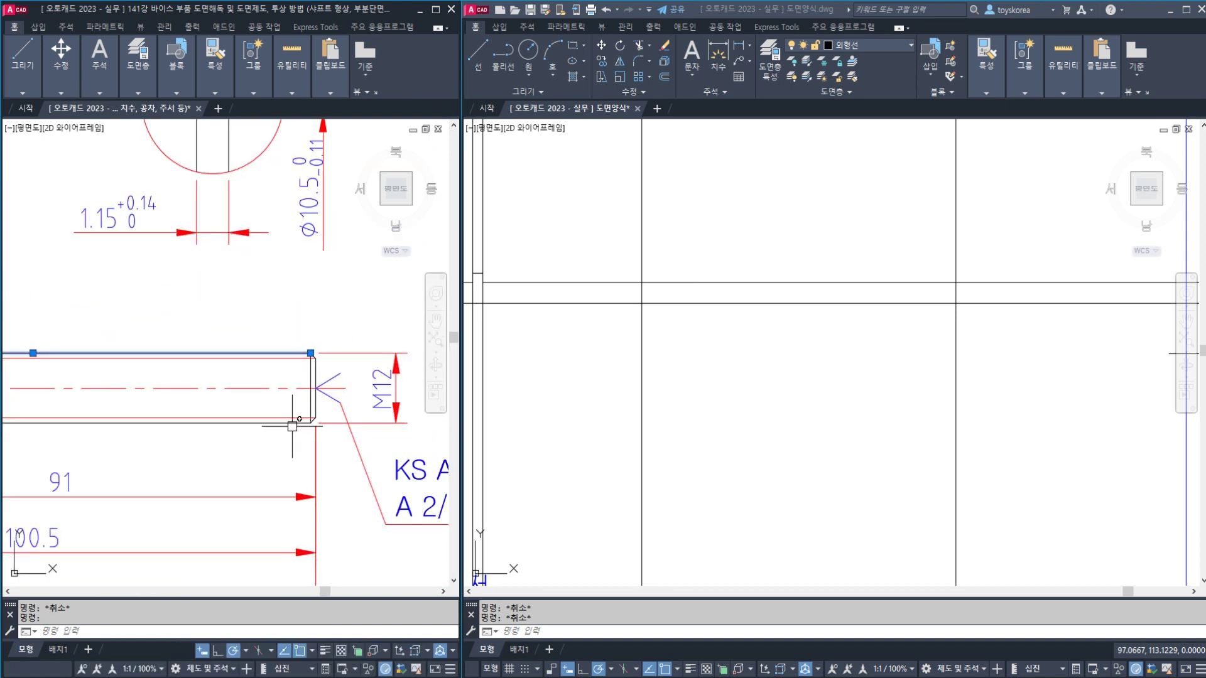
key("Escape")
left_click(288, 416)
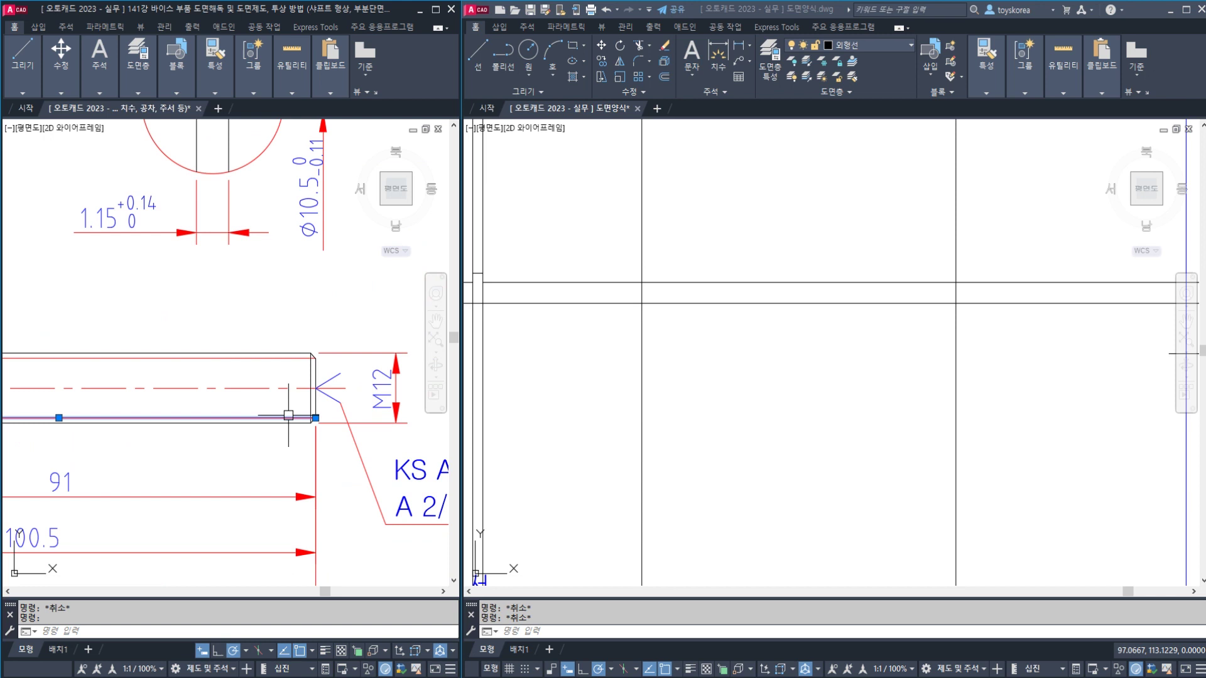
left_click(293, 355)
key("Escape")
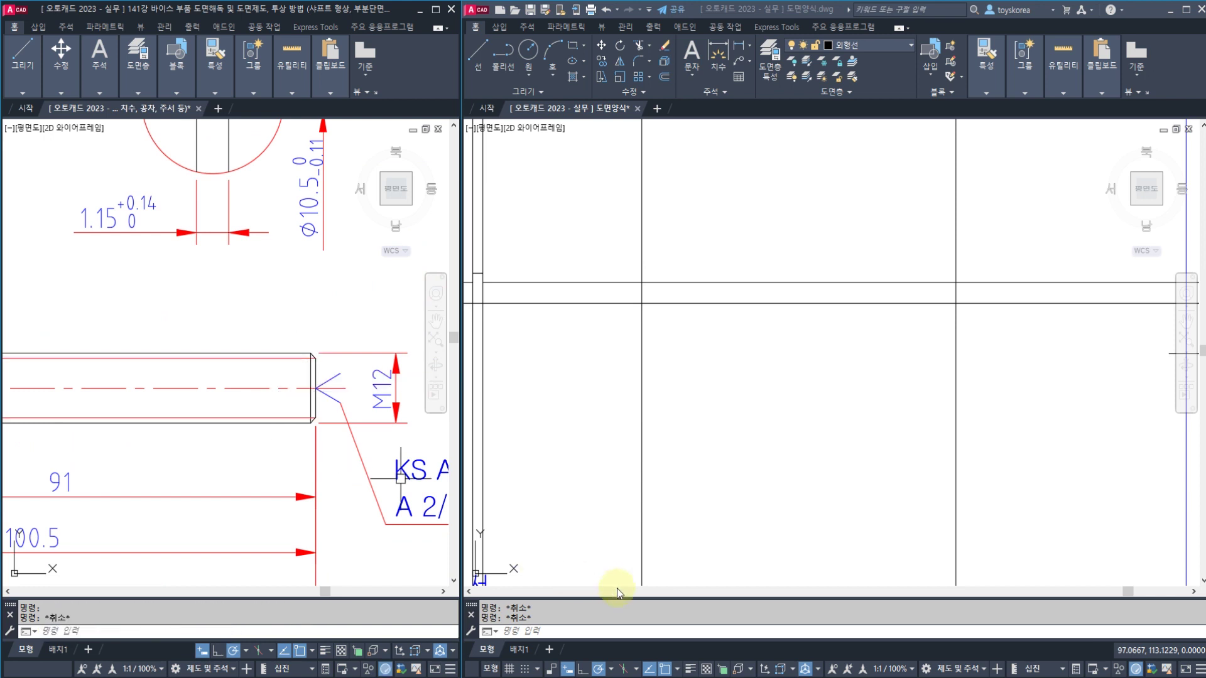
key("Escape")
Switch to the KS standards PDF and look up the M12 external thread root diameter d1 in the metric coarse thread table
key("alt+Tab")
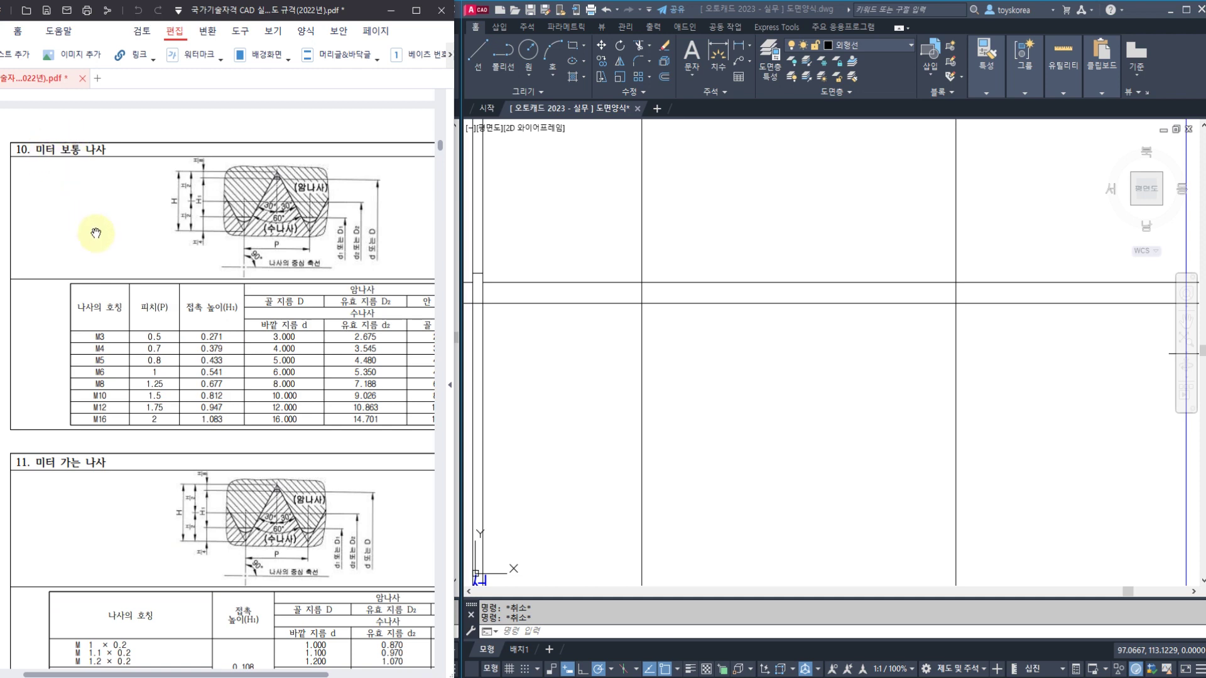
scroll(100, 419, "up", 5, "ctrl")
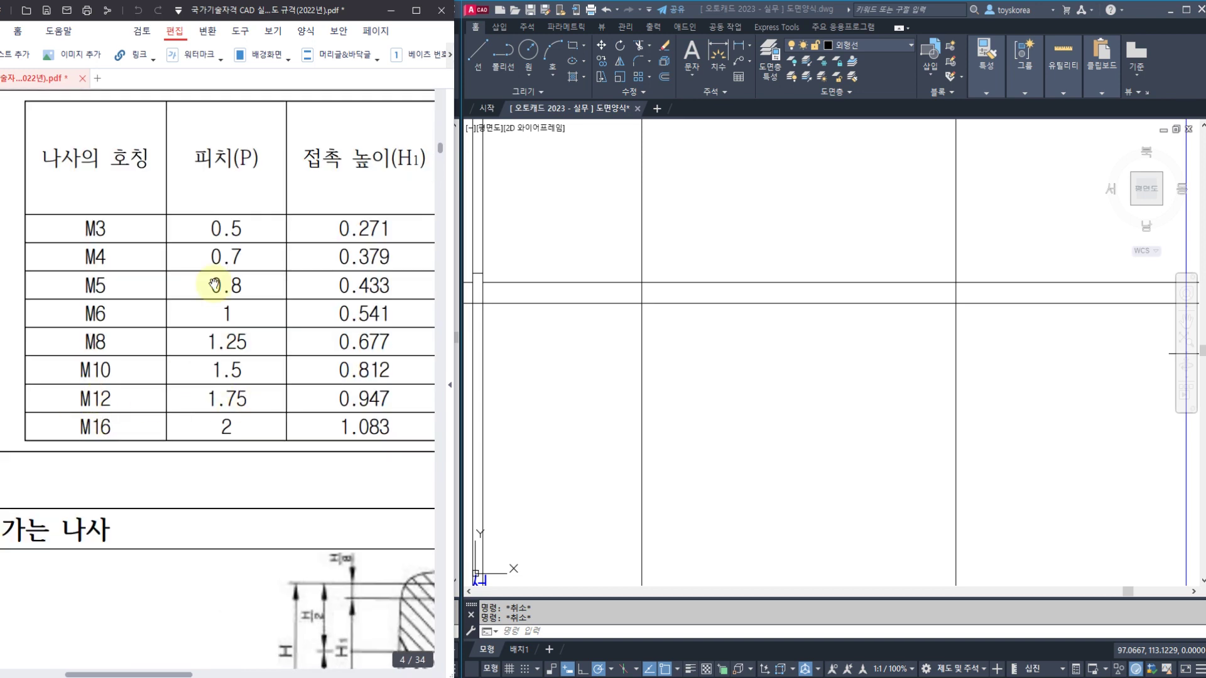
scroll(226, 285, "down", 4, "ctrl")
scroll(276, 369, "up", 2)
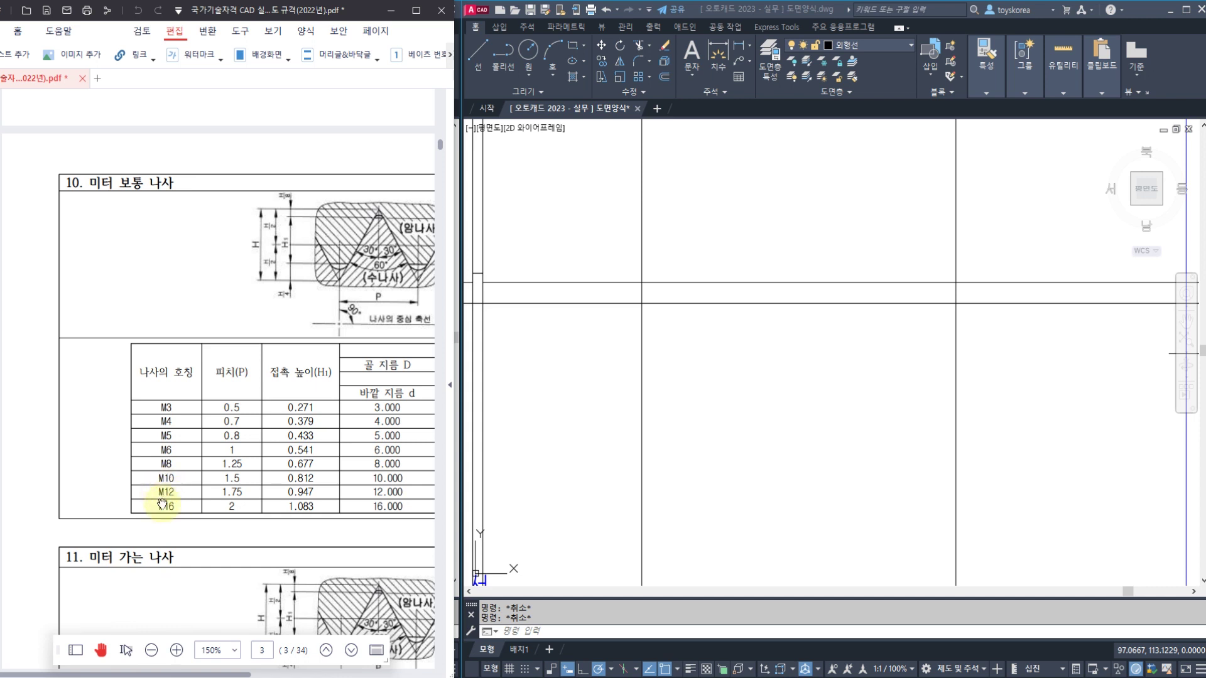
left_click_drag(177, 519, 124, 506)
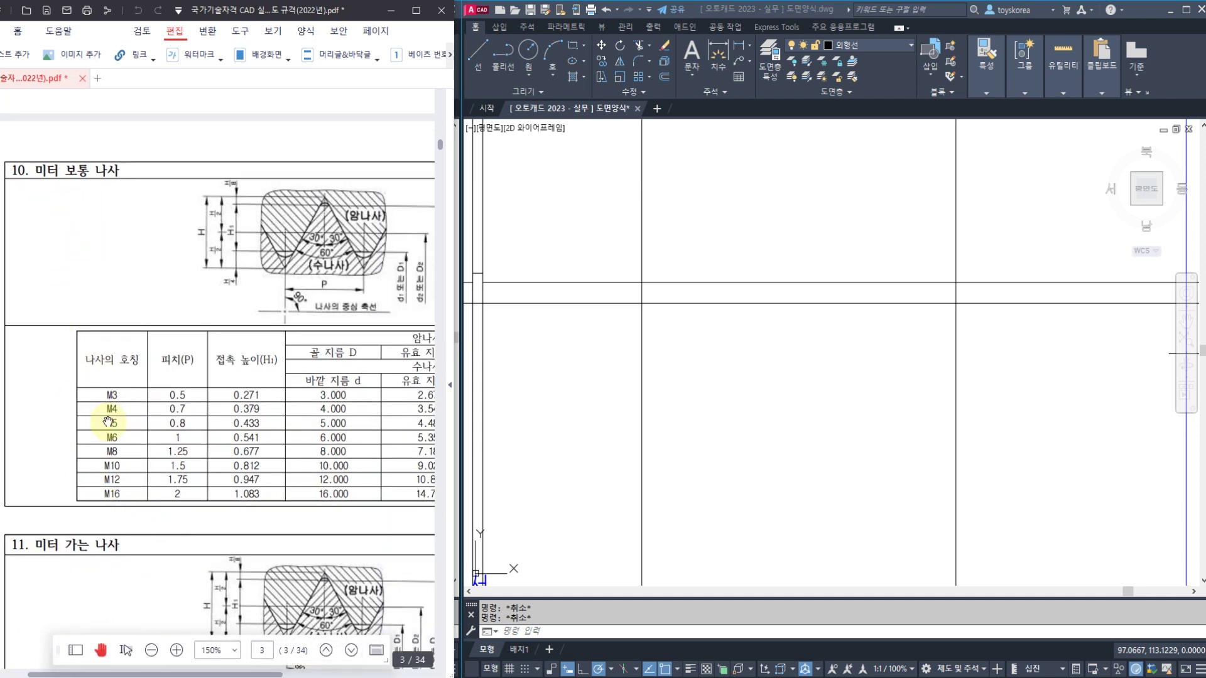
left_click_drag(243, 484, 144, 480)
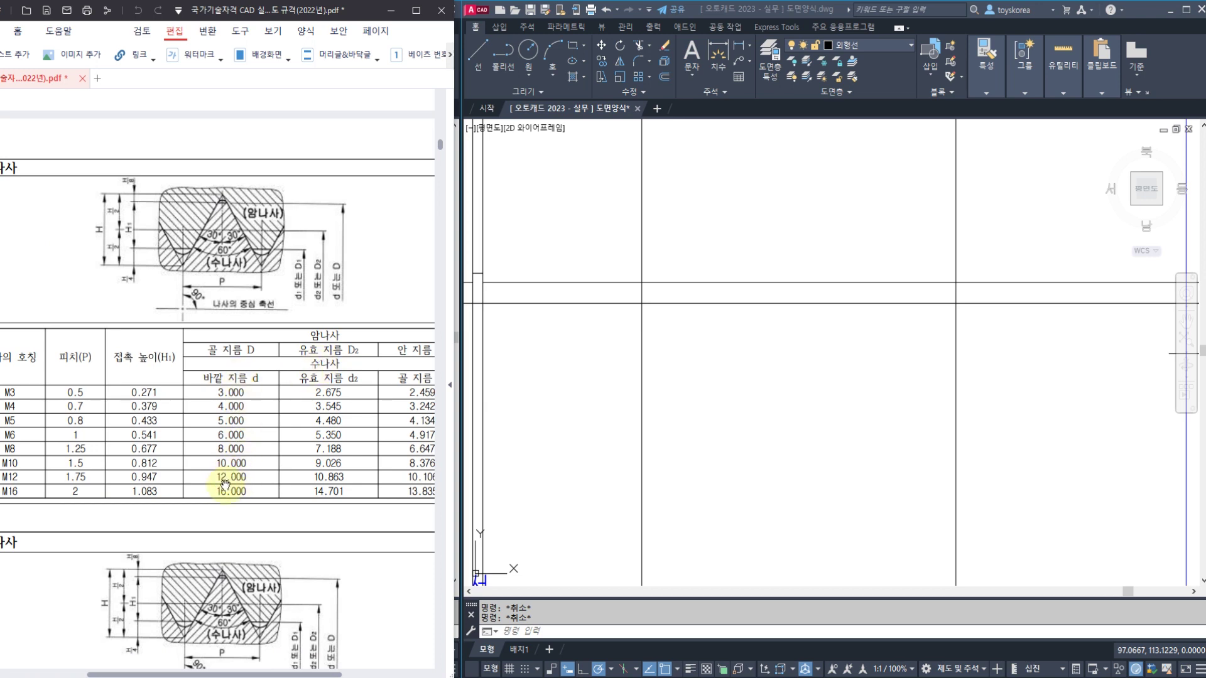
scroll(246, 471, "up", 3, "ctrl")
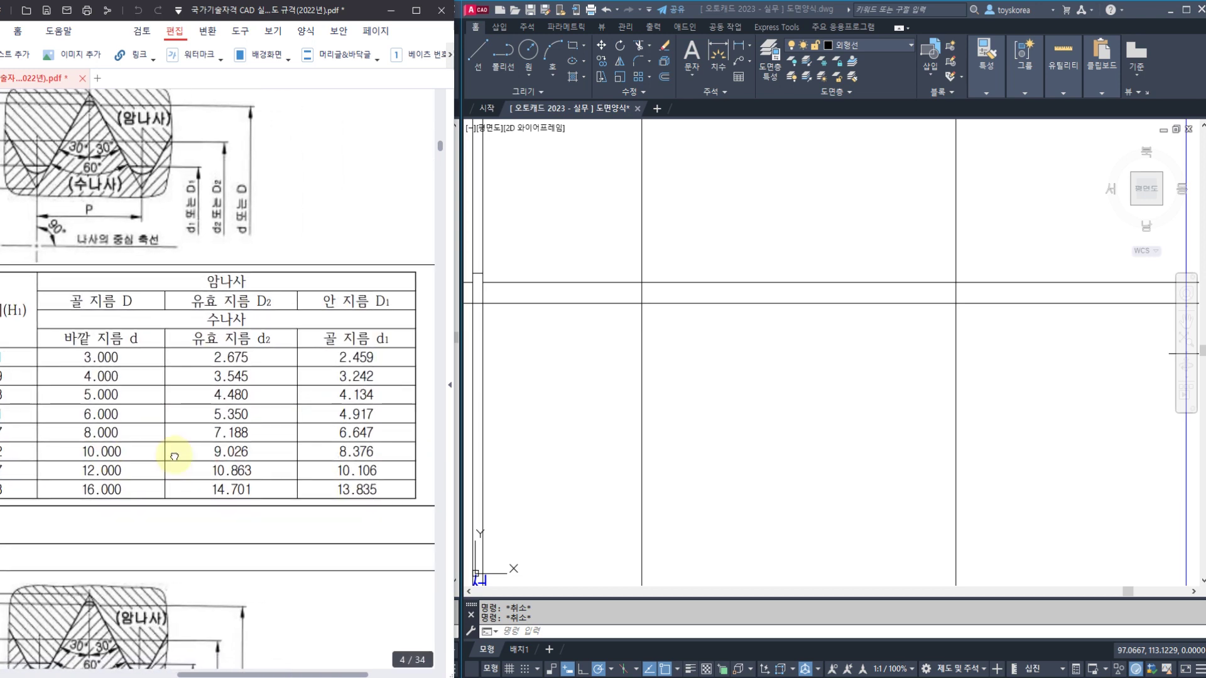
mouse_move(234, 308)
left_mouse_down()
mouse_move(183, 330)
mouse_move(244, 300)
left_mouse_up()
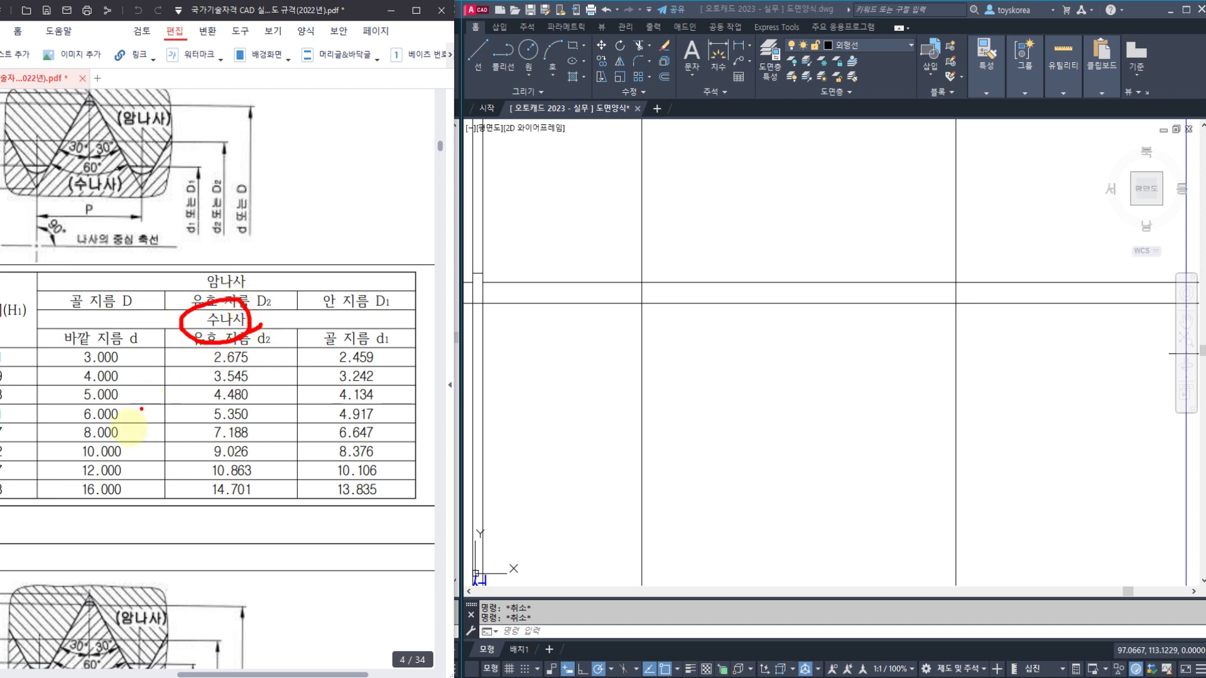
left_click_drag(119, 483, 115, 448)
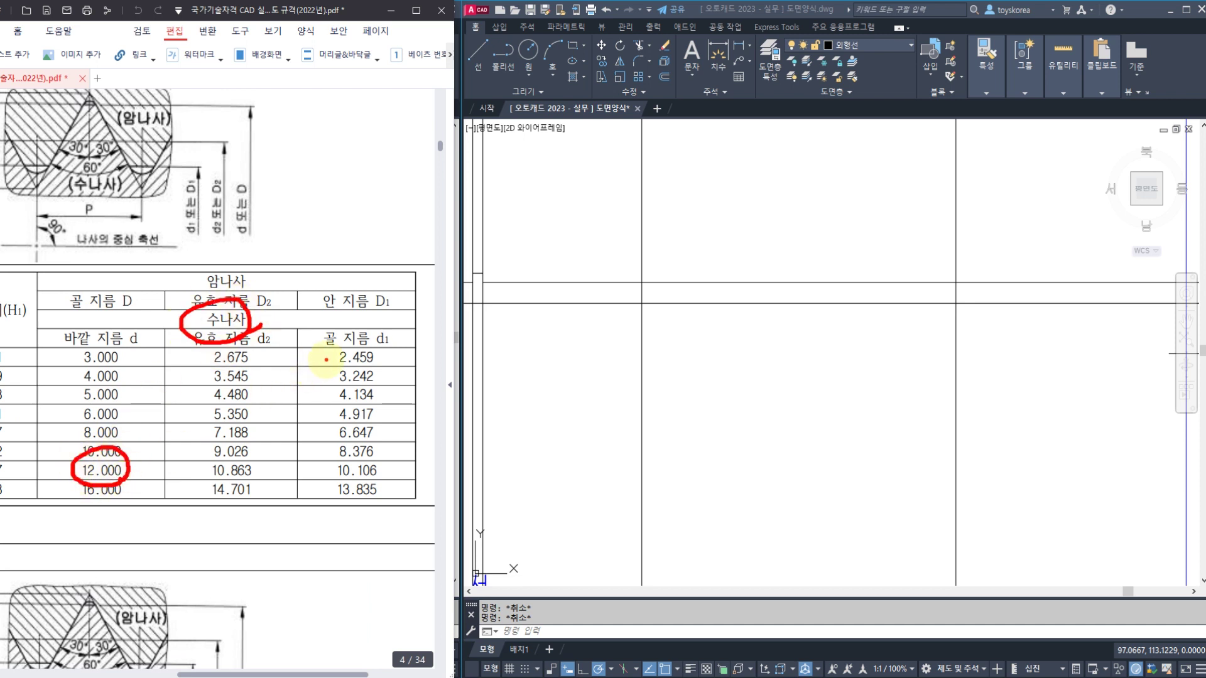
mouse_move(330, 359)
left_mouse_down()
mouse_move(383, 314)
mouse_move(358, 371)
mouse_move(321, 370)
left_mouse_up()
mouse_move(346, 451)
left_mouse_down()
mouse_move(323, 458)
mouse_move(342, 441)
left_mouse_up()
left_click_drag(565, 391, 564, 439)
mouse_move(612, 394)
left_mouse_down()
mouse_move(628, 439)
mouse_move(674, 440)
left_mouse_up()
left_click_drag(740, 395, 748, 447)
mouse_move(815, 375)
left_mouse_down()
mouse_move(819, 415)
mouse_move(790, 399)
left_mouse_up()
left_click_drag(523, 462, 912, 460)
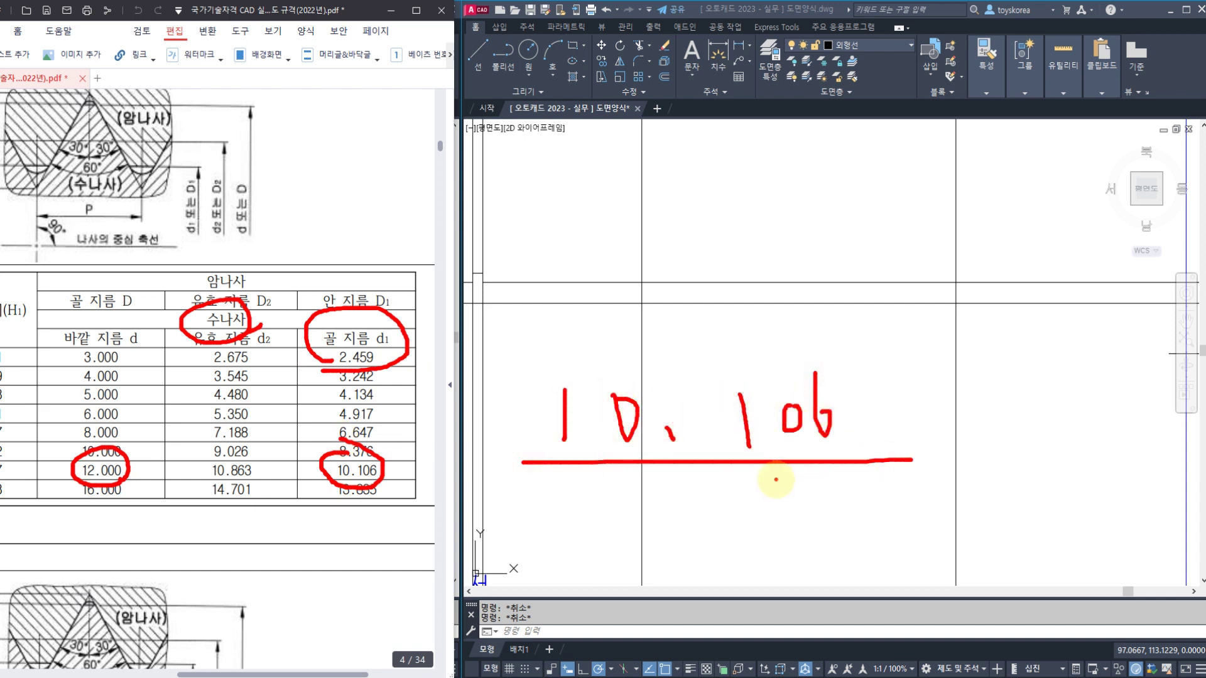
left_click(681, 448)
left_click_drag(681, 447, 671, 428)
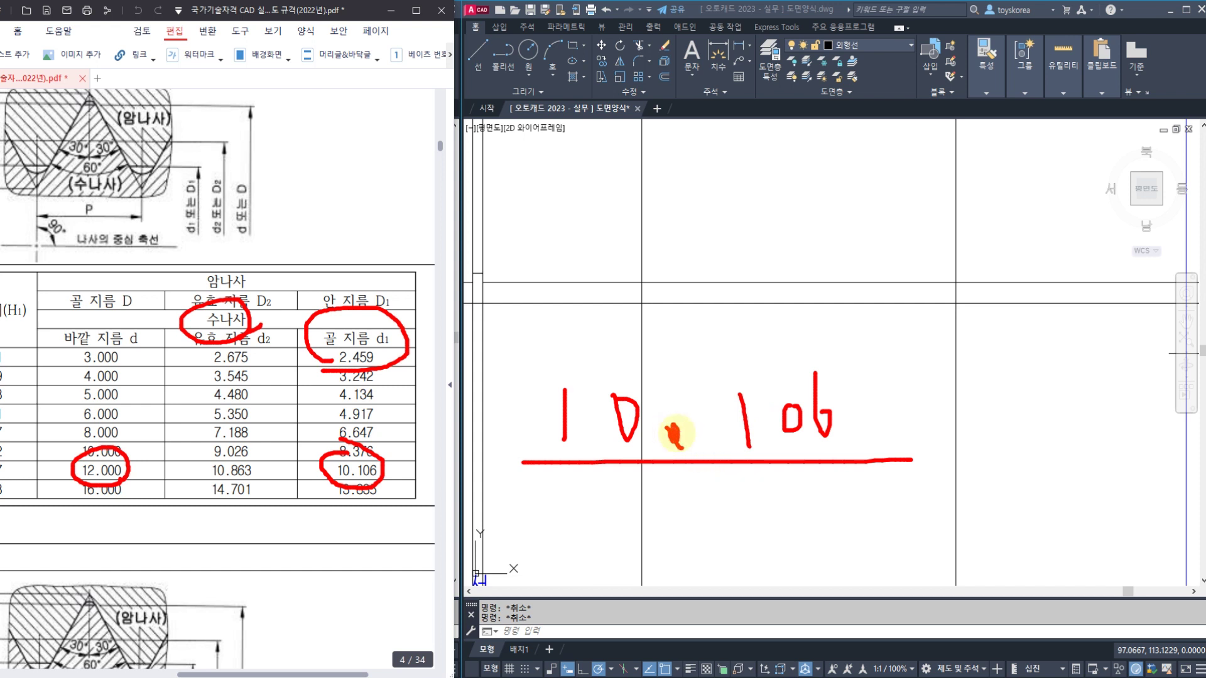
mouse_move(598, 509)
left_mouse_down()
mouse_move(600, 552)
mouse_move(656, 520)
mouse_move(714, 540)
mouse_move(760, 514)
left_mouse_up()
mouse_move(799, 497)
left_mouse_down()
mouse_move(792, 521)
mouse_move(811, 547)
mouse_move(706, 569)
mouse_move(769, 471)
mouse_move(820, 568)
left_mouse_up()
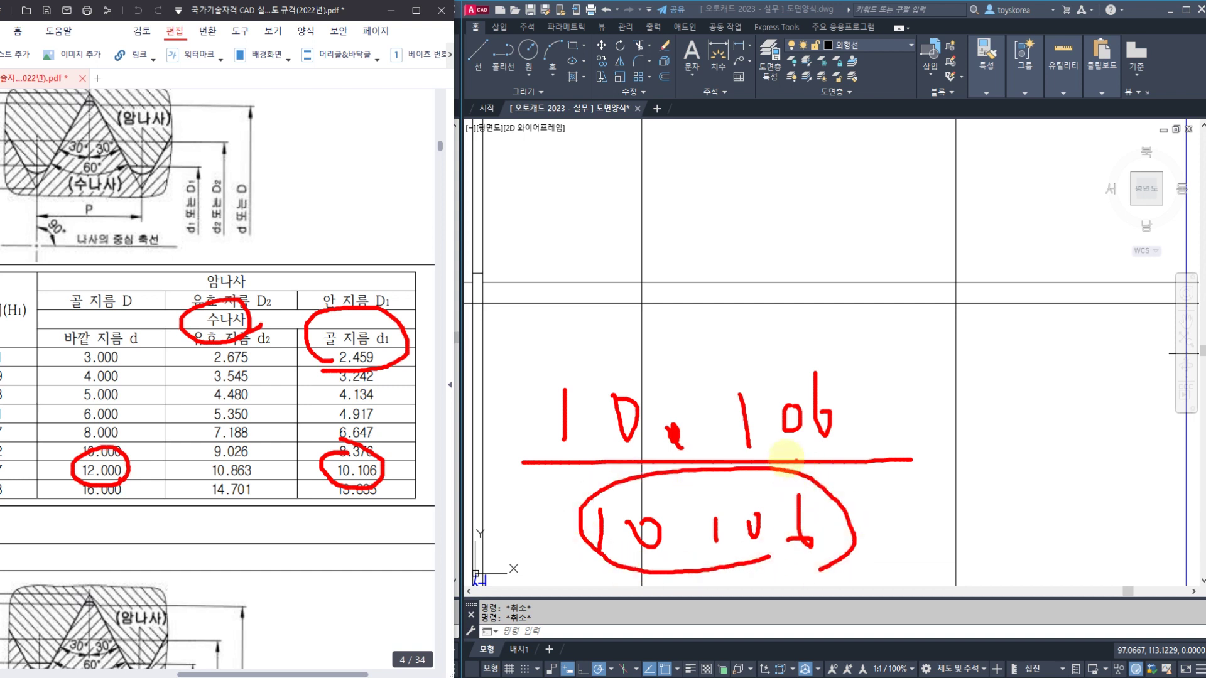
key("Escape")
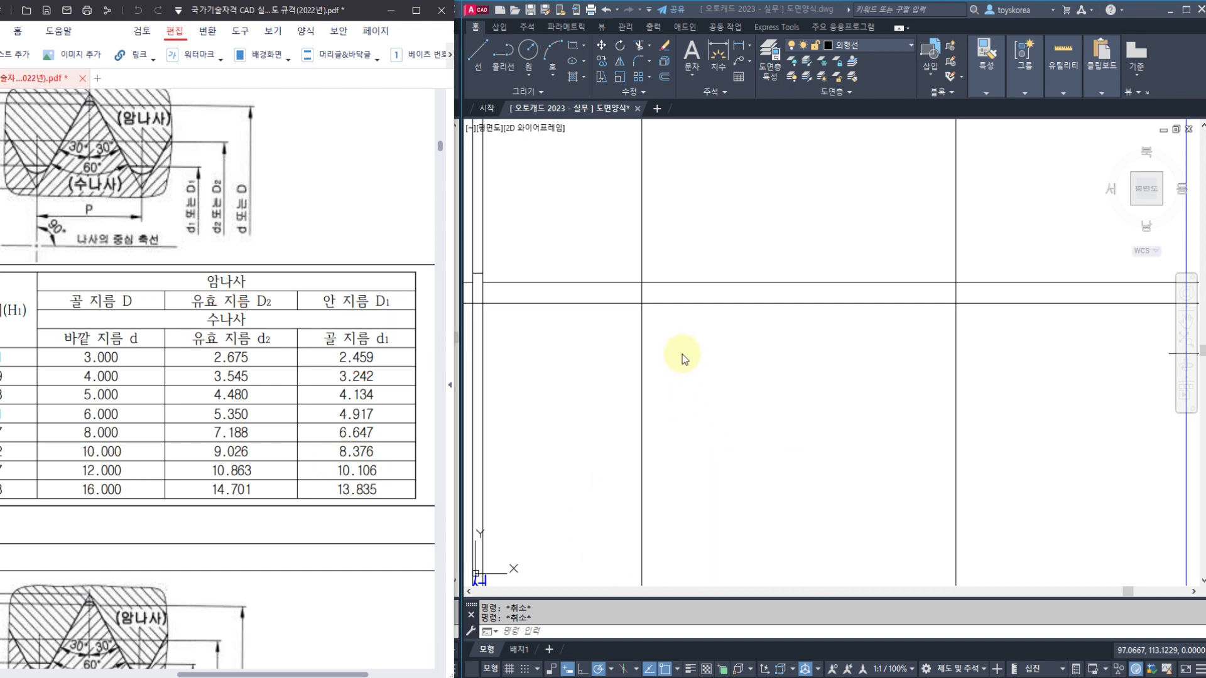
Return to AutoCAD and offset the shaft's horizontal axis line upward by 10106/2000 in the template drawing as the thread root line
left_click(703, 353)
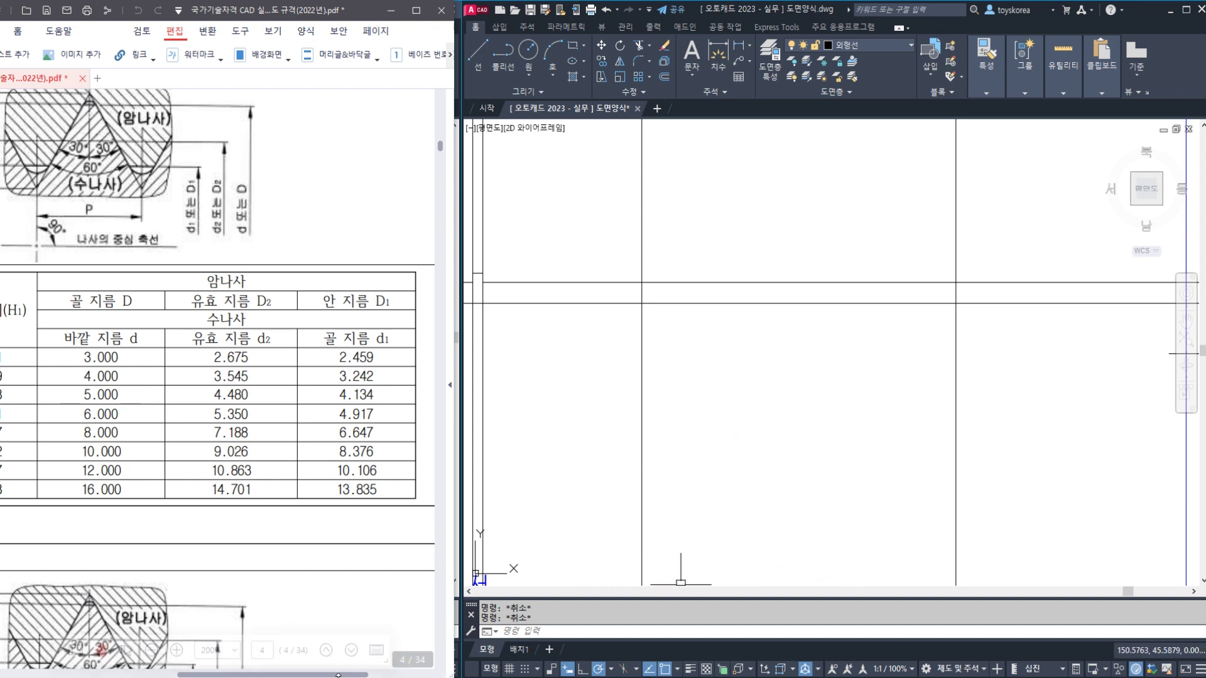
left_click(370, 676)
left_click(695, 320)
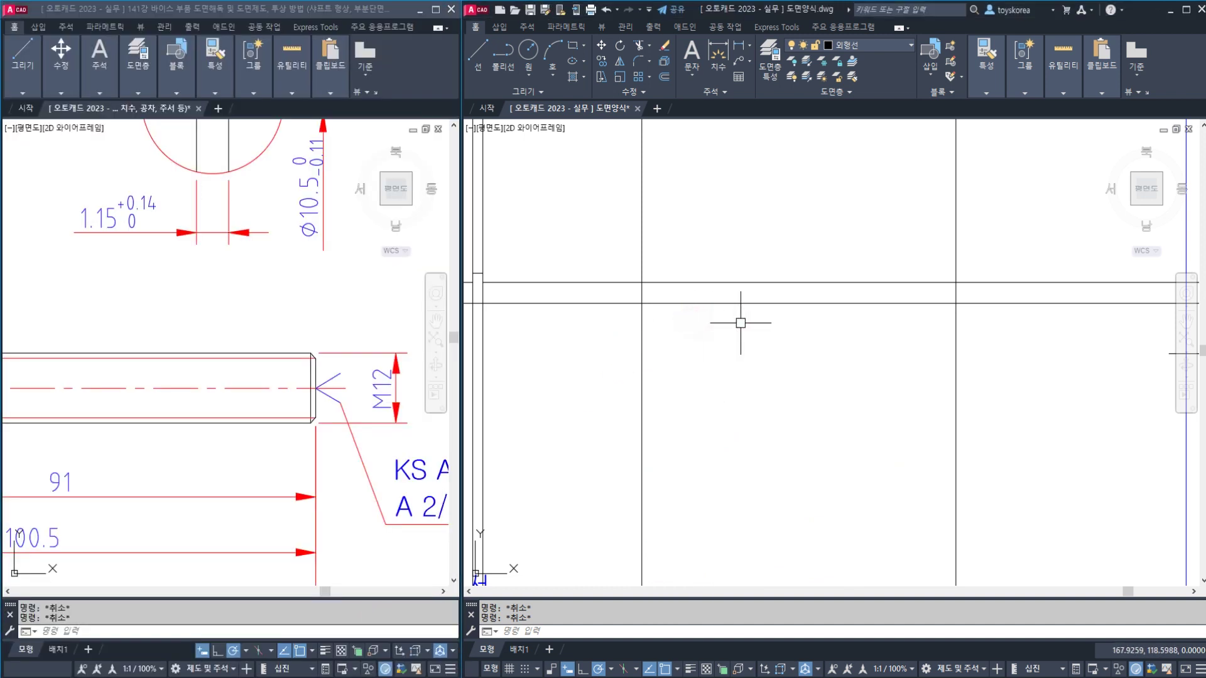
scroll(756, 331, "up", 3)
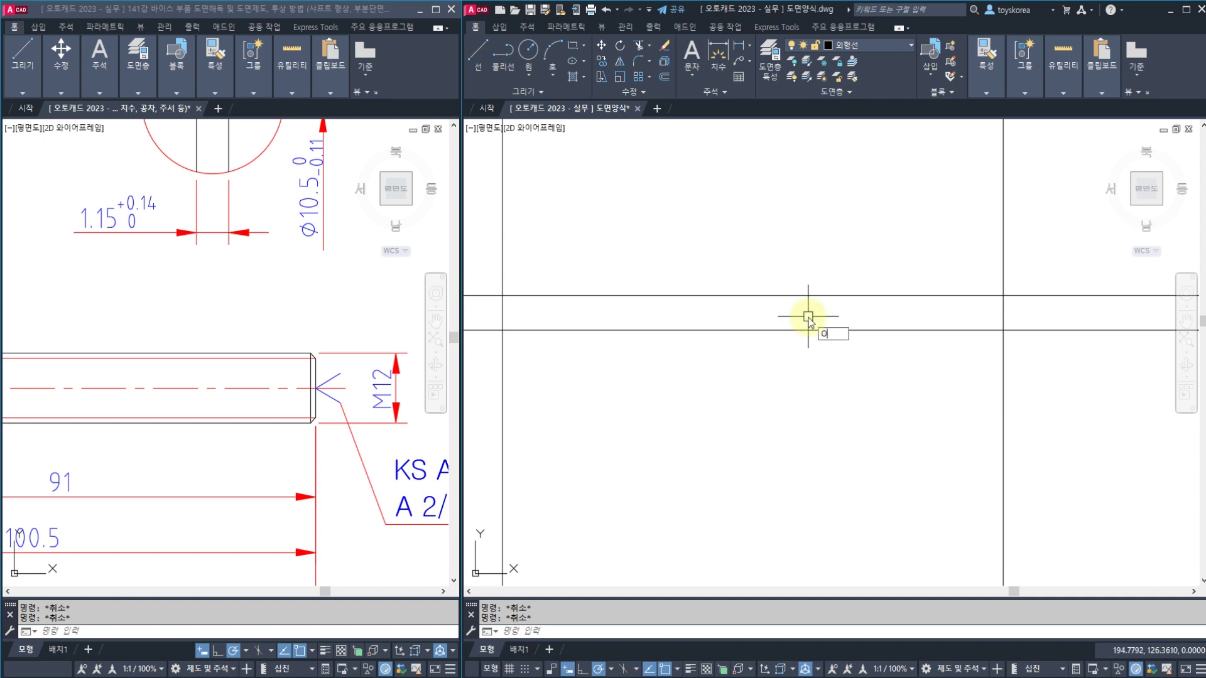
key("Return")
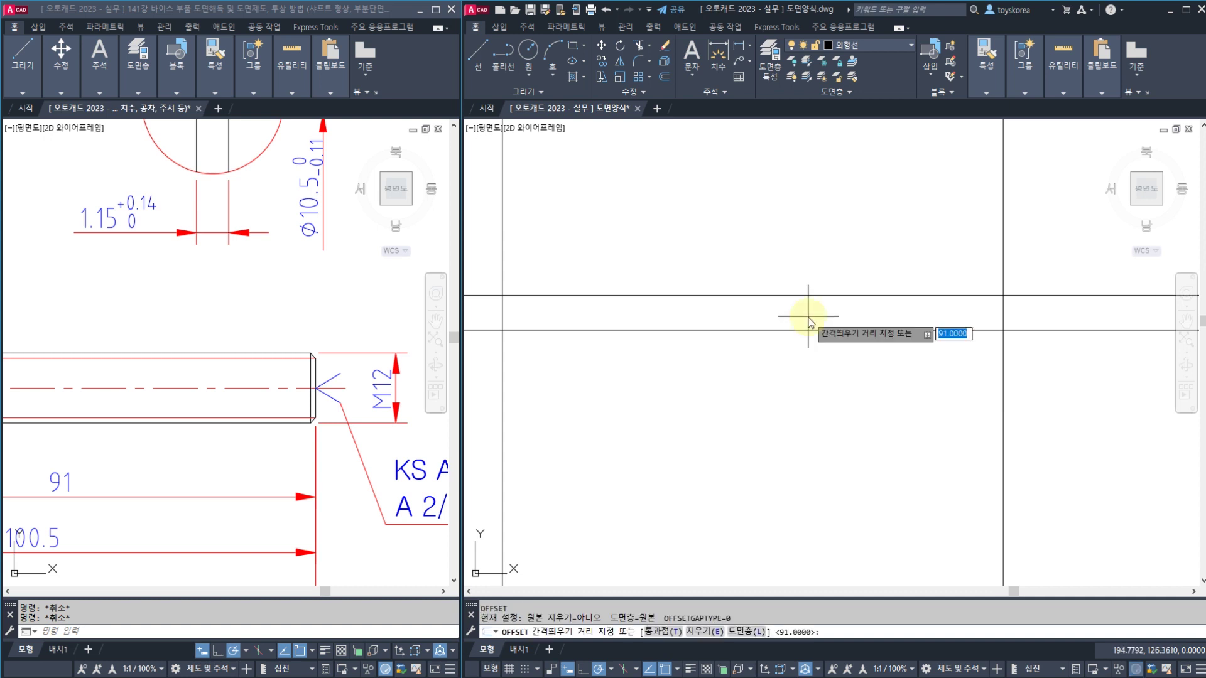
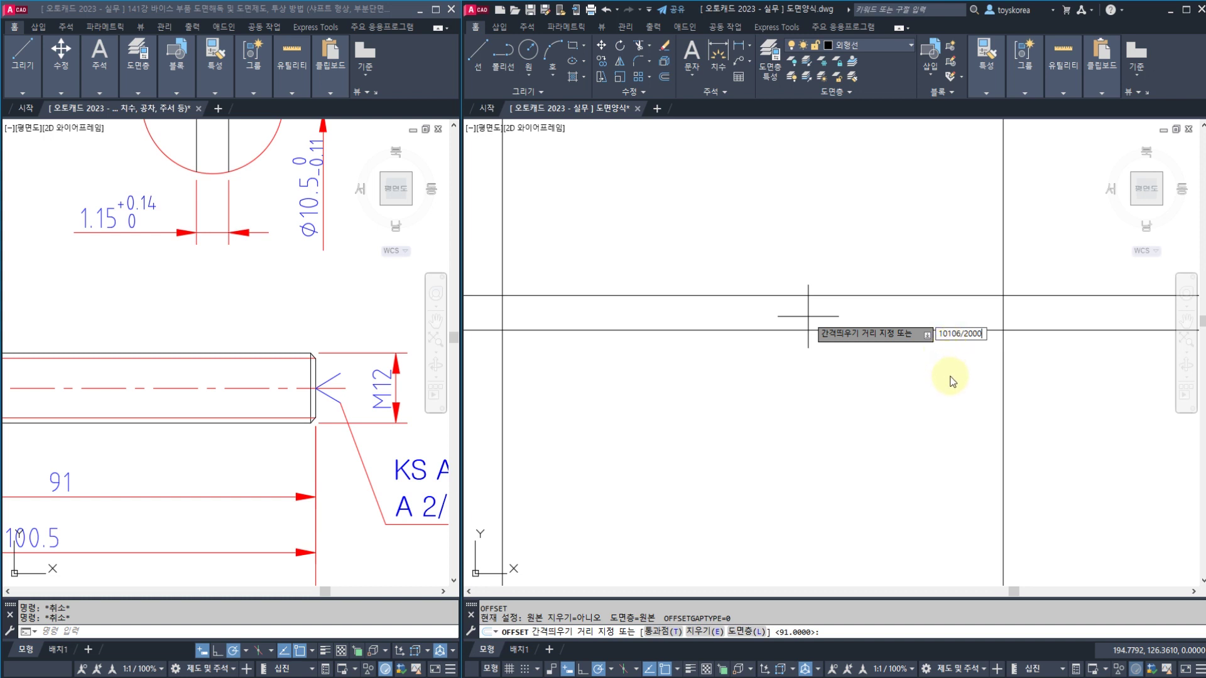
key("Return")
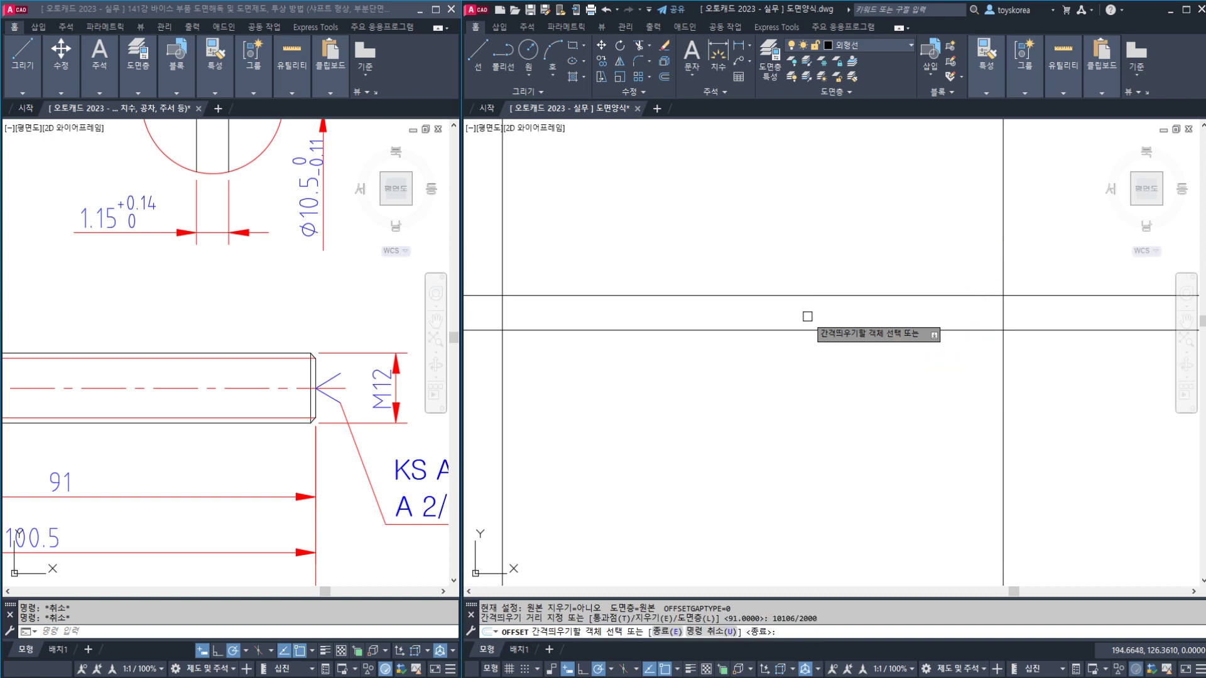
left_click(788, 329)
left_click(797, 320)
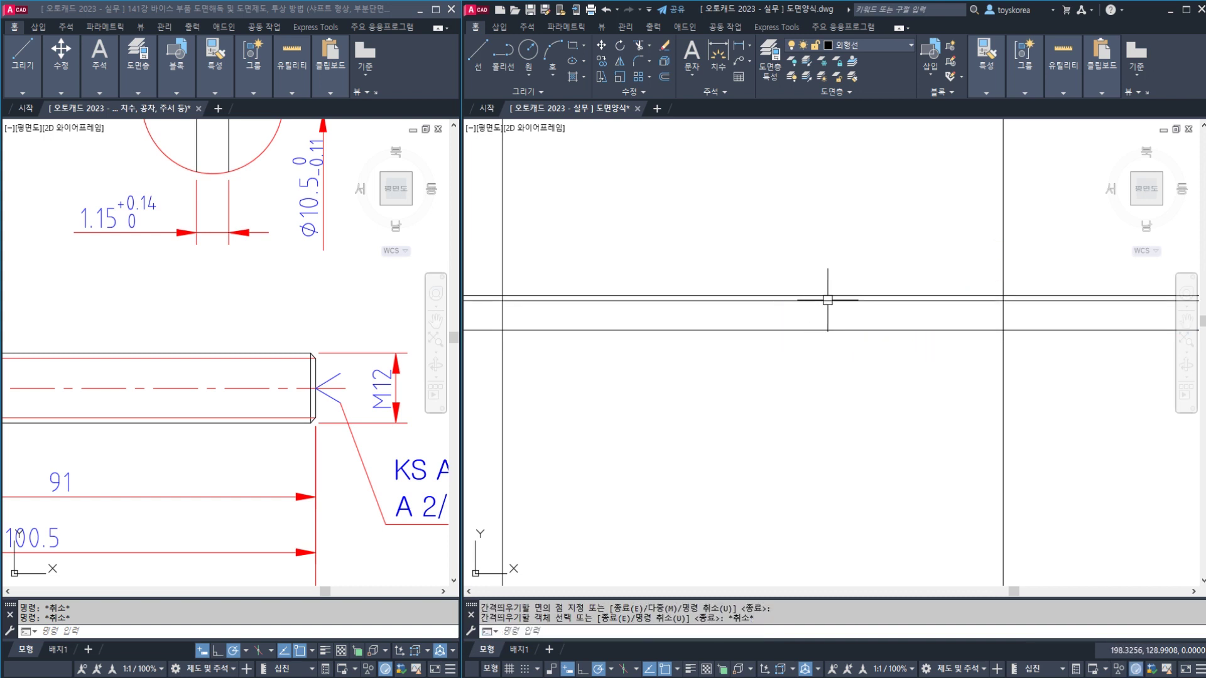
key("Escape")
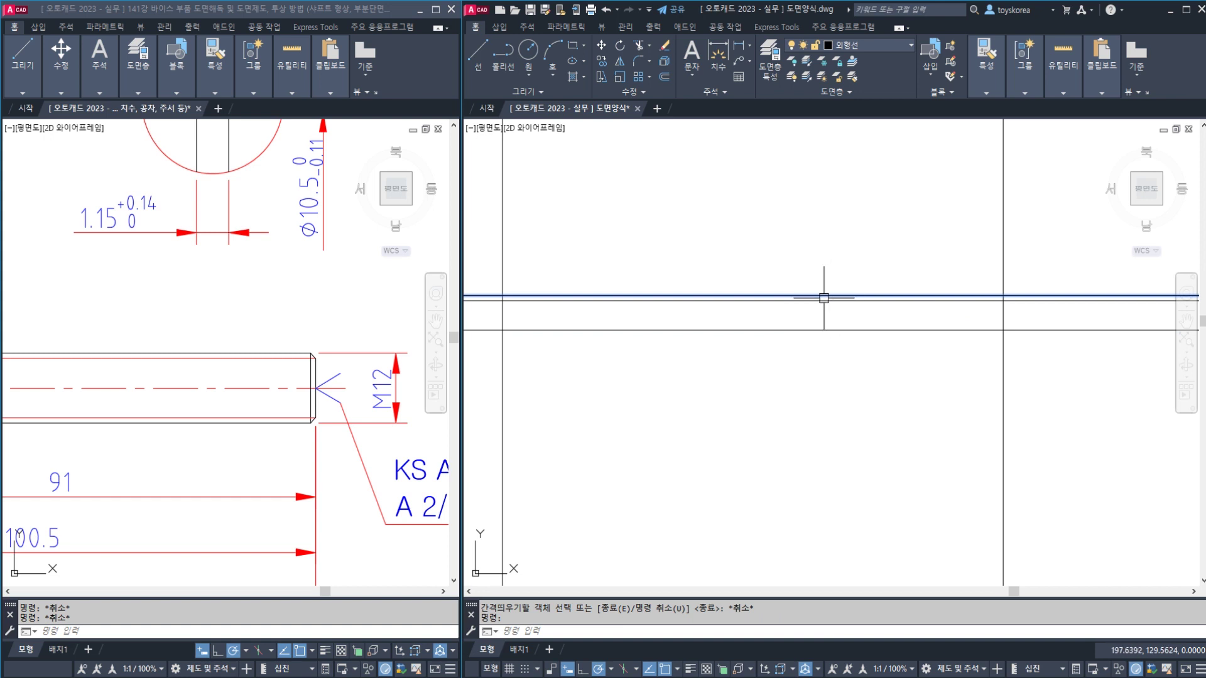
Move the offset thread root line to the red thin solid line layer (가는실선)
key("Escape")
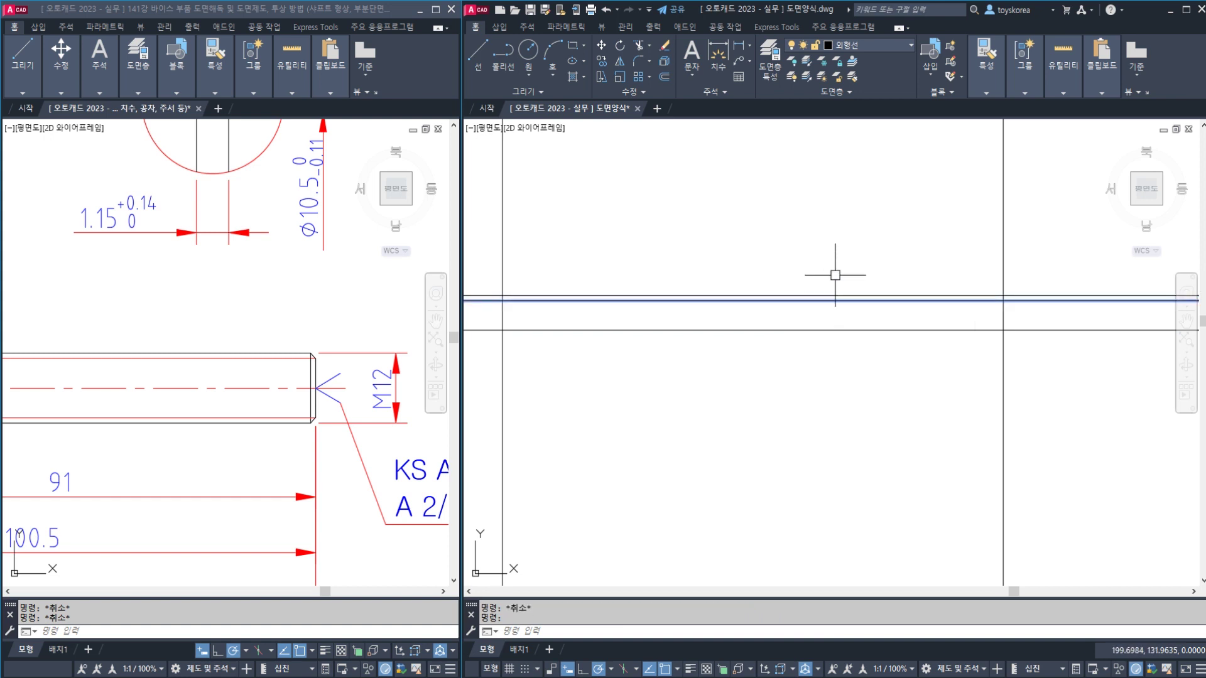
left_click(856, 47)
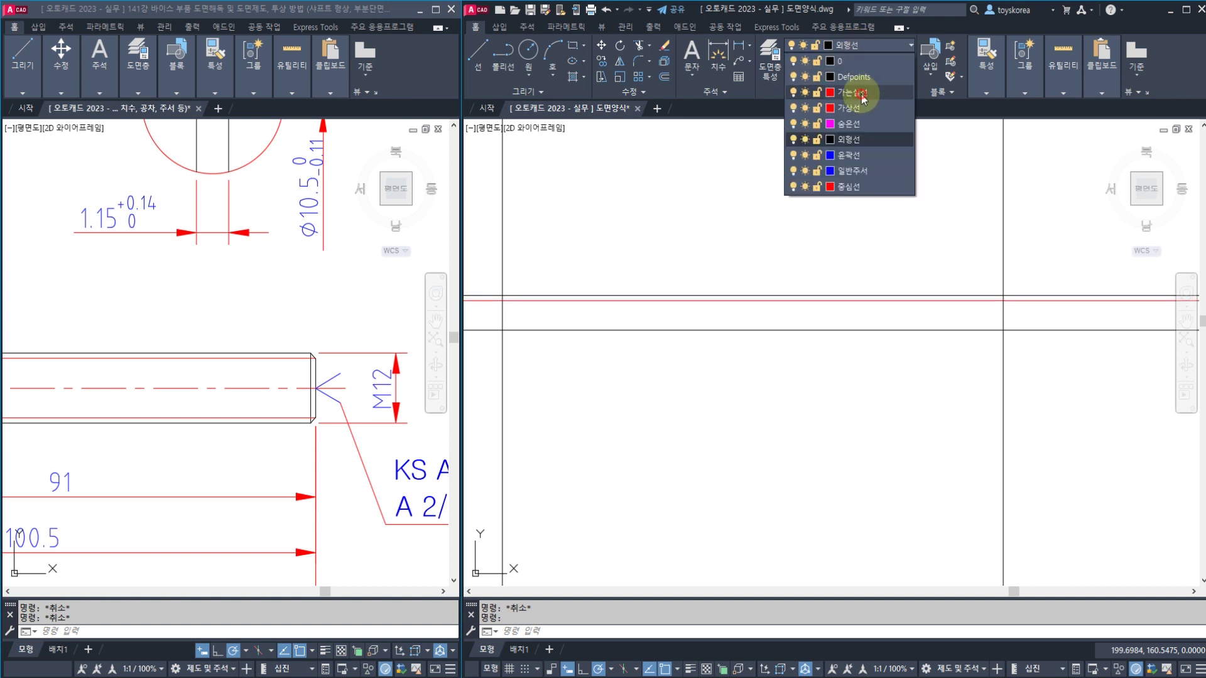
left_click(861, 96)
Trim the thin thread root line at the thread's vertical boundary line, removing the part to the left of it
scroll(874, 304, "down", 2)
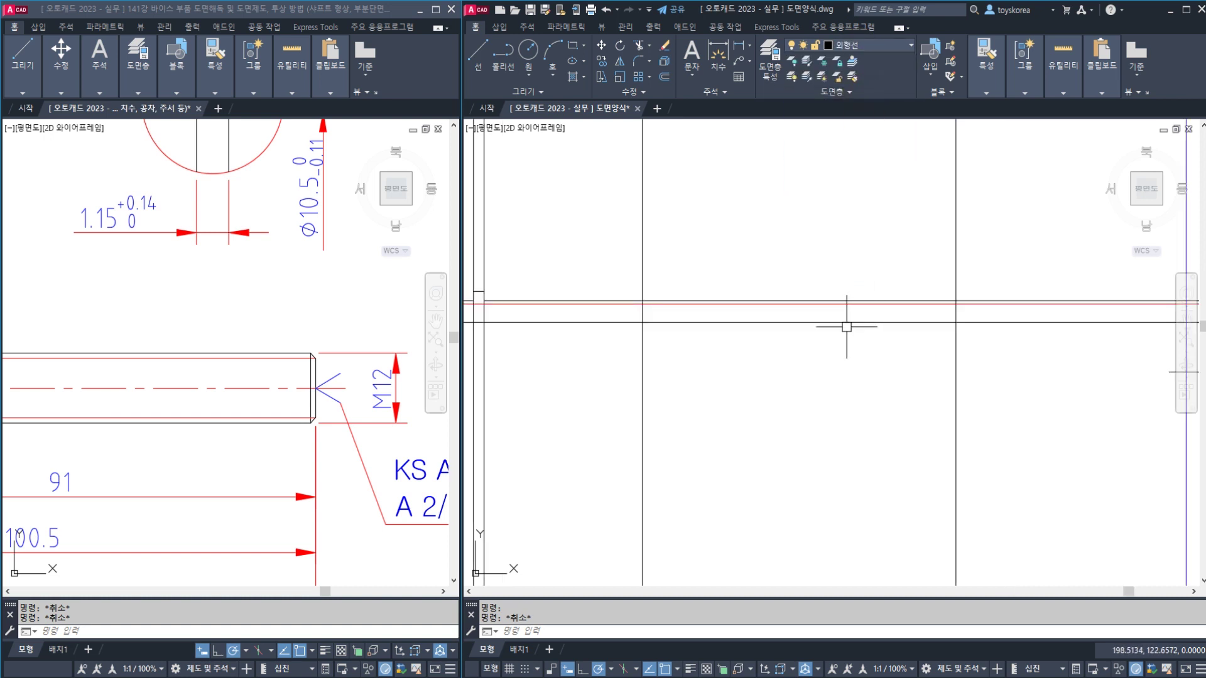
scroll(720, 321, "up", 2)
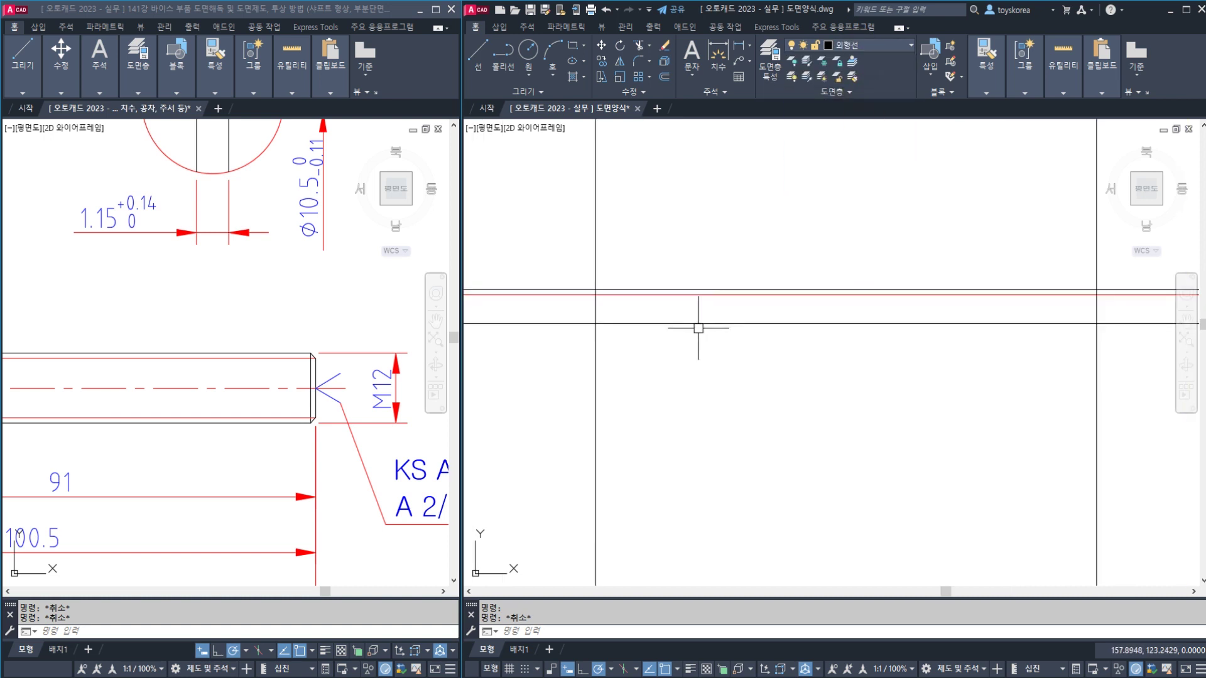
type("tr")
key("Return")
left_click(596, 307)
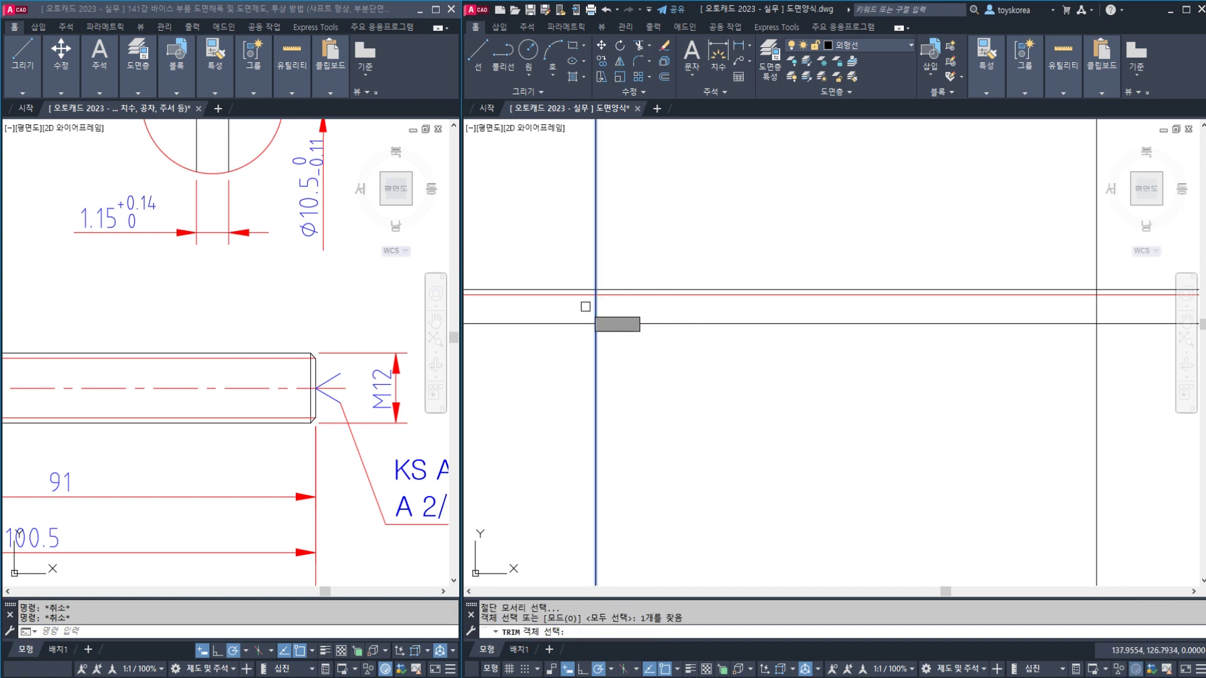
key("Return")
left_click(581, 295)
key("Escape")
left_click(612, 298)
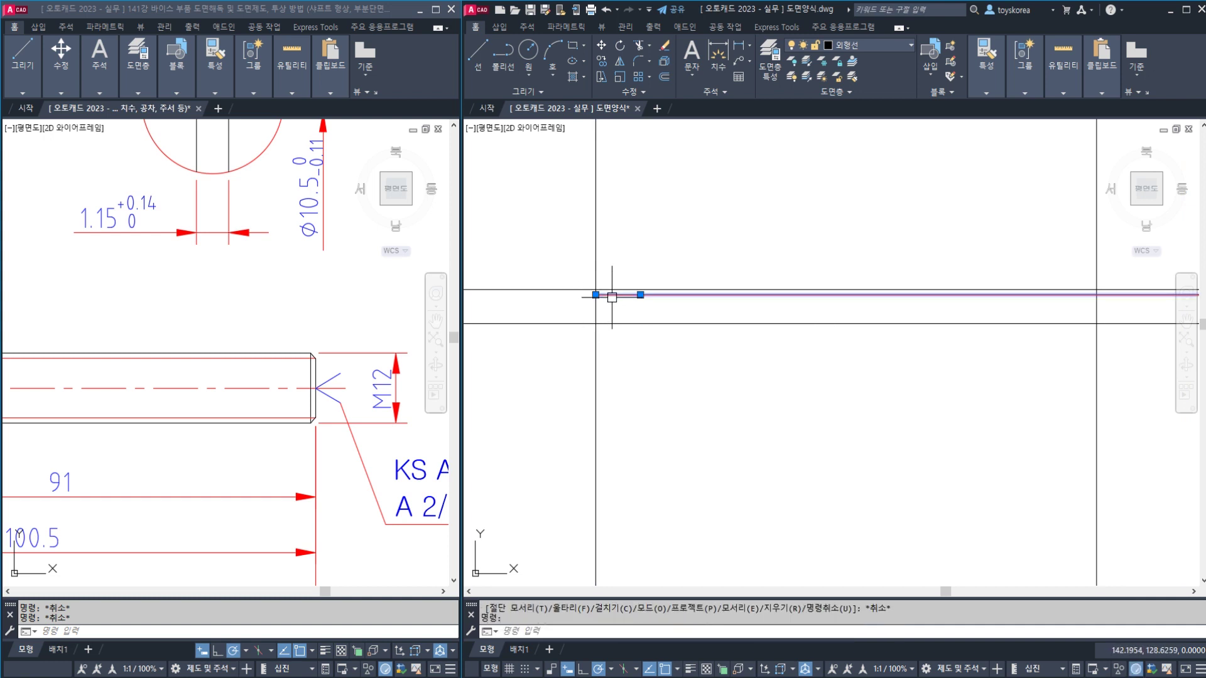
key("Escape")
Draw a construction line at -30° through the left end of the thin red thread root line
scroll(558, 310, "up", 4)
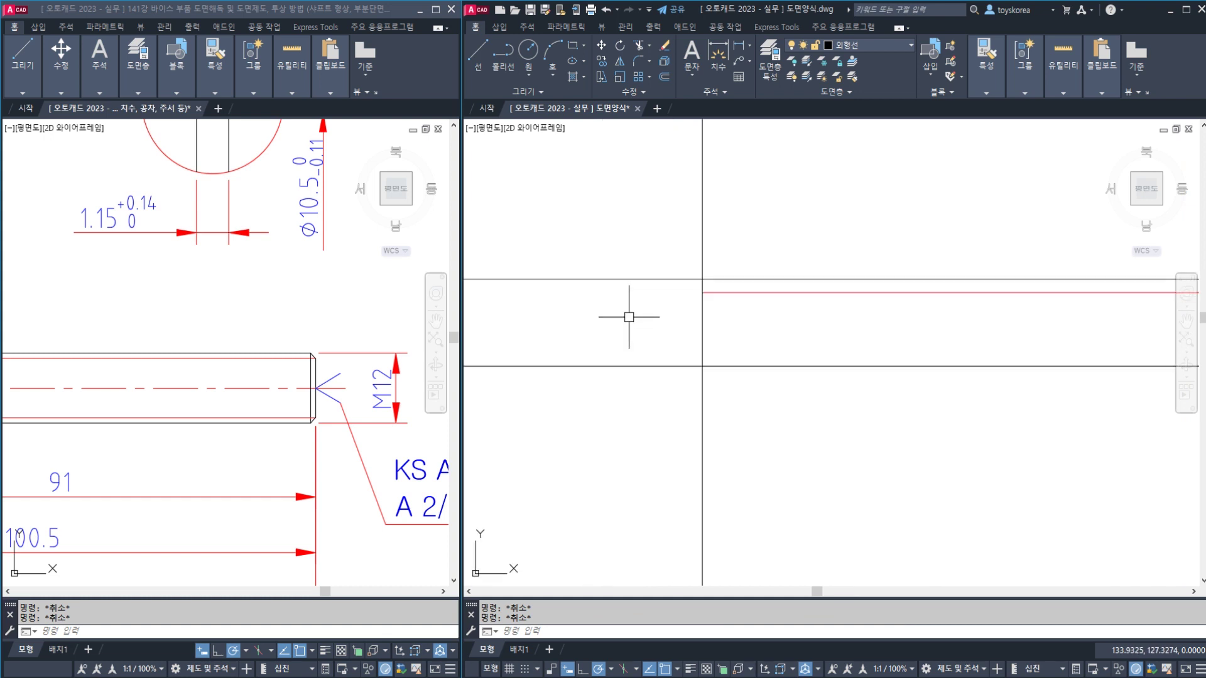
type("xl")
key("Return")
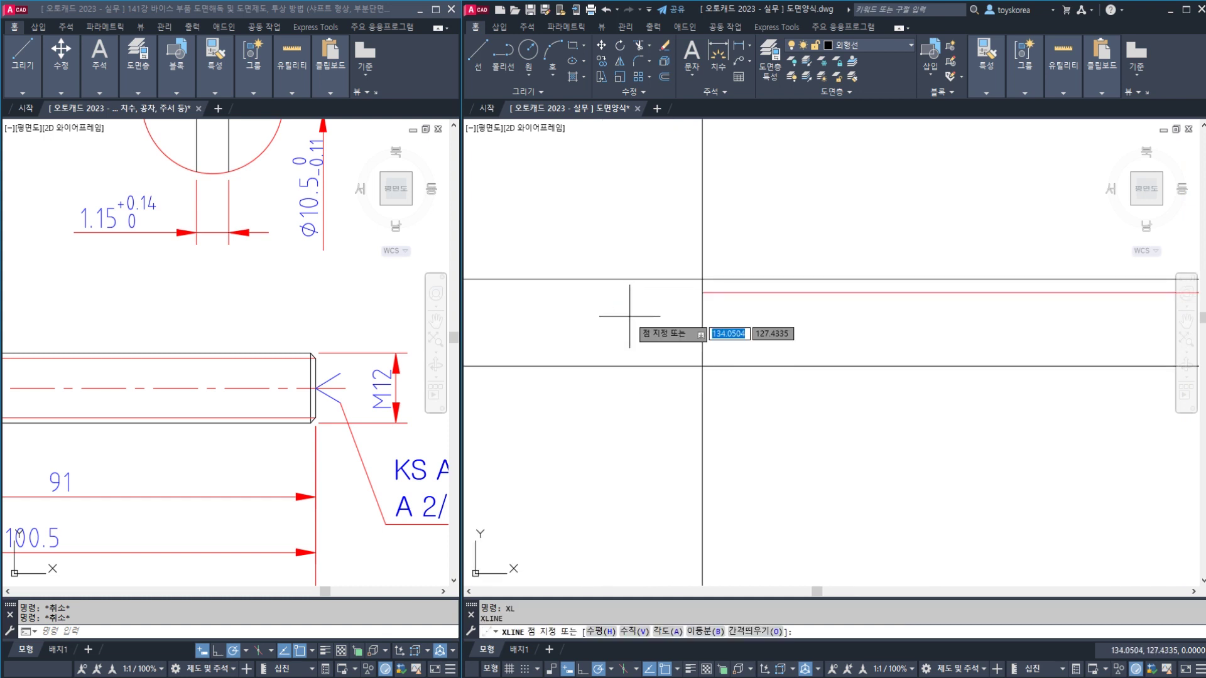
type("A")
key("Return")
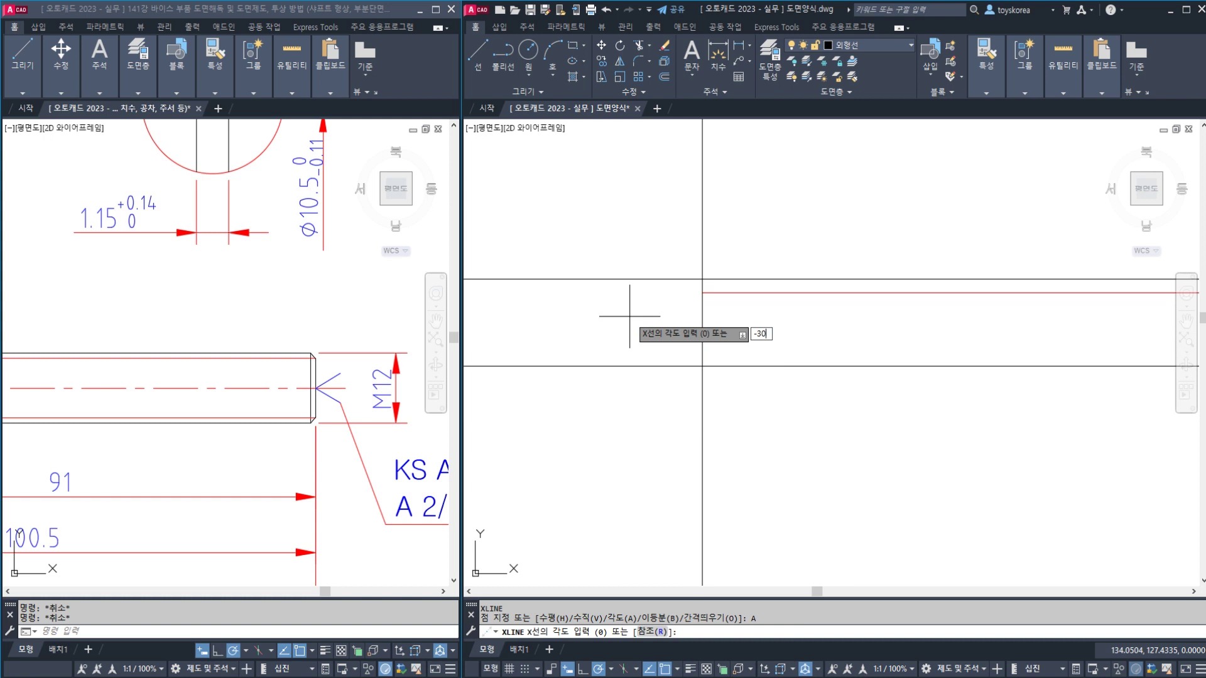
key("Return")
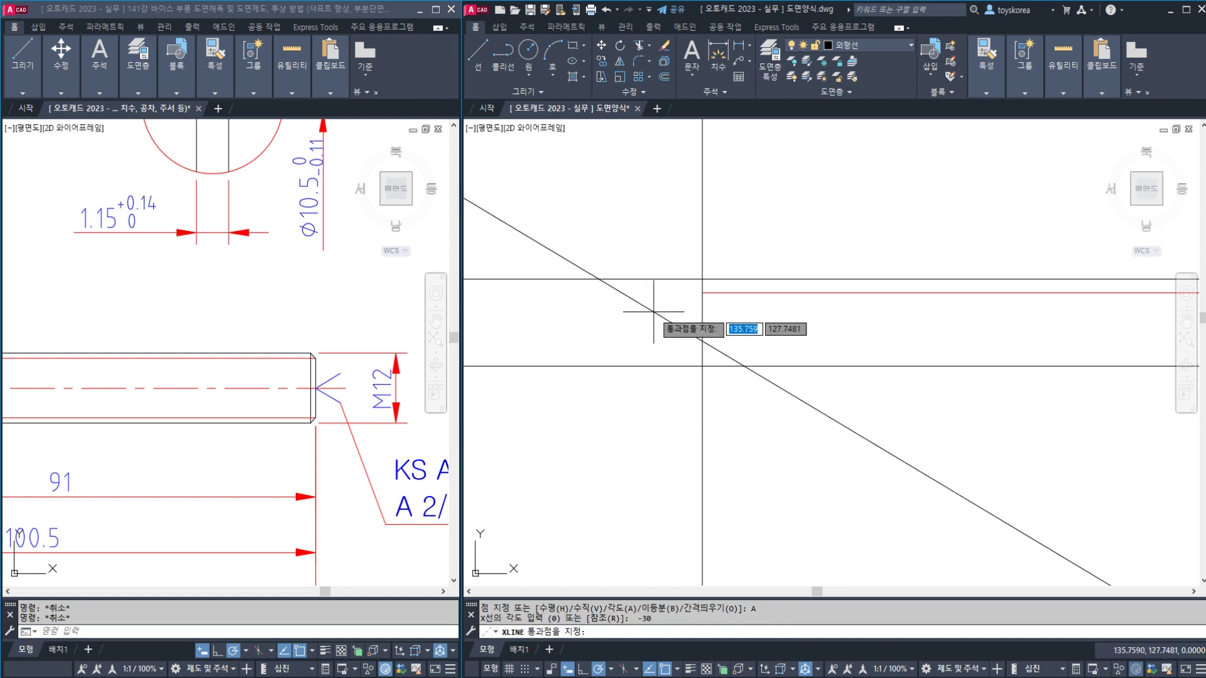
left_click(702, 292)
key("Escape")
Trim the angled construction line to the short run-out segment between the shaft's upper outline and the thread's vertical boundary line
type("tr")
key("Return")
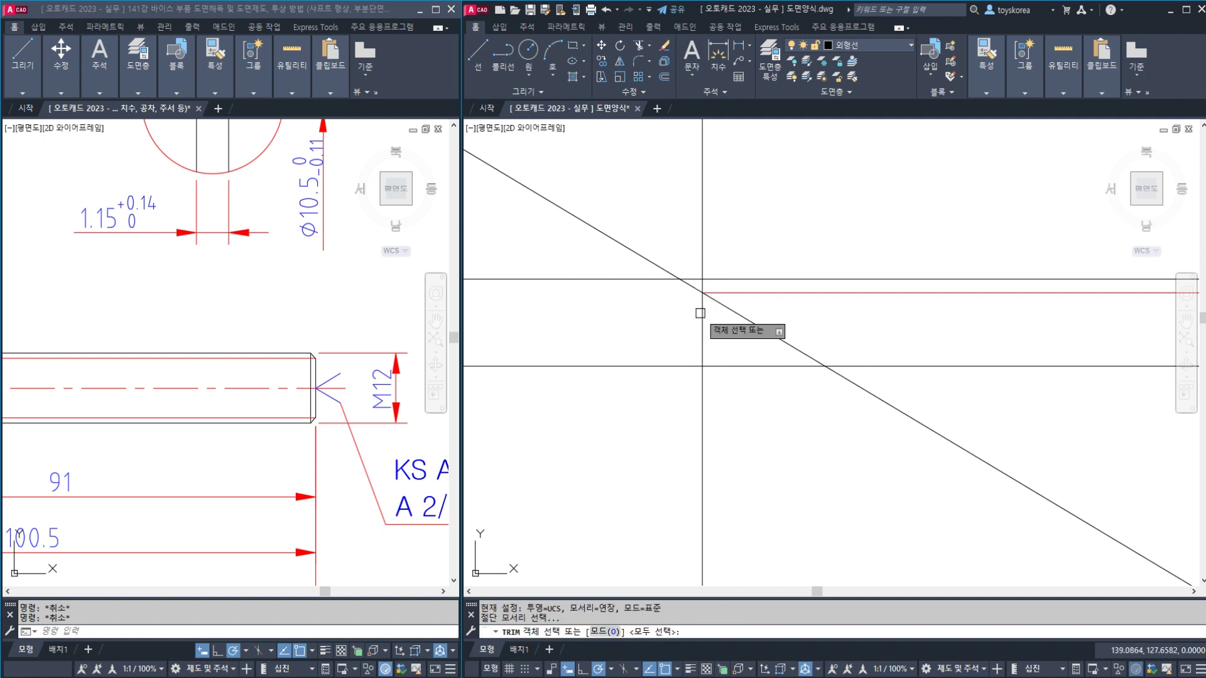
left_click(701, 312)
left_click(665, 279)
key("Return")
left_click(654, 263)
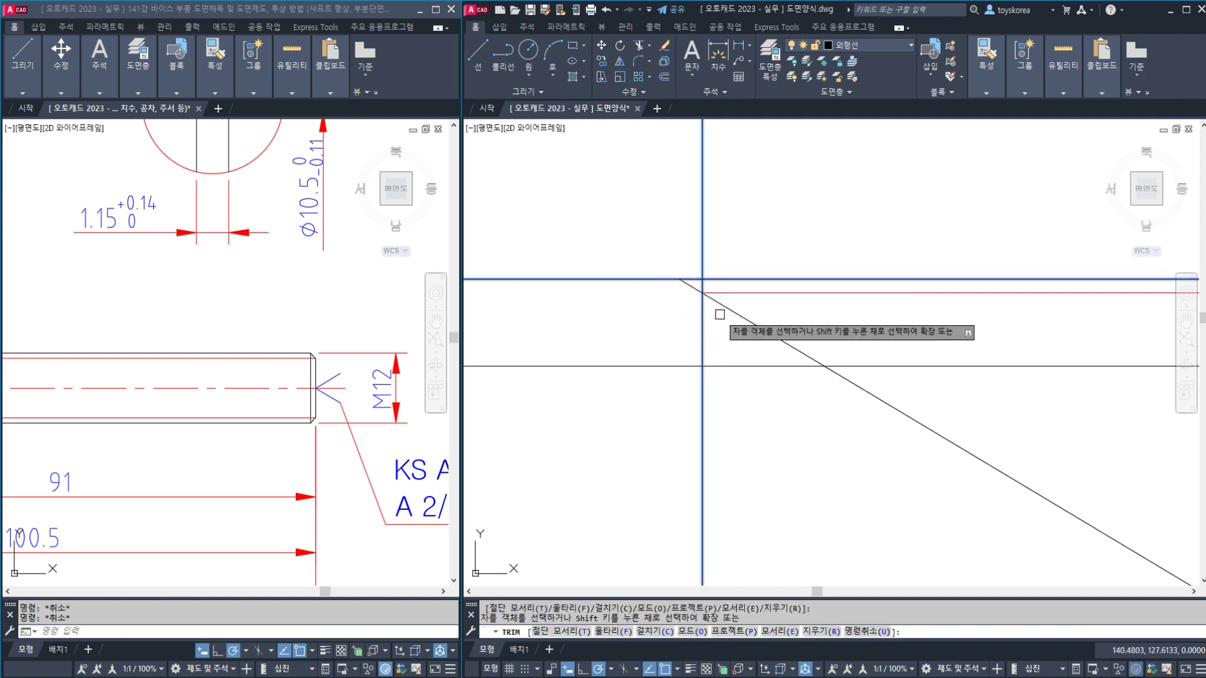
left_click(722, 311)
scroll(694, 287, "up", 2)
key("Escape")
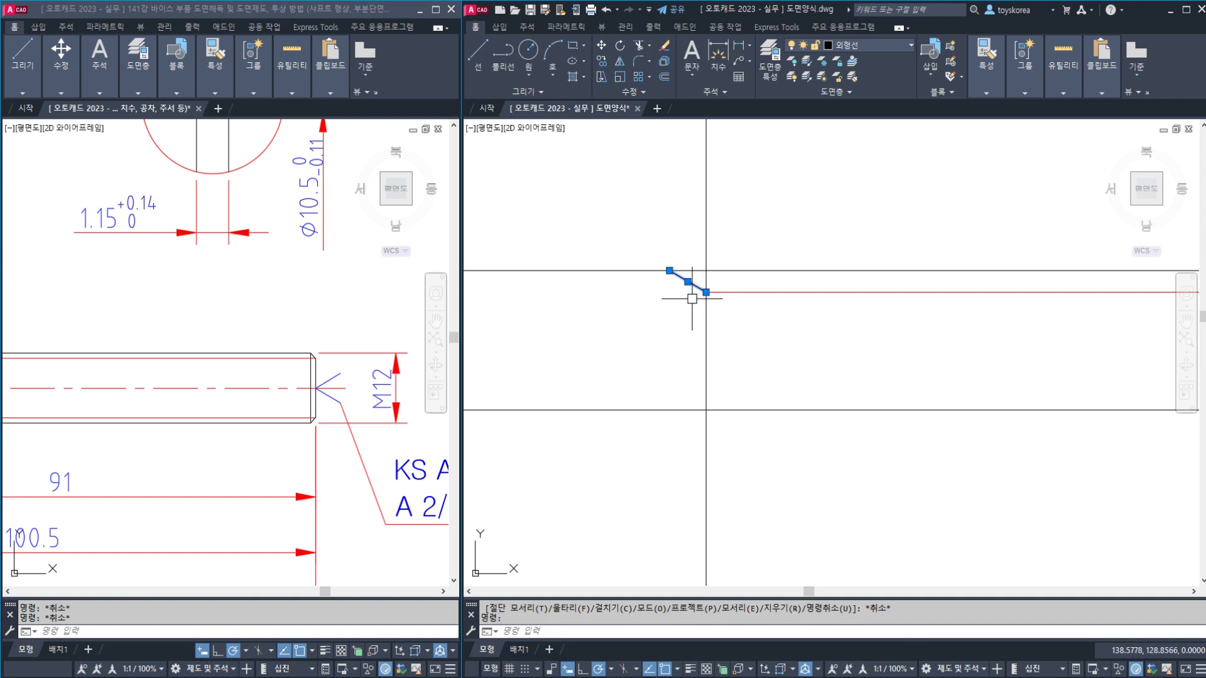
key("Escape")
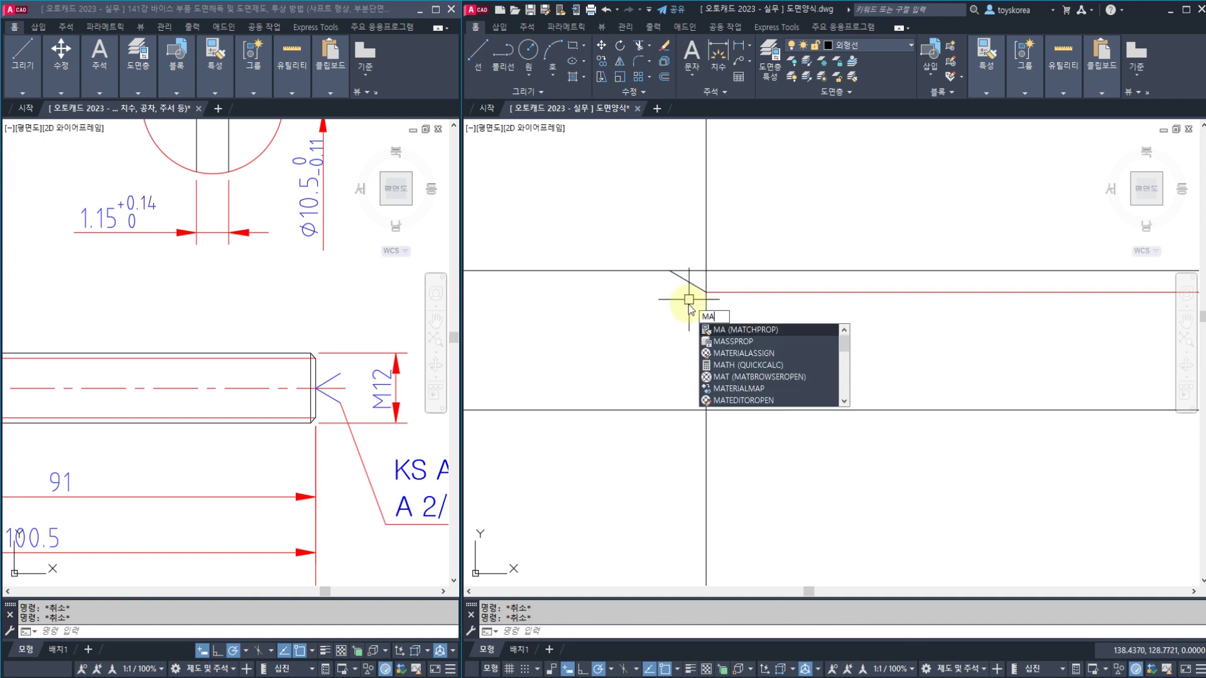
Match the run-out line's properties to the red thread root line and save the template drawing
key("space")
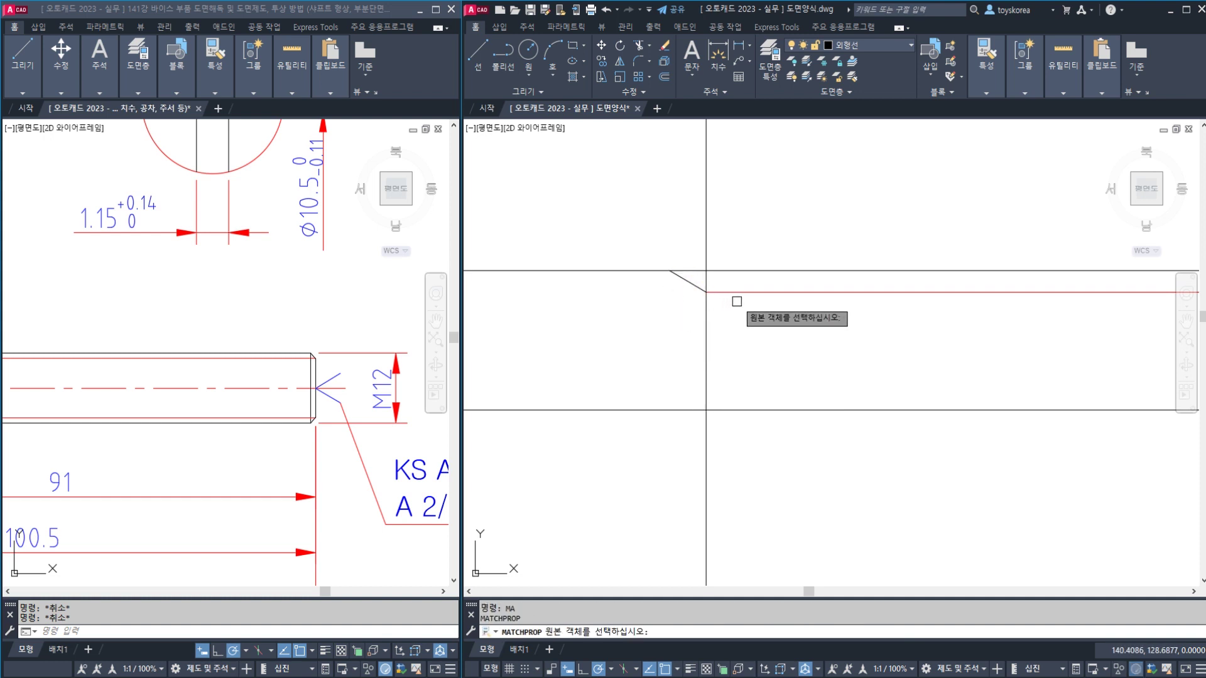
left_click(726, 293)
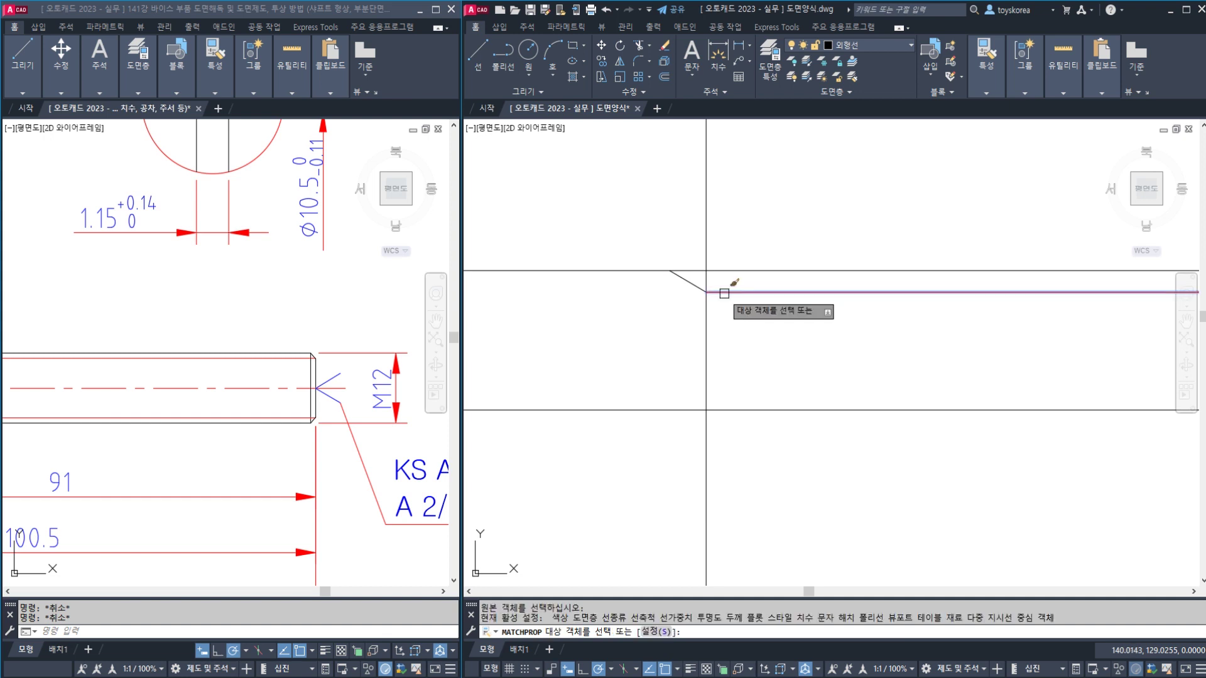
key("space")
key("ctrl+s")
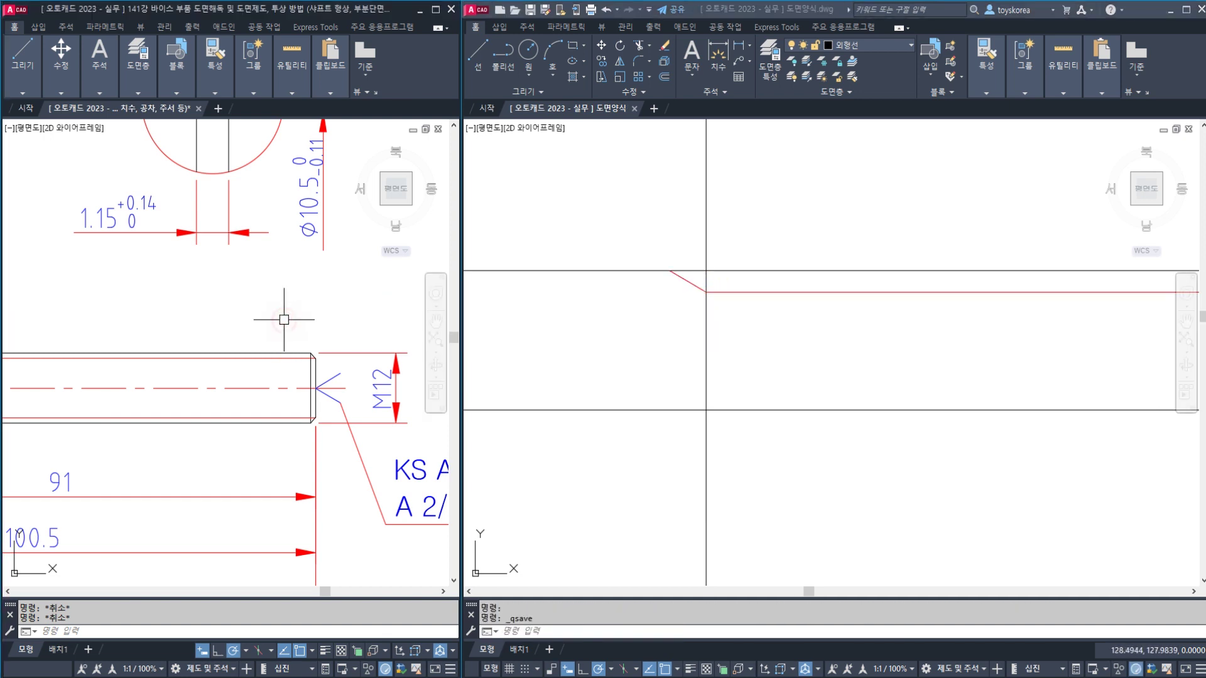
Examine the thread run-out and the length dimension from groove A to the shaft's threaded end in the reference drawing
scroll(283, 318, "down", 3)
middle_click_drag(129, 345, 214, 345)
scroll(213, 344, "up", 3)
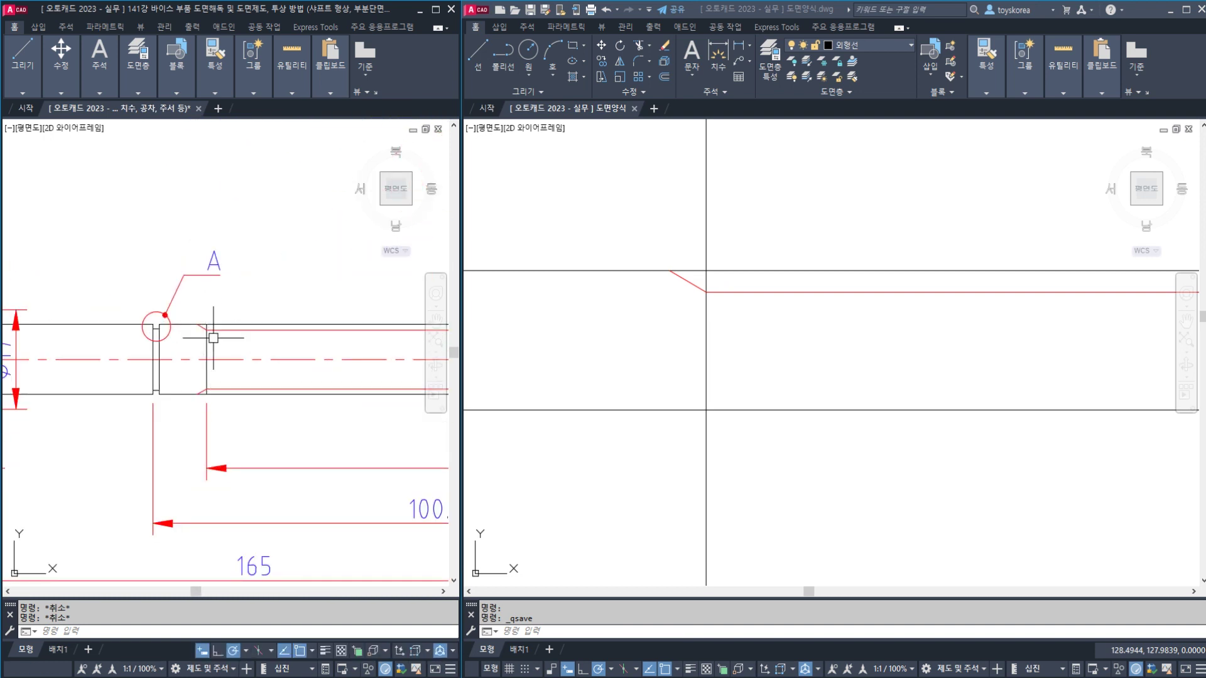
scroll(208, 339, "up", 2)
scroll(203, 359, "down", 6)
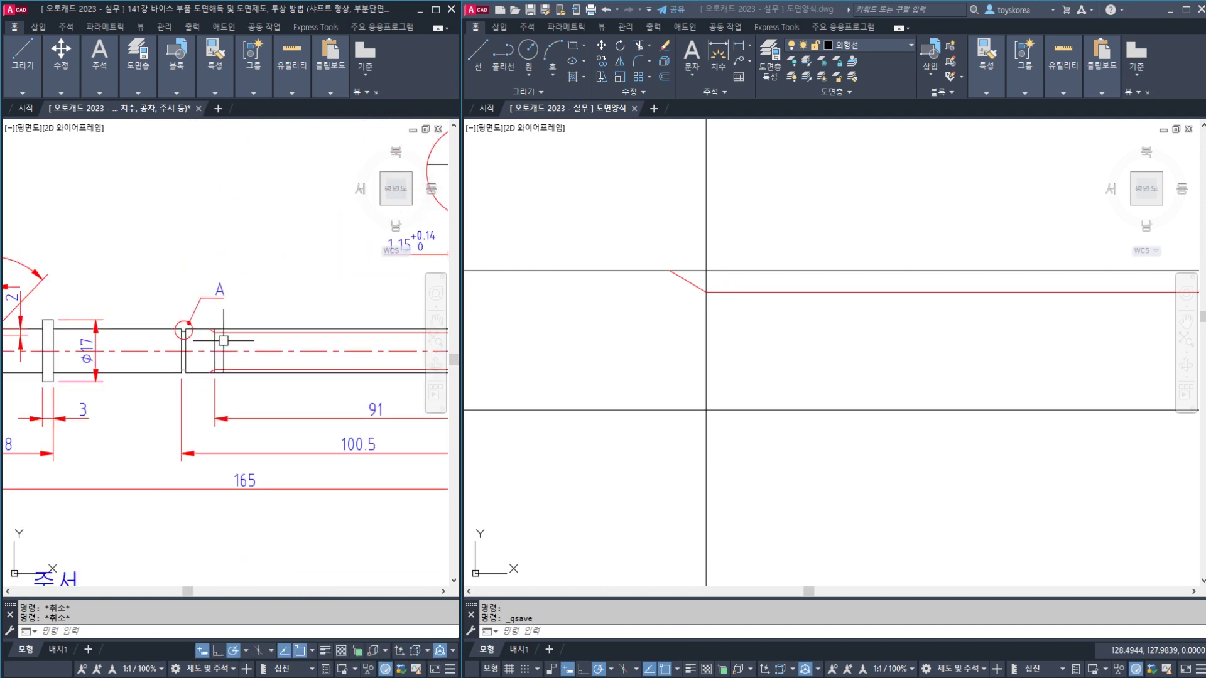
key("Escape")
scroll(715, 354, "down", 5)
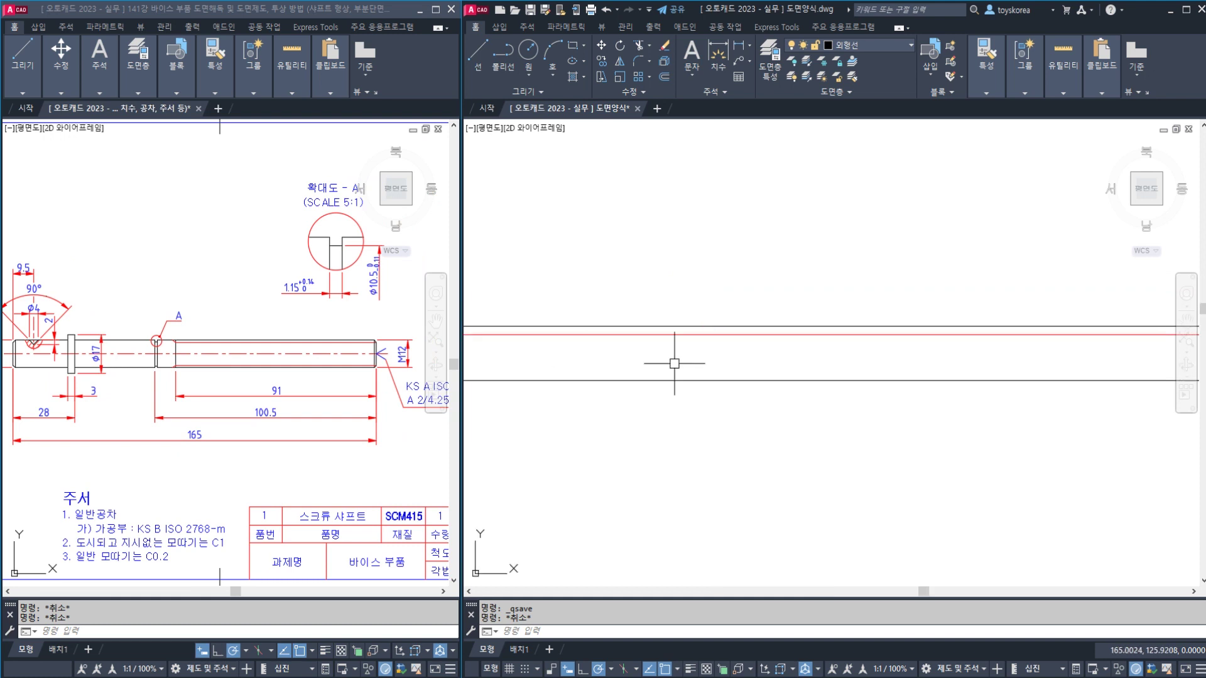
key("Escape")
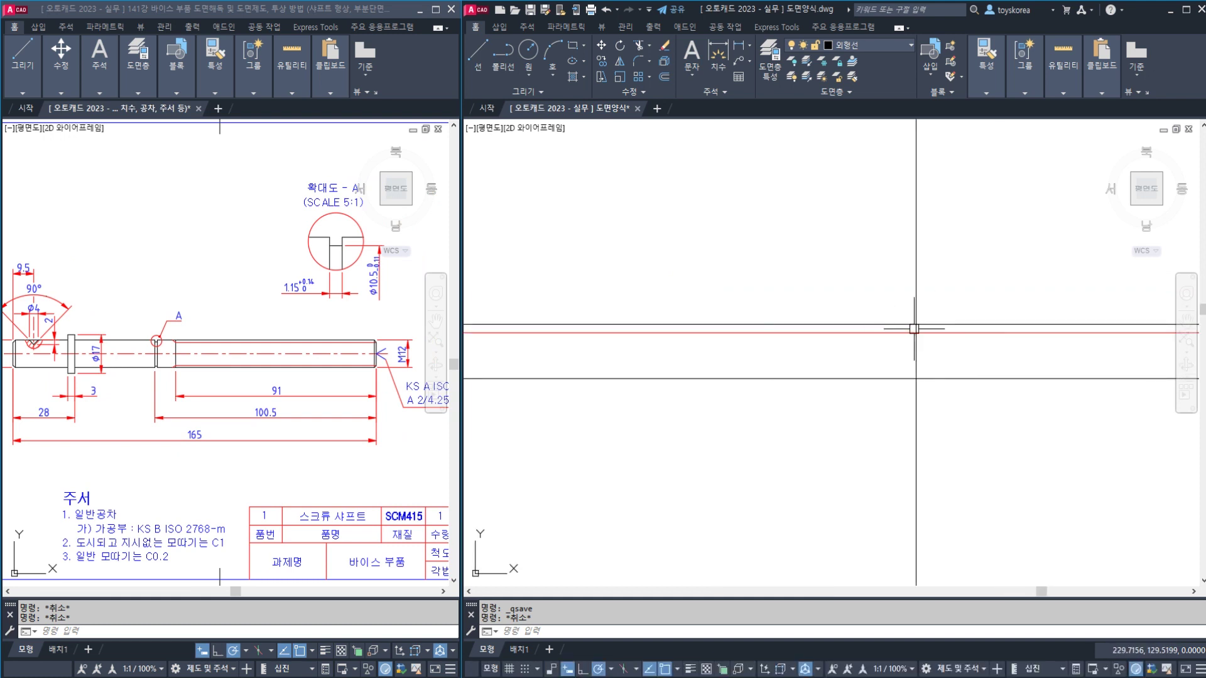
scroll(921, 341, "down", 3)
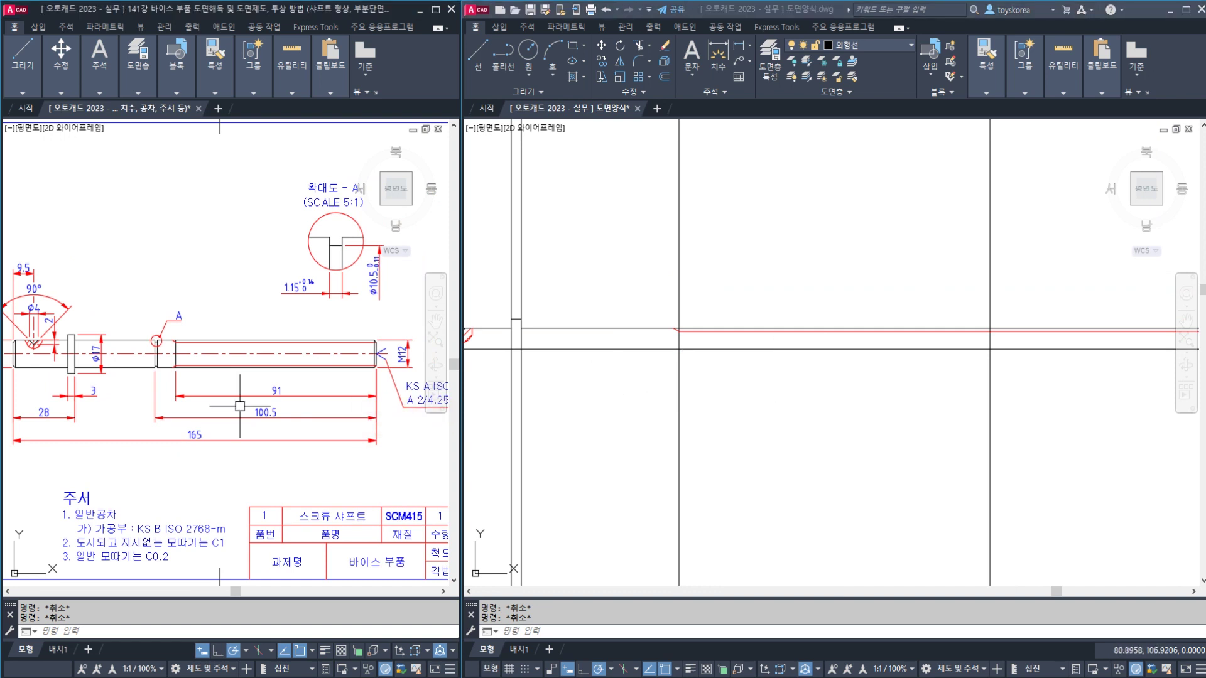
scroll(243, 404, "up", 2)
middle_click_drag(236, 408, 188, 417)
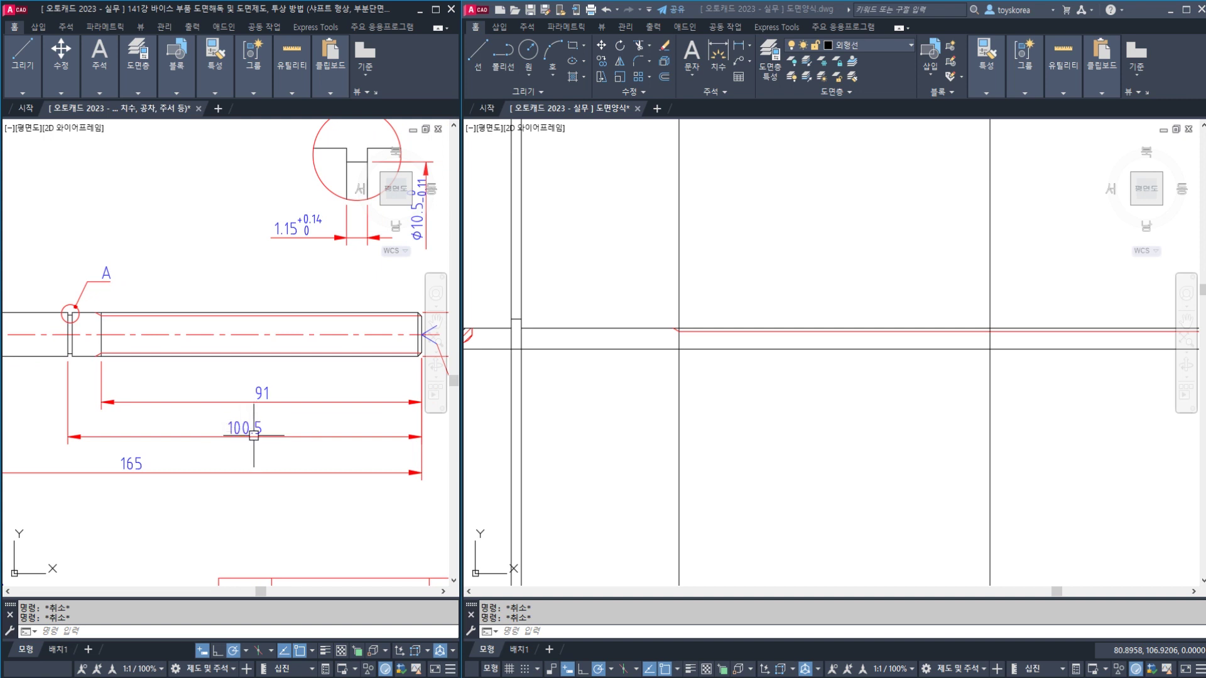
left_click(65, 343)
Offset the vertical line at the shaft's threaded end 100.5 mm to the left in the template drawing to locate the groove
middle_click_drag(842, 315, 829, 302)
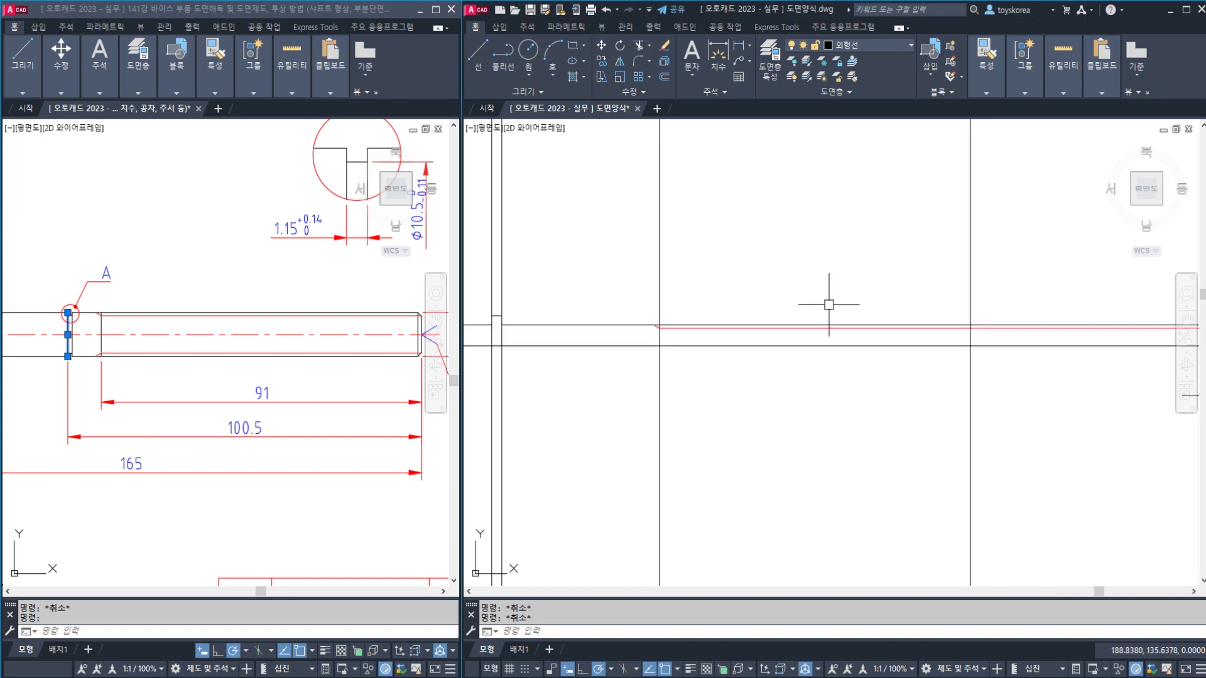
type("o")
key("Return")
type("100")
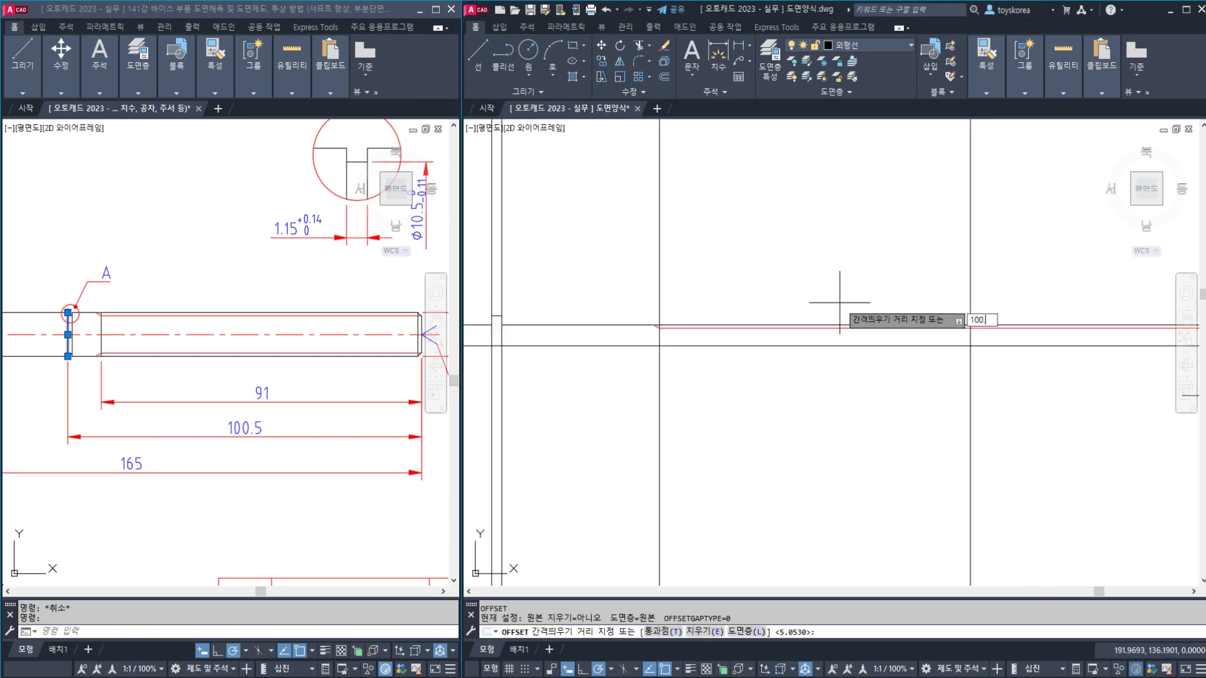
type(".5")
key("Return")
left_click(971, 277)
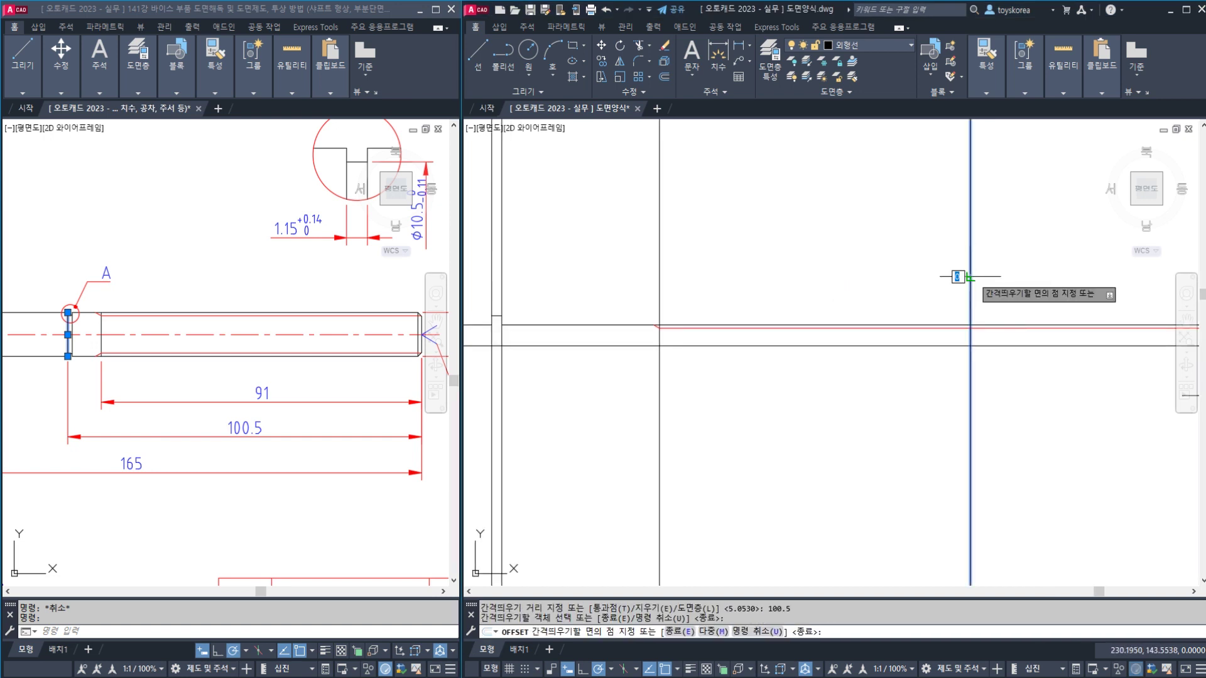
left_click(850, 287)
scroll(627, 342, "up", 5)
key("Escape")
left_click(628, 342)
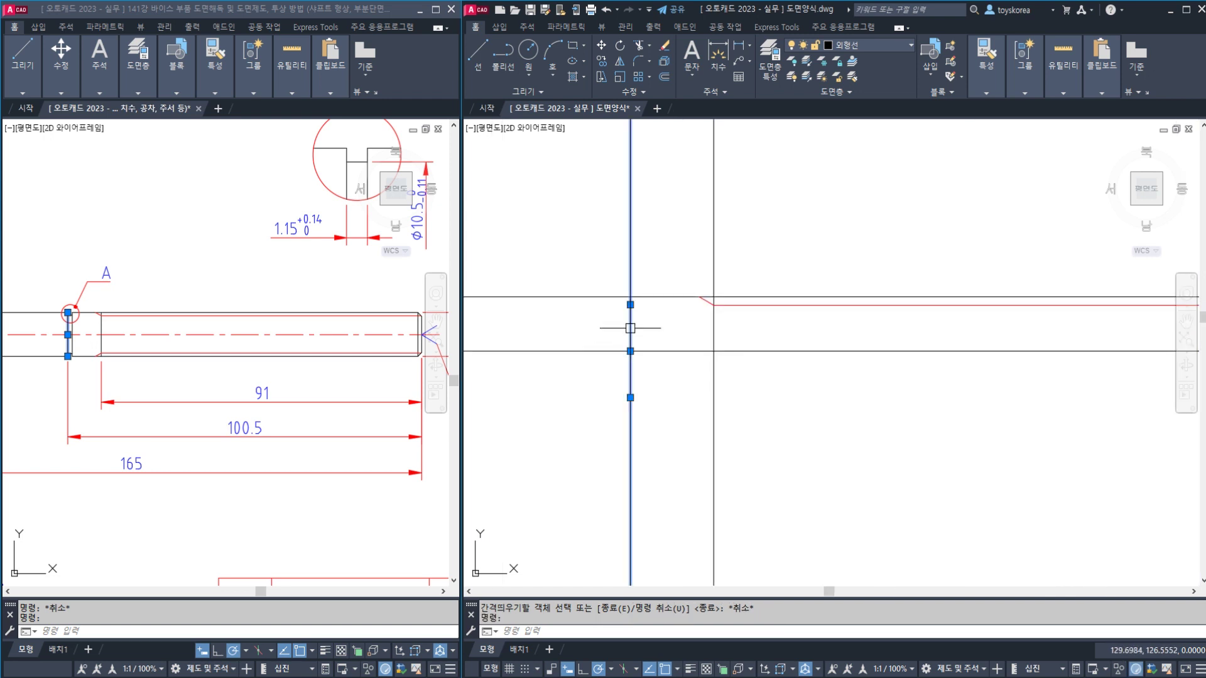
Examine the groove on the reference shaft and its width and diameter dimensions in enlarged detail A
left_click(110, 334)
key("Escape")
scroll(71, 324, "up", 5)
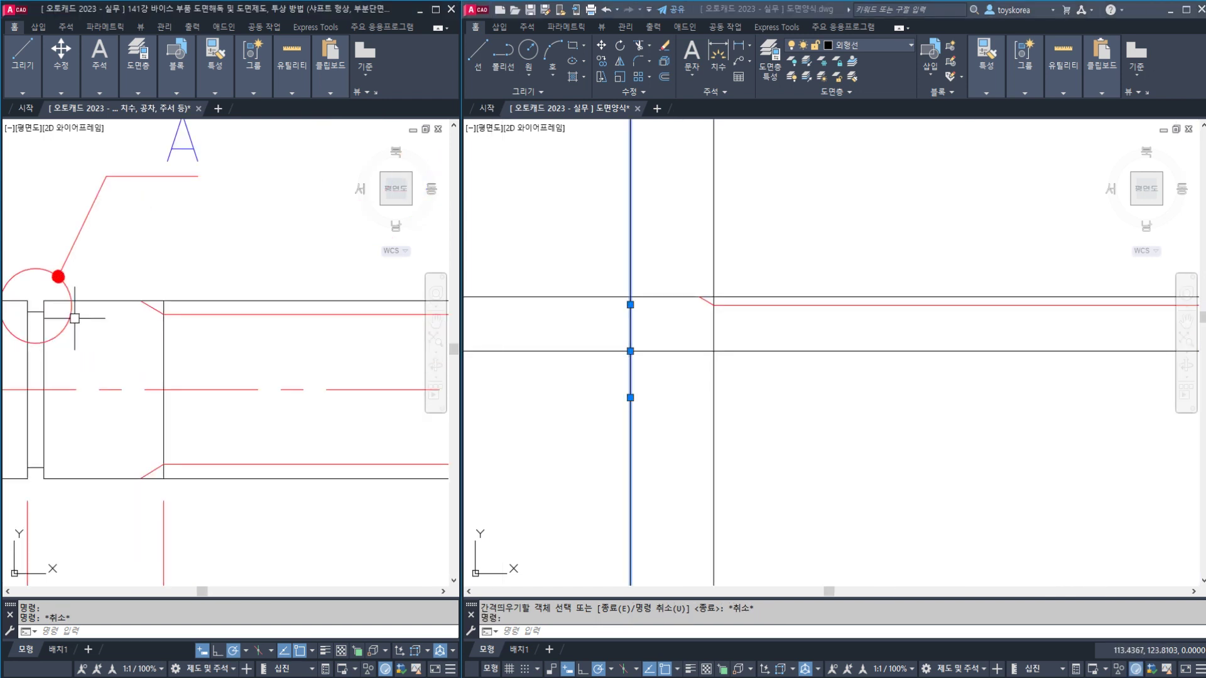
scroll(128, 326, "down", 4)
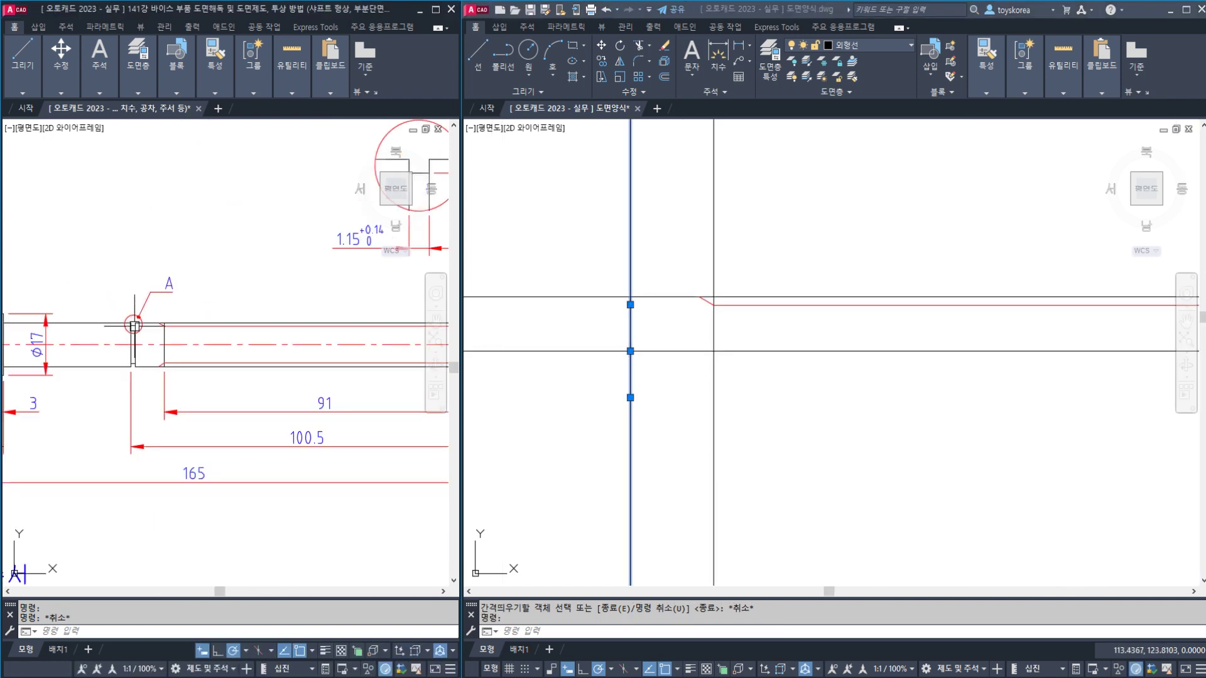
middle_click_drag(371, 231, 201, 345)
scroll(214, 345, "up", 3)
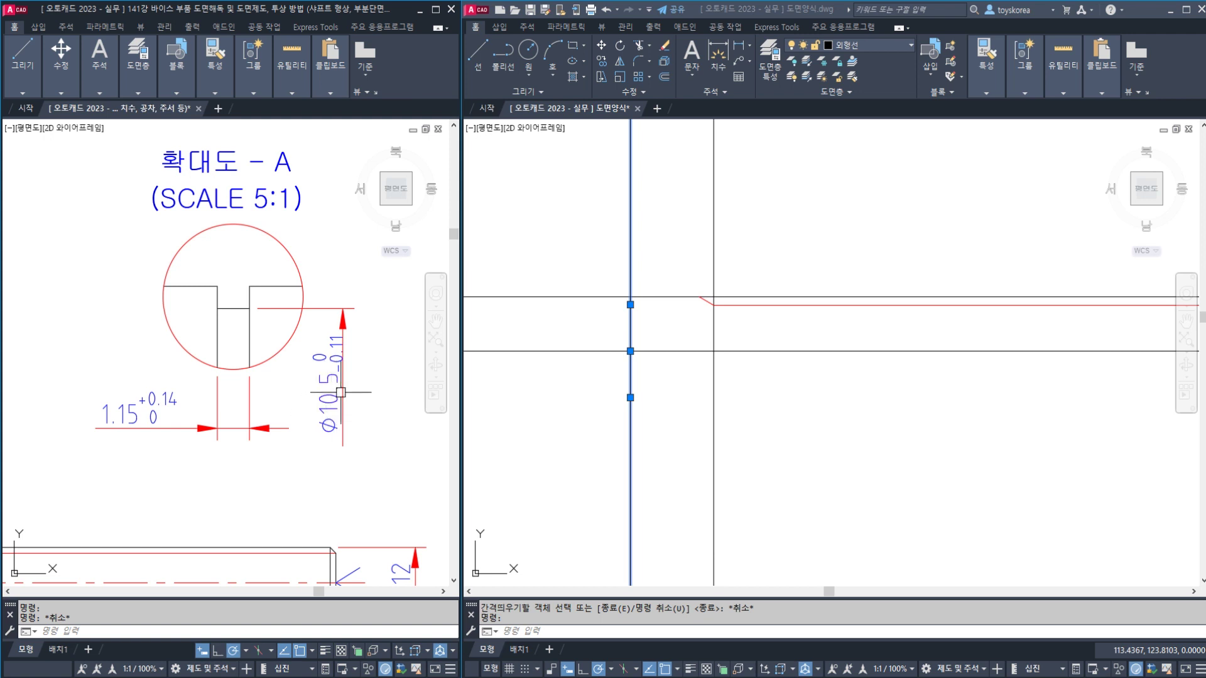
left_click(638, 339)
key("Escape")
key("Escape")
Offset the groove's vertical line 1.15 mm to the right in the template drawing to form its other side
middle_click_drag(638, 339, 635, 345)
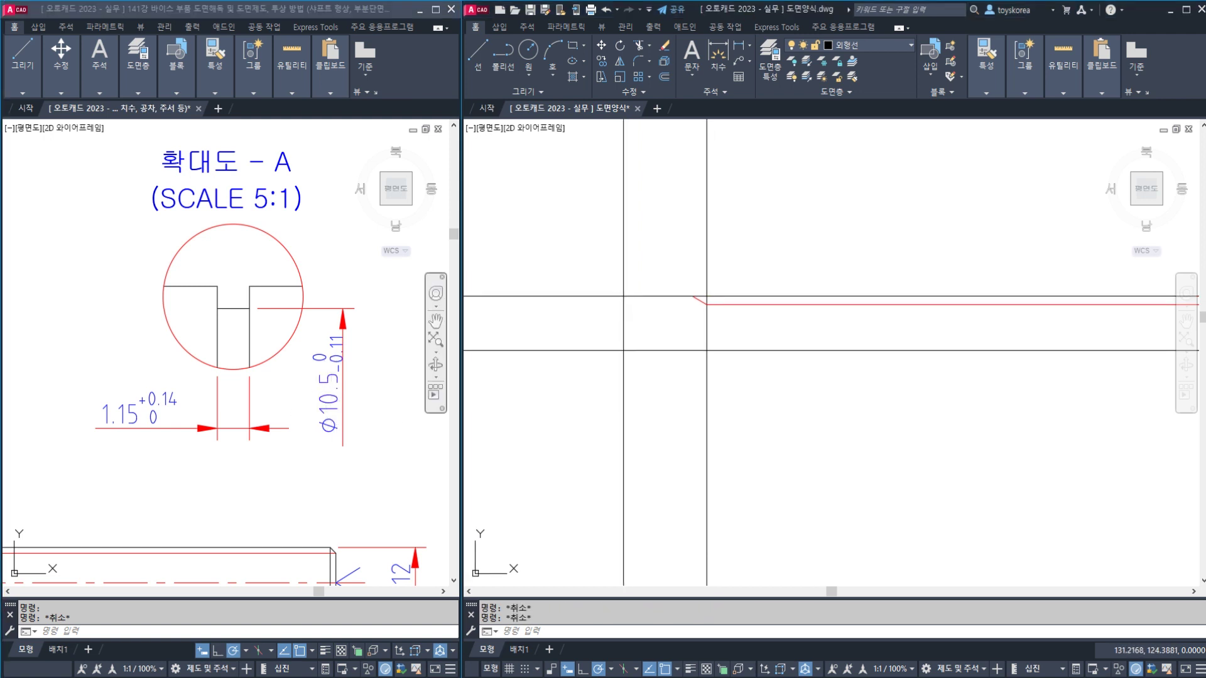
type("o")
key("Return")
type("1.1")
key("Return")
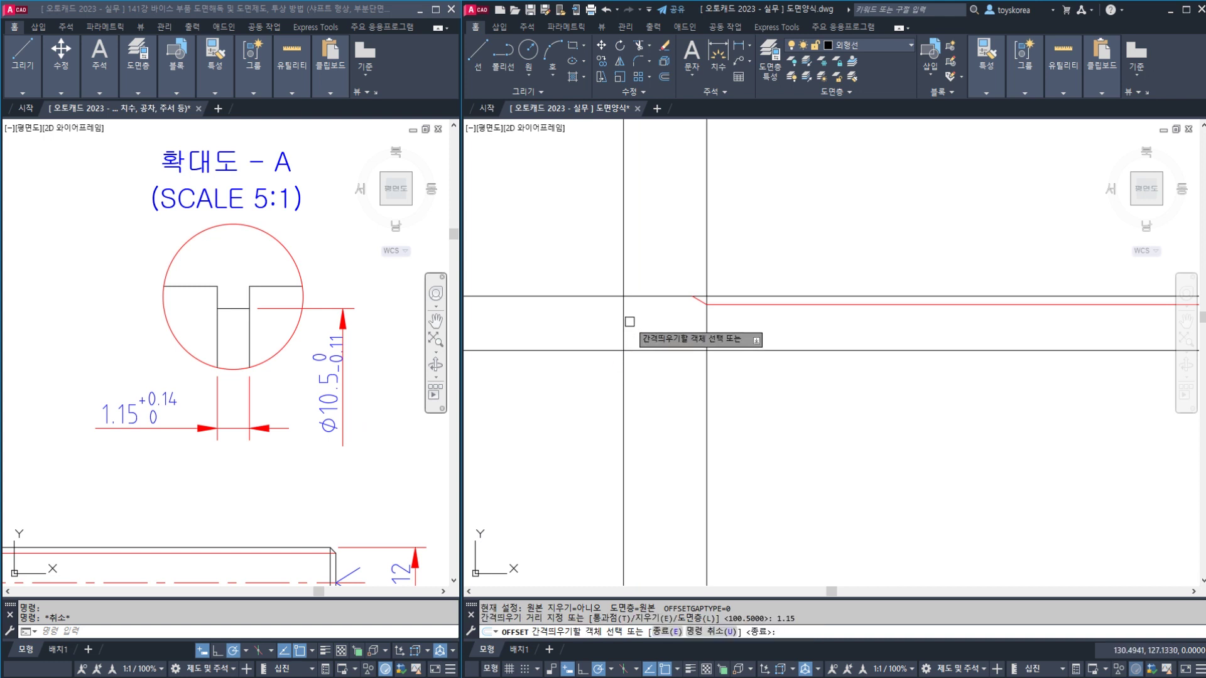
left_click(623, 321)
left_click(636, 319)
key("Escape")
scroll(636, 319, "up", 4)
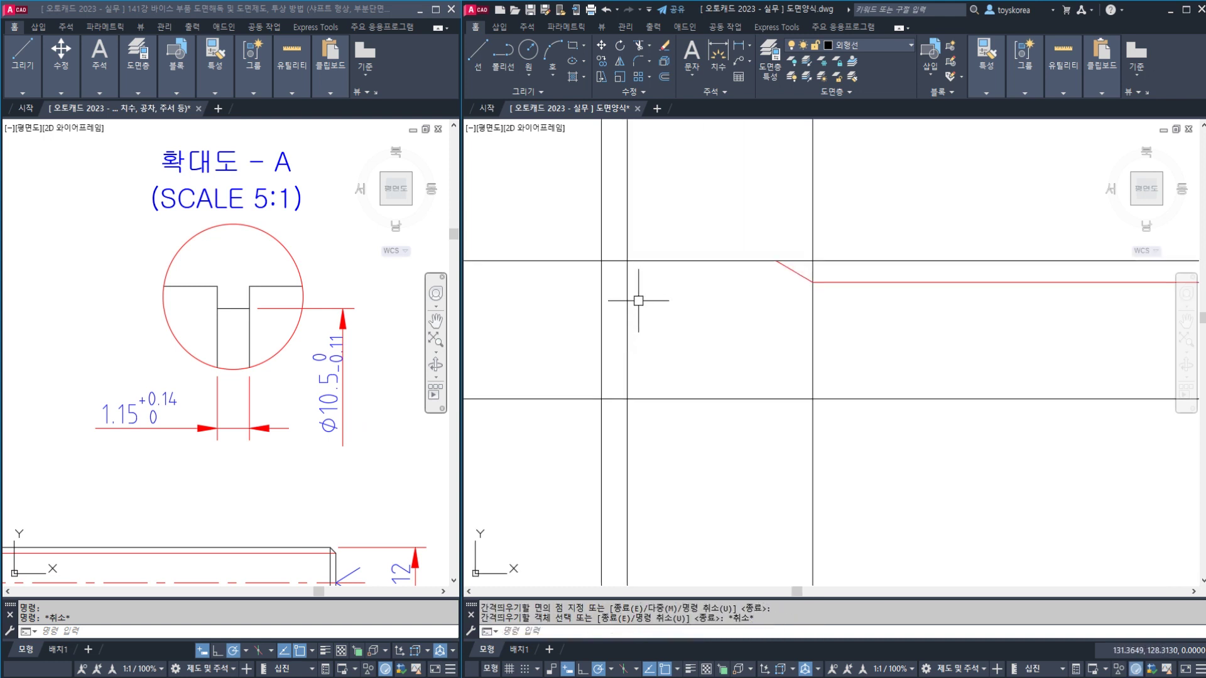
Trim the shaft's upper outline between the two vertical groove lines to open the groove
type("tr")
key("Return")
left_click(637, 314)
left_click(577, 292)
key("Return")
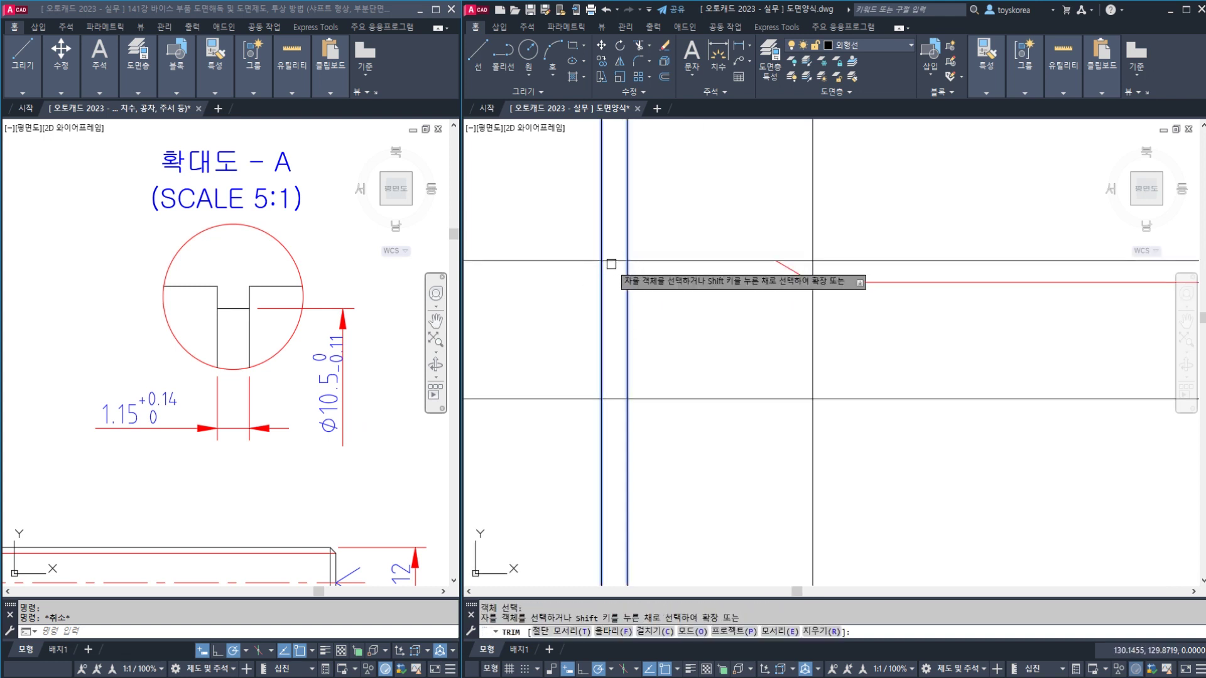
left_click(612, 260)
key("Escape")
Offset the shaft's horizontal axis line upward by 105/20 as the groove bottom line
left_click(226, 321)
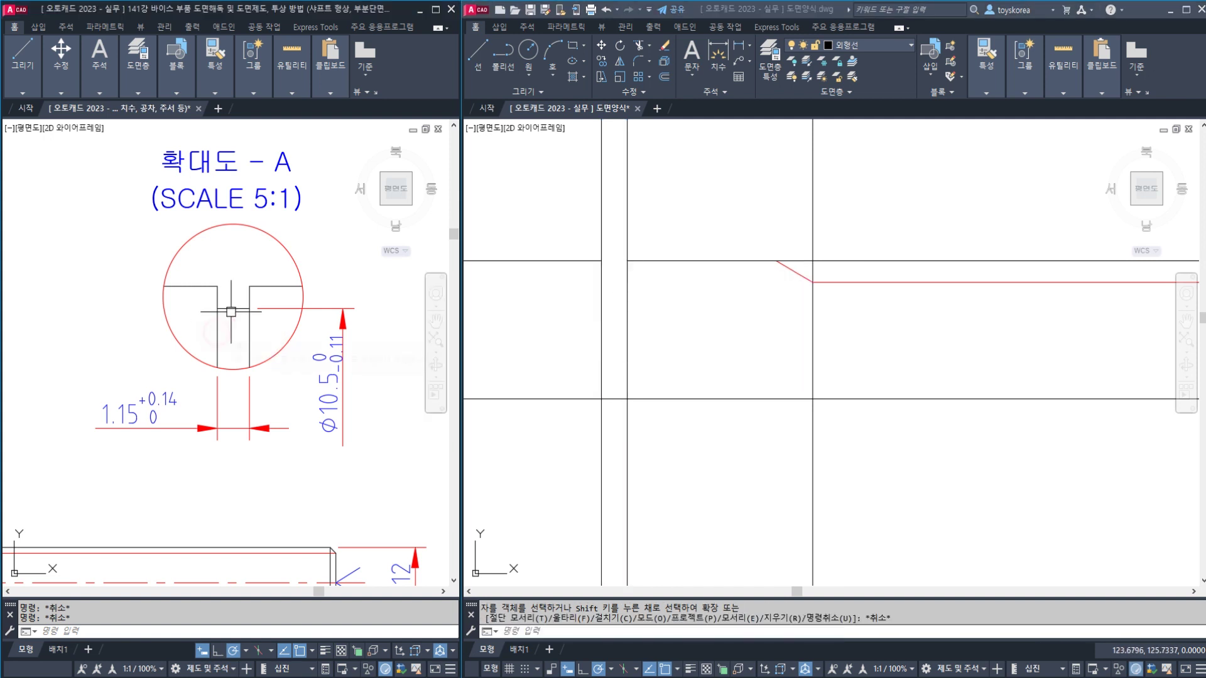
key("Escape")
left_click(540, 392)
key("Escape")
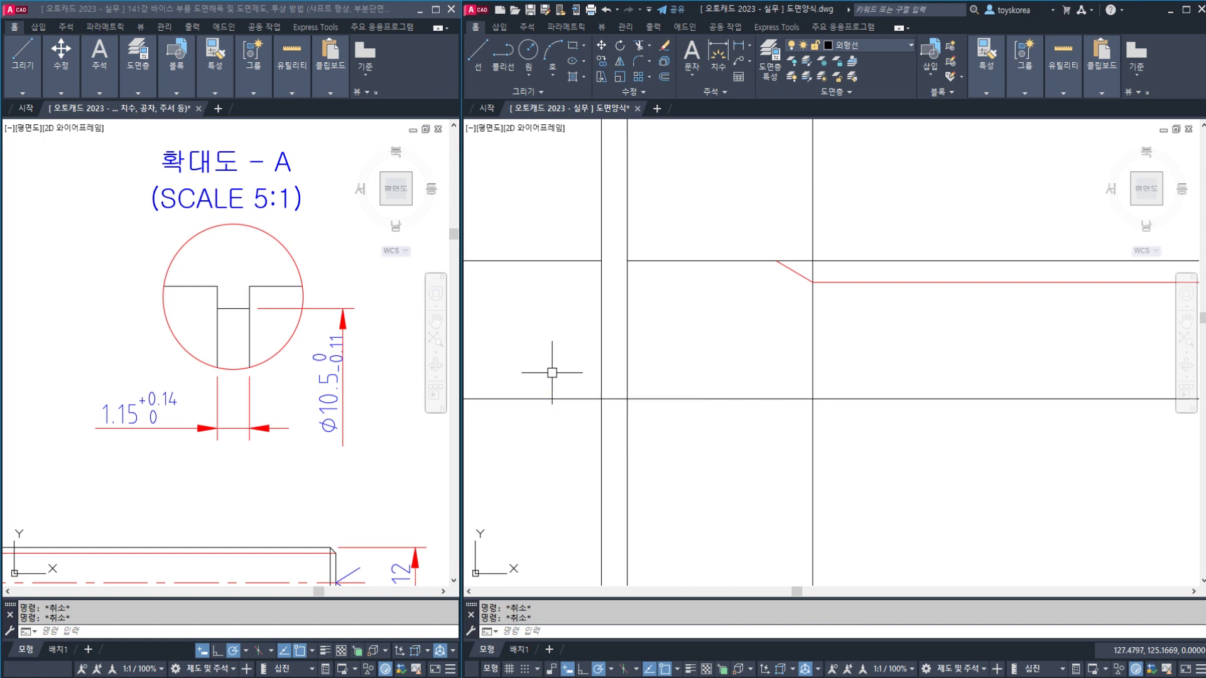
type("o")
key("Return")
type("105")
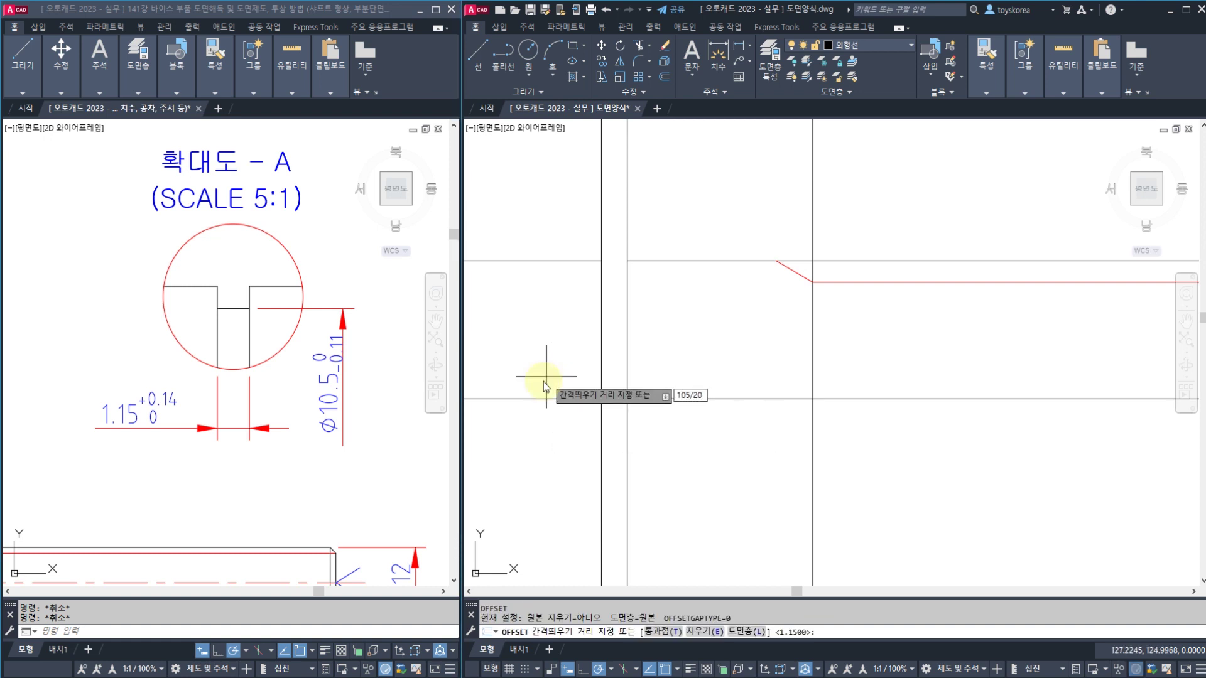
type("/20")
key("Return")
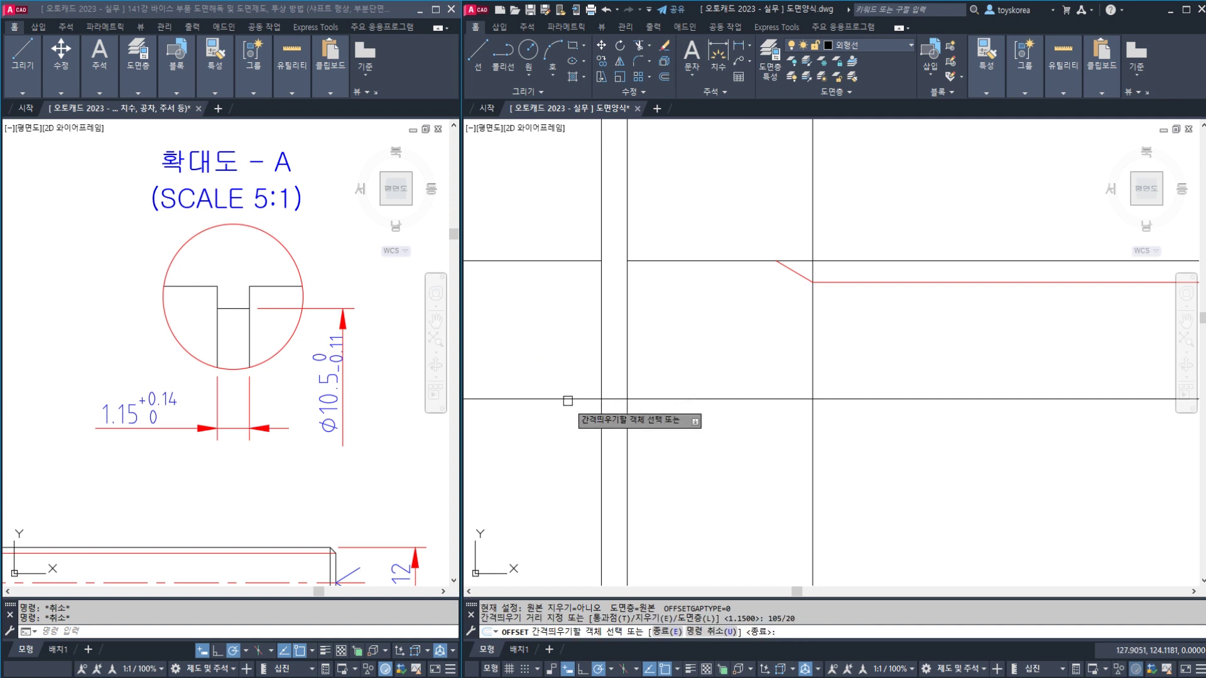
left_click(646, 399)
left_click(646, 323)
key("Escape")
Trim the groove's vertical lines above the shaft outline and its bottom line outside the groove, and save the drawing
type("T")
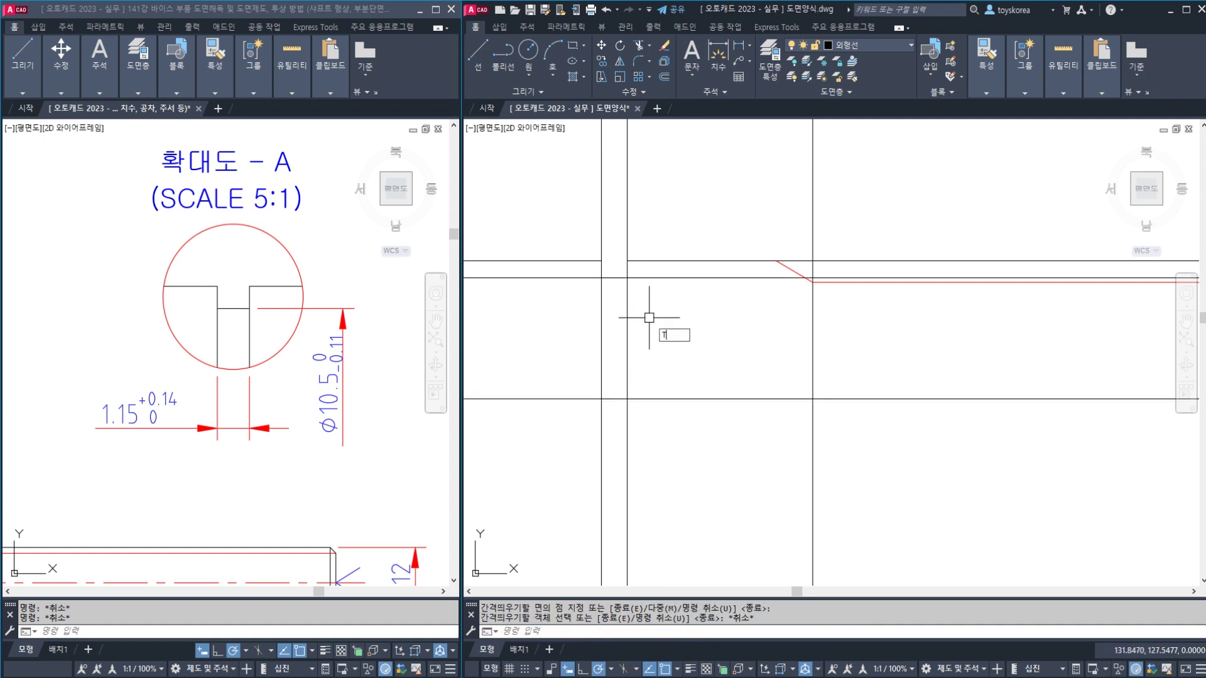
type("R")
key("Return")
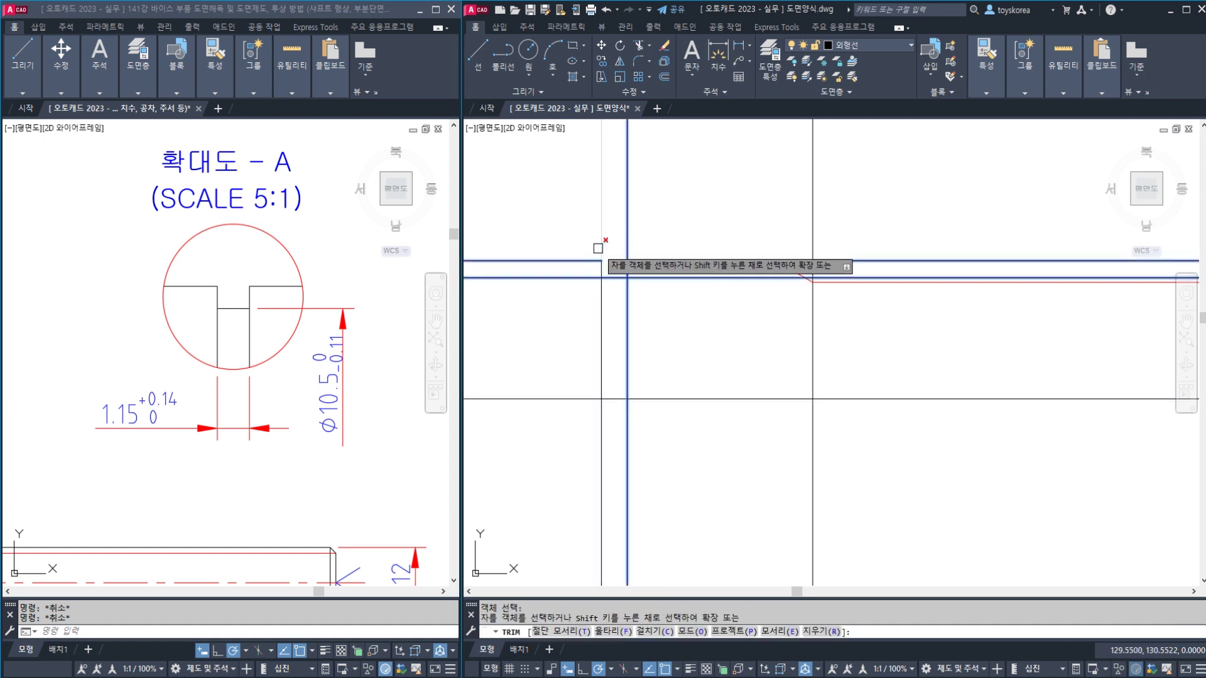
left_click(597, 249)
left_click(638, 245)
left_click(622, 242)
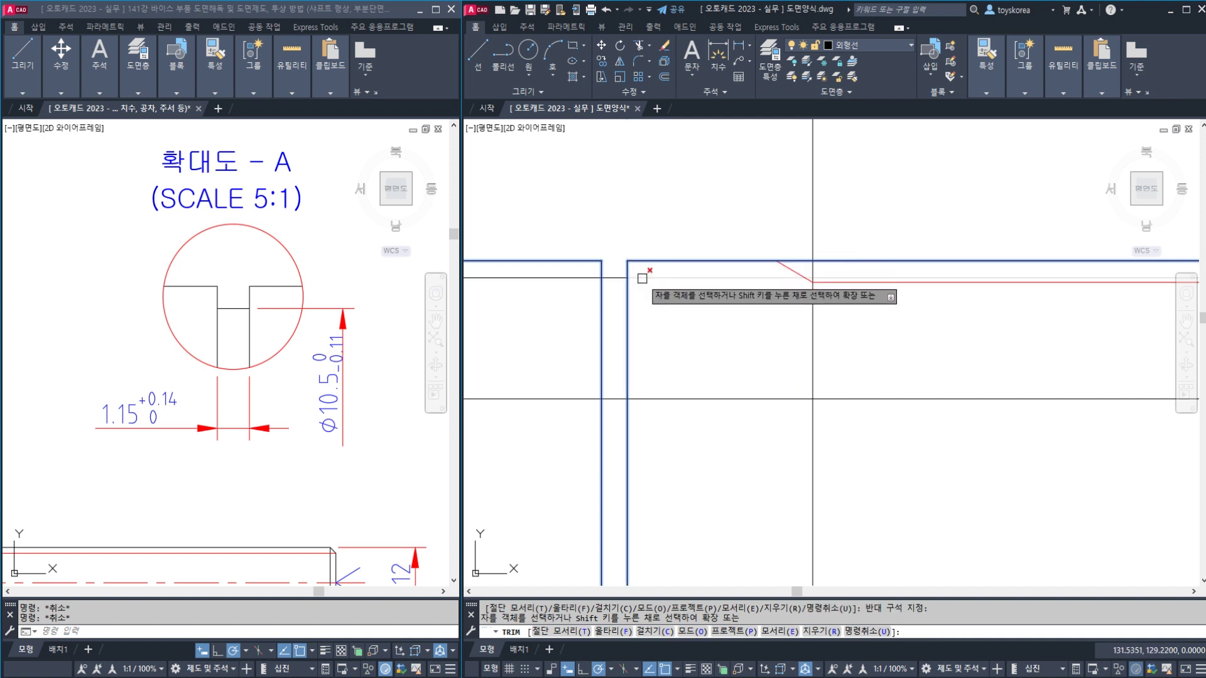
key("Escape")
scroll(646, 267, "down", 5)
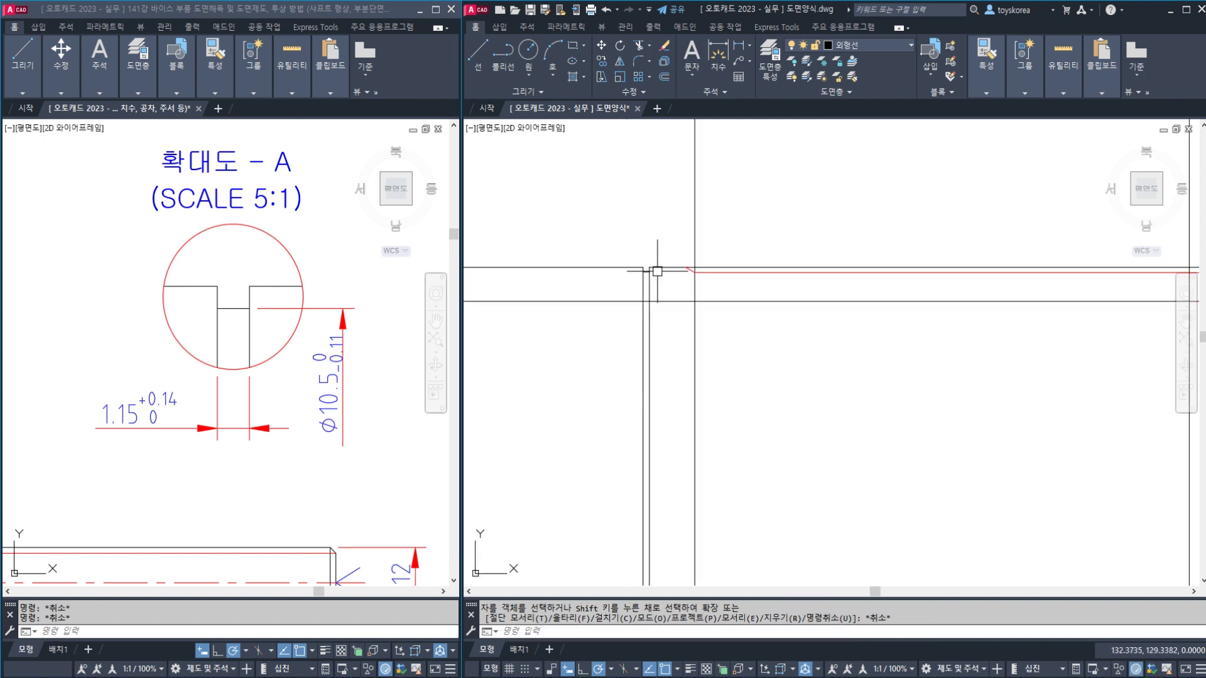
key("ctrl+s")
Examine the threaded end of the reference shaft and compare it with the same end of the shaft in the template drawing
left_click(201, 331)
scroll(202, 331, "down", 3)
middle_click_drag(114, 504, 215, 429)
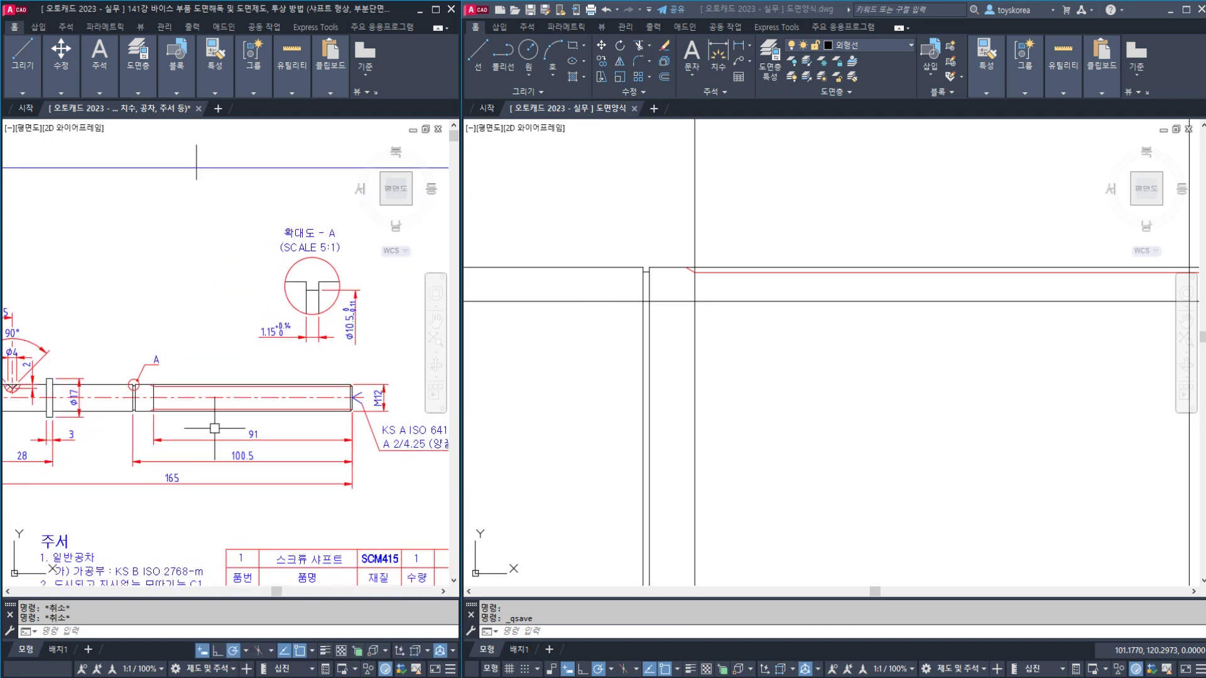
scroll(215, 428, "up", 2)
left_click(638, 367)
scroll(654, 344, "down", 2)
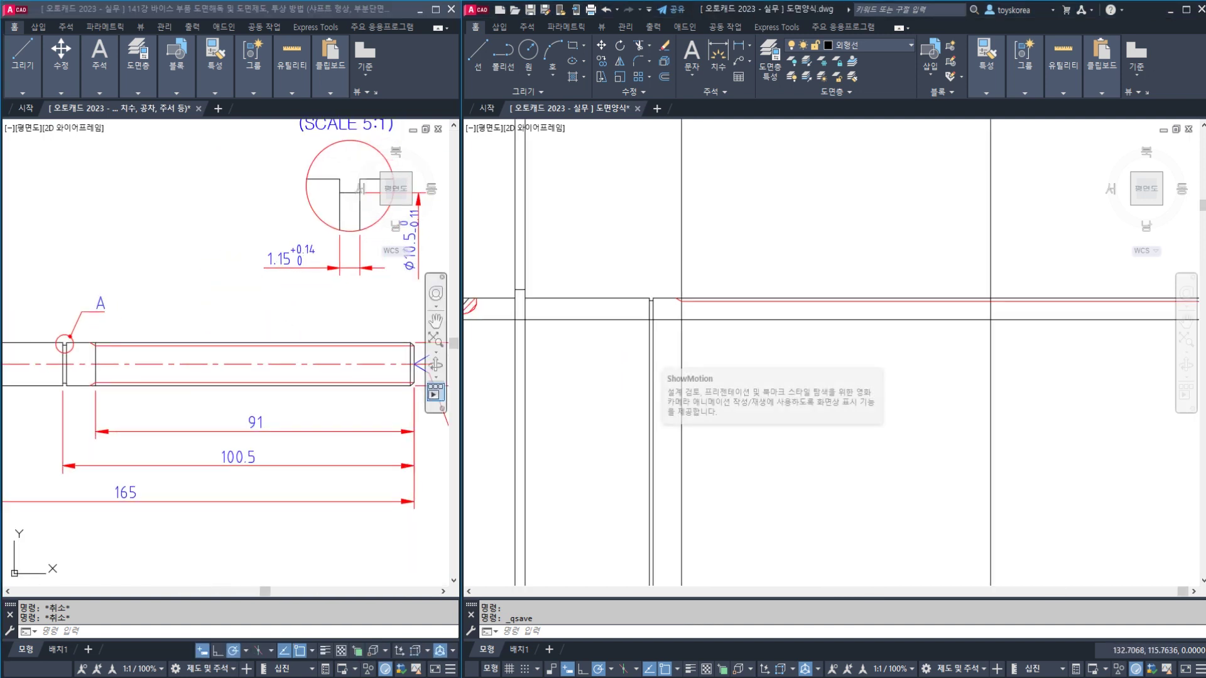
scroll(665, 370, "down", 3)
middle_click_drag(666, 370, 682, 378)
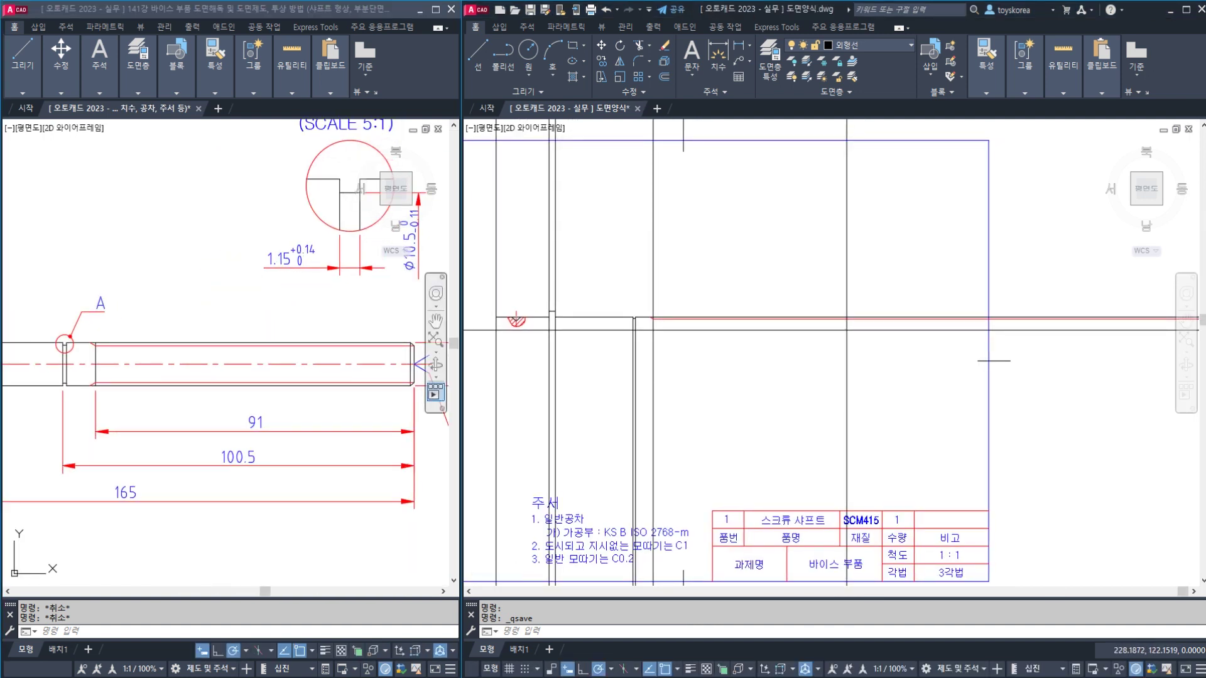
scroll(840, 318, "up", 5)
left_click(362, 387)
Chamfer the corner between the shaft's upper outline and its right end line with both distances set to 1
left_click(772, 352)
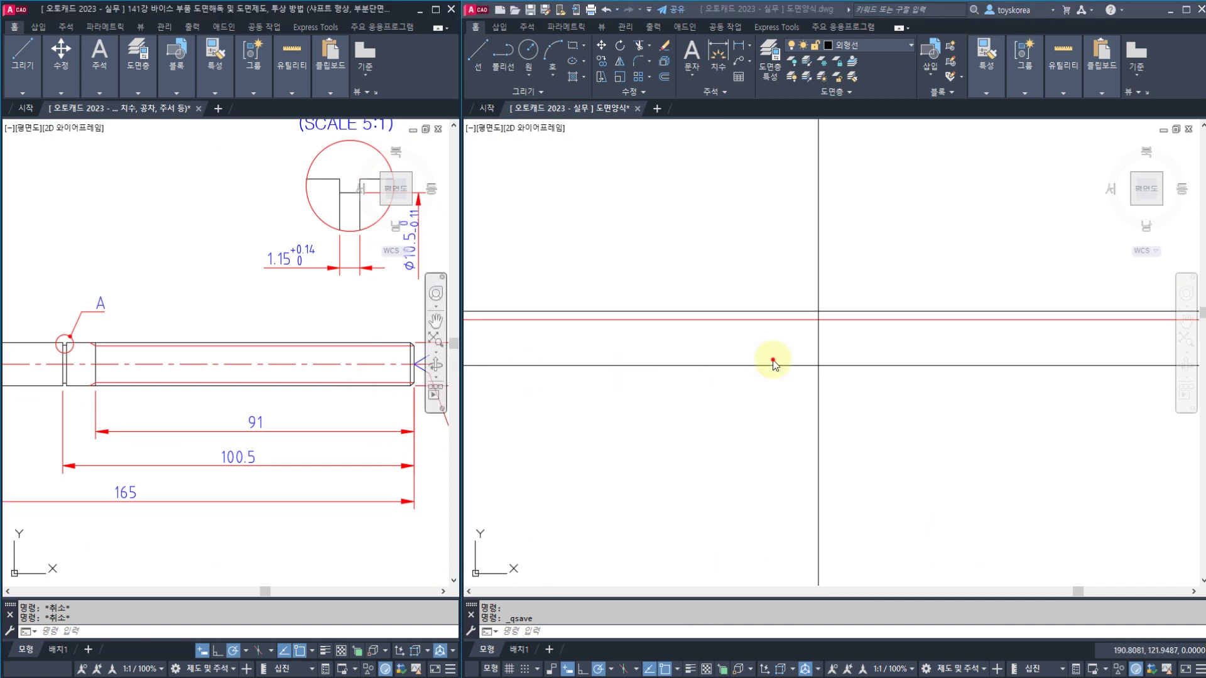
key("Escape")
key("Escape")
scroll(813, 329, "up", 2)
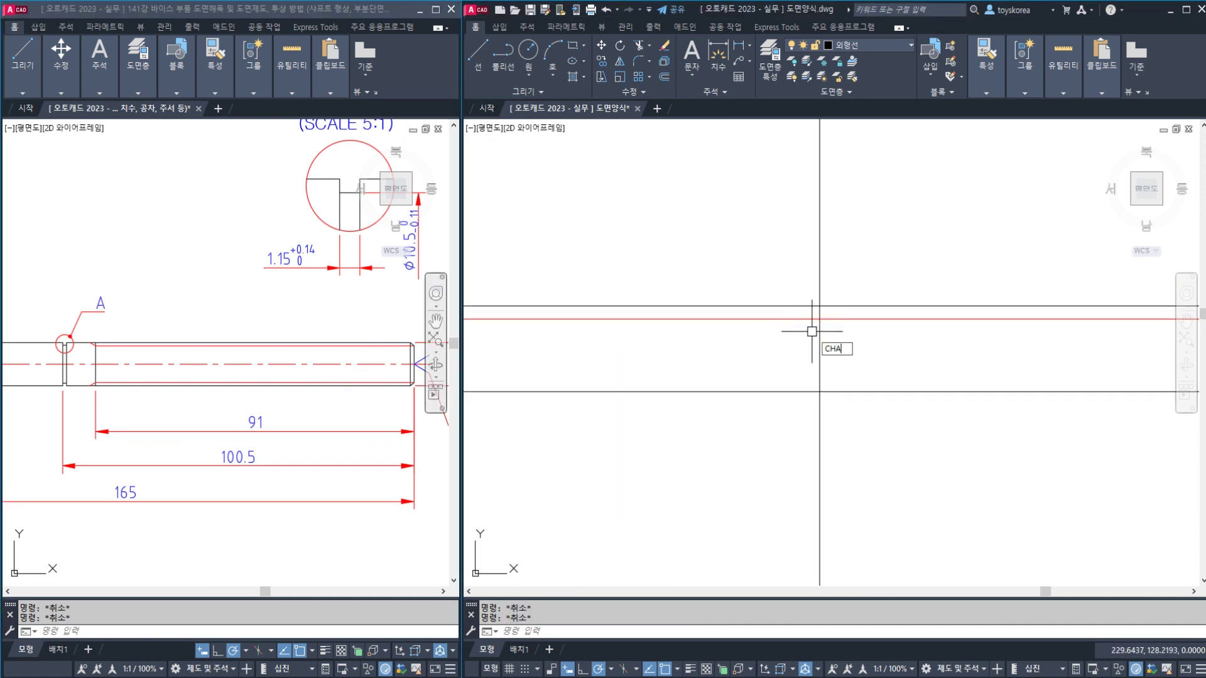
key("Return")
type("D")
key("Return")
type("1")
key("Return")
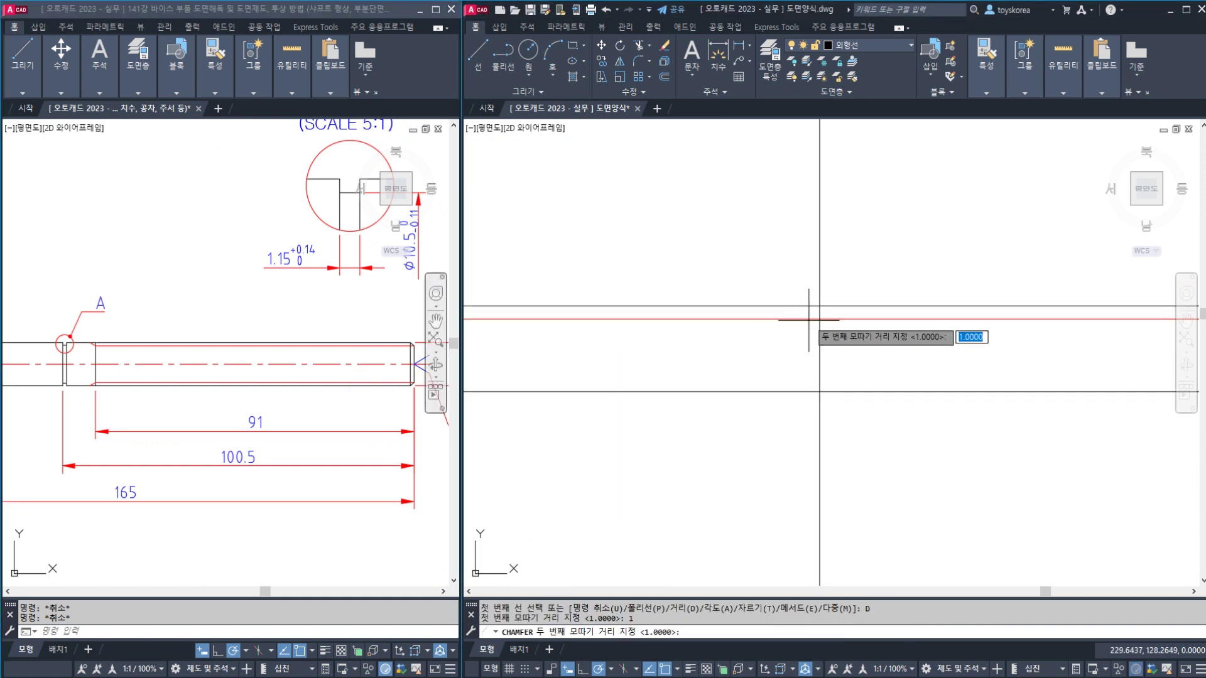
key("Return")
left_click(809, 306)
left_click(819, 336)
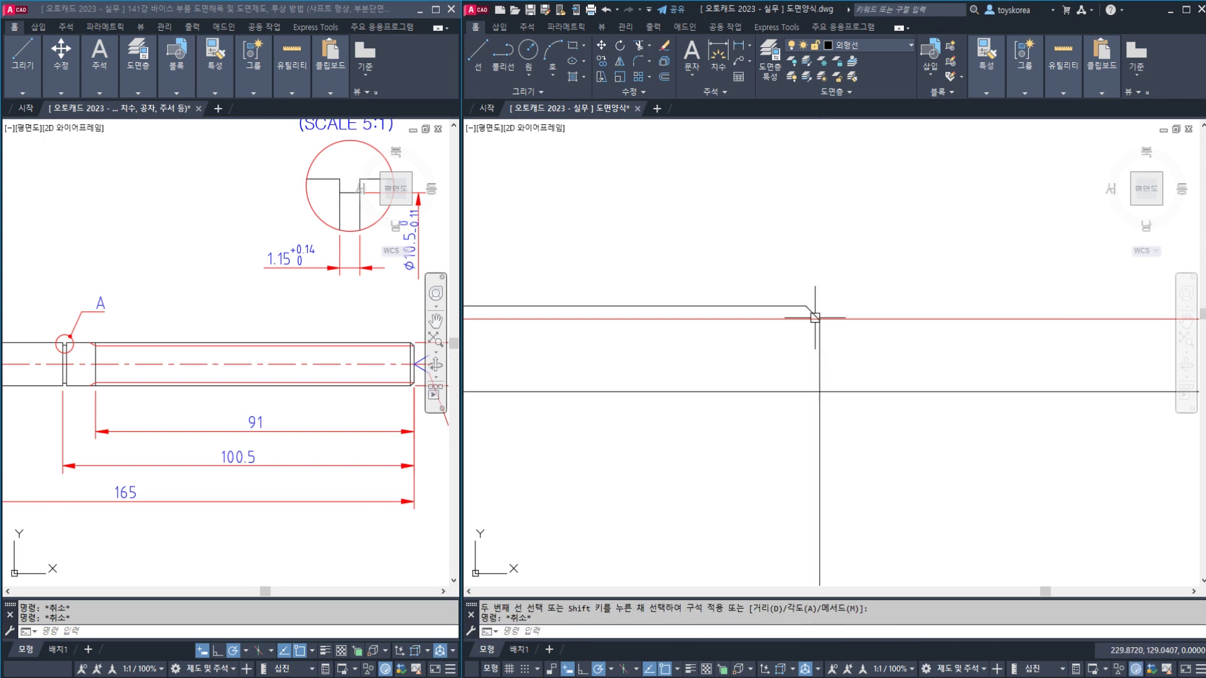
scroll(814, 317, "up", 10)
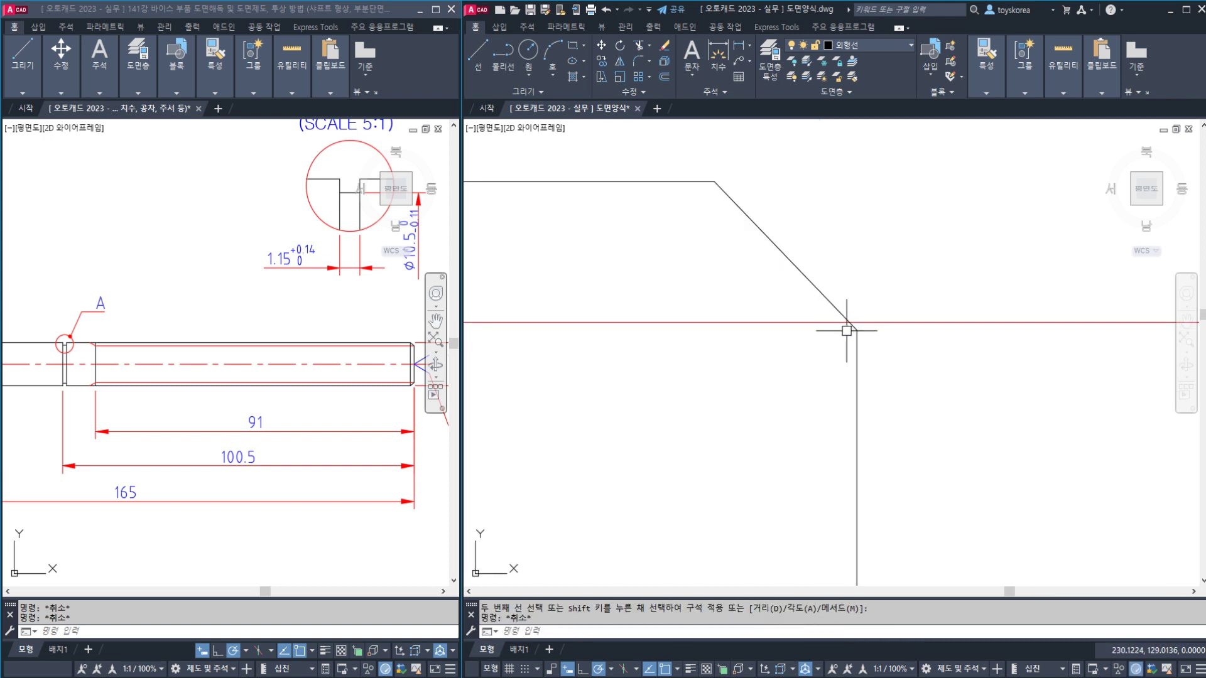
left_click(837, 308)
key("Escape")
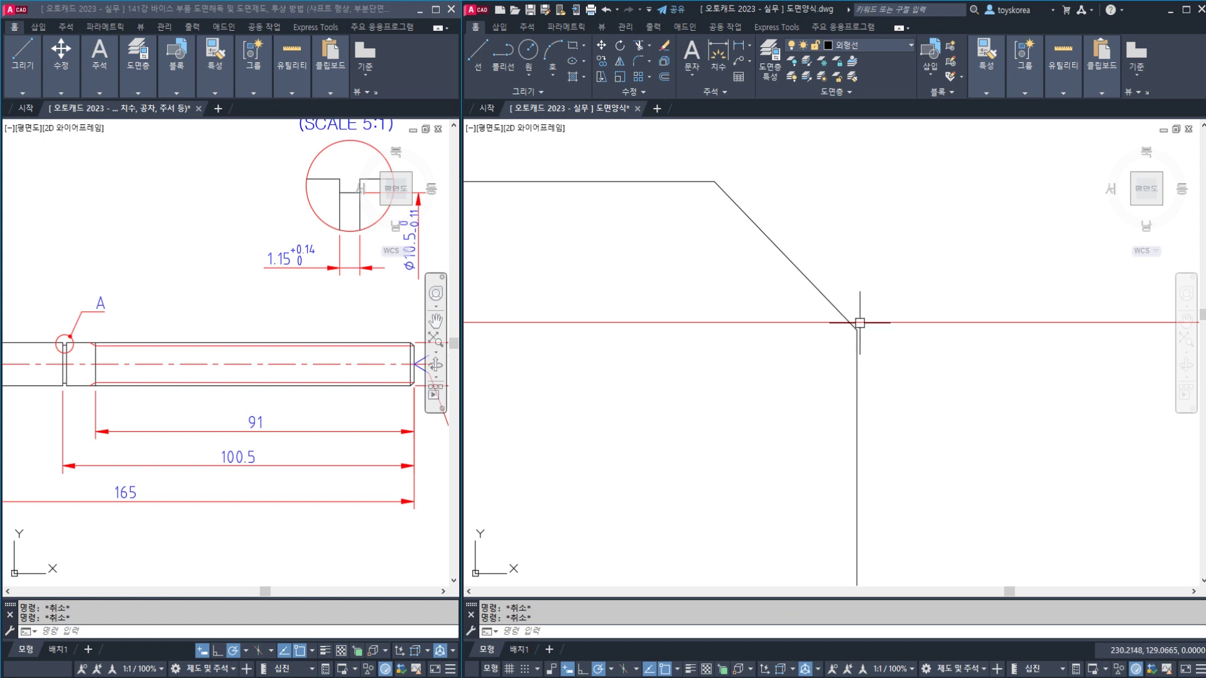
type("tr")
key("Return")
key("Escape")
key("Escape")
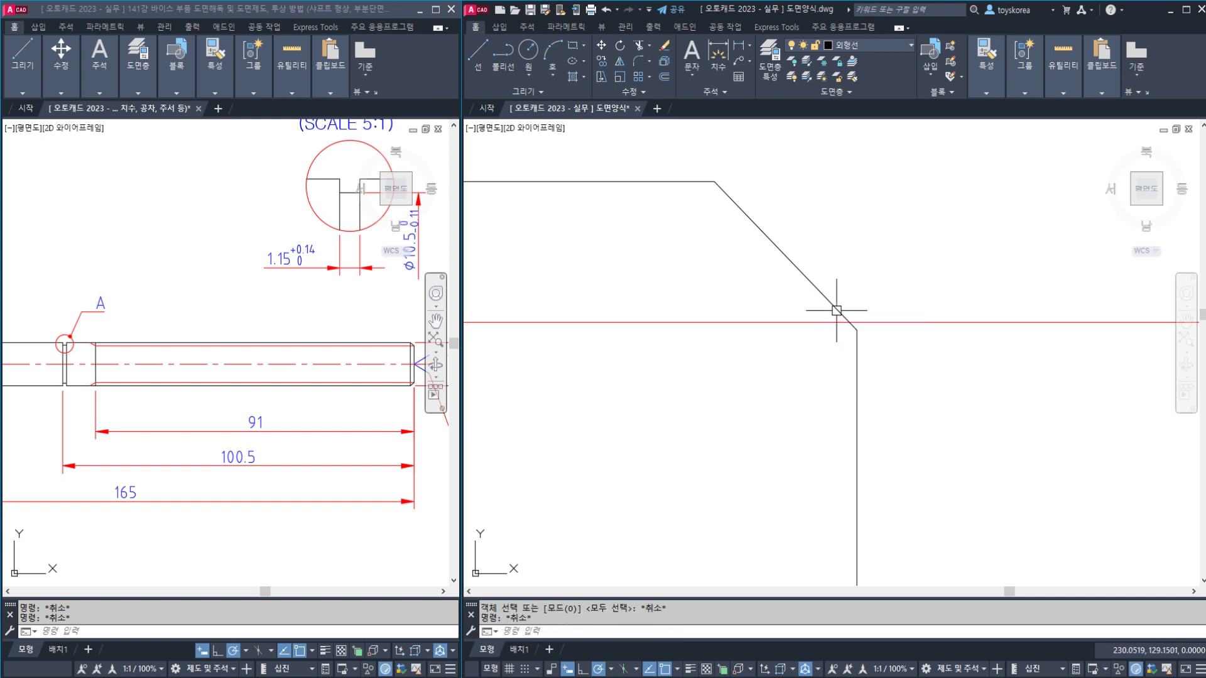
Trim the red thread line where it runs past the chamfer at the shaft's right end
type("TR")
key("Return")
left_click(836, 308)
key("Return")
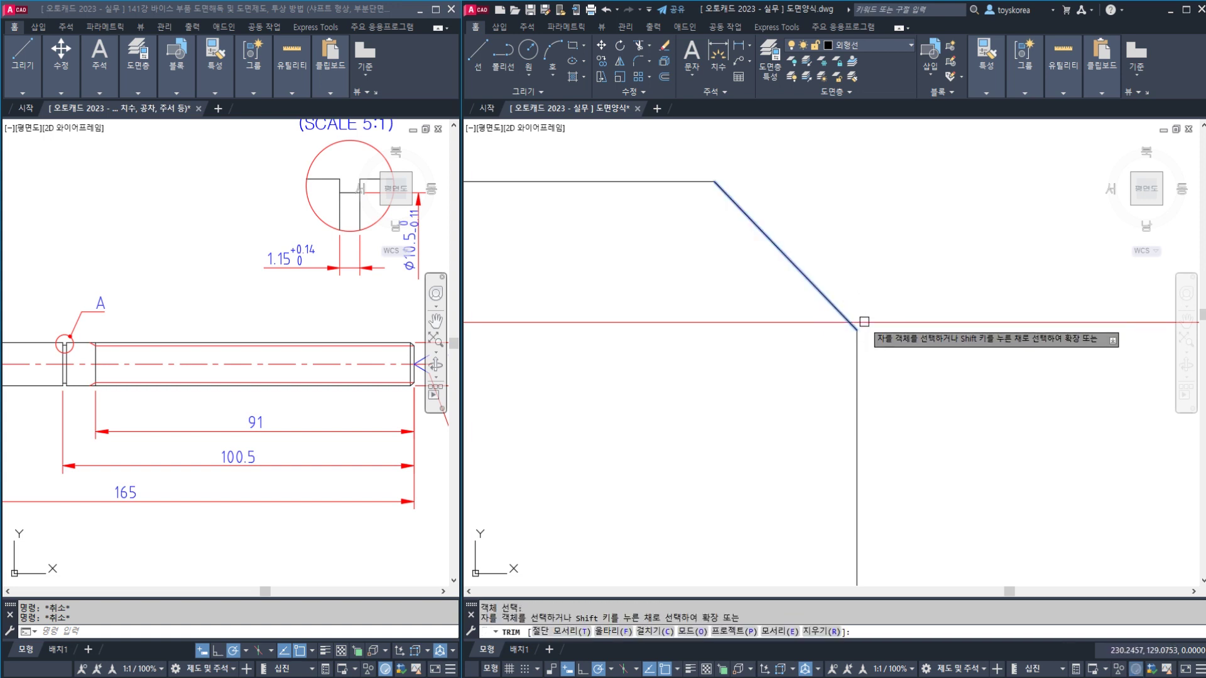
left_click(864, 323)
key("Escape")
Draw a vertical construction line through the upper corner of the right end chamfer
scroll(790, 276, "down", 2)
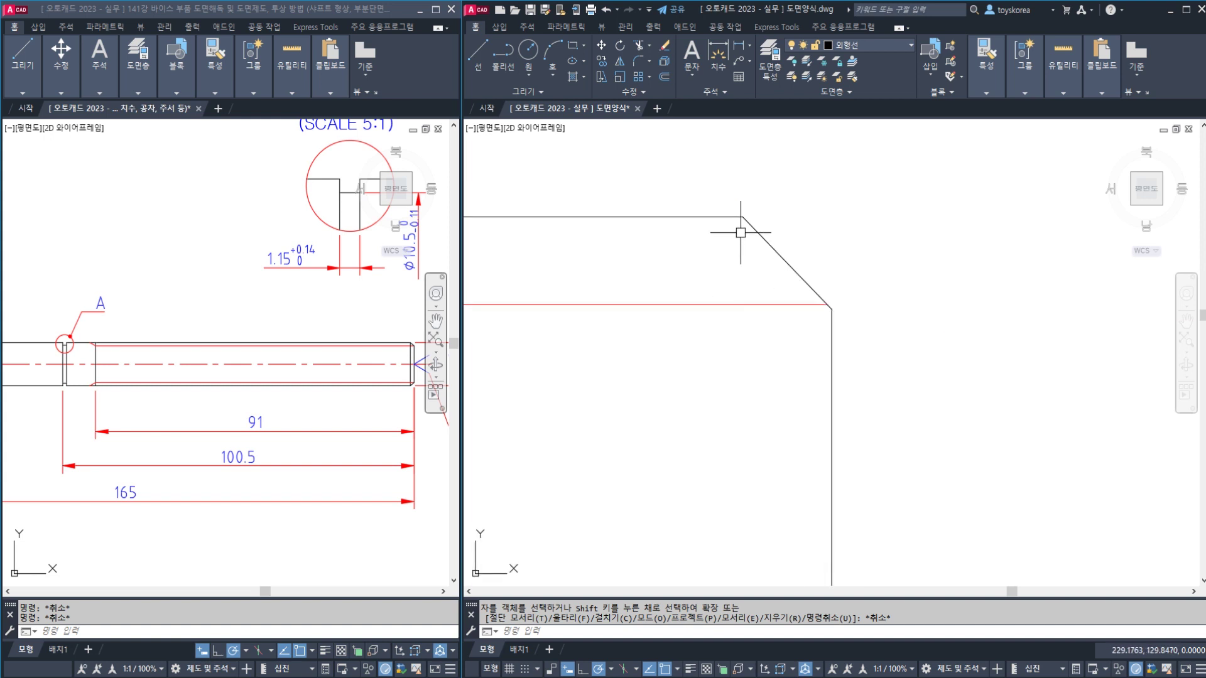
type("XL")
key("Return")
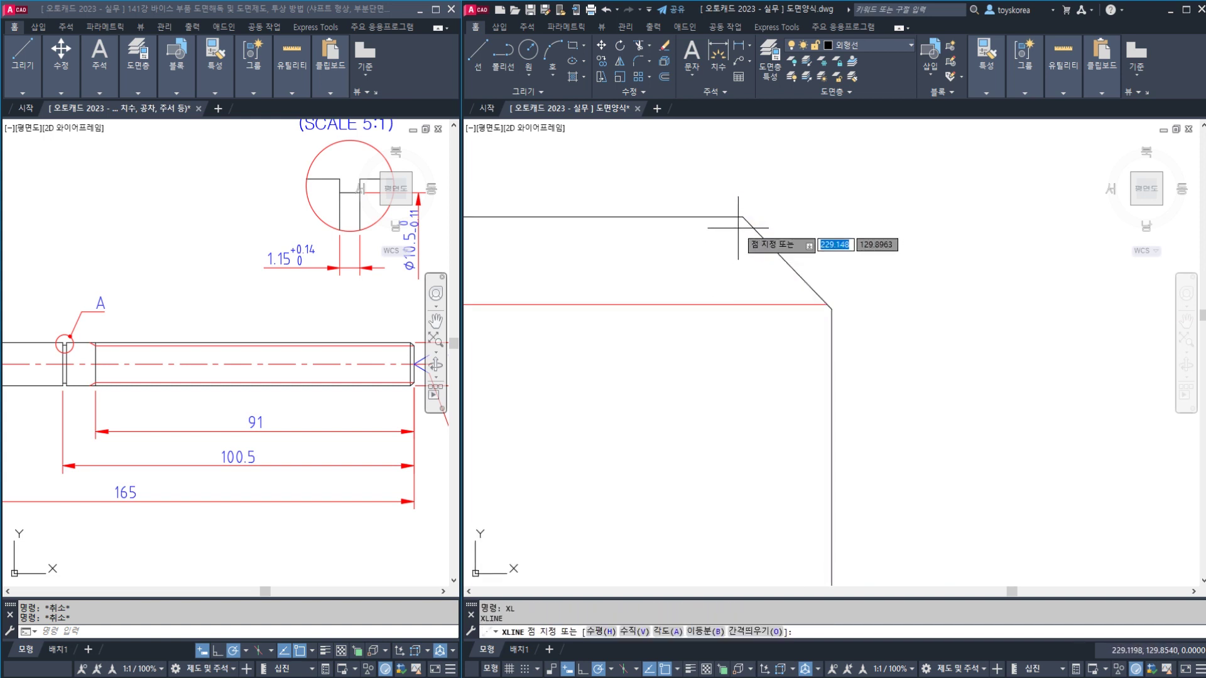
left_click(743, 216)
left_click(744, 202)
key("Escape")
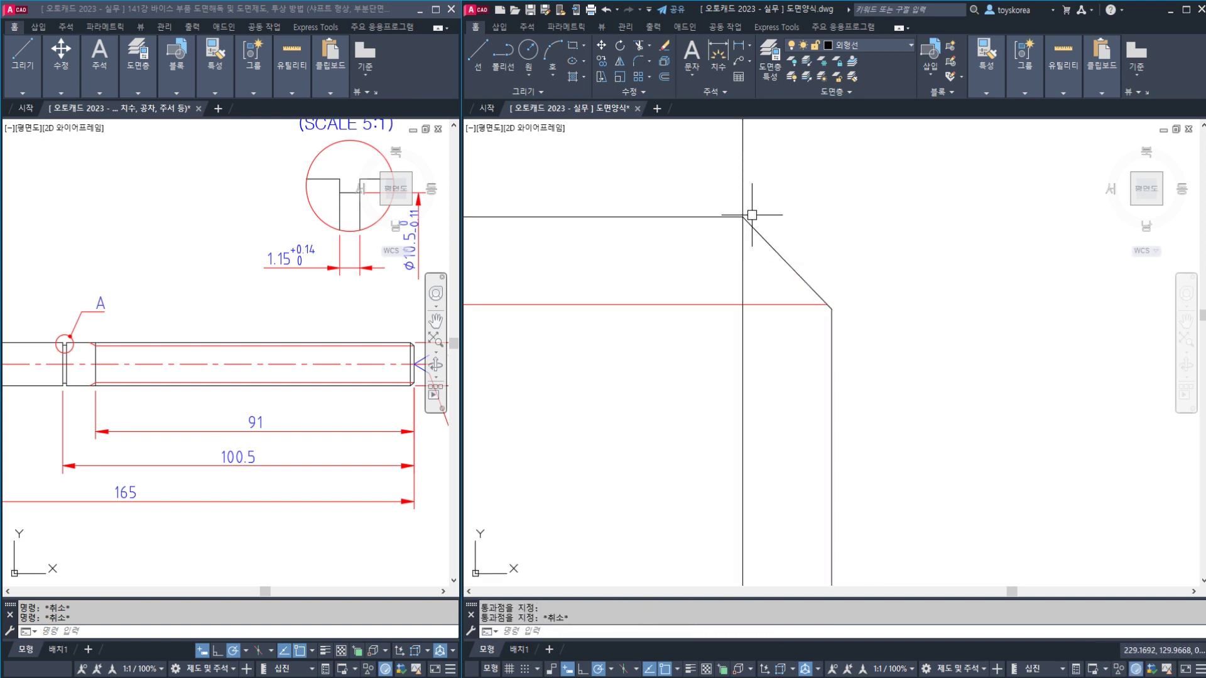
Trim the right chamfer's construction line above the shaft's upper outline and save the drawing
type("TR")
key("Return")
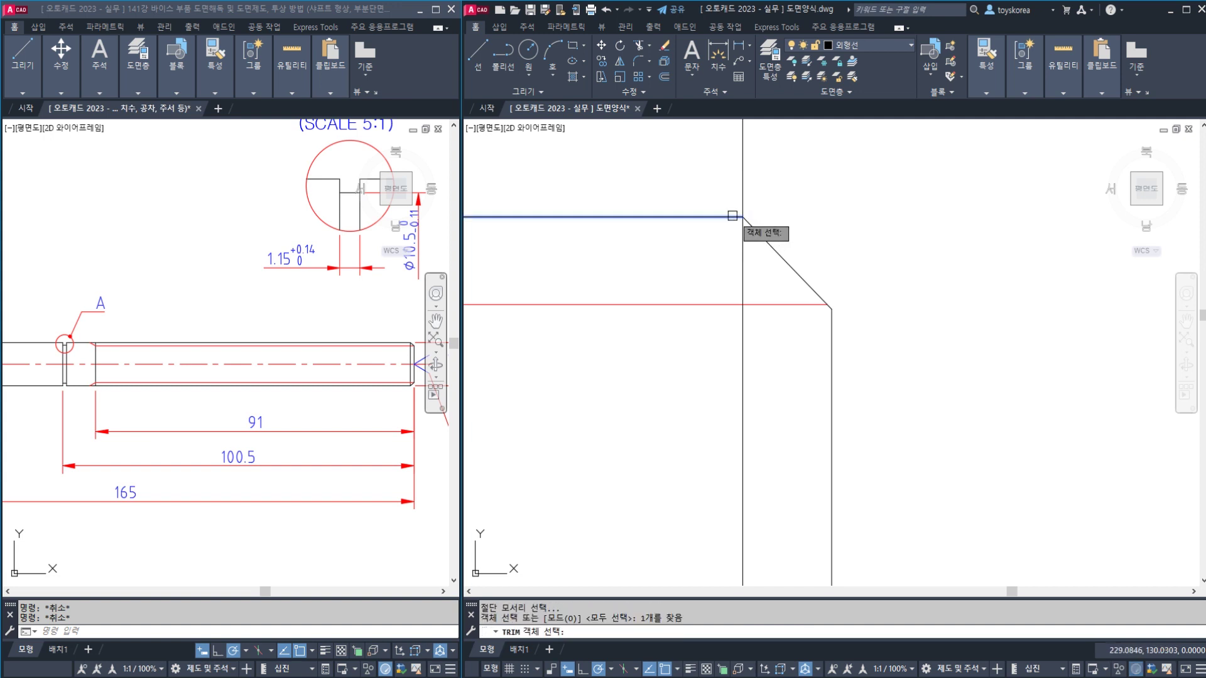
key("Return")
scroll(750, 220, "down", 3)
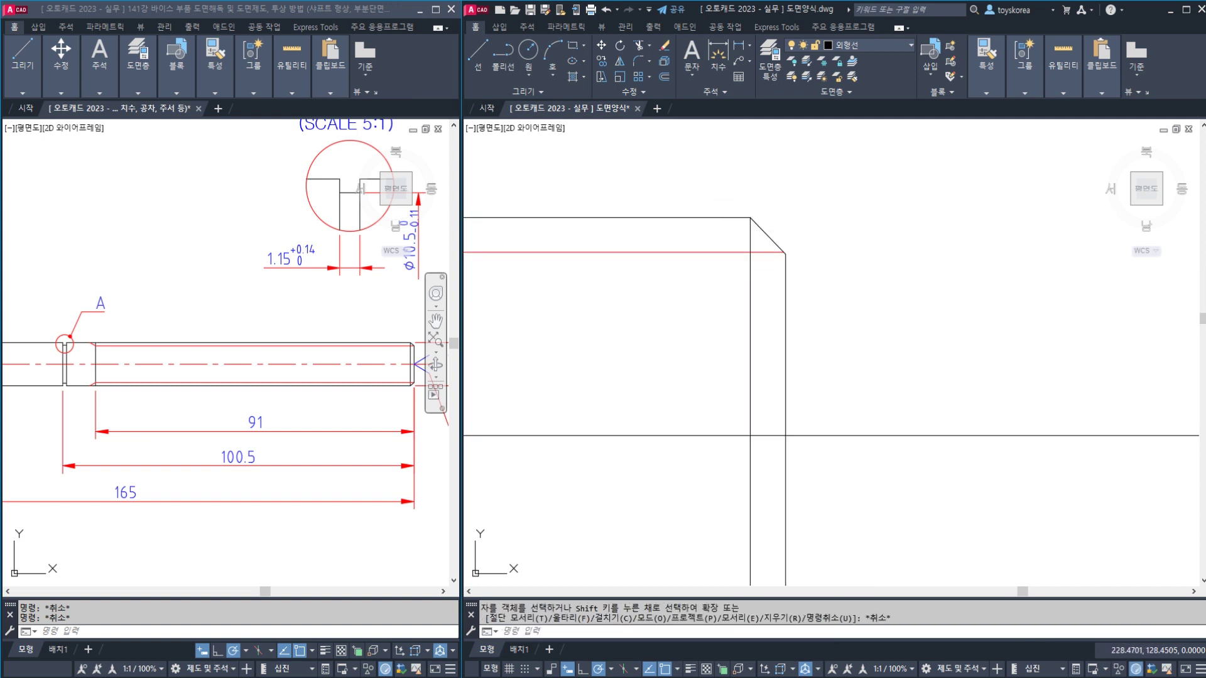
key("ctrl+s")
Trim the vertical line at the start of the thread above the shaft's upper outline
scroll(748, 276, "down", 5)
middle_click_drag(748, 279, 939, 285)
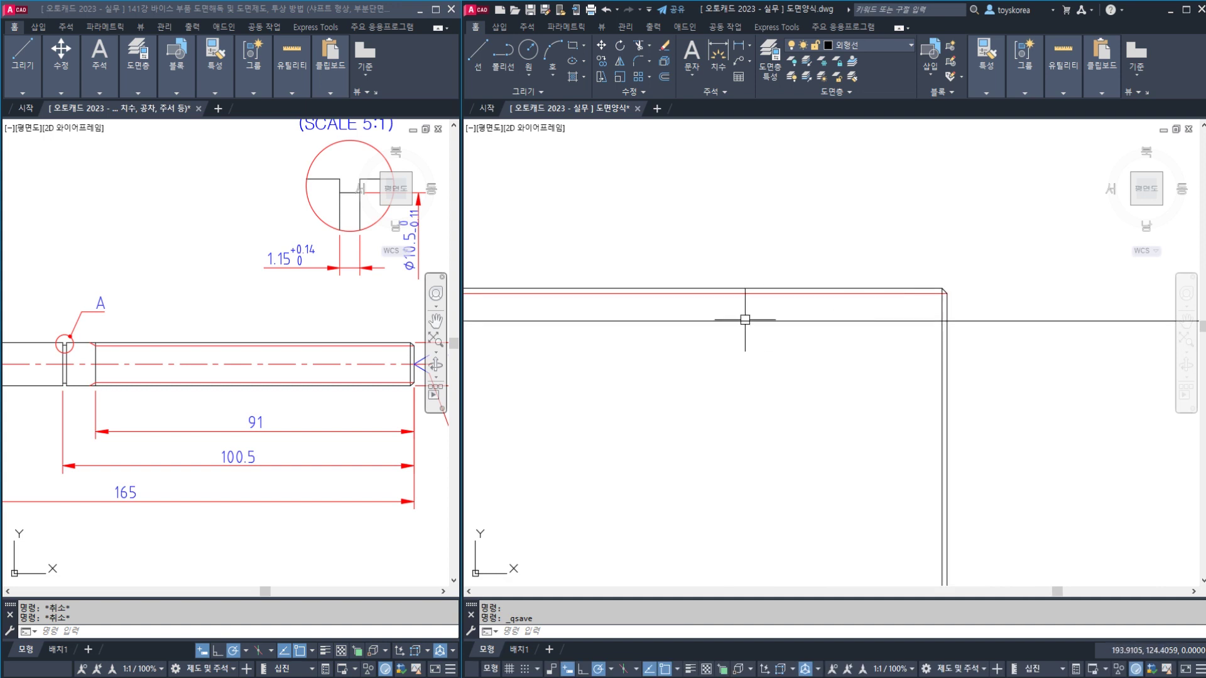
middle_click_drag(742, 317, 870, 321)
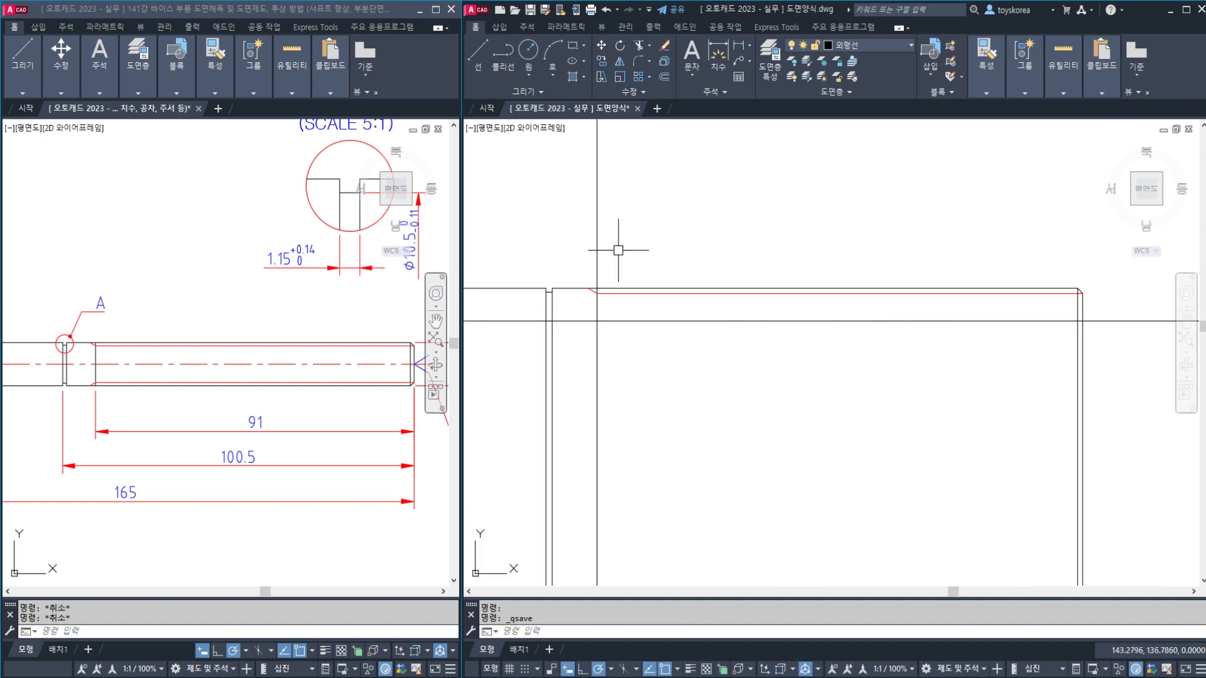
scroll(610, 294, "up", 2)
type("tr")
key("Return")
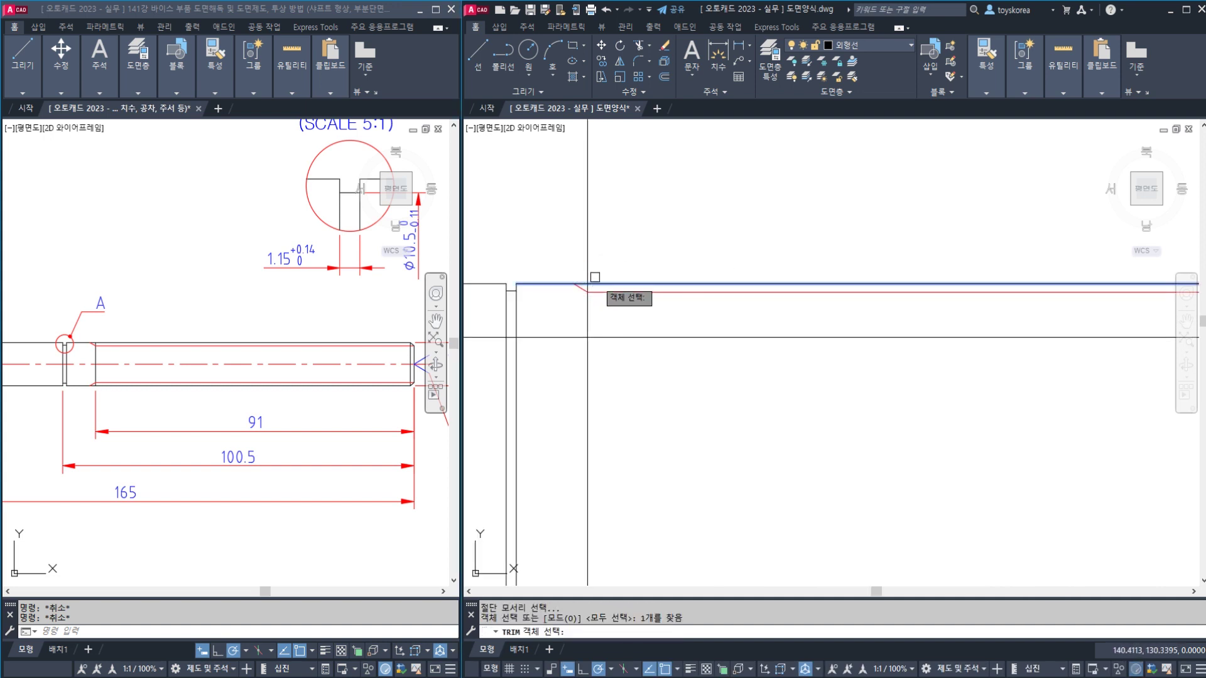
key("Escape")
scroll(612, 264, "down", 2)
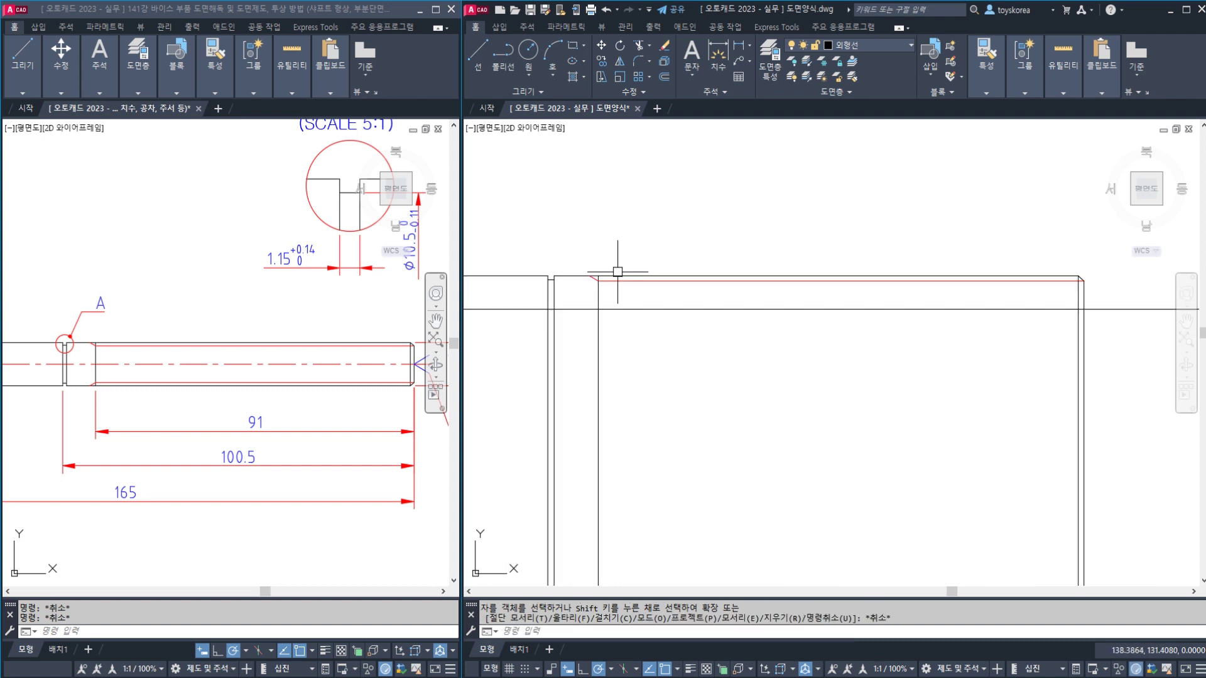
Chamfer the corner between the shaft's left end line and its upper outline with both distances set to 1, matching the reference
middle_click_drag(637, 312, 903, 330)
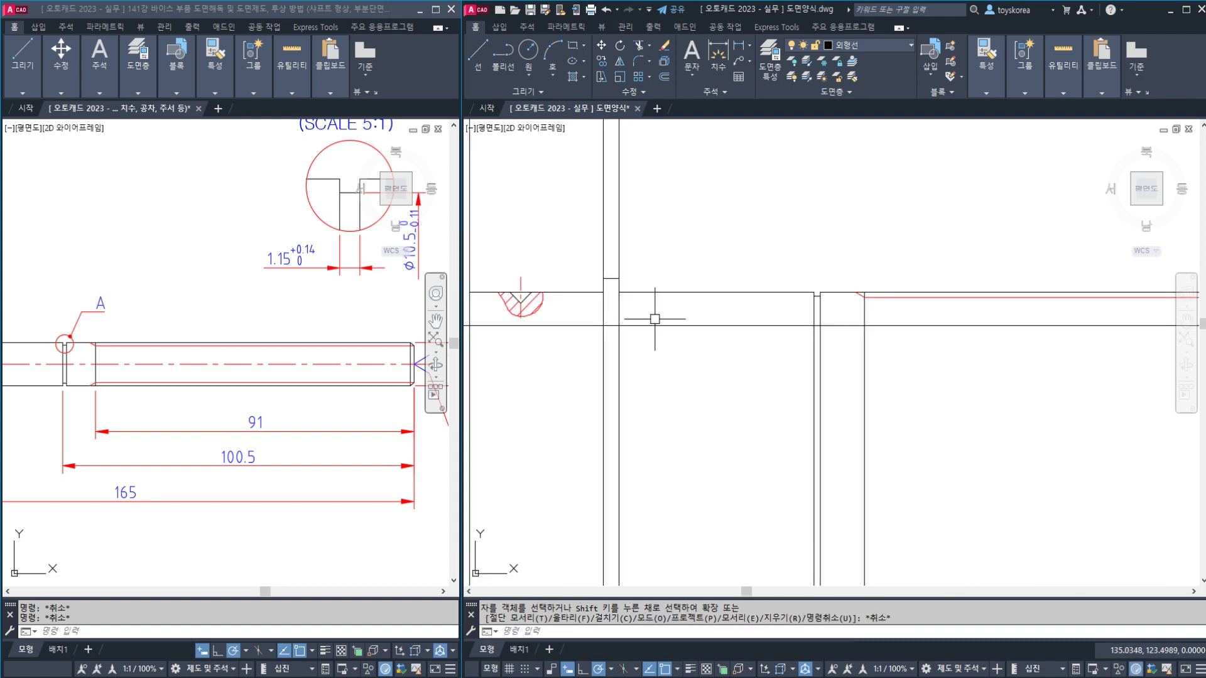
middle_click_drag(552, 322, 756, 322)
middle_click_drag(109, 324, 376, 330)
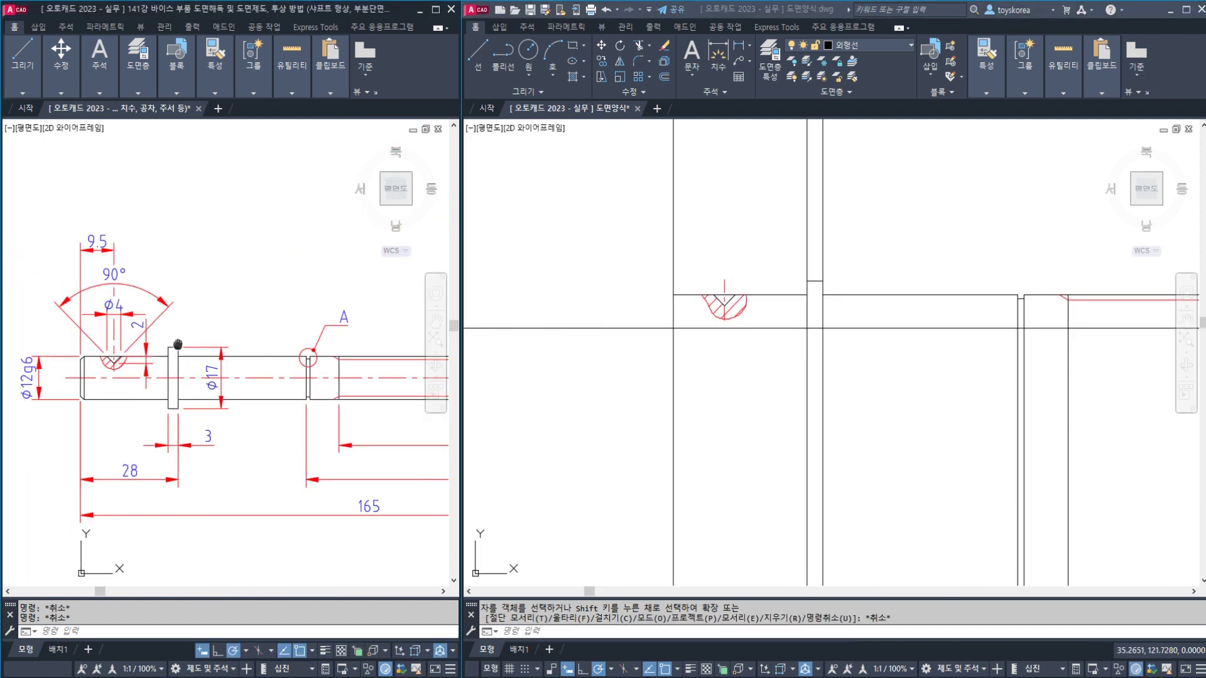
scroll(109, 367, "up", 2)
scroll(110, 365, "up", 2)
left_click(520, 310)
key("Escape")
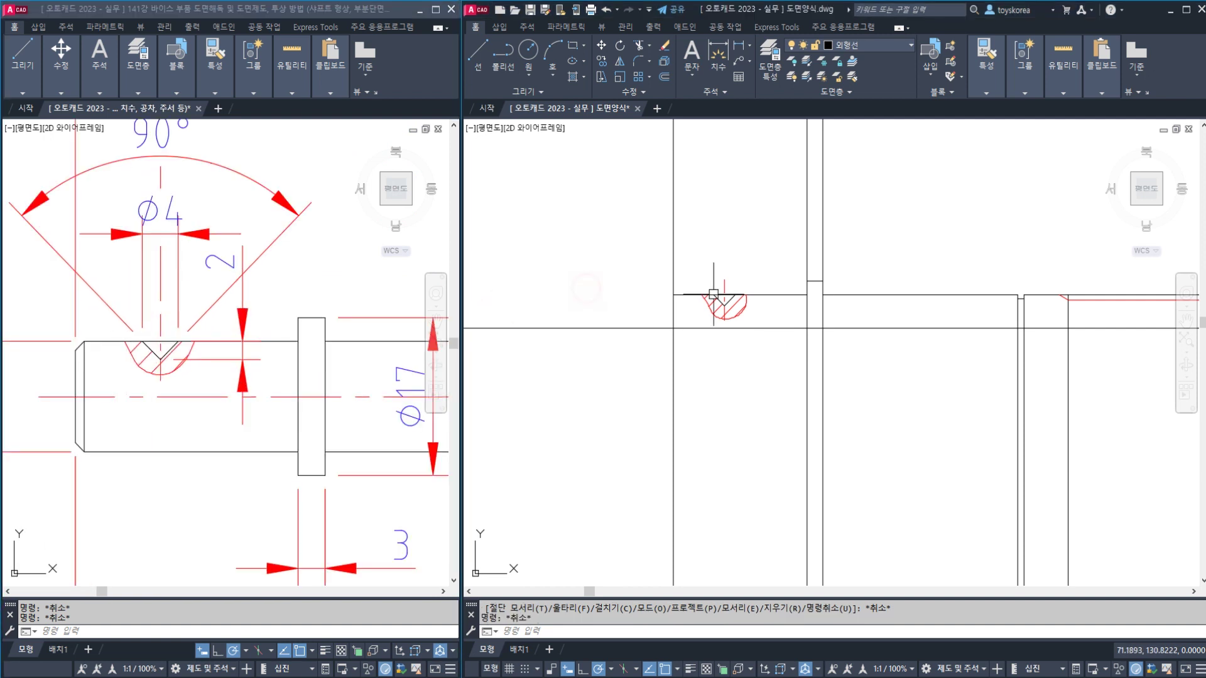
scroll(693, 309, "up", 2)
type("CHA")
key("Return")
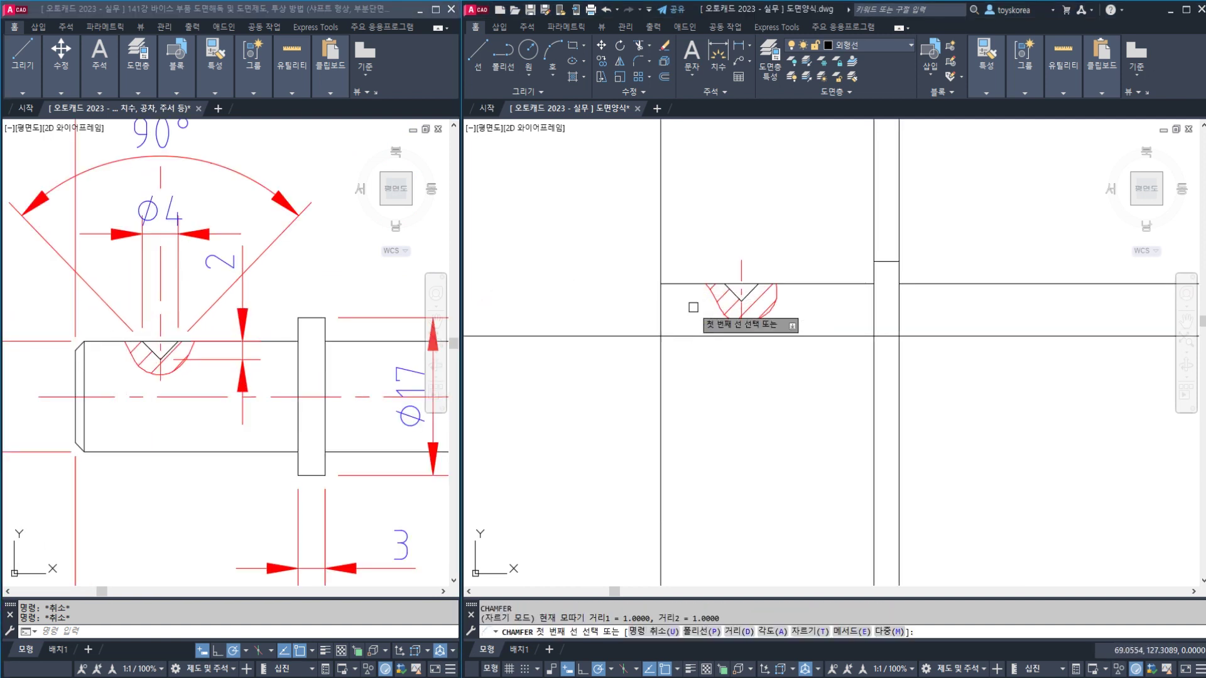
type("d")
key("Return")
type("1")
key("Return")
key("Return")
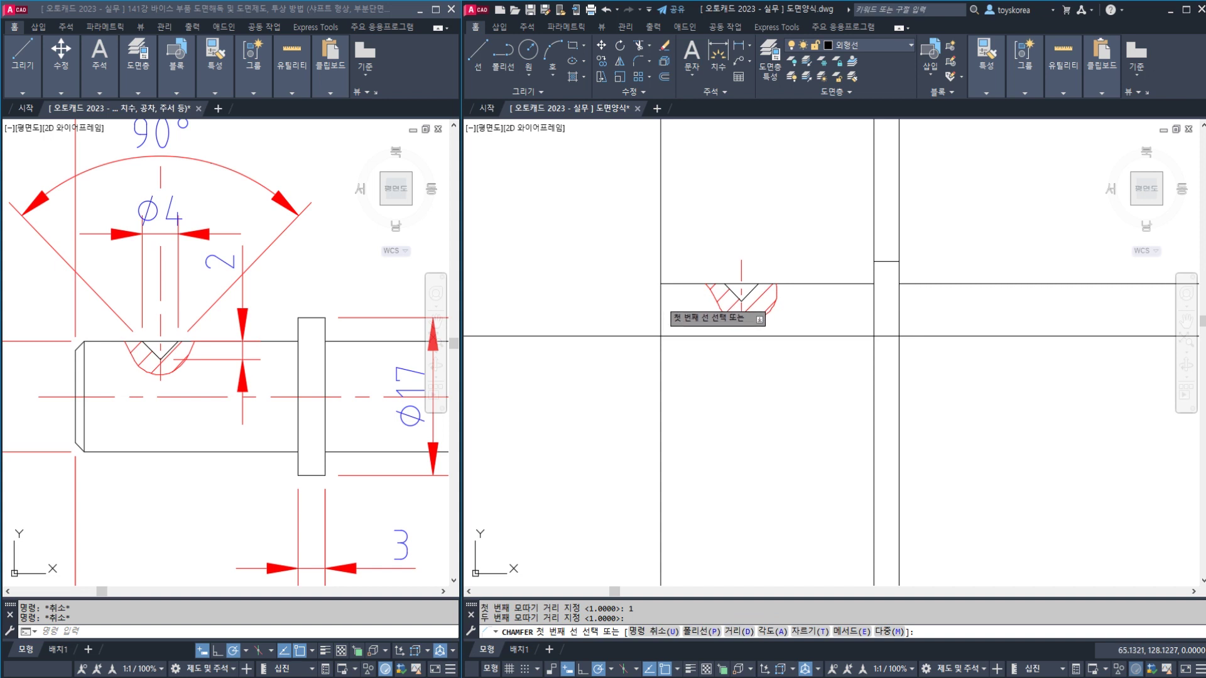
left_click(661, 299)
left_click(683, 283)
Draw a vertical construction line through the upper corner of the left end chamfer
type("xl")
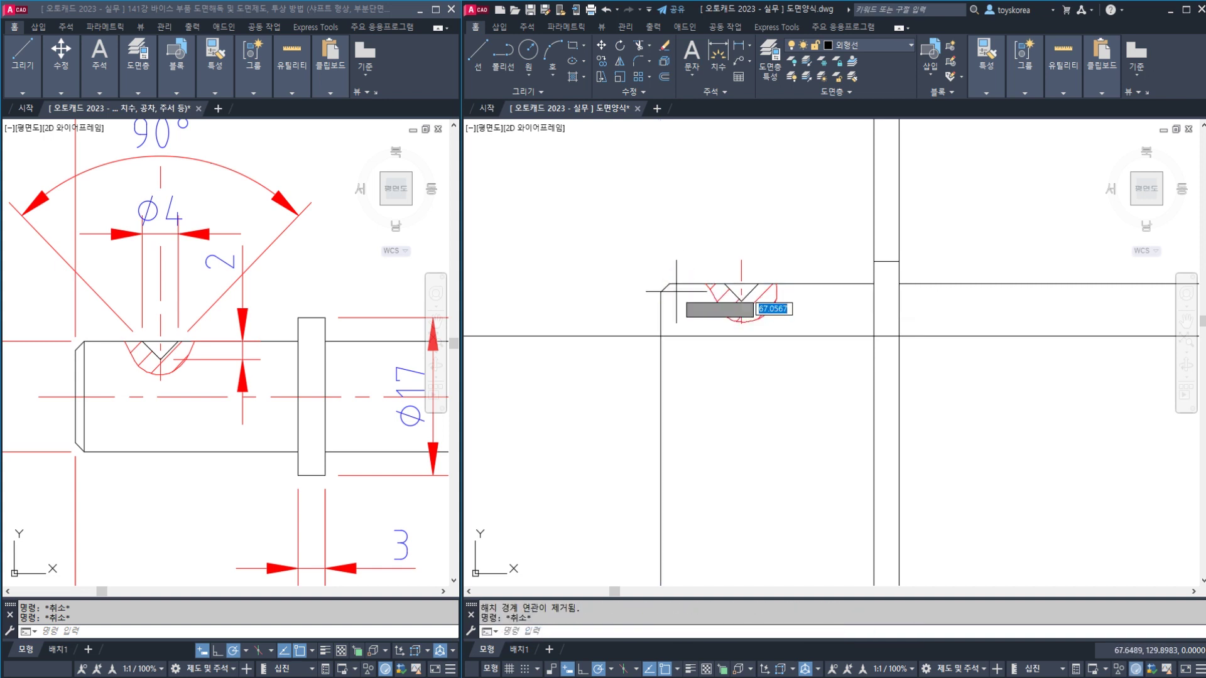
key("Return")
type("v")
key("Return")
left_click(670, 281)
key("Escape")
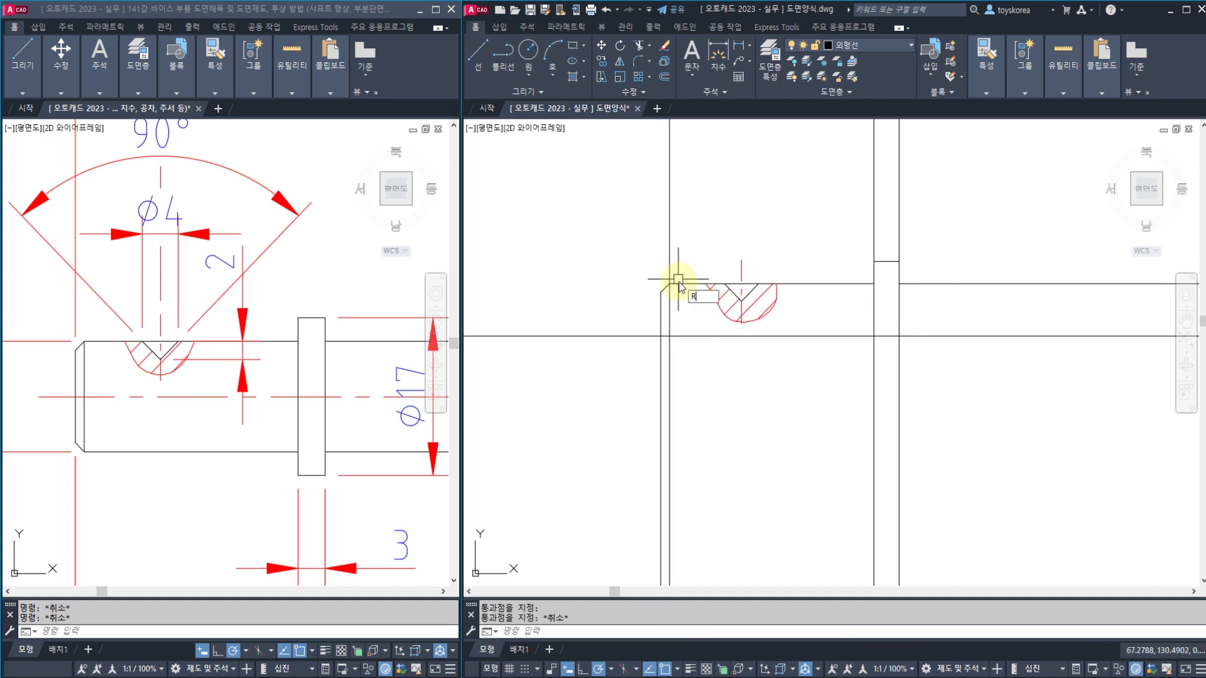
Trim the left chamfer line above the shaft outline and both collar side lines above the collar's top edge, and save the drawing
type("t")
key("Return")
left_click(669, 273)
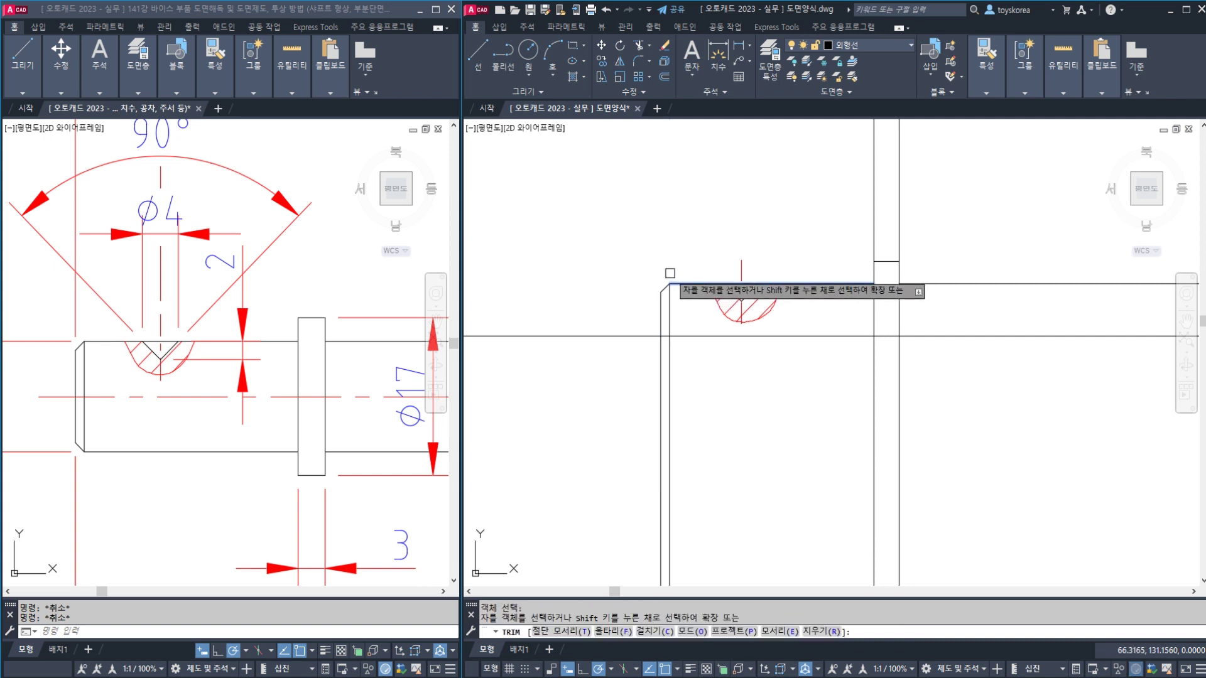
left_click(912, 252)
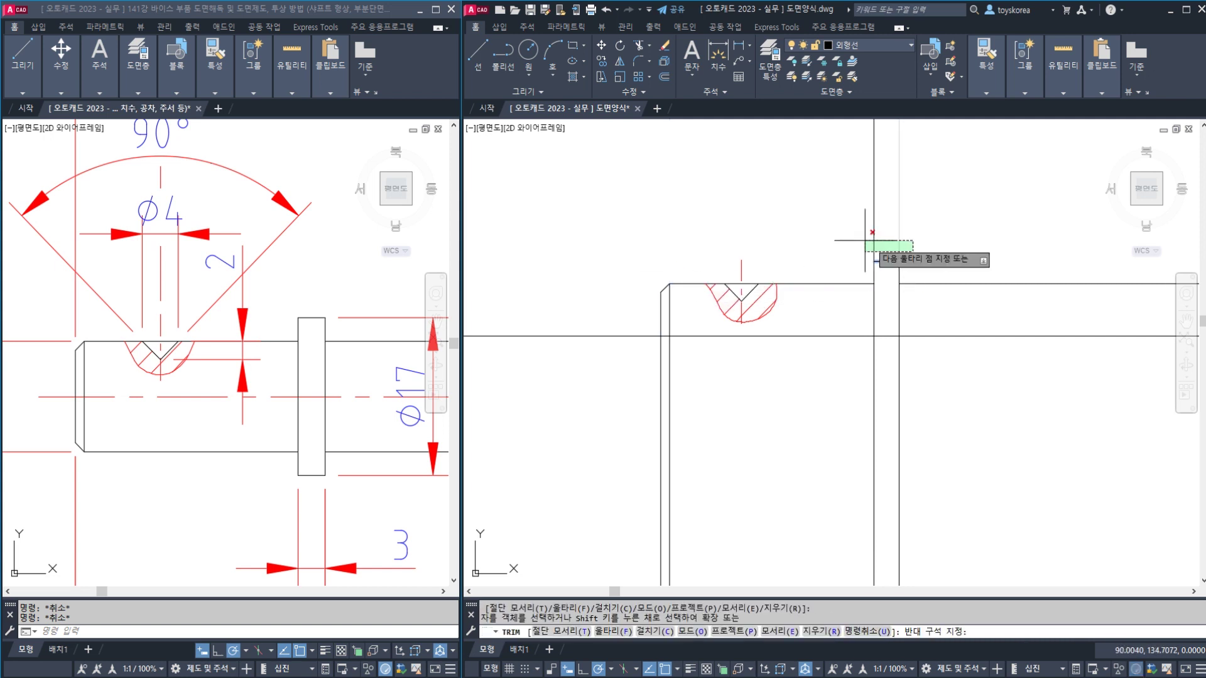
left_click(865, 241)
key("Escape")
middle_click_drag(867, 248, 809, 258)
key("ctrl+s")
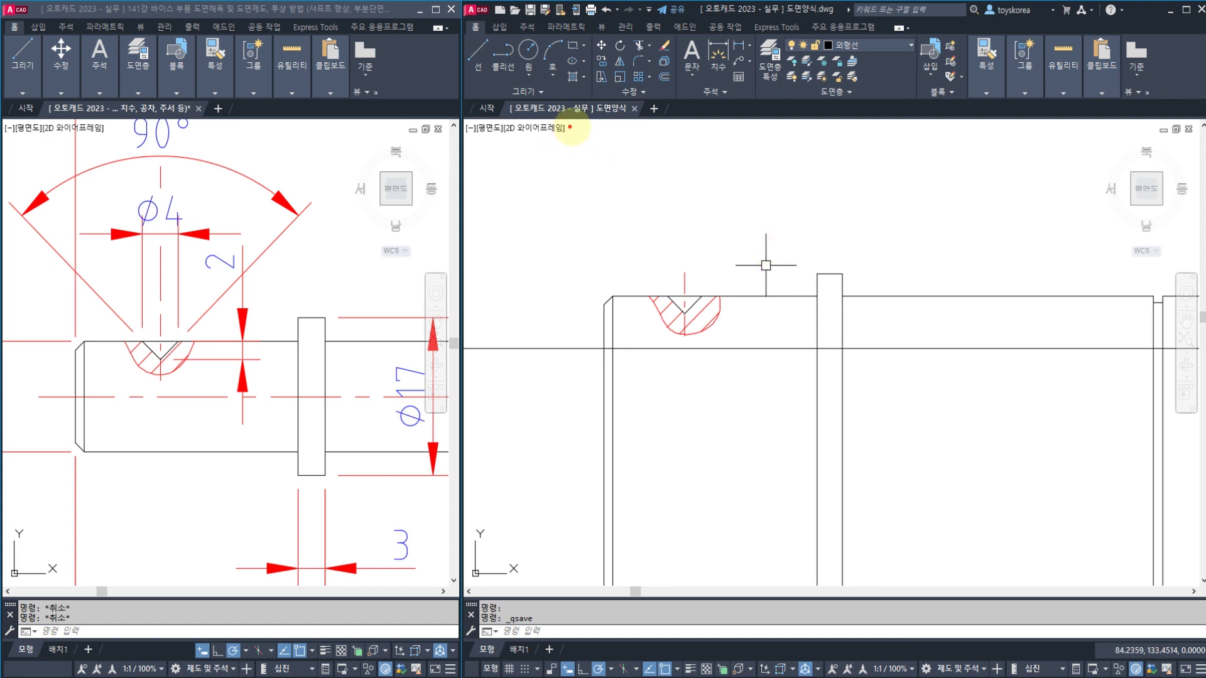
mouse_move(568, 119)
left_mouse_down()
mouse_move(576, 80)
mouse_move(575, 129)
left_mouse_up()
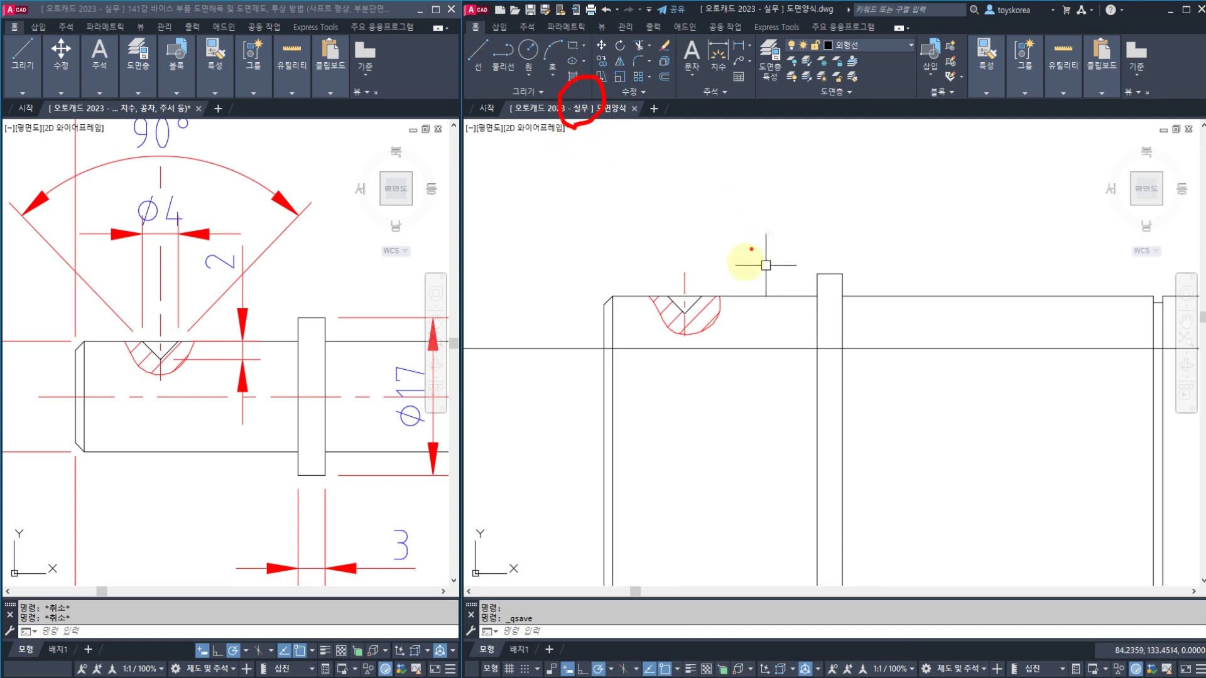
left_click_drag(598, 331, 748, 233)
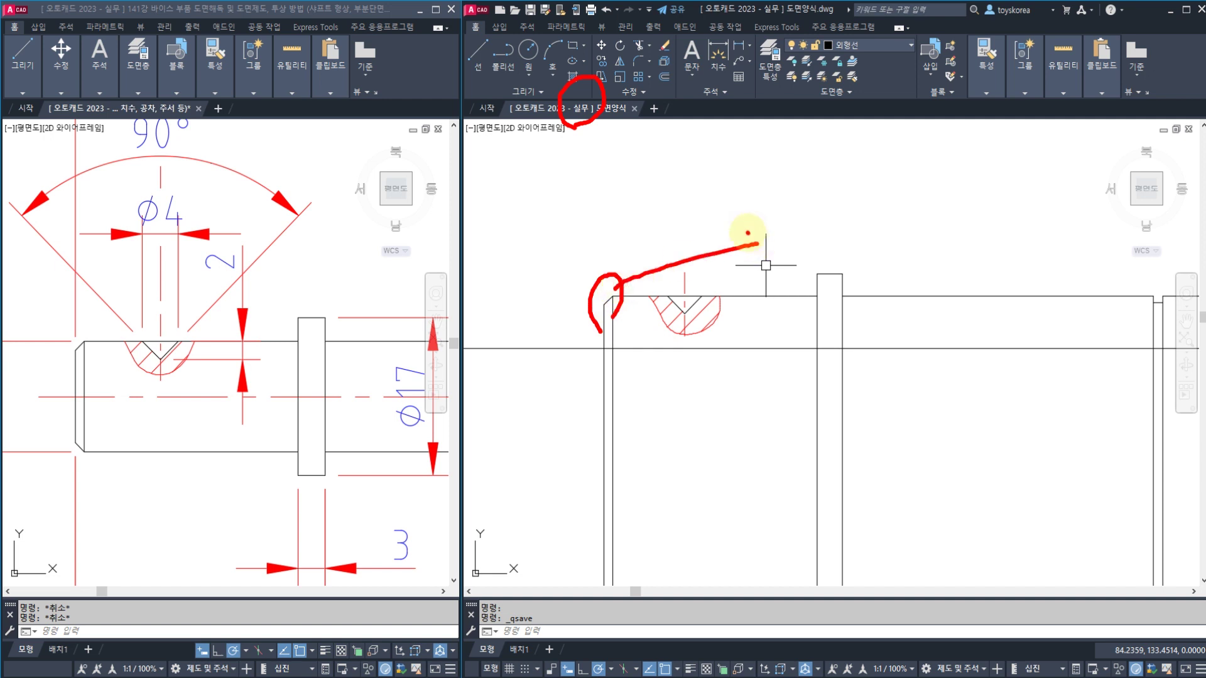
mouse_move(945, 196)
left_mouse_down()
mouse_move(877, 250)
mouse_move(887, 243)
left_mouse_up()
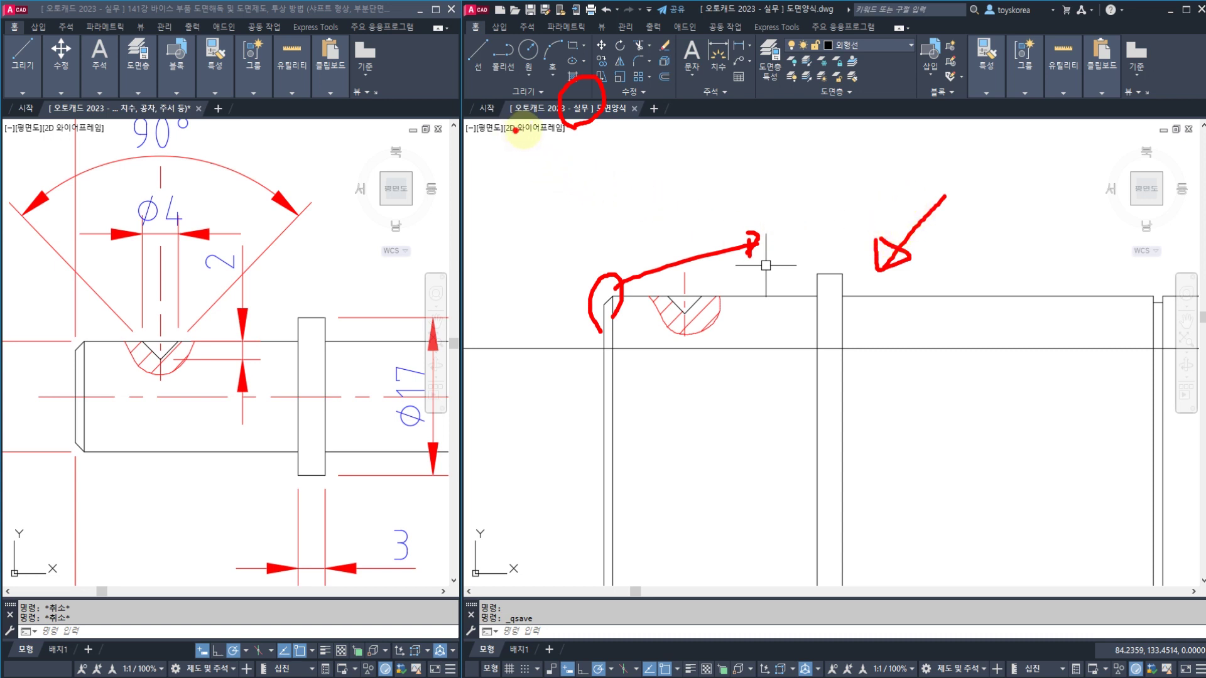
left_click_drag(515, 130, 569, 130)
mouse_move(570, 176)
left_mouse_down()
mouse_move(572, 197)
mouse_move(613, 206)
left_mouse_up()
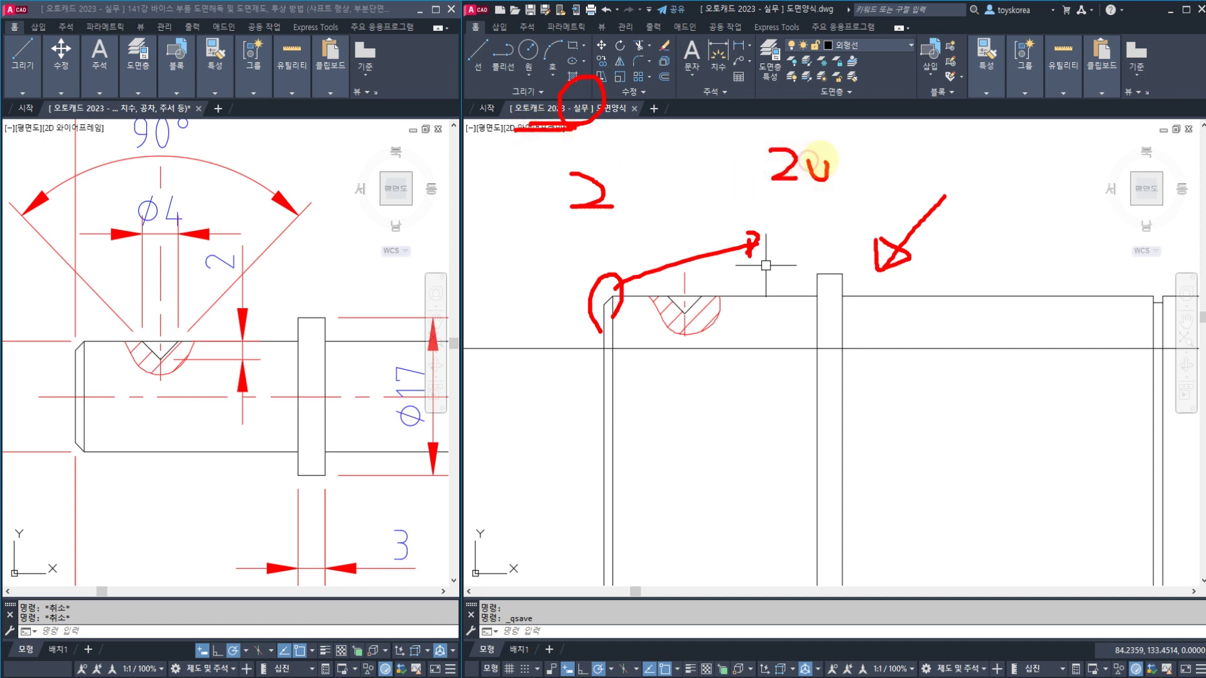
left_click_drag(844, 177, 863, 165)
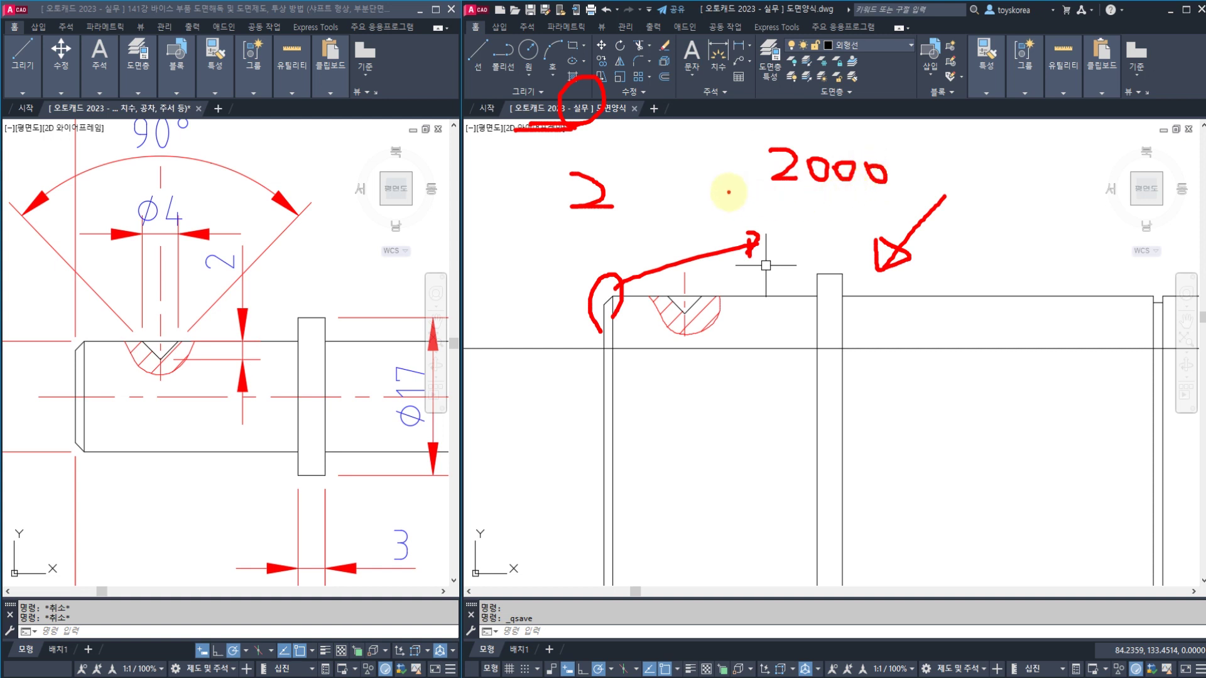
left_click_drag(755, 348, 716, 356)
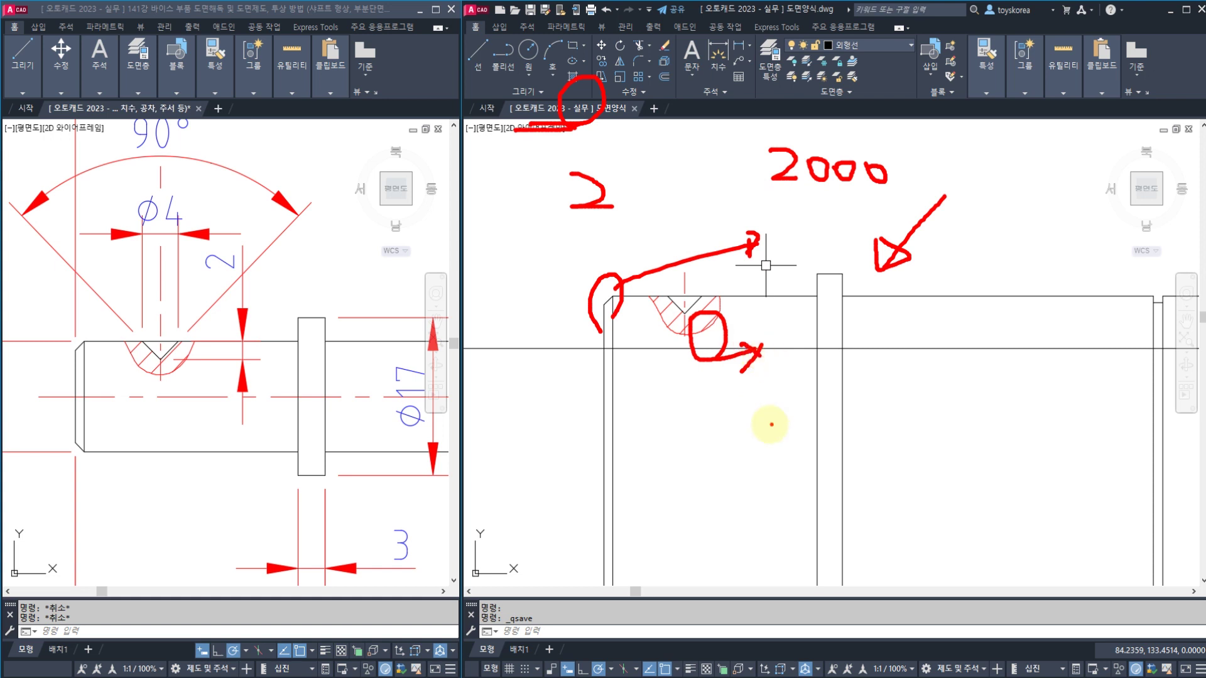
left_click_drag(762, 422, 851, 491)
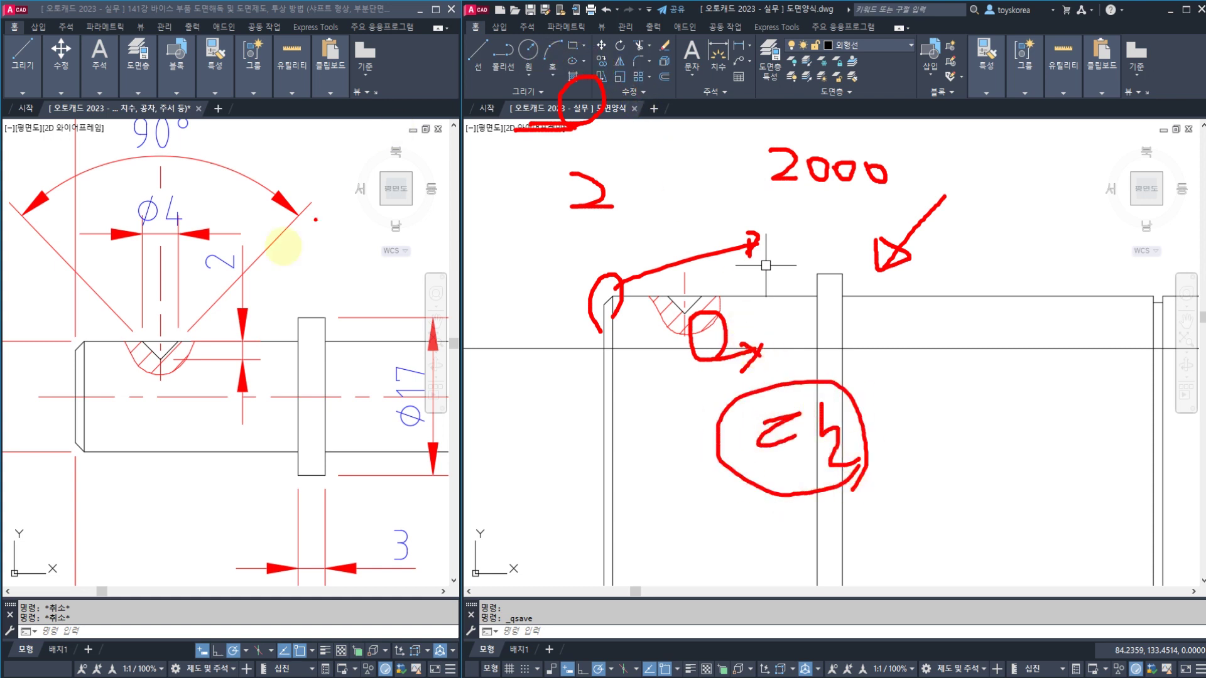
left_click_drag(129, 250, 182, 167)
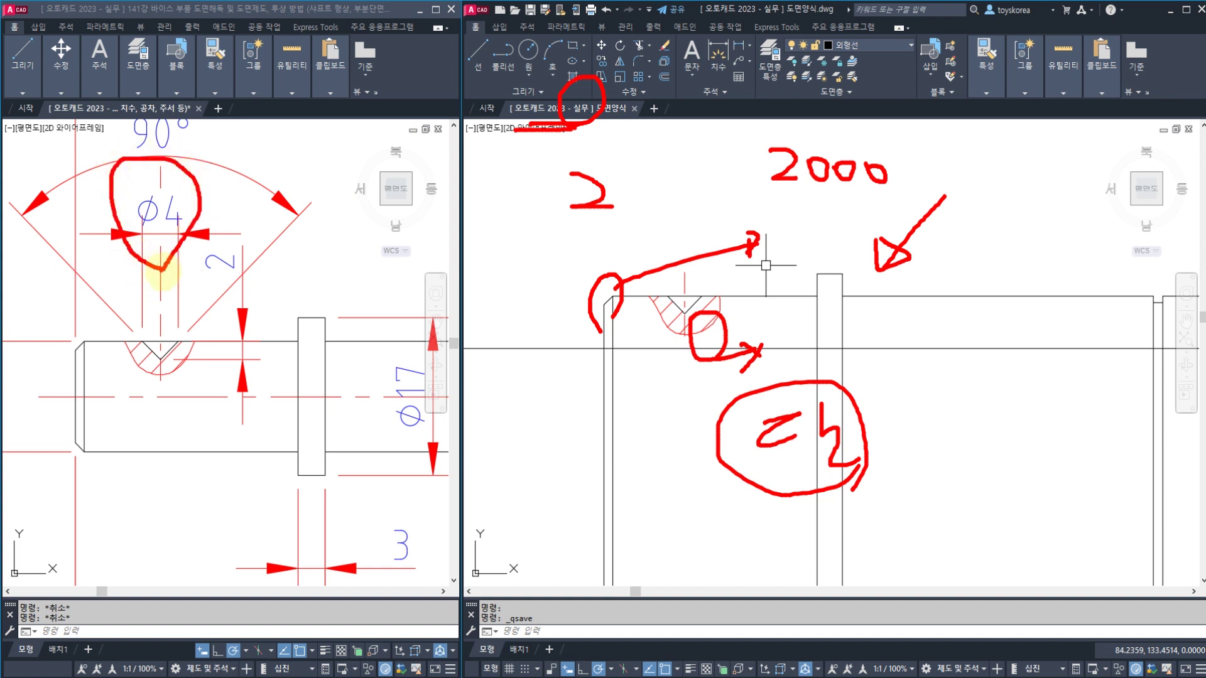
mouse_move(538, 26)
left_mouse_down()
mouse_move(510, 27)
mouse_move(542, 52)
mouse_move(516, 91)
left_mouse_up()
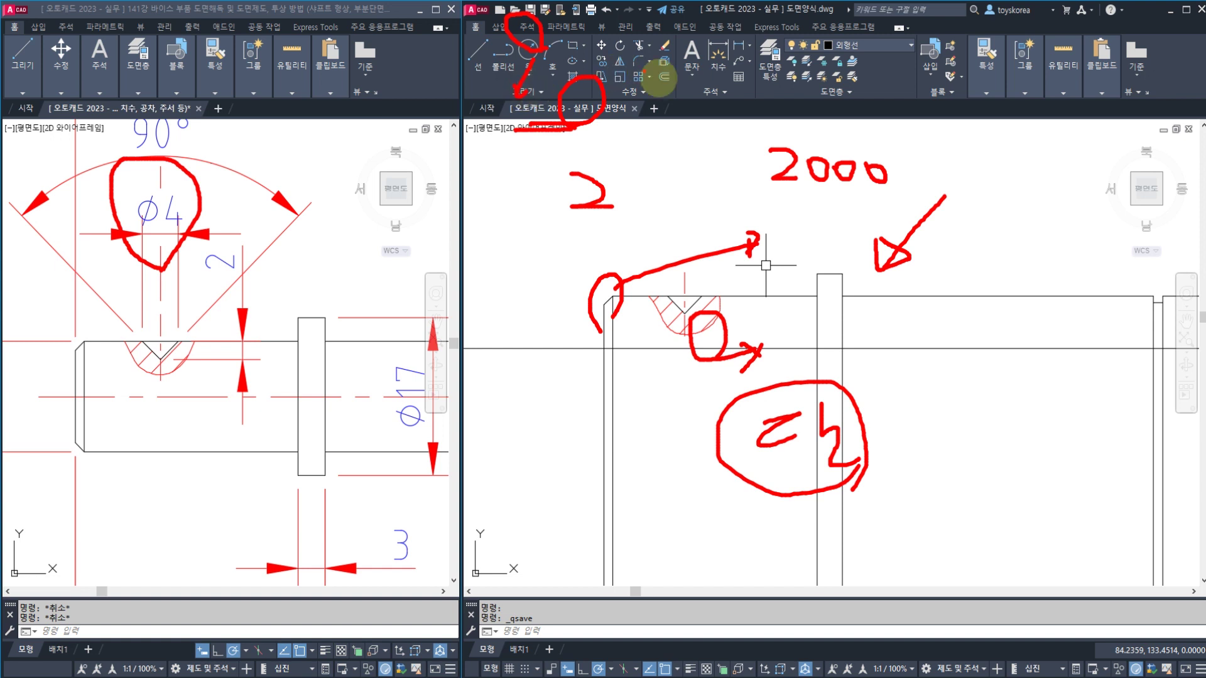
left_click_drag(663, 83, 677, 68)
mouse_move(784, 51)
left_mouse_down()
mouse_move(803, 40)
mouse_move(789, 55)
mouse_move(865, 60)
mouse_move(838, 22)
mouse_move(867, 73)
mouse_move(845, 22)
left_mouse_up()
key("Escape")
left_click(785, 151)
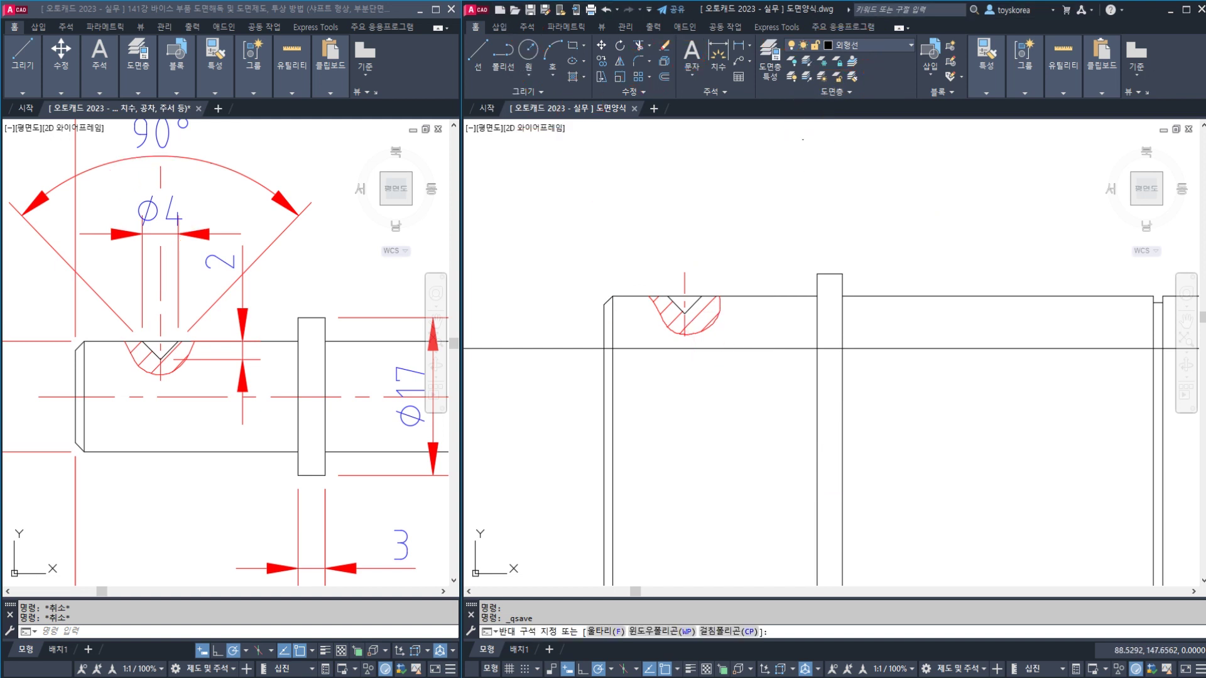
key("Escape")
key("Escape")
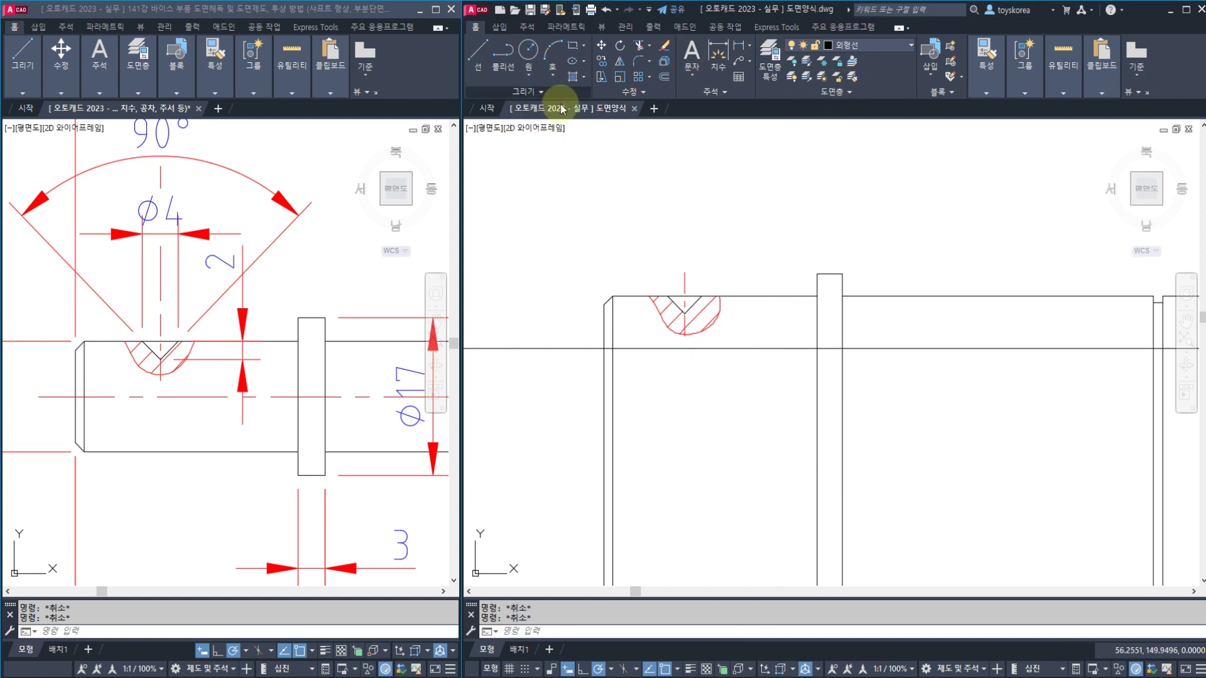
mouse_move(552, 113)
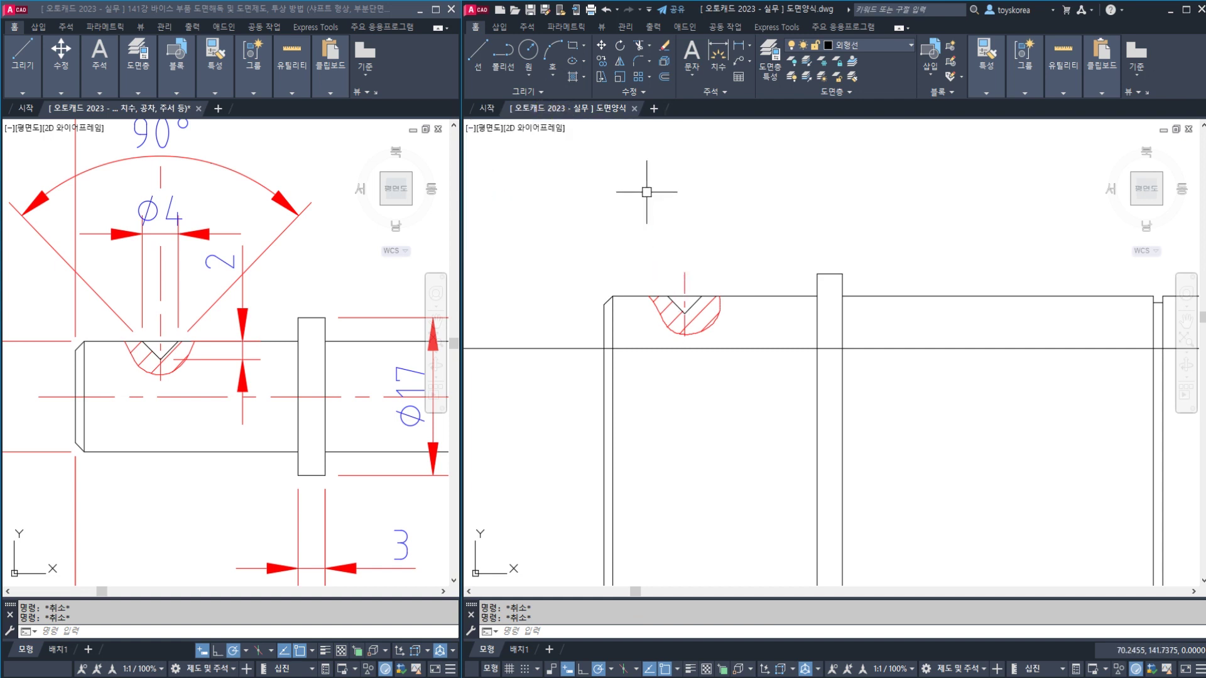
mouse_move(601, 121)
left_mouse_down()
mouse_move(568, 97)
mouse_move(601, 121)
left_mouse_up()
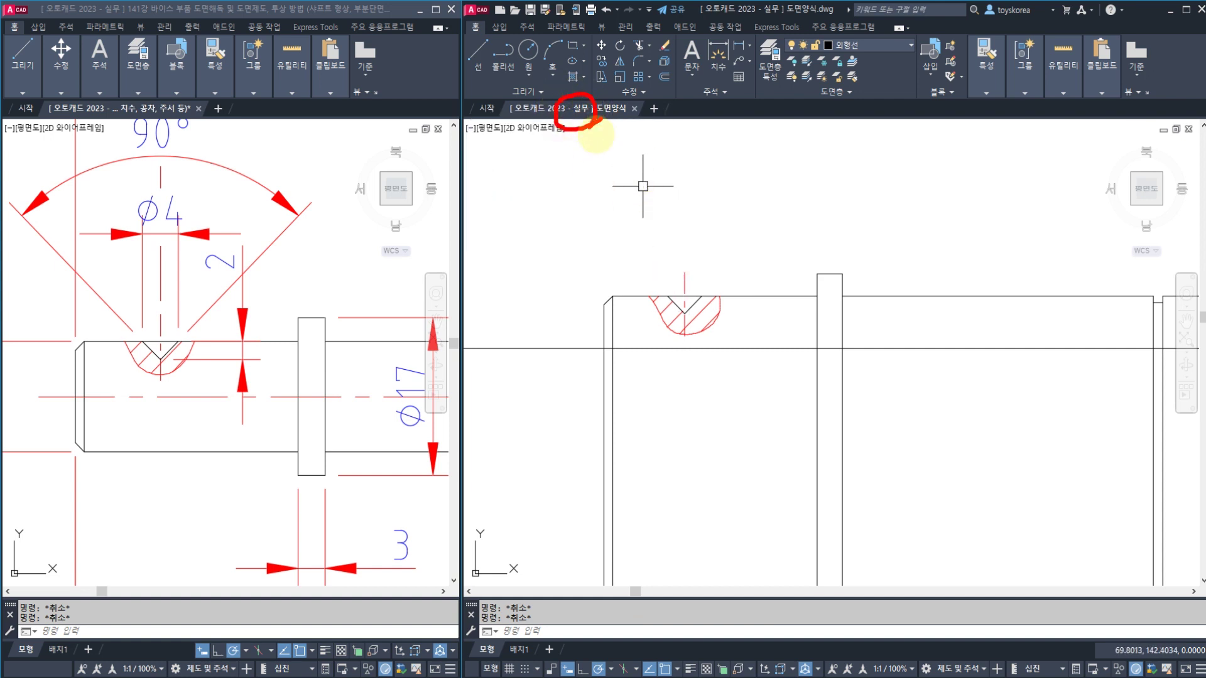
mouse_move(732, 138)
left_mouse_down()
mouse_move(767, 135)
mouse_move(777, 169)
left_mouse_up()
left_click(781, 152)
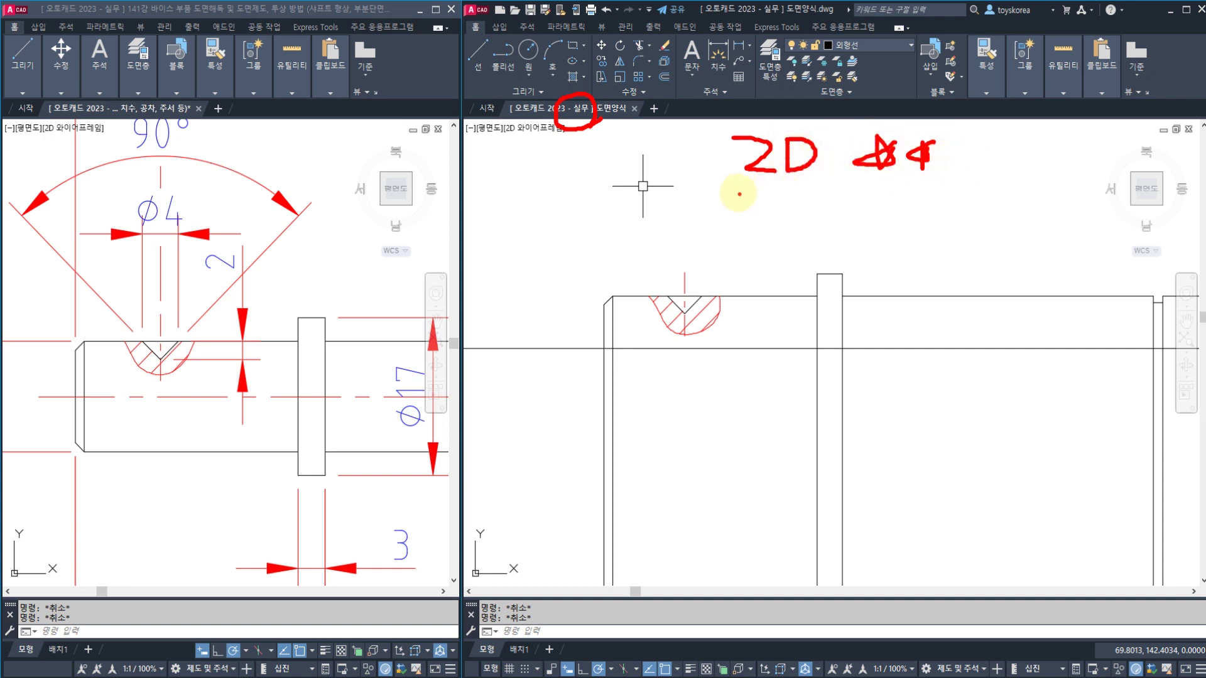
mouse_move(748, 199)
left_mouse_down()
mouse_move(829, 195)
mouse_move(713, 118)
mouse_move(694, 126)
mouse_move(694, 103)
mouse_move(706, 135)
left_mouse_up()
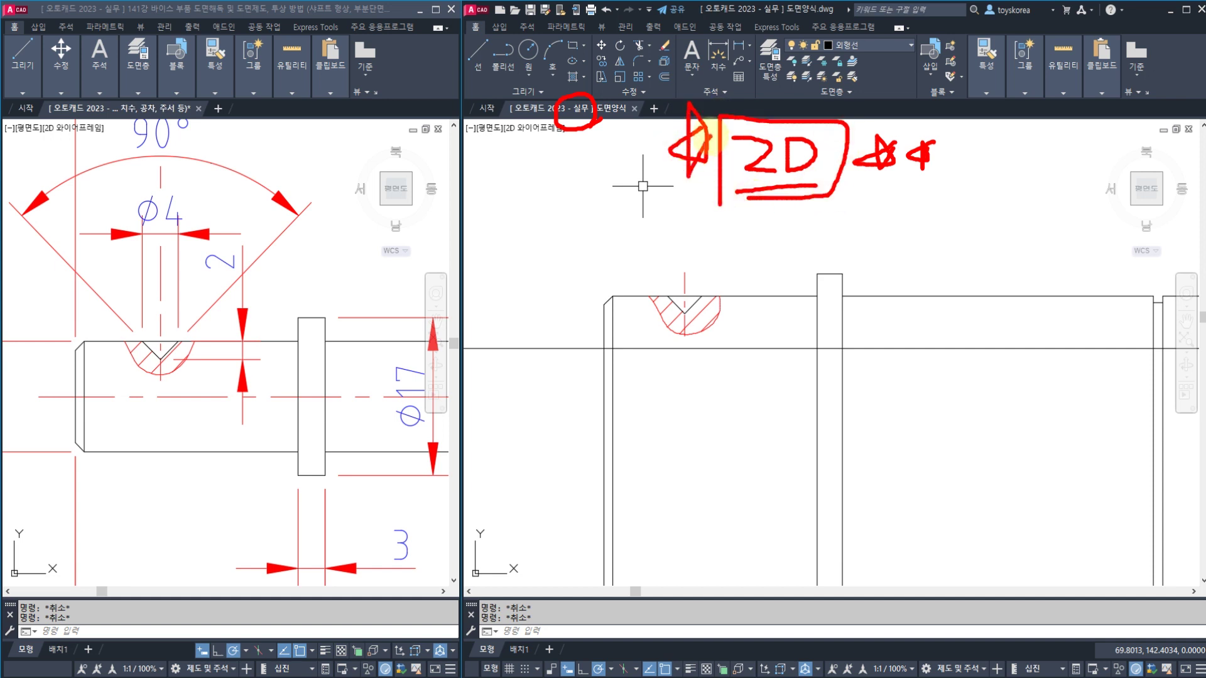
mouse_move(748, 208)
left_mouse_down()
mouse_move(733, 252)
mouse_move(785, 280)
mouse_move(816, 213)
mouse_move(723, 206)
mouse_move(734, 279)
mouse_move(880, 269)
mouse_move(835, 286)
mouse_move(842, 349)
left_mouse_up()
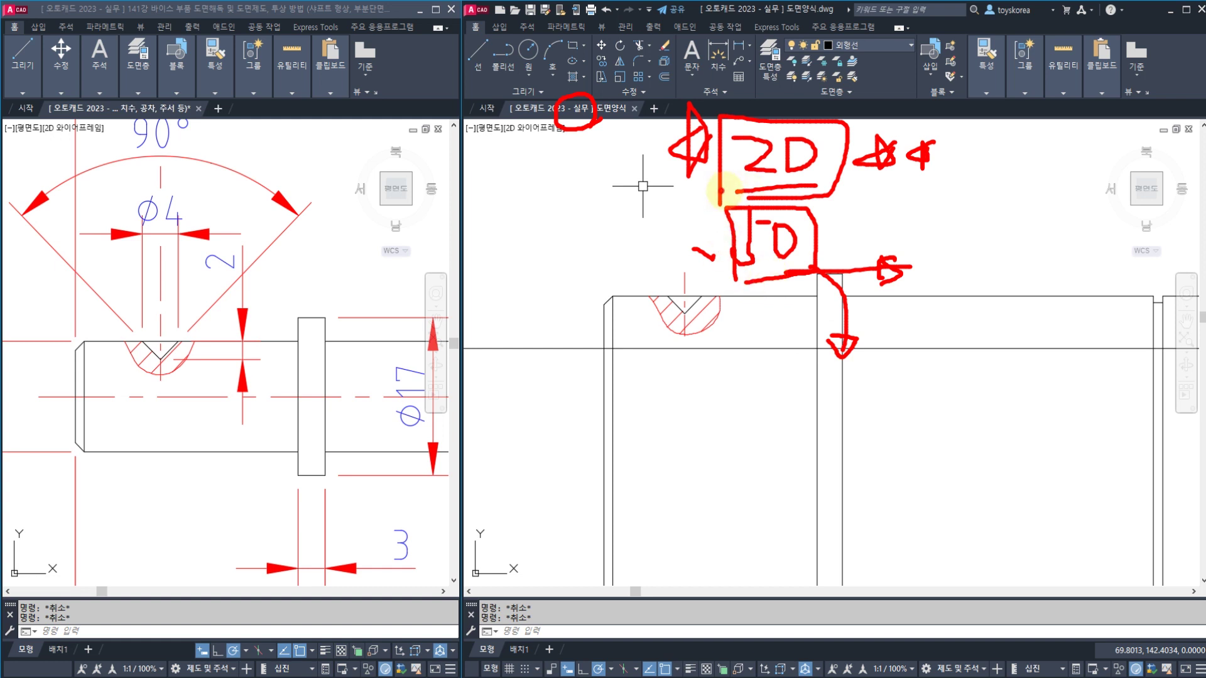
mouse_move(721, 191)
left_mouse_down()
mouse_move(907, 191)
mouse_move(930, 215)
mouse_move(956, 169)
left_mouse_up()
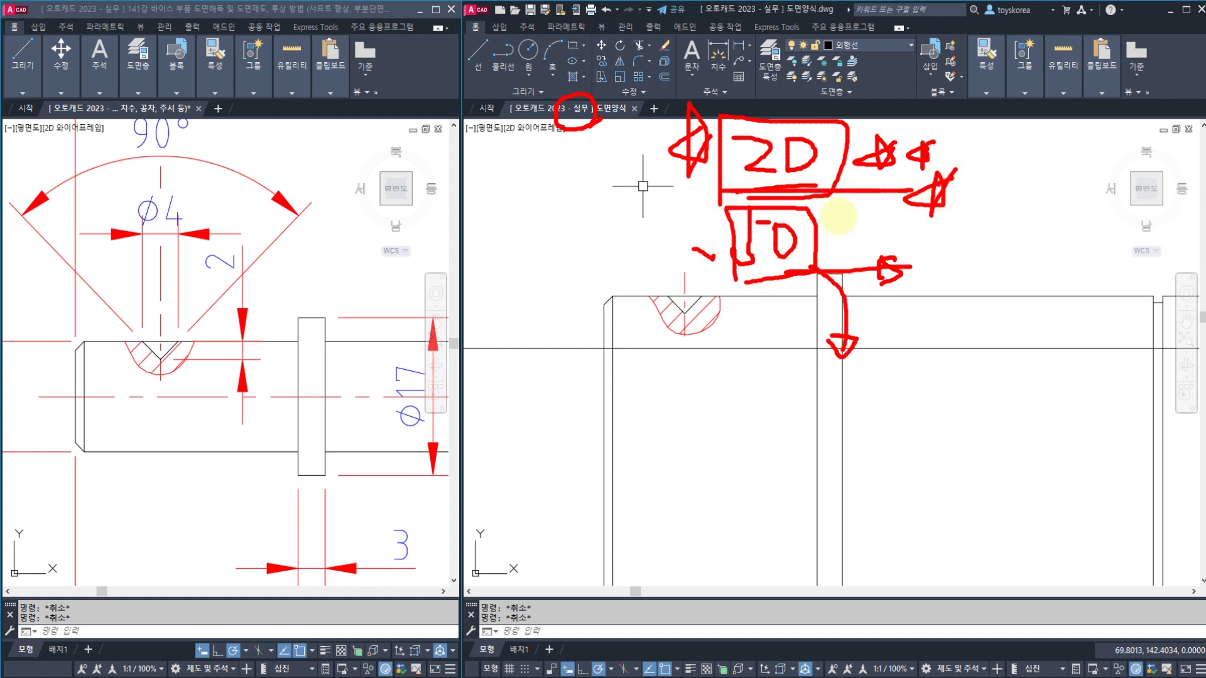
mouse_move(653, 260)
left_mouse_down()
mouse_move(560, 256)
mouse_move(396, 308)
mouse_move(455, 331)
left_mouse_up()
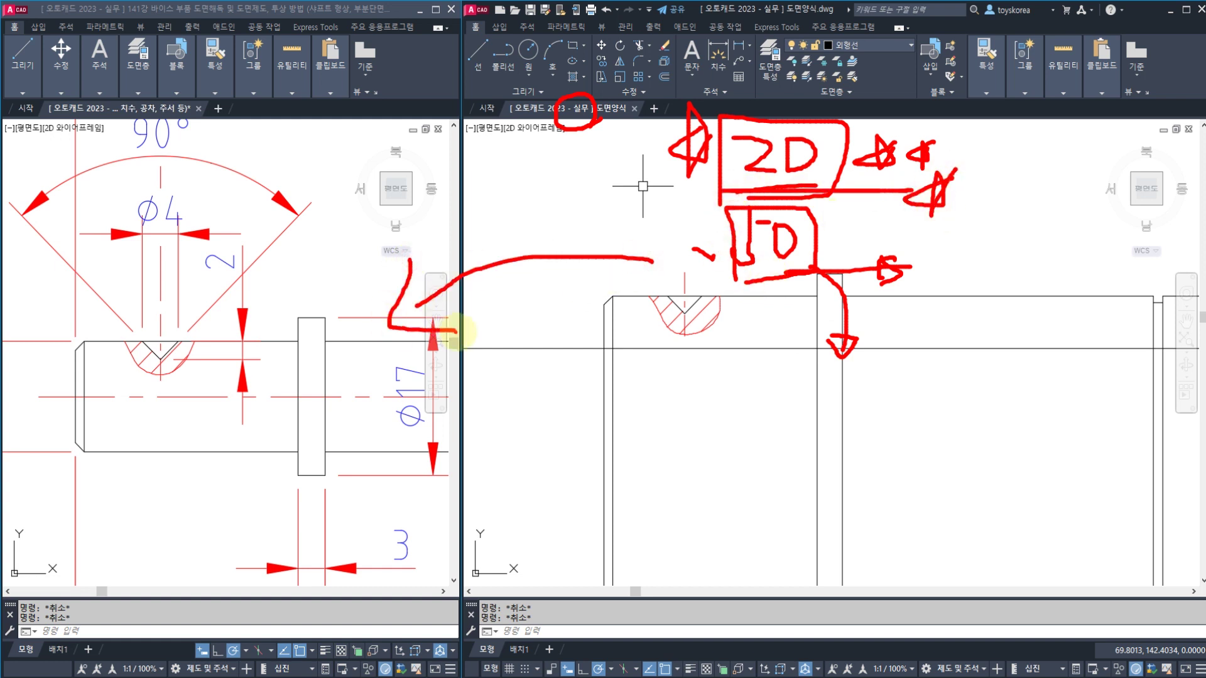
left_click_drag(826, 125, 863, 104)
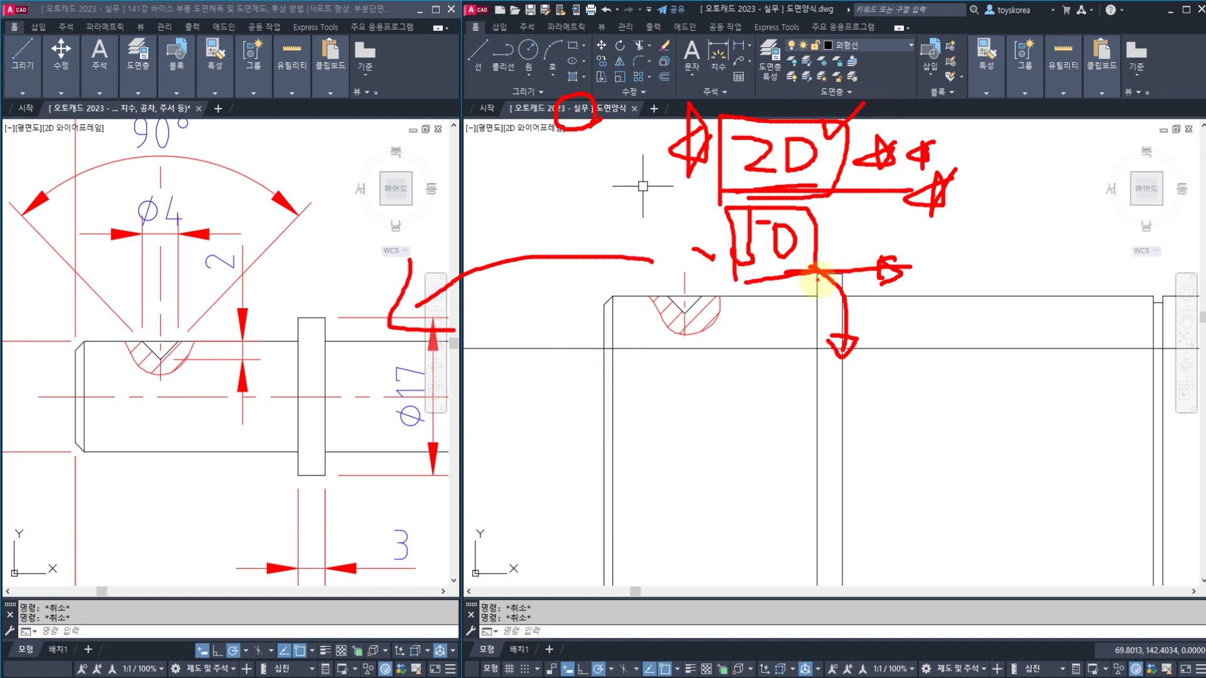
key("Escape")
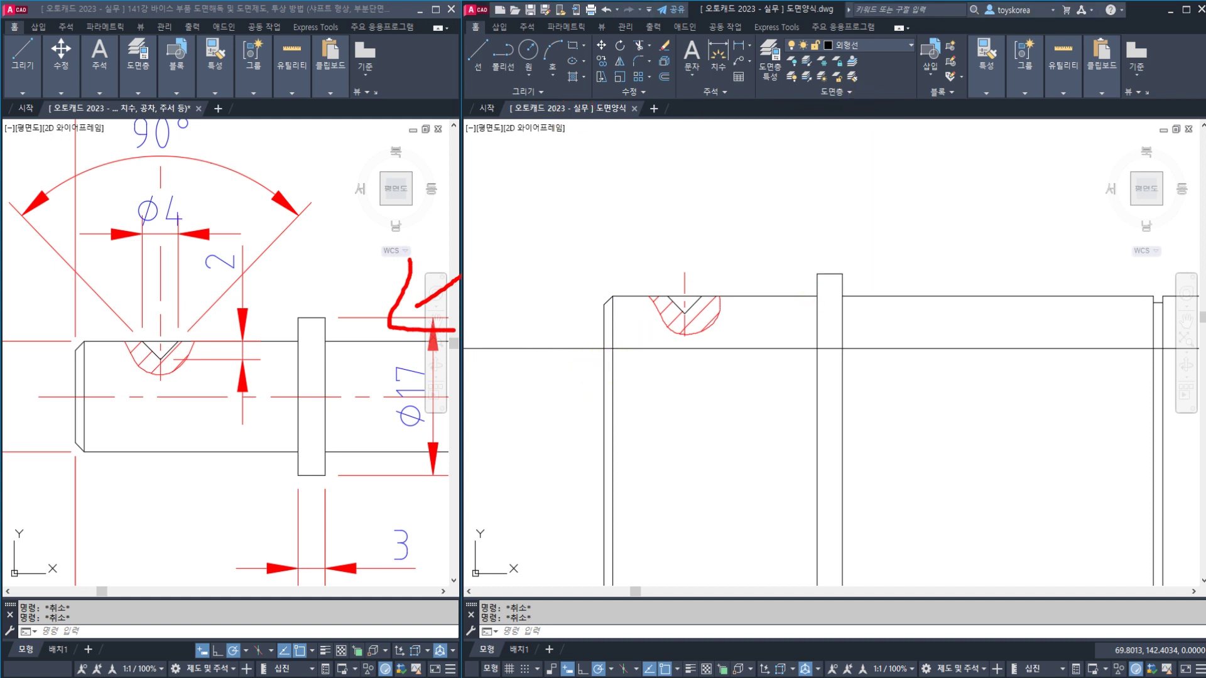
left_click(764, 317)
key("Escape")
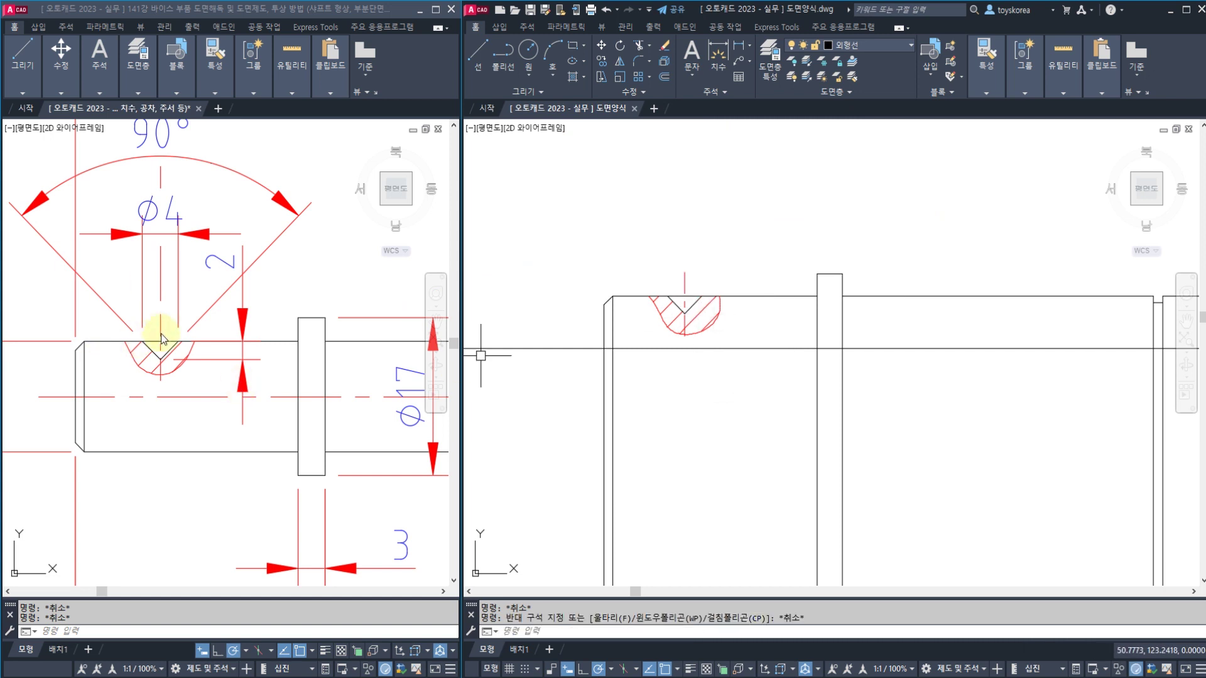
left_click(580, 321)
key("Escape")
key("Escape")
Mirror the shaft's upper-half outline, hole section and thread lines about the horizontal centre line, keeping the original objects
scroll(579, 321, "down", 3)
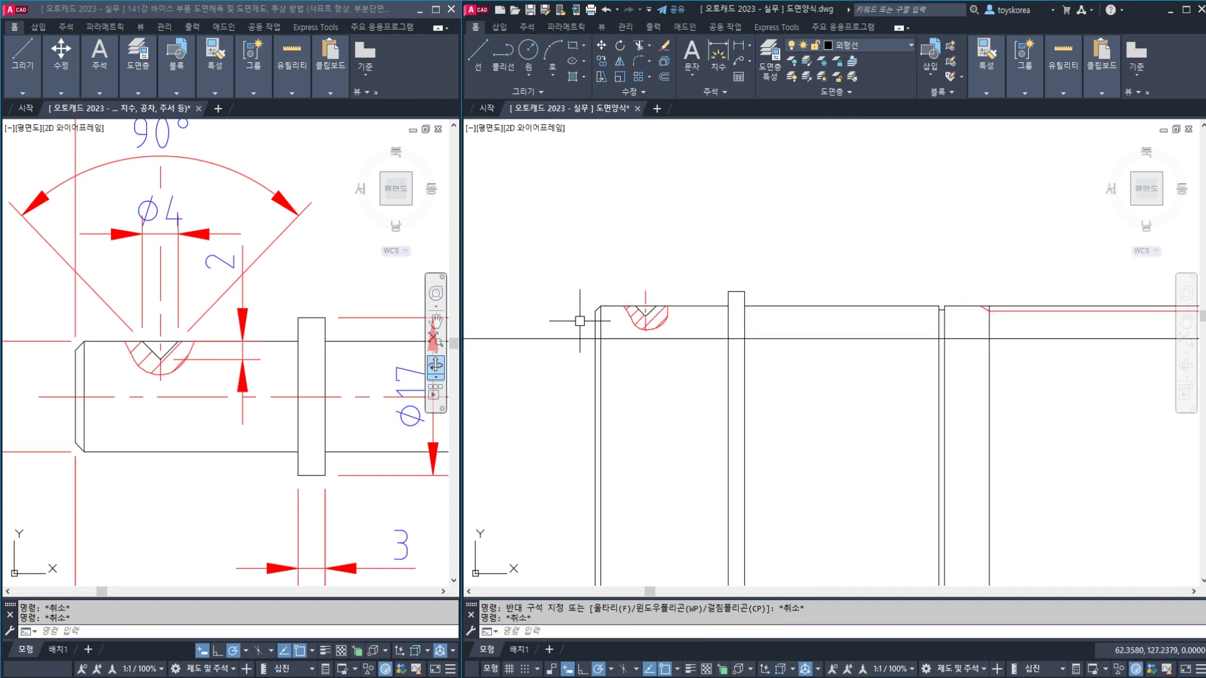
scroll(685, 332, "down", 2)
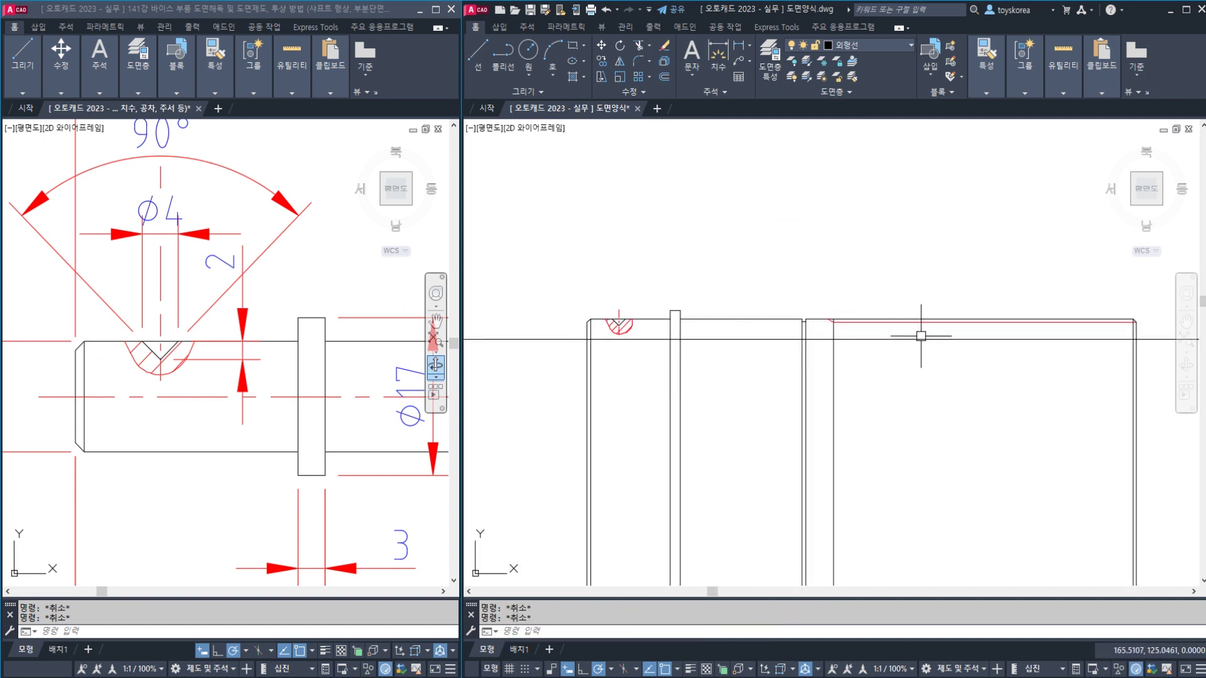
left_click(915, 339)
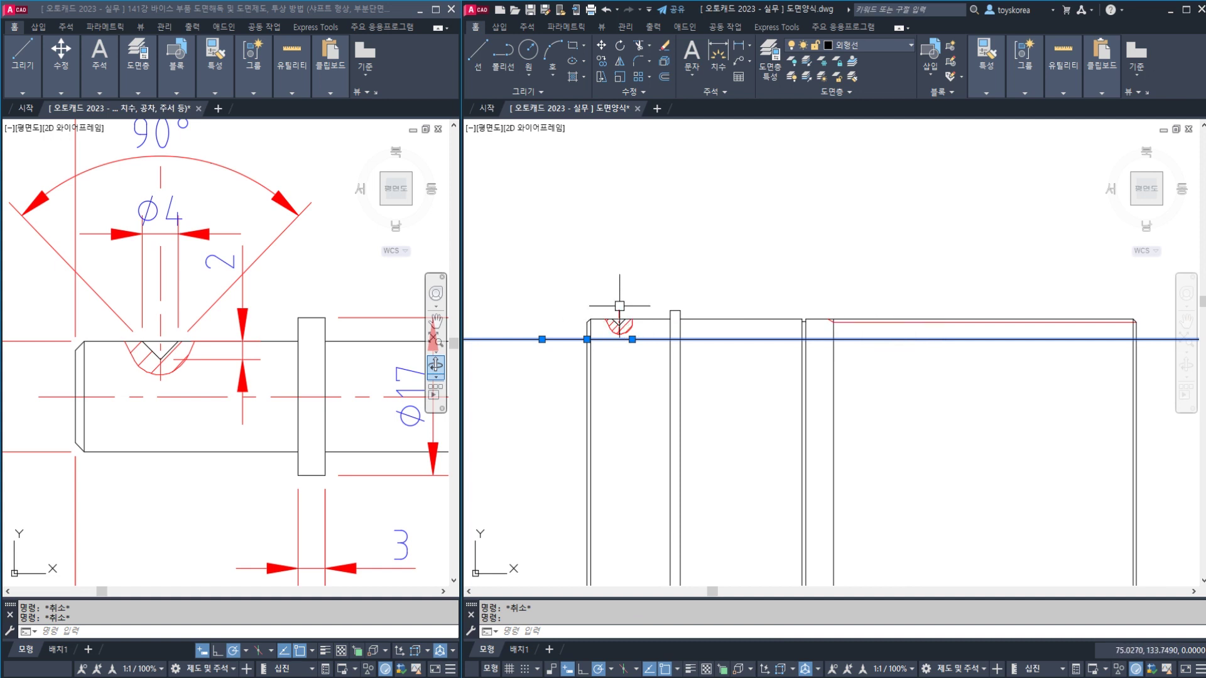
key("Escape")
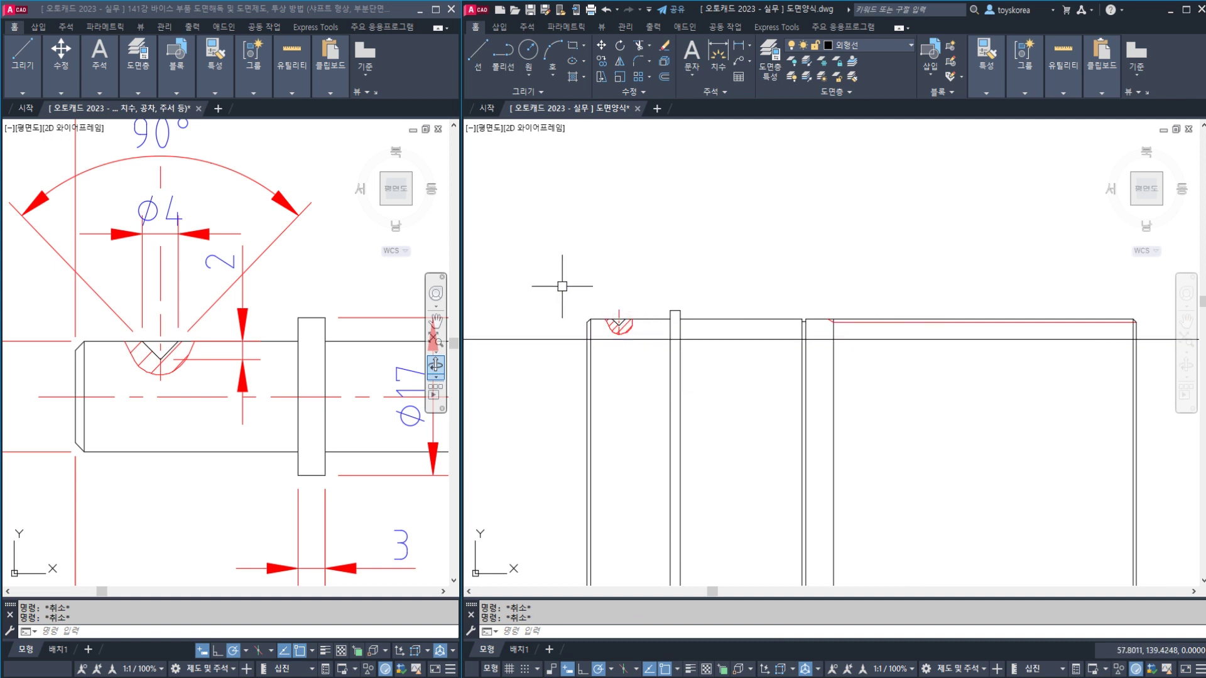
left_click(538, 258)
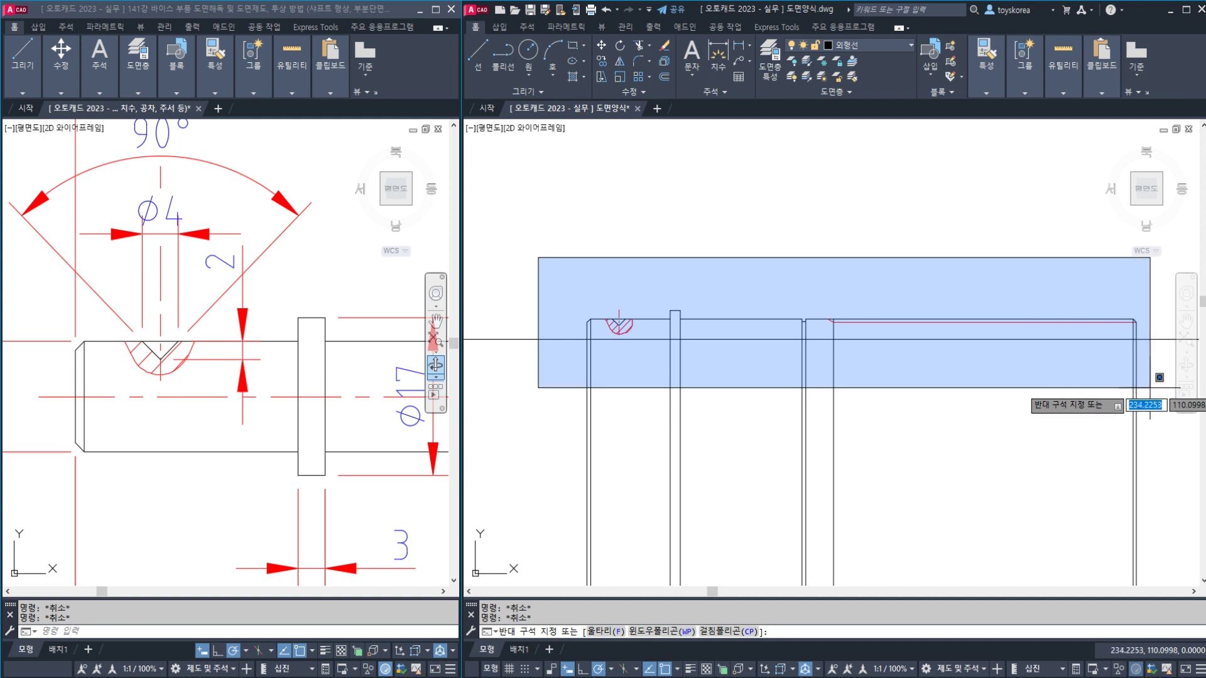
left_click(1150, 388)
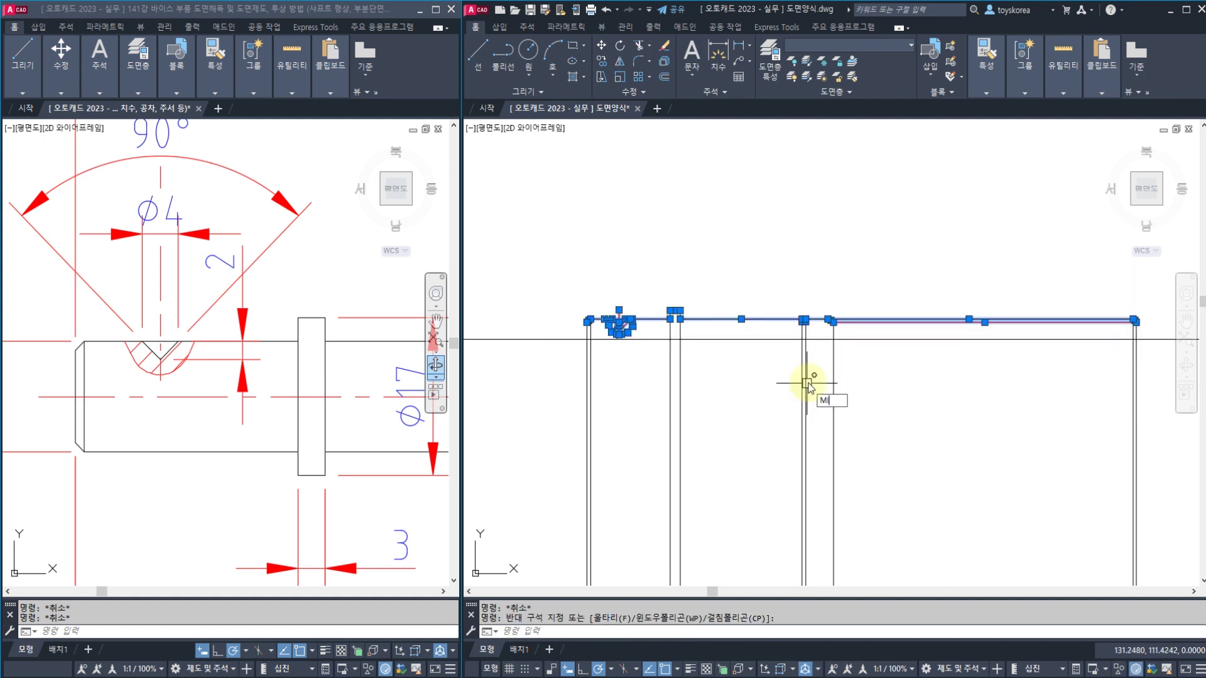
key("Return")
left_click(804, 340)
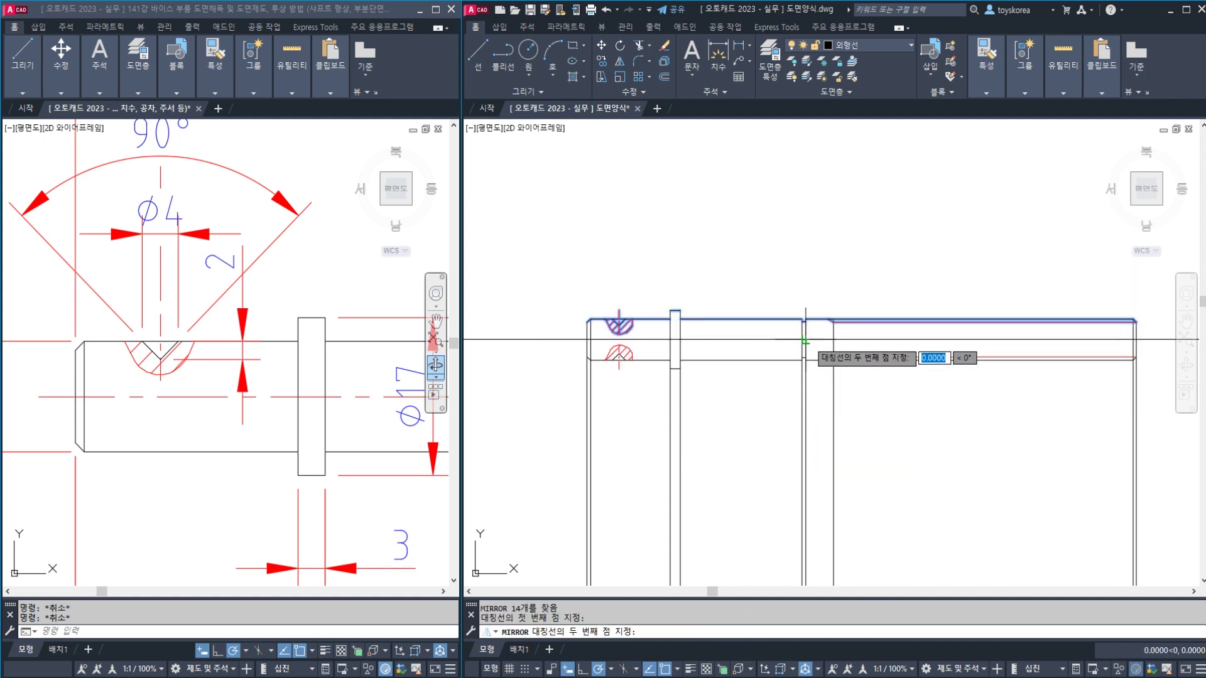
left_click(811, 336)
key("Return")
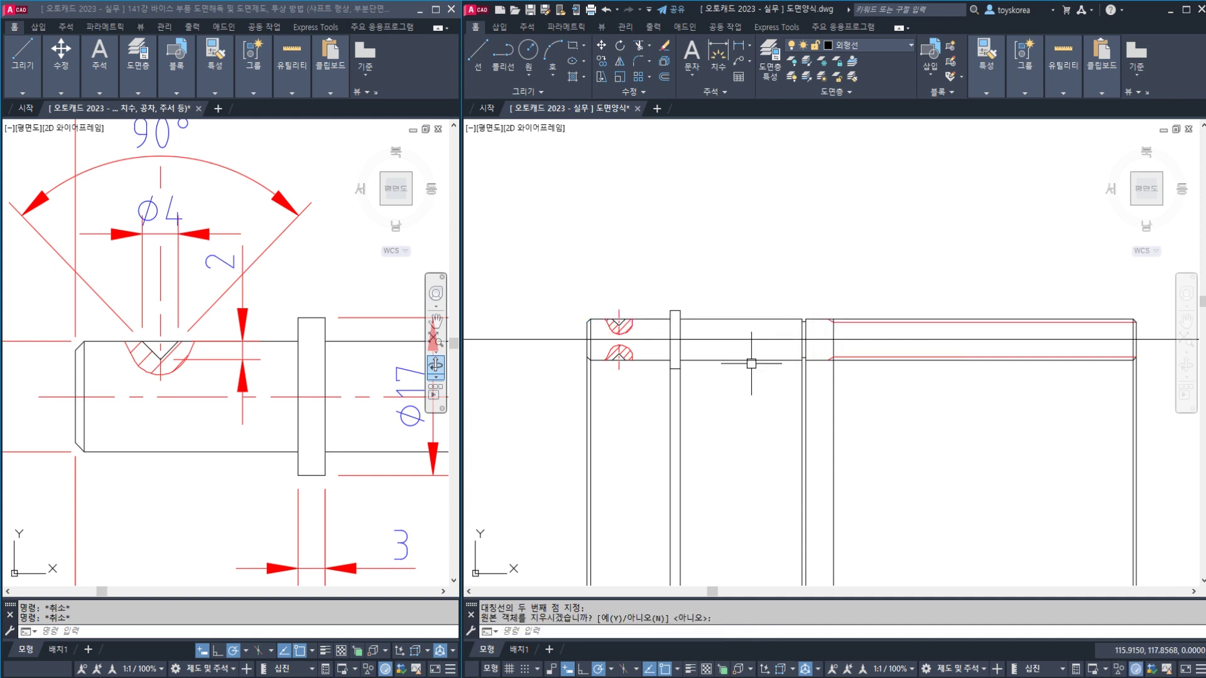
Delete the mirrored conical hole, its hatching and its centre line from the shaft's lower half
scroll(628, 368, "up", 4)
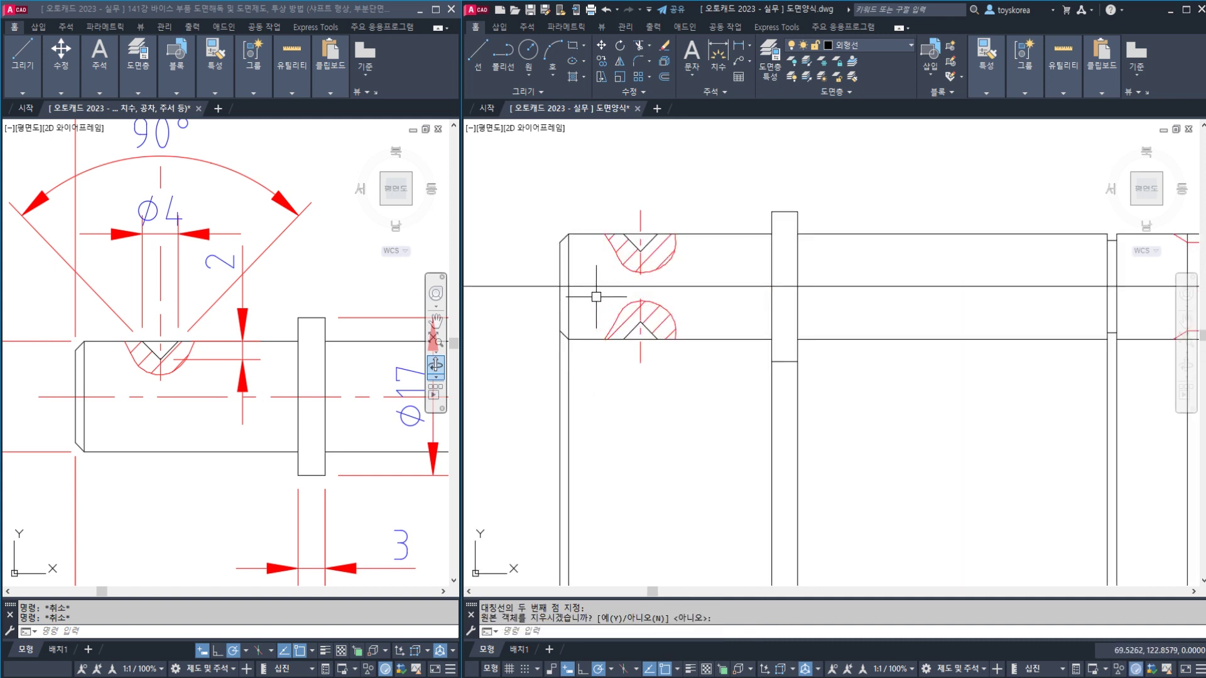
left_click(596, 296)
left_click(681, 379)
key("Delete")
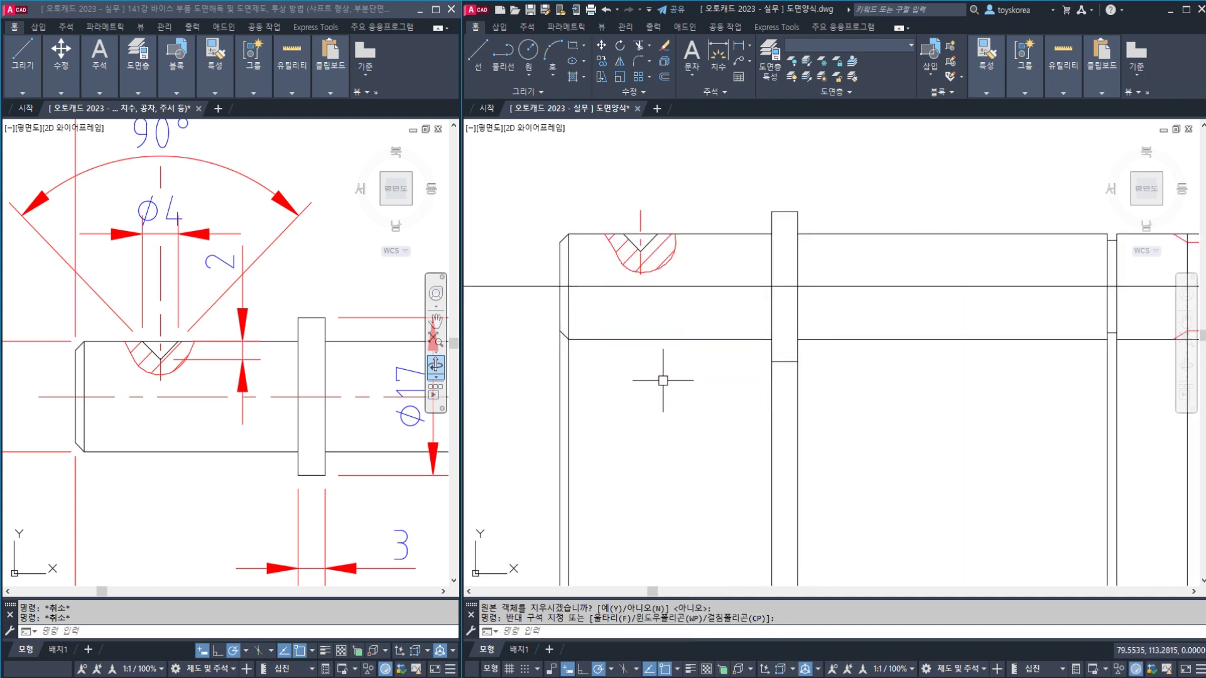
Trim the shaft's left end line and the adjacent vertical chamfer line below the lower left chamfer
scroll(562, 340, "up", 2)
type("tr")
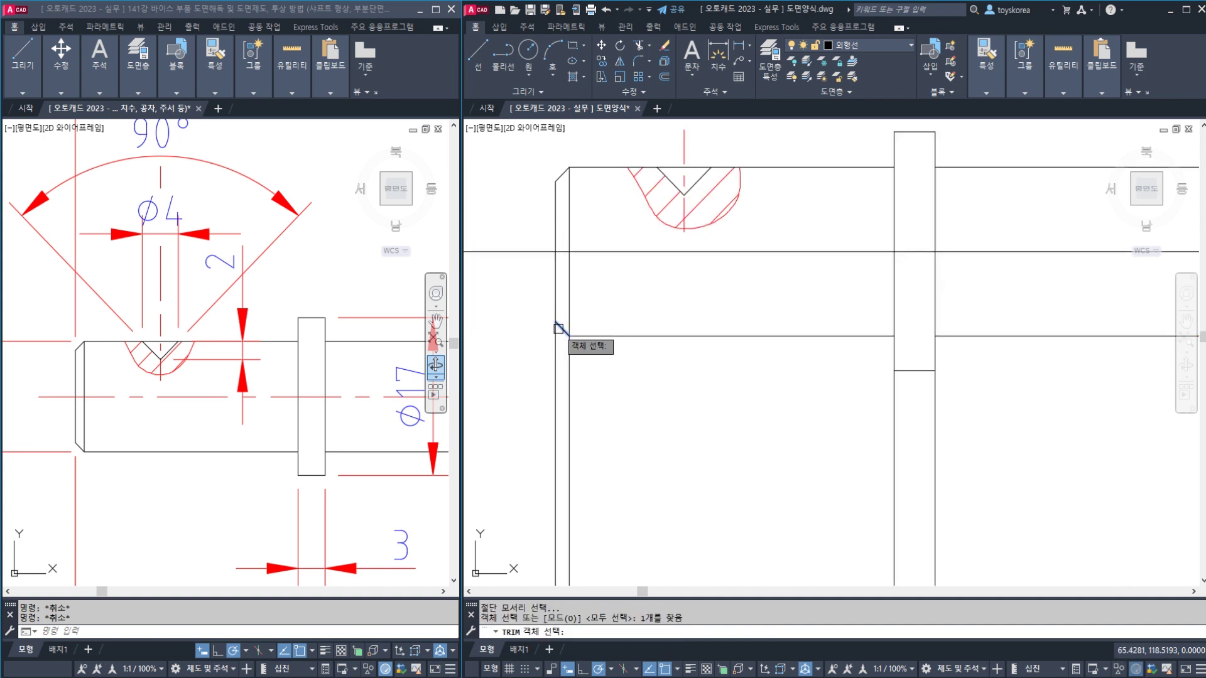
key("Return")
left_click_drag(579, 359, 552, 342)
type("t")
middle_click_drag(552, 352, 491, 347)
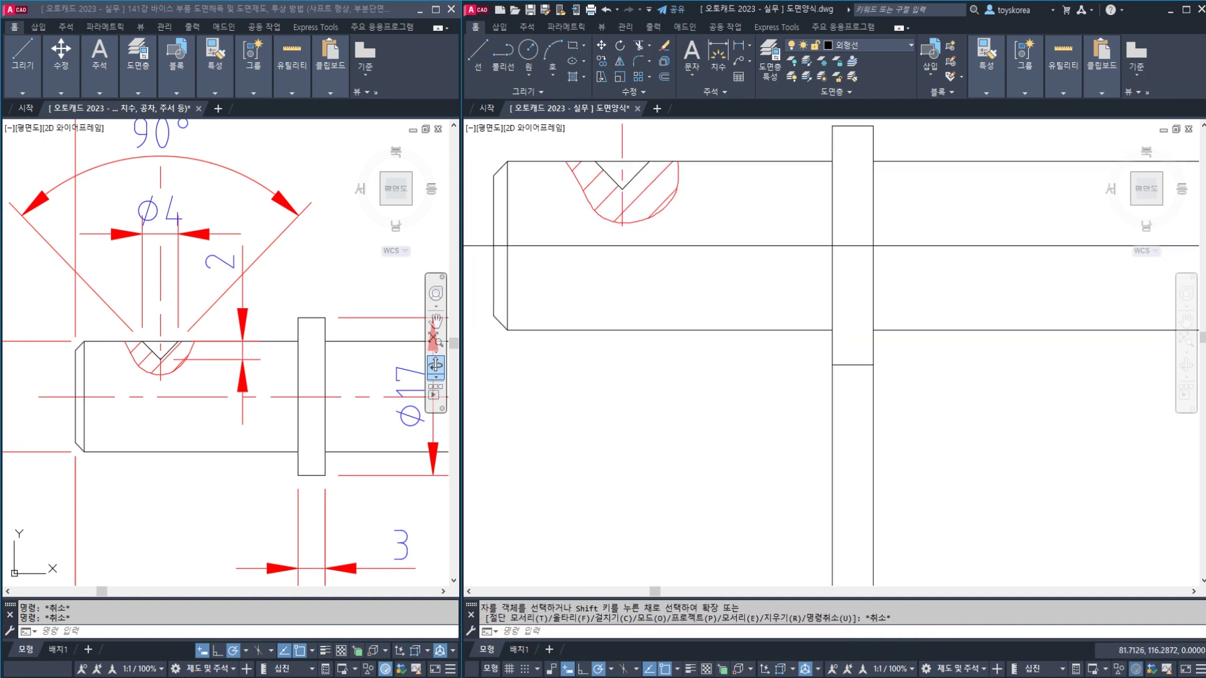
Trim both collar side lines below the collar's lower edge
key("Return")
left_click(843, 365)
key("Return")
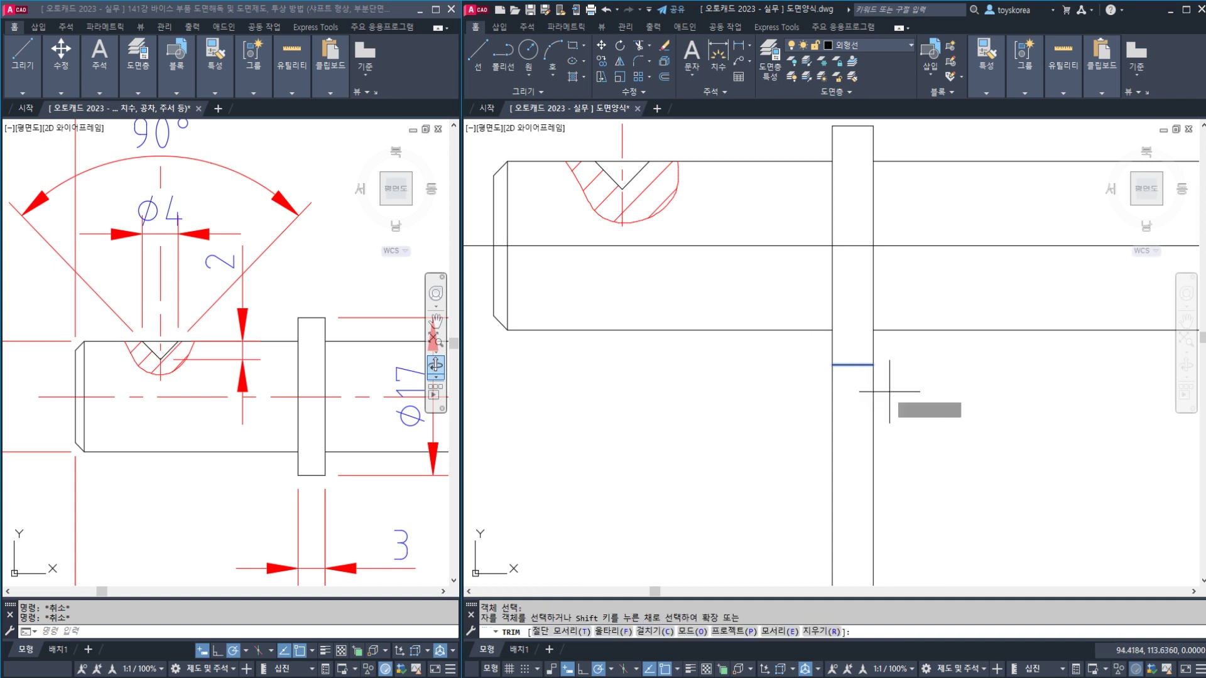
scroll(915, 395, "down", 3)
scroll(892, 359, "up", 2)
key("Escape")
Trim the groove side lines and the vertical thread start line below the shaft's lower outline
scroll(847, 344, "up", 4)
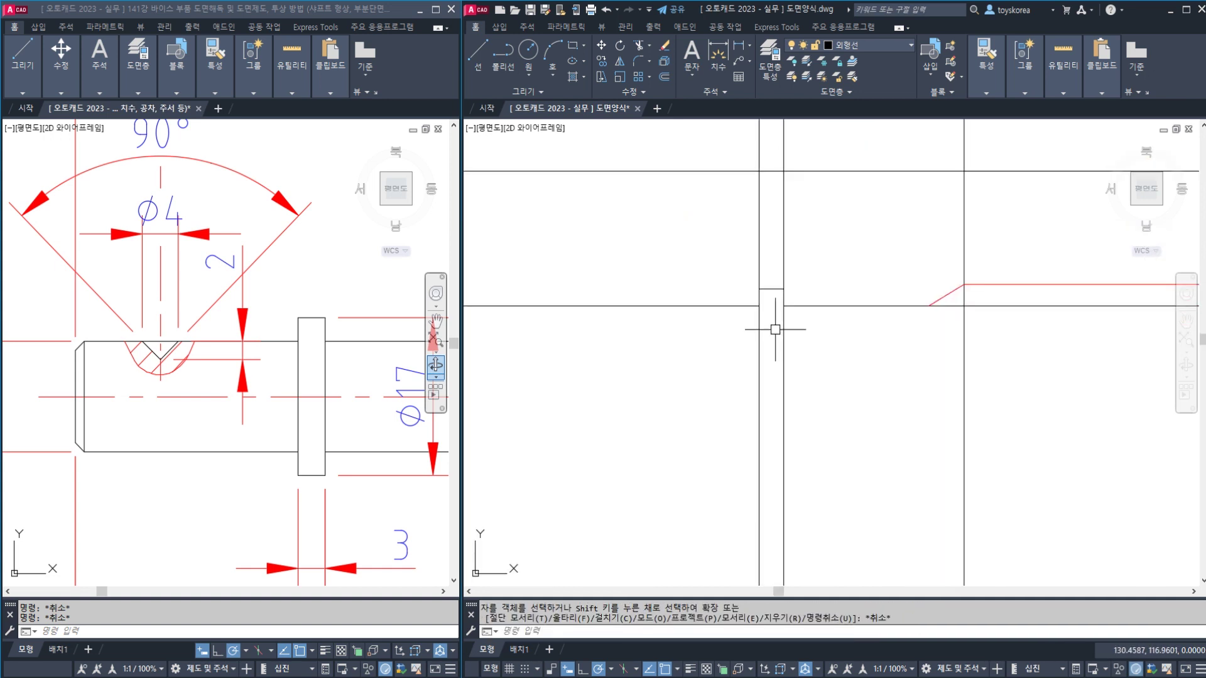
key("Return")
left_click(1012, 394)
left_click(684, 368)
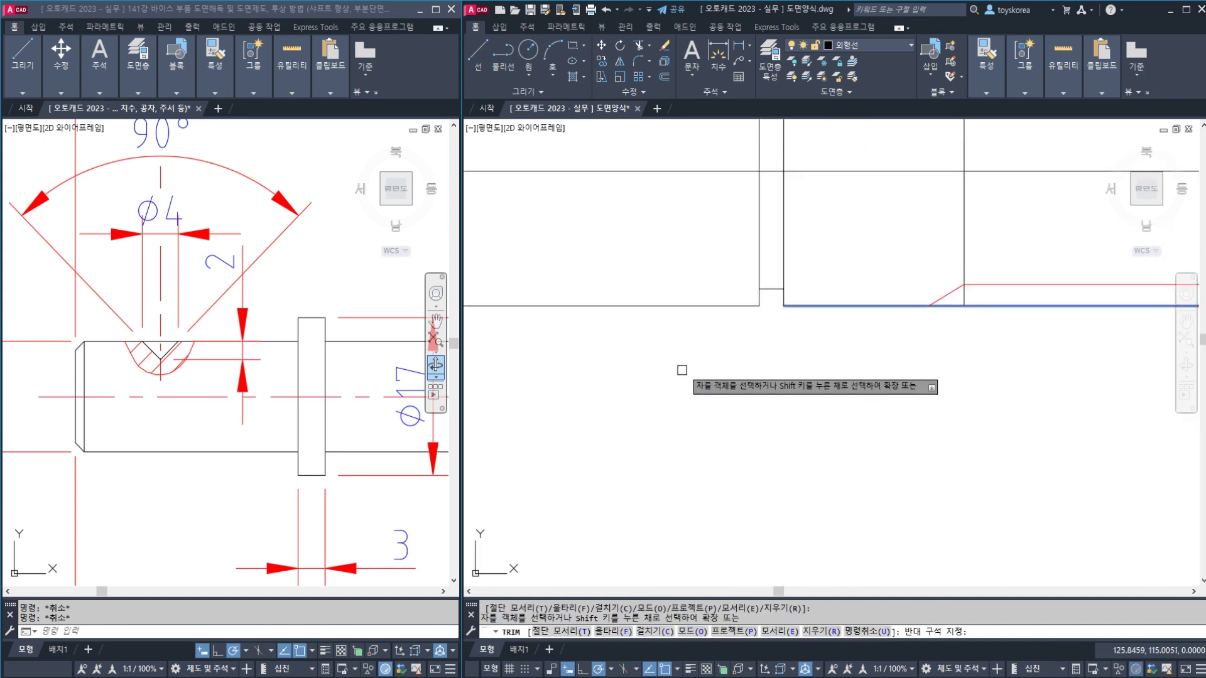
Trim the shaft's right end line and the adjacent vertical chamfer line below the lower right chamfer
scroll(840, 383, "down", 4)
key("Escape")
scroll(733, 378, "up", 3)
scroll(1042, 350, "up", 6)
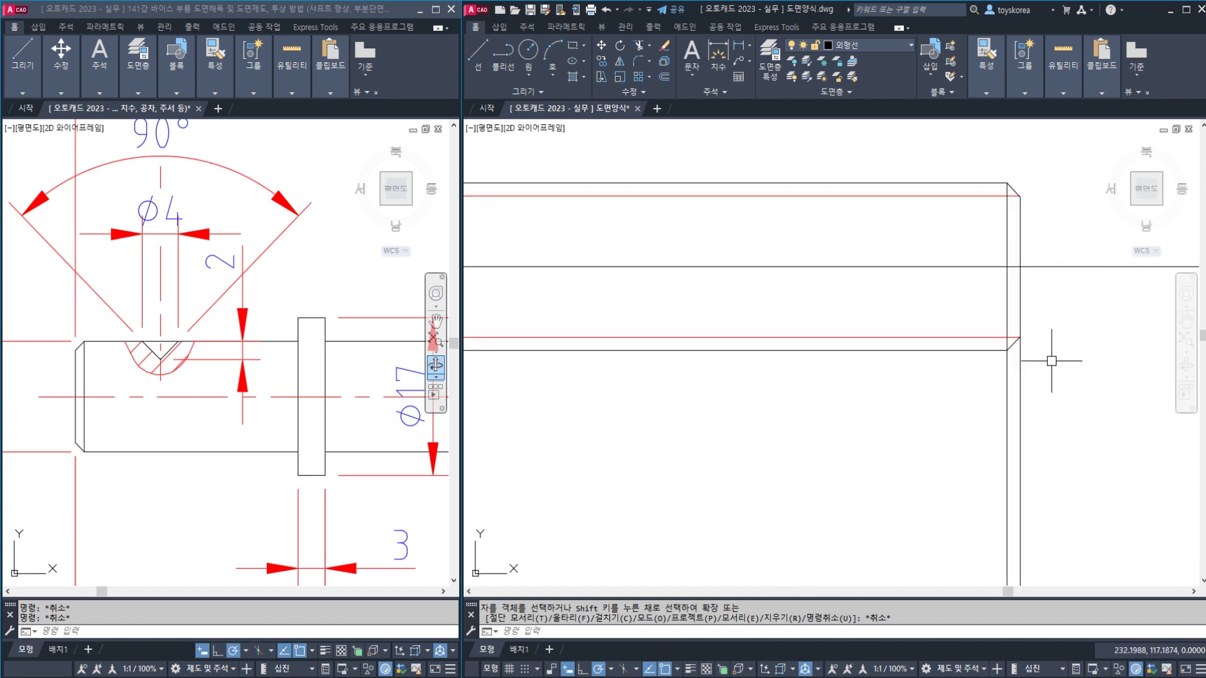
key("Return")
left_click(990, 334)
key("Return")
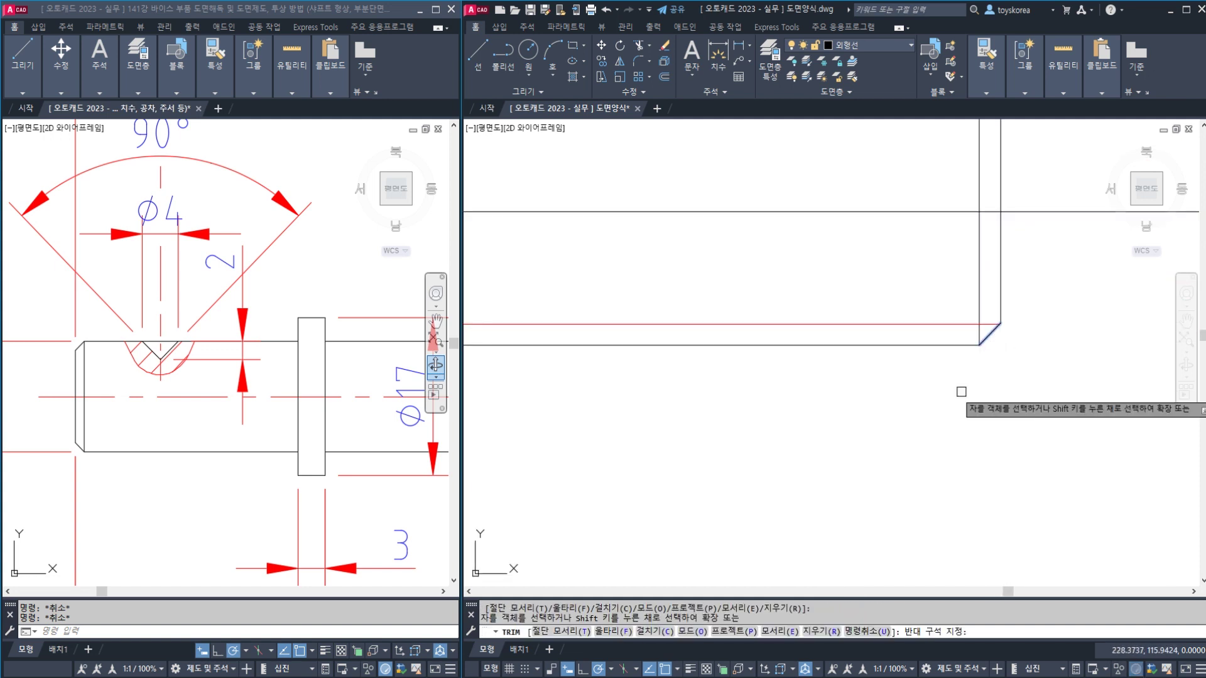
key("Escape")
Break the horizontal axis line just beyond the shaft's right end and erase the excess piece
scroll(978, 351, "down", 5)
scroll(978, 352, "up", 2)
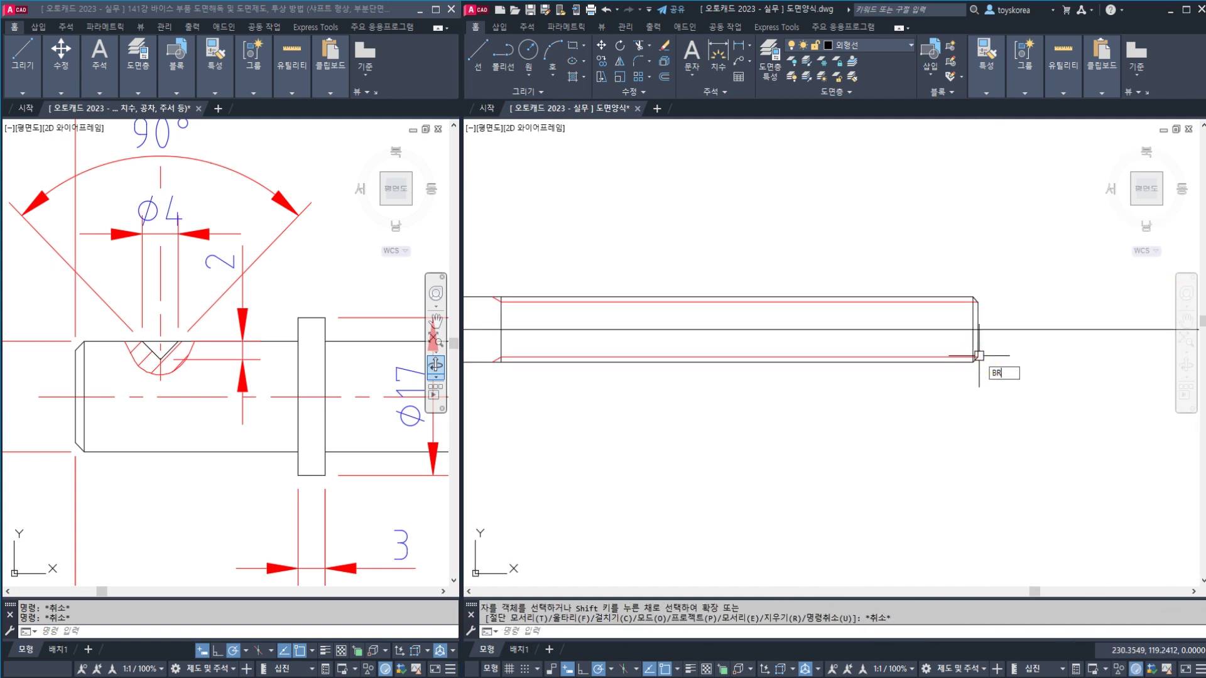
type("BR")
key("Return")
left_click(1021, 329)
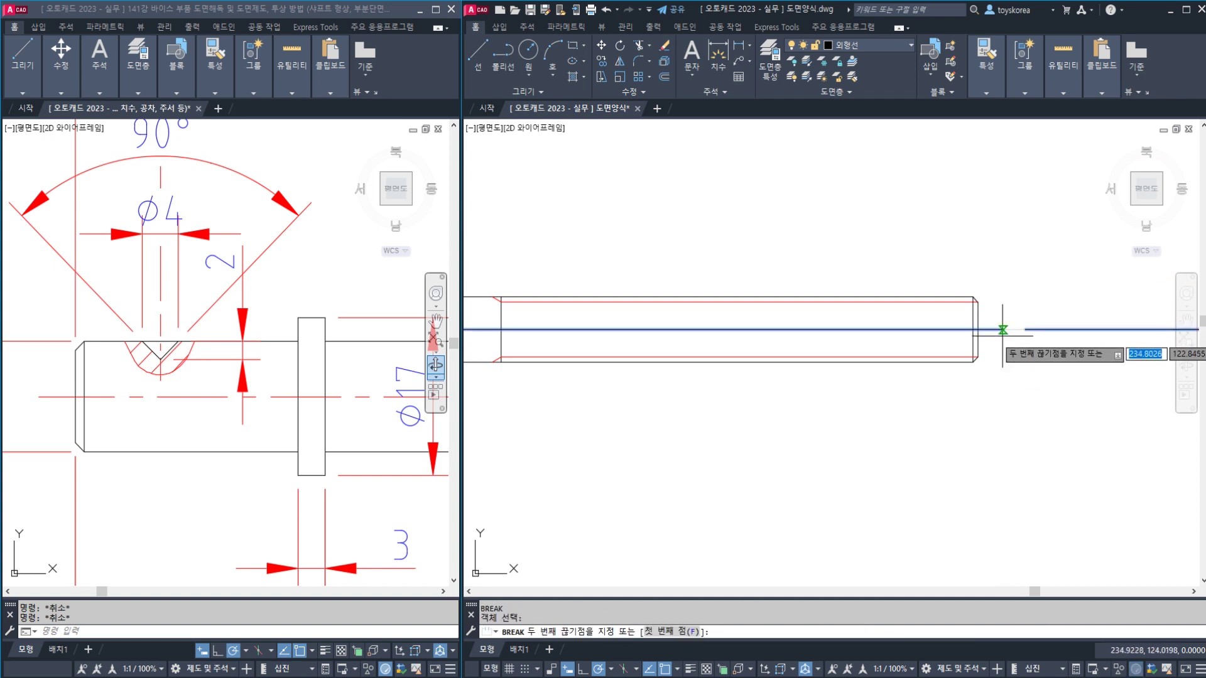
left_click(1003, 329)
left_click(1032, 329)
type("E")
key("Return")
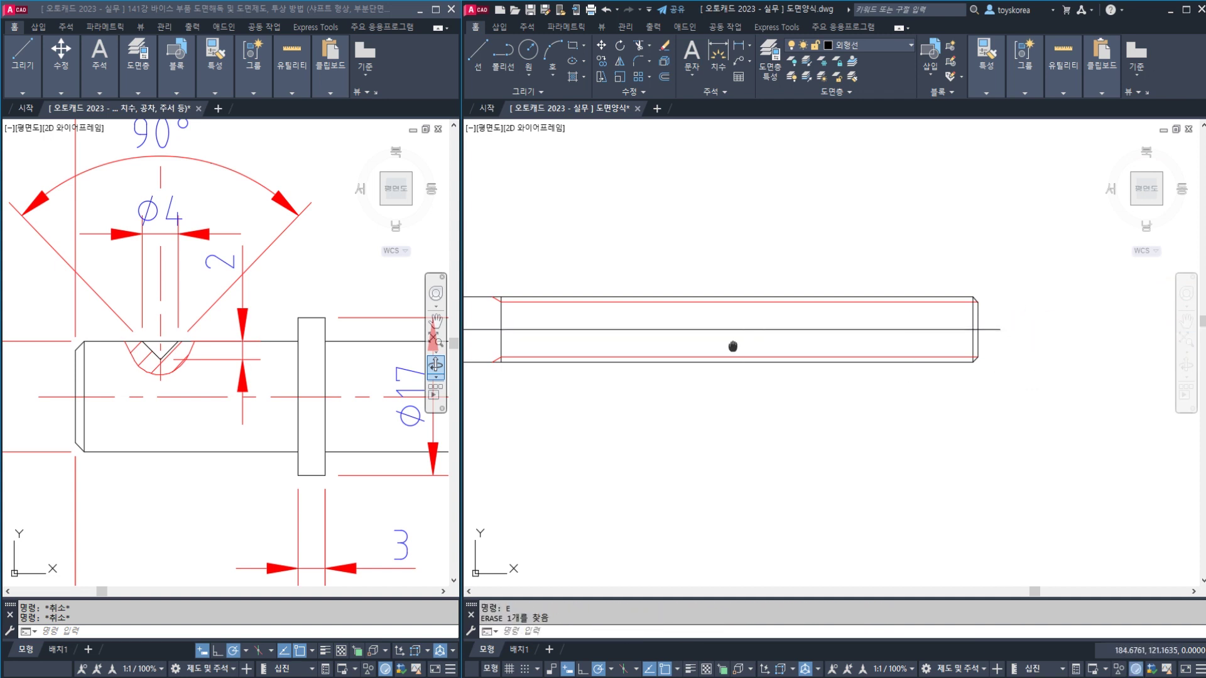
Break the horizontal axis line just before the shaft's left end and erase the leftover piece
middle_click_drag(733, 346, 1180, 326)
type("BR")
key("Return")
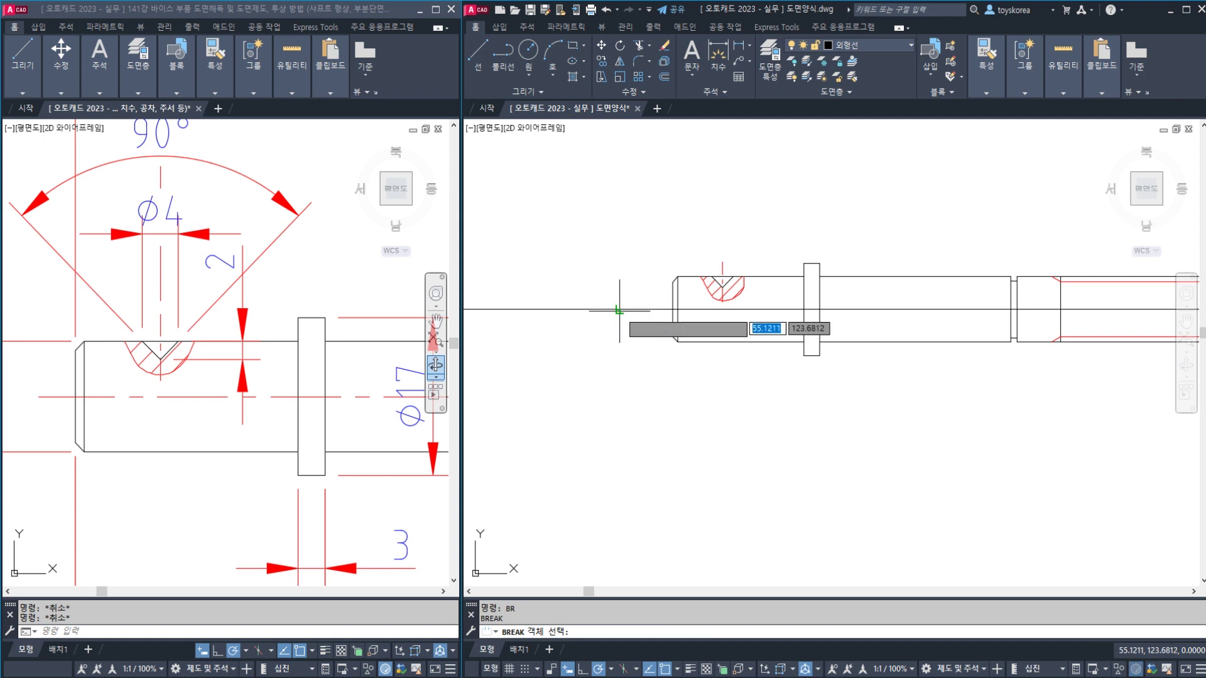
left_click(619, 309)
left_click(653, 310)
left_click(582, 285)
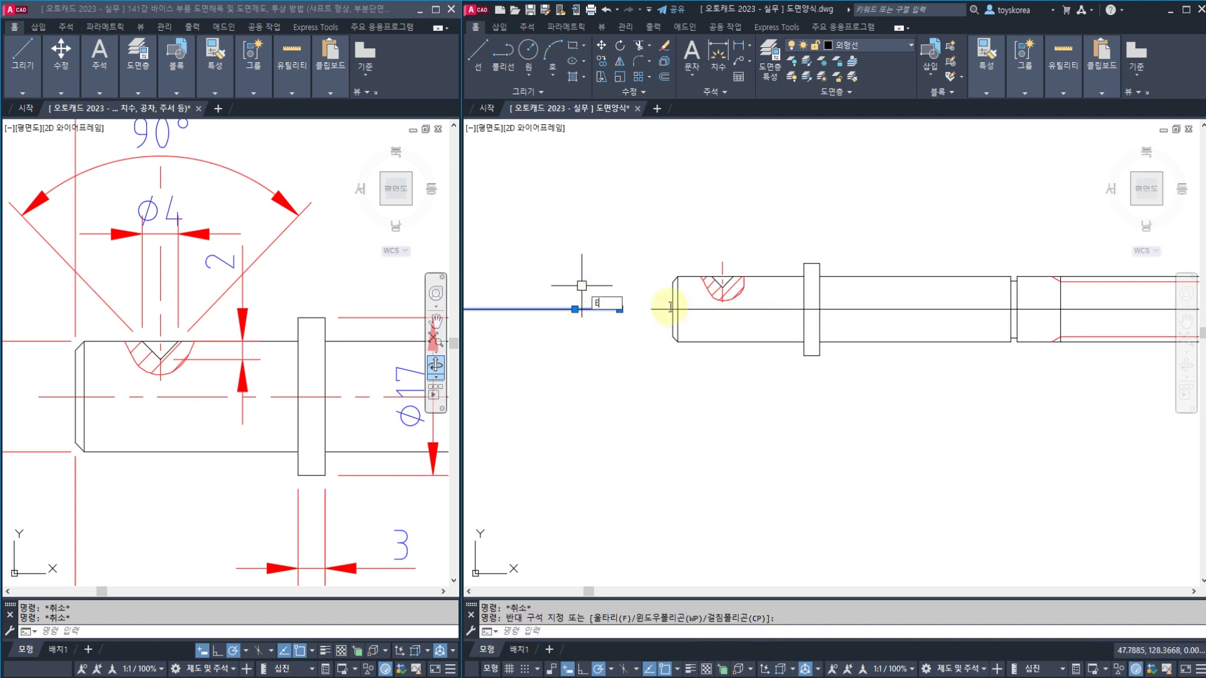
type("E")
key("Return")
Move the shaft's horizontal axis line to the centre line layer and save the drawing
left_click(711, 308)
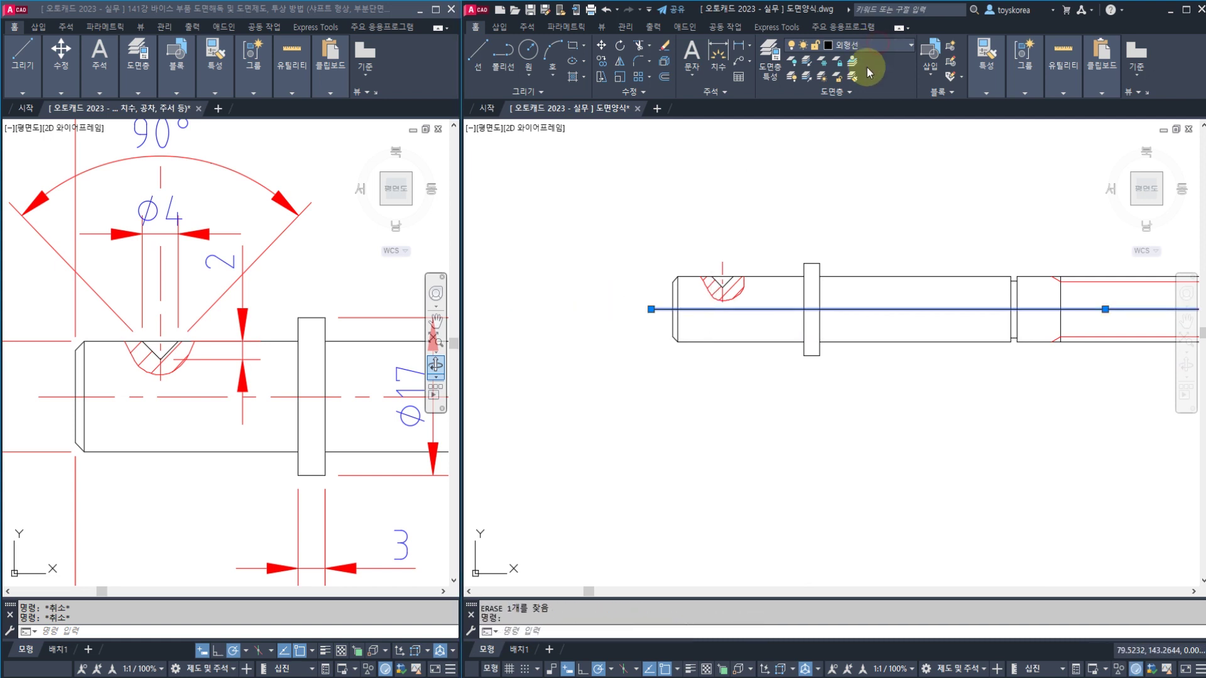
left_click(849, 45)
left_click(843, 184)
key("Escape")
key("Escape")
scroll(805, 243, "down", 3)
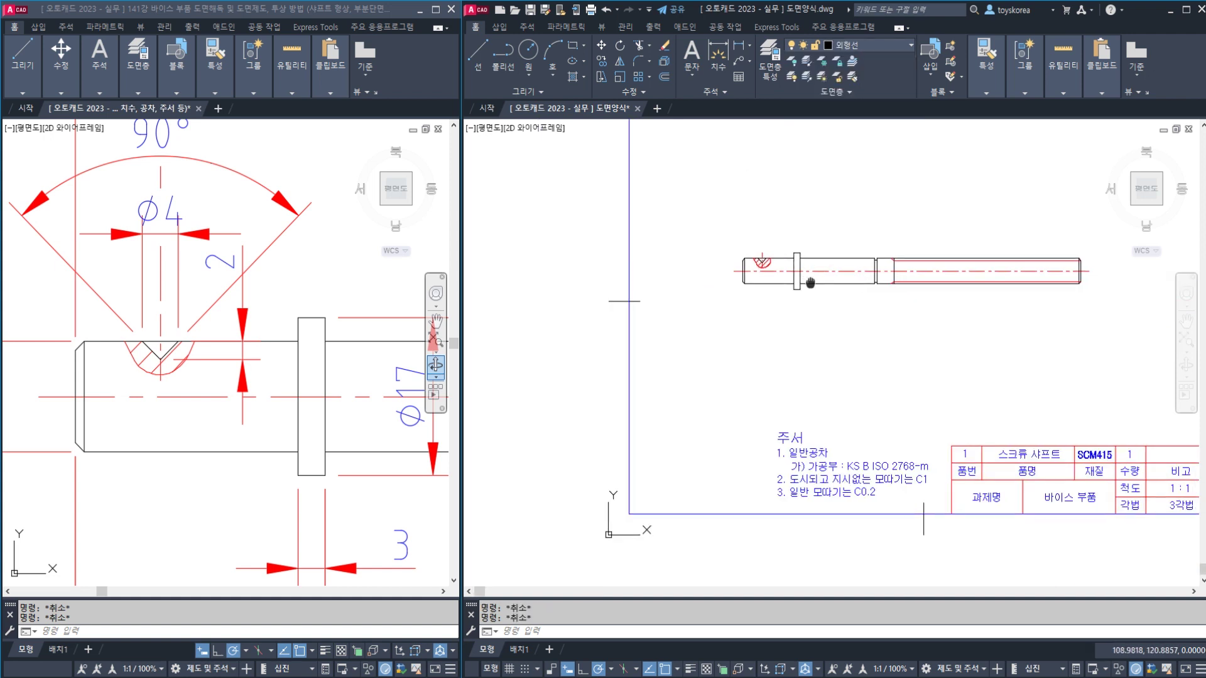
scroll(726, 300, "up", 2)
mouse_move(810, 283)
middle_mouse_down()
mouse_move(725, 300)
mouse_move(729, 329)
middle_mouse_up()
key("ctrl+s")
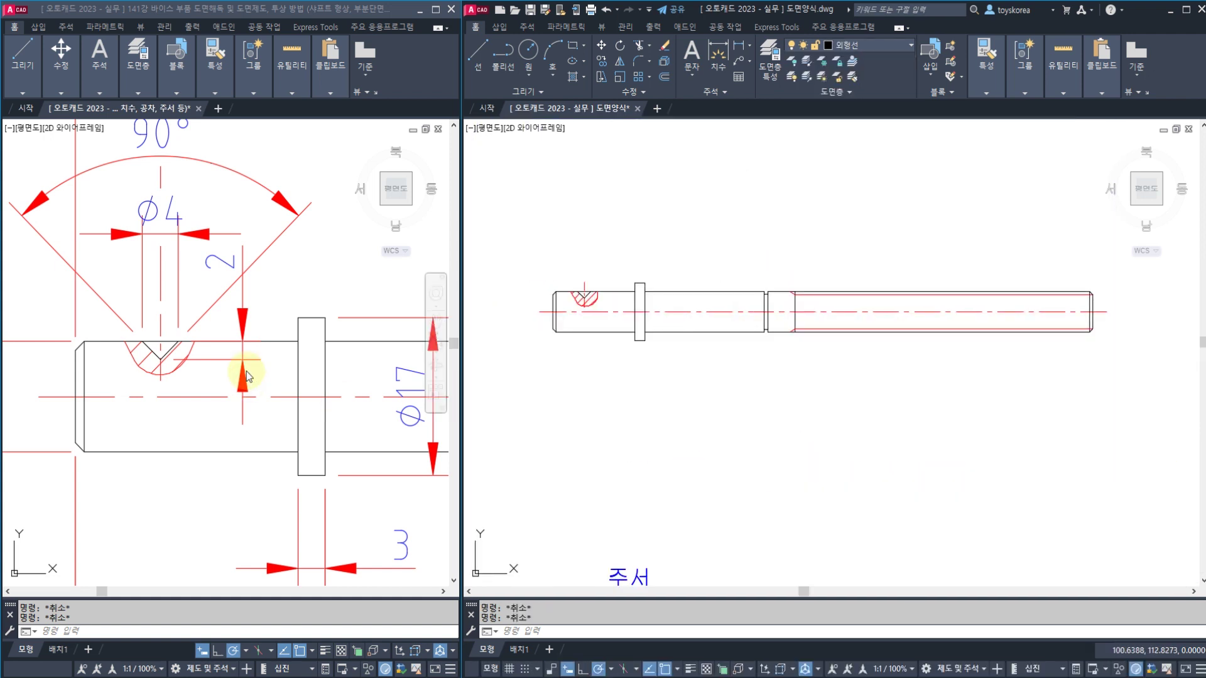
Examine the detail A circle around the groove in the reference drawing and the matching groove on the redrawn shaft
scroll(219, 358, "down", 2)
scroll(216, 379, "down", 3)
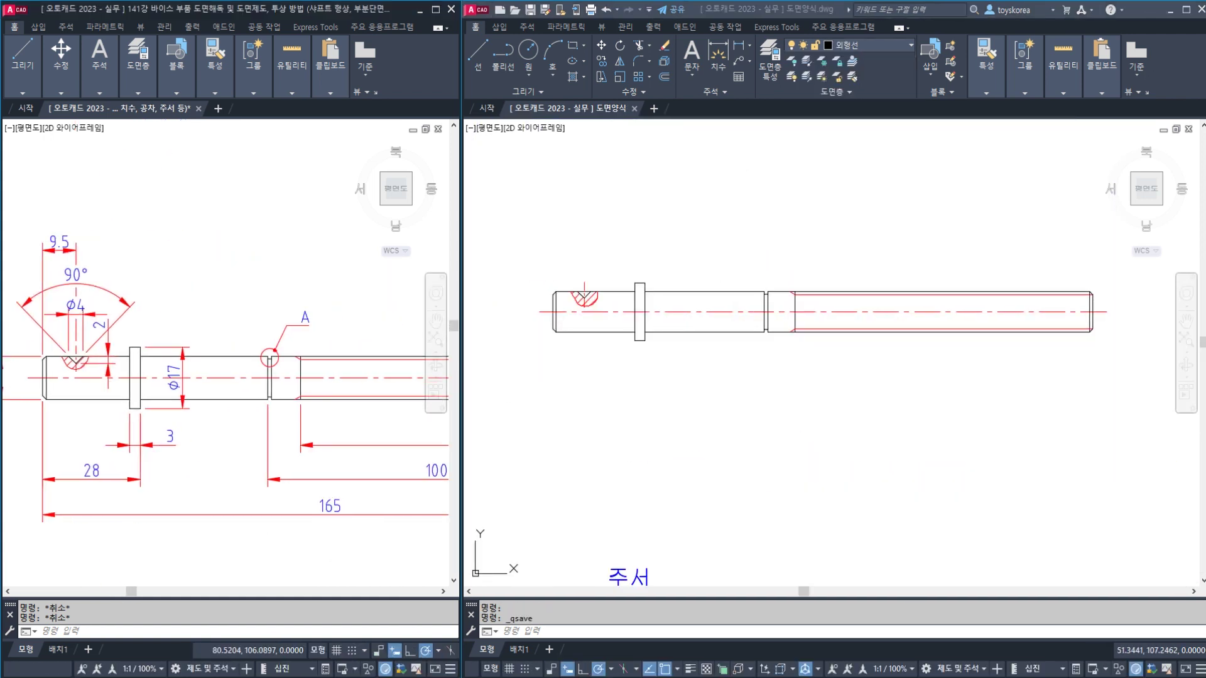
middle_click_drag(116, 317, 98, 354)
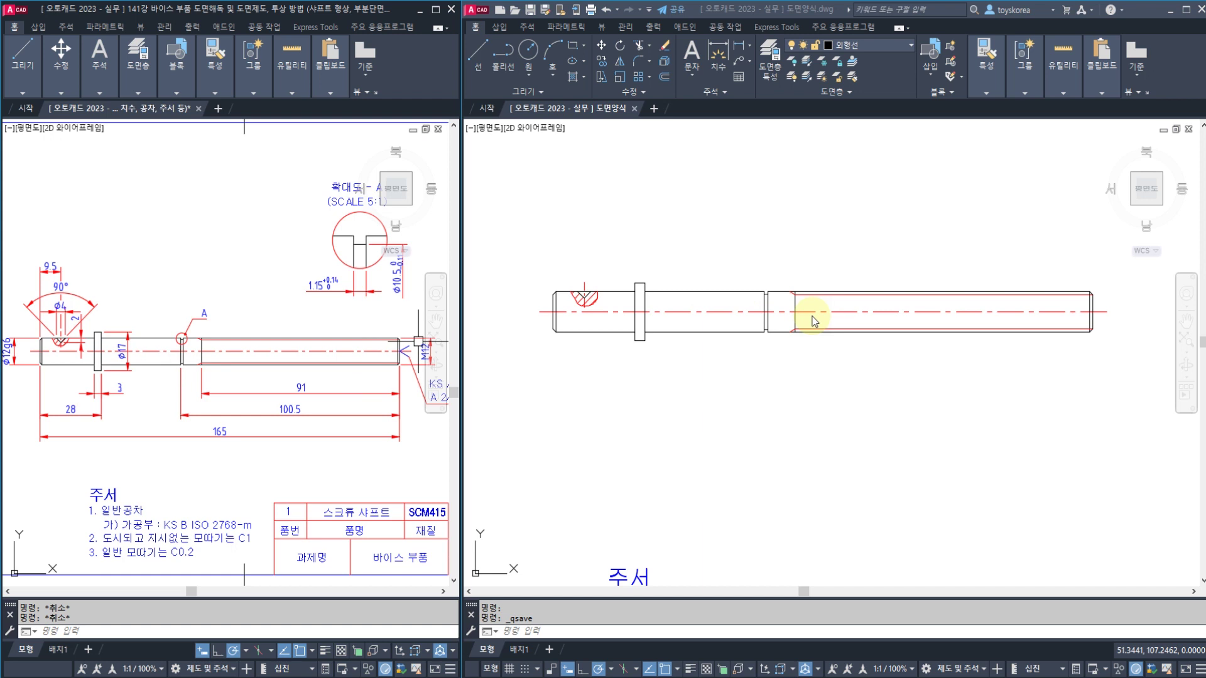
left_click(765, 364)
key("Escape")
key("Escape")
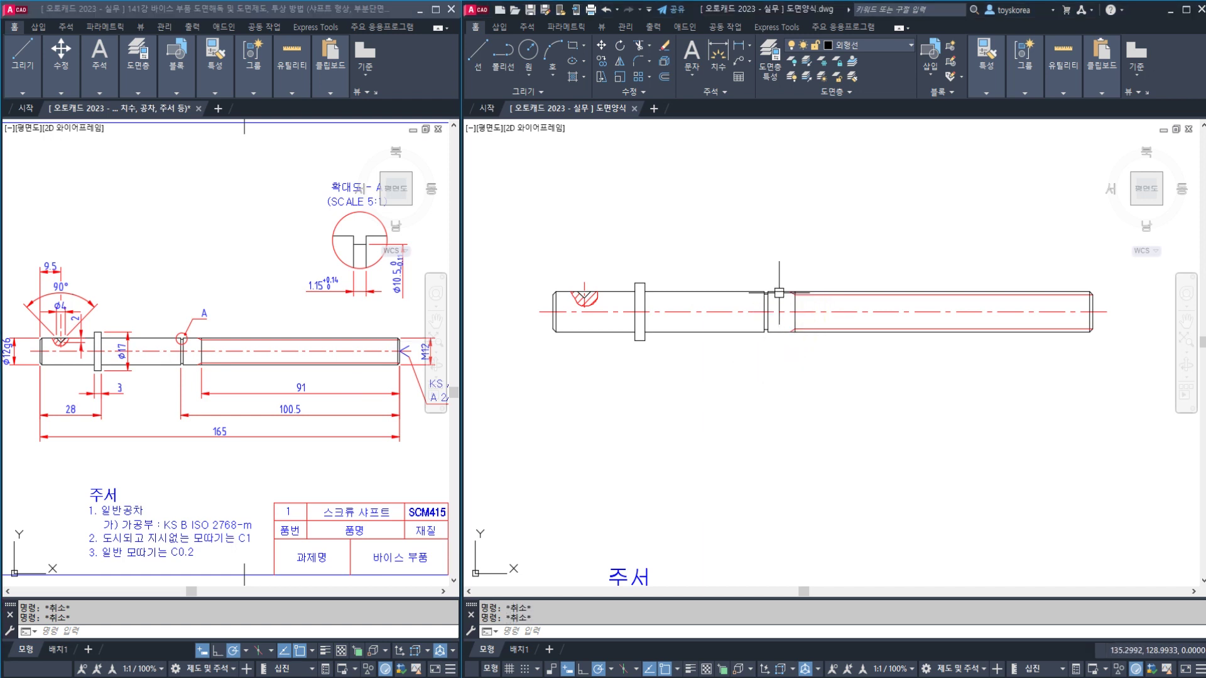
scroll(777, 296, "up", 5)
scroll(775, 299, "up", 4)
scroll(190, 353, "up", 7)
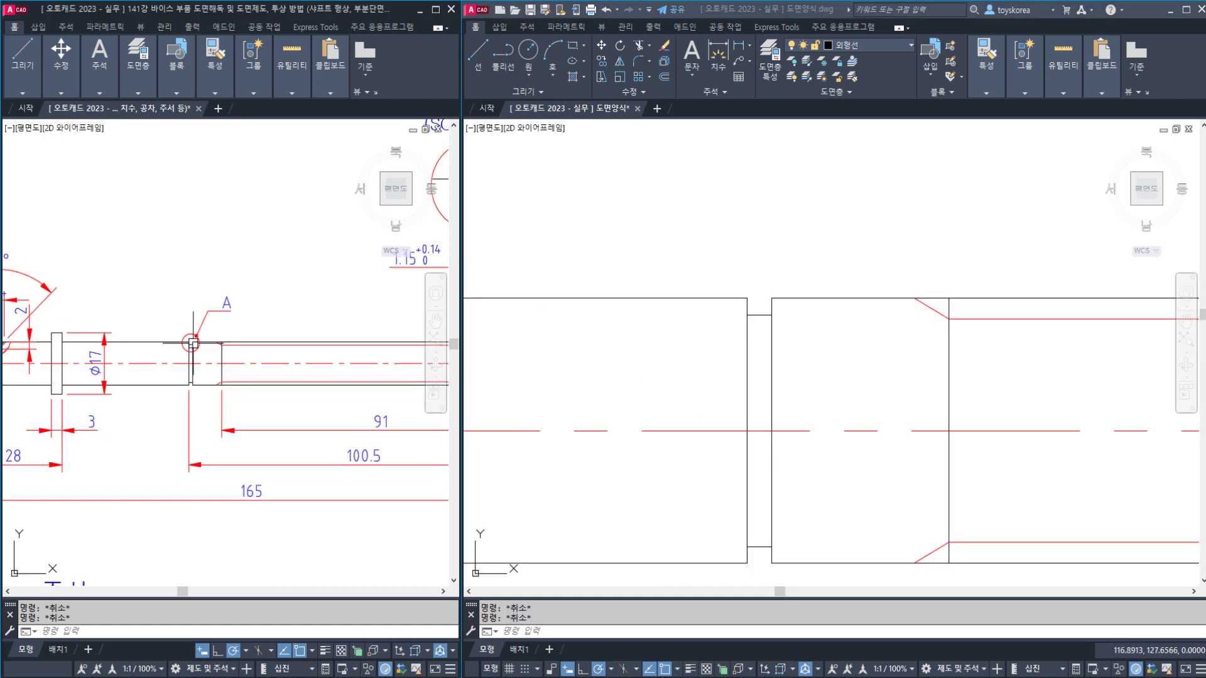
scroll(190, 353, "up", 2)
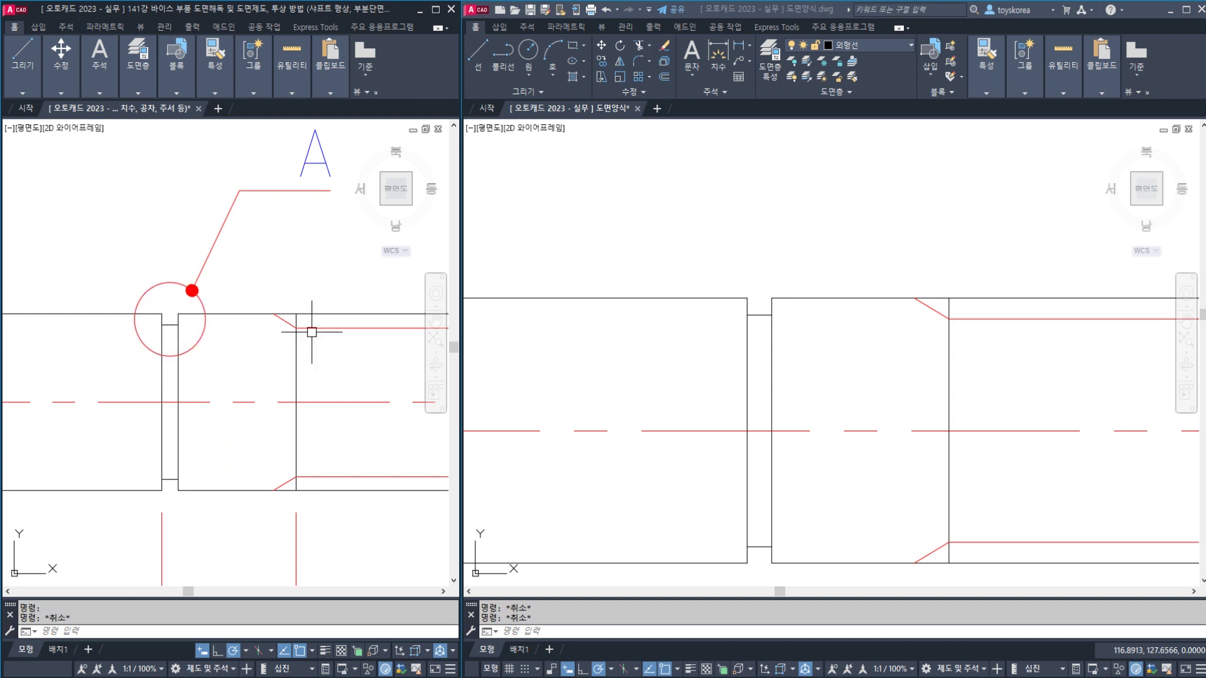
Draw a circle centred on the midpoint of the groove's upper bottom line, enclosing the upper part of the groove
left_click(741, 334)
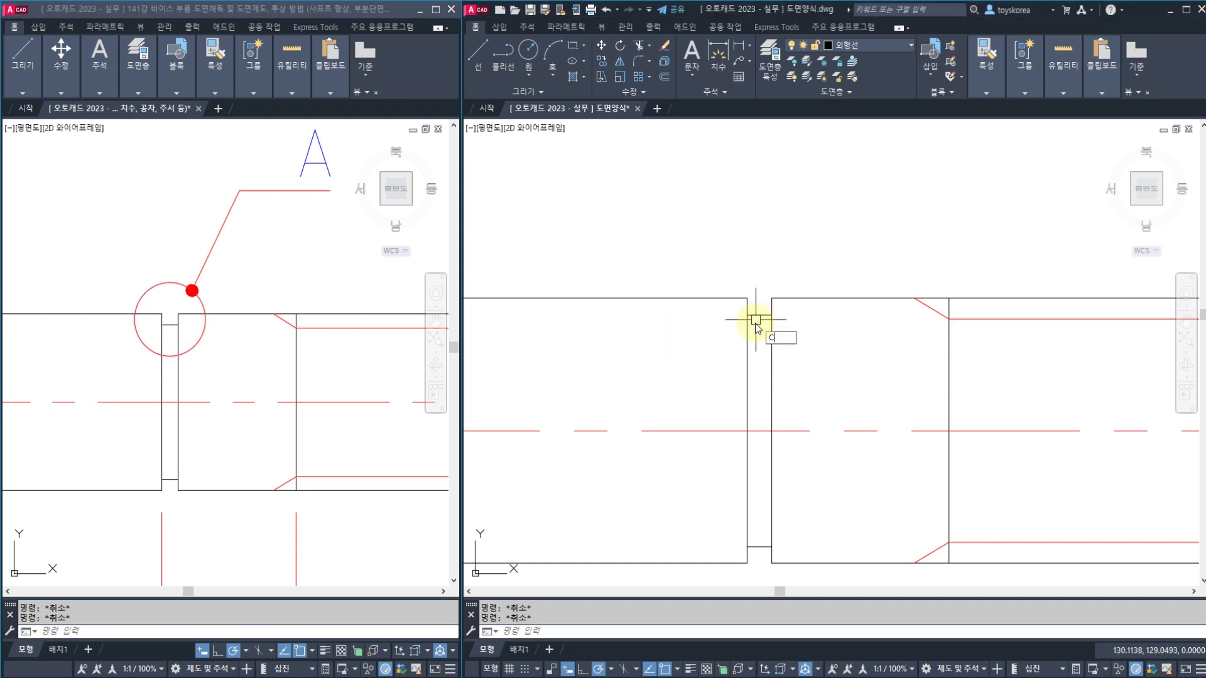
key("Return")
left_click(758, 313)
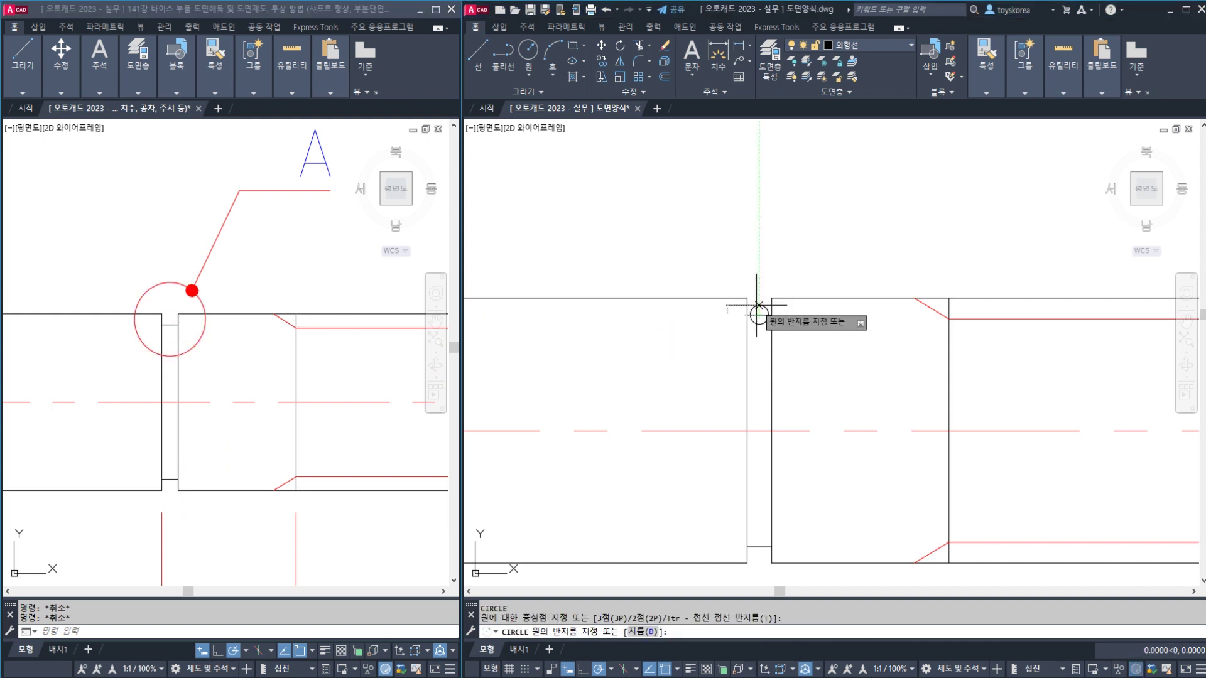
left_click(759, 268)
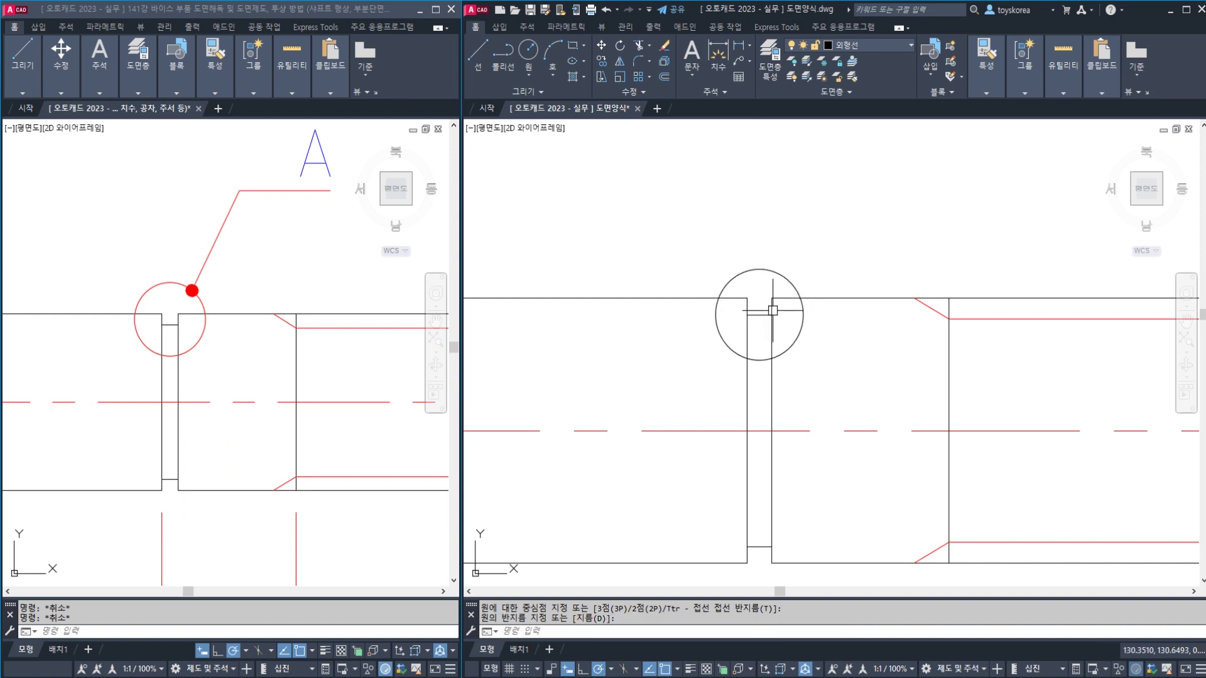
Move the detail circle slightly straight up over the groove's upper edge
type("m")
key("Return")
left_click(802, 337)
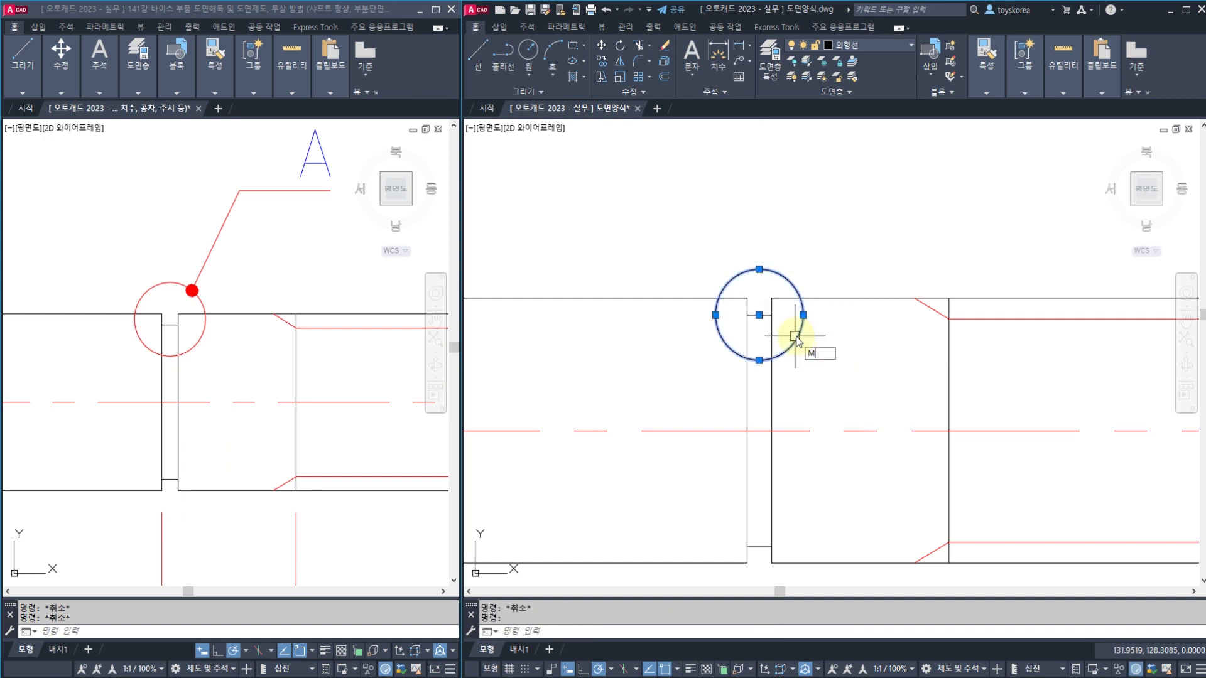
key("Return")
left_click(820, 347)
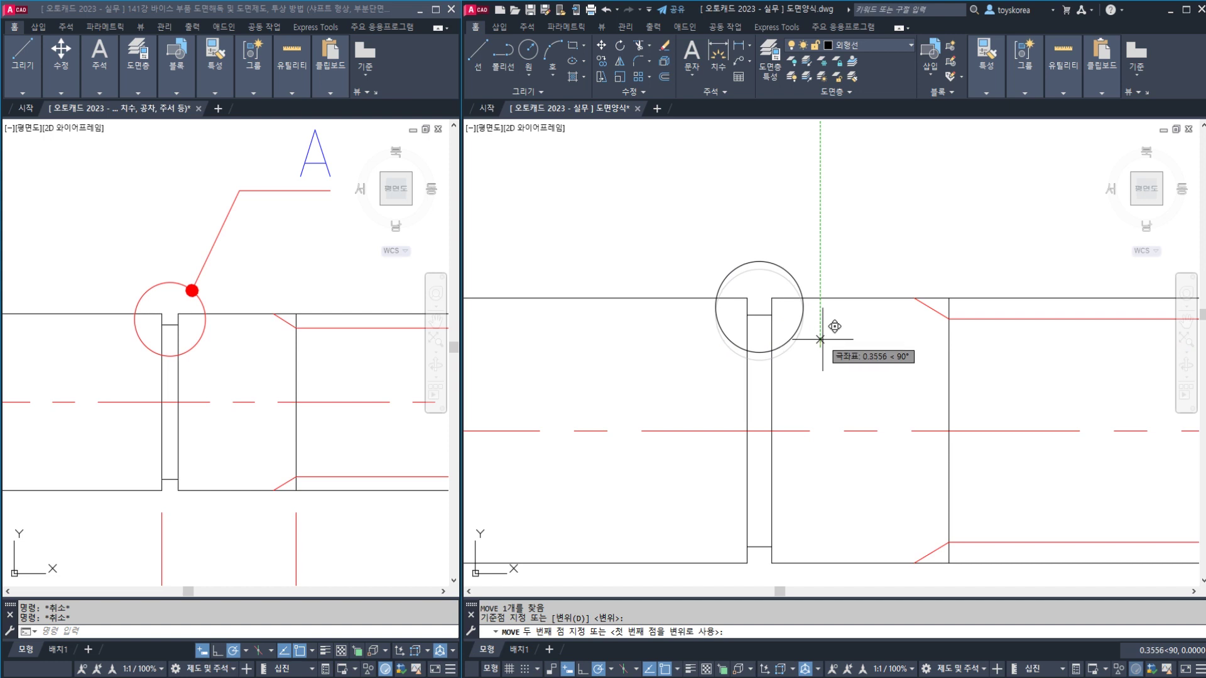
Put the detail circle around the shaft groove on the 가는실선 layer
key("Escape")
left_click(798, 323)
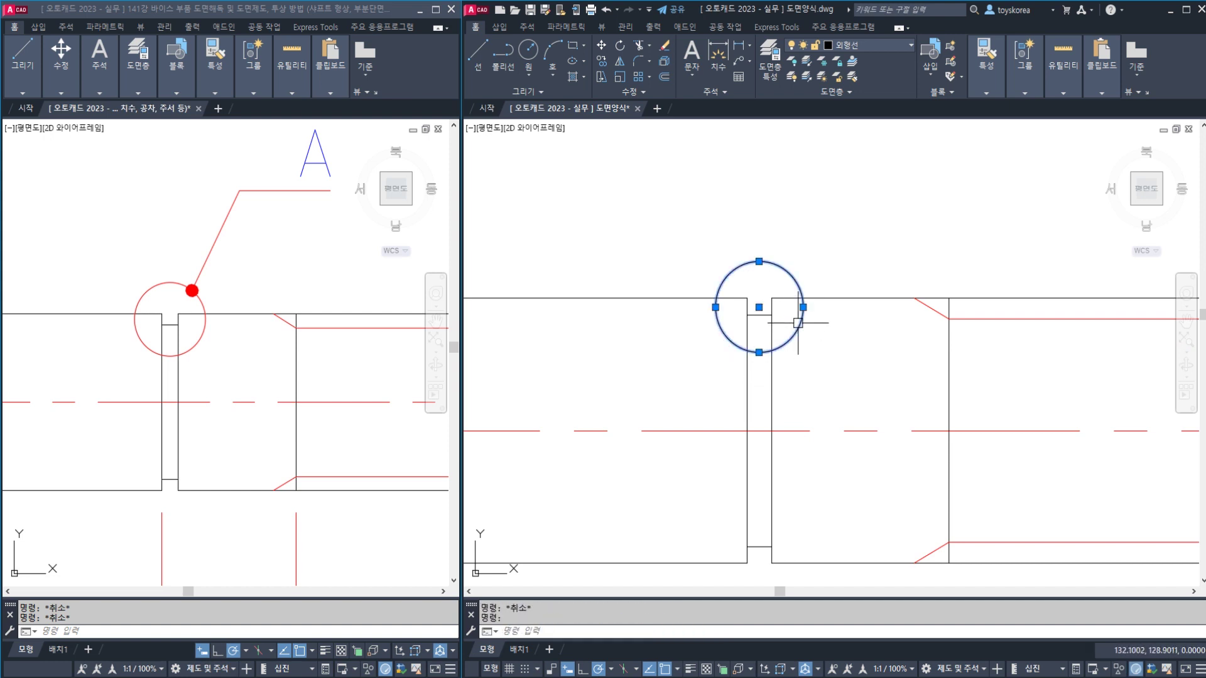
left_click(892, 43)
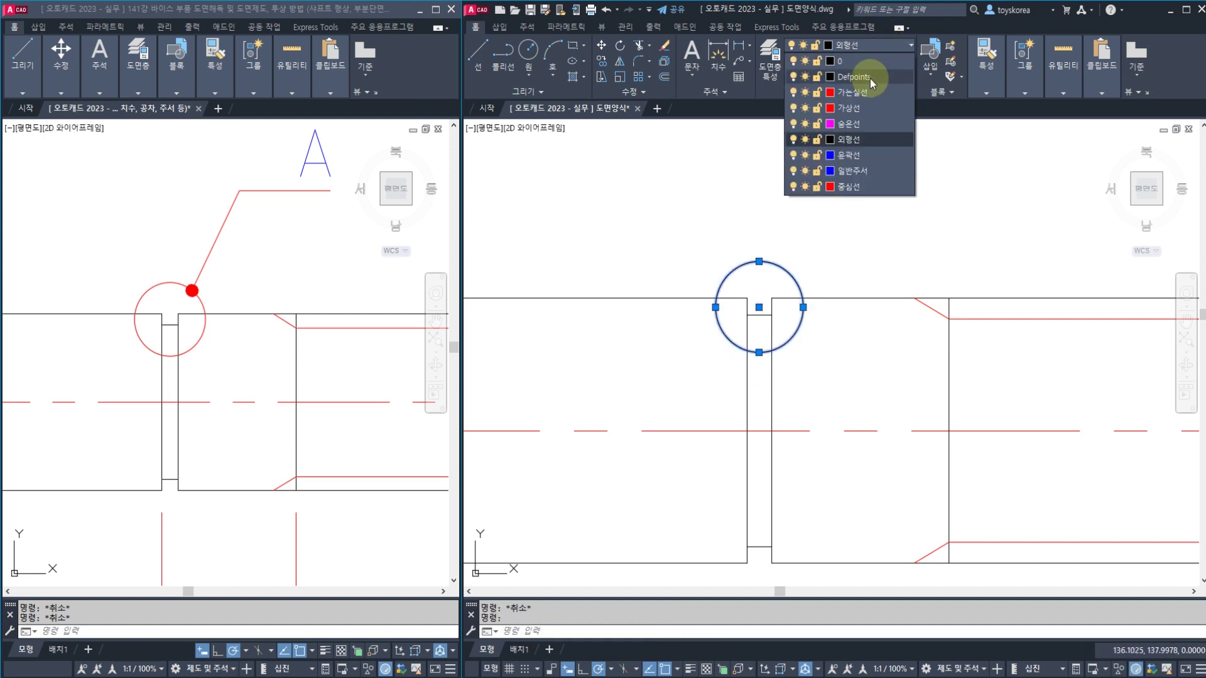
left_click(859, 93)
key("Escape")
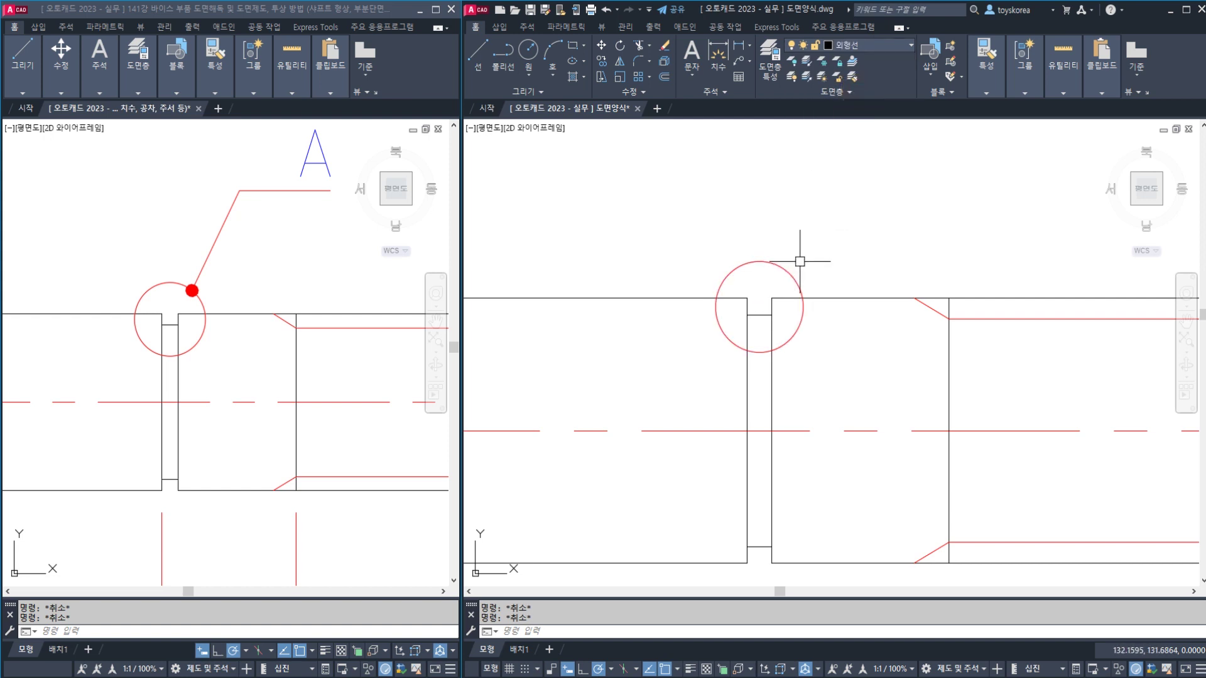
Add a quick leader from the upper edge of the groove's detail circle with the annotation text A
scroll(846, 208, "down", 2)
middle_click_drag(847, 208, 771, 308)
left_click(229, 301)
middle_click_drag(319, 184, 286, 262)
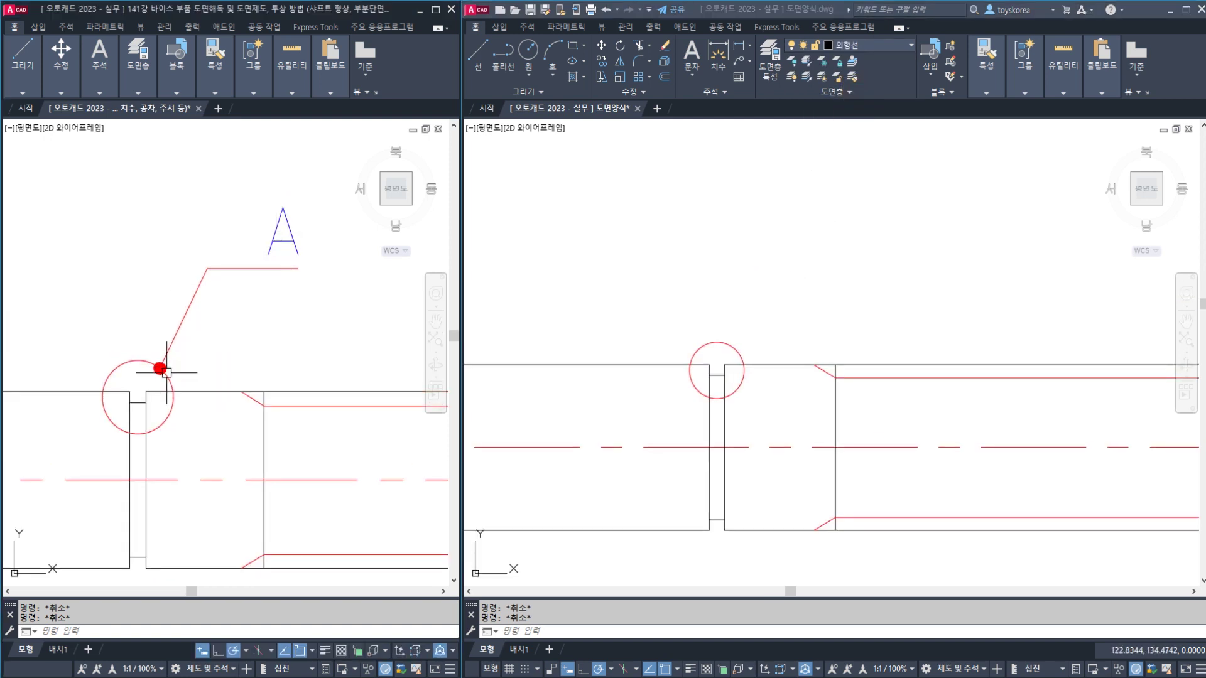
left_click(169, 350)
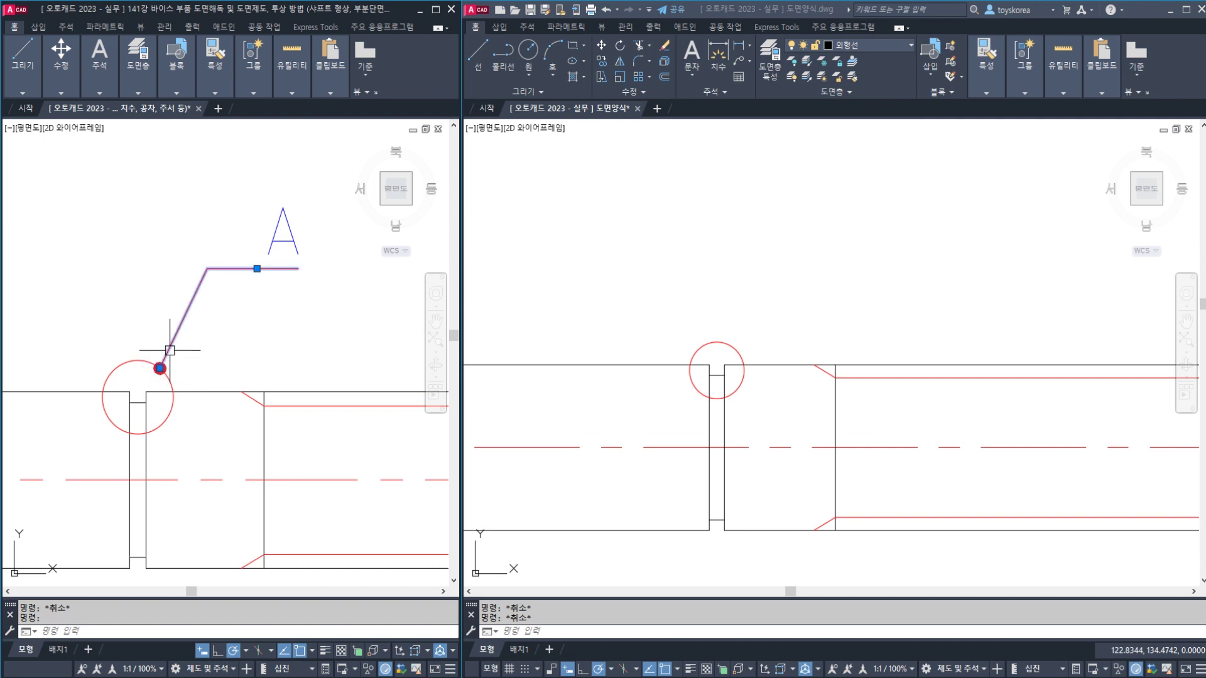
left_click(734, 302)
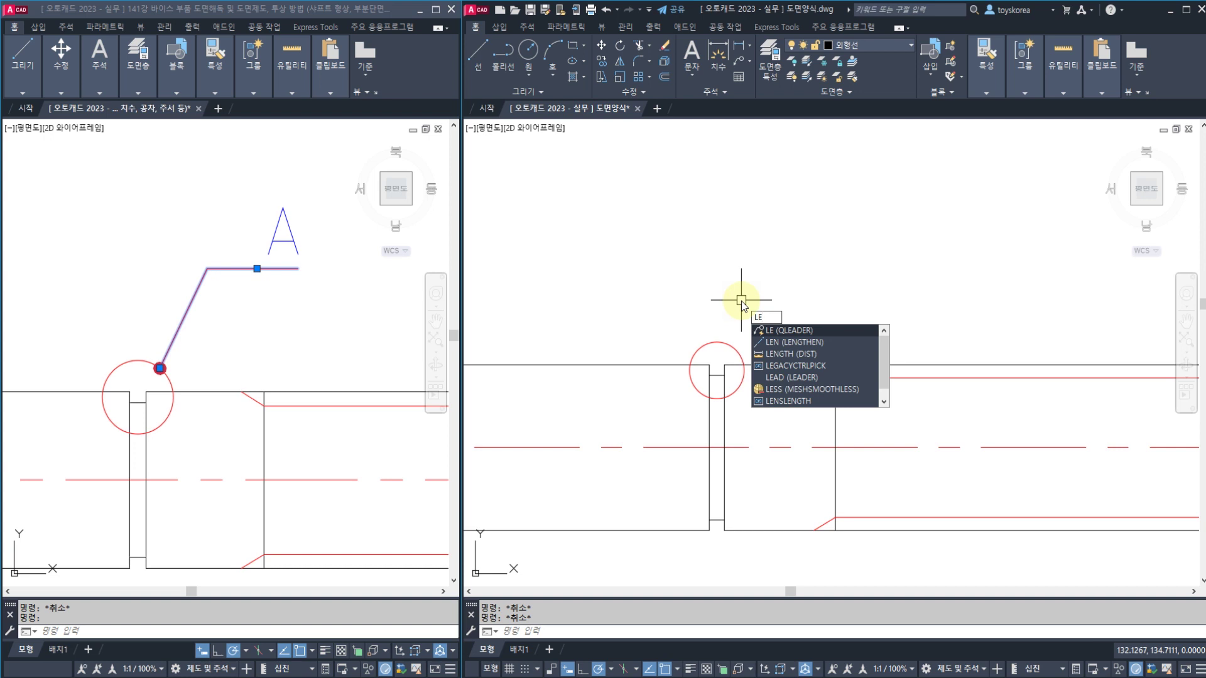
key("Return")
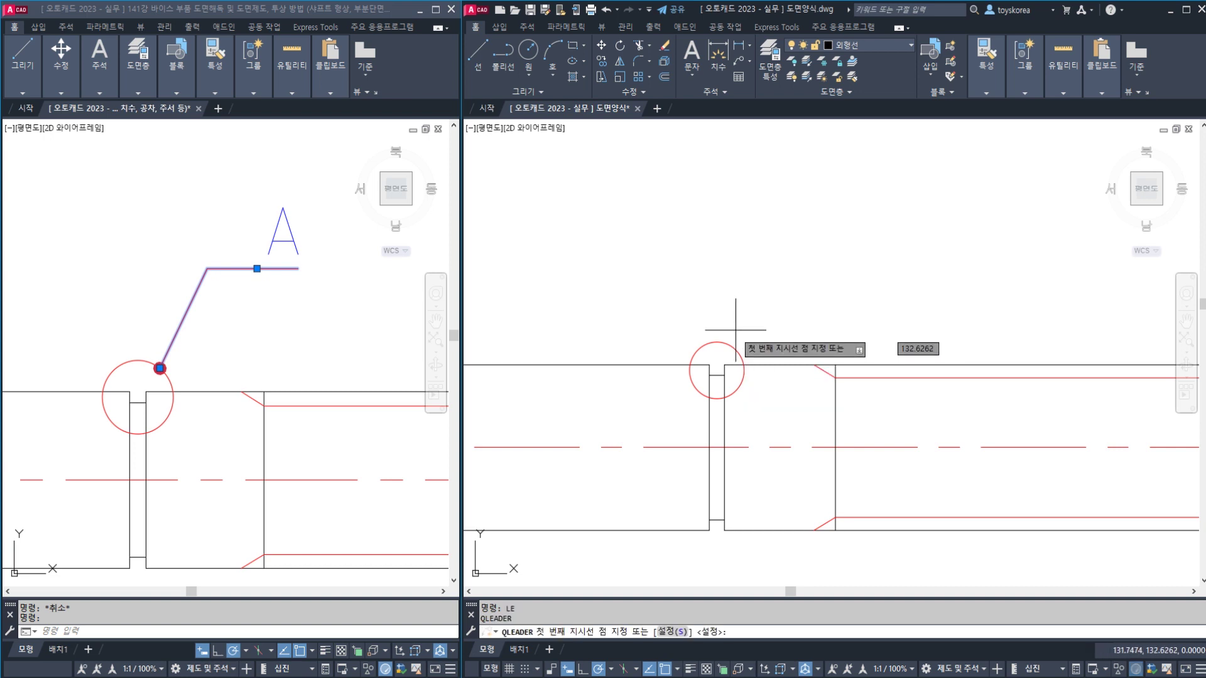
left_click(733, 348)
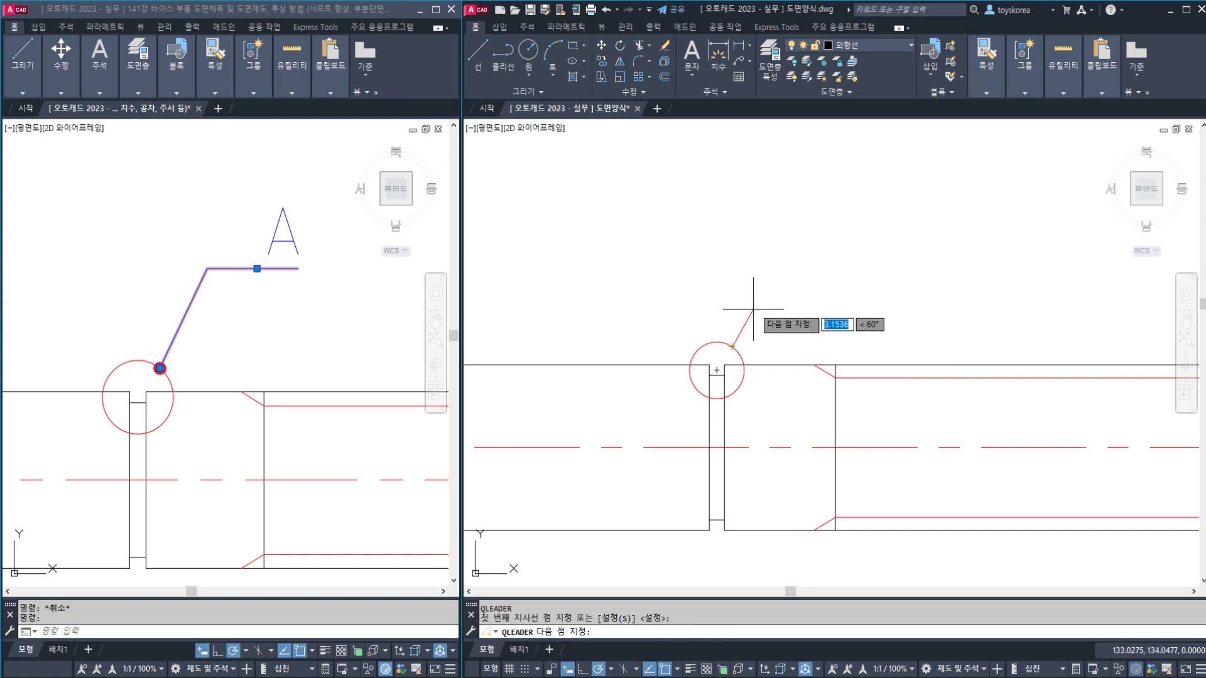
left_click(787, 238)
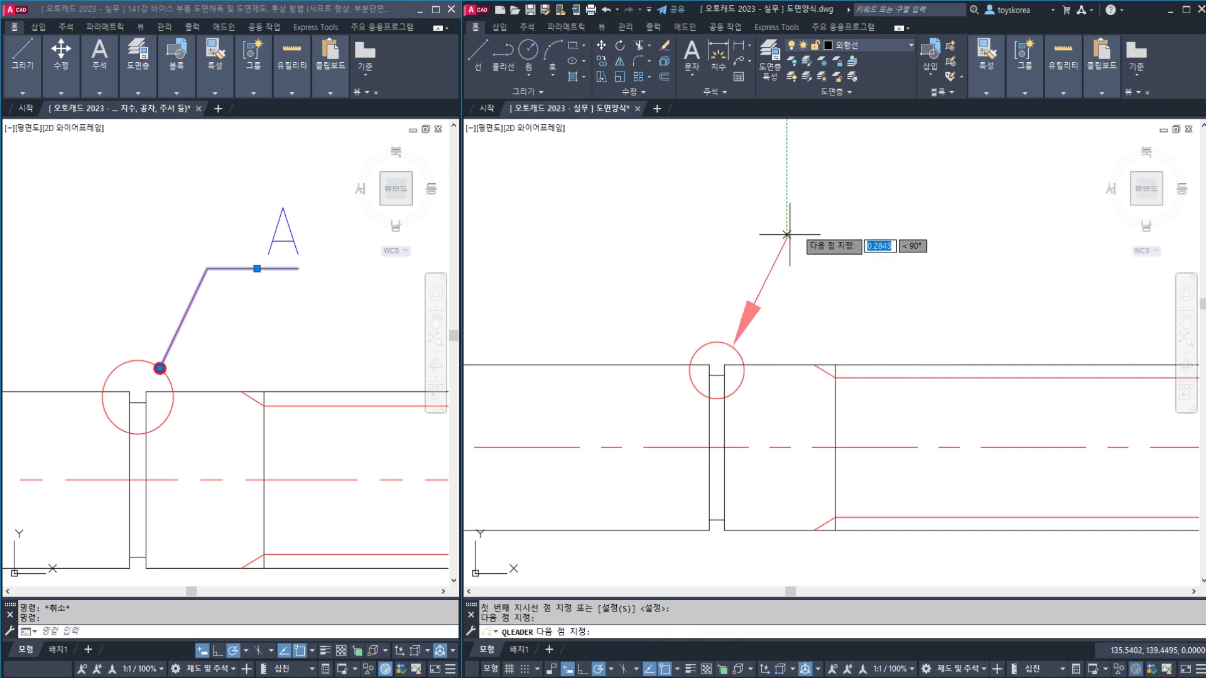
left_click(836, 203)
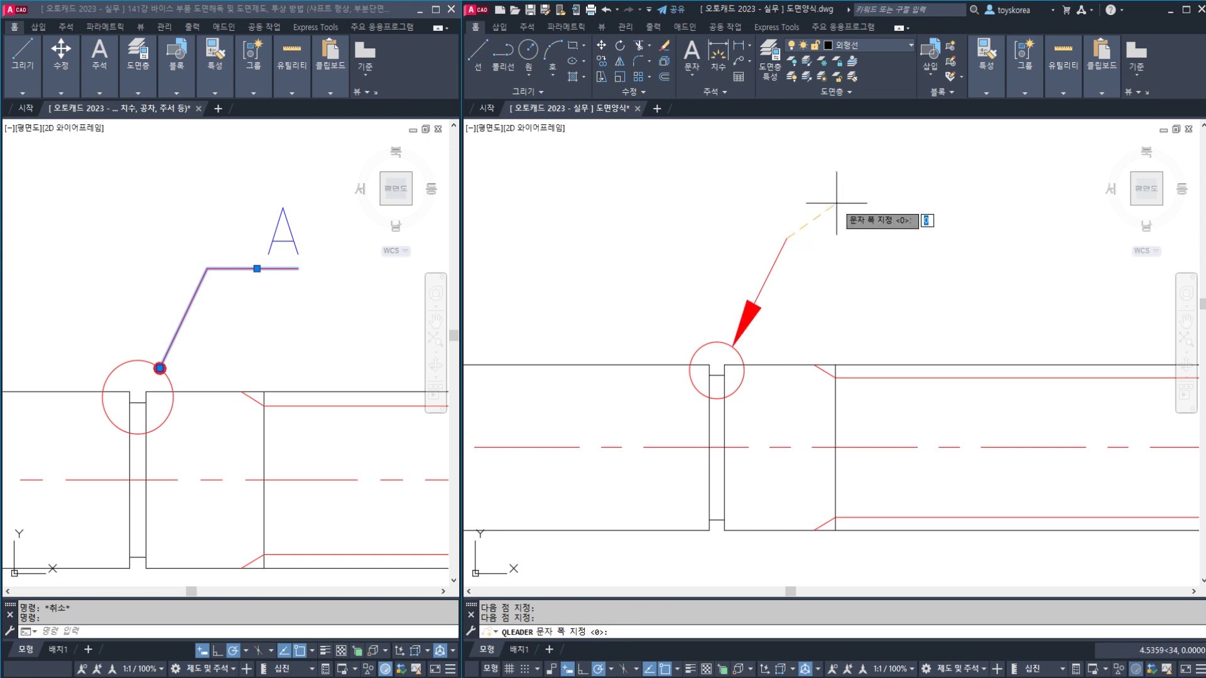
key("Return")
type("A")
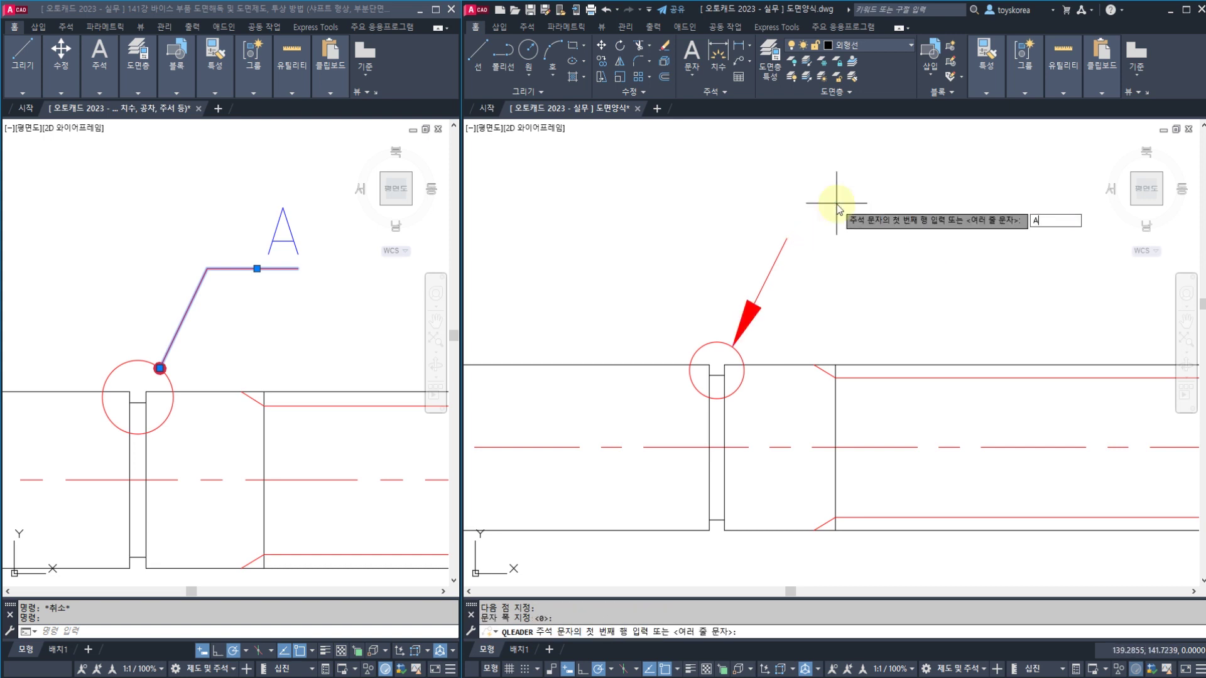
key("Return")
key("Return")
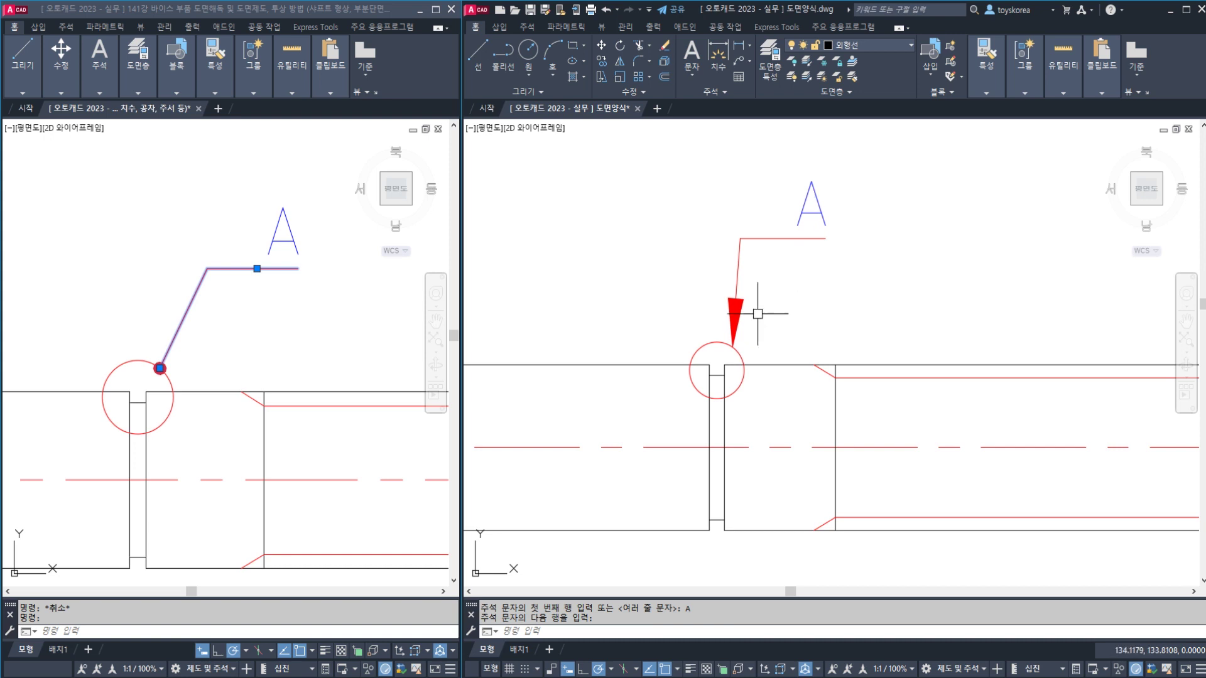
key("Escape")
key("Escape")
left_click(167, 359)
key("Escape")
left_click(170, 340)
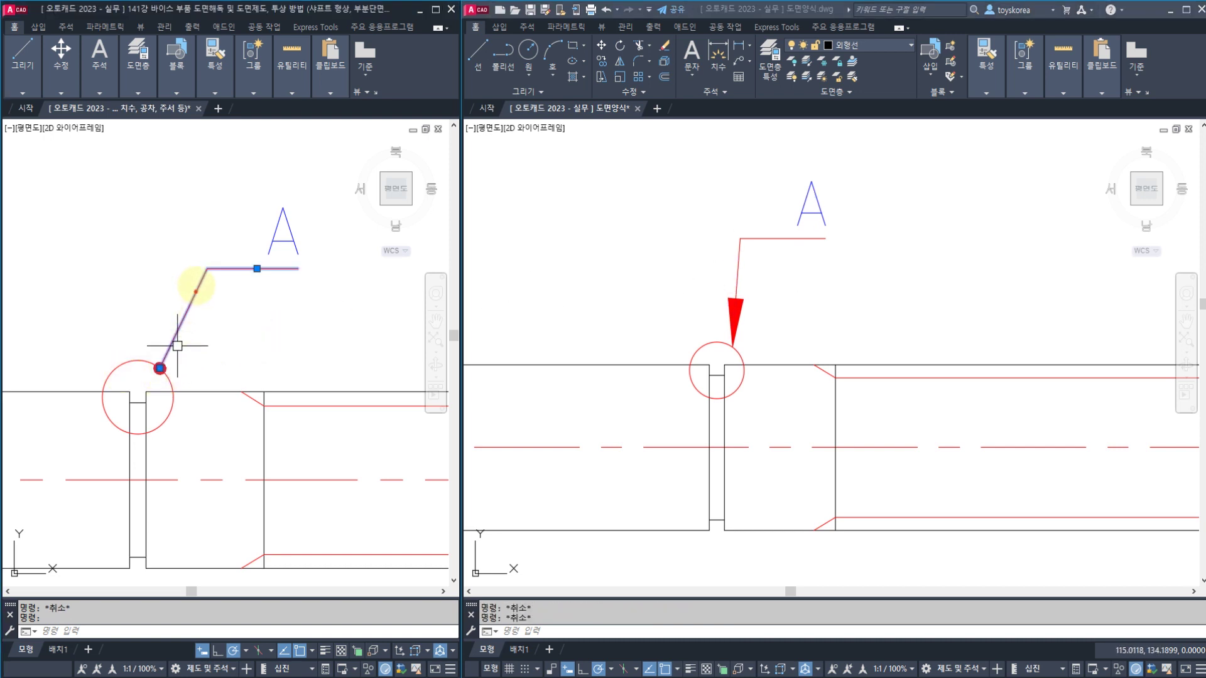
left_click_drag(198, 283, 171, 339)
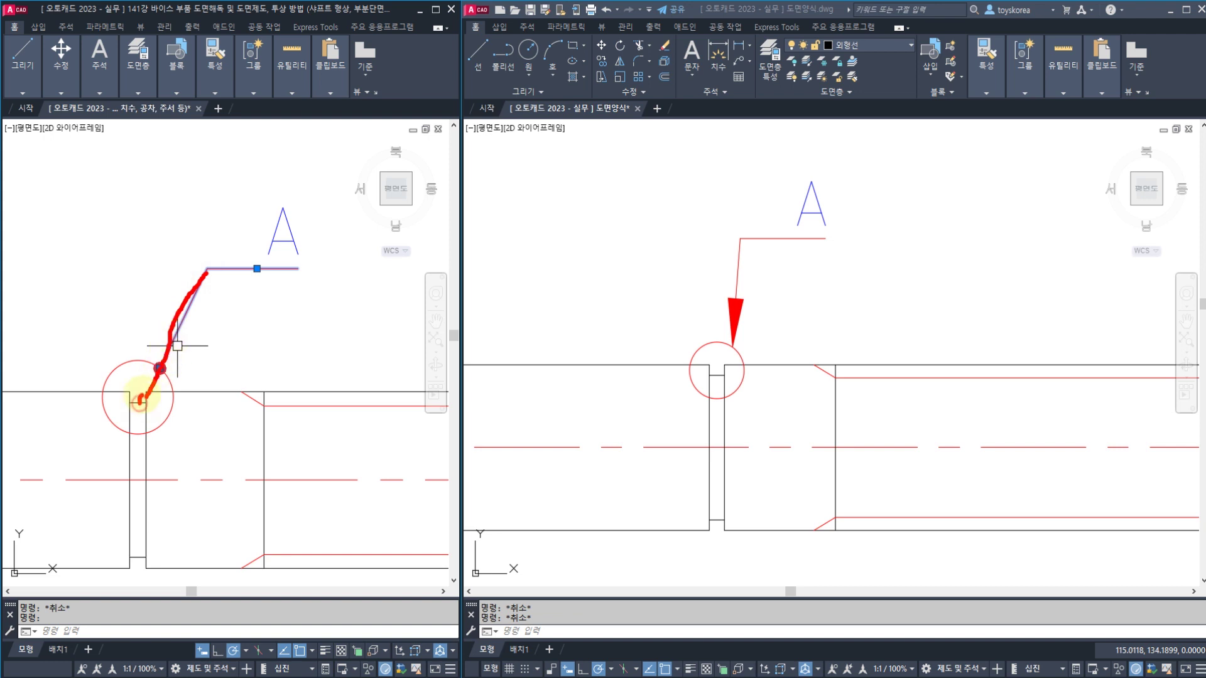
left_click_drag(736, 341, 711, 483)
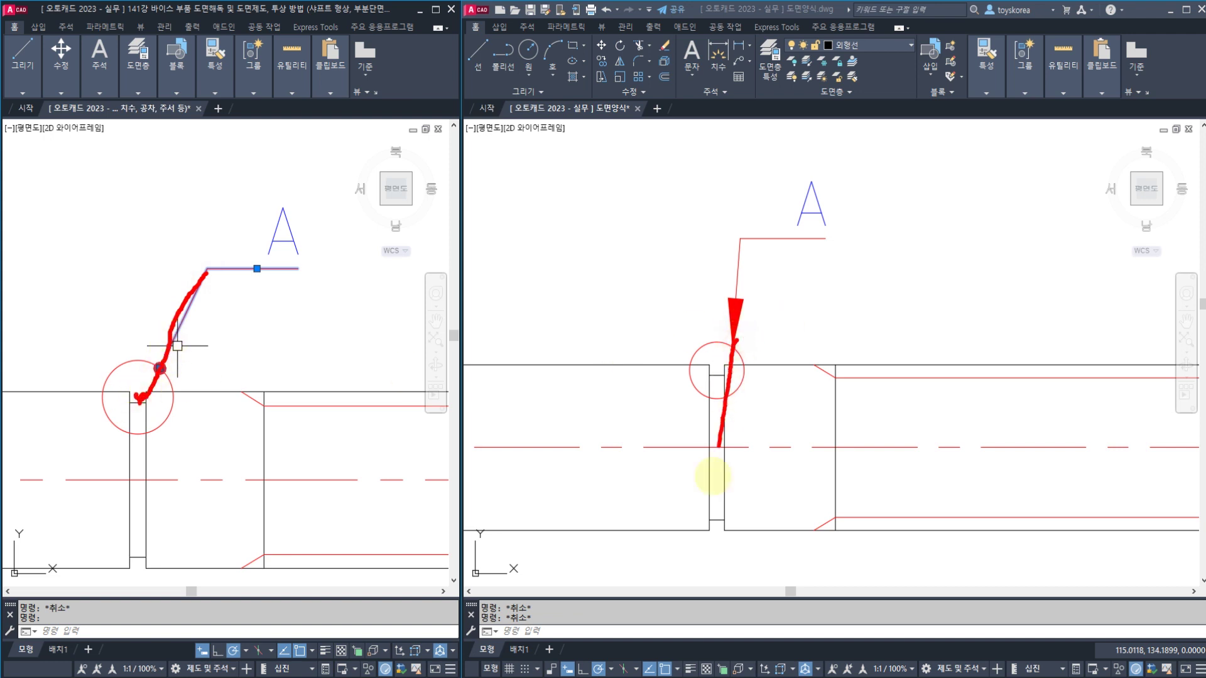
Stretch the leader's landing and the text A about 3 units horizontally to the right, keeping the arrow tip on the circle
left_click(810, 275)
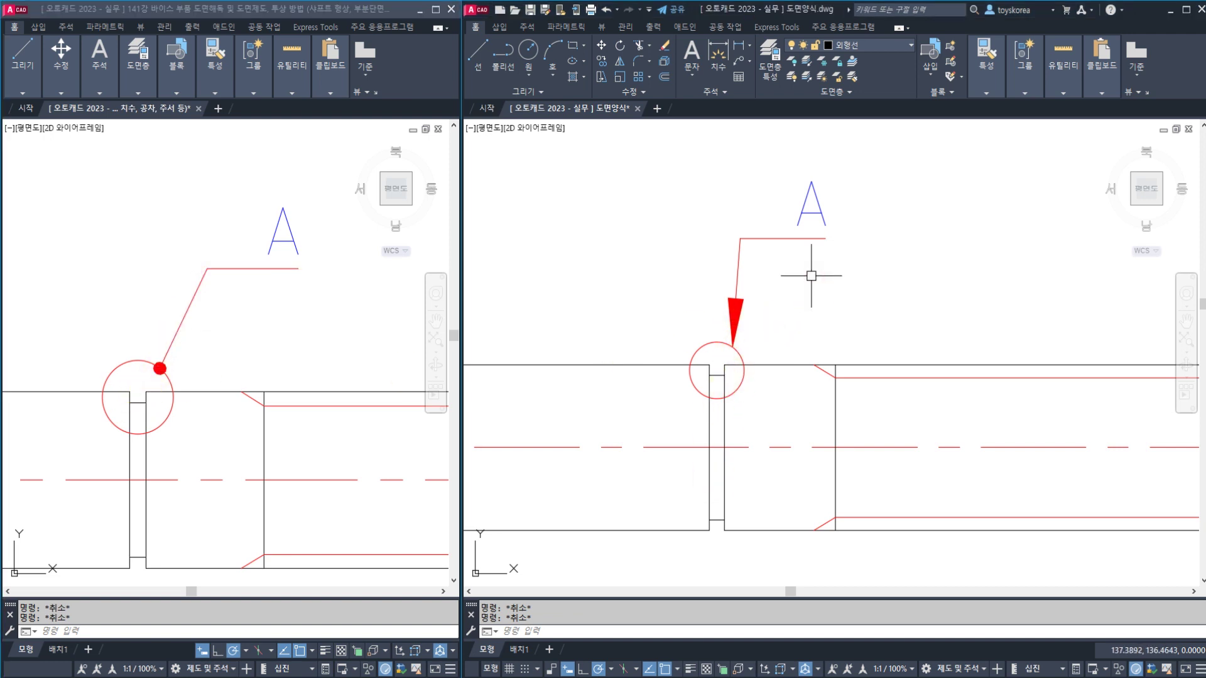
middle_click_drag(818, 273, 819, 294)
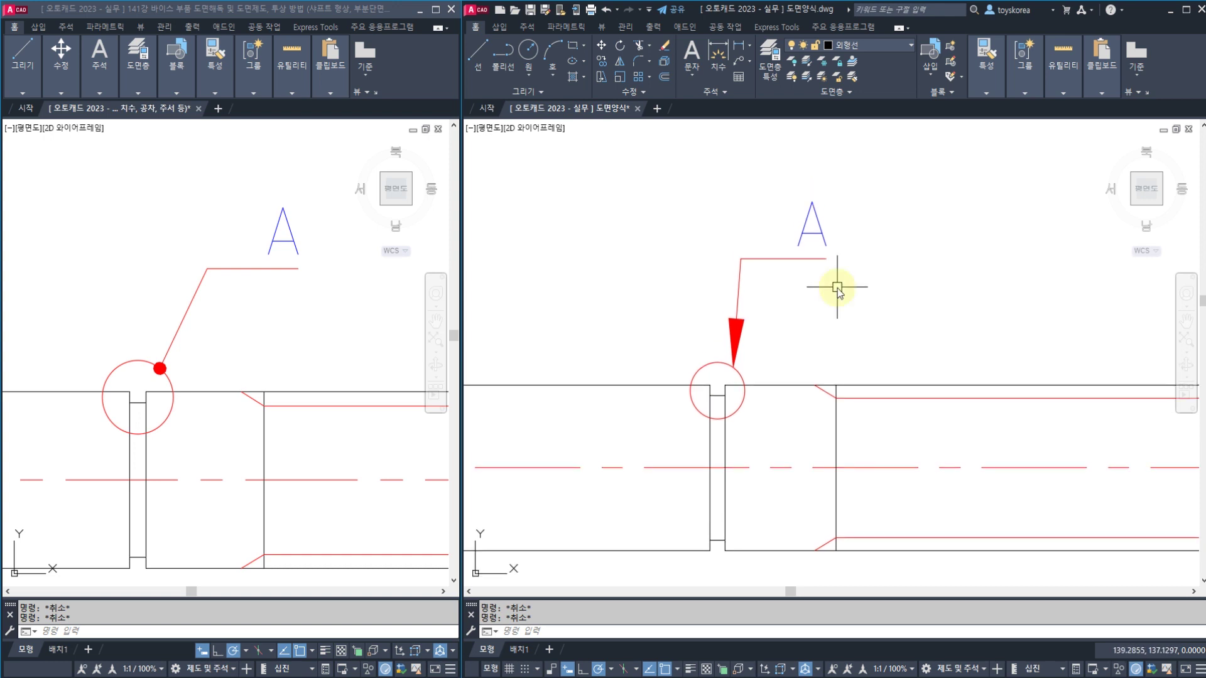
type("s")
key("Return")
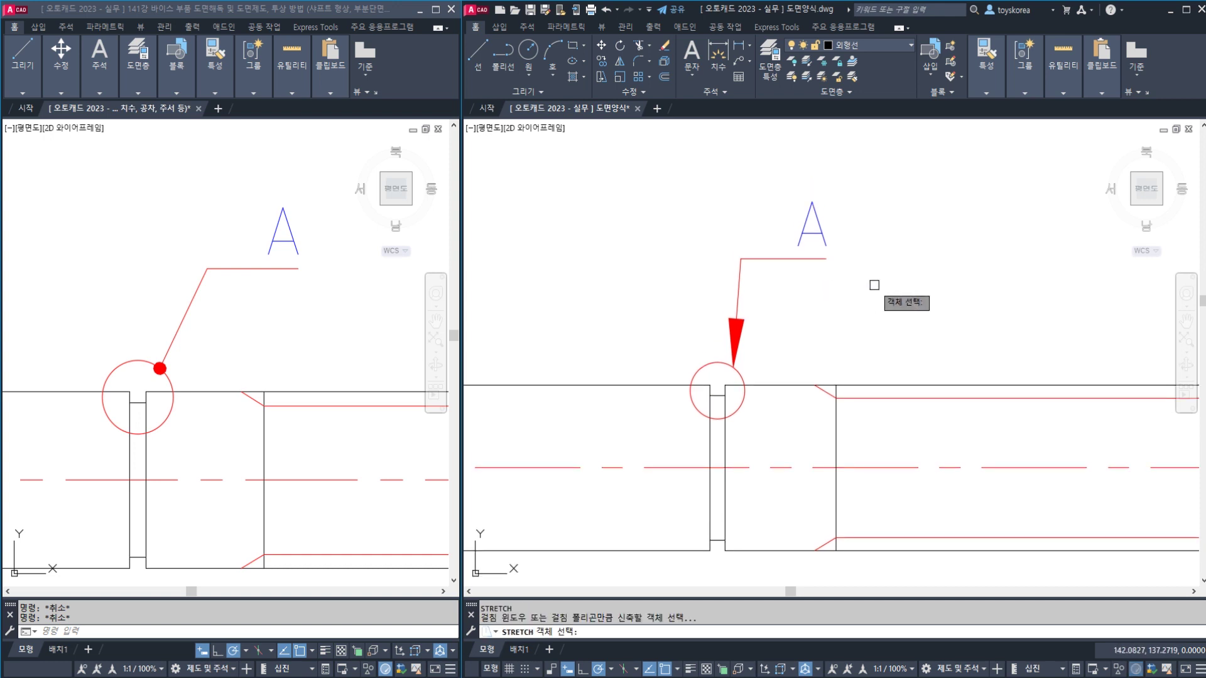
left_click(874, 287)
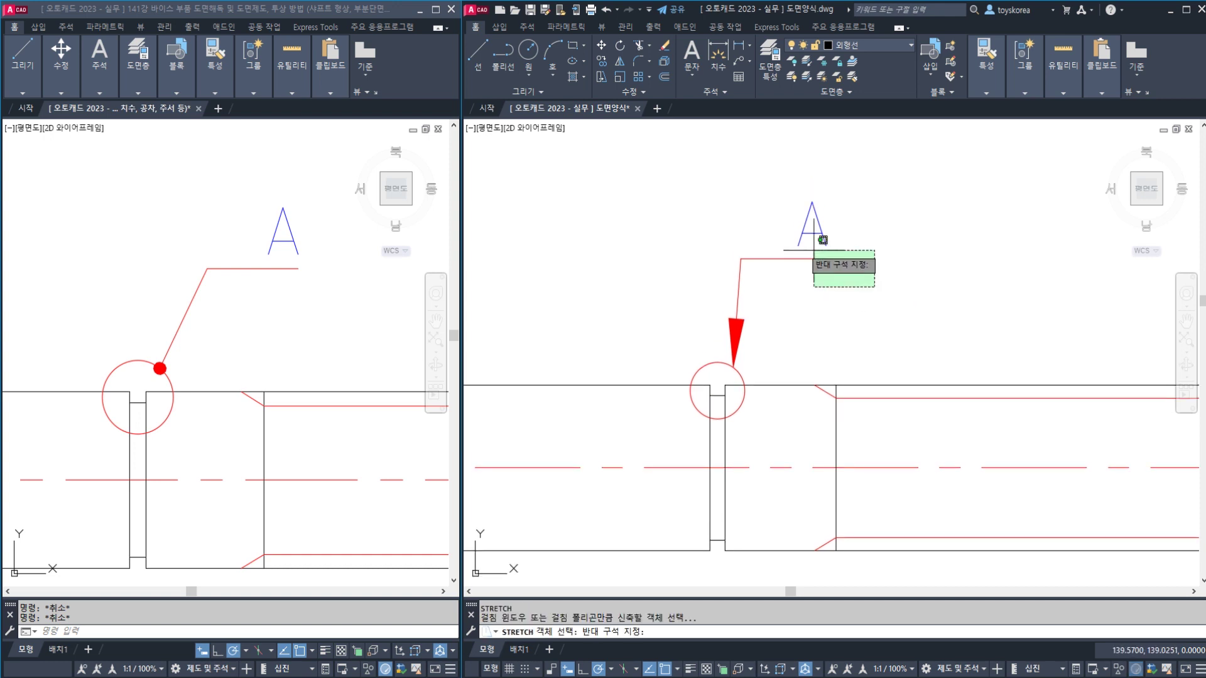
left_click(690, 183)
key("Return")
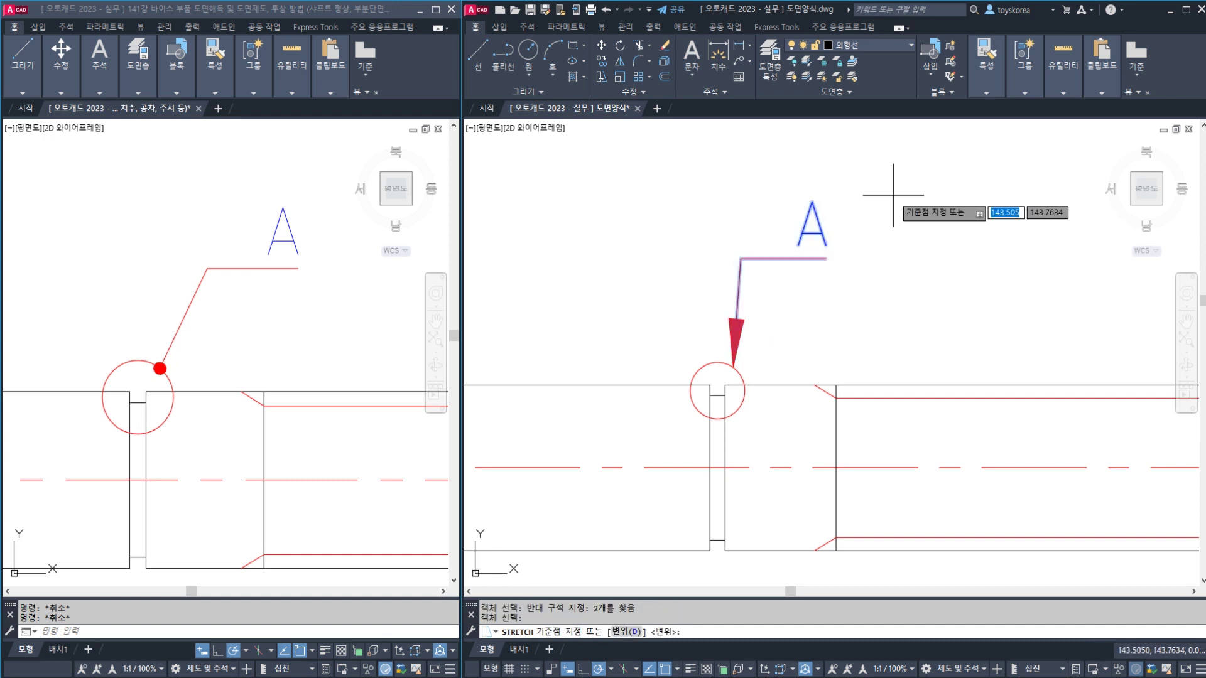
left_click(897, 255)
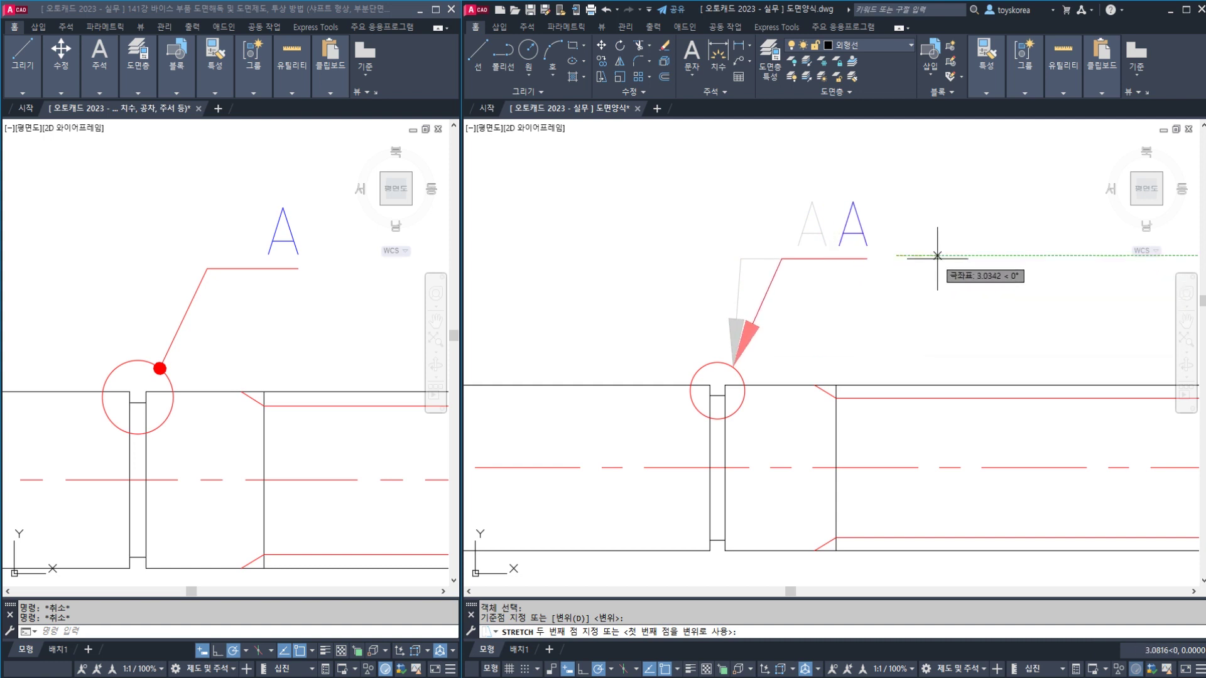
key("Escape")
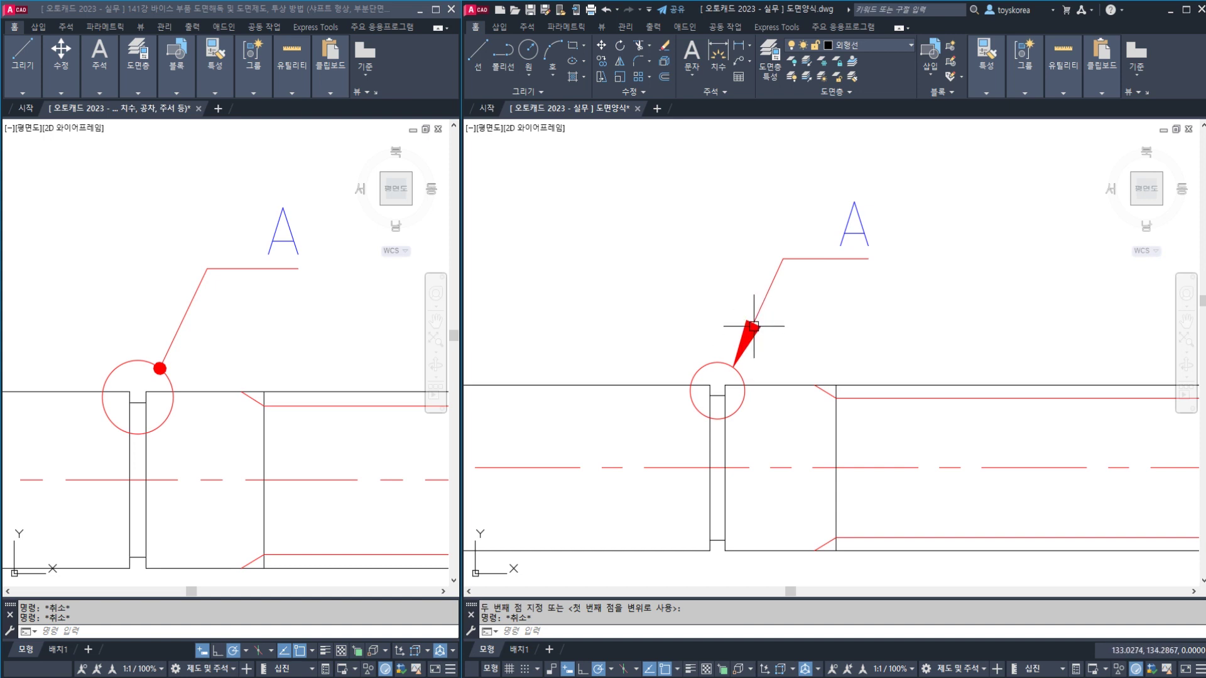
Change the arrowhead of leader A to 작은 점 in its properties and save the drawing
key("Return")
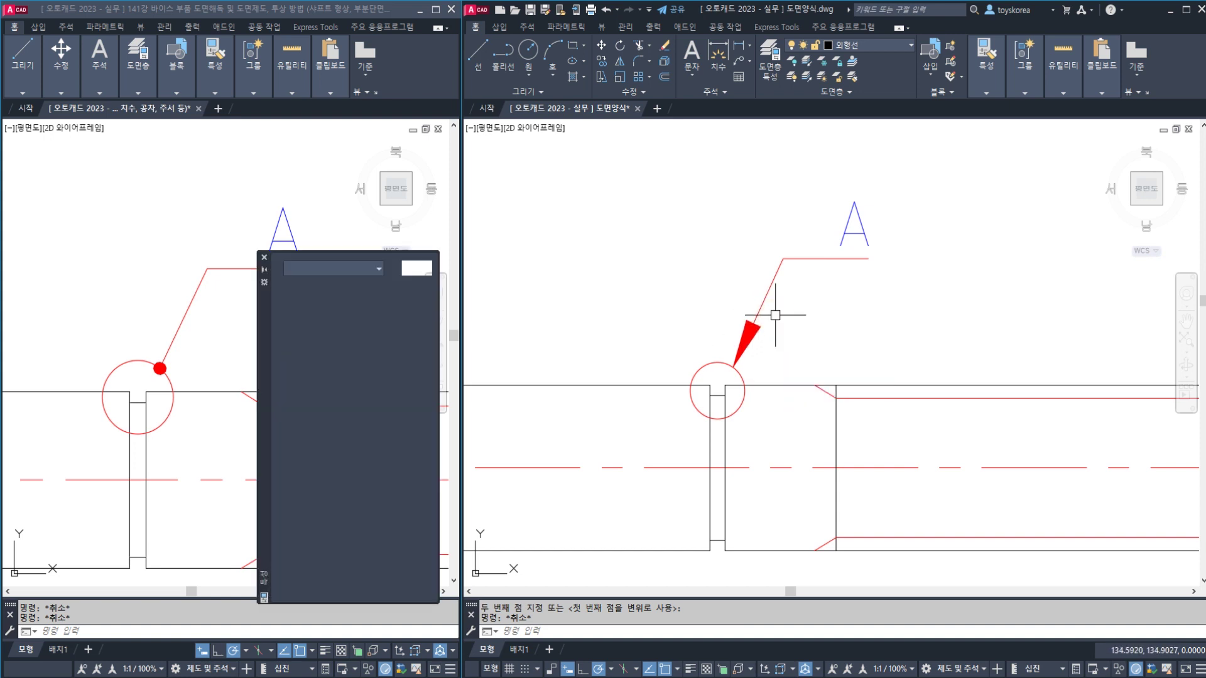
left_click(761, 294)
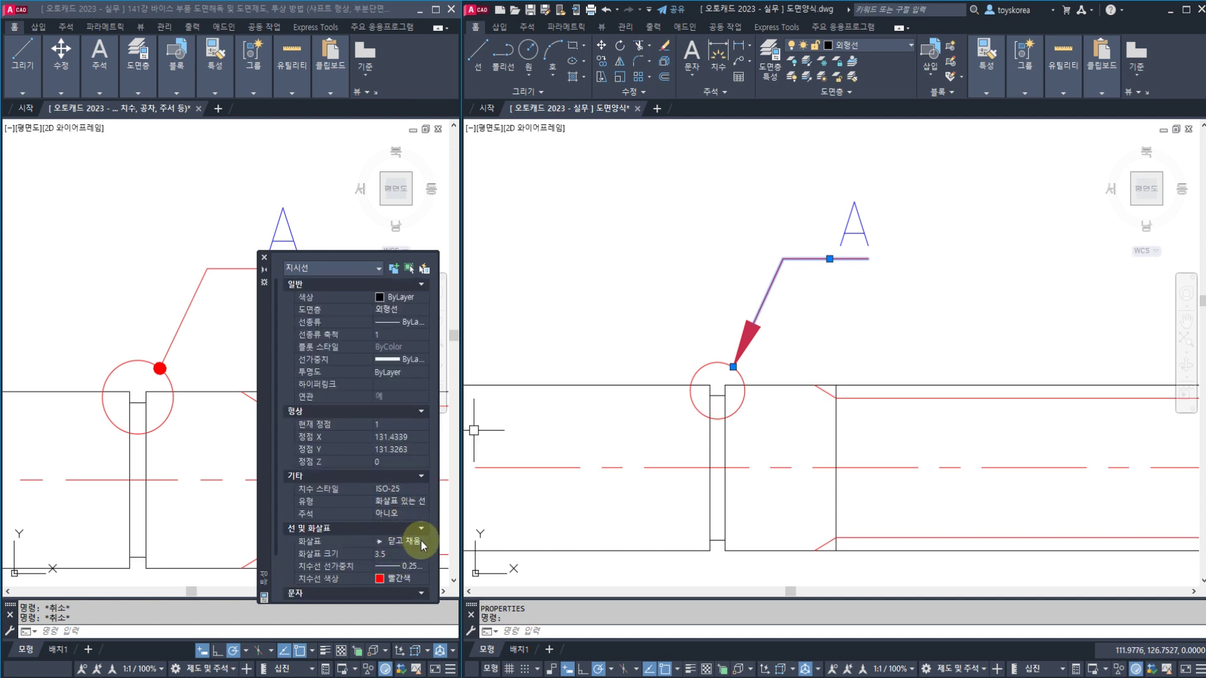
left_click(422, 543)
left_click(423, 541)
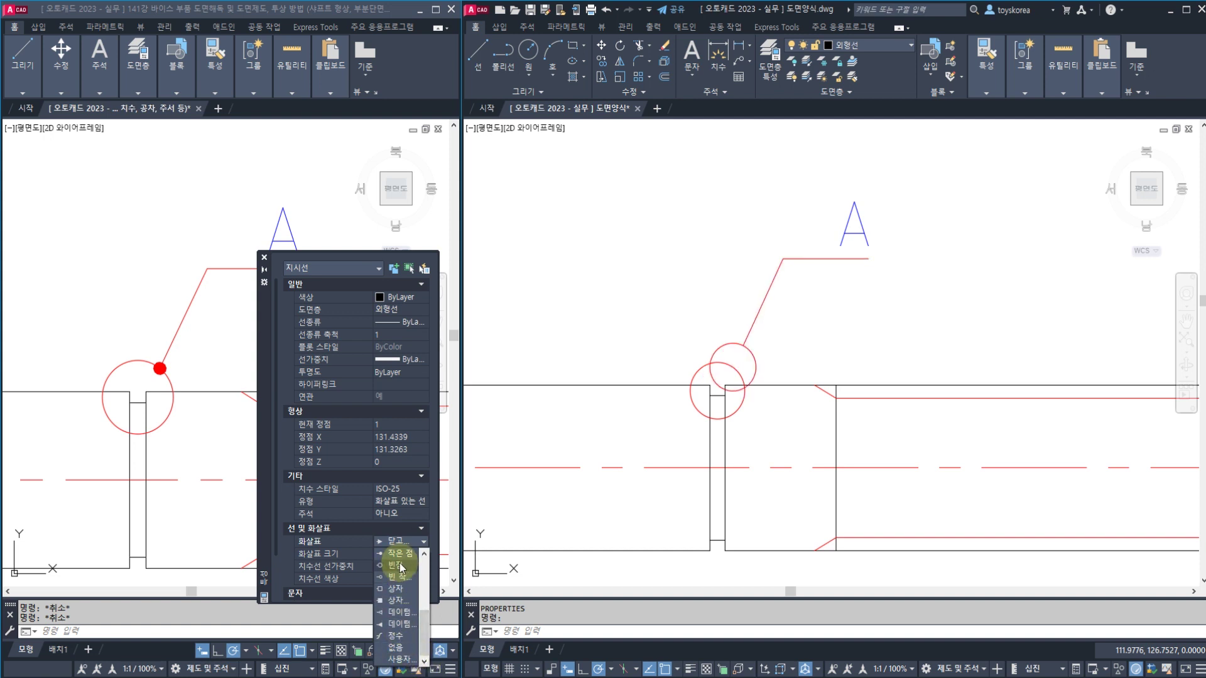
left_click(402, 558)
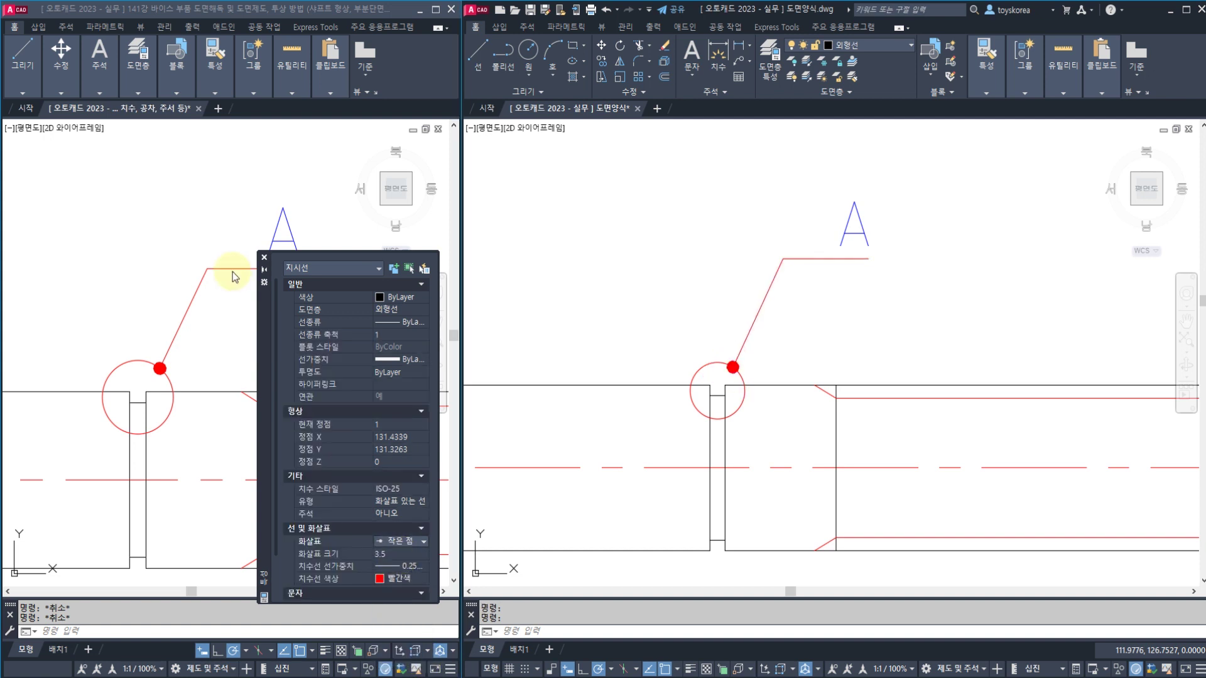
left_click(264, 261)
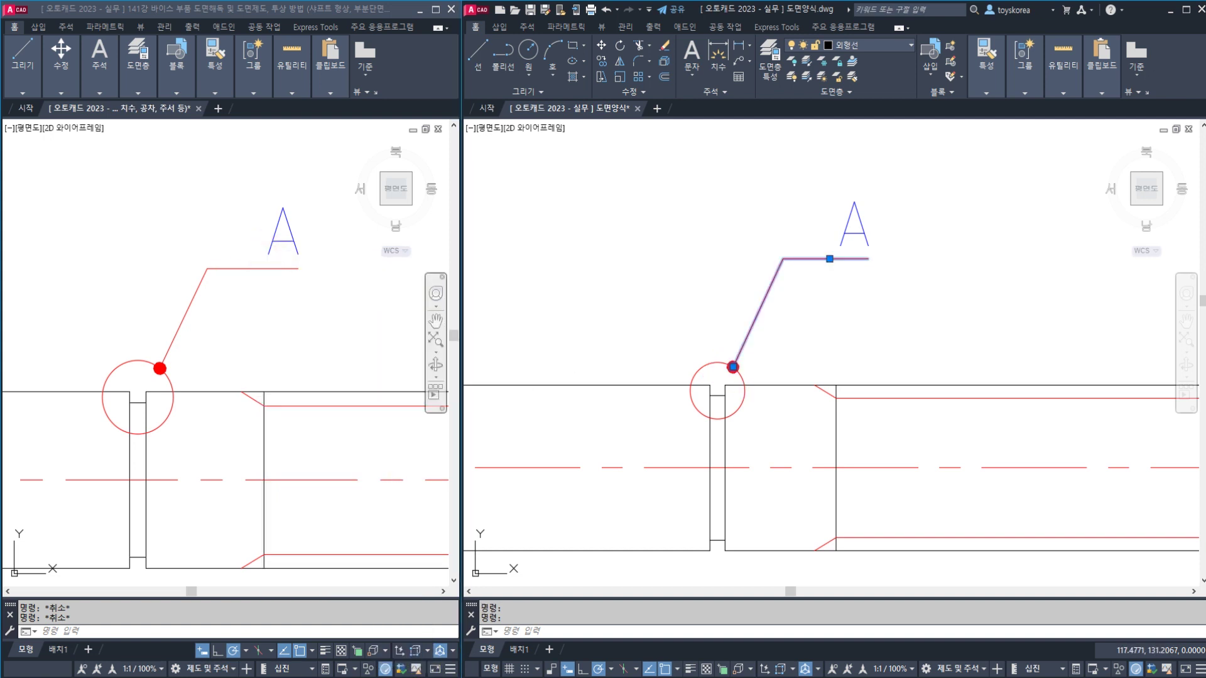
key("Escape")
key("Escape")
left_click(757, 341)
left_click(721, 315)
key("Escape")
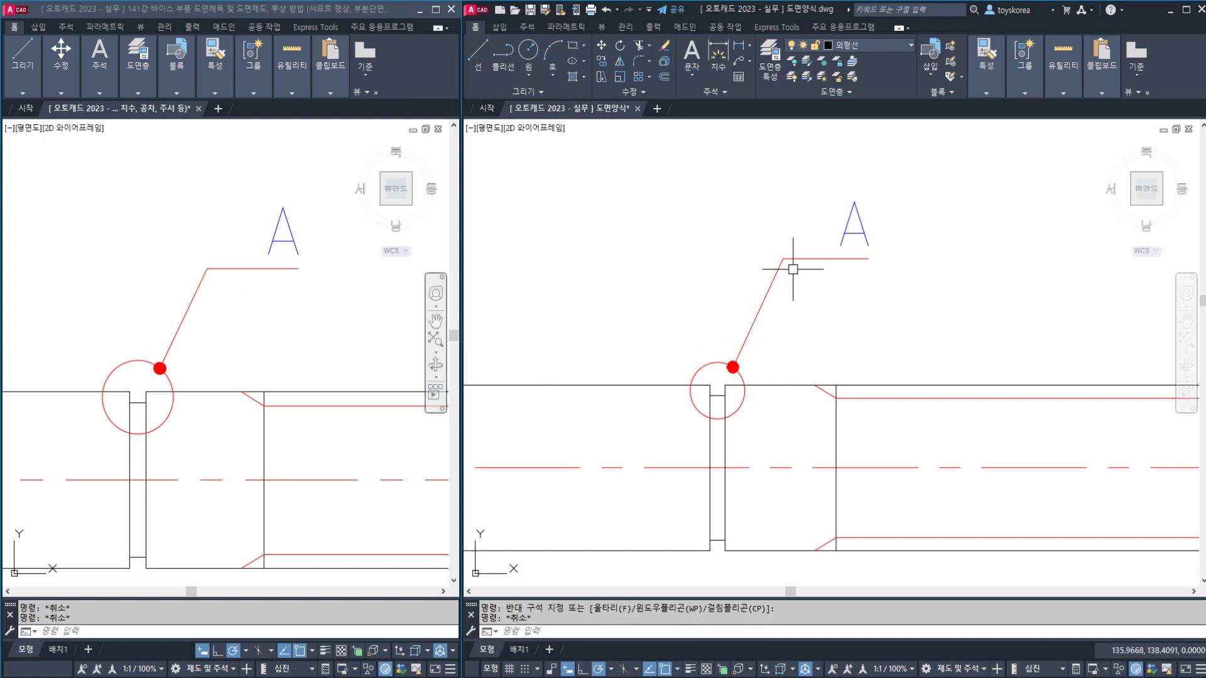
key("ctrl+s")
Copy the detail circle and the groove lines crossing it to an empty area above the shaft's threaded end
scroll(776, 302, "down", 6)
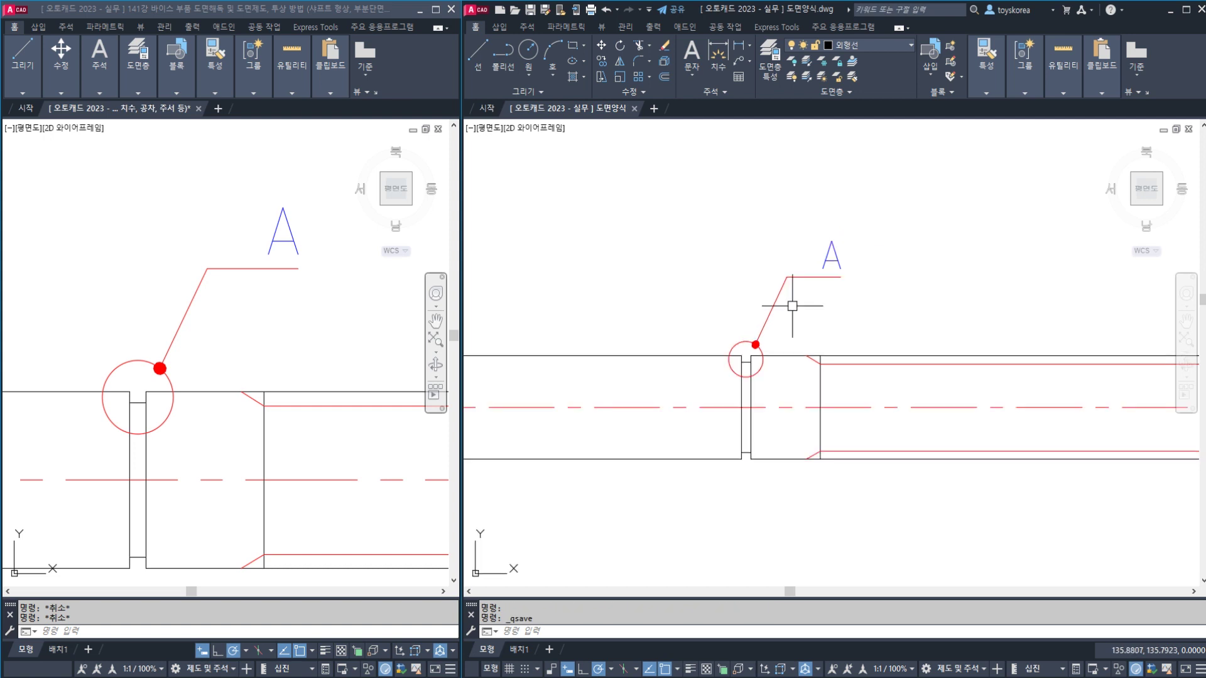
left_click(283, 331)
scroll(283, 331, "down", 8)
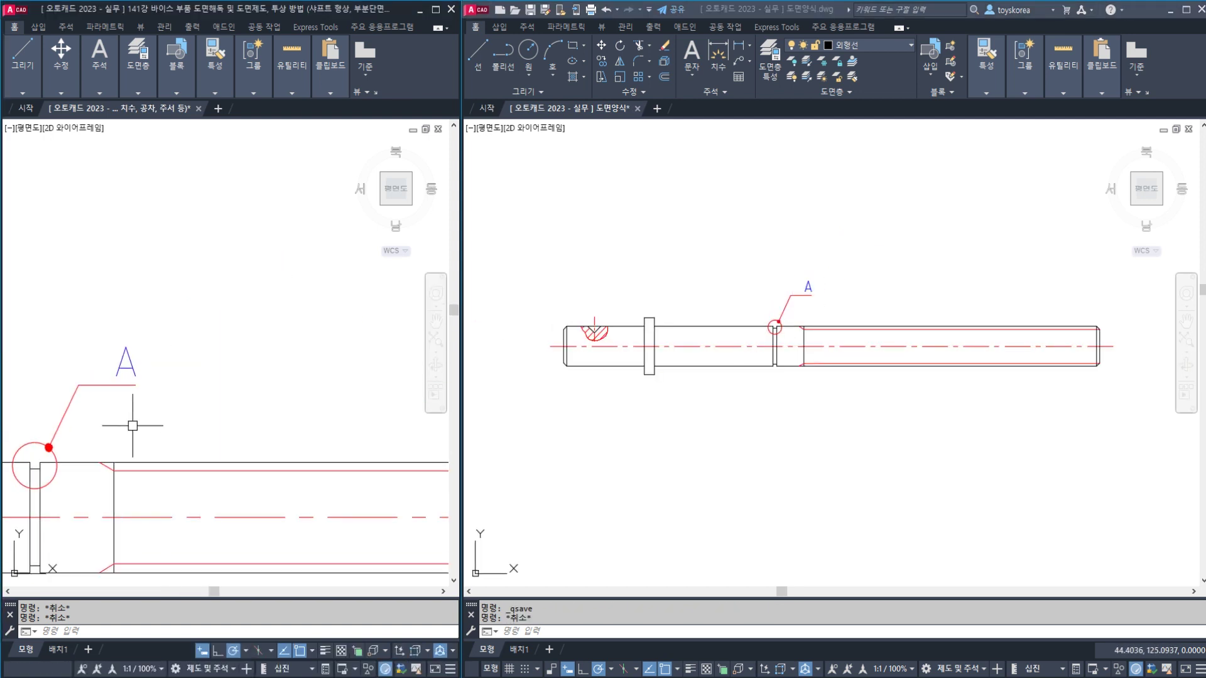
scroll(253, 371, "up", 3)
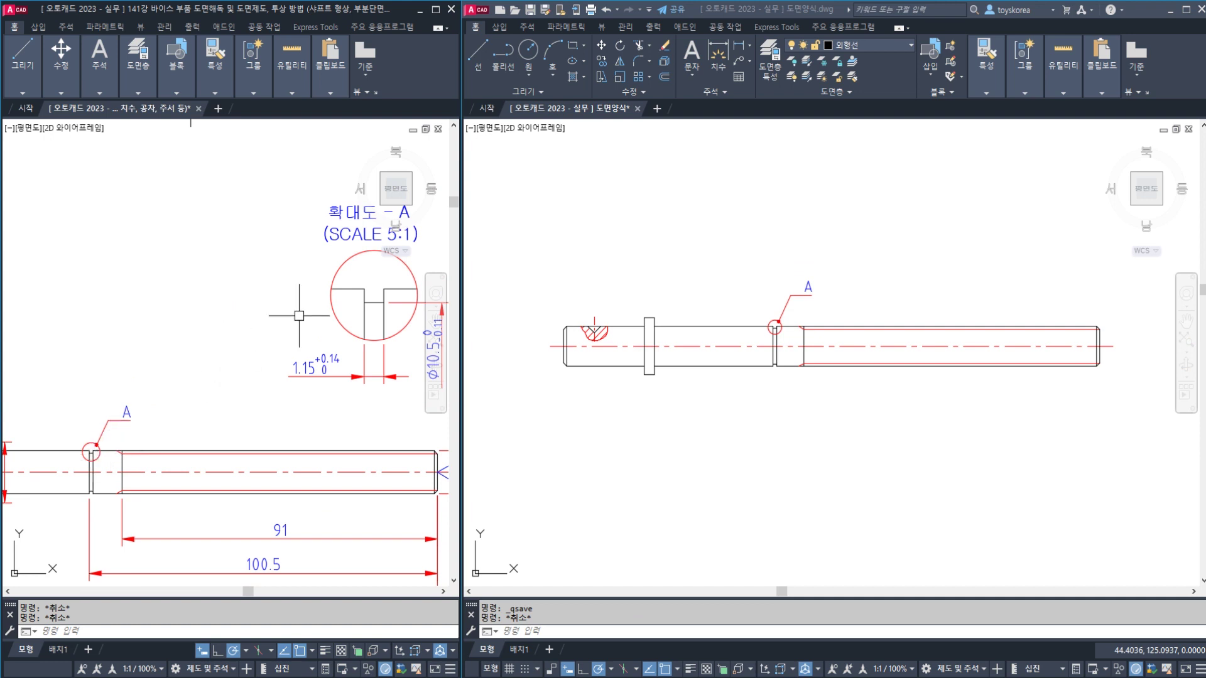
left_click(776, 329)
scroll(775, 329, "up", 8)
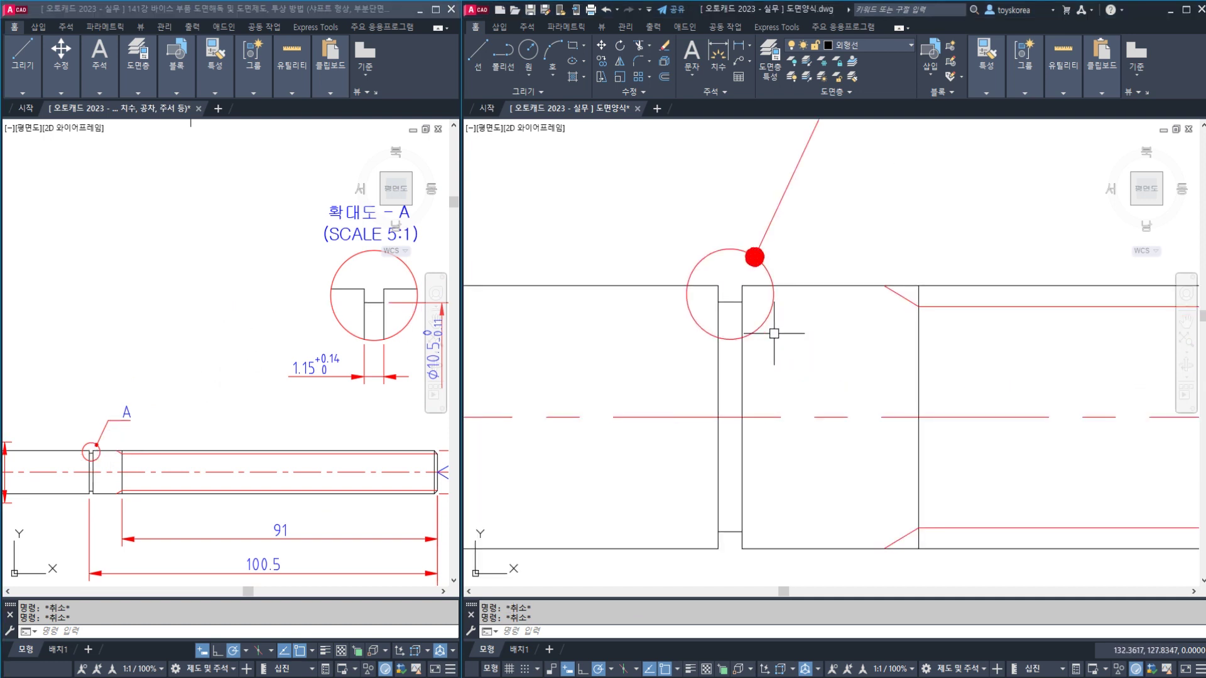
type("co")
key("Return")
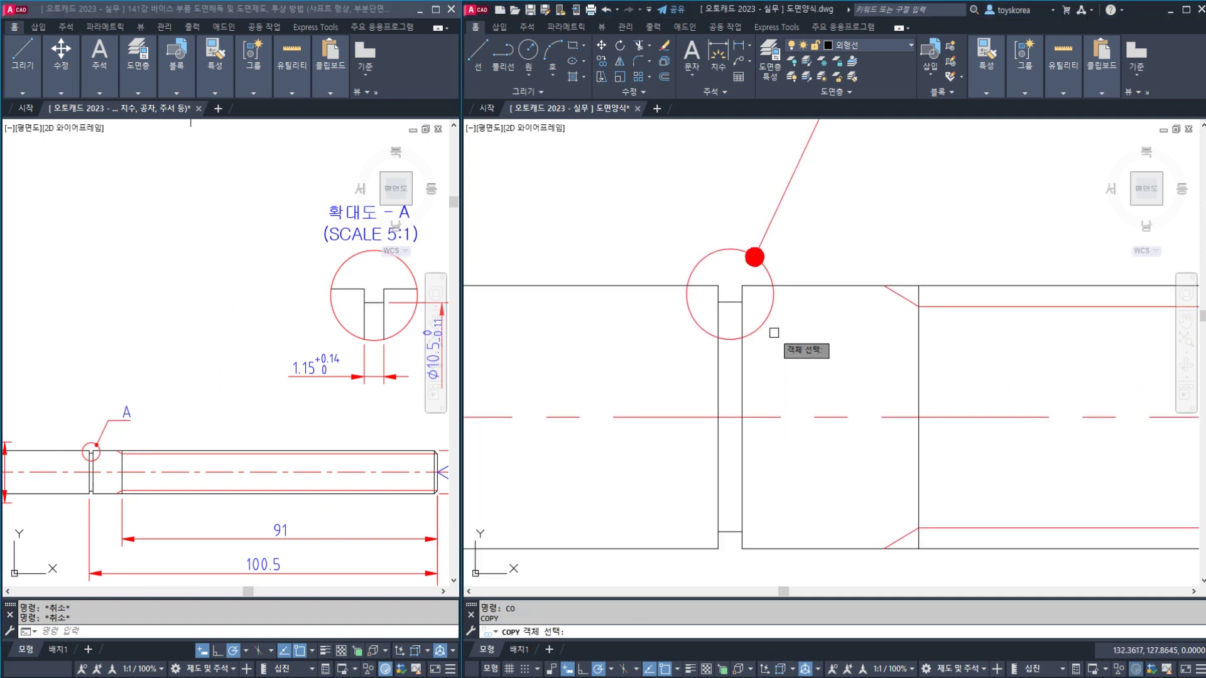
left_click(774, 336)
left_click(687, 278)
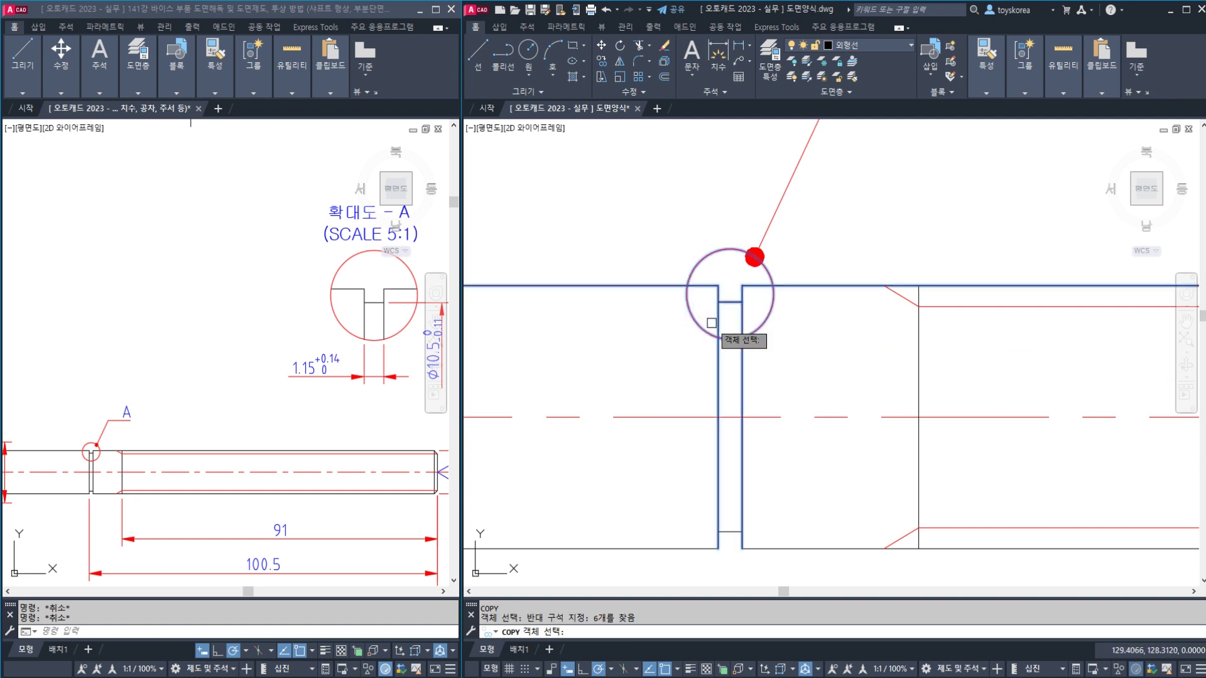
key("Return")
left_click(731, 314)
scroll(730, 311, "down", 8)
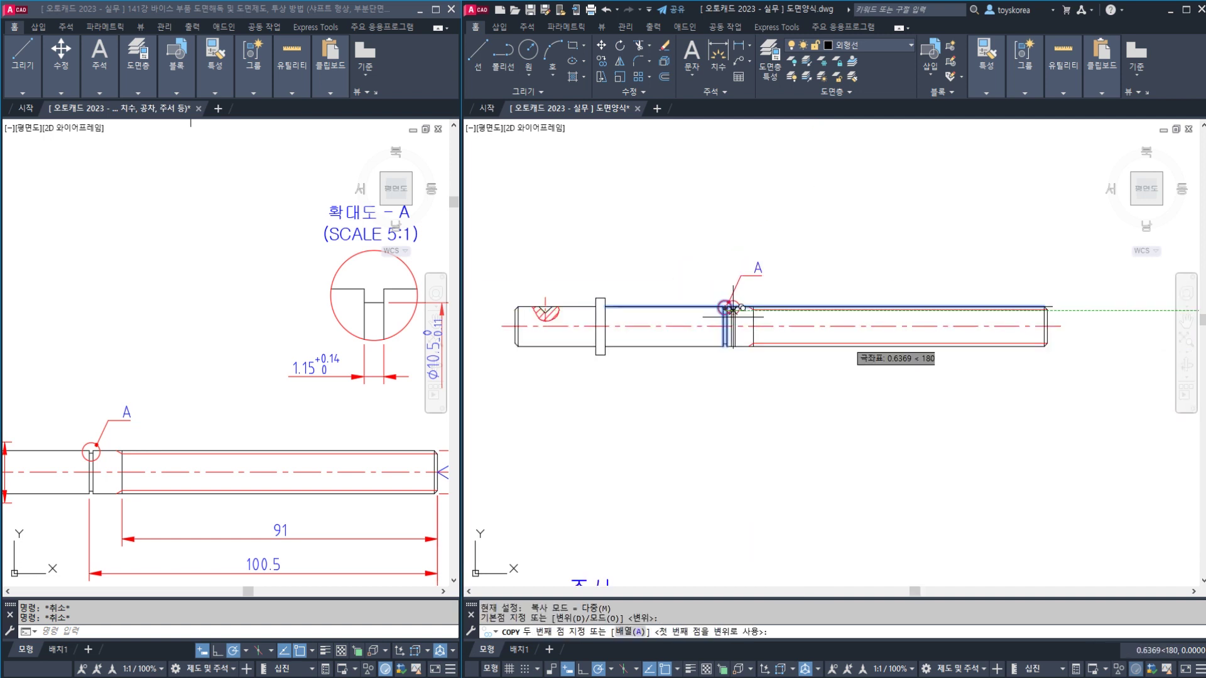
middle_click_drag(904, 328, 644, 428)
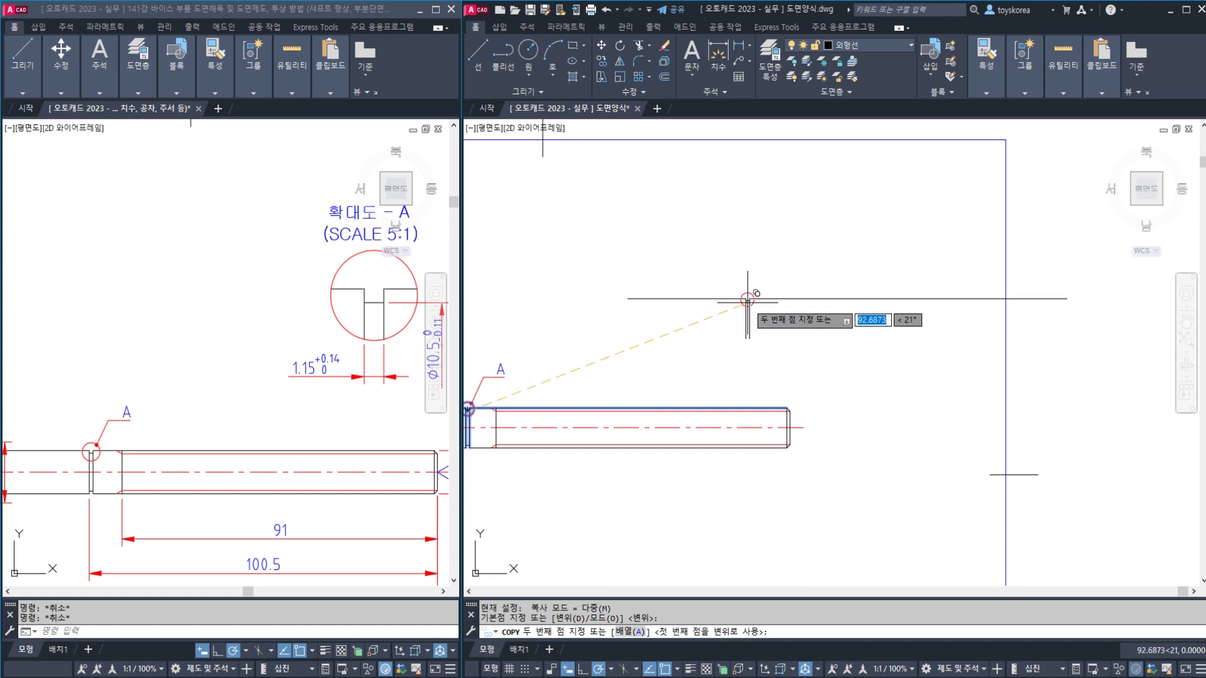
left_click(743, 302)
key("Escape")
Trim the copied groove lines back to the detail circle, removing everything outside it
scroll(741, 304, "up", 3)
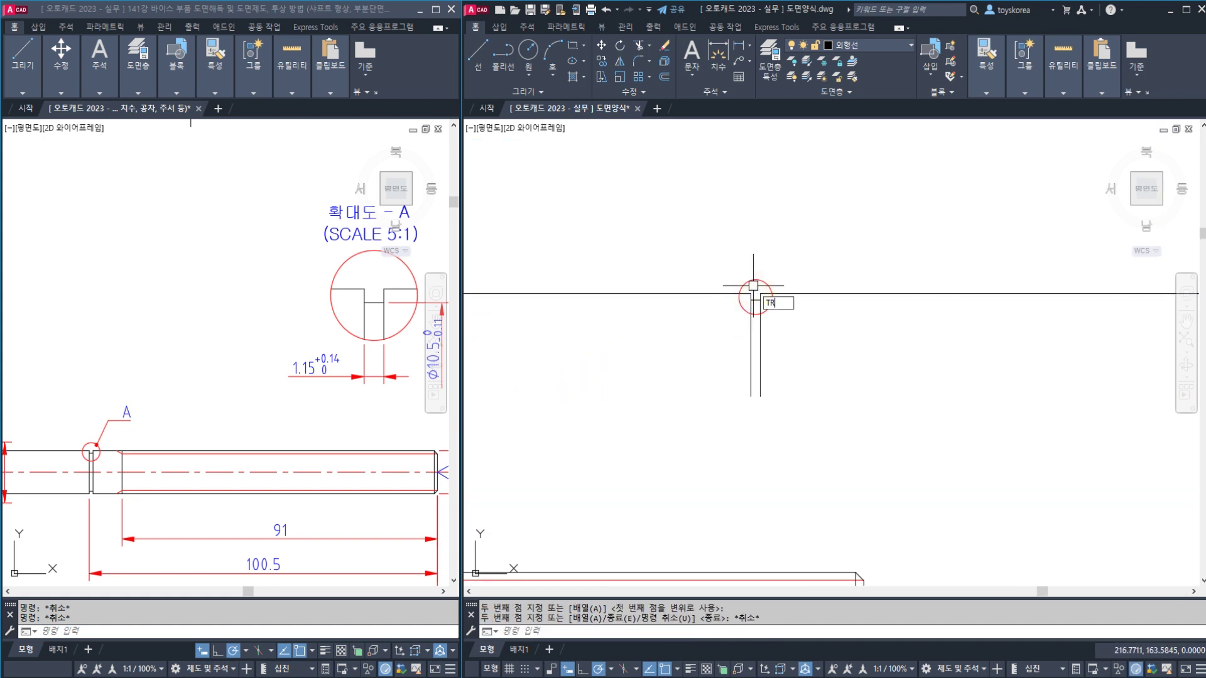
type("TRIM 객체 선택:")
key("Return")
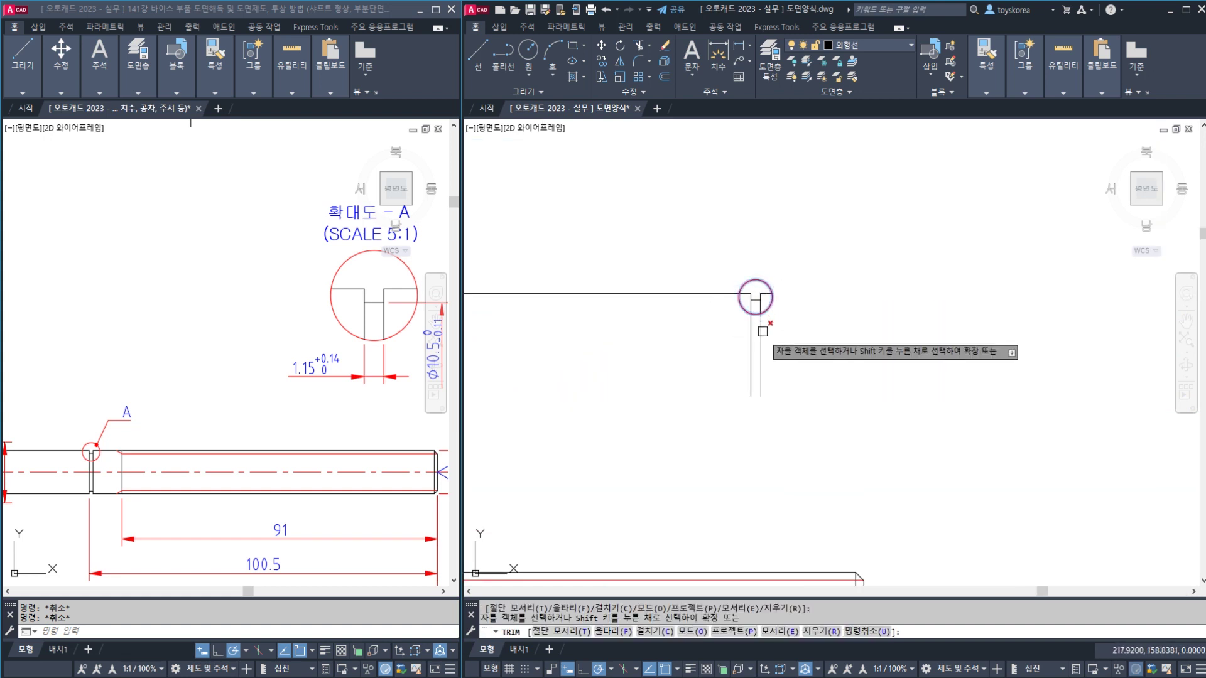
left_click(763, 331)
left_click_drag(770, 357, 721, 339)
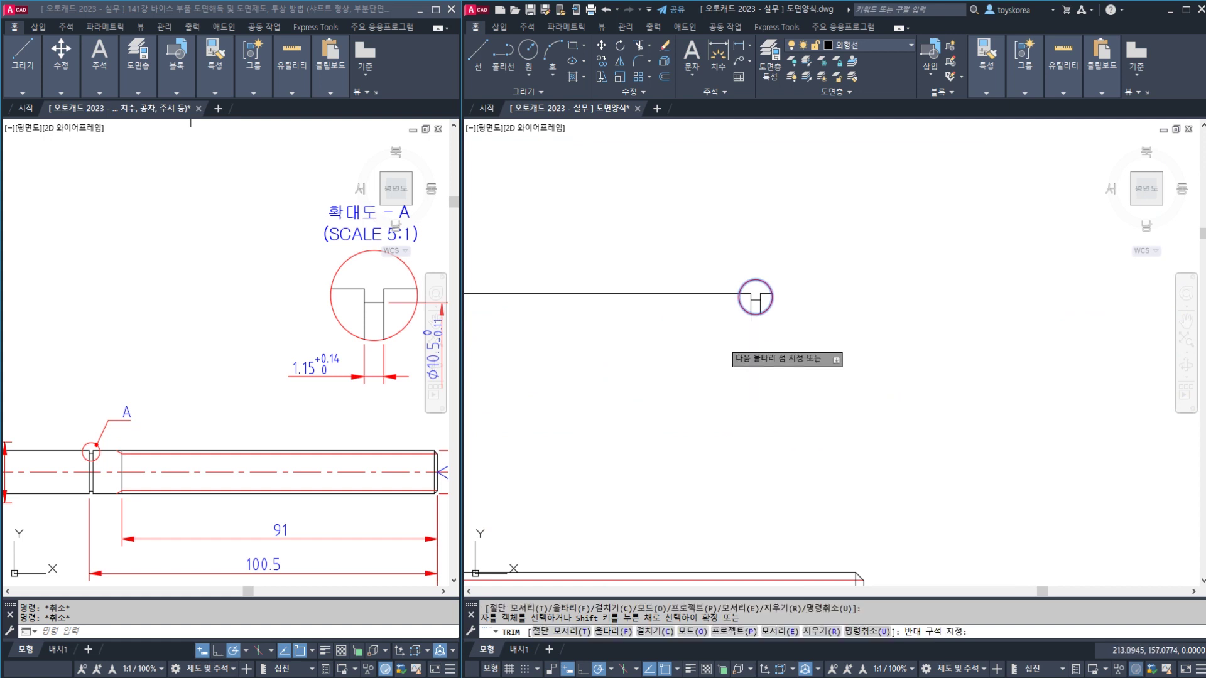
left_click(692, 269)
scroll(755, 296, "up", 2)
key("Escape")
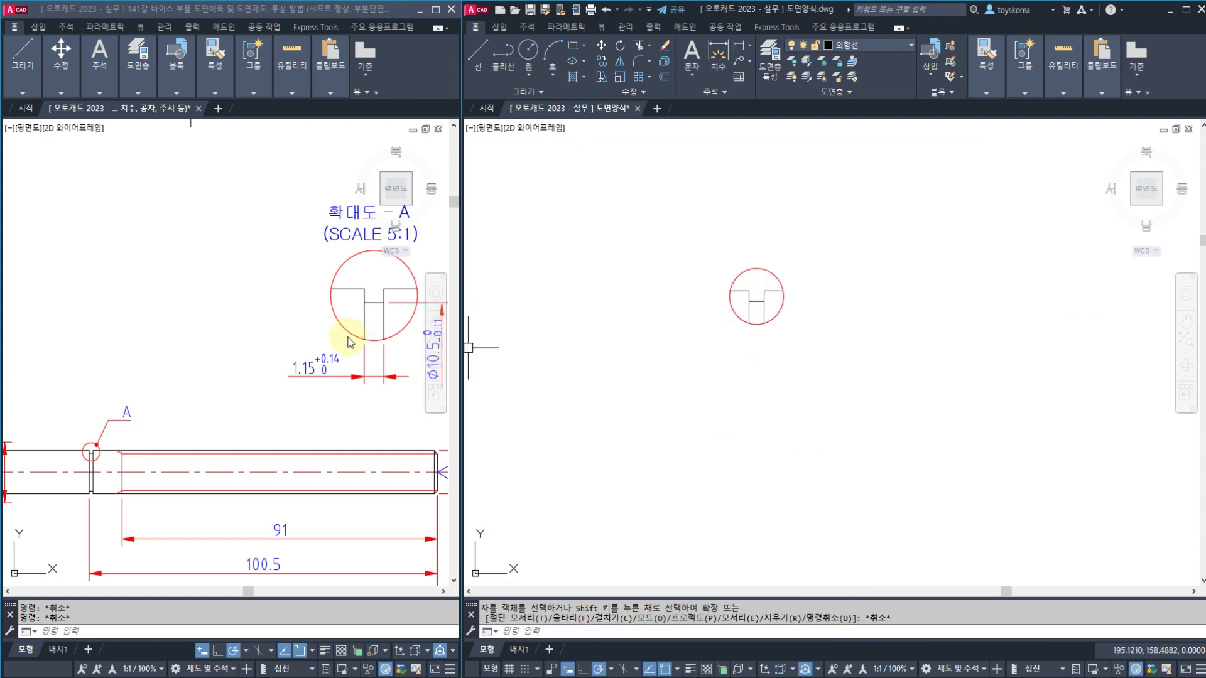
Scale the copied detail circle and groove lines by a factor of 5 about the midpoint of the groove's bottom line
left_click(350, 342)
scroll(264, 262, "up", 4)
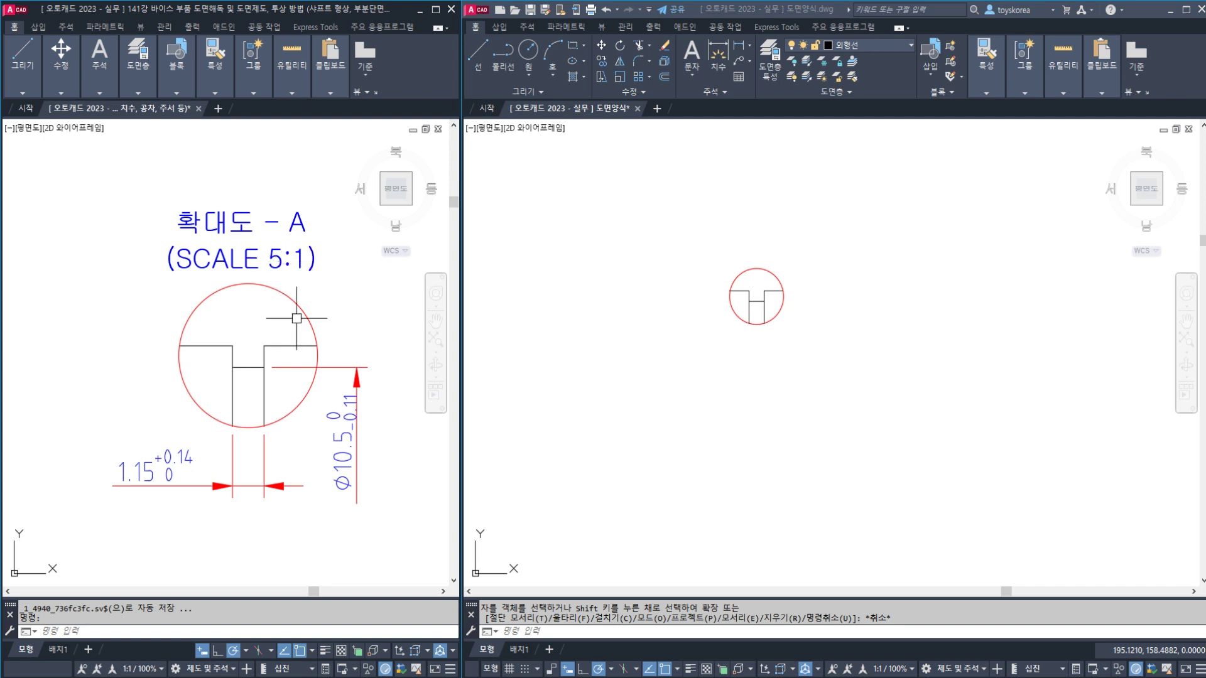
key("Escape")
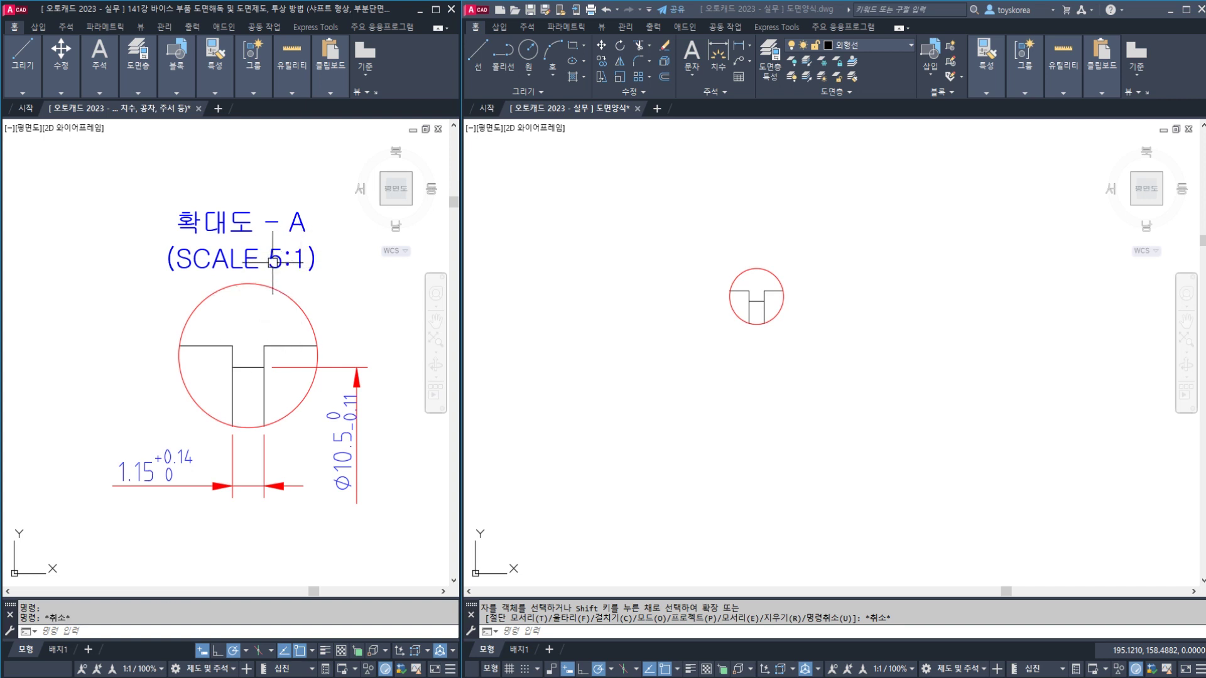
left_click(668, 310)
key("Escape")
middle_click_drag(721, 332, 710, 334)
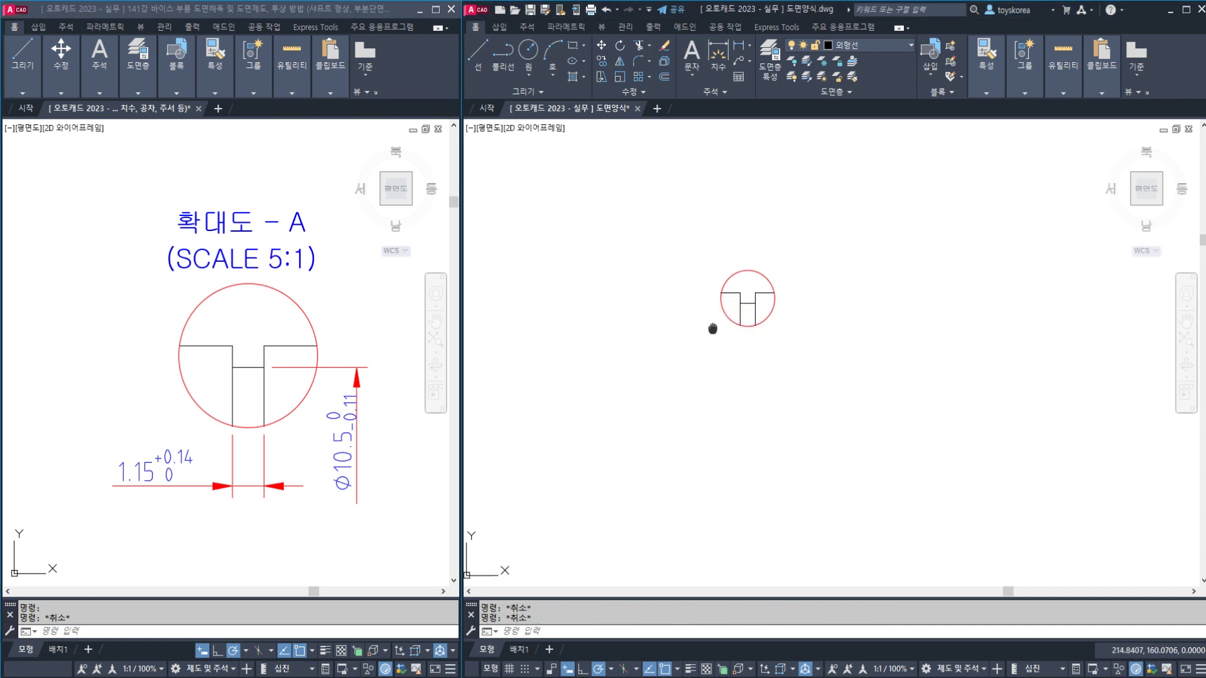
type("sc")
key("Return")
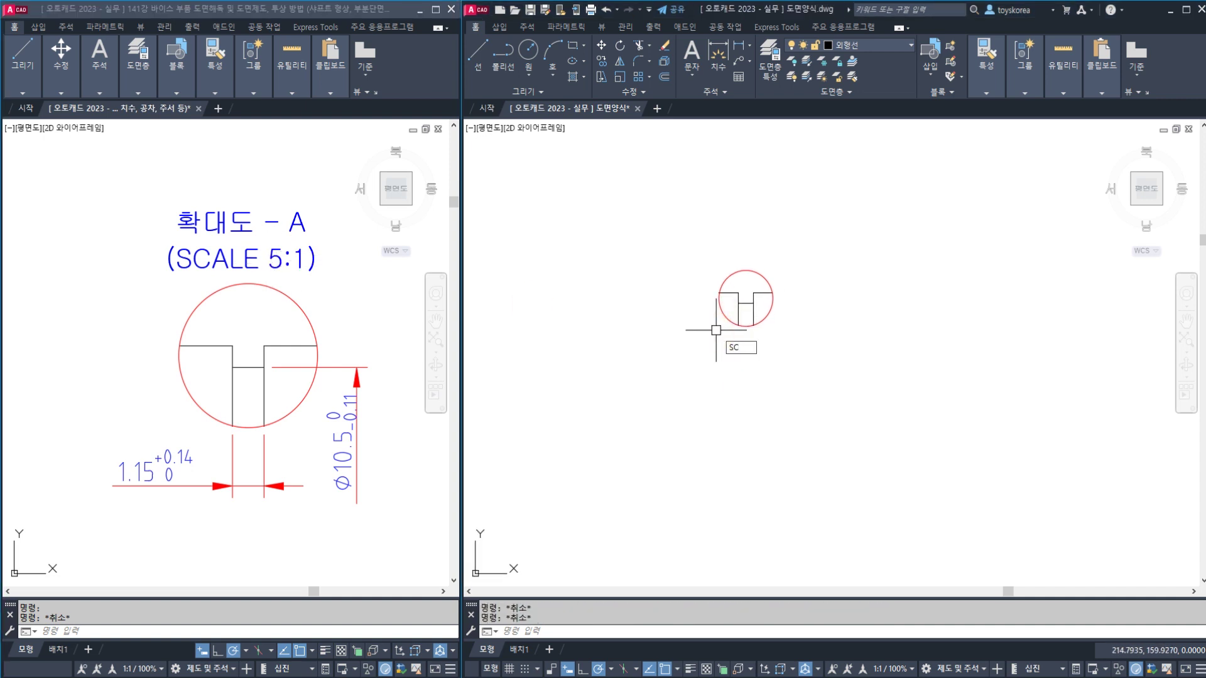
left_click(801, 341)
left_click(698, 274)
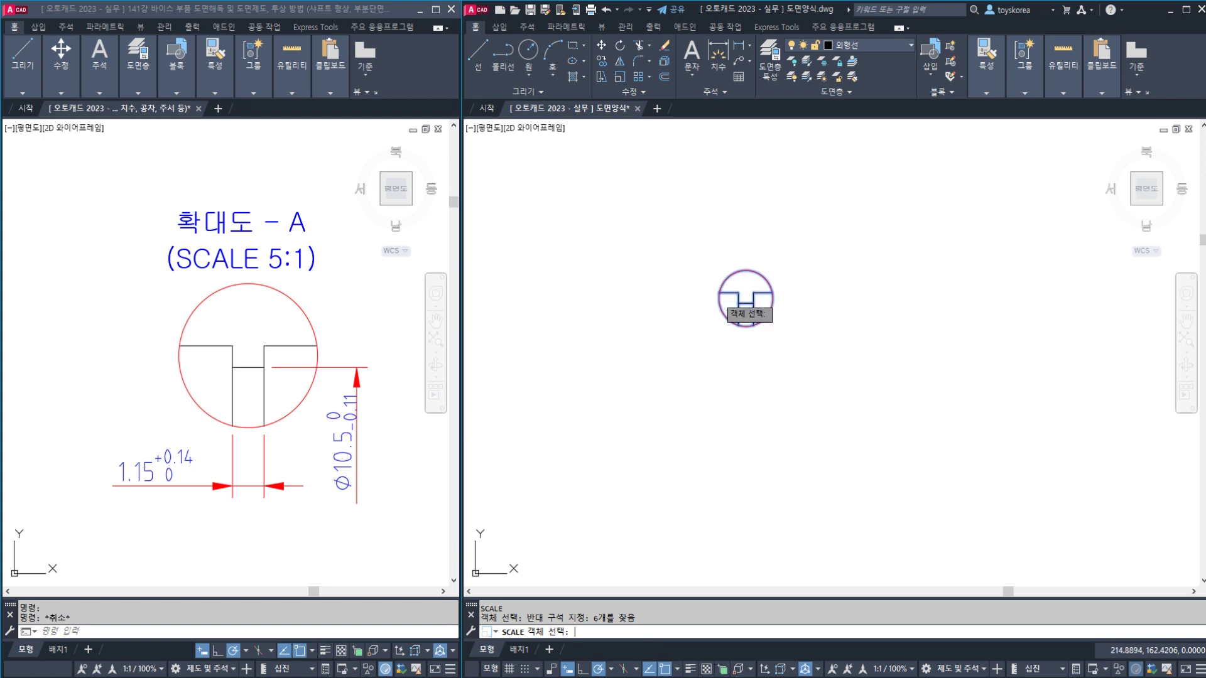
key("Return")
left_click(745, 303)
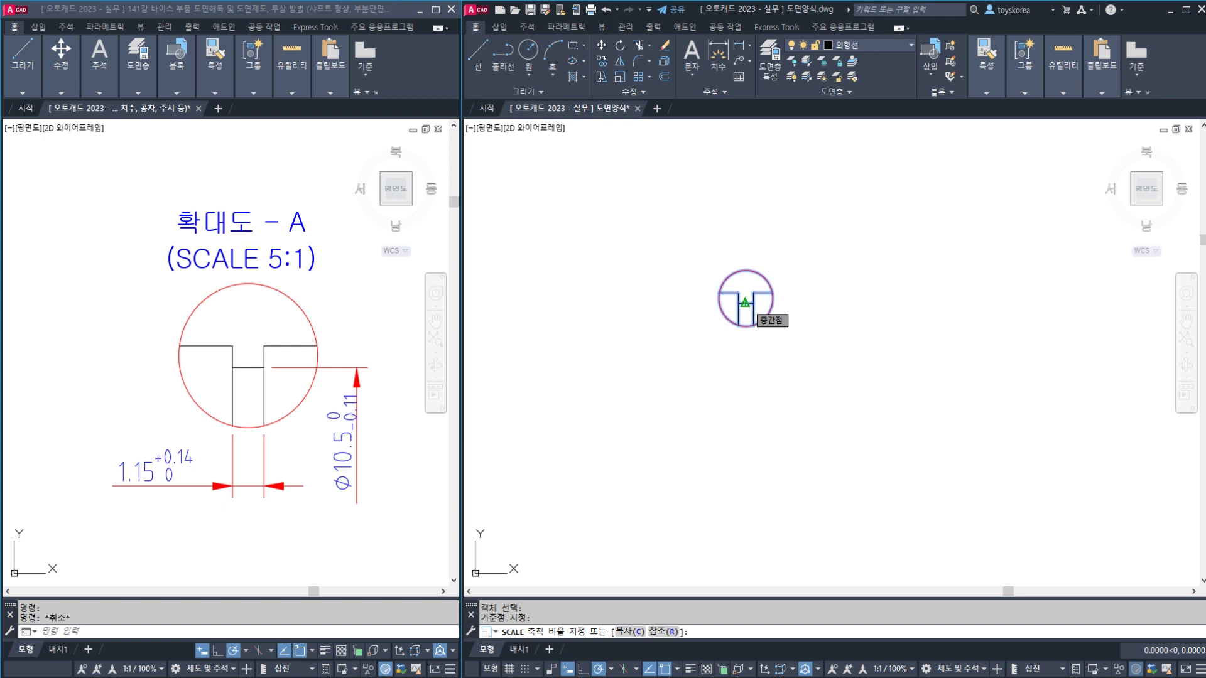
type("5")
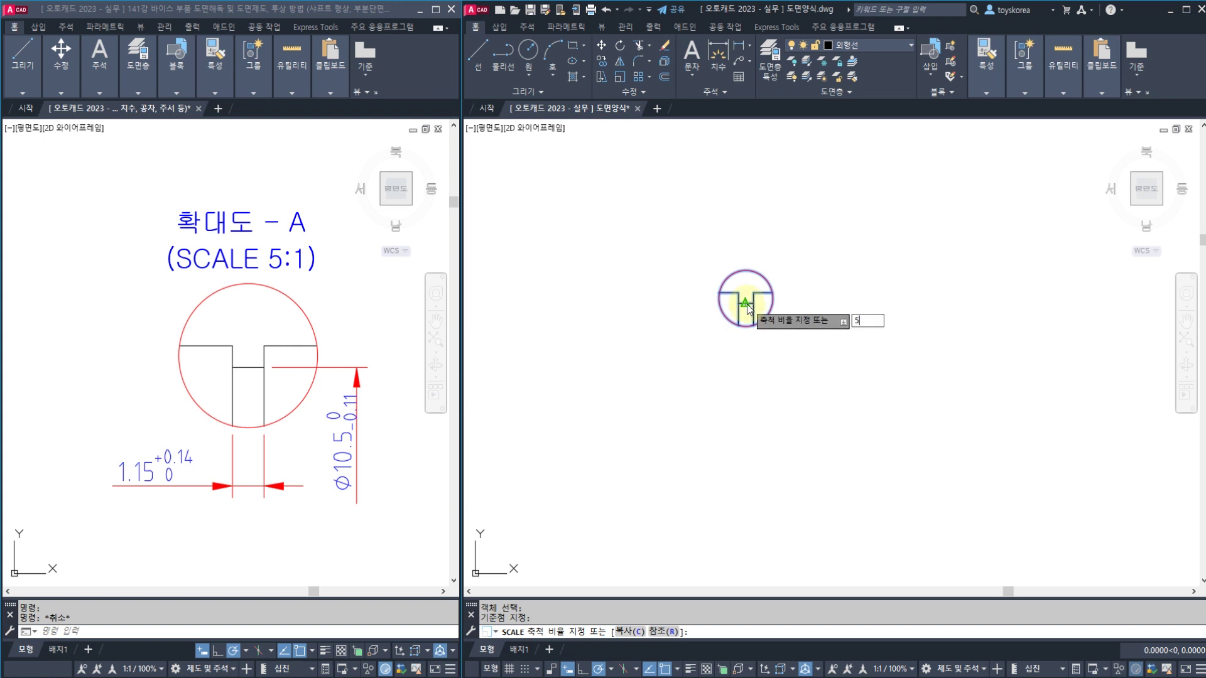
key("Return")
scroll(747, 303, "down", 6)
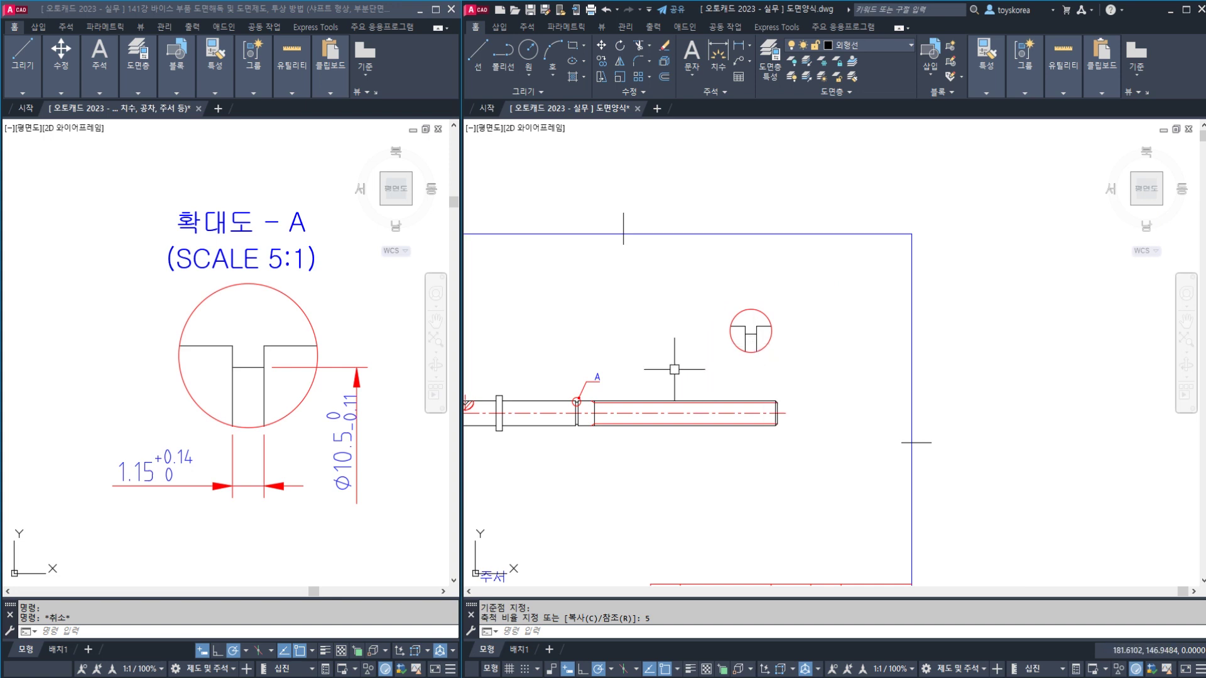
Compare the enlarged groove with the width and diameter dimensions of detail A in the reference drawing
scroll(733, 343, "up", 4)
left_click(801, 330)
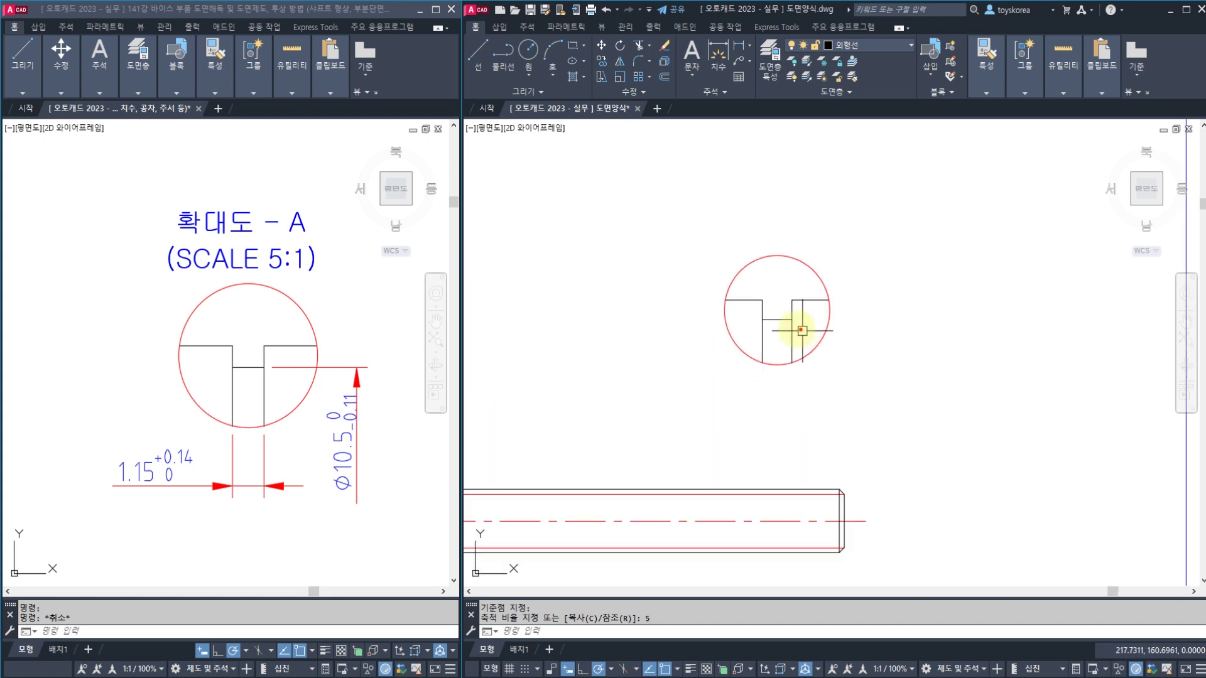
left_click_drag(759, 318, 795, 320)
mouse_move(167, 503)
left_mouse_down()
mouse_move(113, 427)
mouse_move(160, 506)
mouse_move(171, 496)
left_mouse_up()
mouse_move(338, 501)
left_mouse_down()
mouse_move(302, 503)
mouse_move(286, 446)
left_mouse_up()
left_click_drag(296, 421, 372, 437)
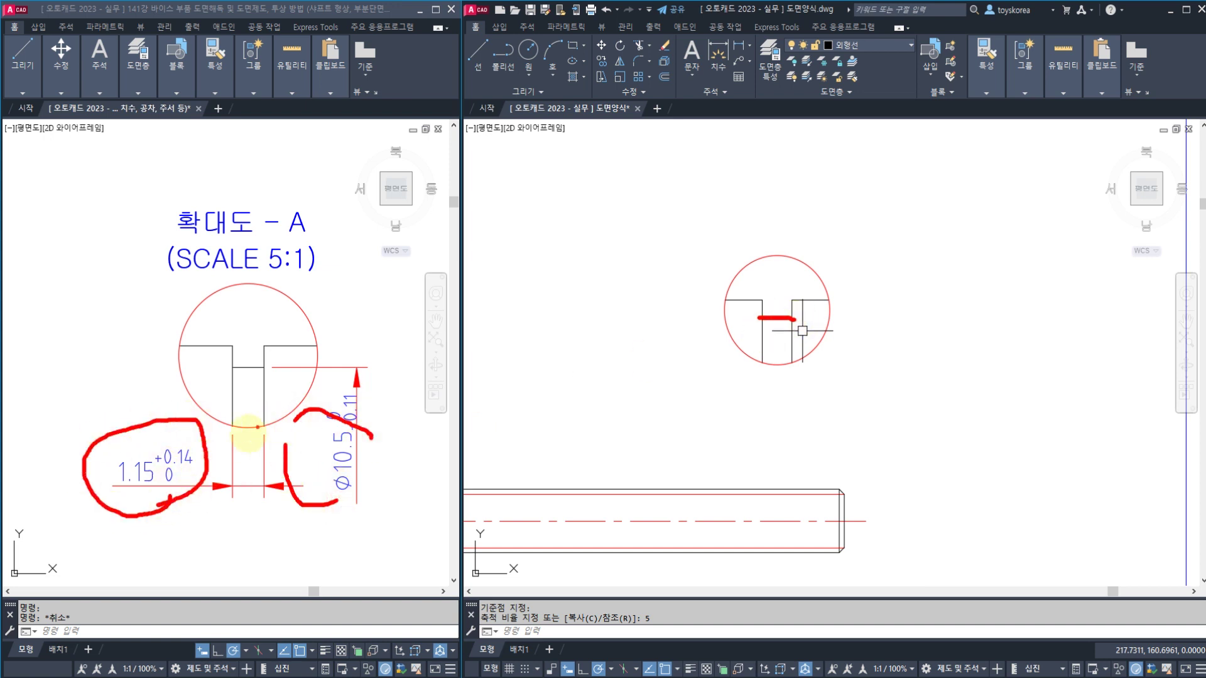
left_click_drag(210, 539, 258, 539)
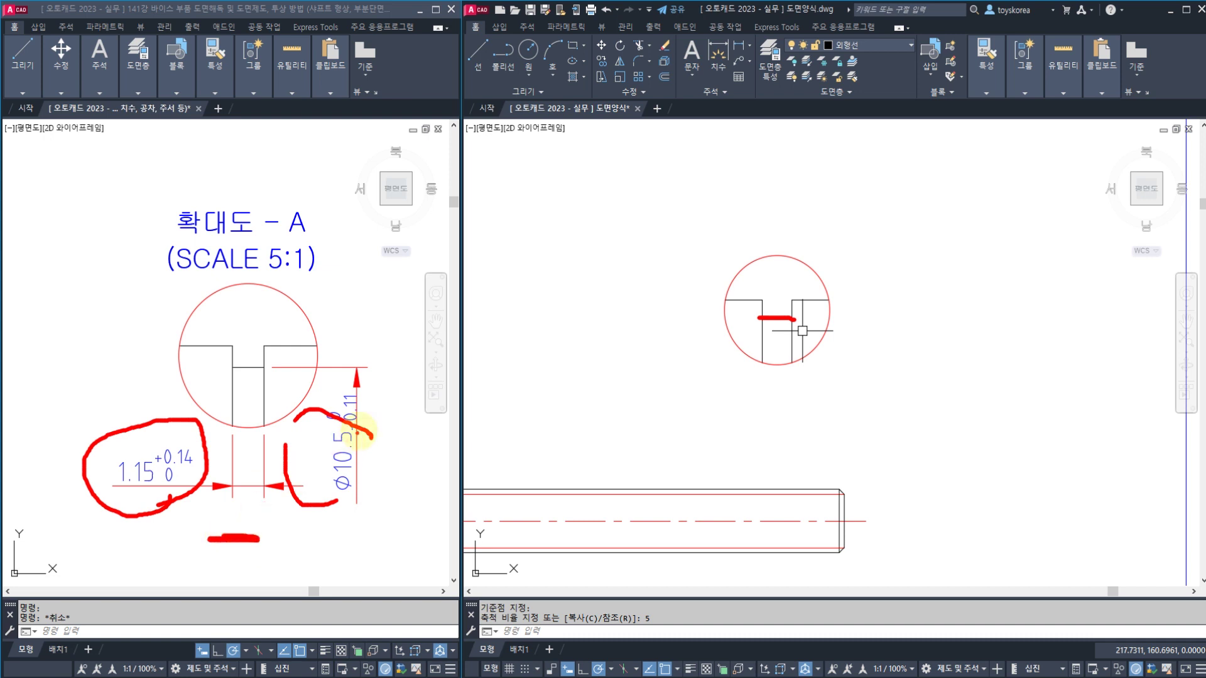
mouse_move(371, 484)
left_mouse_down()
mouse_move(309, 444)
mouse_move(377, 474)
left_mouse_up()
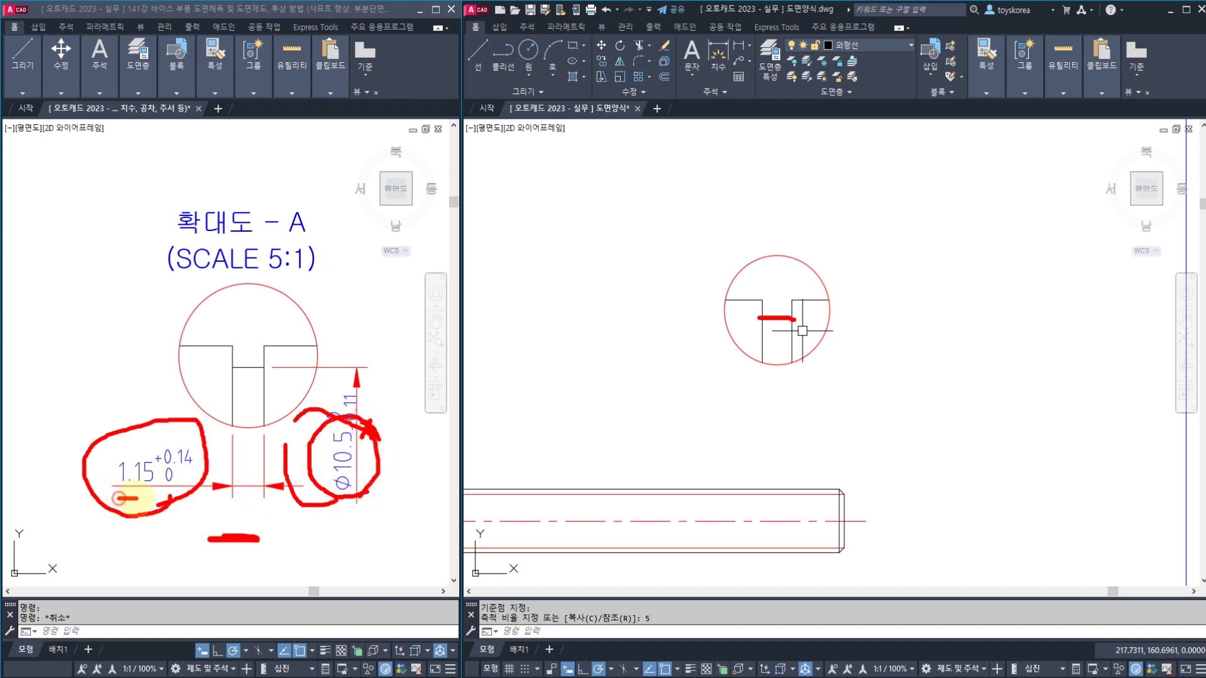
key("Escape")
key("Escape")
key("Escape")
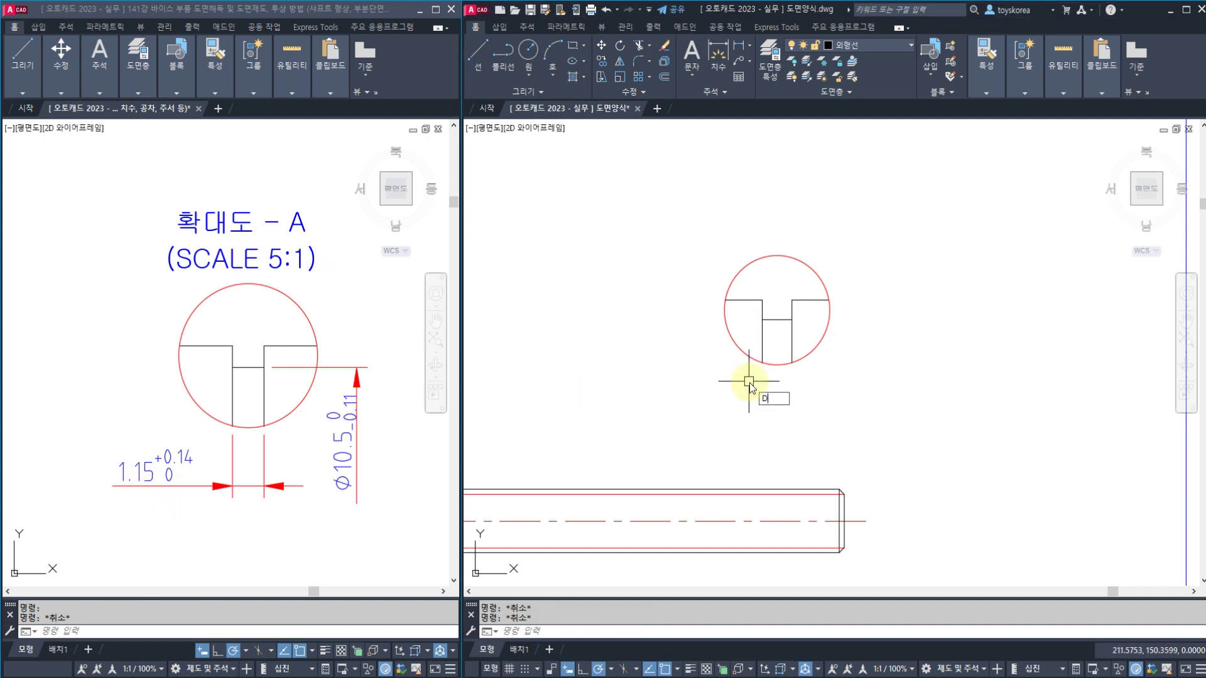
Check the enlarged groove's width with a linear dimension preview between its two lower endpoints, without placing the dimension
type("LI")
key("Return")
left_click(761, 364)
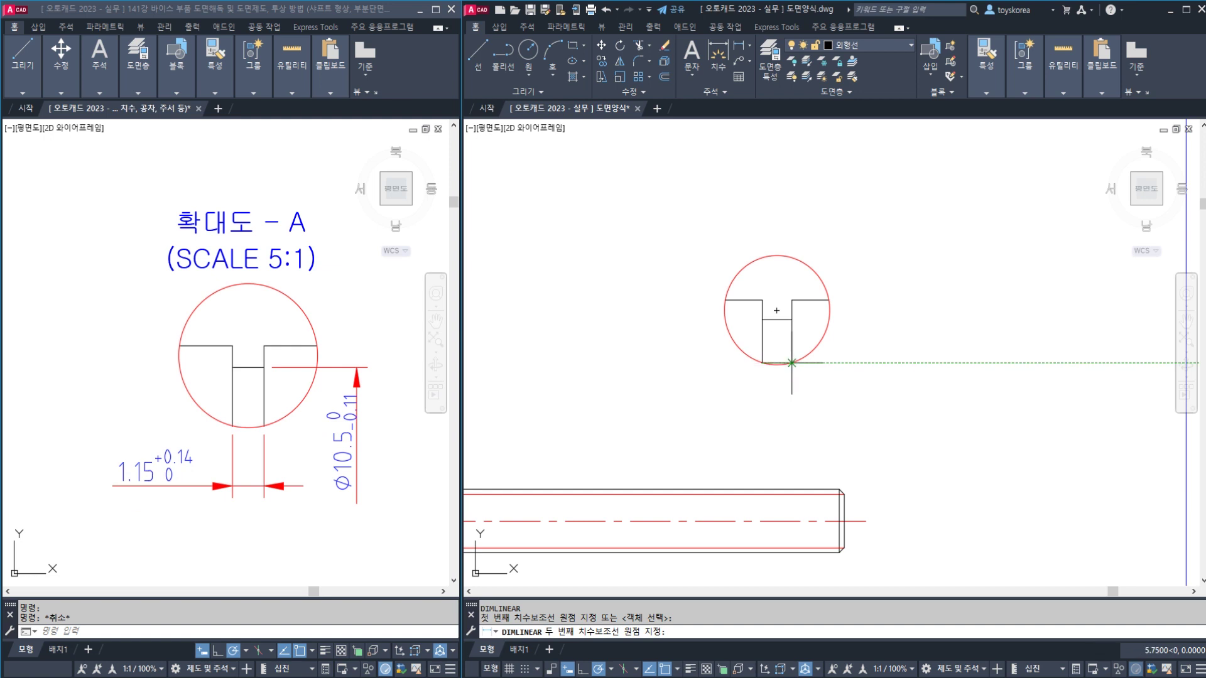
left_click(791, 364)
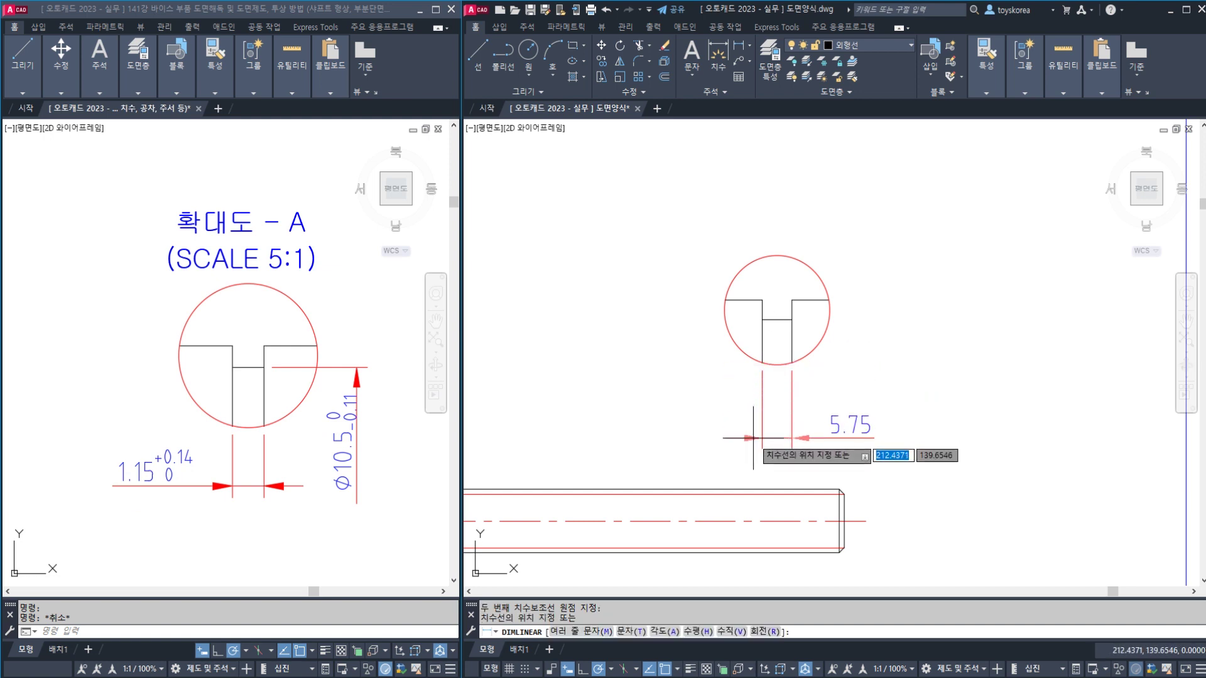
key("Escape")
key("Escape")
Save the drawing with the enlarged groove detail
scroll(806, 380, "down", 4)
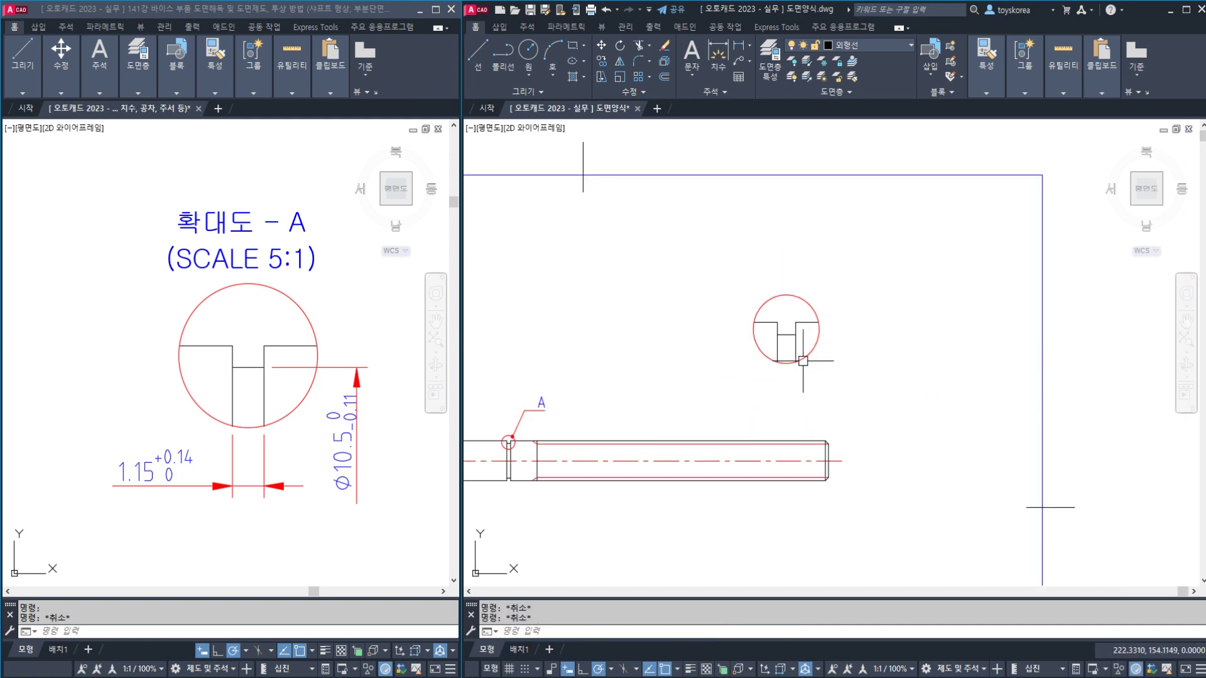
scroll(813, 384, "up", 4)
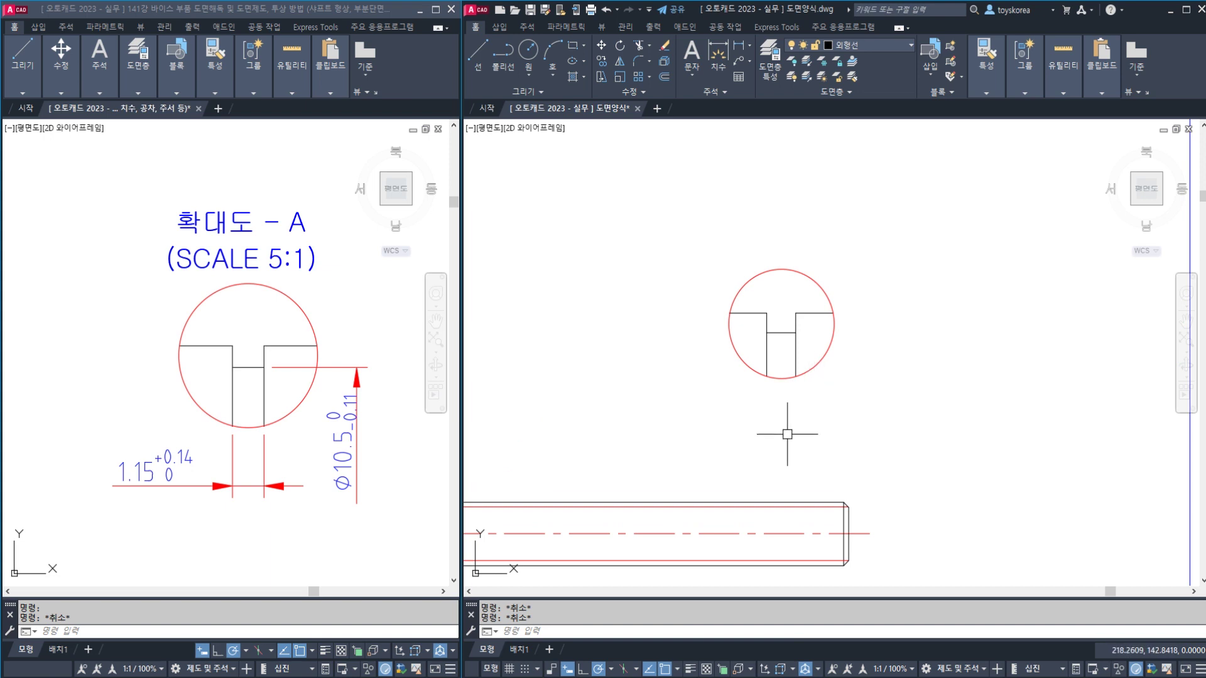
scroll(706, 400, "down", 2)
middle_click_drag(777, 409, 915, 350)
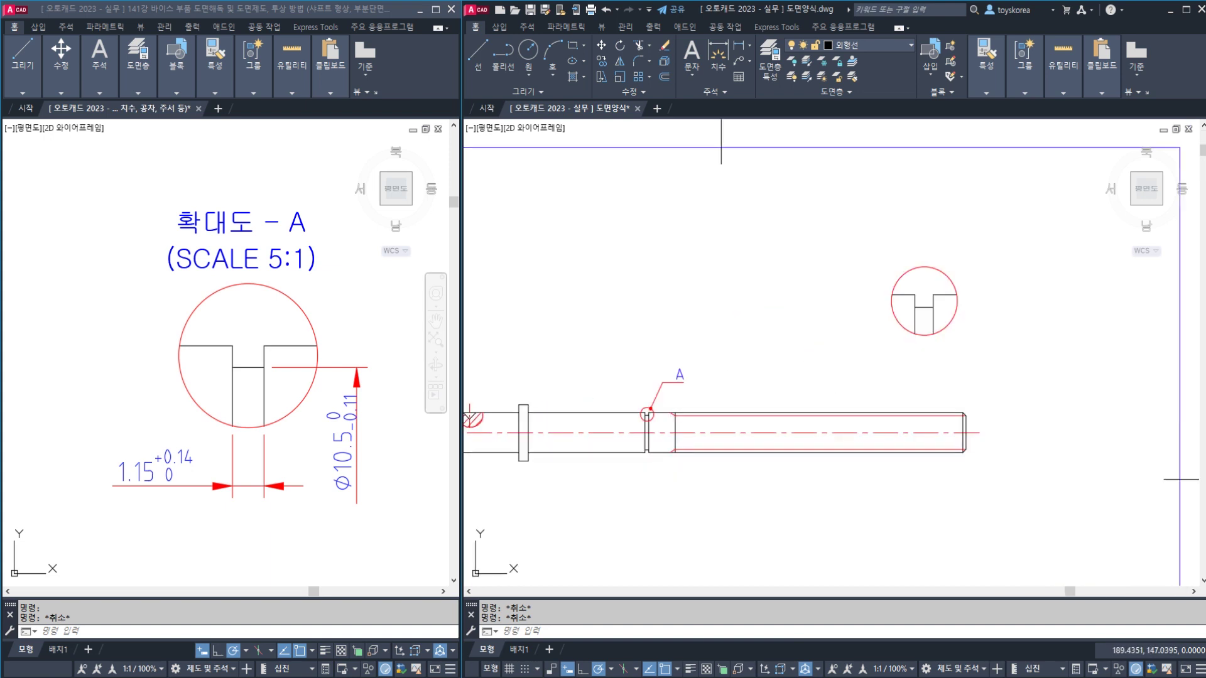
middle_click_drag(769, 358, 879, 367)
key("ctrl+s")
Examine the reference's detail A title, scale note and dimensions, and compare its placement with the enlarged detail in the drawing
left_click(269, 407)
scroll(269, 407, "down", 2)
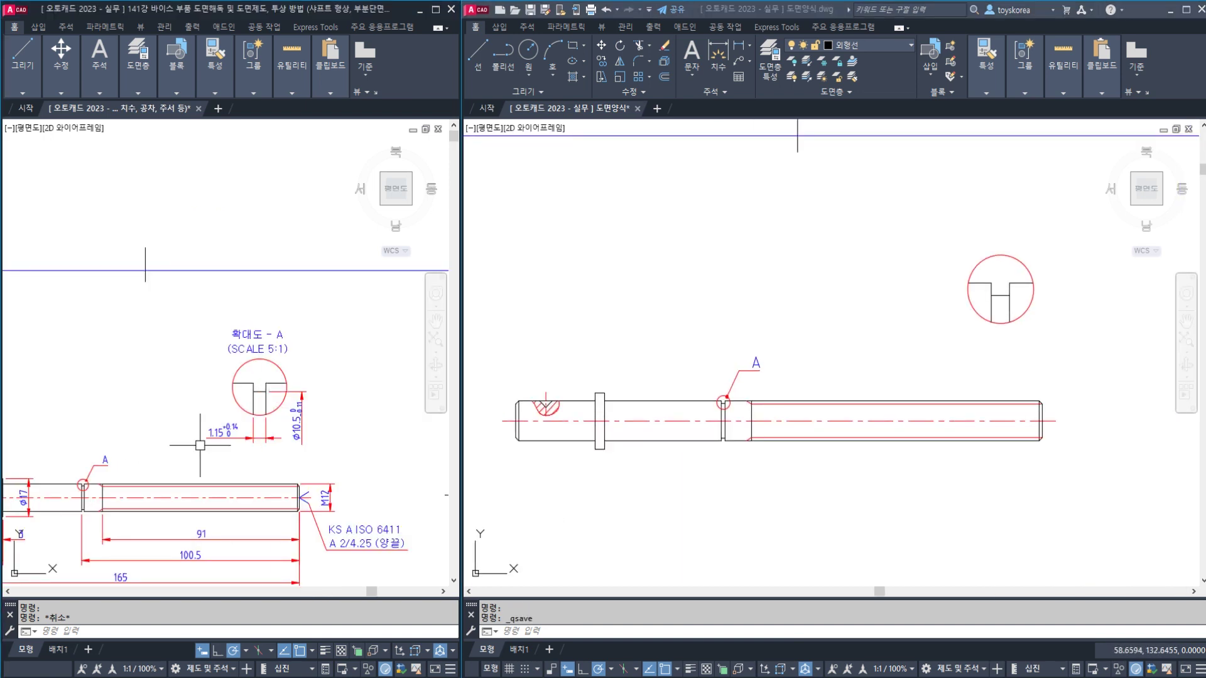
middle_click_drag(200, 445, 286, 381)
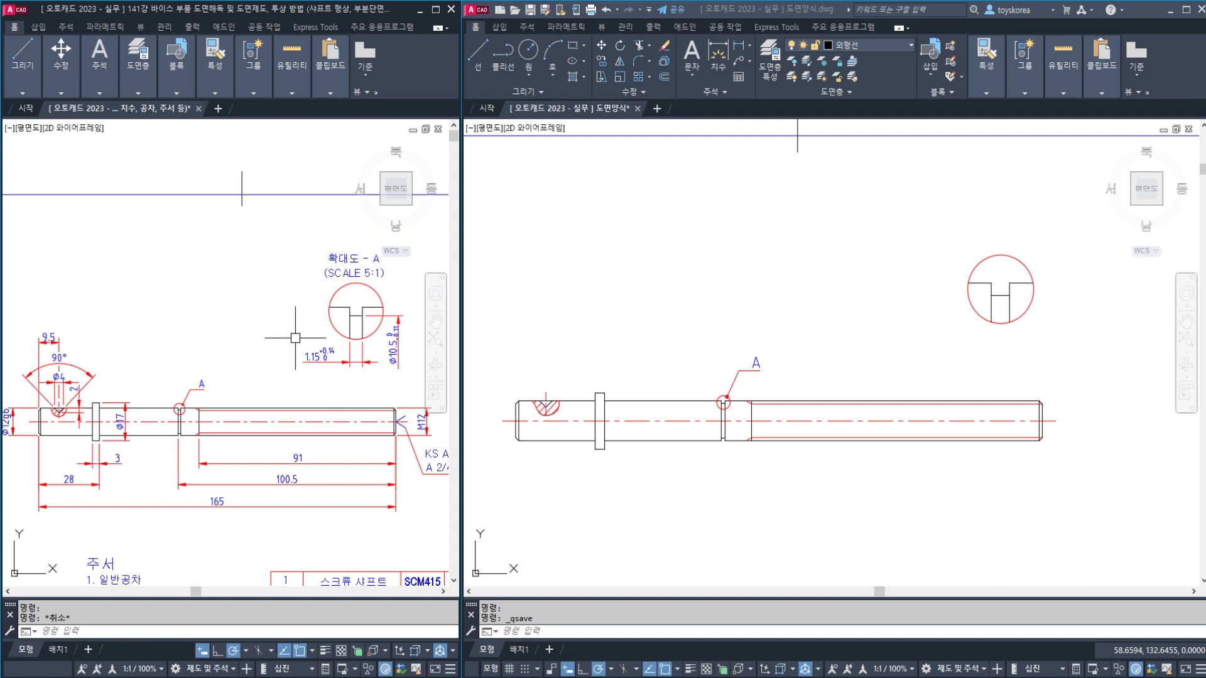
scroll(371, 306, "up", 4)
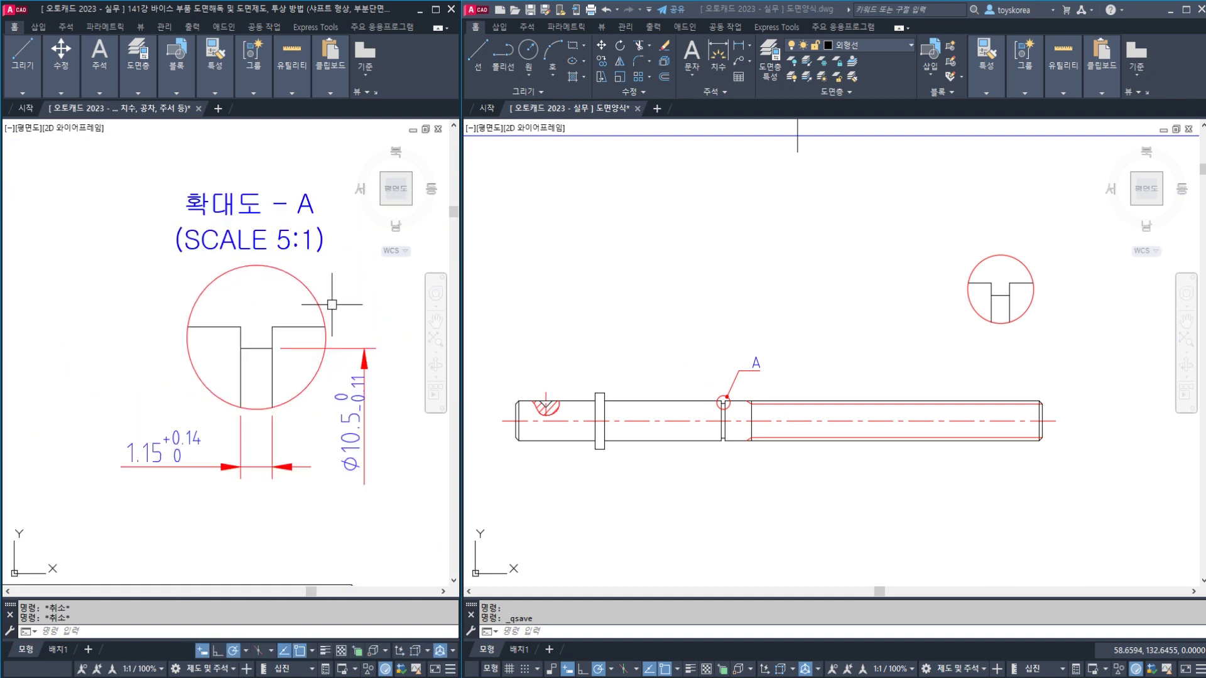
left_click(868, 313)
key("Escape")
key("Escape")
scroll(936, 312, "down", 3)
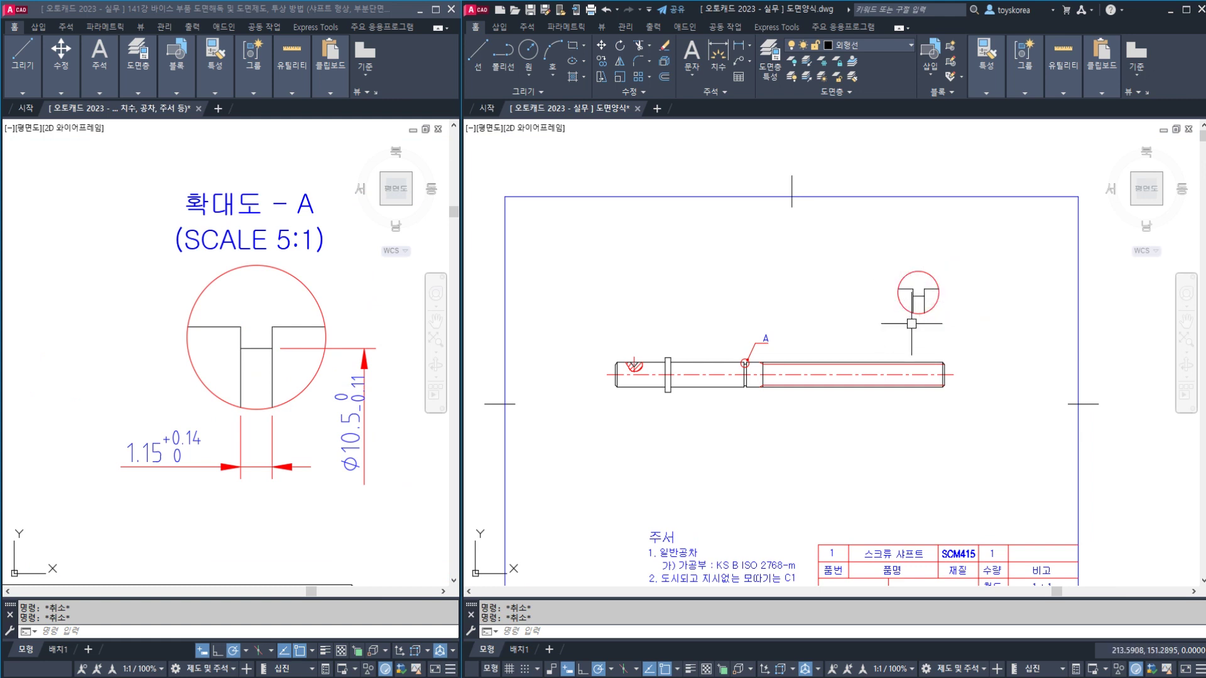
scroll(911, 301, "down", 2)
scroll(772, 371, "up", 4)
middle_click_drag(870, 349, 843, 347)
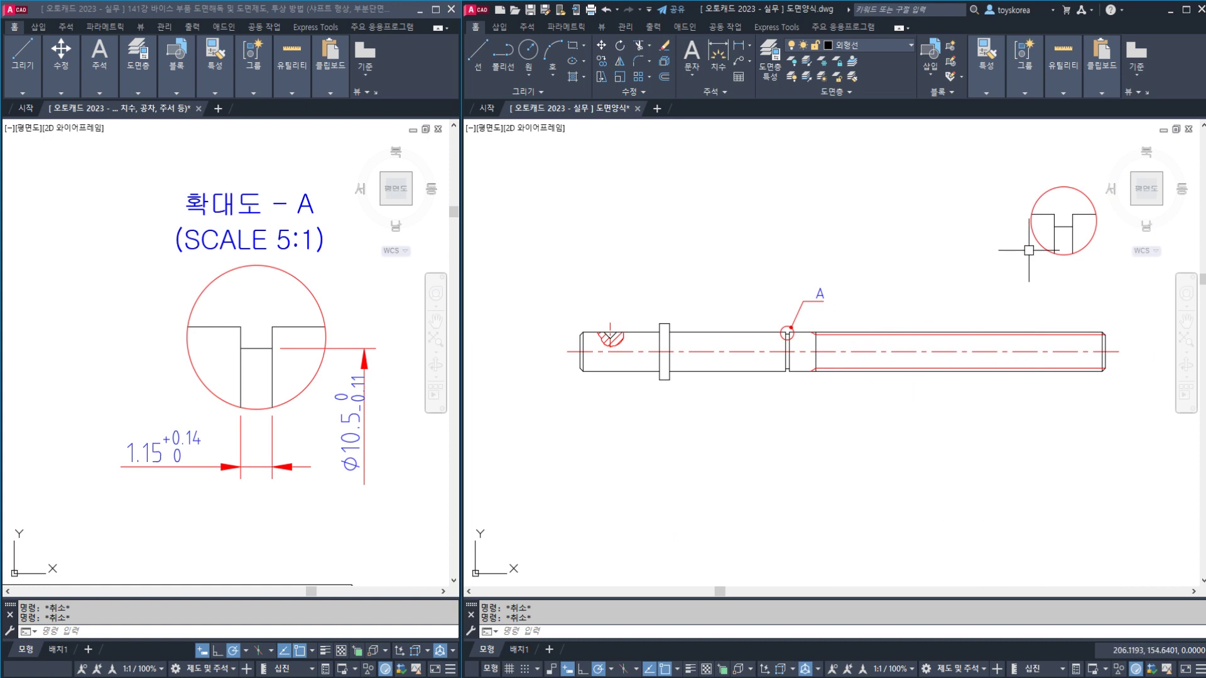
Dimension the V-notch's depth with a vertical linear dimension to the right of the notch, following the reference drawing's shaft-end dimensions
left_click(167, 363)
scroll(167, 363, "down", 6)
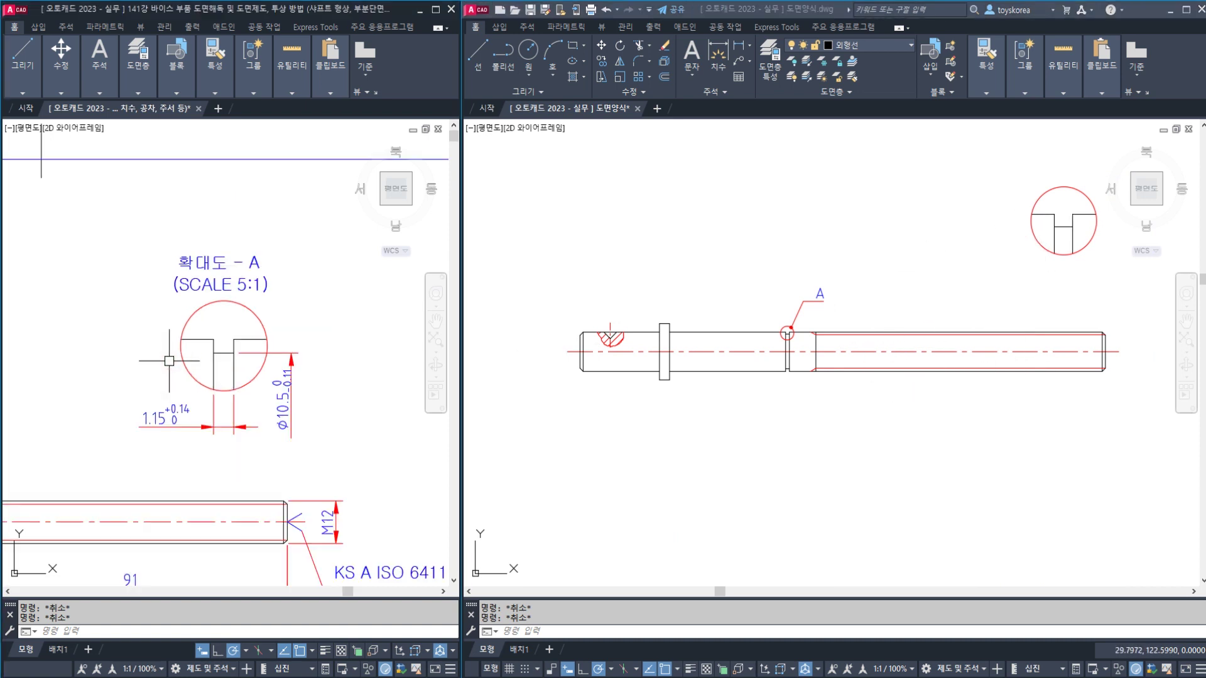
scroll(94, 408, "up", 4)
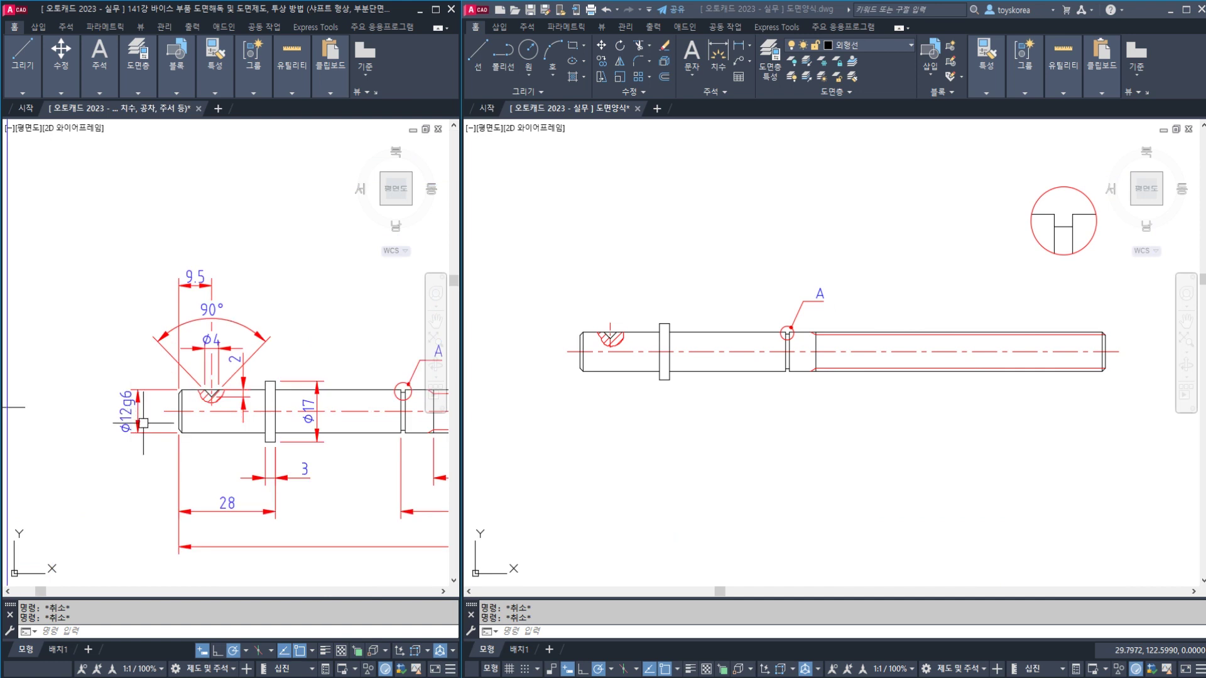
middle_click_drag(185, 453, 177, 451)
scroll(203, 426, "up", 2)
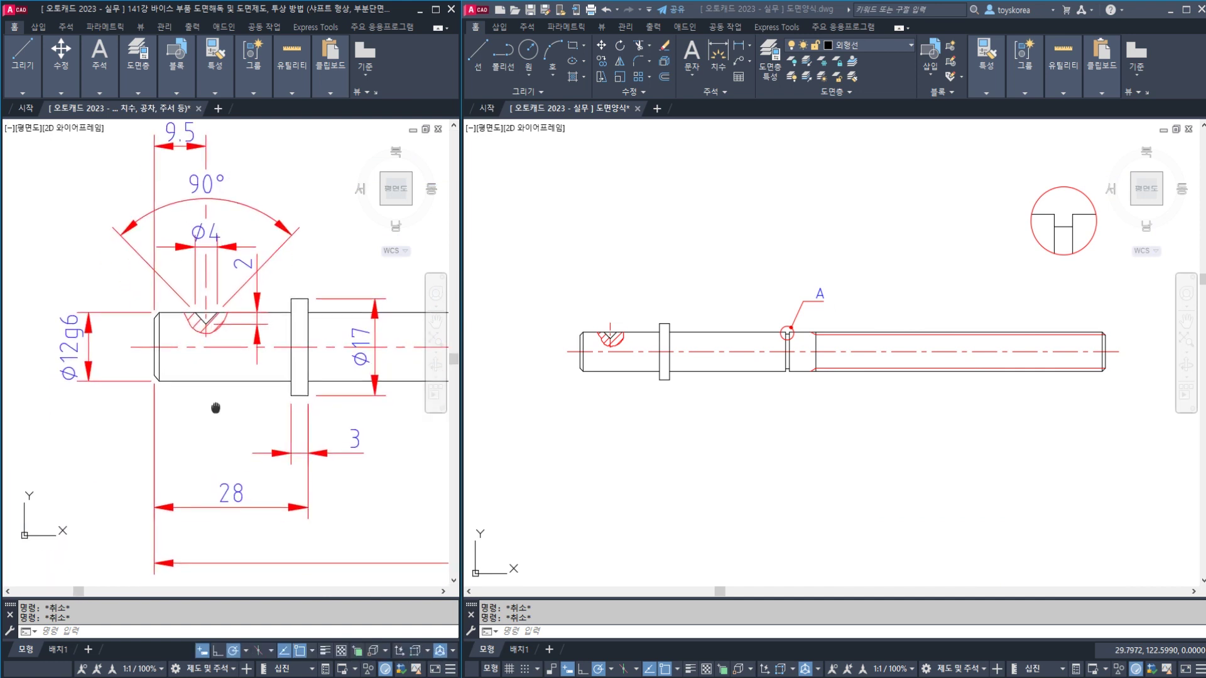
middle_click_drag(213, 409, 213, 416)
left_click(650, 380)
scroll(598, 350, "up", 2)
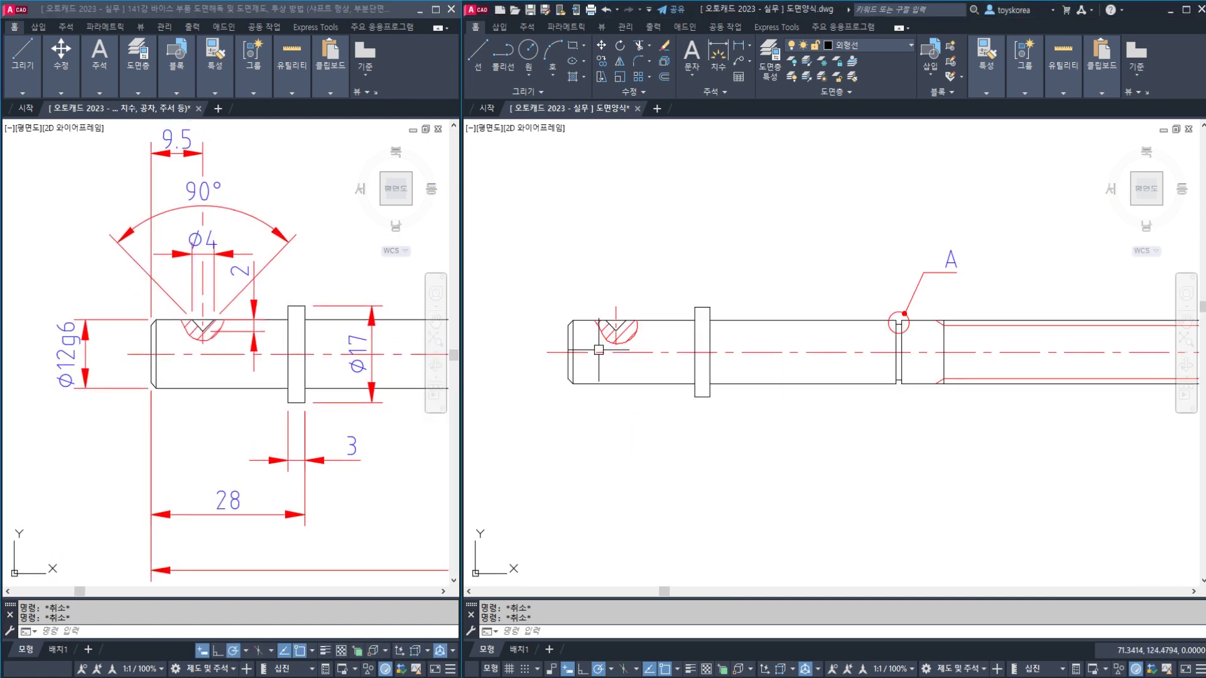
middle_click_drag(599, 350, 599, 388)
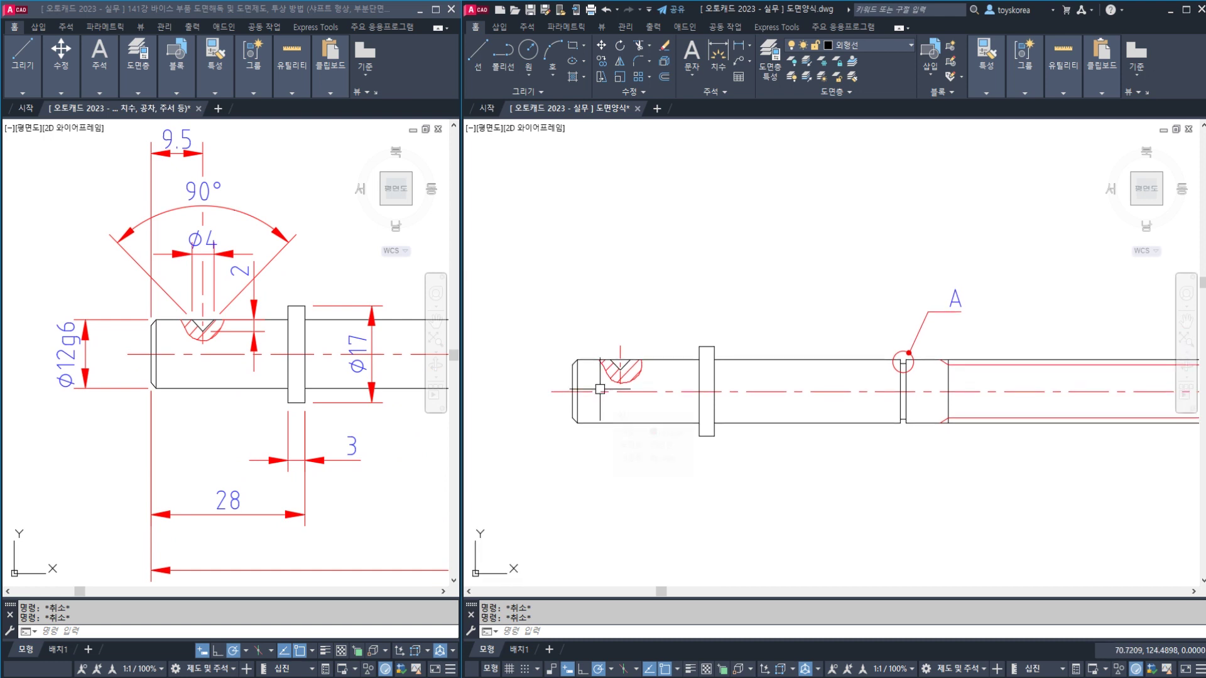
type("LI")
key("Return")
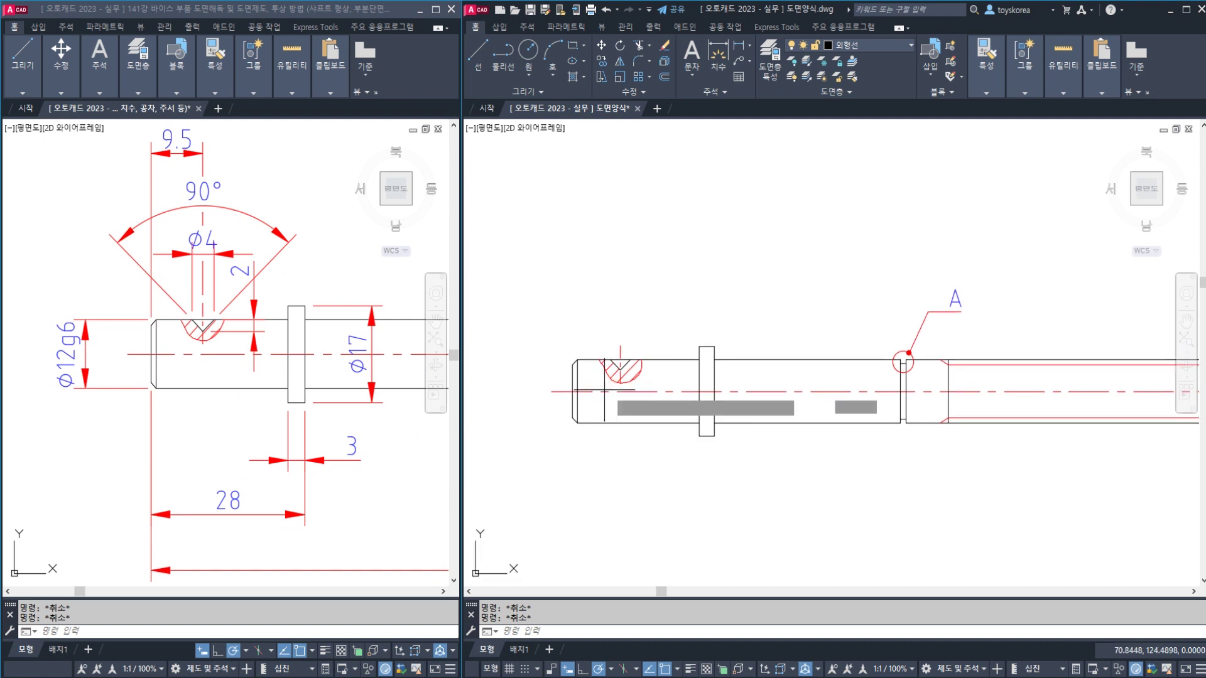
scroll(613, 393, "up", 3)
left_click(621, 361)
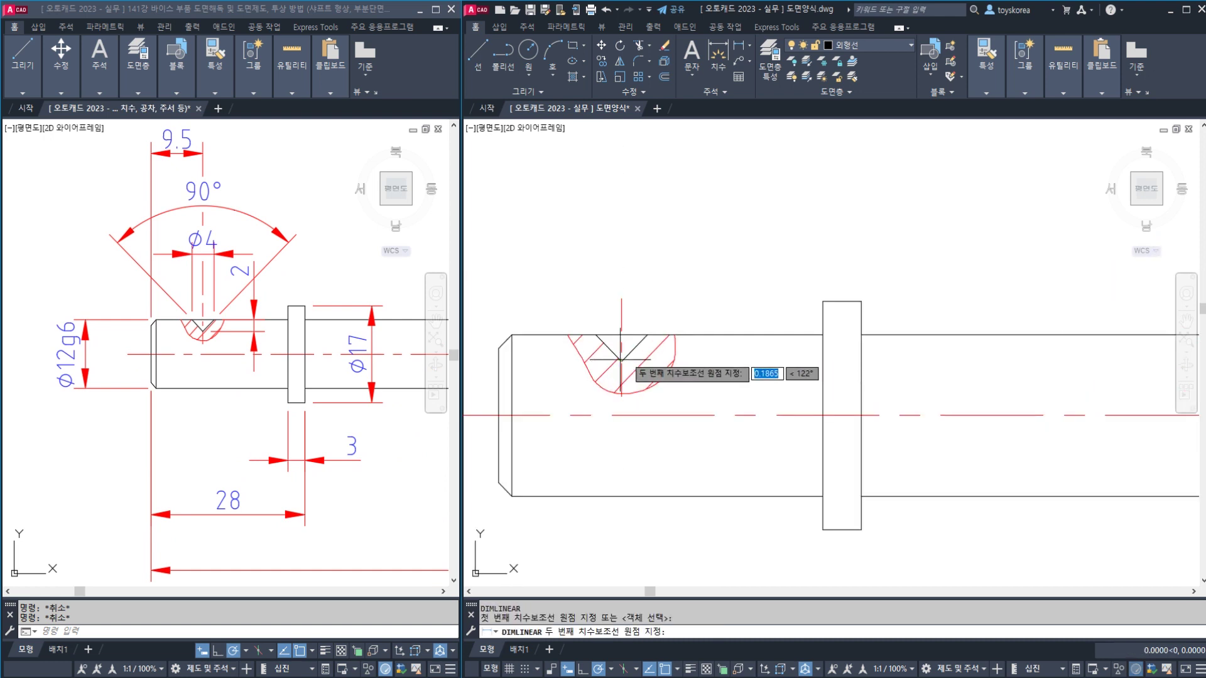
left_click(647, 335)
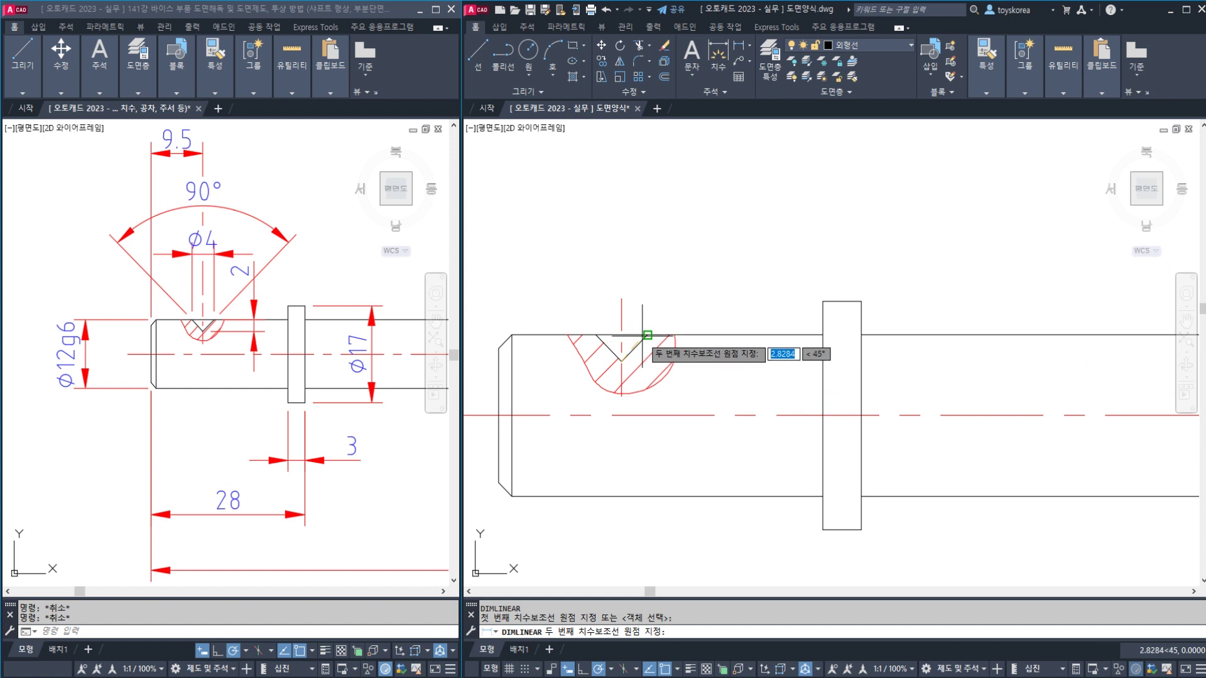
left_click(766, 342)
key("Escape")
Dimension the V-notch's opening width with a horizontal linear dimension above the shaft
middle_click_drag(604, 298, 619, 356)
key("Return")
left_click(610, 392)
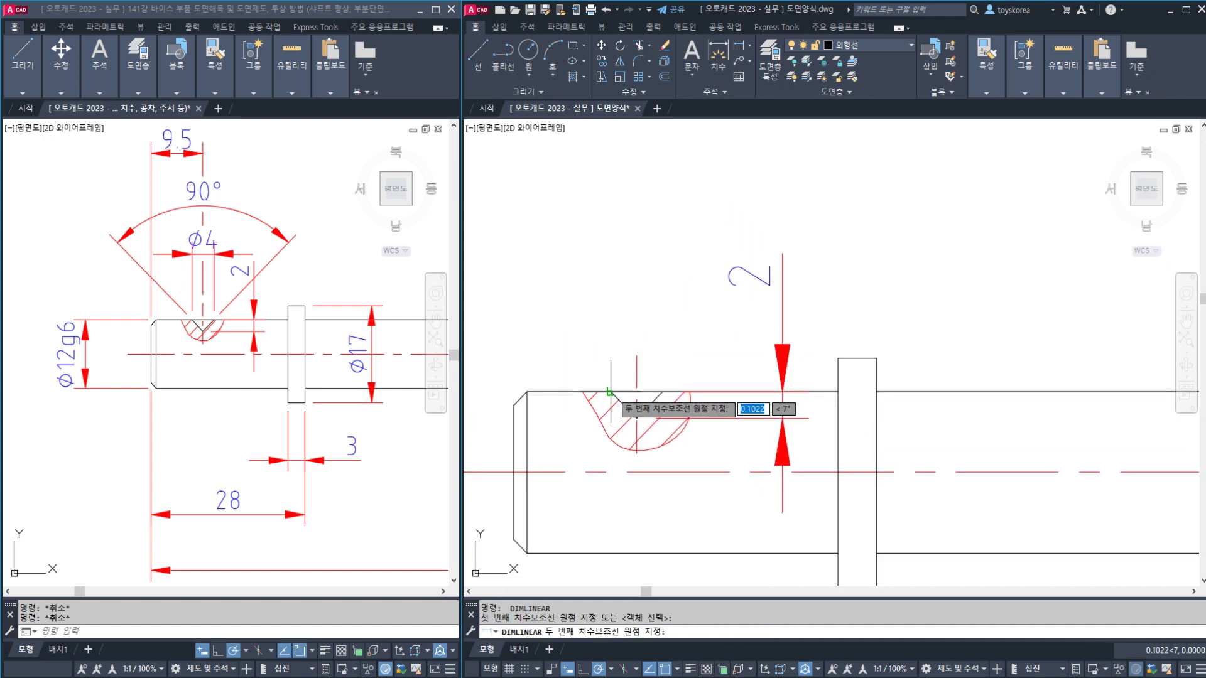
left_click(658, 390)
middle_click_drag(637, 237, 641, 317)
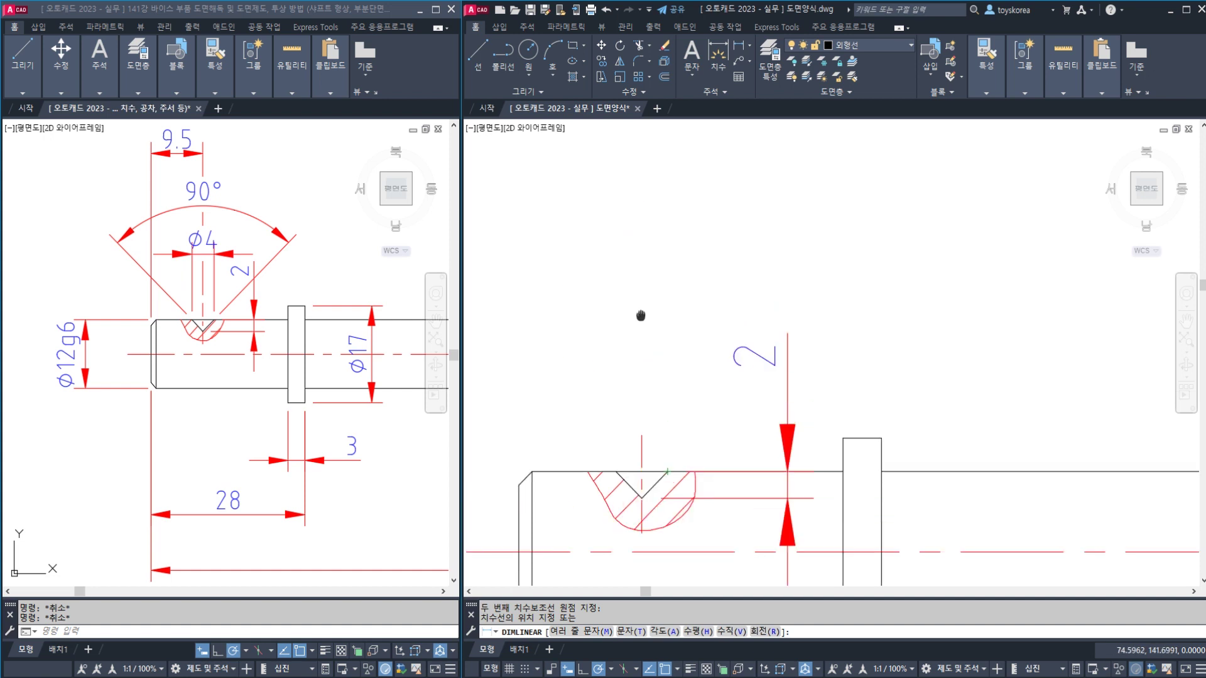
scroll(644, 314, "down", 2)
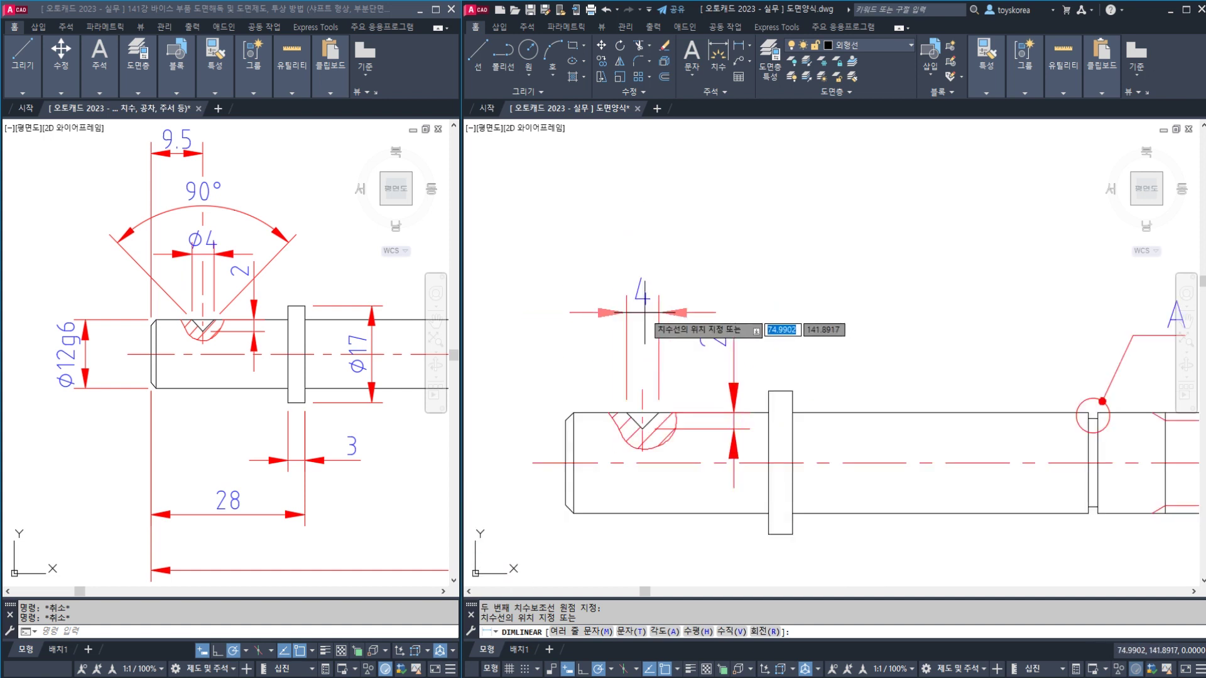
left_click(644, 312)
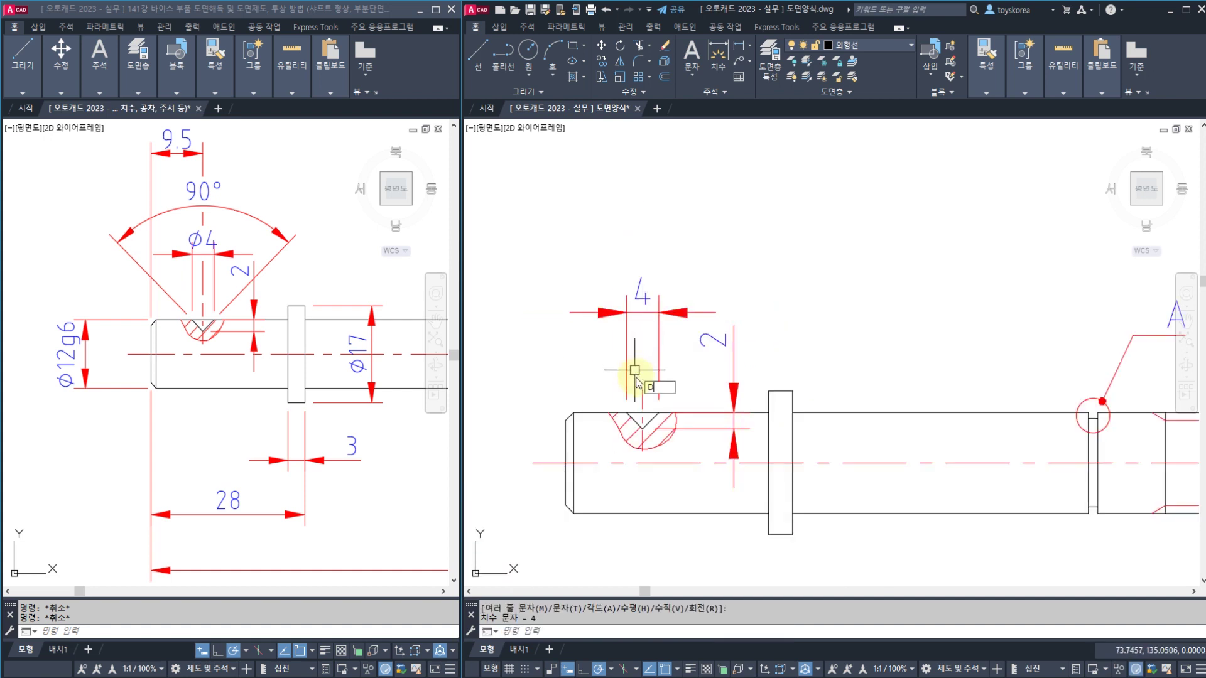
Add an angular dimension between the V-notch's two sloped sides, placing its arc above the opening-width dimension
type("DIMAN")
key("Return")
scroll(646, 408, "up", 2)
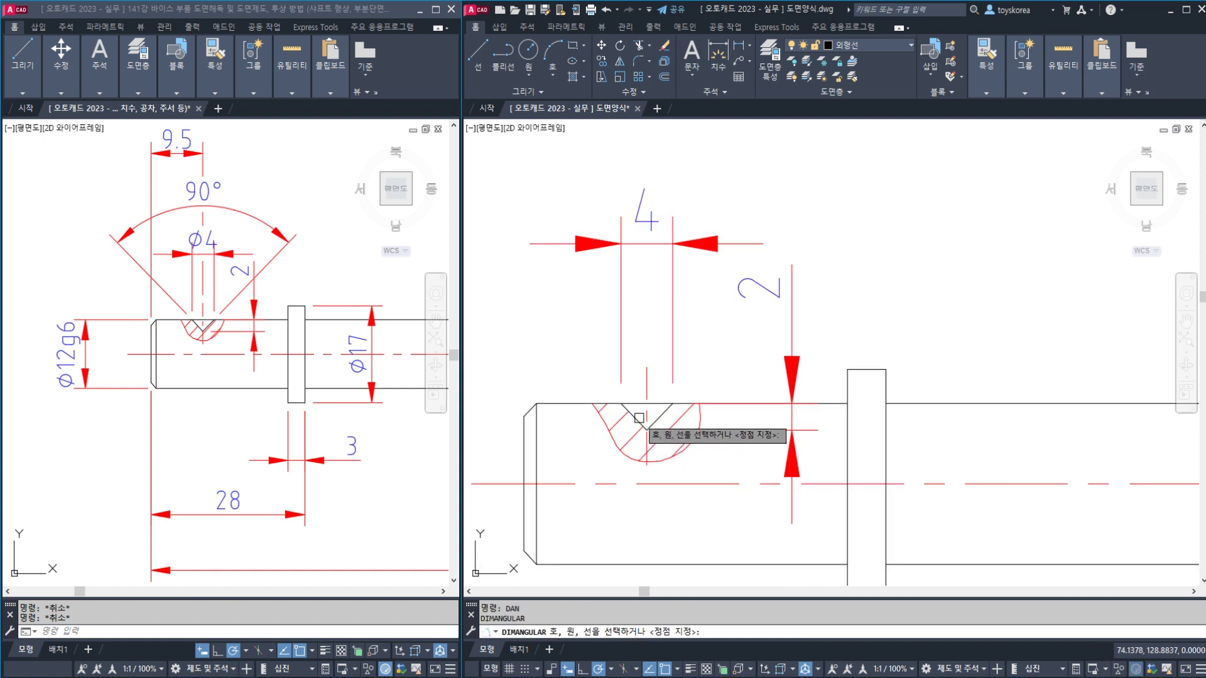
left_click(633, 416)
left_click(656, 418)
scroll(659, 410, "down", 2)
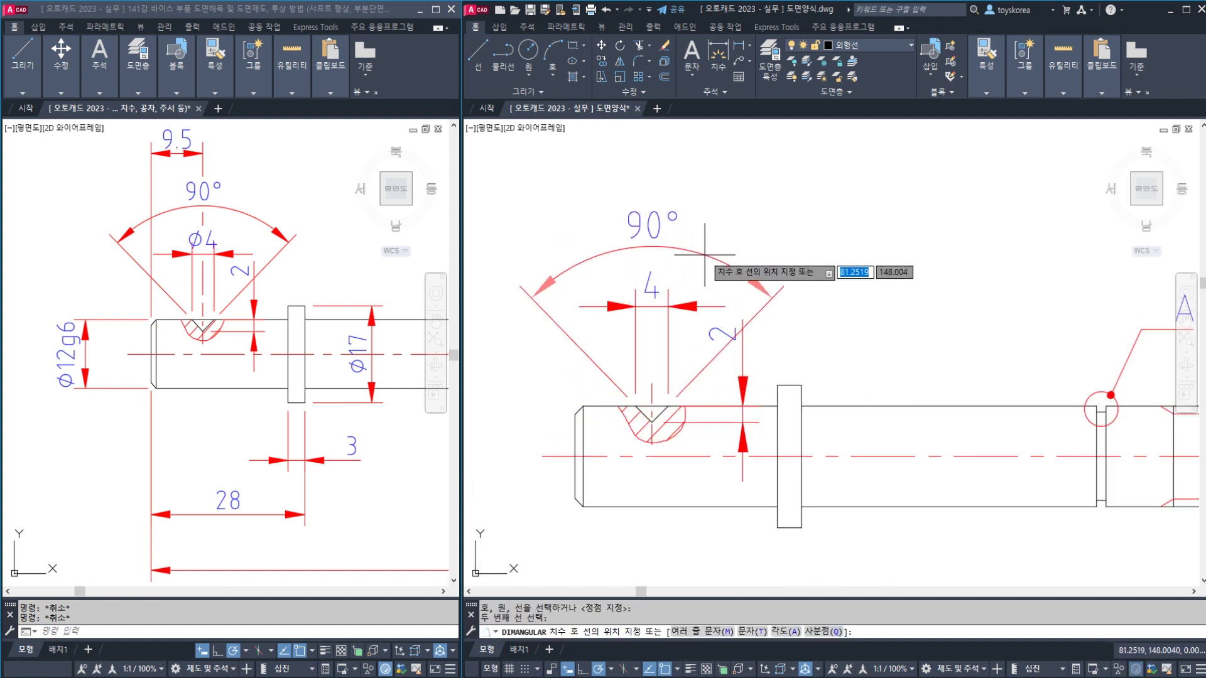
left_click(701, 255)
Dimension the horizontal distance from the shaft's left end to the V-notch tip, placing it above the angular dimension
type("D")
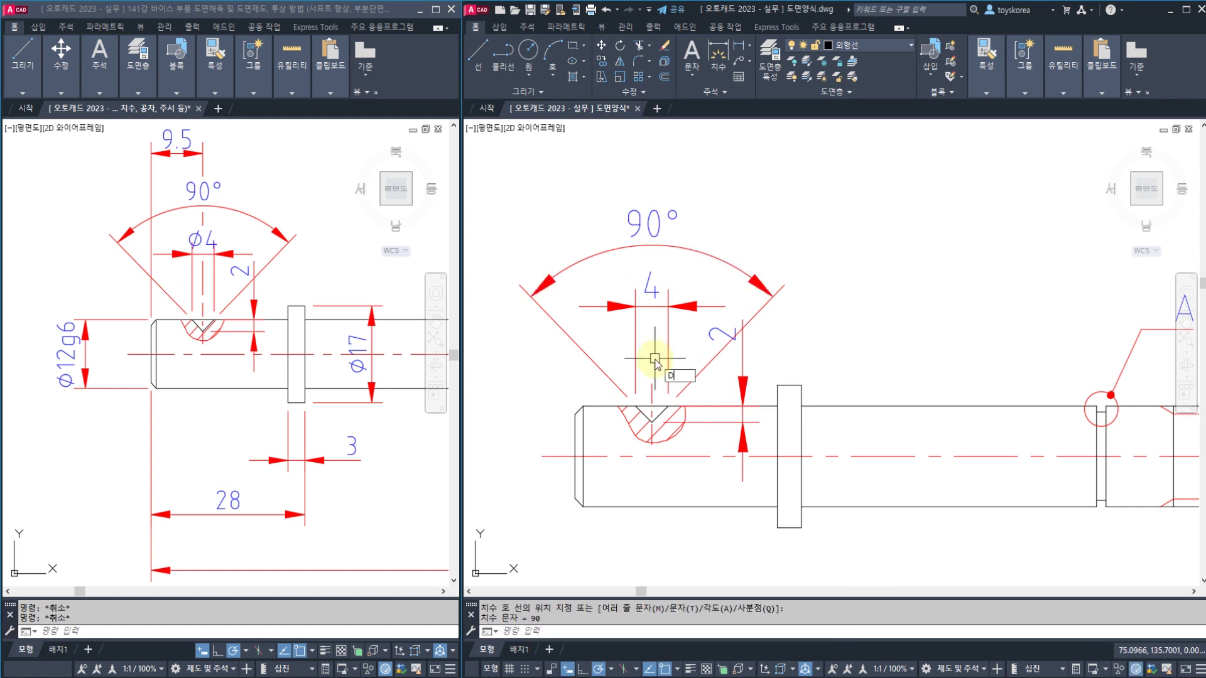
type("IMLI")
key("Return")
left_click(576, 413)
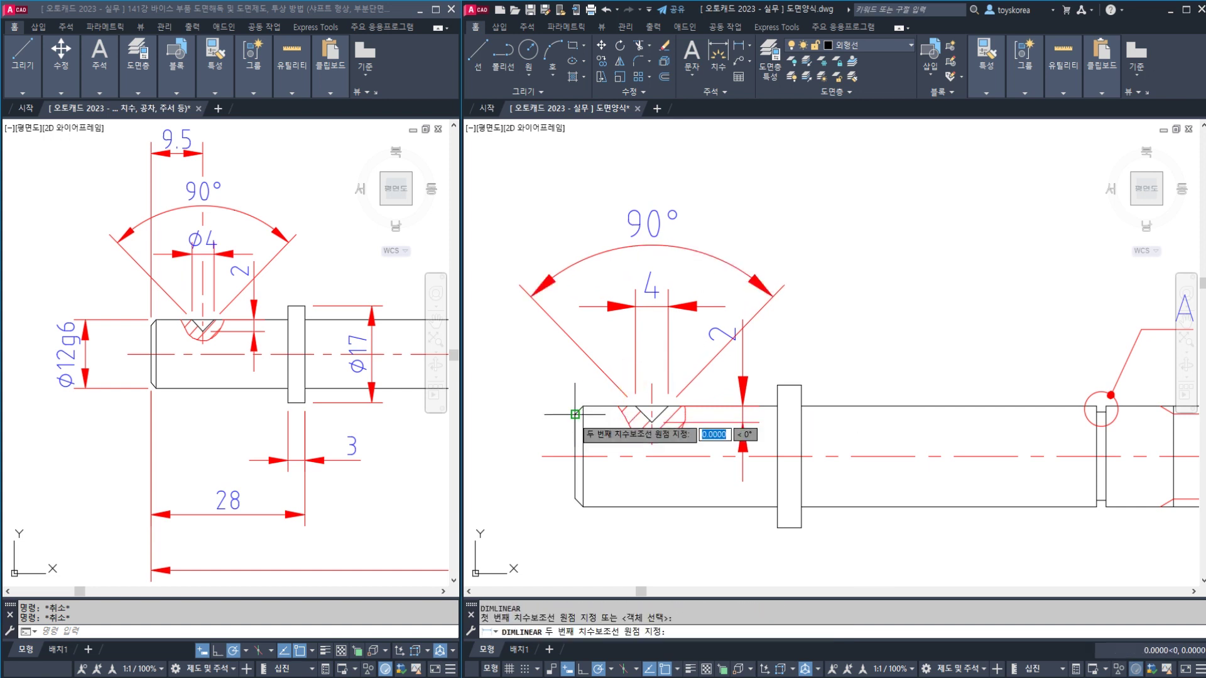
left_click(652, 421)
middle_click_drag(653, 377, 655, 506)
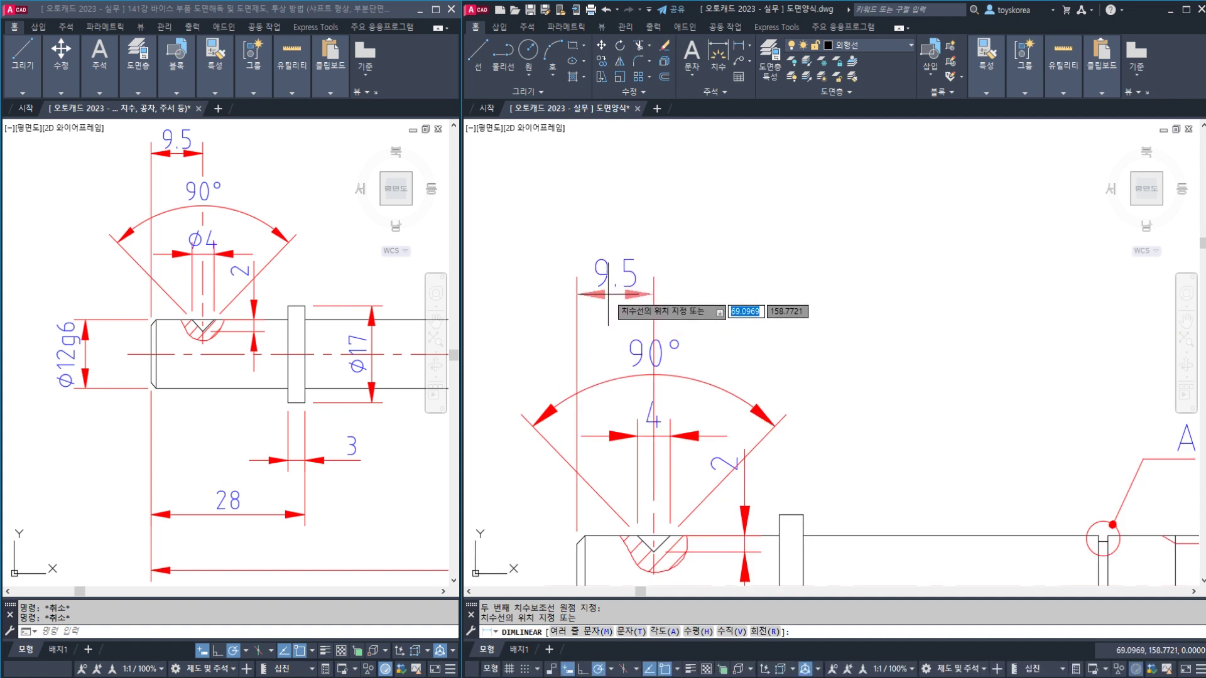
left_click(608, 295)
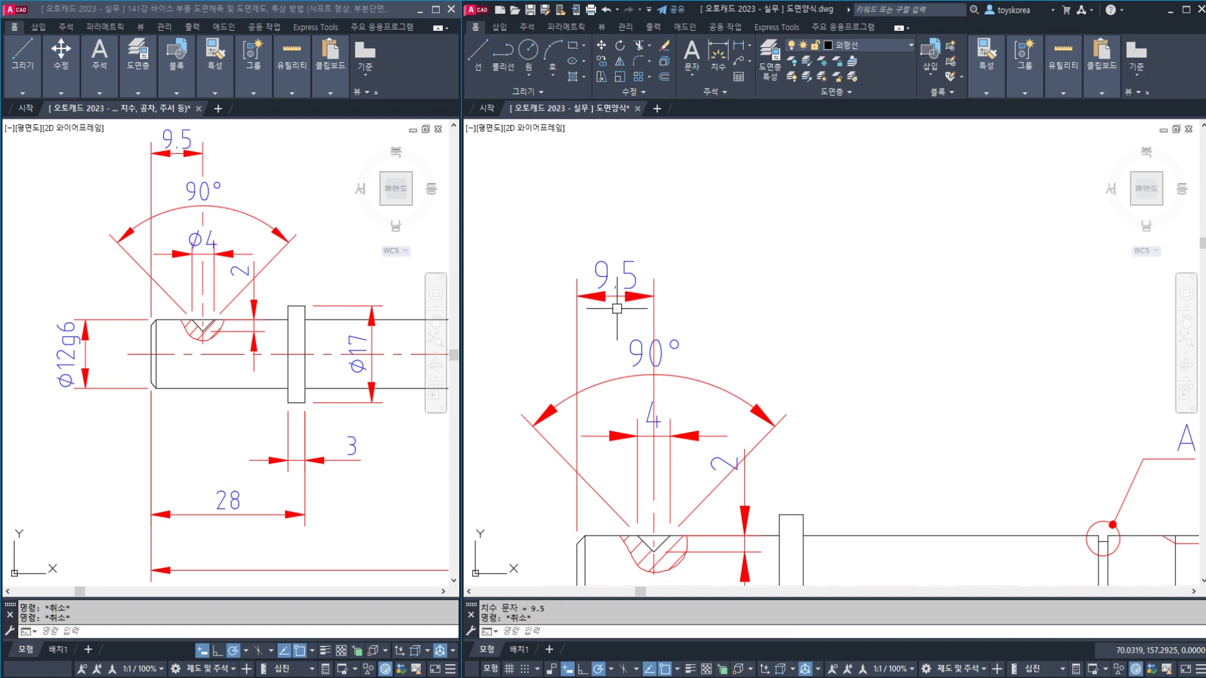
key("Escape")
Examine where the end-to-notch dimension's extension line crosses the 90° and 4 dimension texts
middle_click_drag(654, 421, 631, 377)
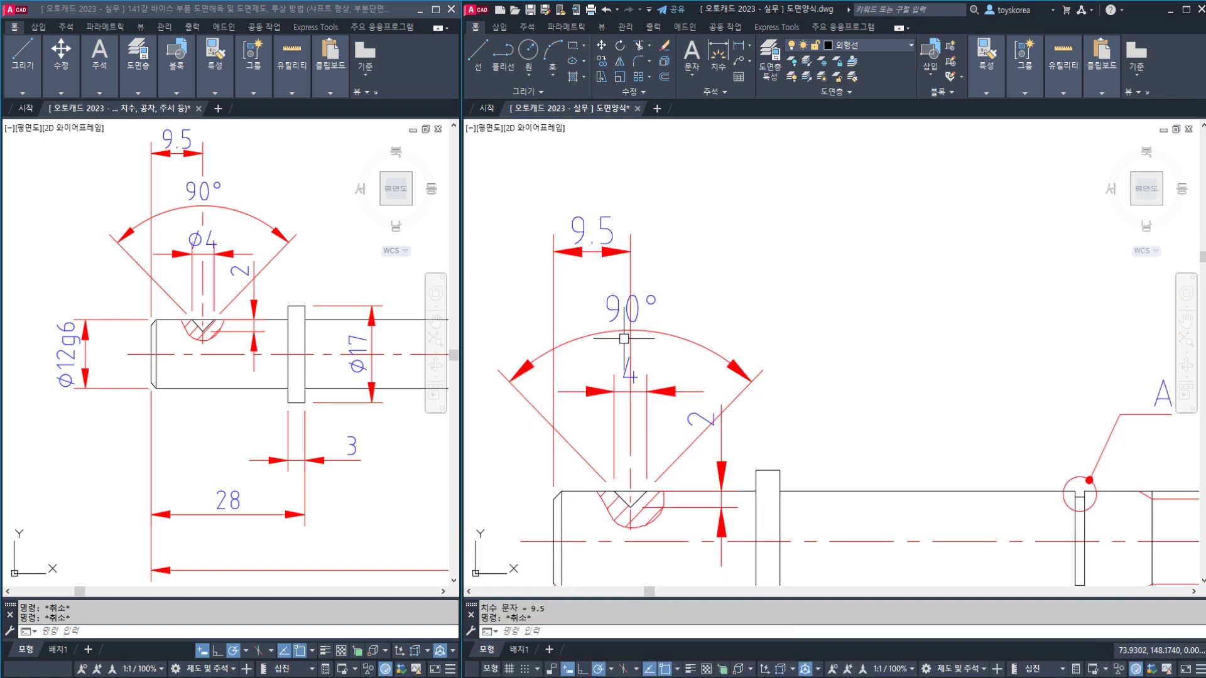
left_click(630, 260)
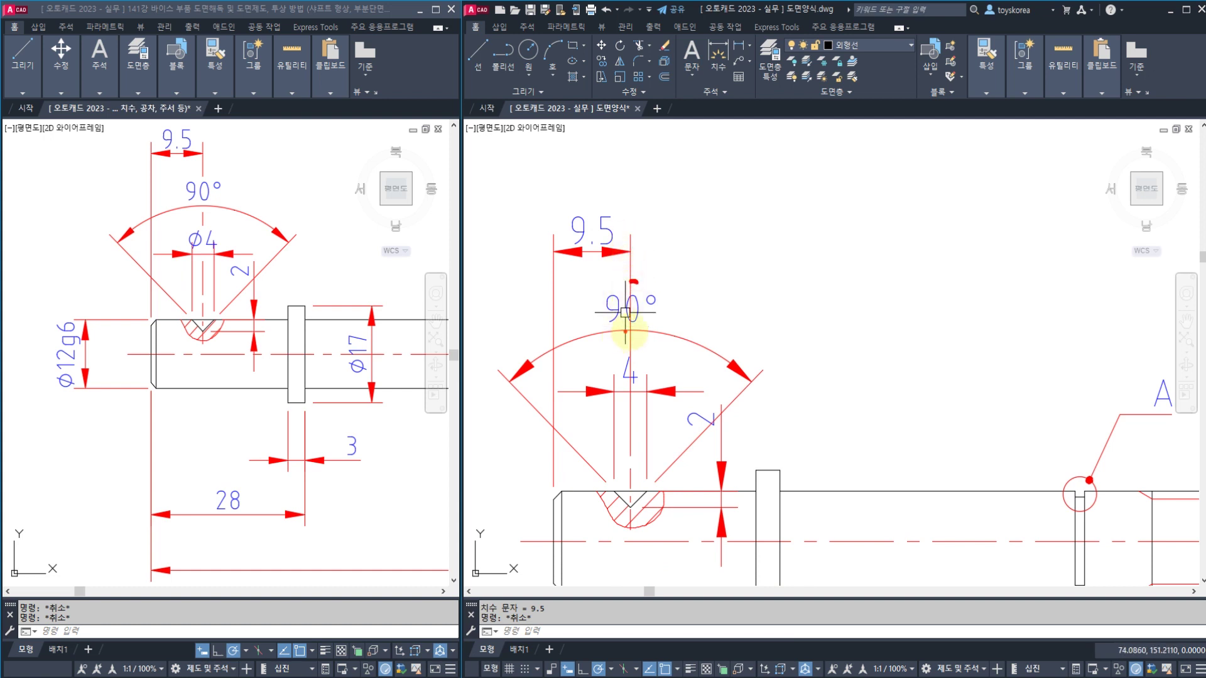
left_click_drag(632, 385, 650, 373)
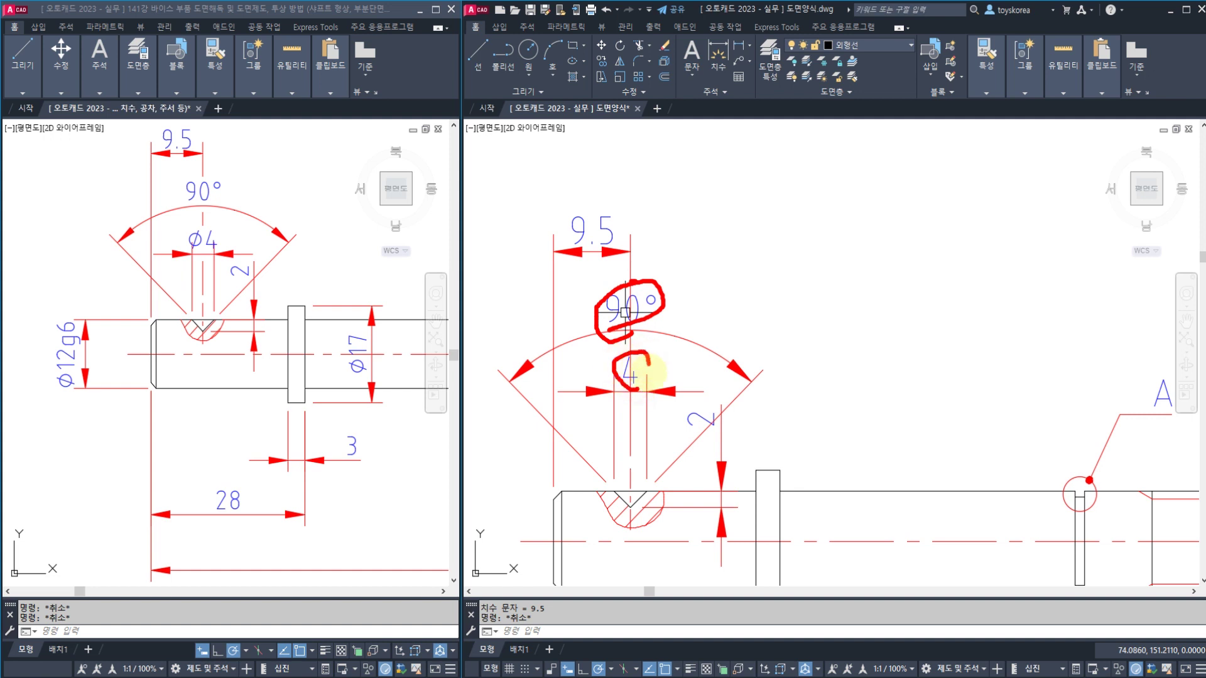
key("Escape")
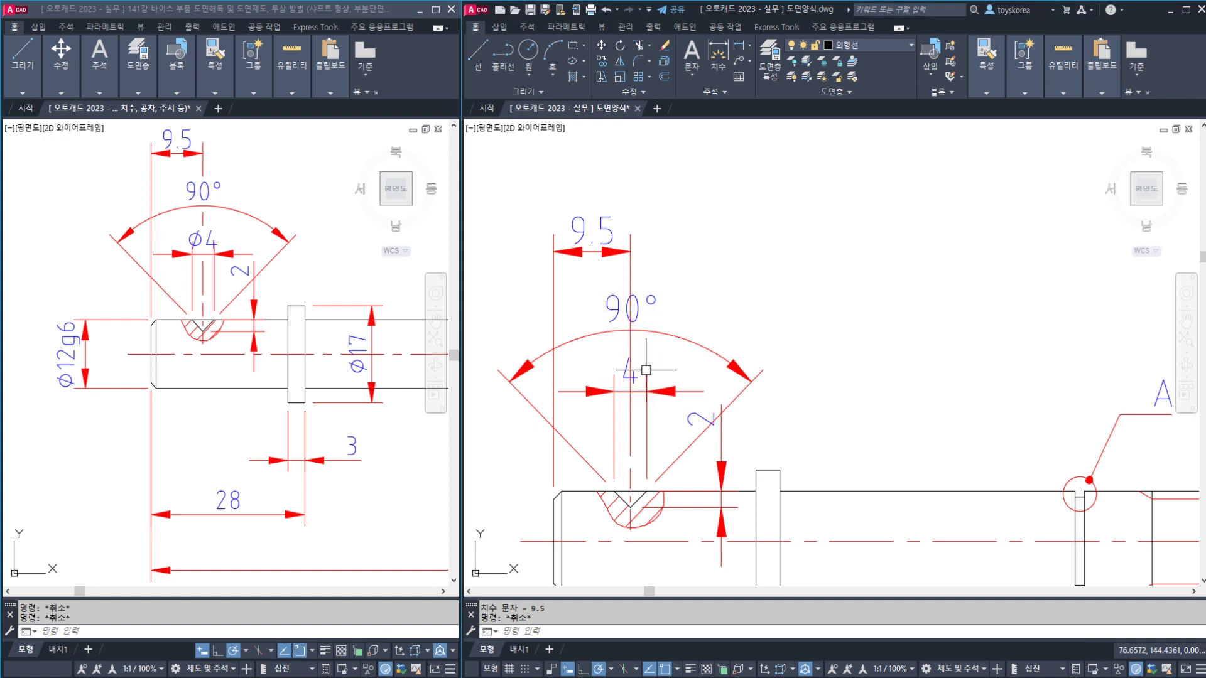
left_click(630, 343)
key("Escape")
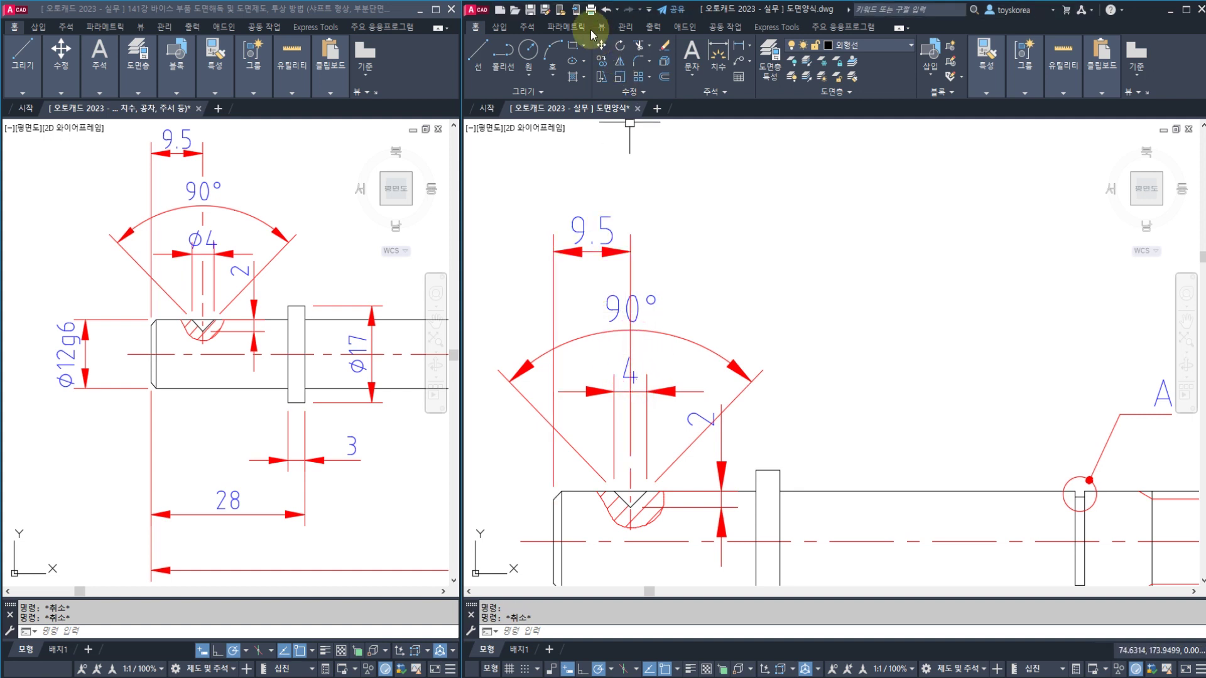
left_click(532, 27)
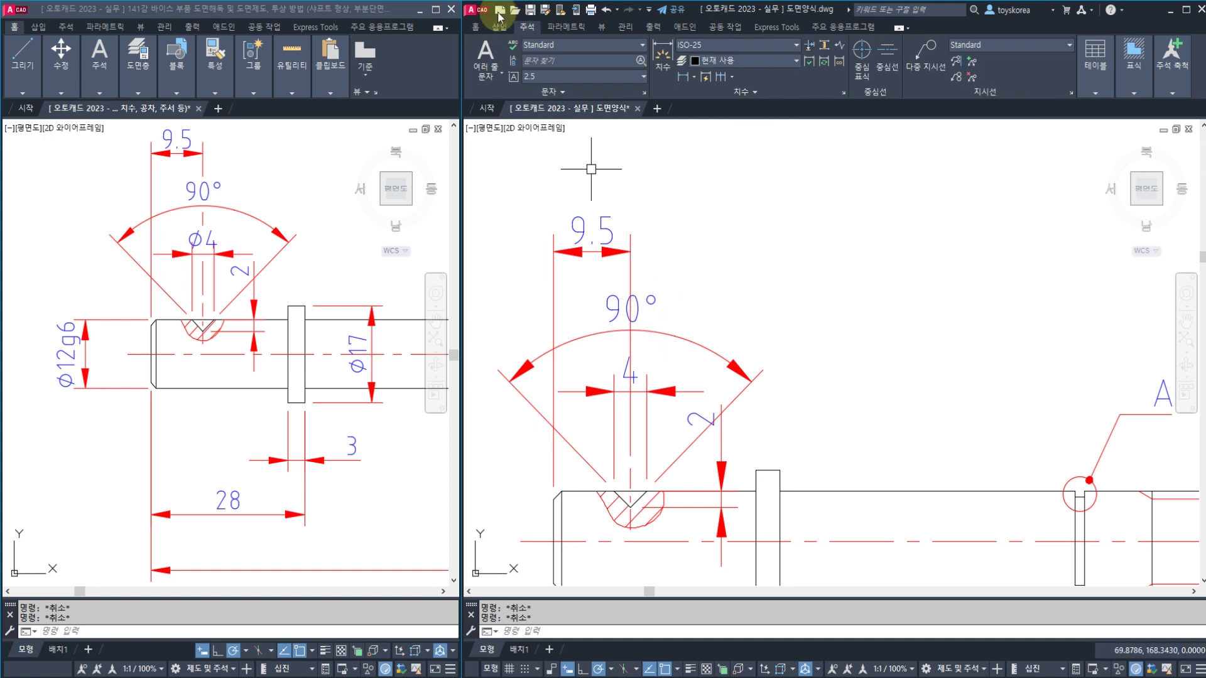
left_click(476, 26)
left_click(633, 264)
key("Escape")
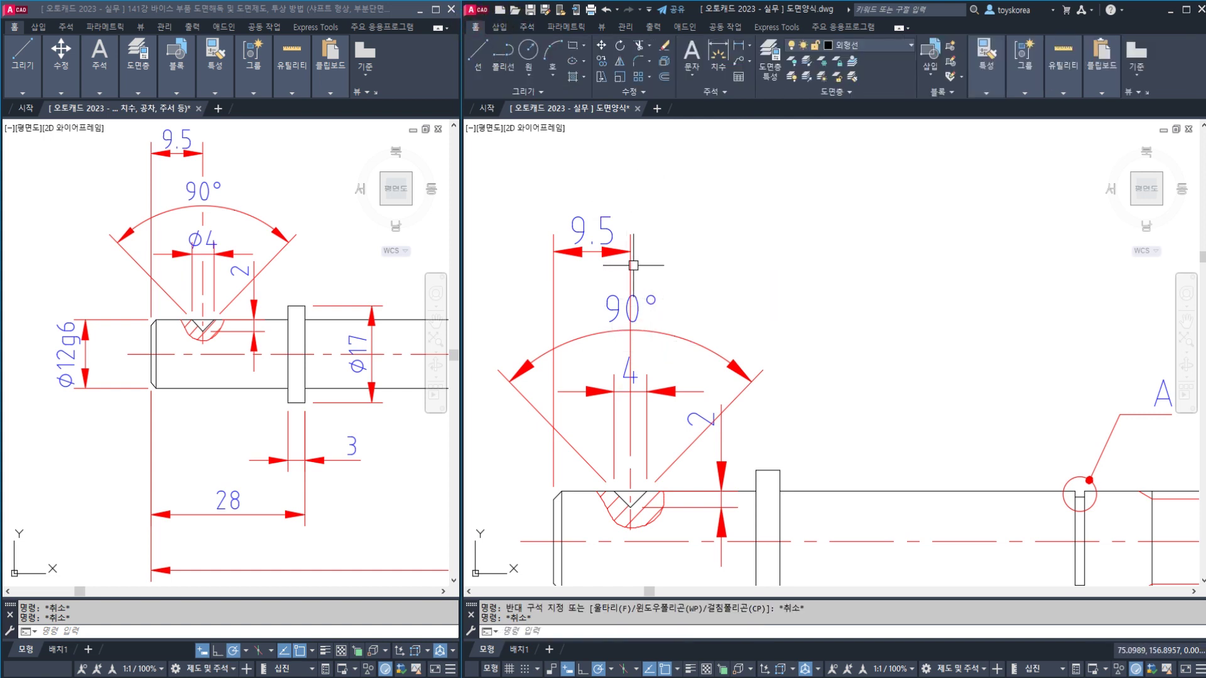
Explode the end-to-notch dimension and break its right extension line across the 90° text and its arc
left_click(633, 264)
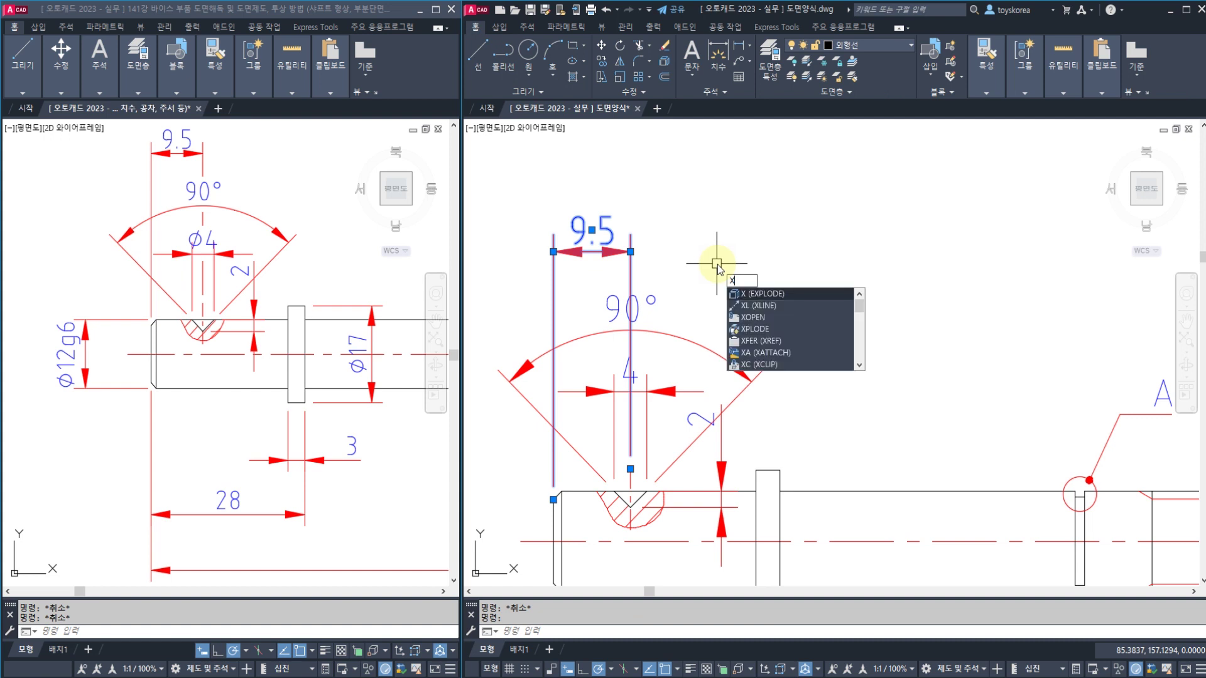
key("Return")
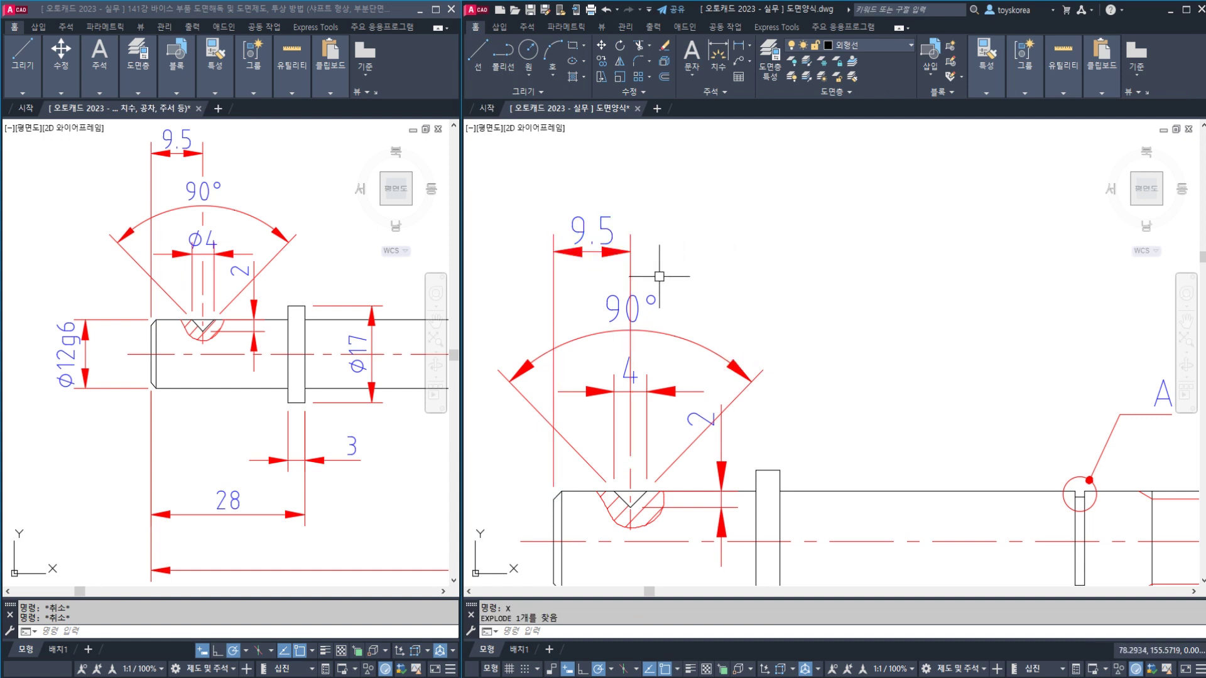
type("BR")
key("Return")
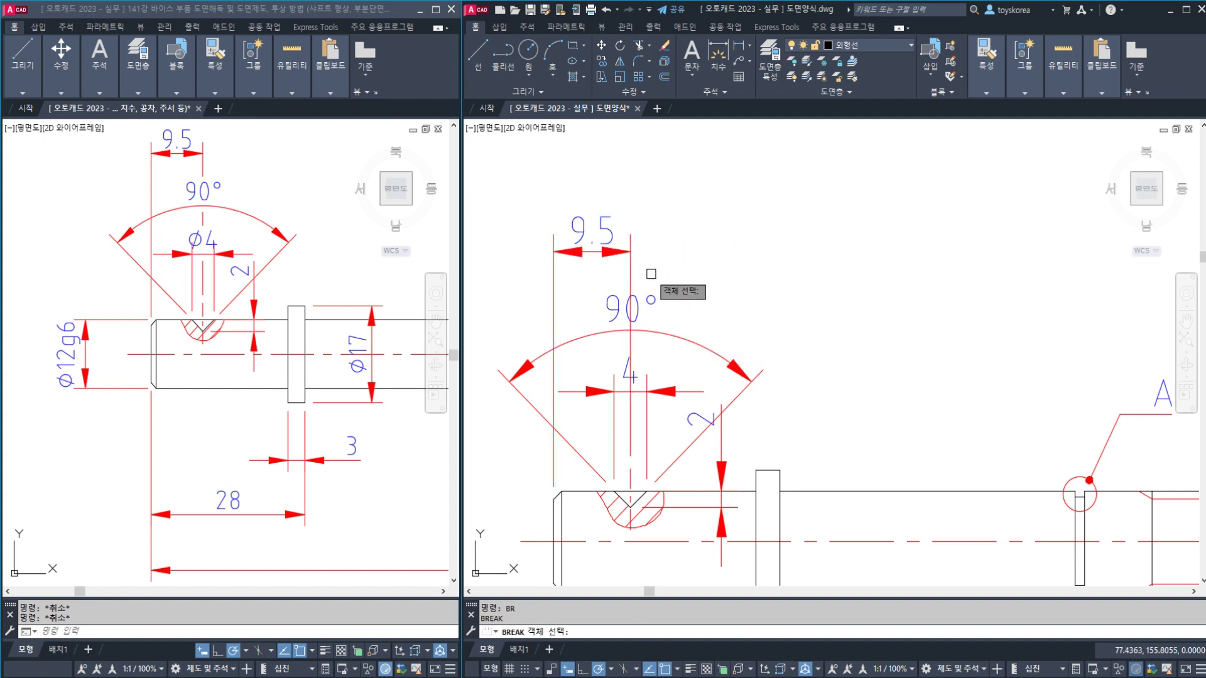
left_click(630, 281)
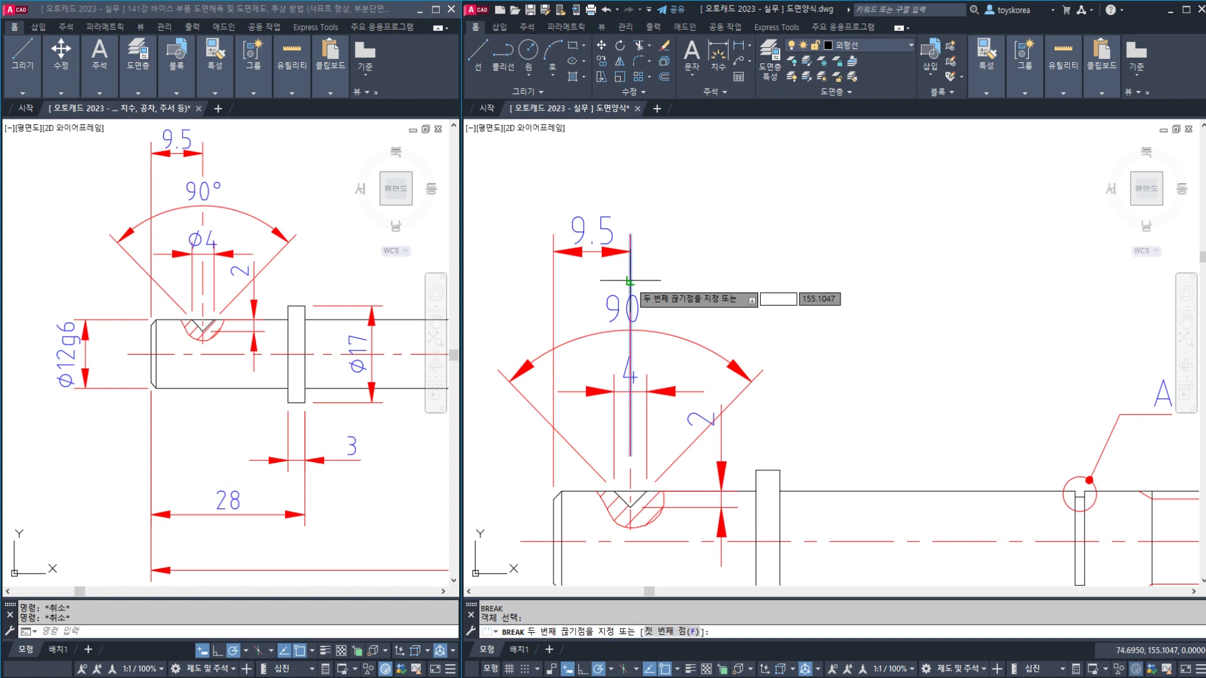
left_click(634, 333)
Break the remaining extension line across the opening-width text, from below the angle arc to the dimension line
scroll(633, 334, "up", 3)
key("Return")
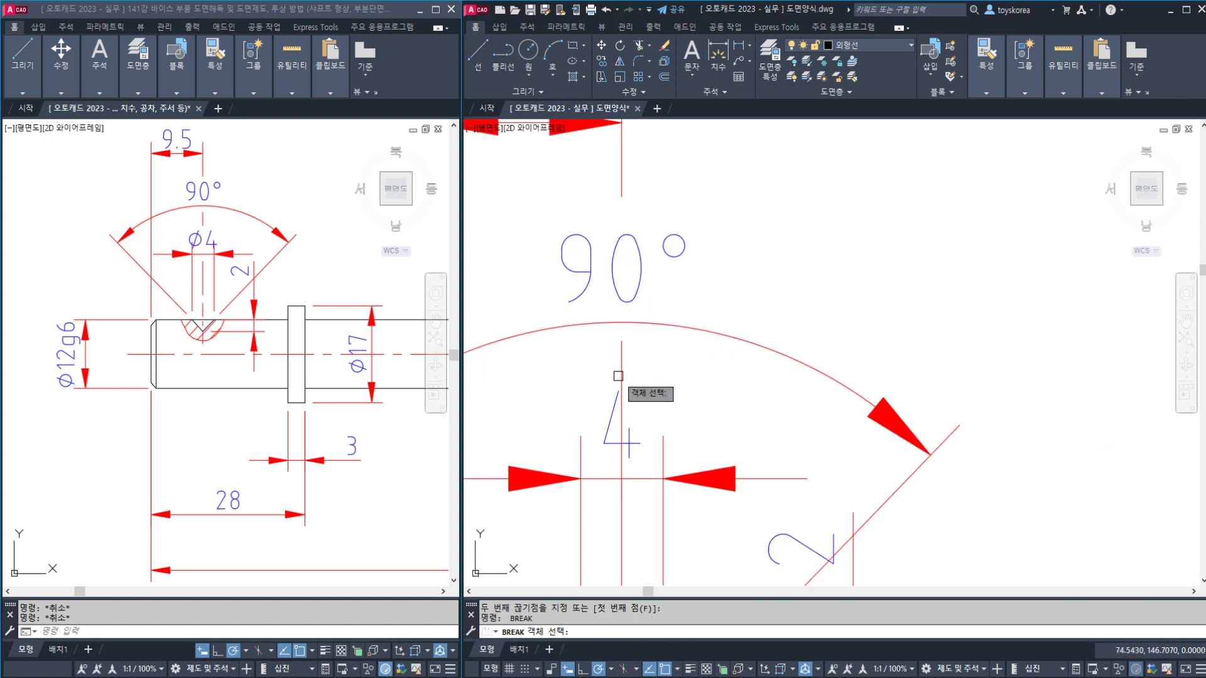
left_click(621, 372)
scroll(622, 372, "down", 3)
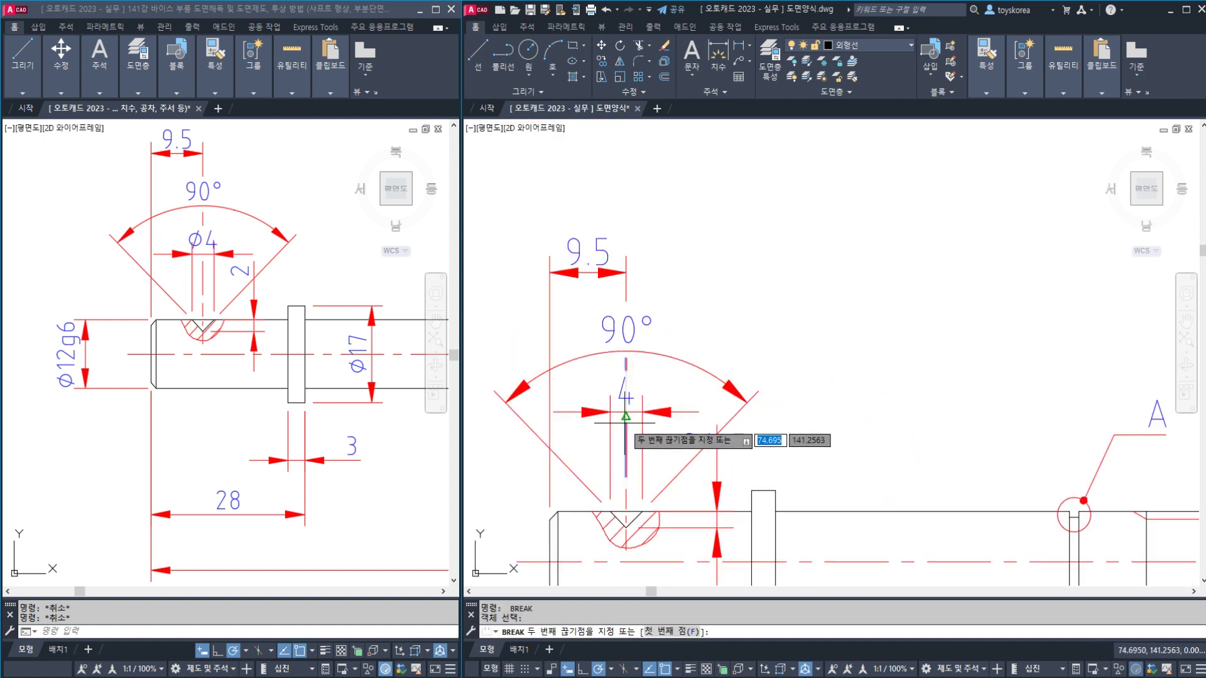
left_click(626, 415)
key("Escape")
Refine the extension line's gap around the opening-width dimension with another Break
middle_click_drag(684, 295, 701, 271)
scroll(643, 396, "up", 2)
type("br")
key("Return")
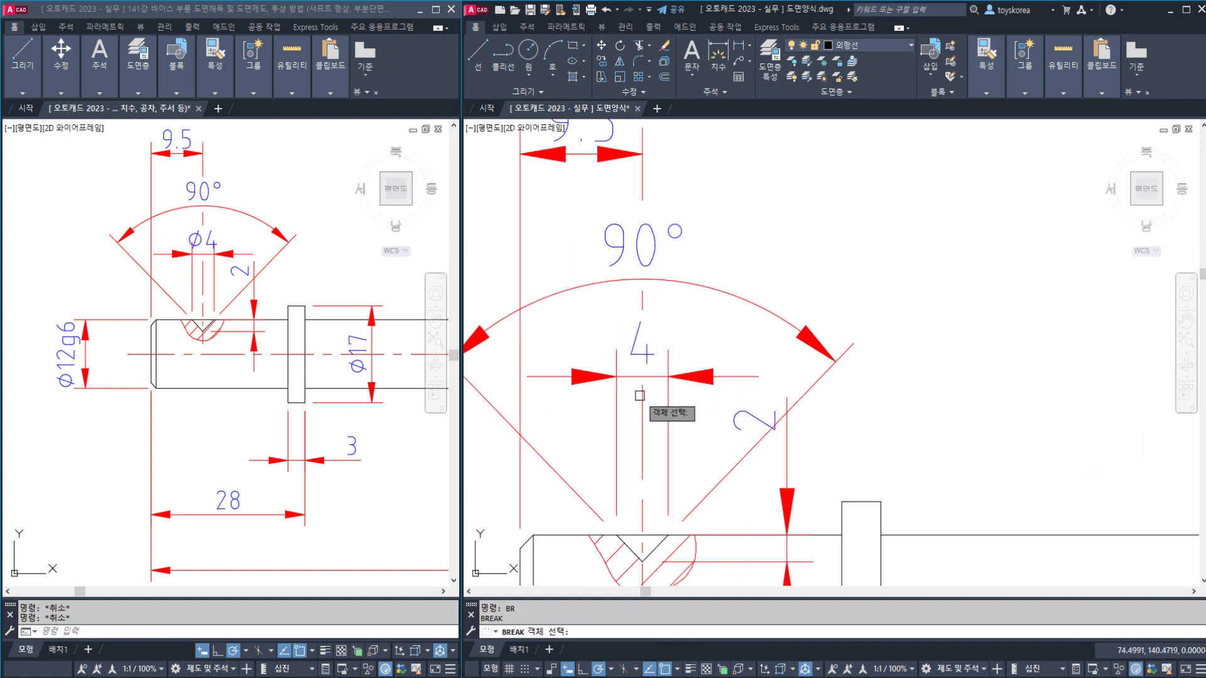
left_click(667, 353)
key("Escape")
scroll(682, 329, "down", 2)
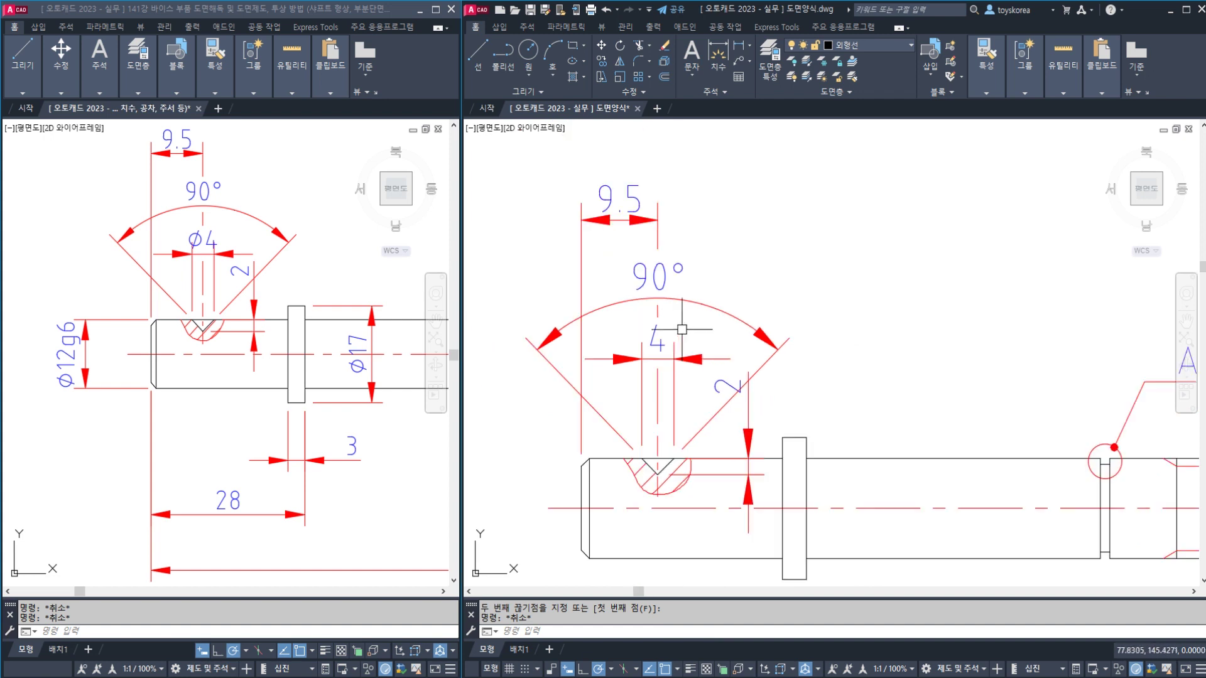
middle_click_drag(642, 354, 634, 354)
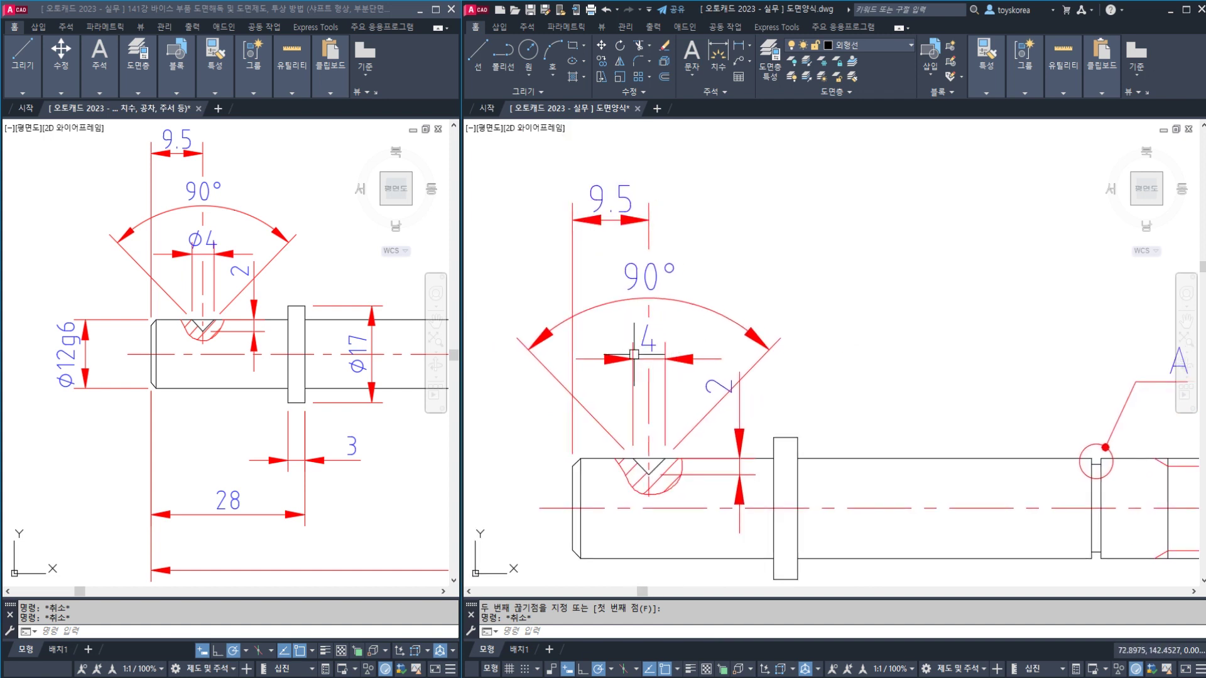
left_click(650, 347)
key("Escape")
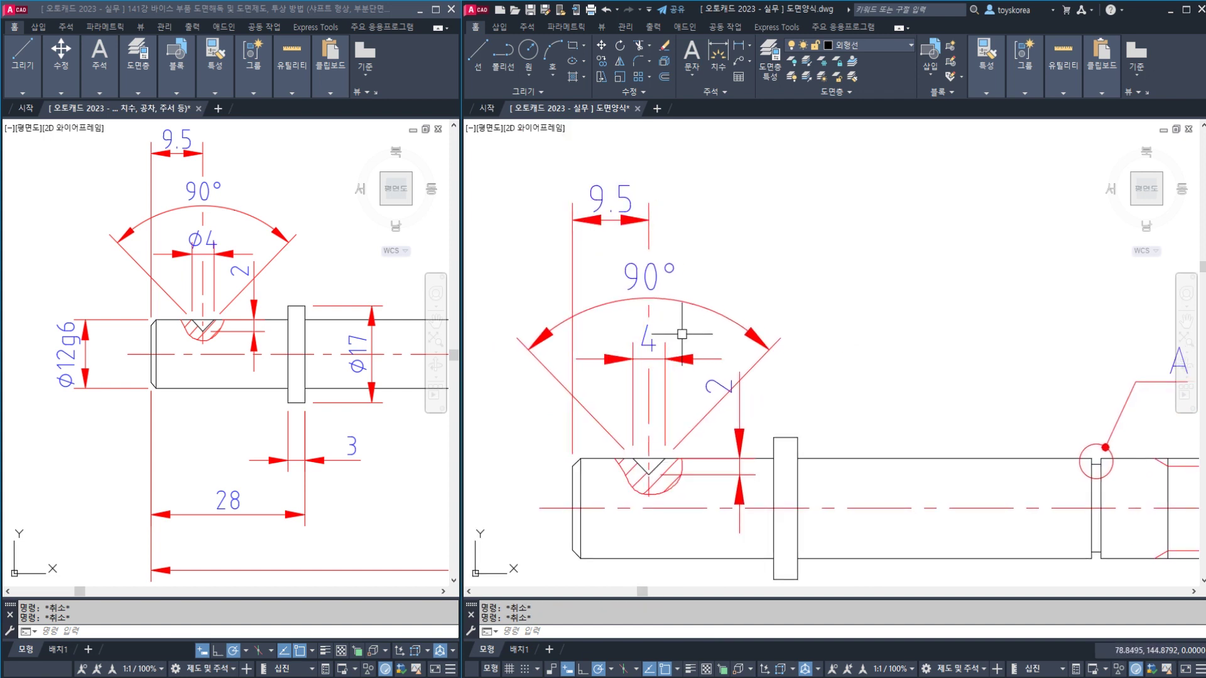
Add a vertical linear dimension for the shaft's diameter between the chamfer corners at its left end, placed outside the shaft
scroll(682, 334, "down", 2)
middle_click_drag(675, 377, 687, 329)
scroll(686, 328, "up", 2)
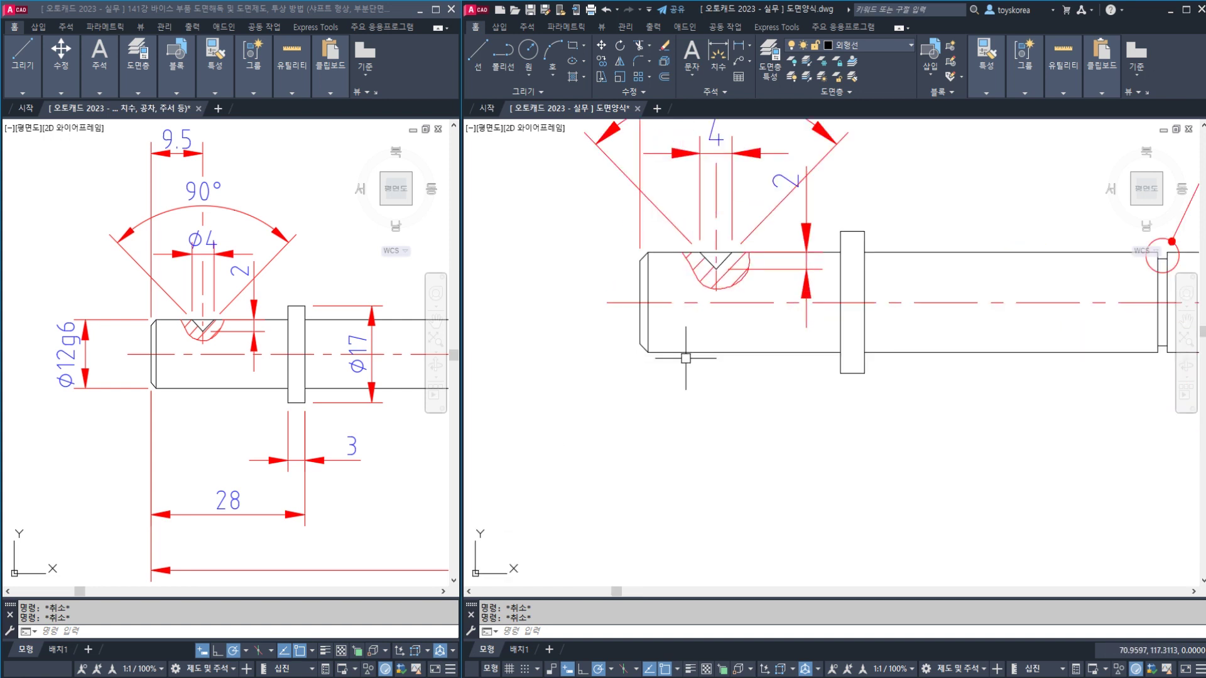
type("DIM")
type("LI")
key("Return")
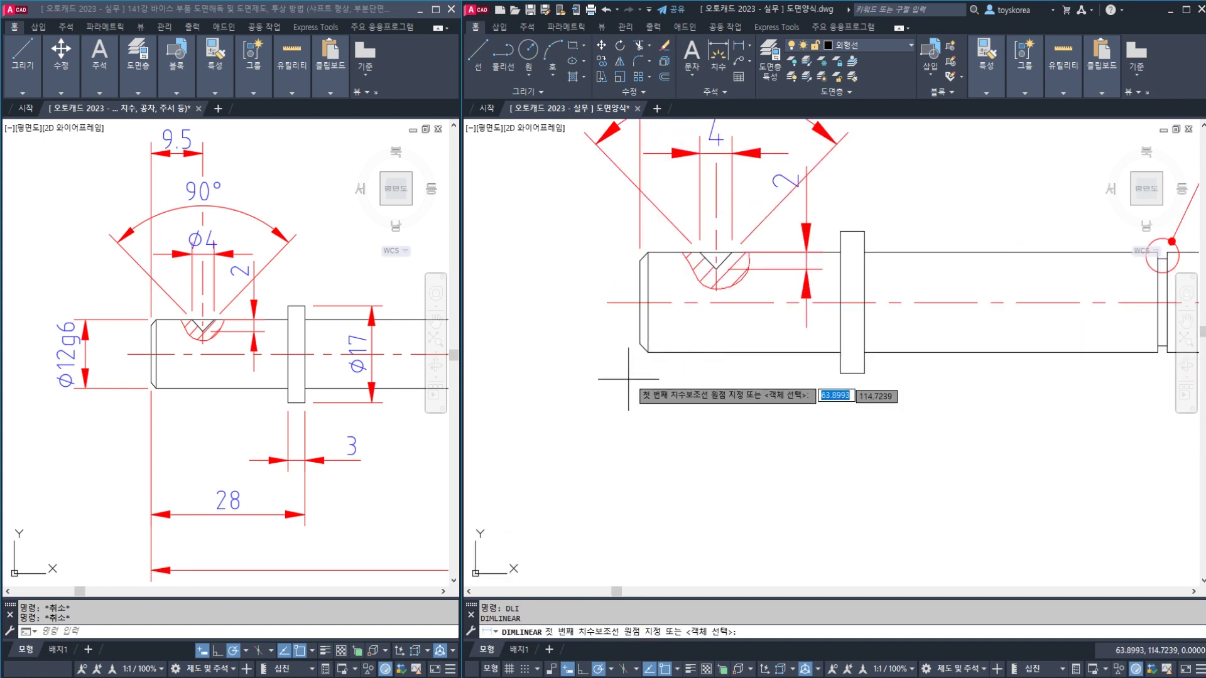
left_click(648, 351)
left_click(647, 253)
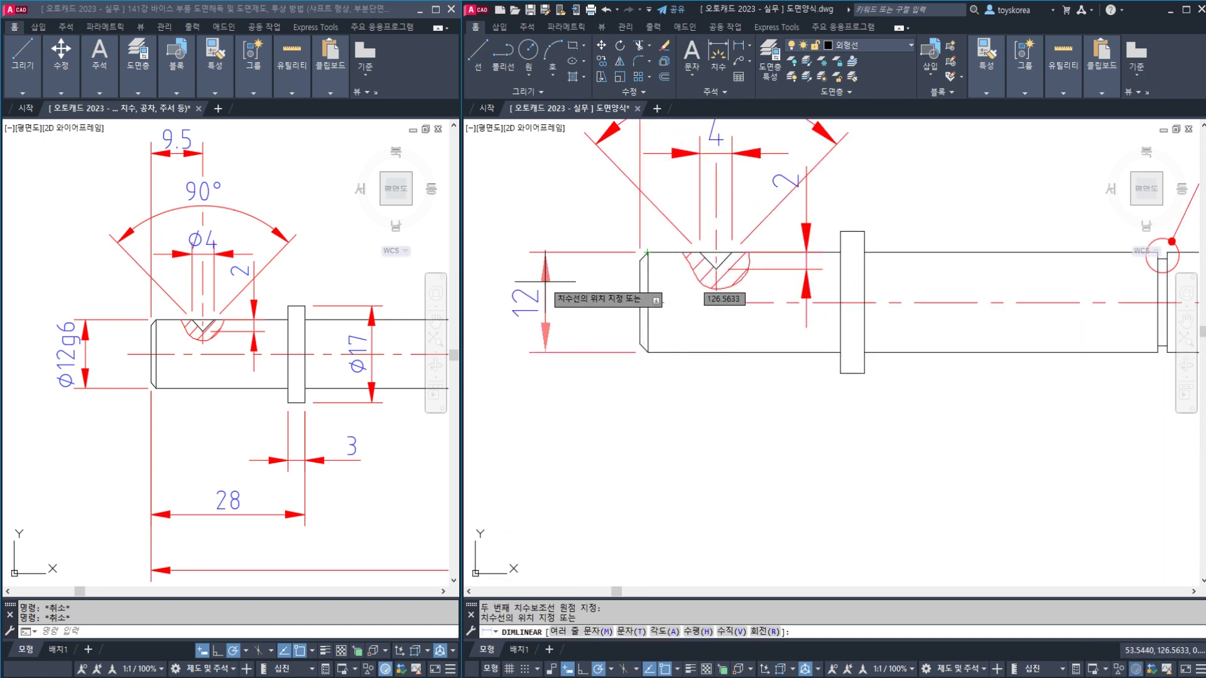
left_click(539, 284)
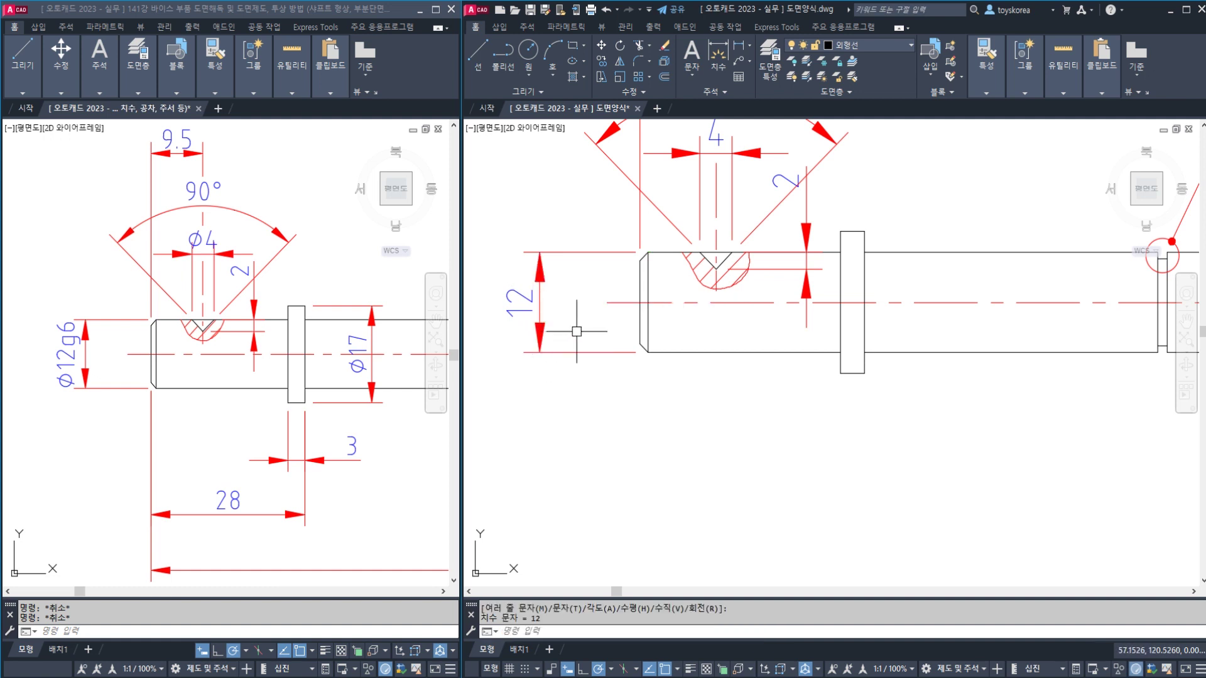
Dimension the collar's outer diameter with a vertical linear dimension placed to the right of the collar
scroll(576, 331, "down", 2)
middle_click_drag(681, 390, 633, 338)
type("DLI")
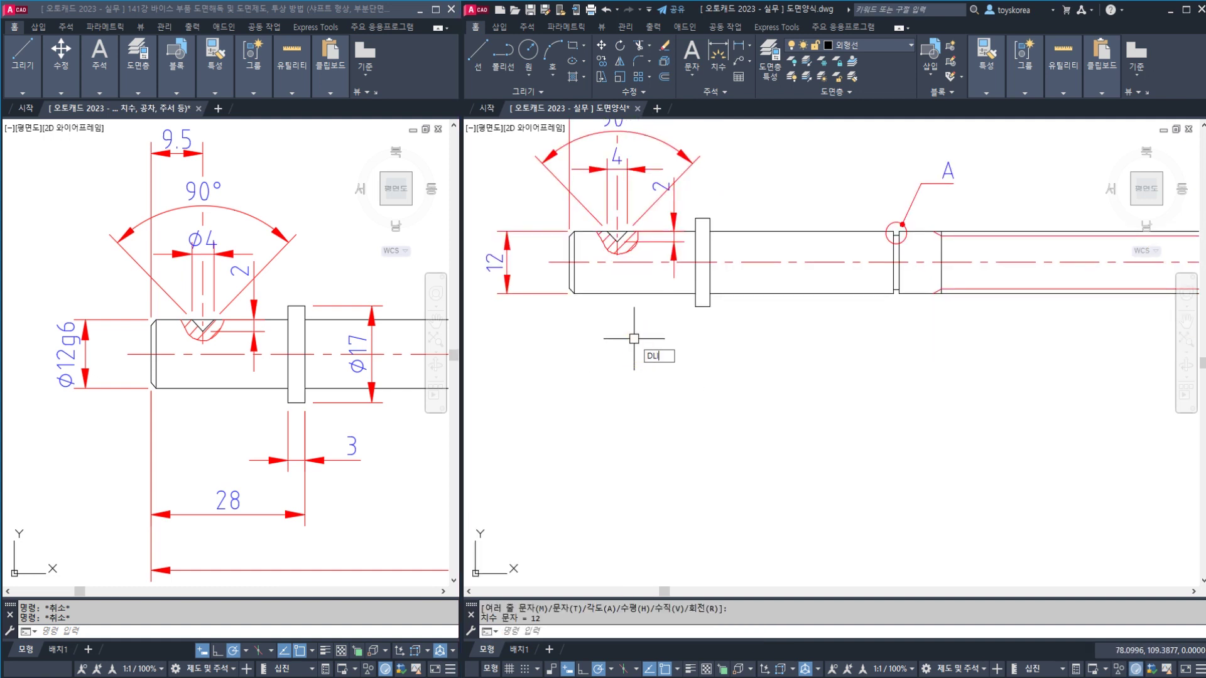
key("Return")
left_click(709, 306)
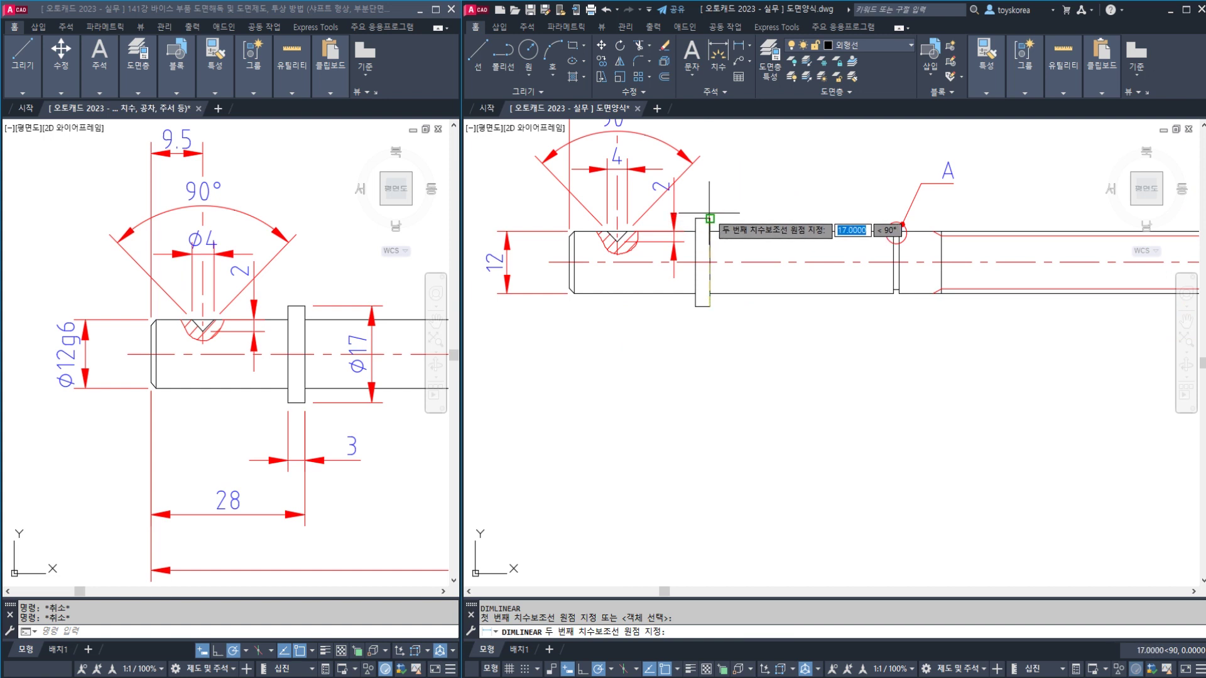
left_click(710, 219)
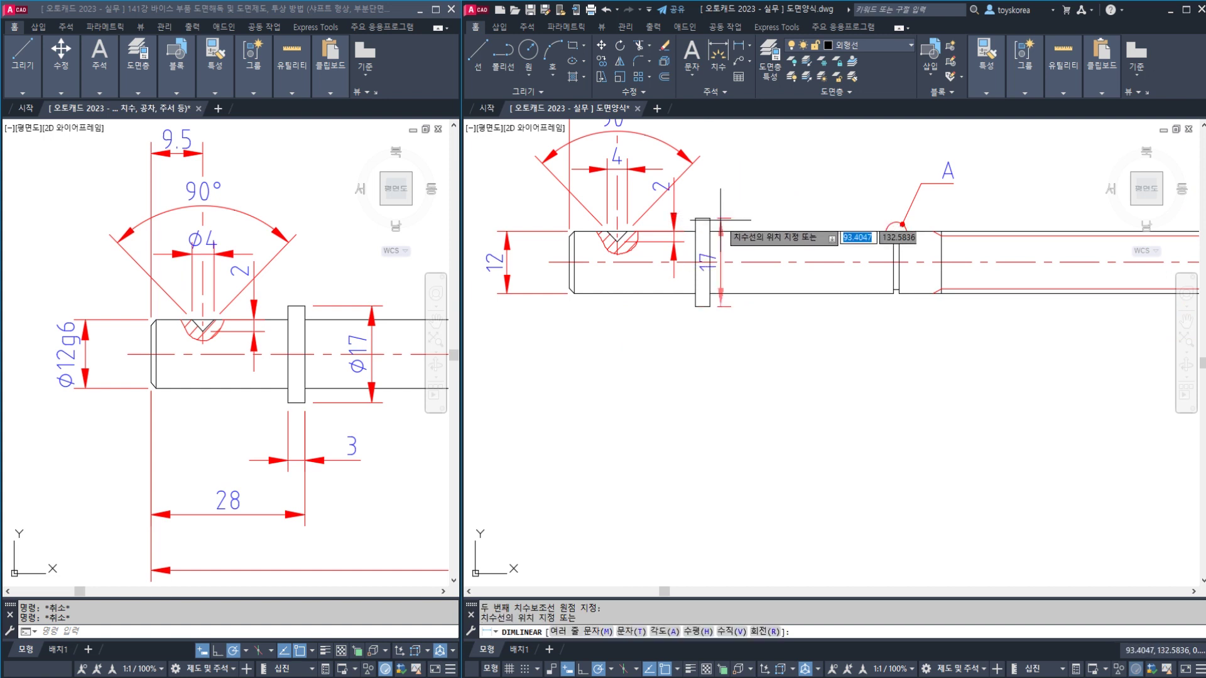
left_click(773, 221)
Dimension the collar's width with a horizontal linear dimension placed below the collar
key("Return")
left_click(710, 306)
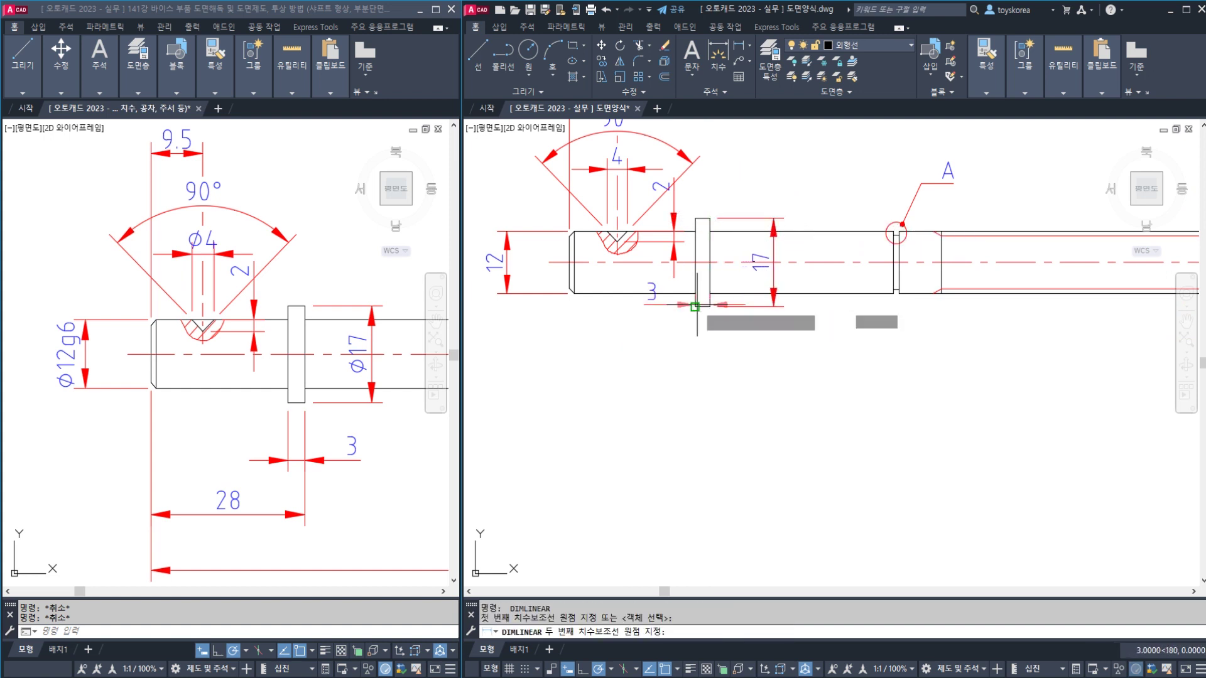
left_click(695, 307)
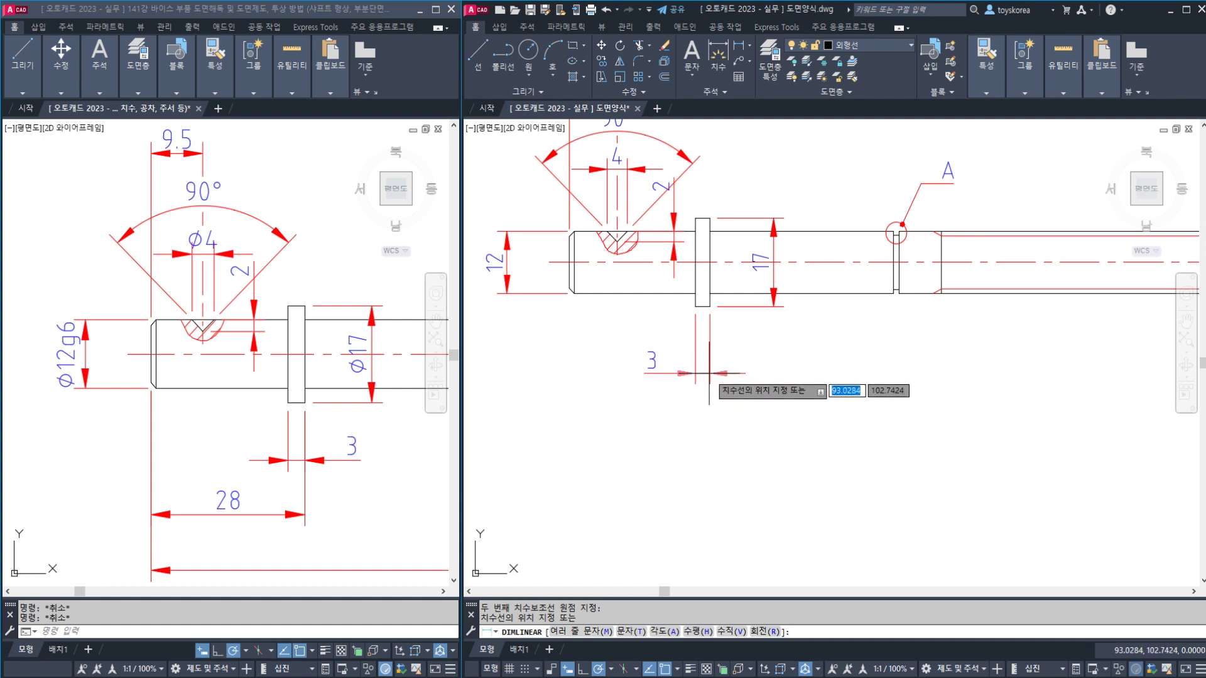
left_click(709, 373)
Dimension the length from the shaft's left end to the collar's right face, placed below the collar-width dimension
key("Return")
left_click(570, 289)
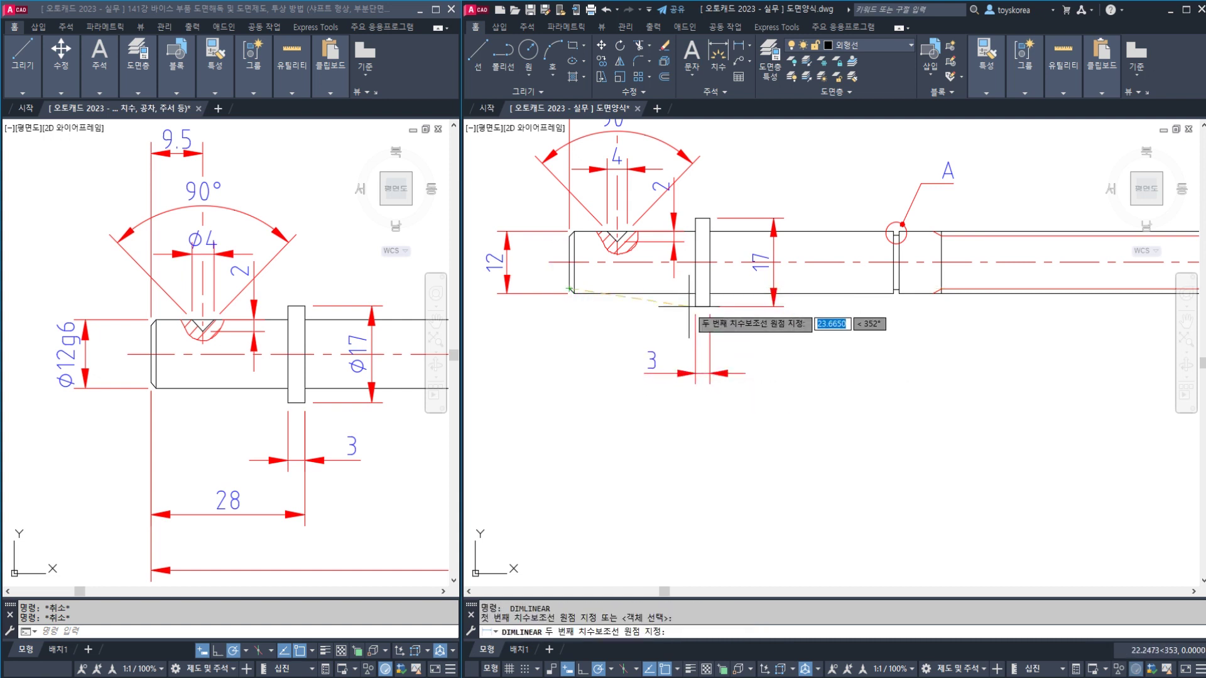
left_click(710, 306)
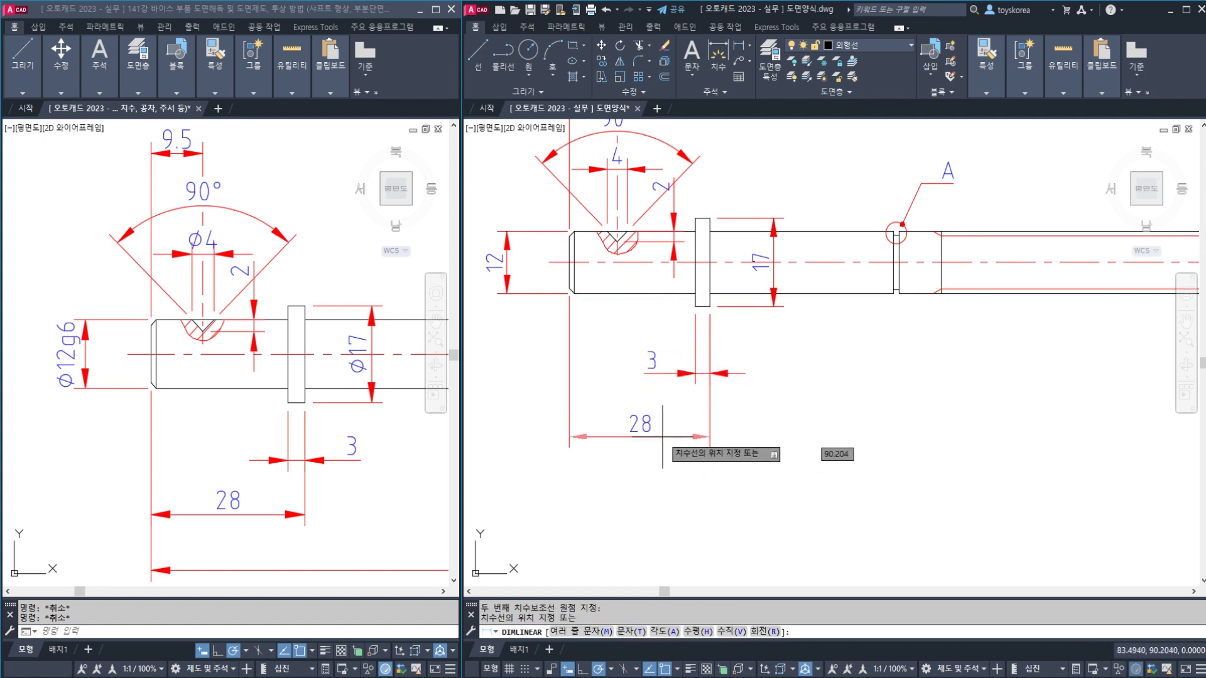
left_click(664, 425)
key("Escape")
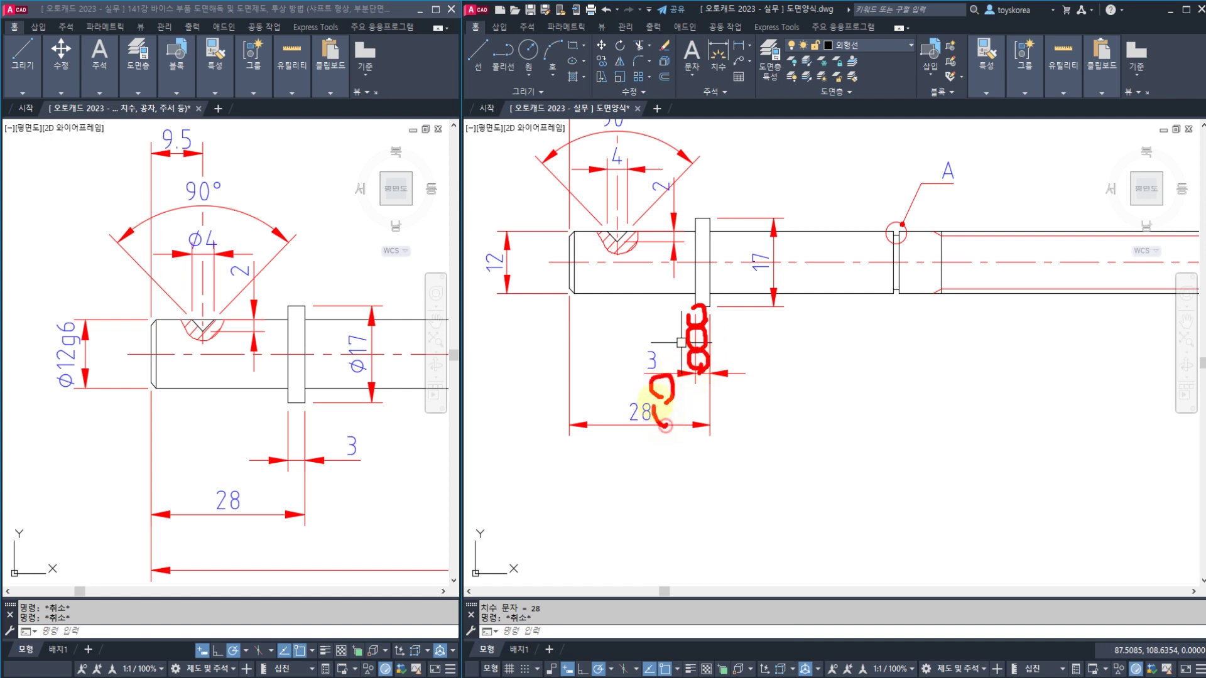
left_click_drag(662, 365, 667, 370)
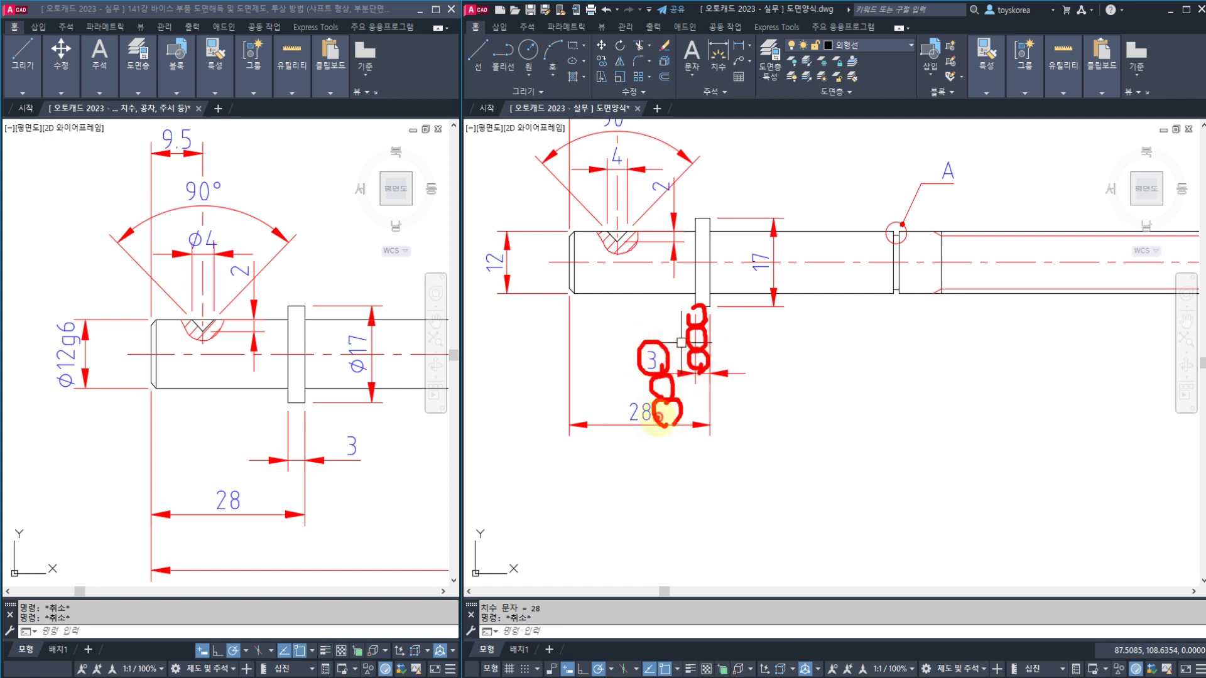
mouse_move(658, 415)
left_mouse_down()
mouse_move(646, 397)
mouse_move(655, 407)
left_mouse_up()
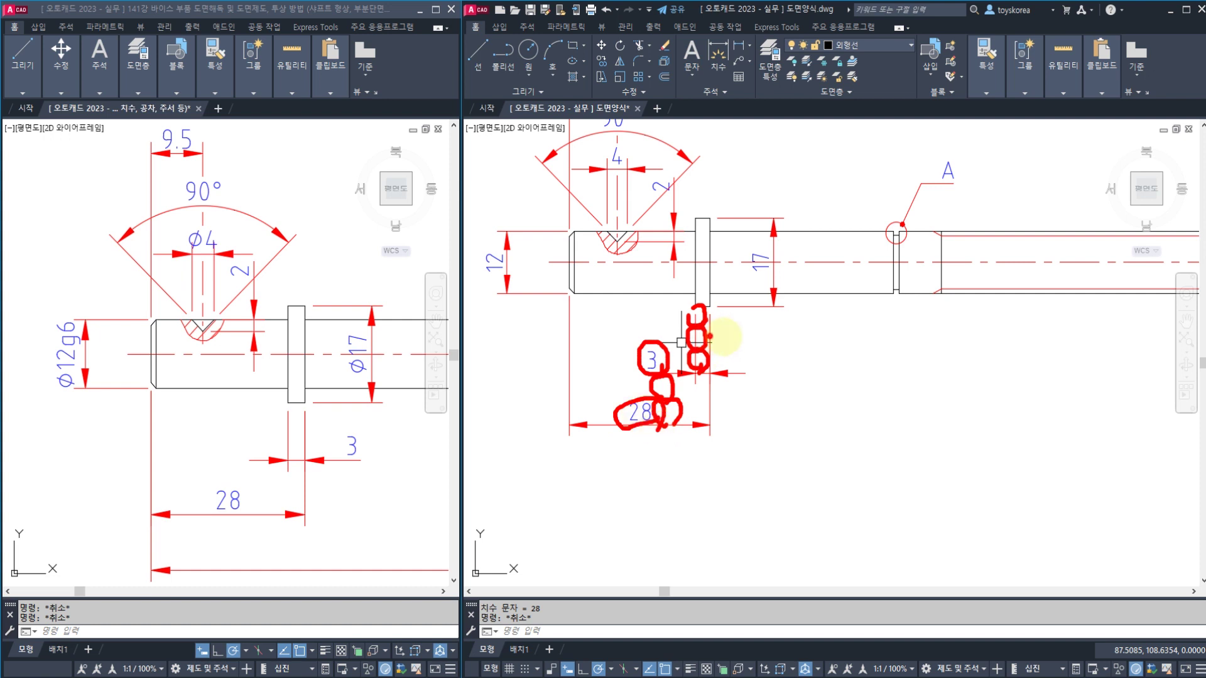
mouse_move(710, 336)
left_mouse_down()
mouse_move(837, 331)
mouse_move(911, 344)
mouse_move(921, 320)
left_mouse_up()
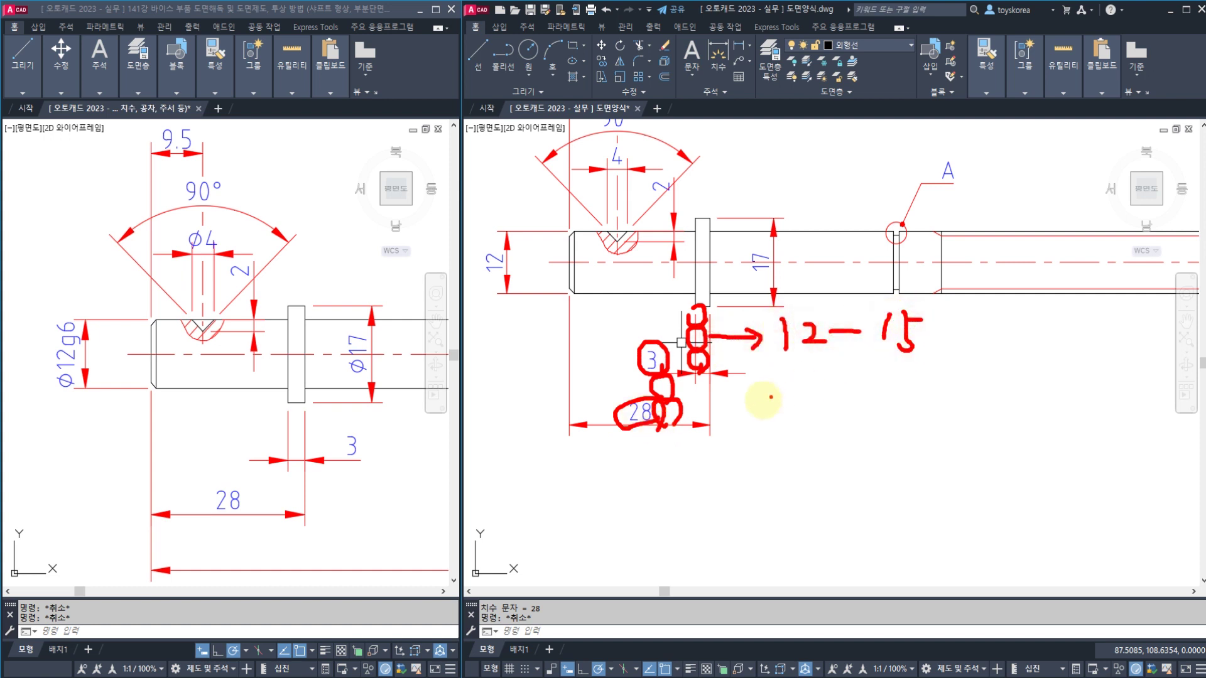
mouse_move(711, 405)
left_mouse_down()
mouse_move(772, 404)
mouse_move(750, 415)
left_mouse_up()
left_click(827, 400)
left_click(826, 410)
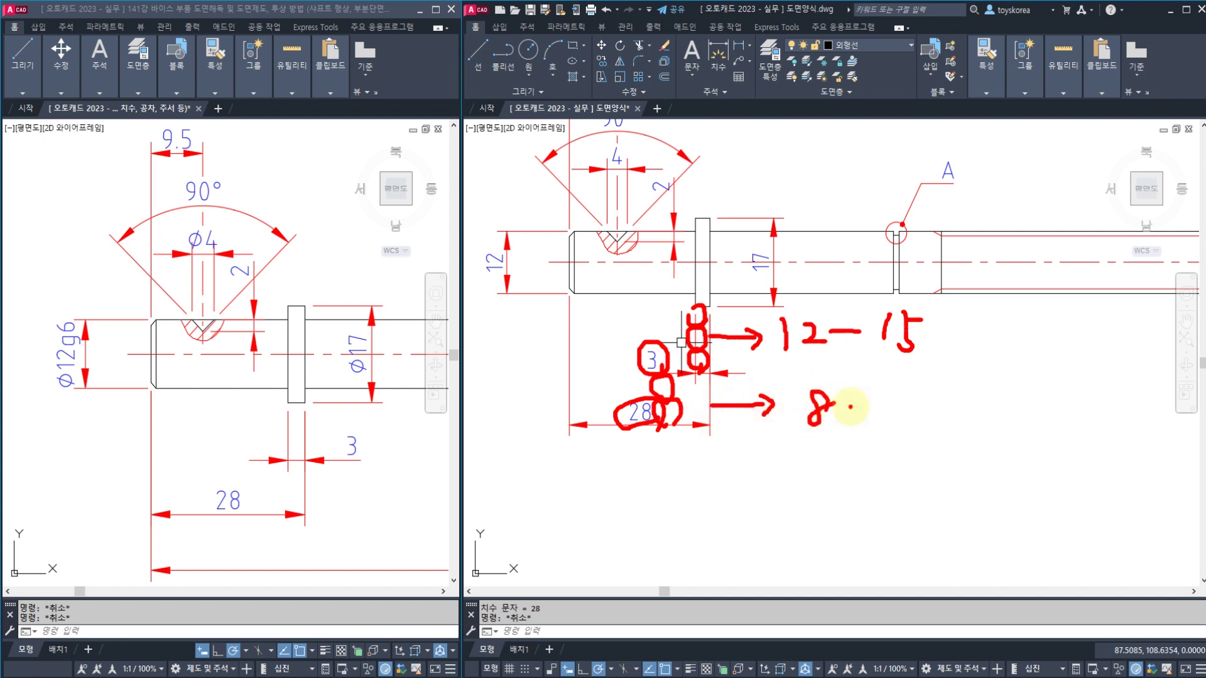
mouse_move(850, 407)
left_mouse_down()
mouse_move(902, 400)
mouse_move(951, 420)
left_mouse_up()
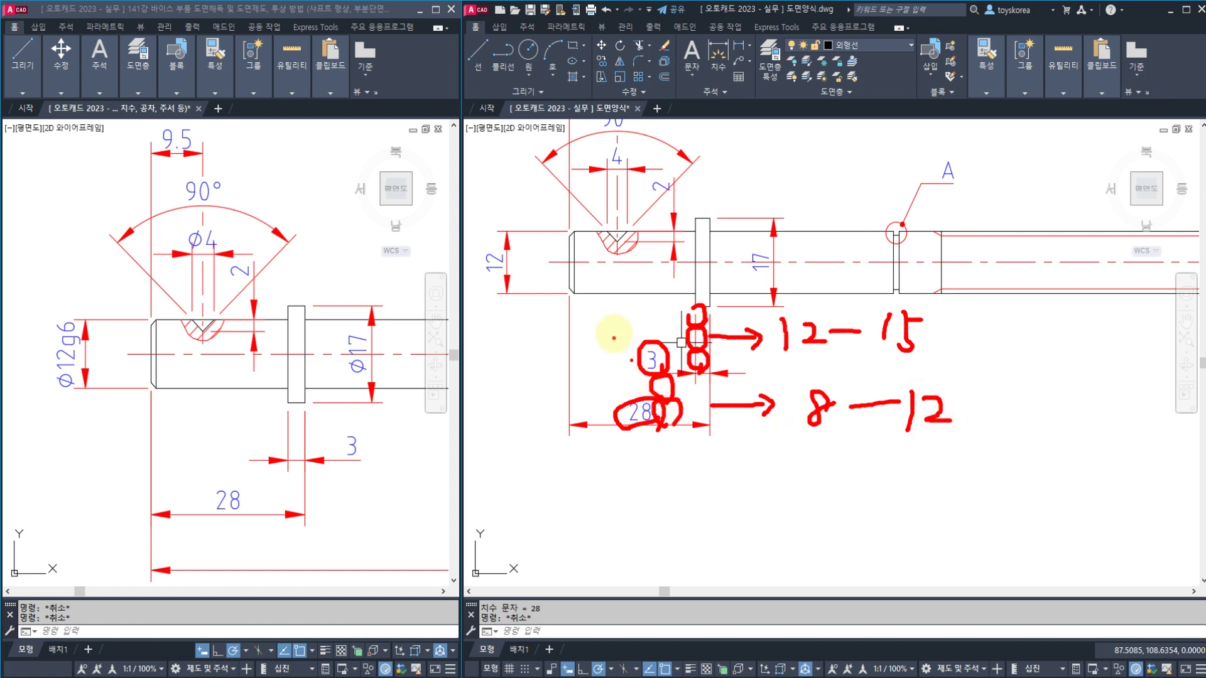
left_click_drag(612, 322, 607, 338)
left_click(628, 329)
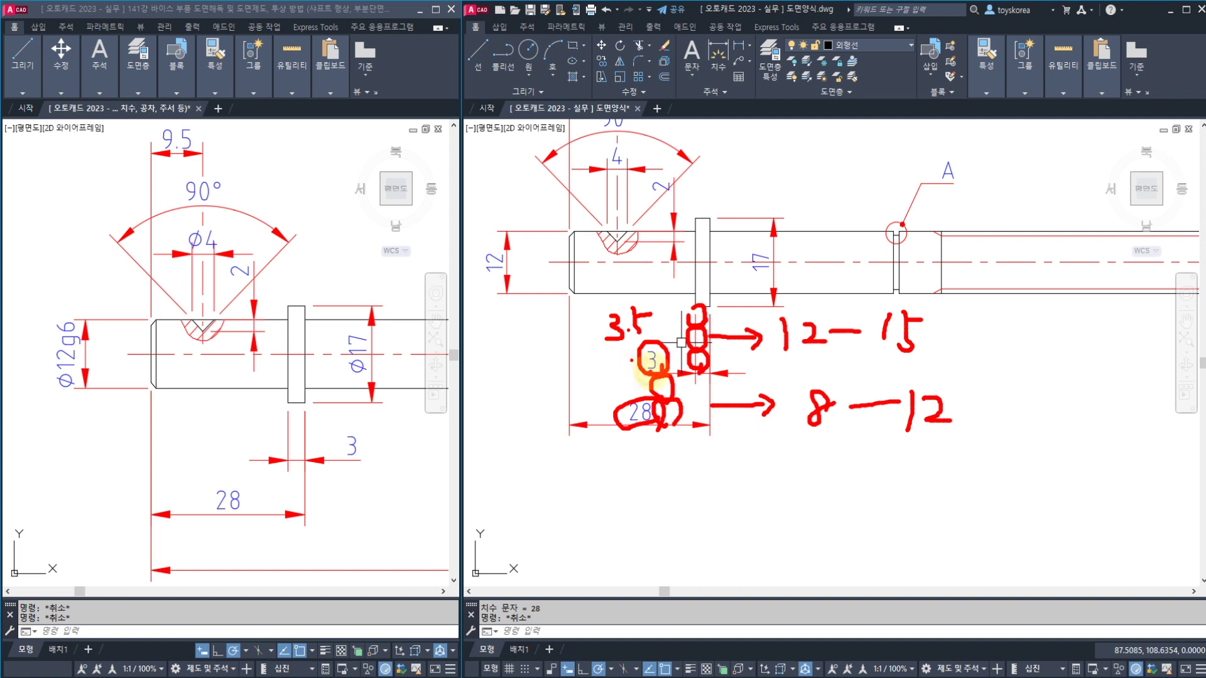
mouse_move(569, 314)
left_mouse_down()
mouse_move(539, 338)
mouse_move(571, 338)
left_mouse_up()
mouse_move(567, 319)
left_mouse_down()
mouse_move(556, 360)
mouse_move(584, 364)
mouse_move(567, 365)
left_mouse_up()
mouse_move(620, 337)
left_mouse_down()
mouse_move(600, 344)
mouse_move(885, 352)
left_mouse_up()
mouse_move(778, 442)
left_mouse_down()
mouse_move(794, 471)
mouse_move(782, 489)
mouse_move(809, 486)
left_mouse_up()
mouse_move(820, 471)
left_mouse_down()
mouse_move(833, 487)
mouse_move(834, 432)
left_mouse_up()
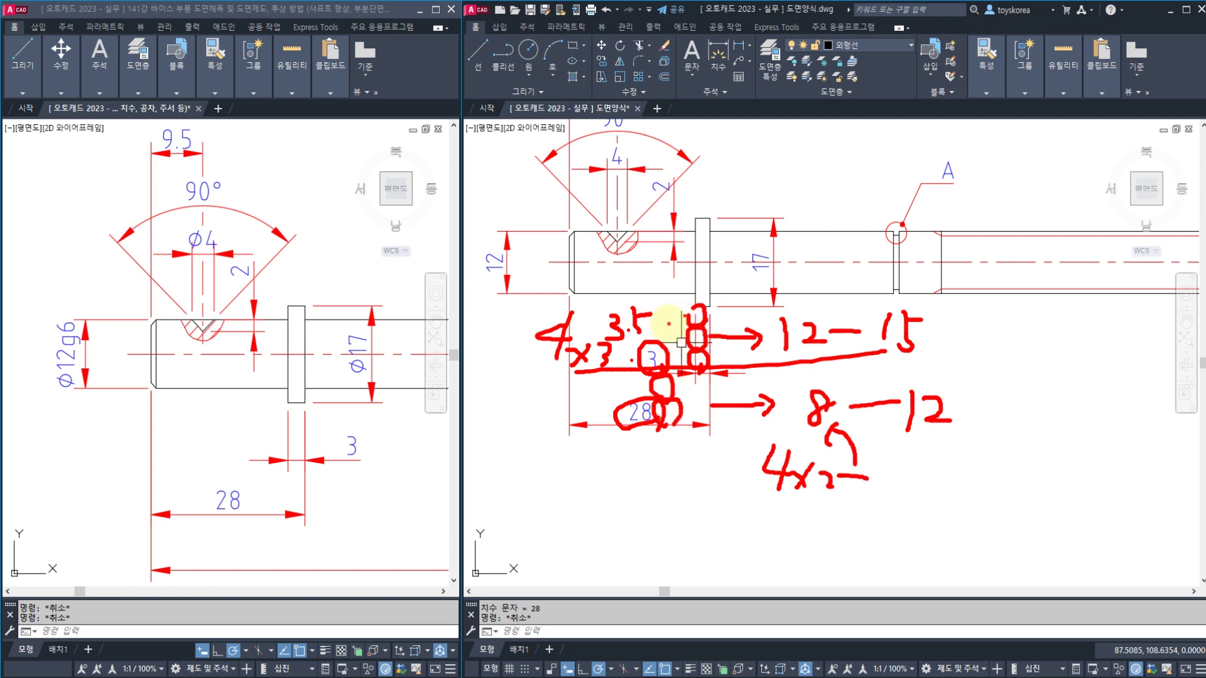
key("Escape")
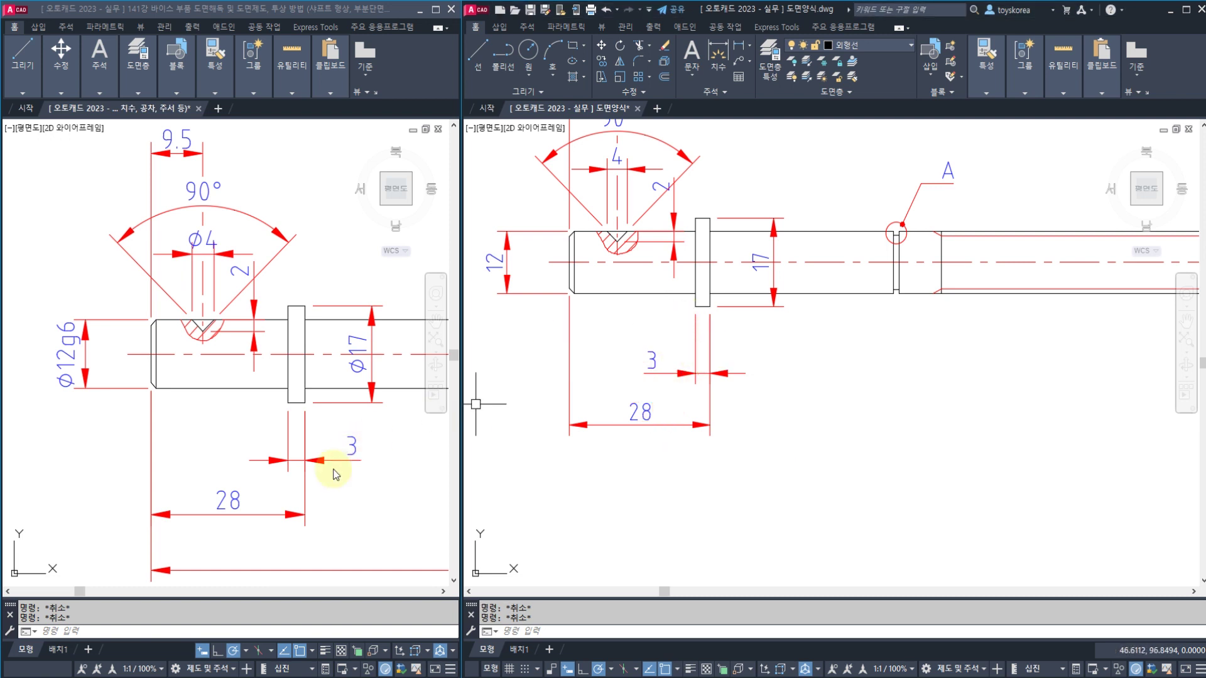
Examine the length dimensions, M12 thread and center hole callout at the threaded end of the reference shaft
scroll(354, 486, "down", 3)
scroll(291, 151, "up", 1)
scroll(277, 417, "up", 3)
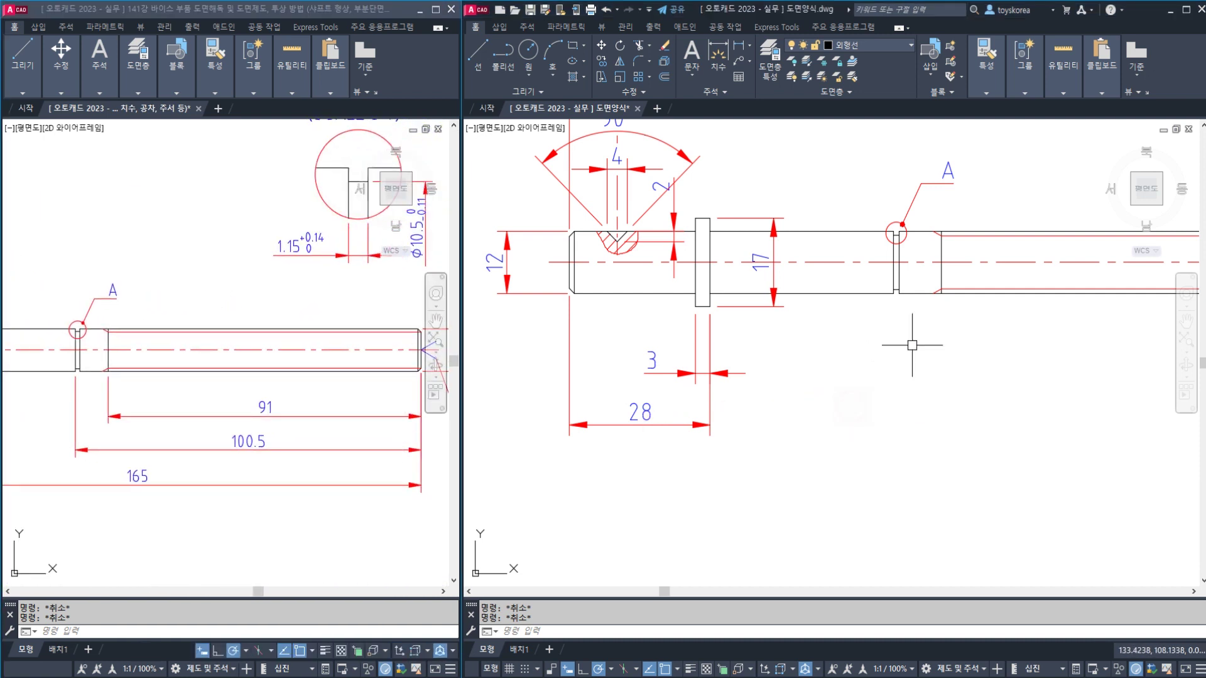
middle_click_drag(1087, 337, 837, 358)
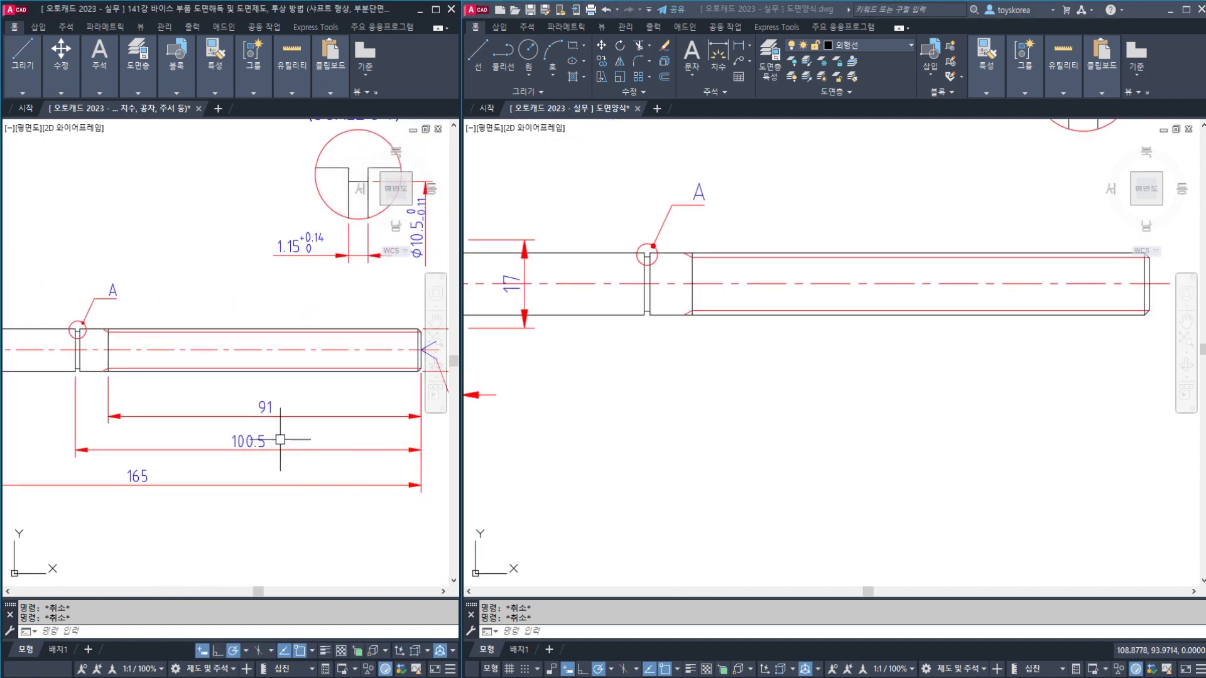
scroll(310, 431, "up", 3)
middle_click_drag(368, 440, 339, 439)
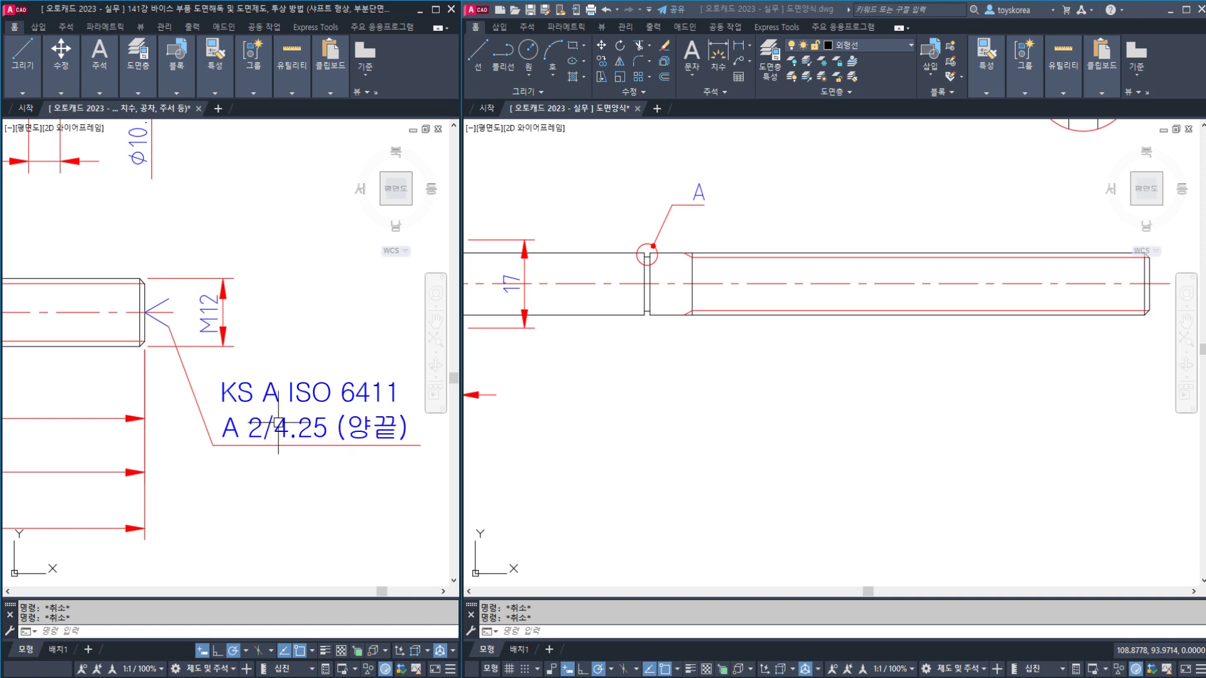
Switch to the standards PDF in alPDF, find the section 47 center hole table and place it beside the reference callout
key("alt+Tab")
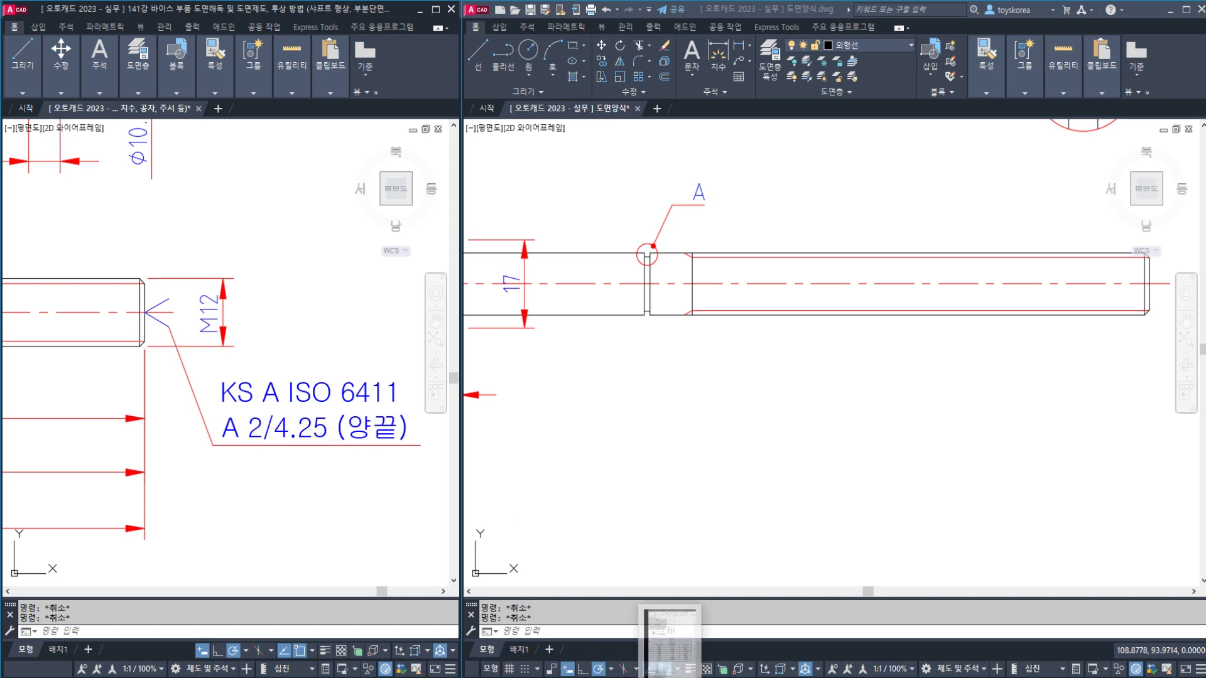
left_click_drag(440, 149, 415, 574)
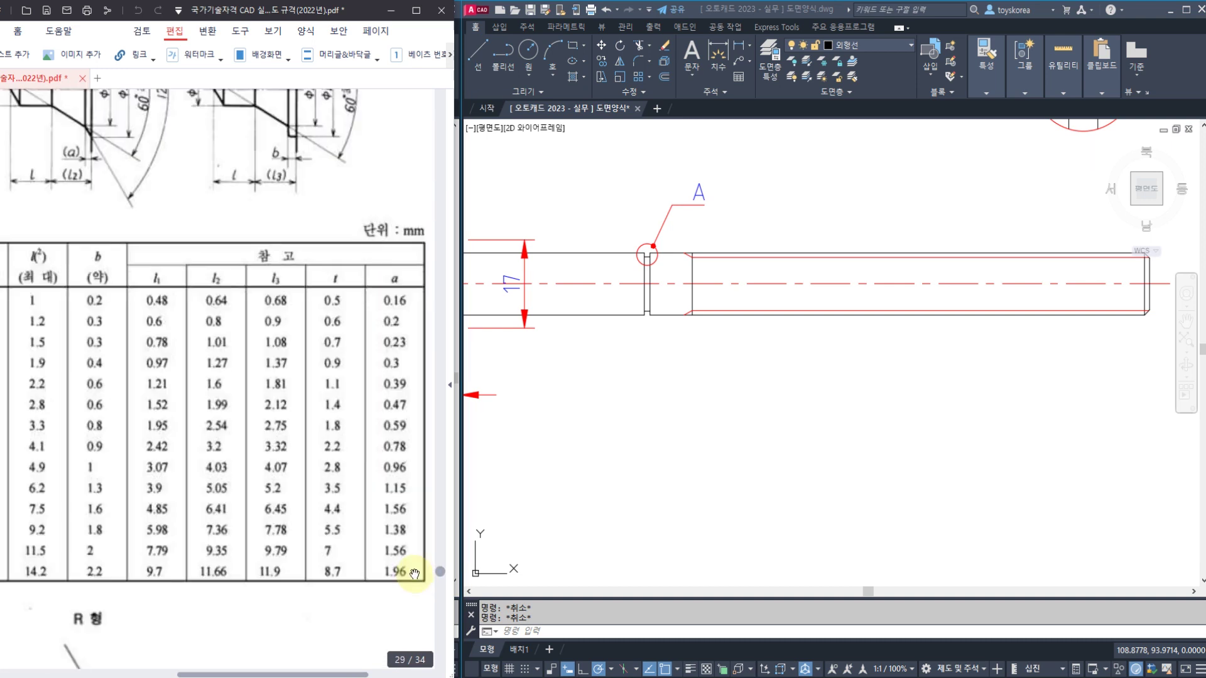
scroll(222, 264, "down", 3, "ctrl")
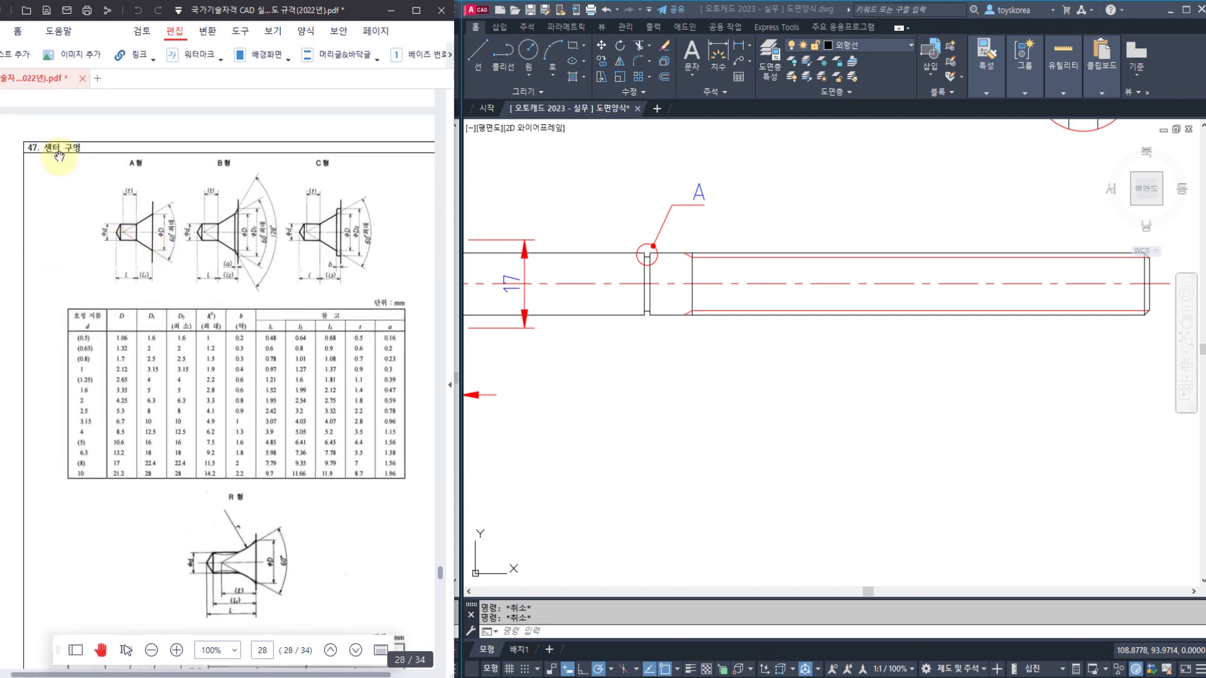
scroll(82, 166, "up", 1, "ctrl")
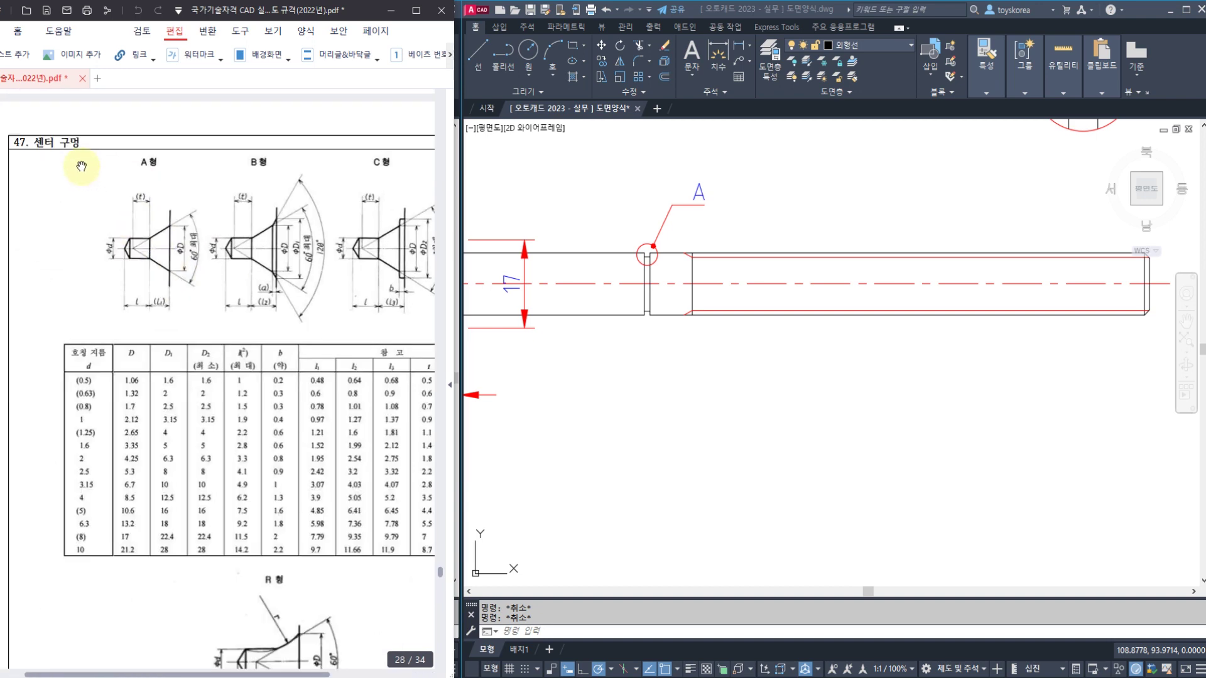
left_click_drag(249, 12, 771, 35)
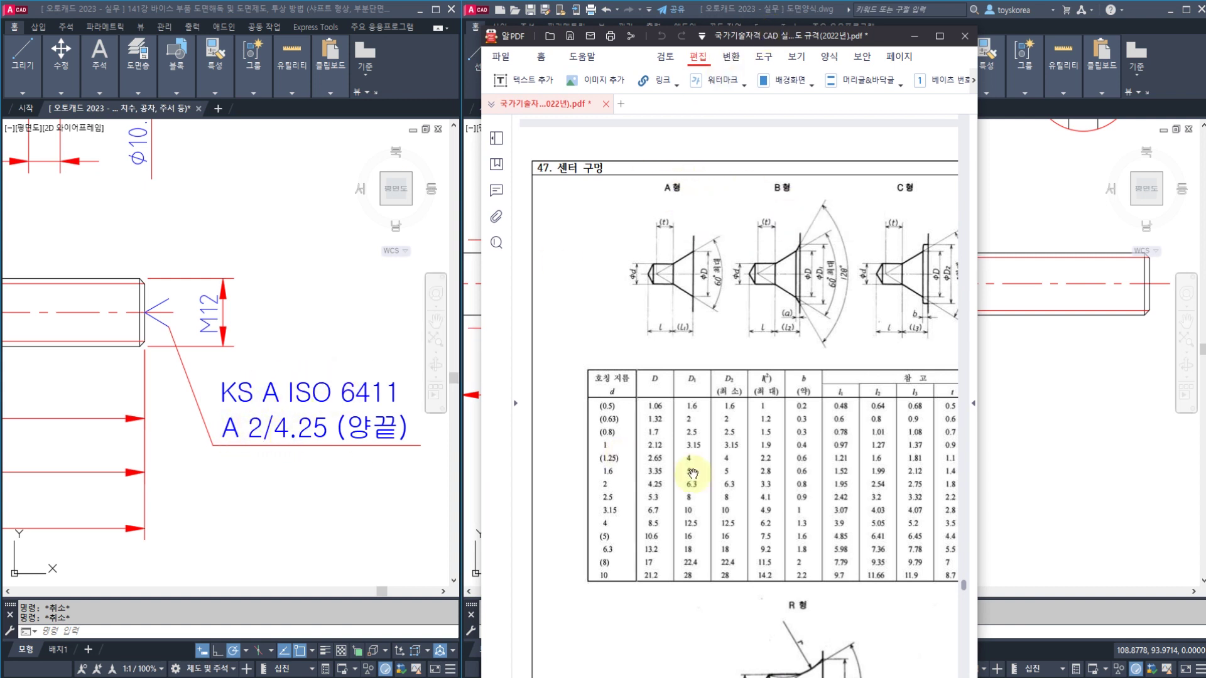
scroll(646, 484, "up", 3, "ctrl")
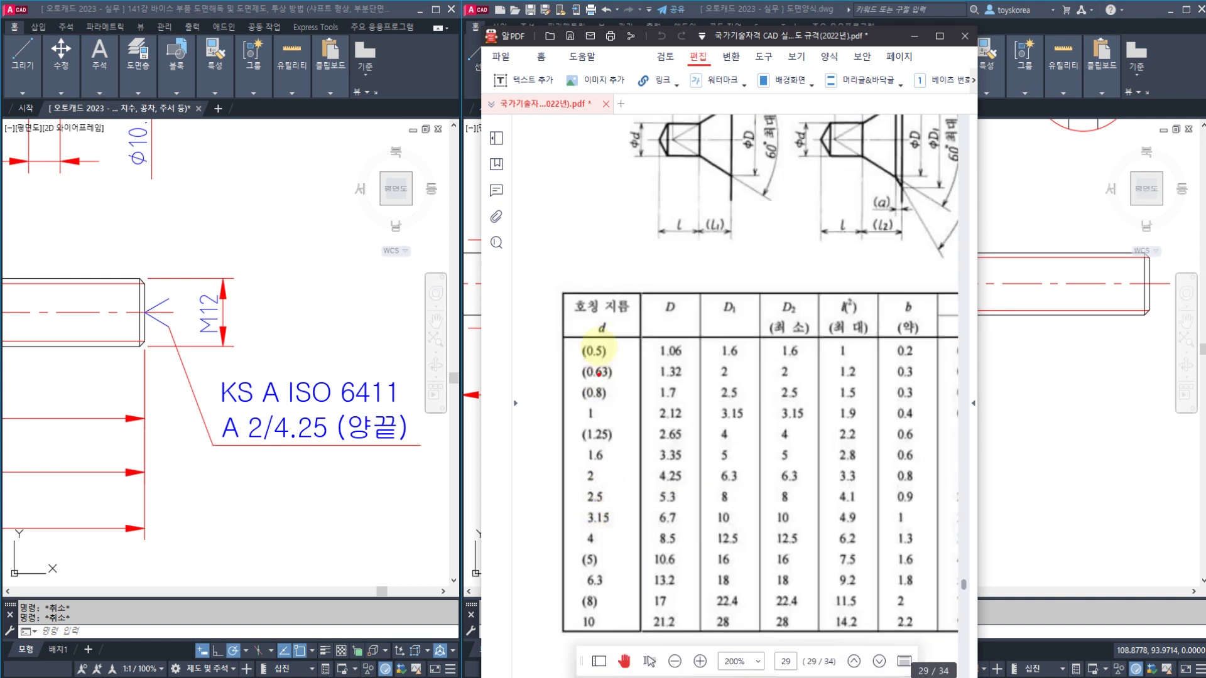
mouse_move(628, 309)
left_mouse_down()
mouse_move(659, 301)
mouse_move(678, 319)
left_mouse_up()
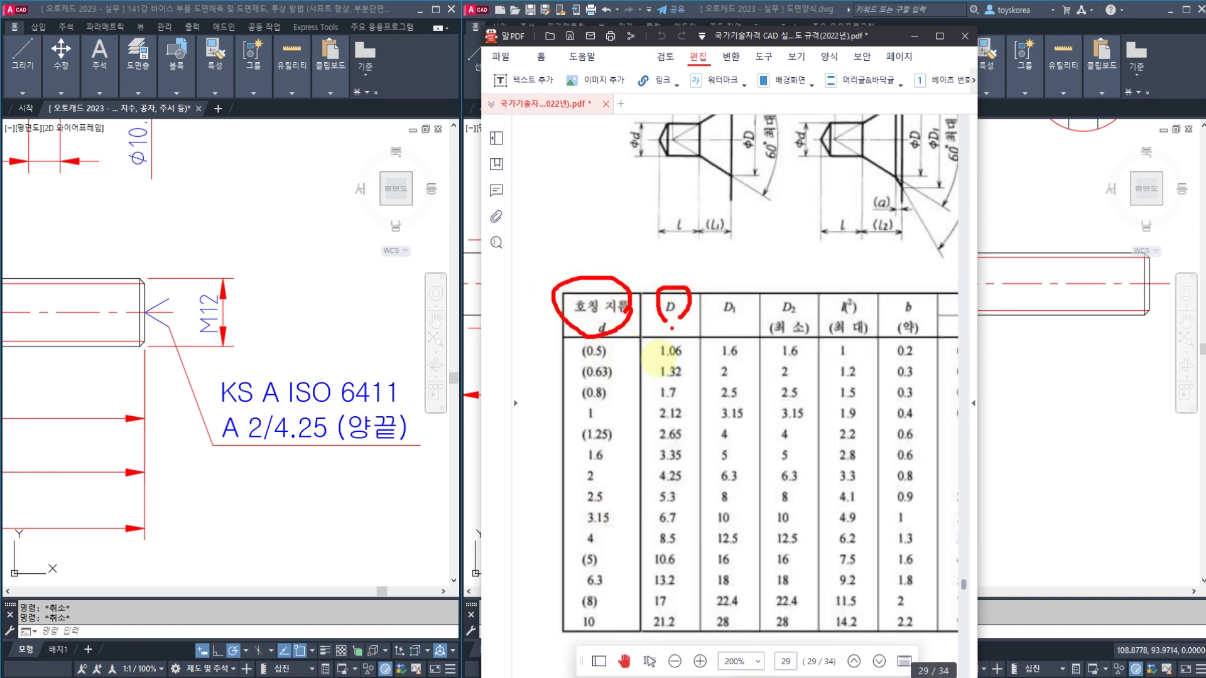
left_click_drag(606, 496, 600, 470)
mouse_move(660, 488)
left_mouse_down()
mouse_move(690, 468)
mouse_move(660, 493)
left_mouse_up()
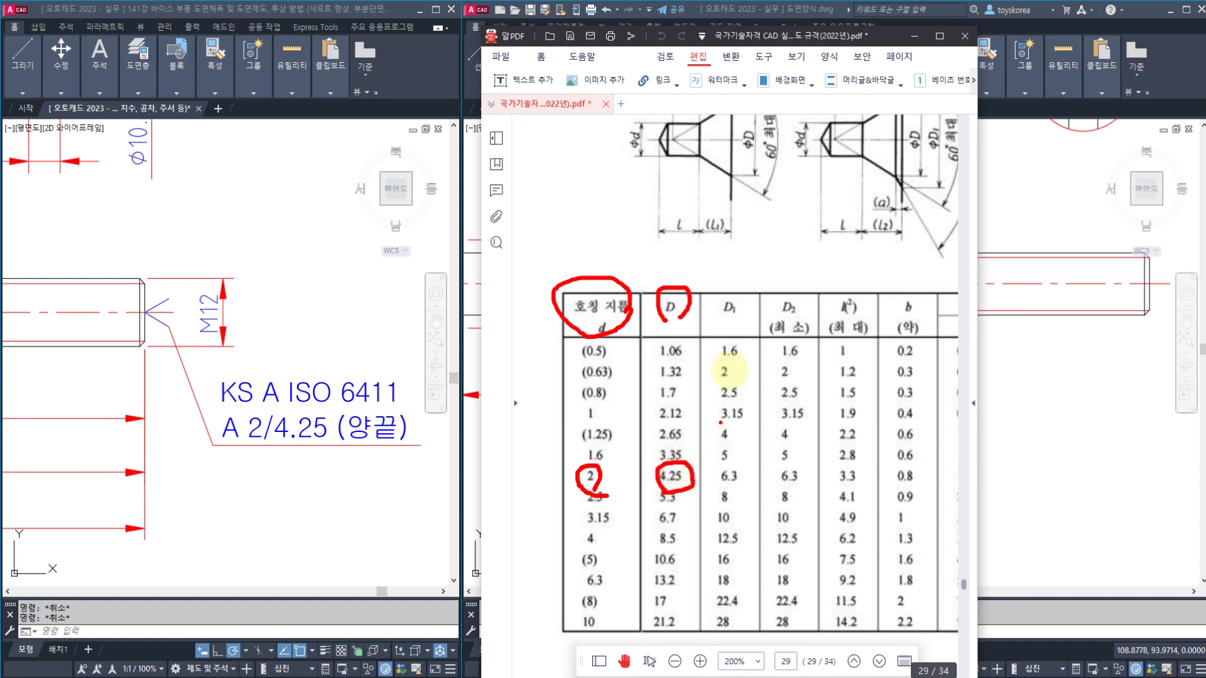
left_click_drag(727, 202, 729, 96)
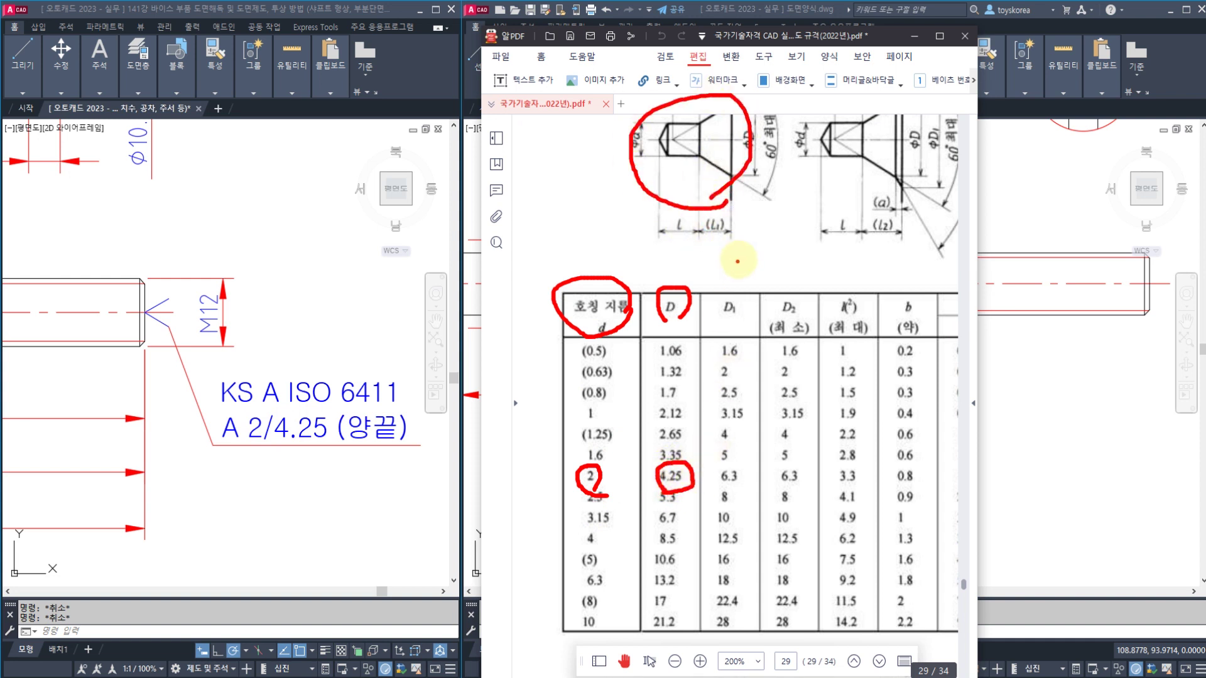
key("Escape")
Look up section 48 of the standards PDF on how center holes are indicated on drawings
scroll(732, 302, "up", 1)
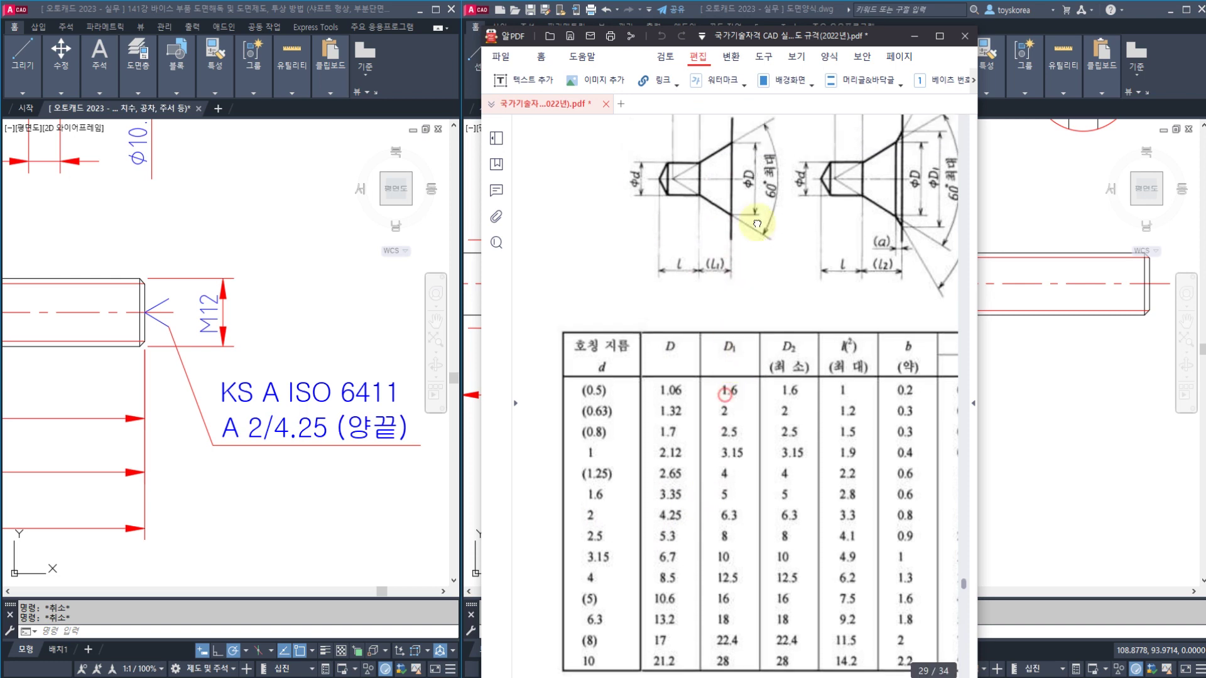
scroll(694, 286, "down", 5)
scroll(694, 286, "down", 10)
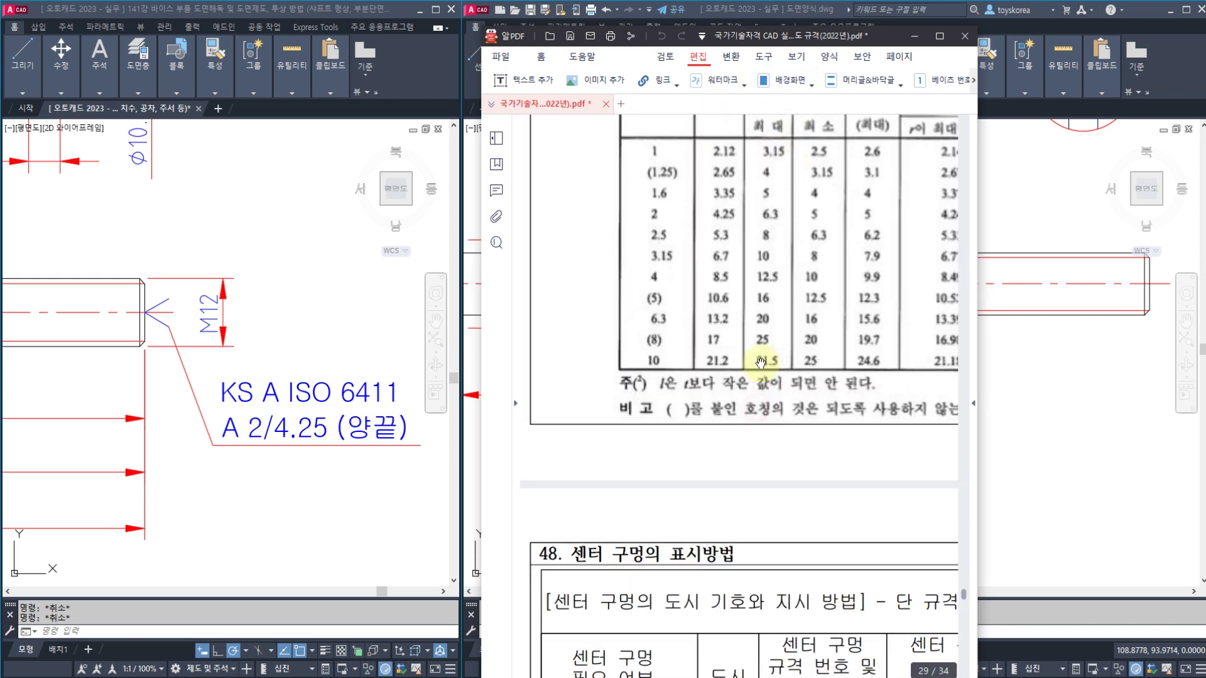
scroll(762, 318, "down", 1)
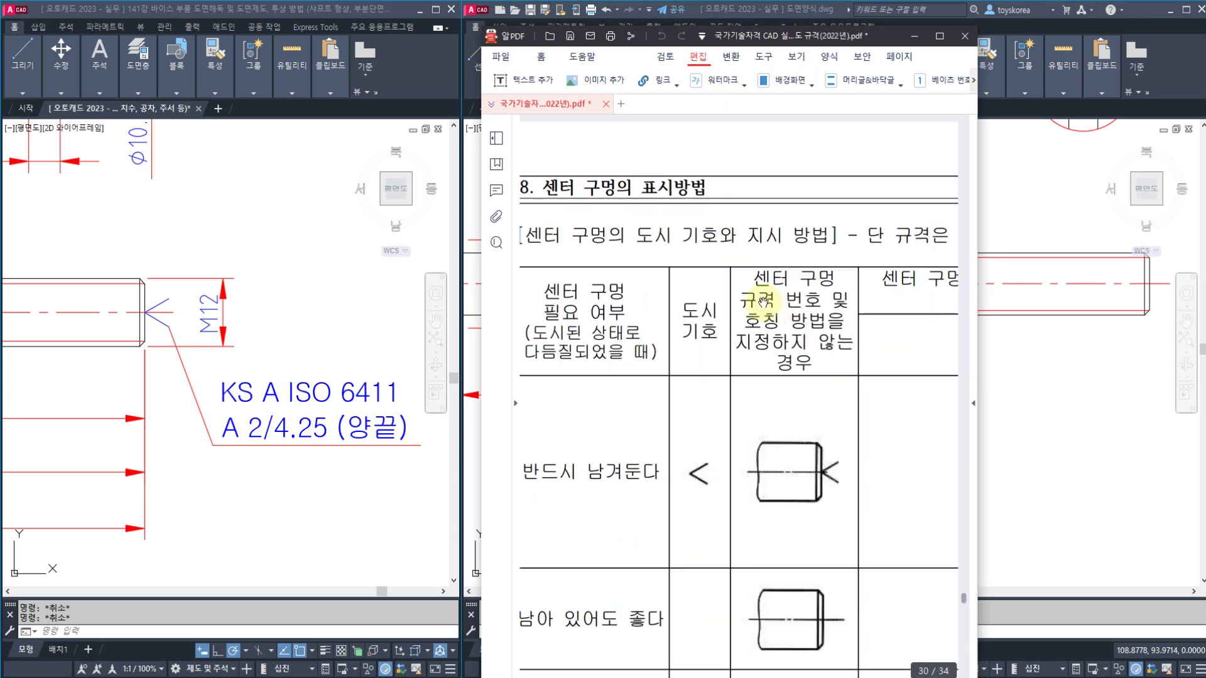
Examine the center hole symbols and the KS A ISO 6411 designation example in section 48, comparing them with the reference callout
scroll(748, 408, "down", 3)
scroll(747, 409, "right", 2)
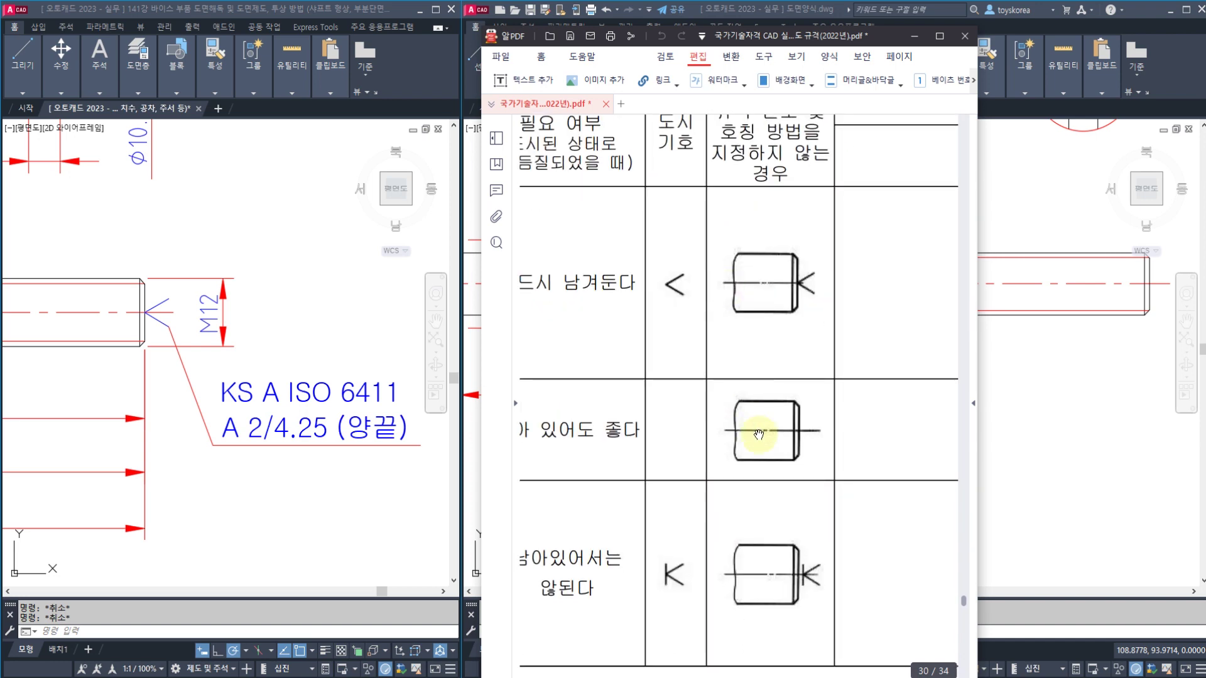
scroll(754, 333, "up", 2)
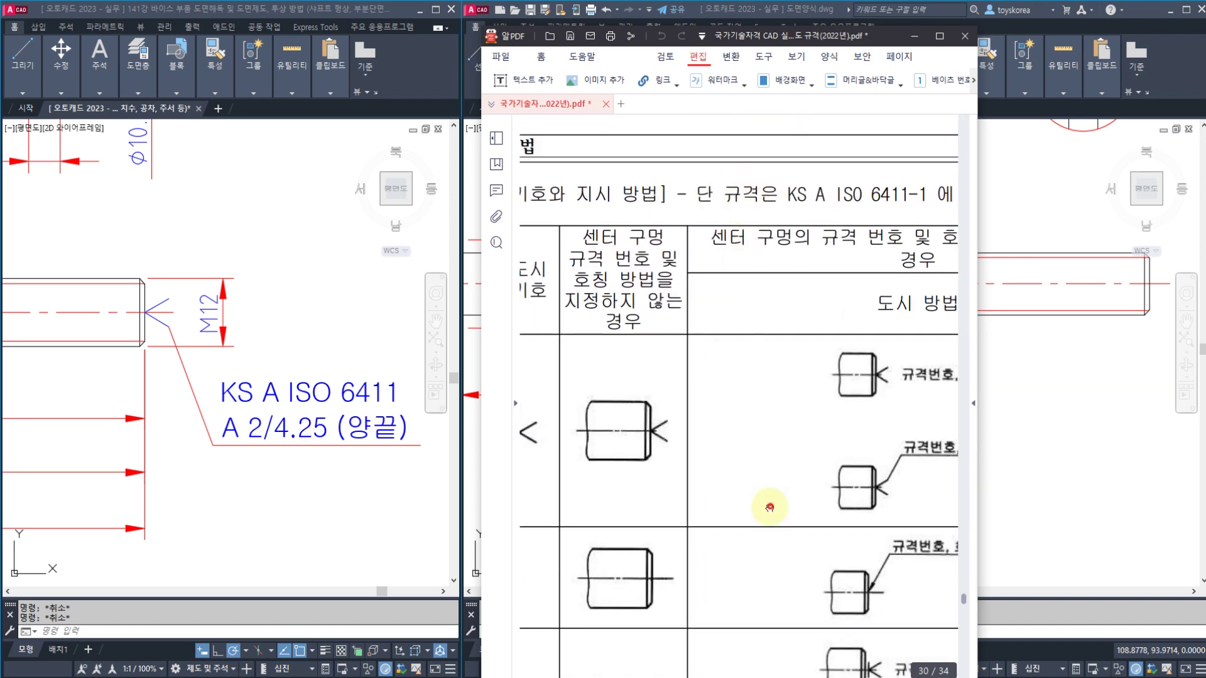
scroll(770, 498, "down", 3)
left_click_drag(650, 447, 796, 374)
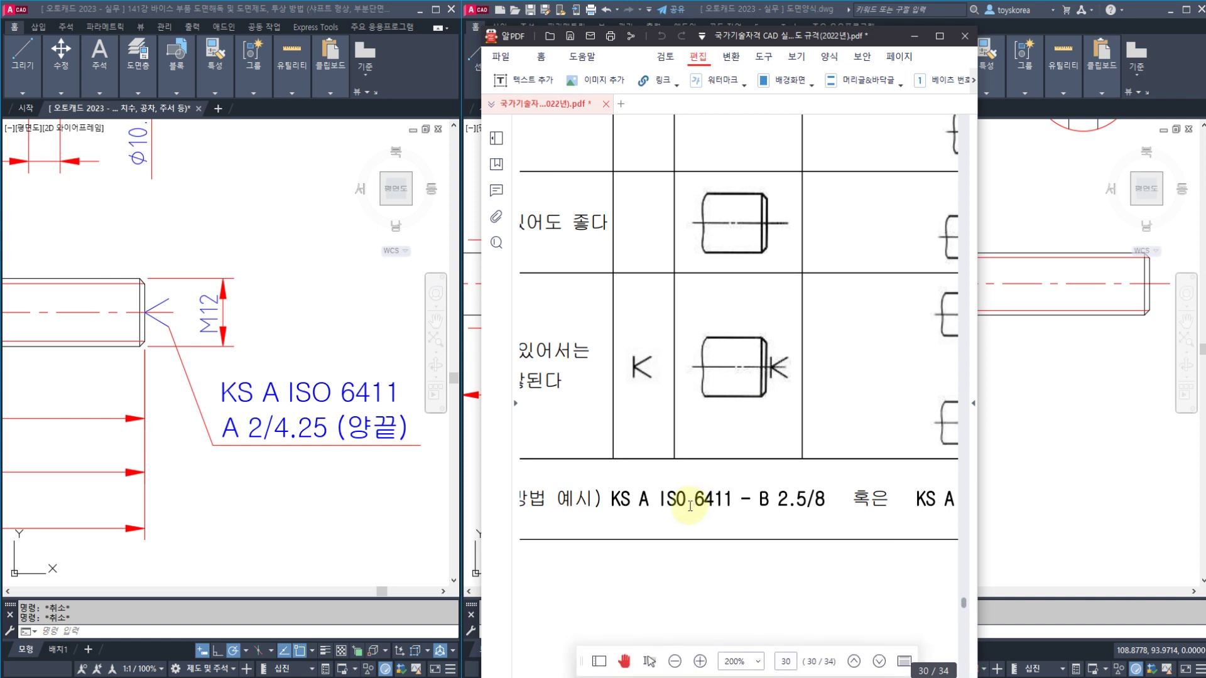
mouse_move(755, 501)
left_mouse_down()
mouse_move(838, 499)
mouse_move(640, 524)
mouse_move(606, 468)
mouse_move(714, 463)
mouse_move(739, 503)
mouse_move(742, 432)
mouse_move(755, 447)
mouse_move(397, 379)
mouse_move(440, 392)
left_mouse_up()
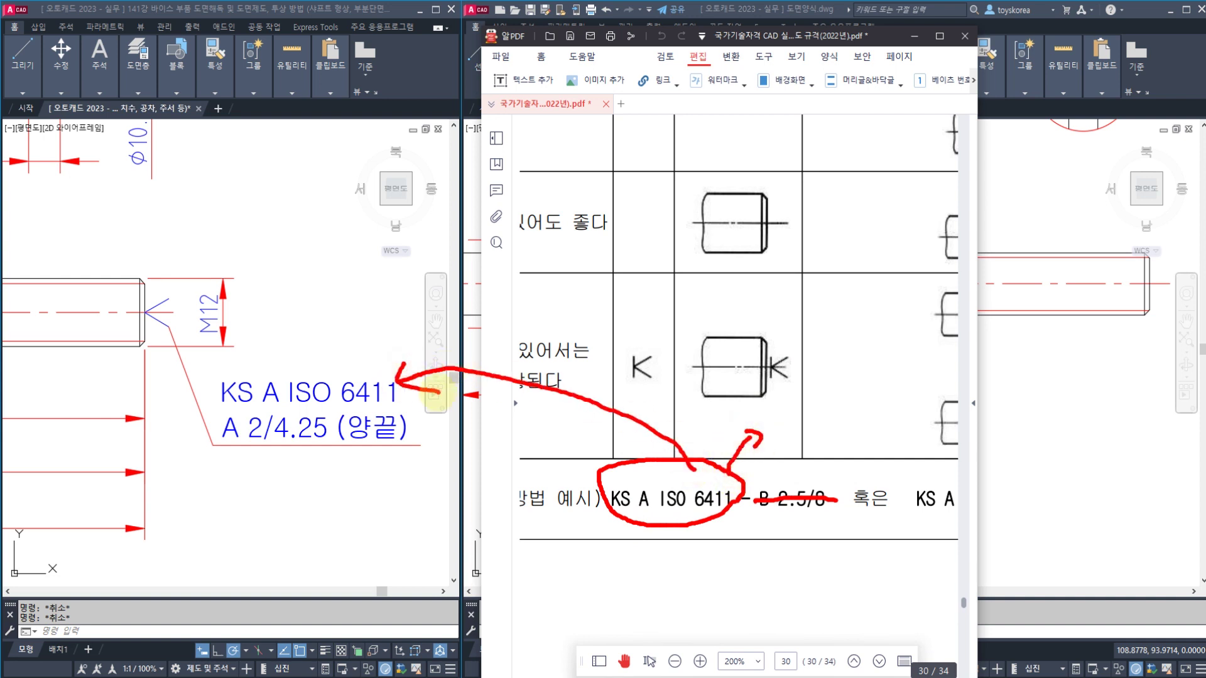
mouse_move(234, 407)
left_mouse_down()
mouse_move(207, 422)
mouse_move(243, 453)
mouse_move(368, 463)
left_mouse_up()
key("Escape")
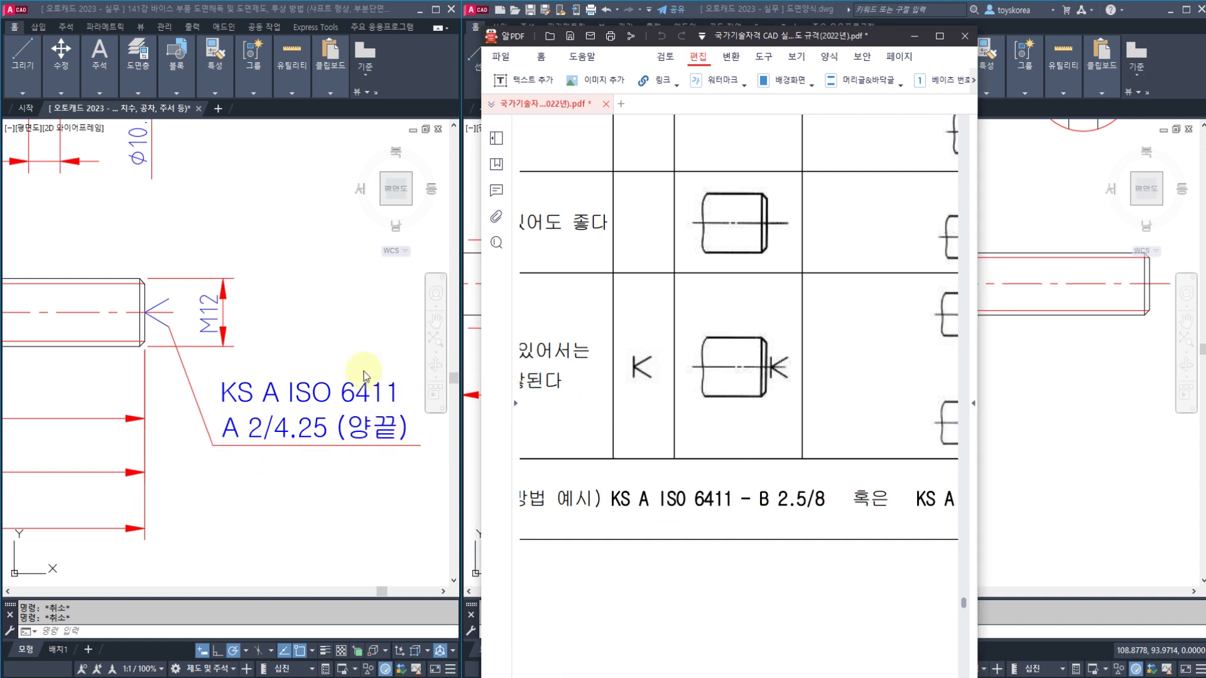
Examine the center hole symbol at the reference shaft's threaded end, its callout, and the M12 thread and overall length dimensions
scroll(352, 389, "down", 3)
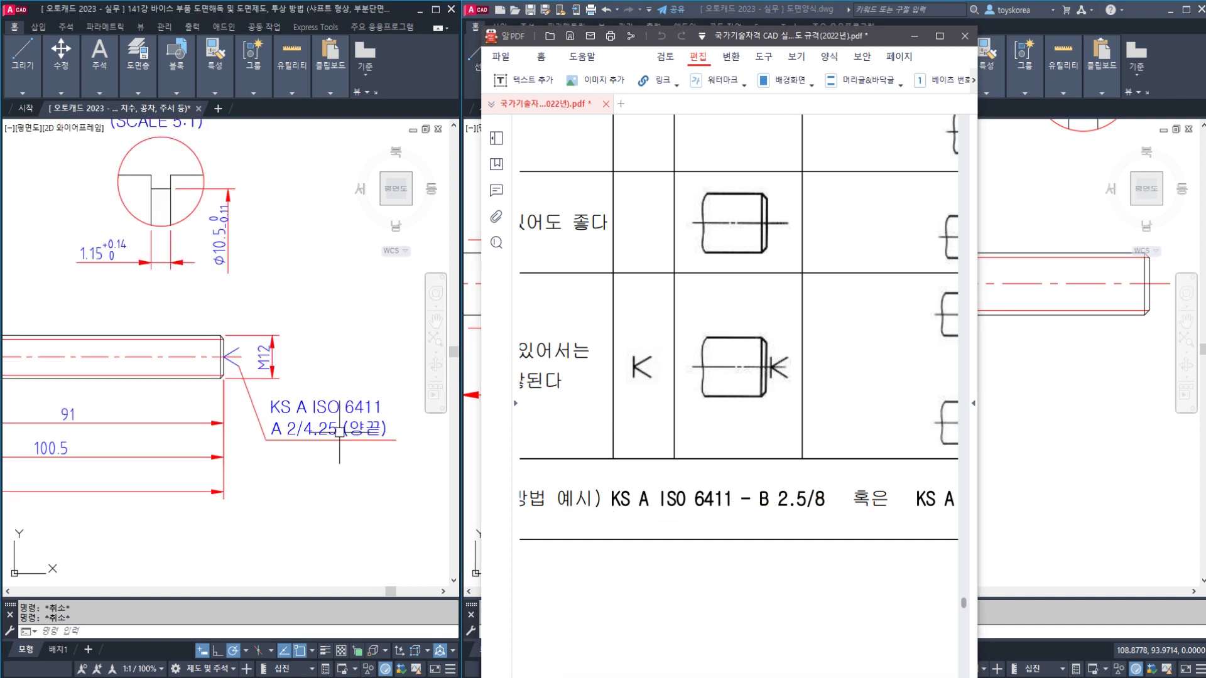
scroll(284, 368, "up", 3)
scroll(286, 355, "up", 2)
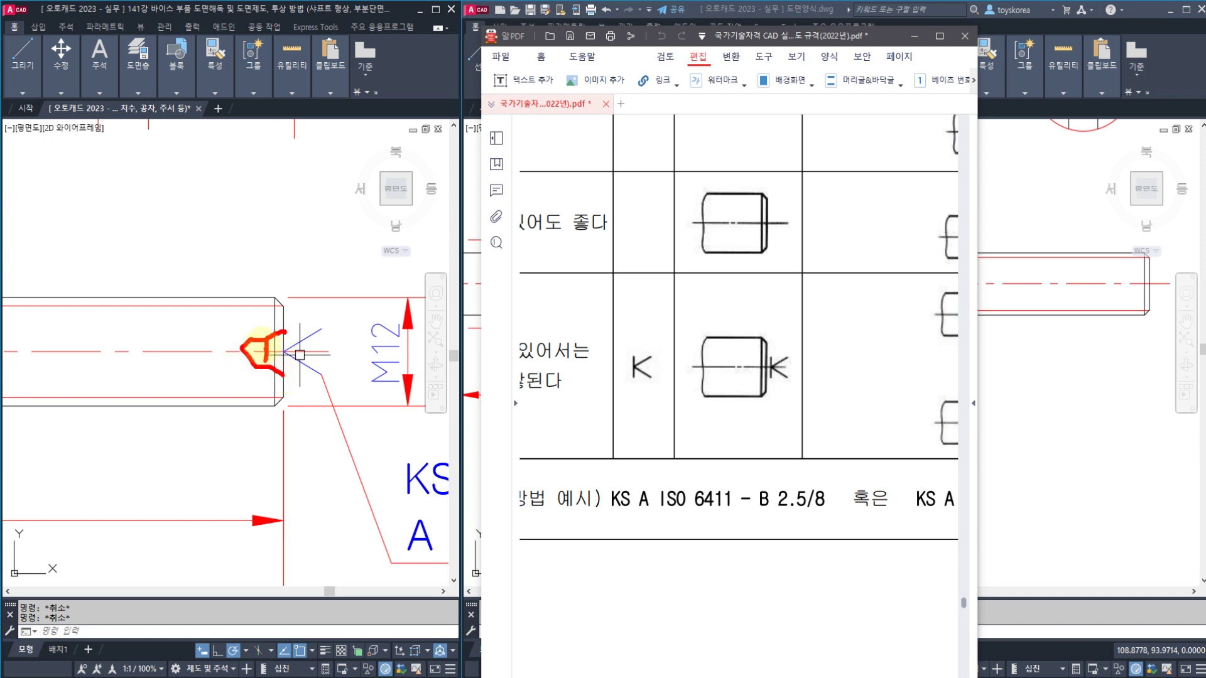
key("Escape")
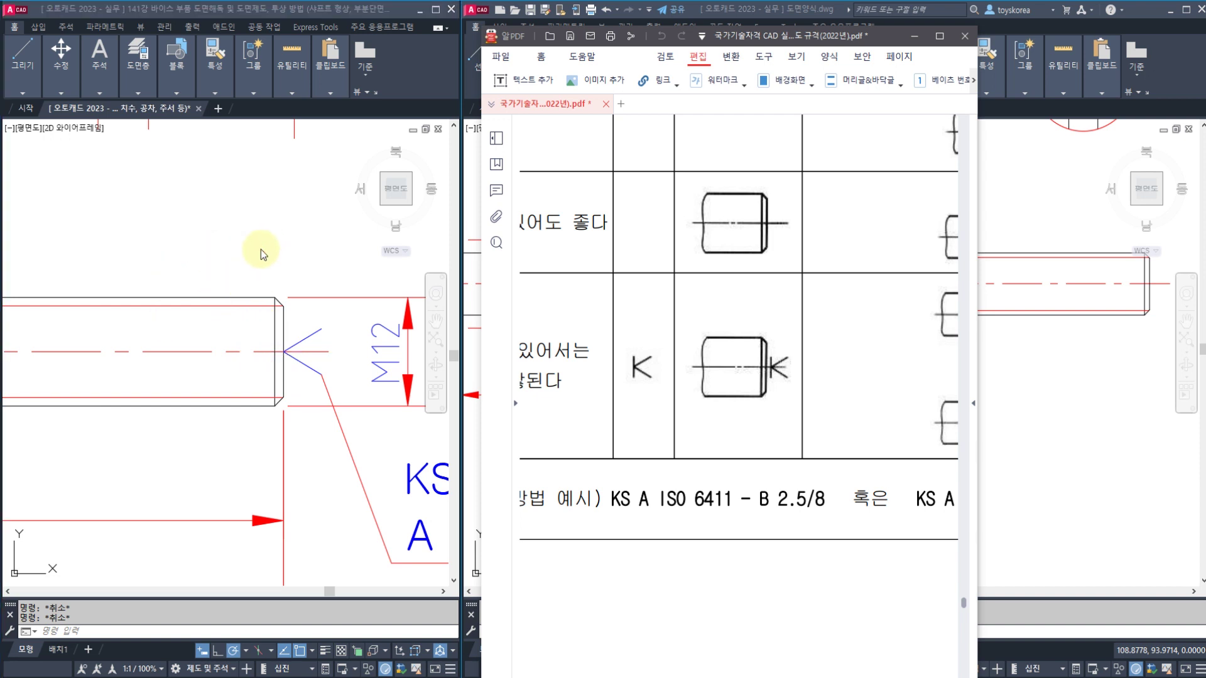
left_click(260, 247)
key("Escape")
scroll(260, 247, "down", 4)
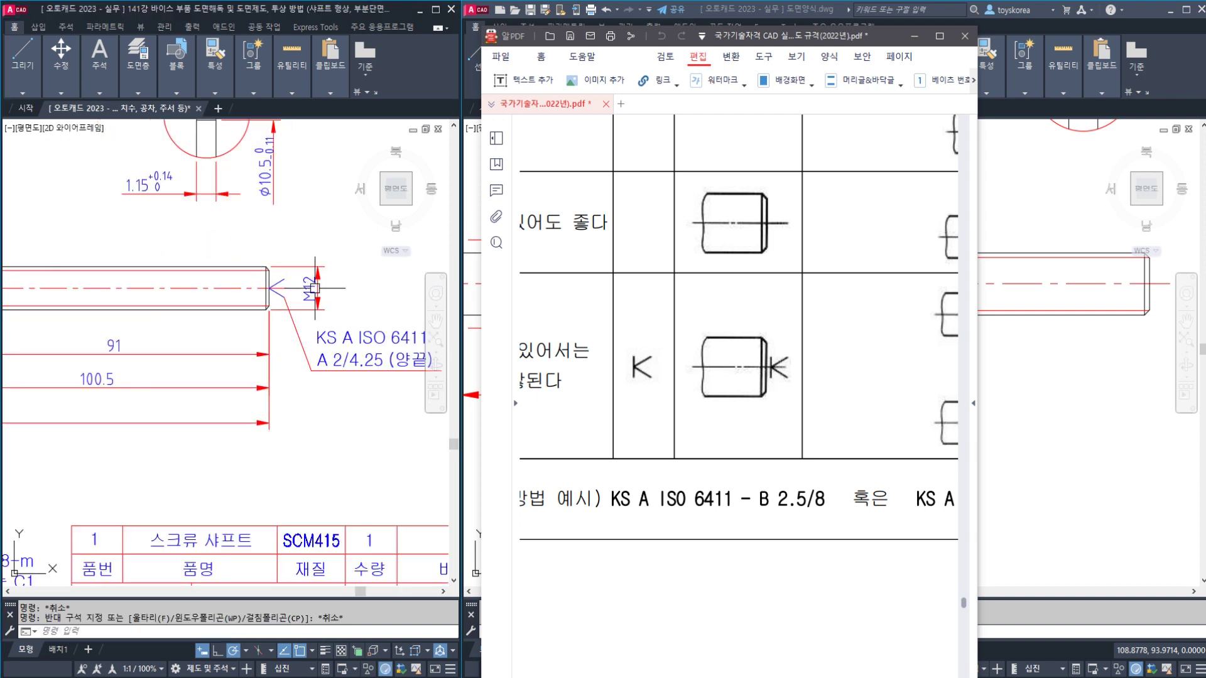
mouse_move(306, 276)
scroll(228, 280, "down", 3)
scroll(204, 404, "up", 2)
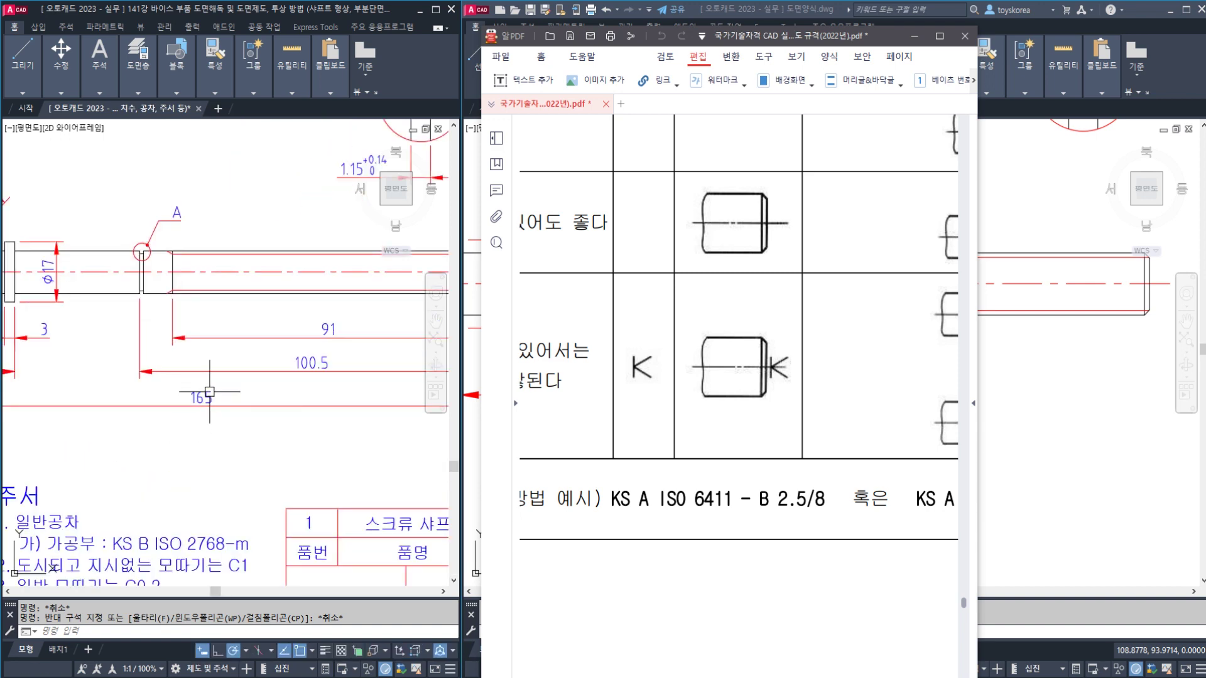
scroll(209, 391, "down", 2)
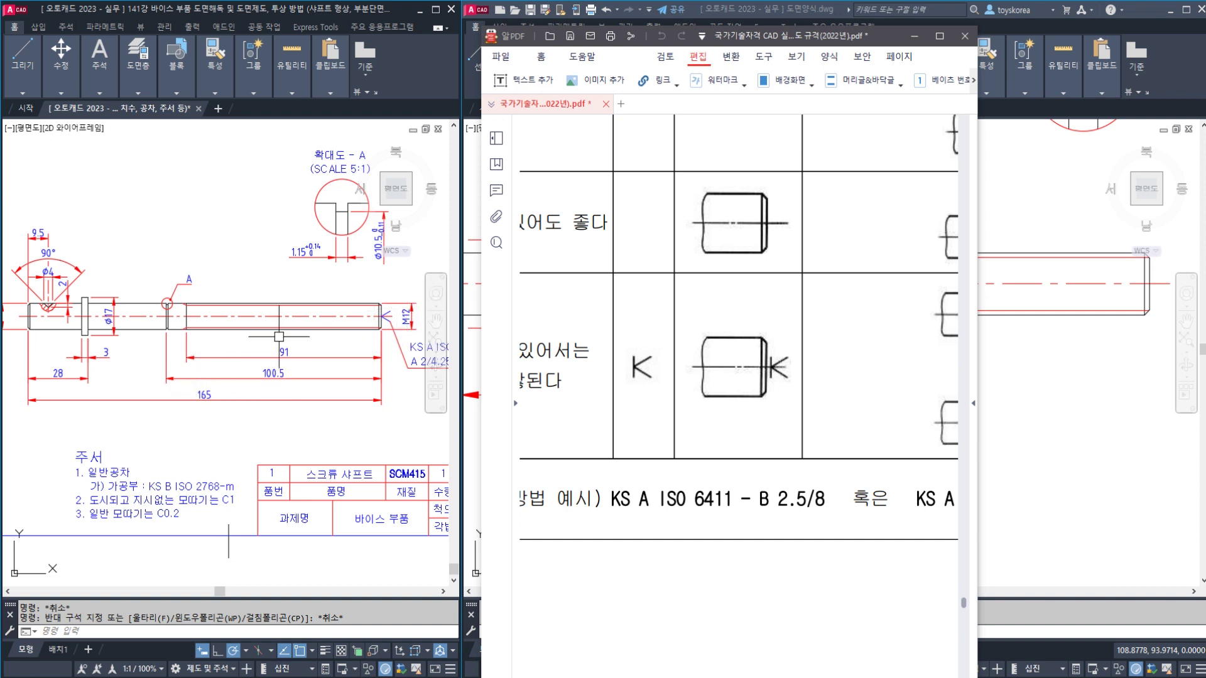
mouse_move(283, 336)
middle_mouse_down()
mouse_move(257, 334)
mouse_move(276, 343)
middle_mouse_up()
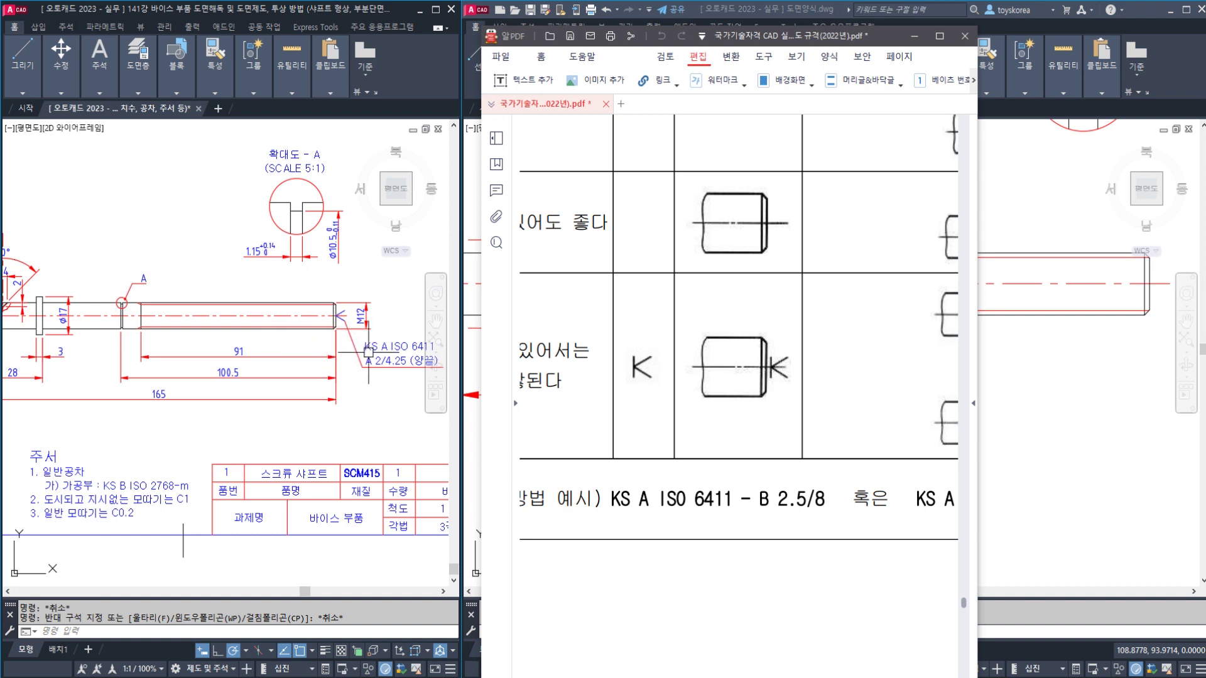
left_click(356, 338)
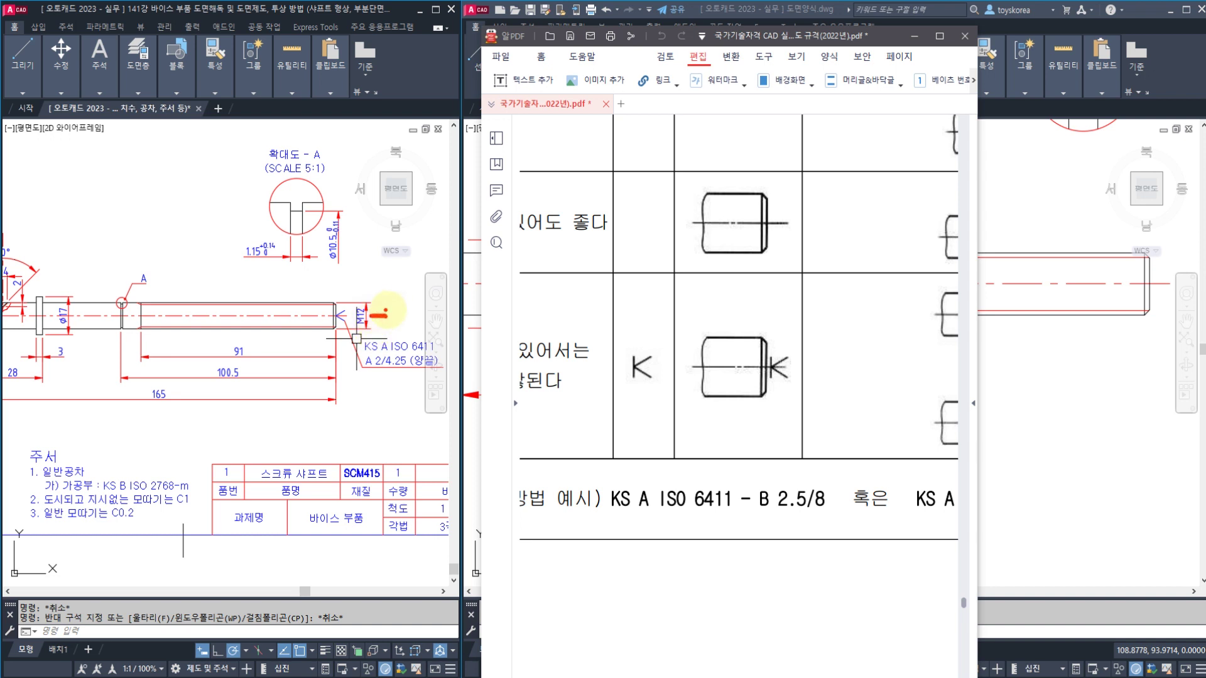
mouse_move(377, 338)
left_mouse_down()
mouse_move(380, 304)
mouse_move(376, 332)
left_mouse_up()
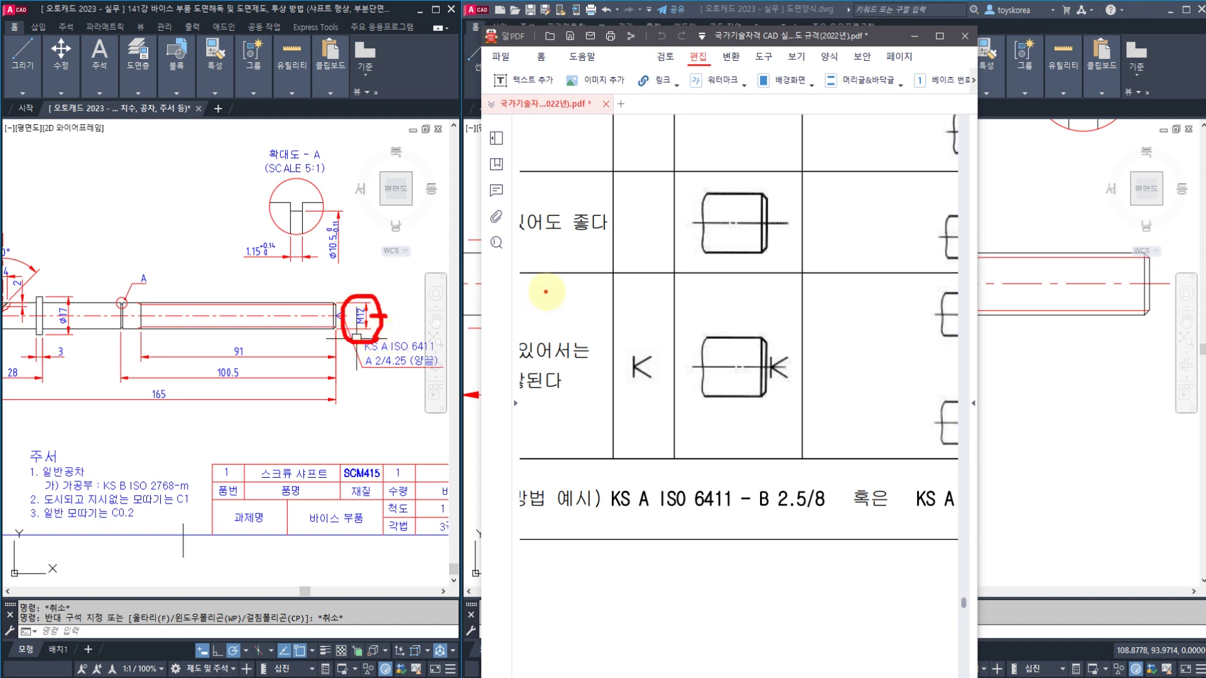
mouse_move(552, 292)
left_mouse_down()
mouse_move(547, 277)
mouse_move(606, 326)
mouse_move(681, 317)
mouse_move(722, 339)
mouse_move(808, 300)
mouse_move(826, 314)
mouse_move(855, 286)
mouse_move(853, 327)
mouse_move(782, 314)
mouse_move(885, 330)
mouse_move(892, 261)
mouse_move(907, 295)
left_mouse_up()
mouse_move(794, 336)
left_mouse_down()
mouse_move(835, 385)
mouse_move(864, 377)
left_mouse_up()
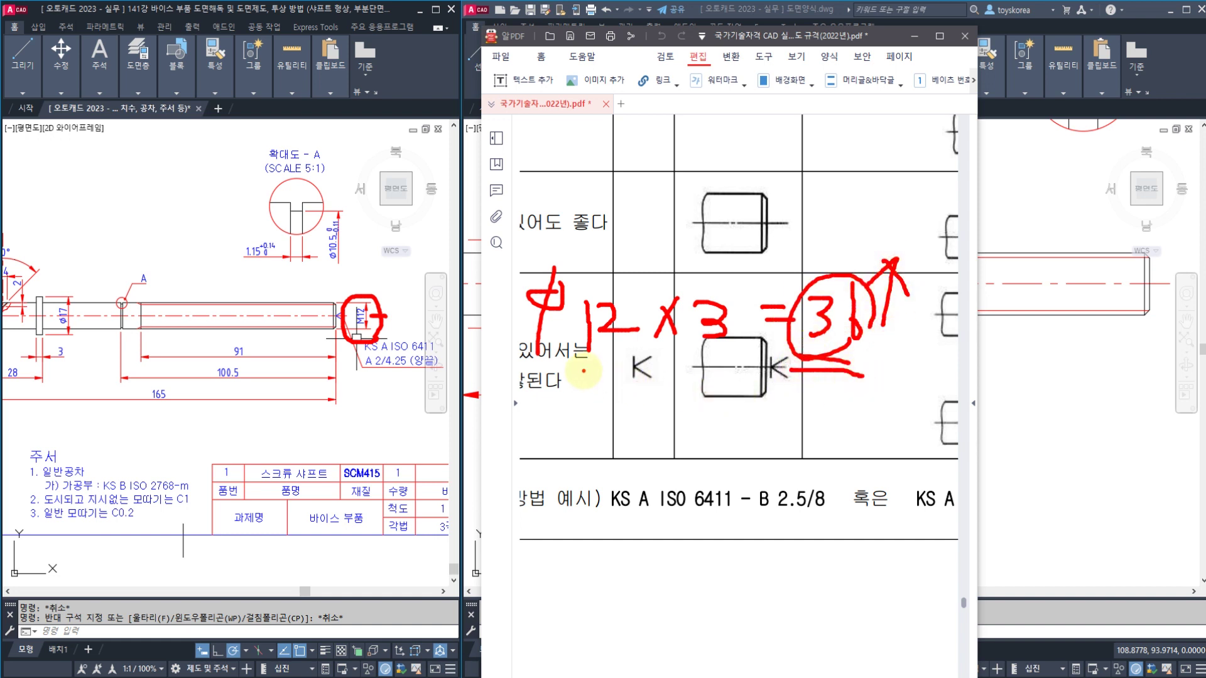
mouse_move(836, 277)
left_mouse_down()
mouse_move(840, 202)
mouse_move(873, 219)
left_mouse_up()
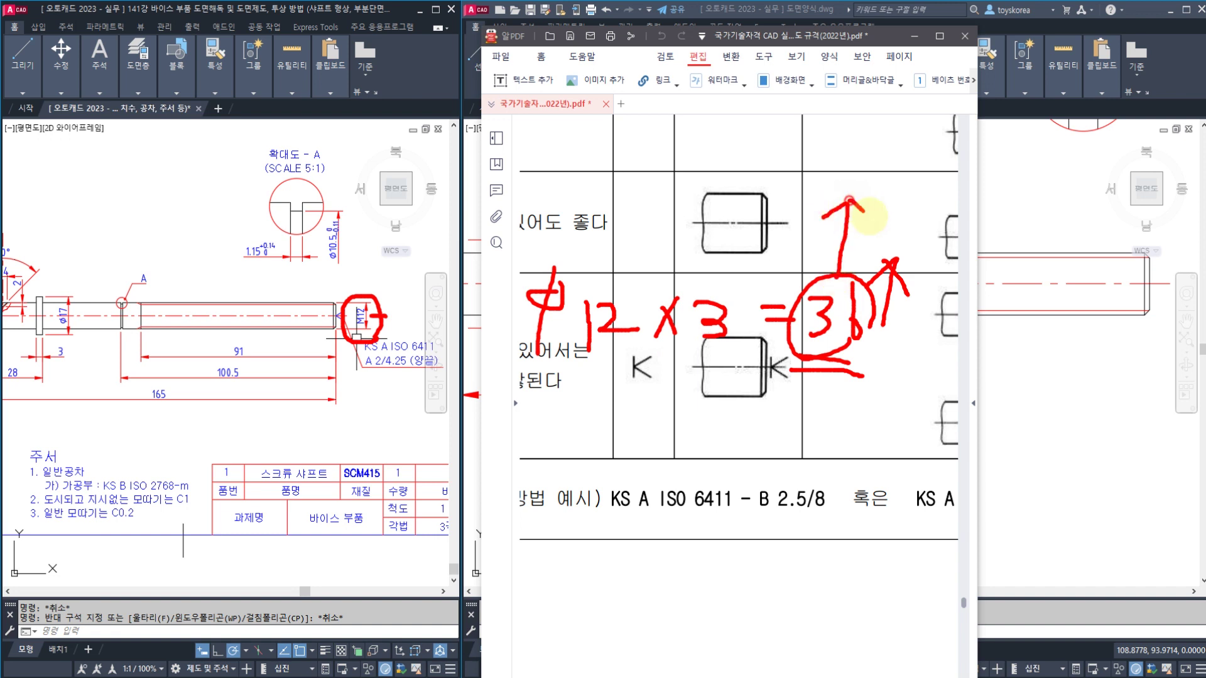
left_click_drag(1047, 244, 995, 321)
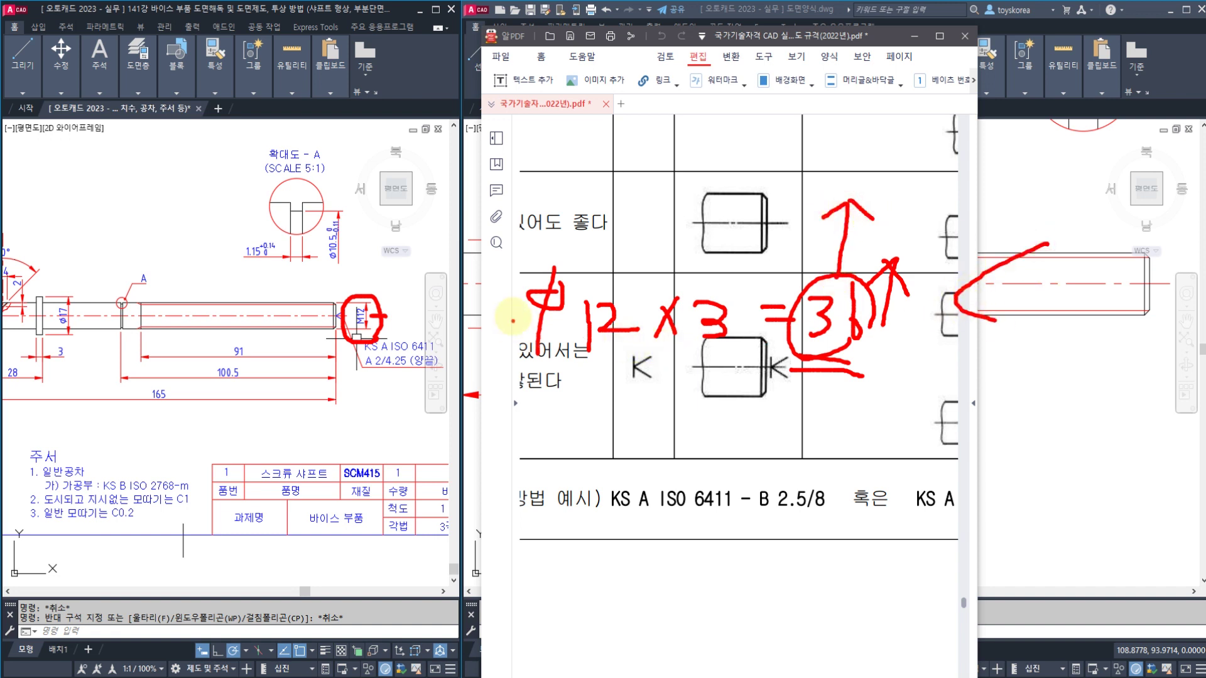
mouse_move(375, 283)
left_mouse_down()
mouse_move(376, 295)
mouse_move(403, 267)
left_mouse_up()
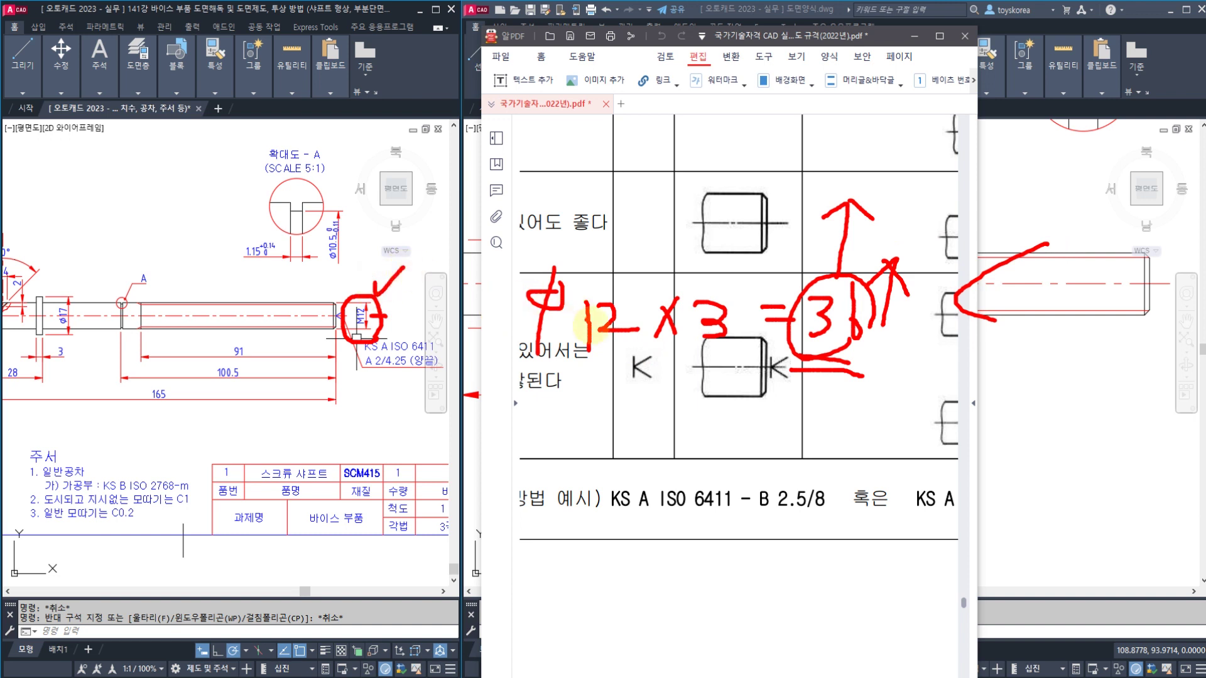
left_click_drag(603, 368, 662, 301)
mouse_move(722, 348)
left_mouse_down()
mouse_move(697, 283)
mouse_move(726, 326)
left_mouse_up()
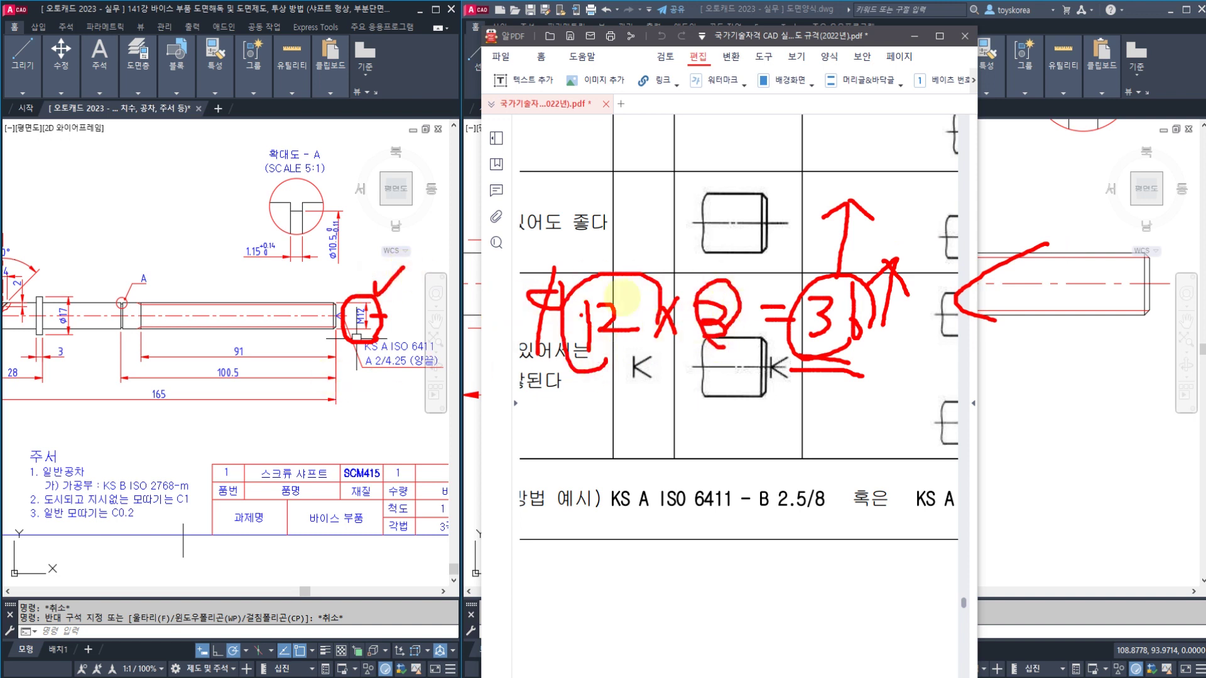
left_click(618, 363)
left_click(797, 361)
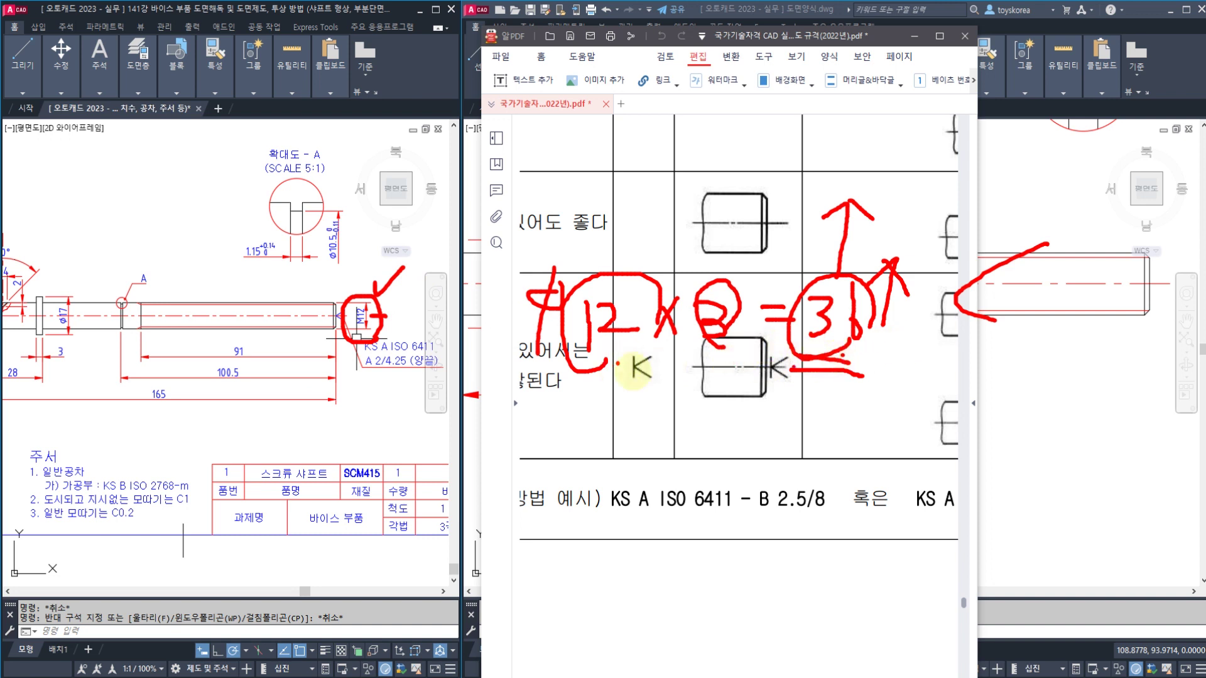
left_click(630, 351)
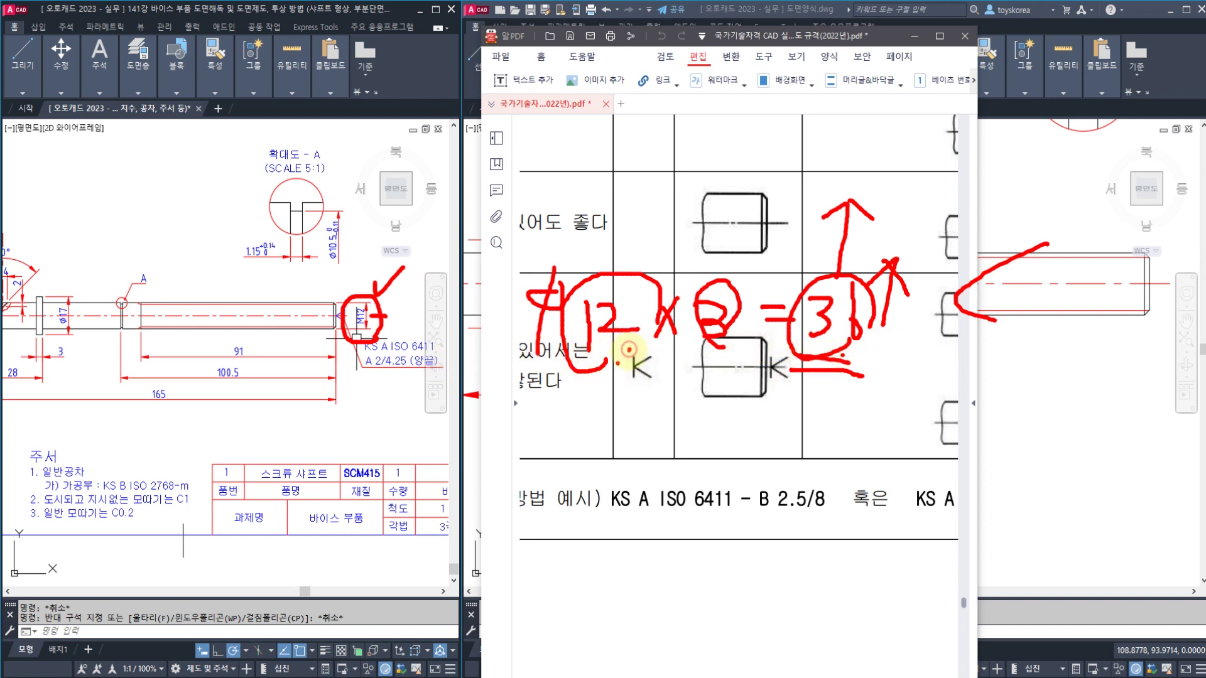
mouse_move(635, 359)
left_mouse_down()
mouse_move(535, 292)
mouse_move(628, 319)
left_mouse_up()
mouse_move(718, 342)
left_mouse_down()
mouse_move(727, 283)
mouse_move(748, 330)
mouse_move(874, 347)
mouse_move(893, 337)
left_mouse_up()
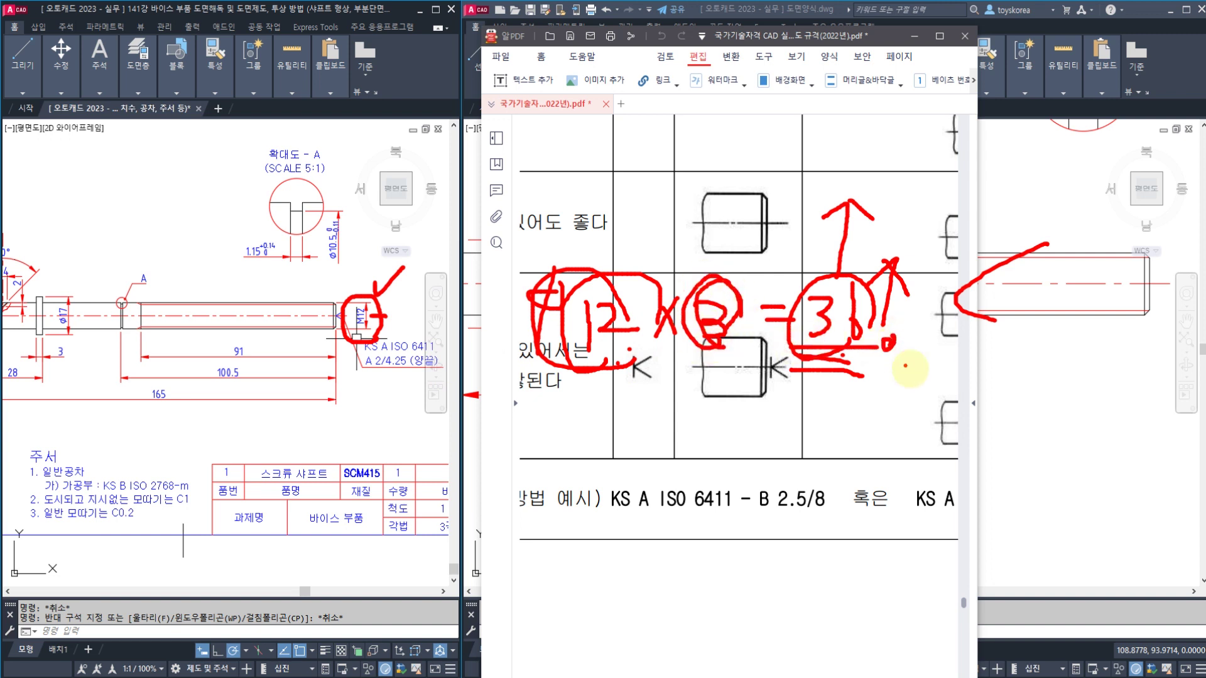
left_click(918, 381)
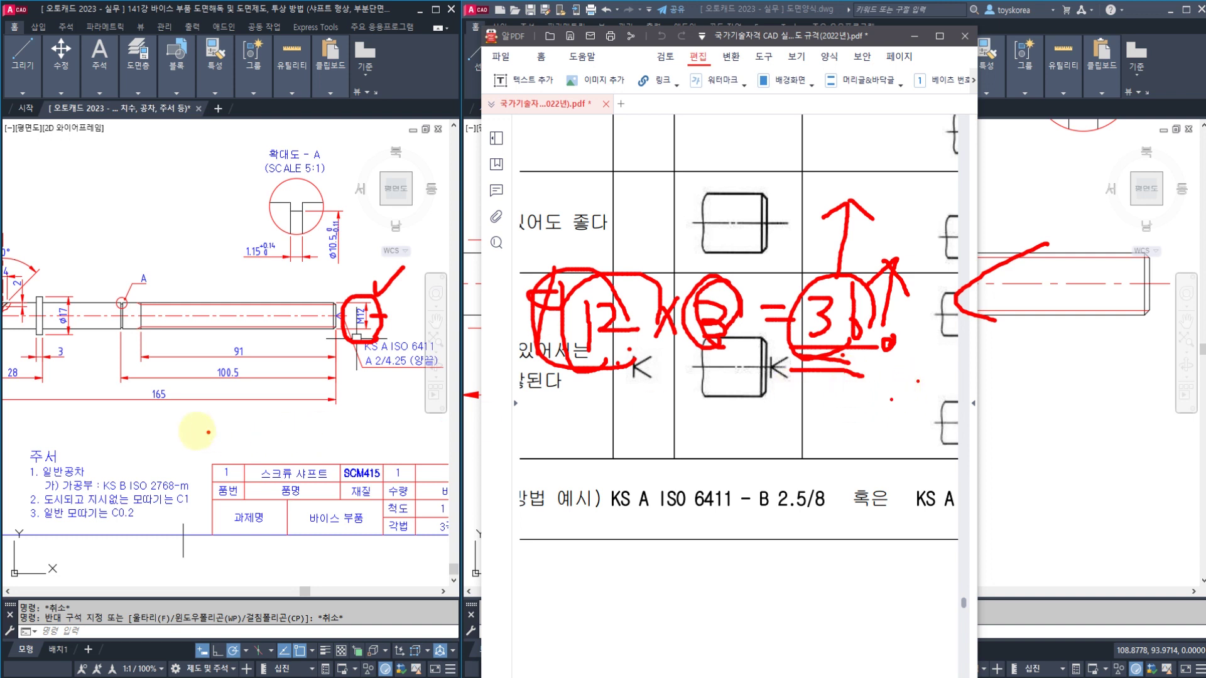
mouse_move(162, 418)
left_mouse_down()
mouse_move(144, 392)
mouse_move(166, 375)
mouse_move(162, 417)
left_mouse_up()
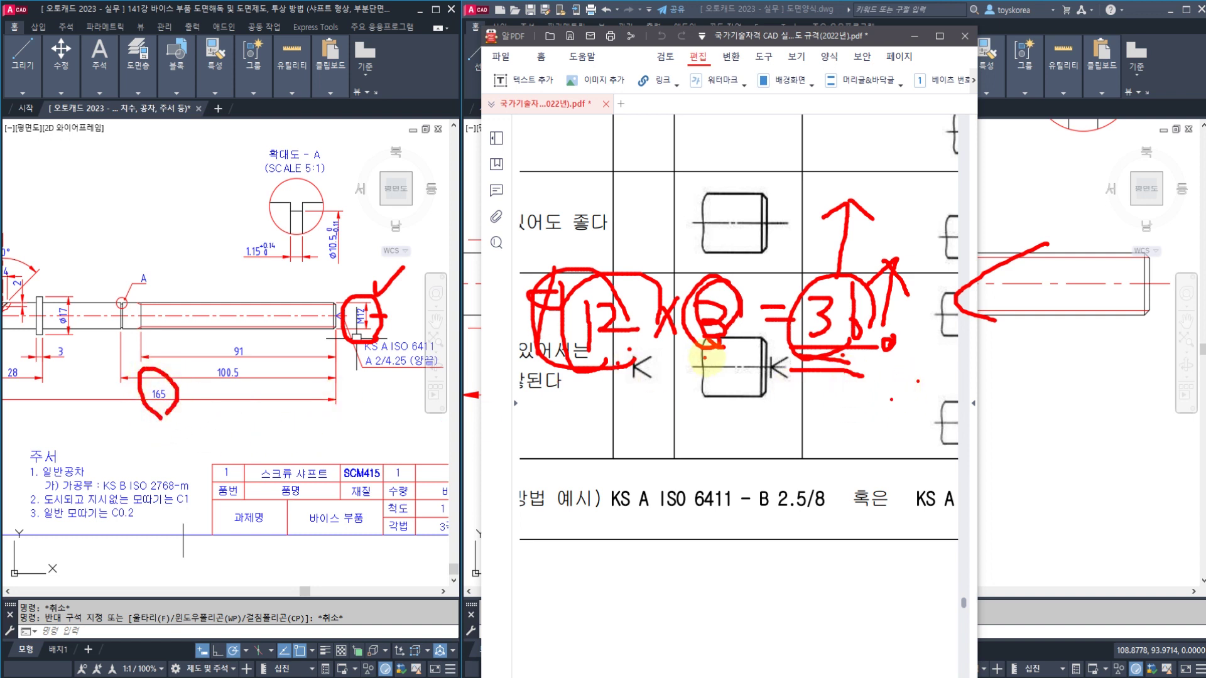
left_click_drag(603, 360, 739, 357)
mouse_move(842, 355)
left_mouse_down()
mouse_move(772, 294)
mouse_move(895, 323)
mouse_move(832, 353)
left_mouse_up()
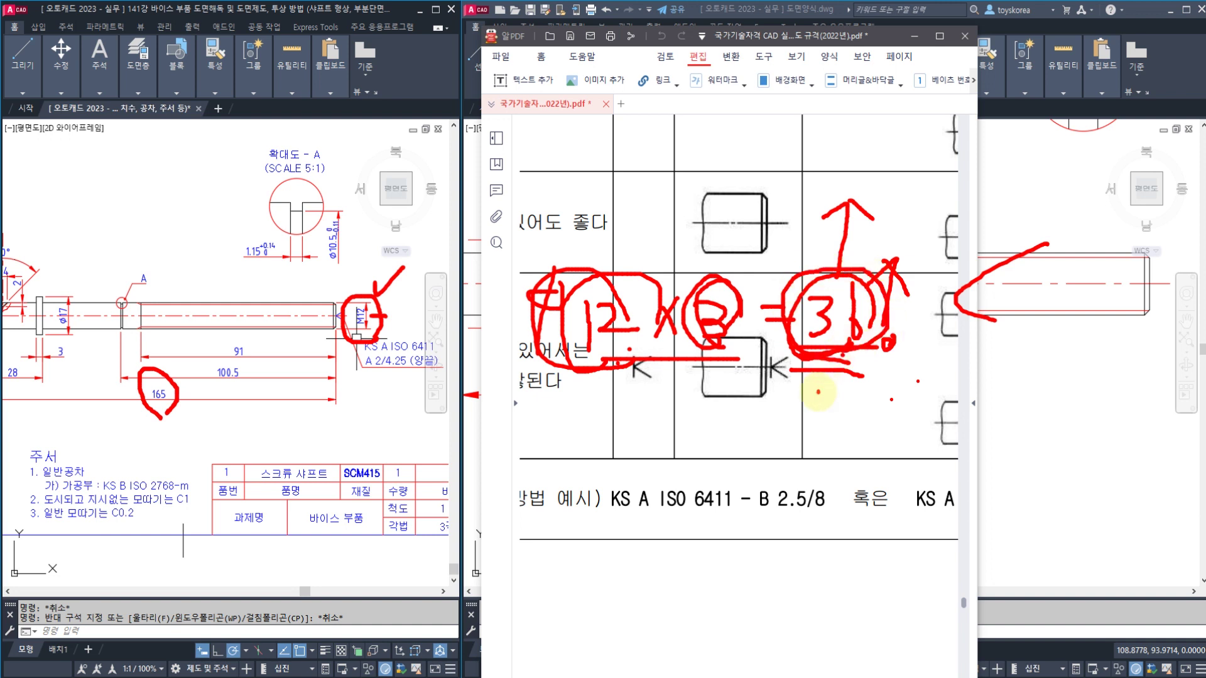
mouse_move(808, 301)
left_mouse_down()
mouse_move(774, 317)
mouse_move(807, 360)
left_mouse_up()
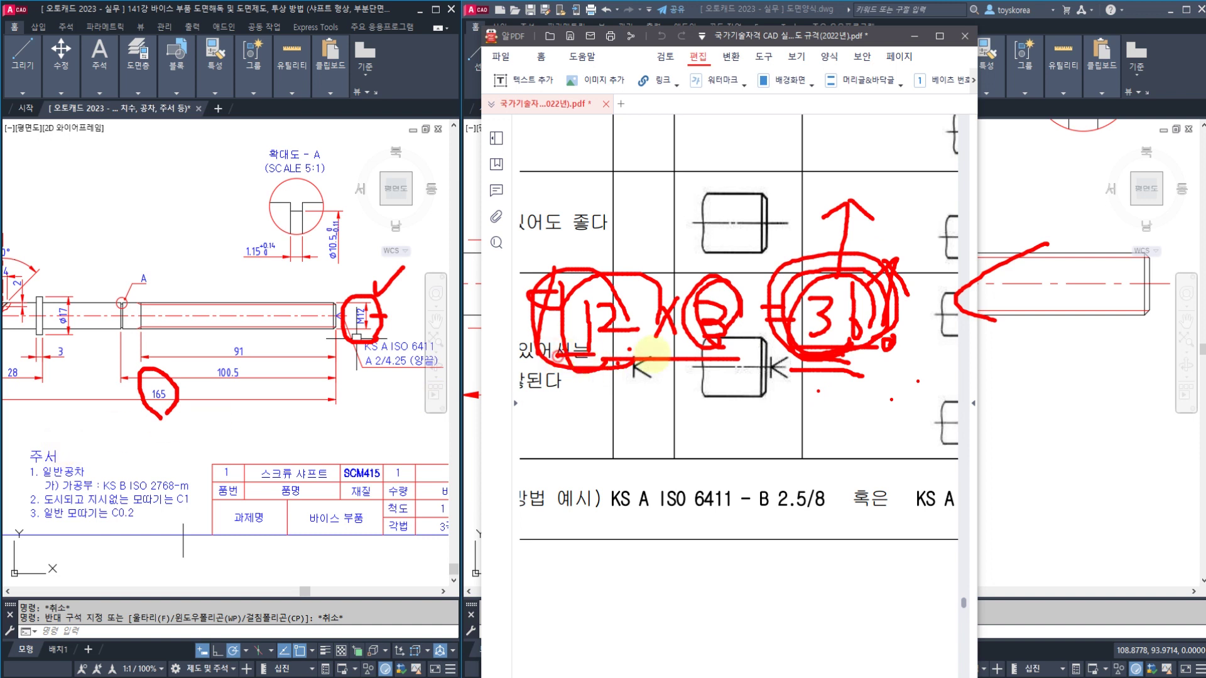
left_click_drag(600, 355, 739, 354)
mouse_move(199, 394)
left_mouse_down()
mouse_move(167, 409)
mouse_move(154, 384)
mouse_move(197, 407)
left_mouse_up()
mouse_move(356, 353)
left_mouse_down()
mouse_move(405, 380)
mouse_move(468, 330)
mouse_move(334, 338)
mouse_move(393, 377)
left_mouse_up()
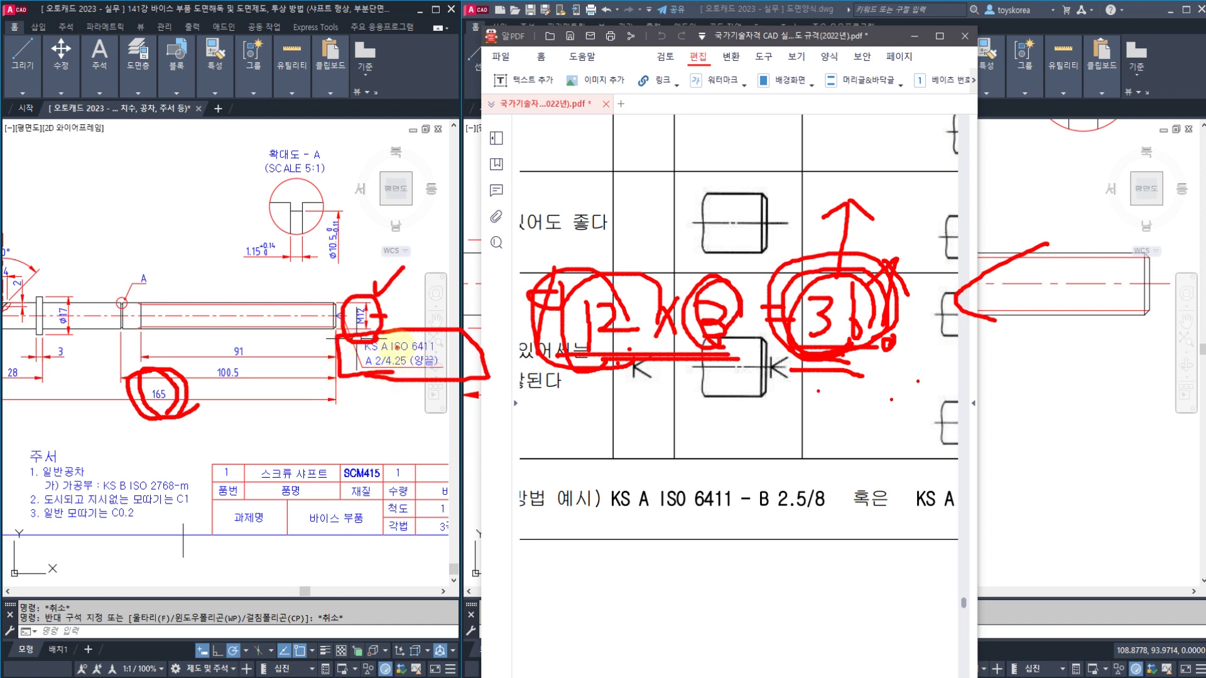
mouse_move(807, 380)
left_mouse_down()
mouse_move(800, 430)
mouse_move(826, 398)
mouse_move(806, 451)
mouse_move(898, 464)
mouse_move(918, 436)
left_mouse_up()
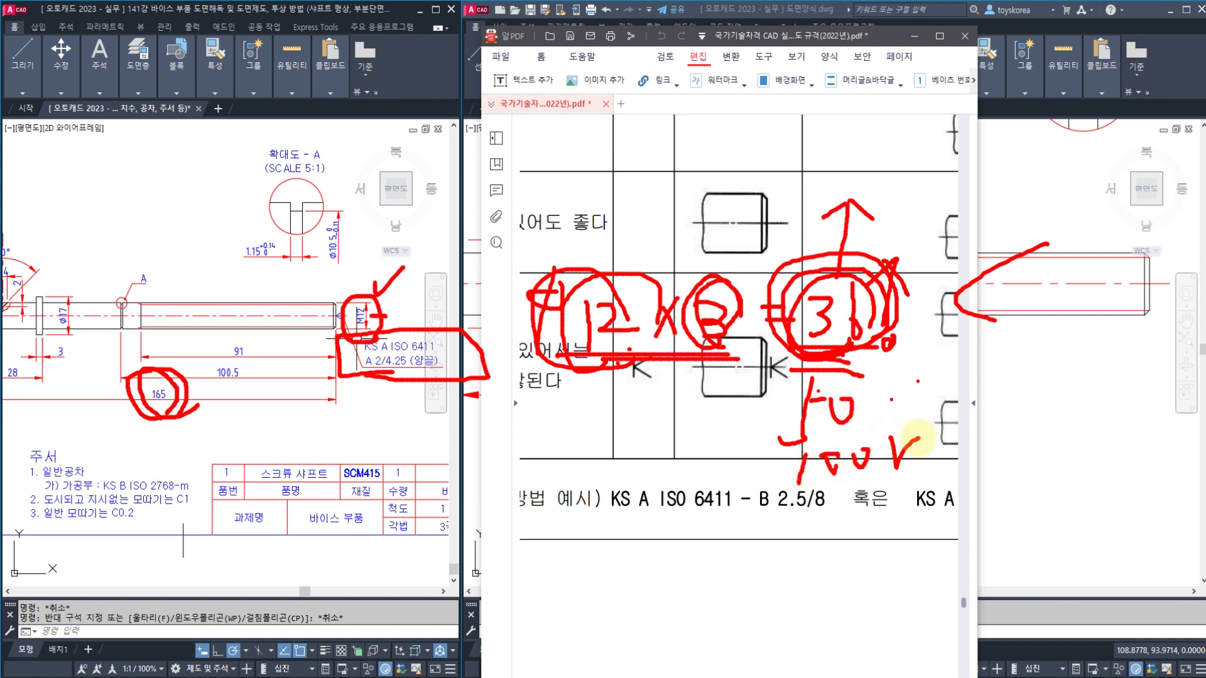
left_click(162, 295)
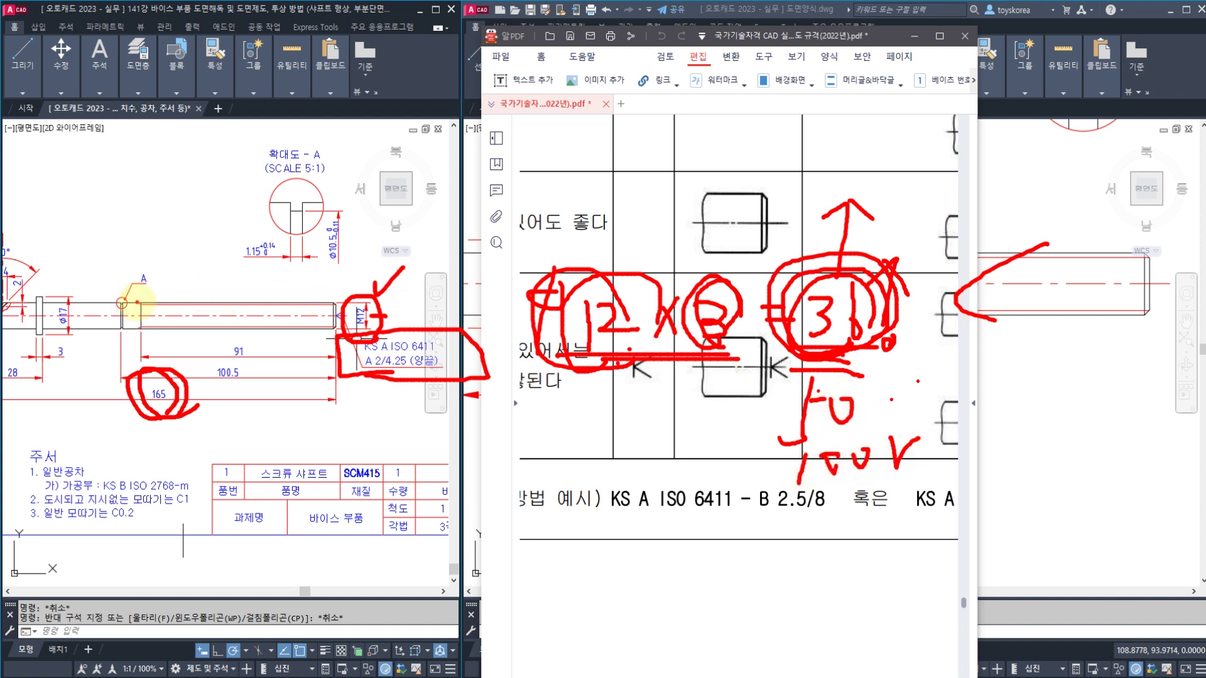
mouse_move(167, 292)
left_mouse_down()
mouse_move(157, 295)
mouse_move(168, 308)
left_mouse_up()
mouse_move(191, 321)
left_mouse_down()
mouse_move(179, 336)
mouse_move(188, 346)
left_mouse_up()
left_click_drag(245, 288, 256, 338)
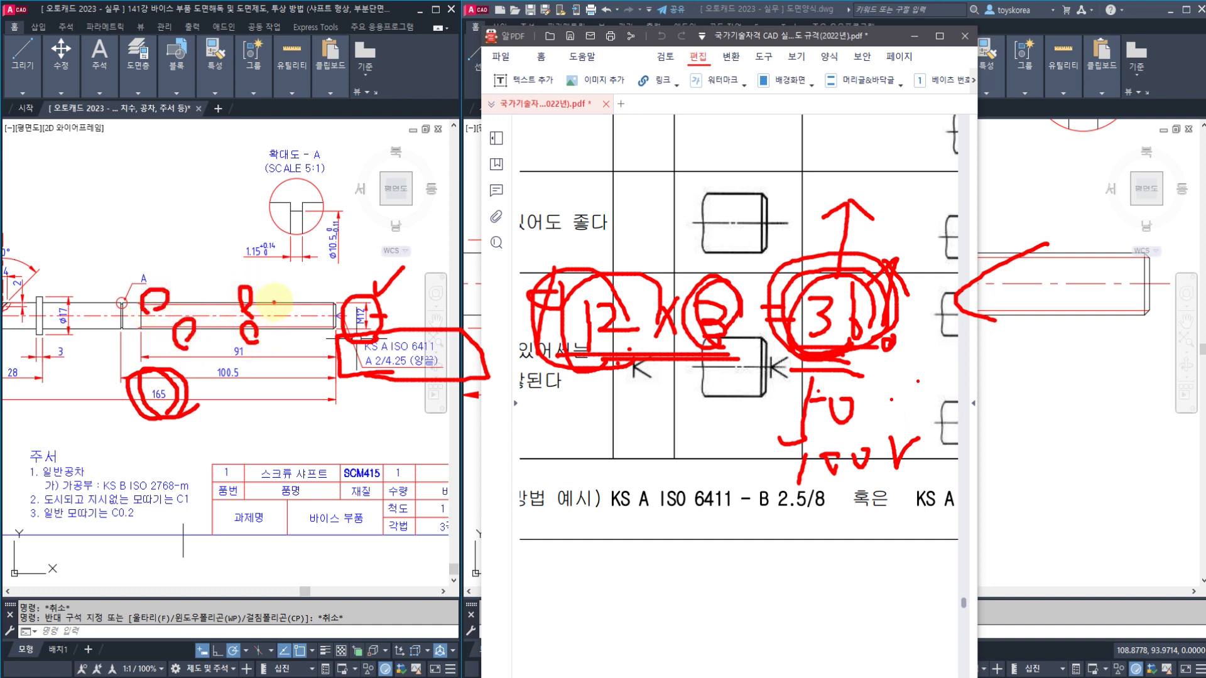
mouse_move(280, 305)
left_mouse_down()
mouse_move(277, 316)
mouse_move(231, 254)
mouse_move(270, 305)
mouse_move(337, 242)
mouse_move(336, 258)
left_mouse_up()
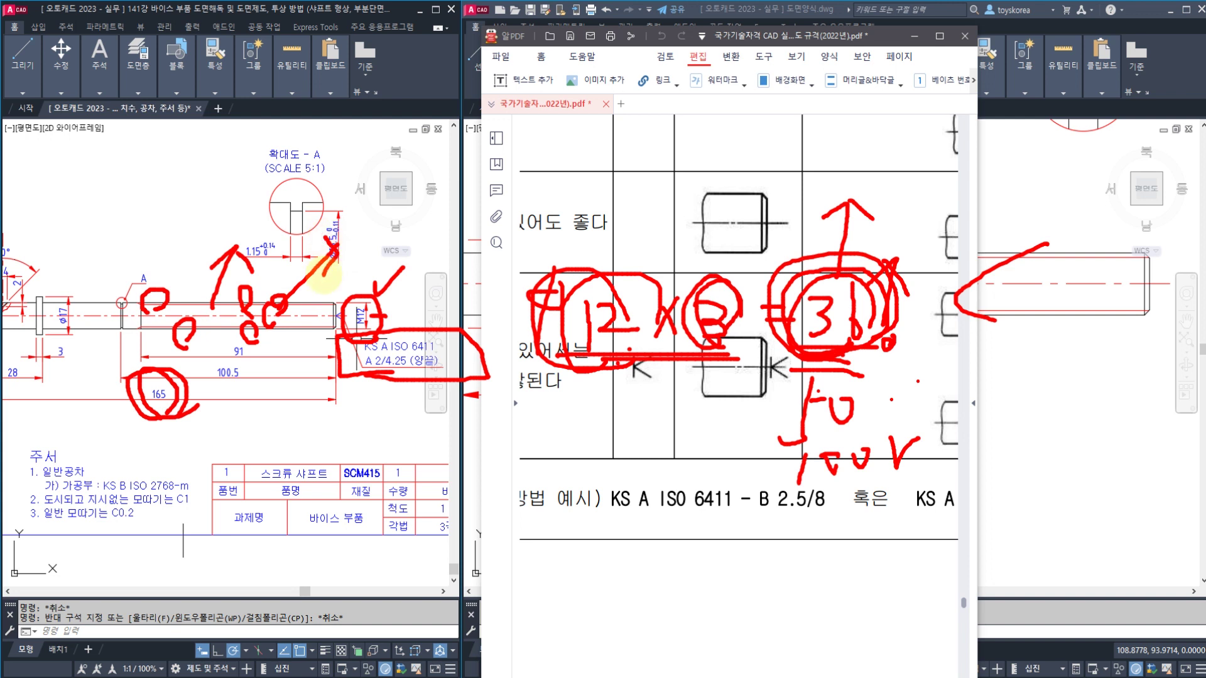
left_click_drag(306, 310, 375, 135)
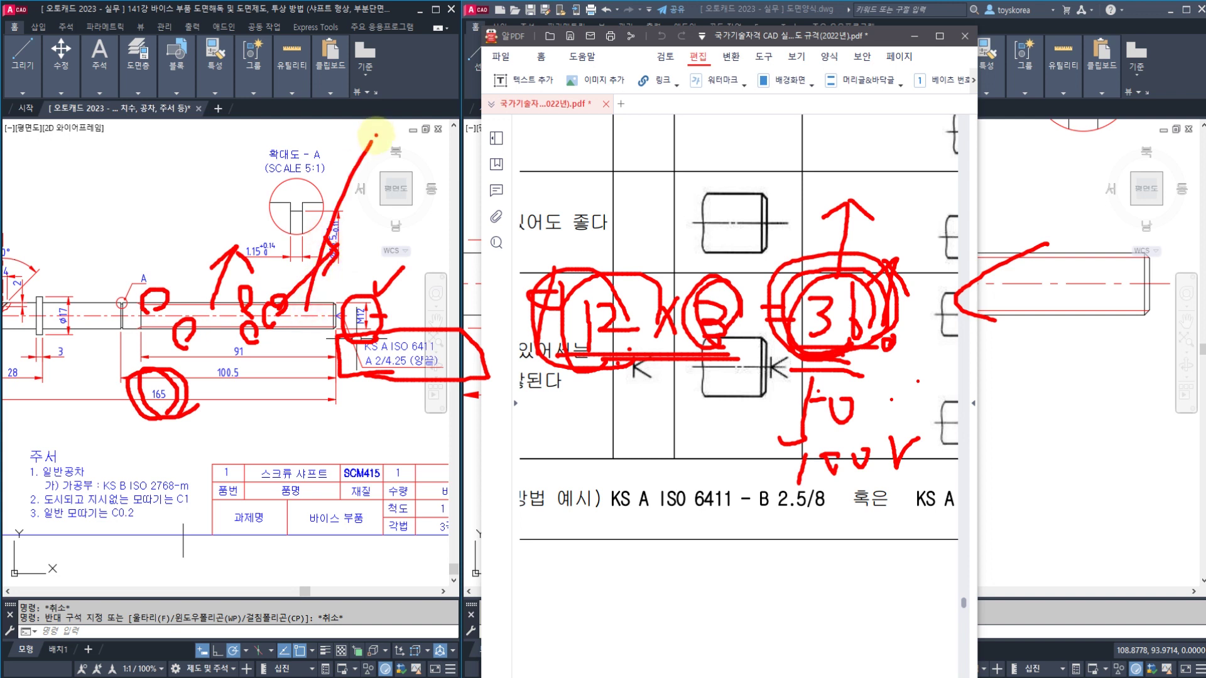
left_click_drag(123, 311, 111, 301)
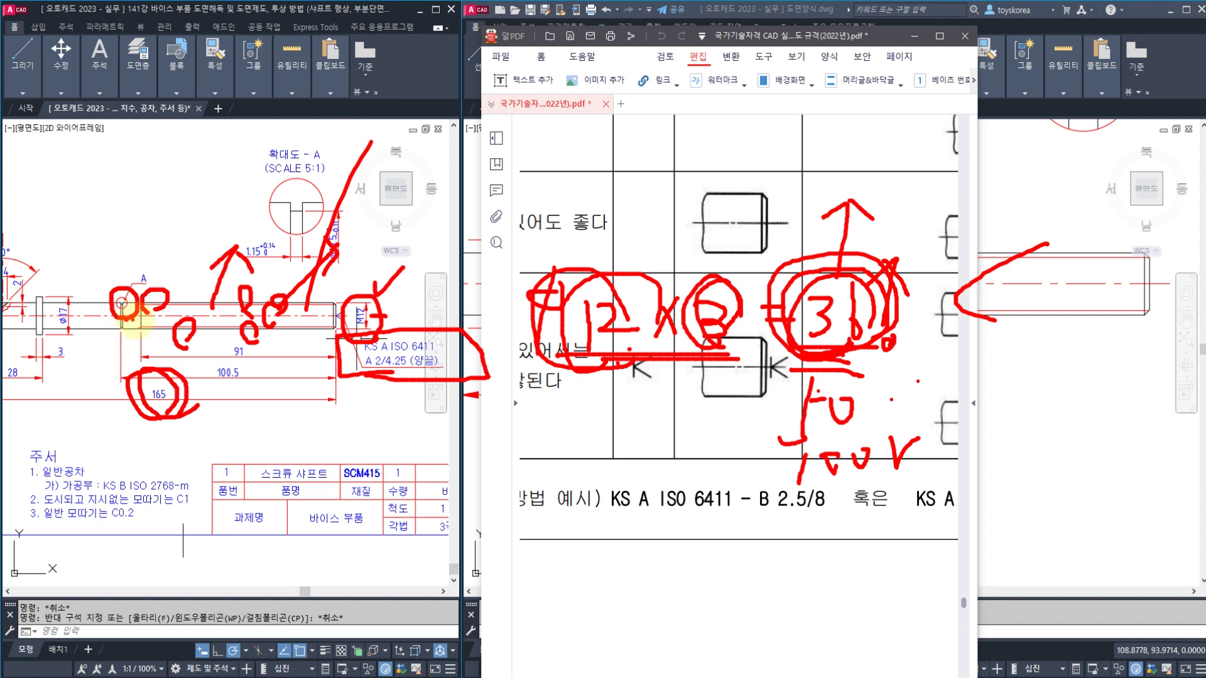
left_click_drag(131, 333, 329, 324)
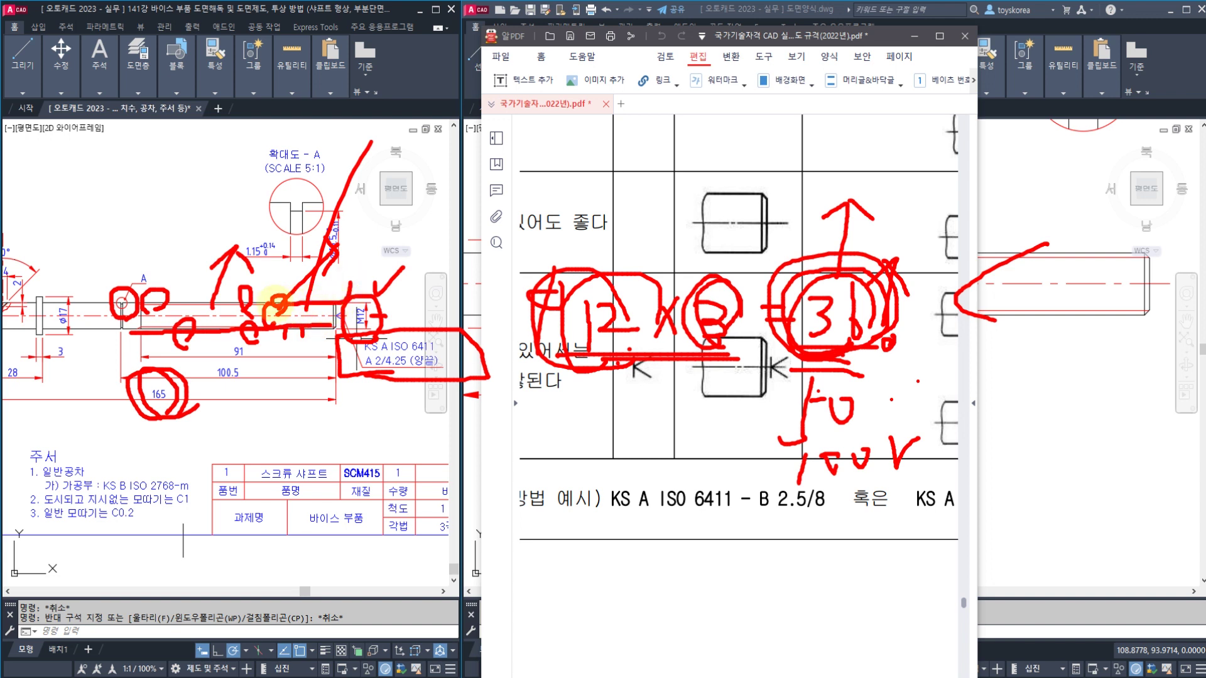
mouse_move(134, 270)
left_mouse_down()
mouse_move(134, 250)
mouse_move(393, 246)
mouse_move(390, 276)
mouse_move(336, 285)
mouse_move(242, 231)
mouse_move(254, 290)
mouse_move(201, 295)
mouse_move(220, 303)
left_mouse_up()
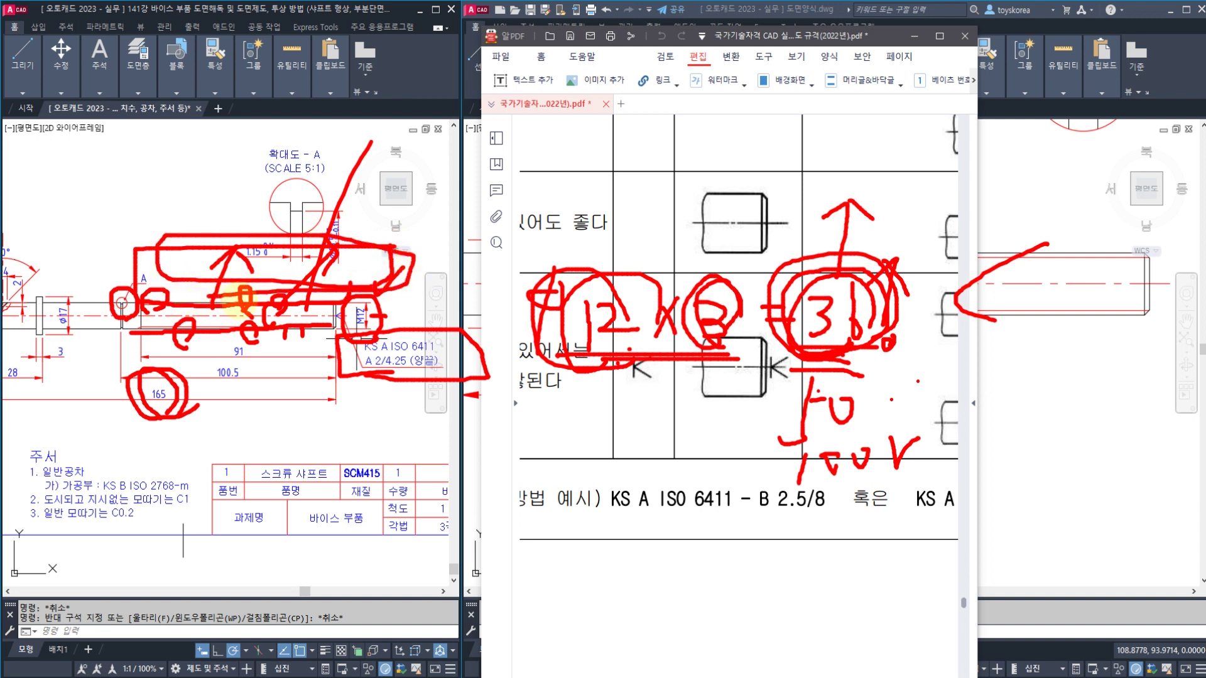
Examine the reference shaft from its 90° conical hole and collar dimensions to the threaded end and center hole callout
key("Escape")
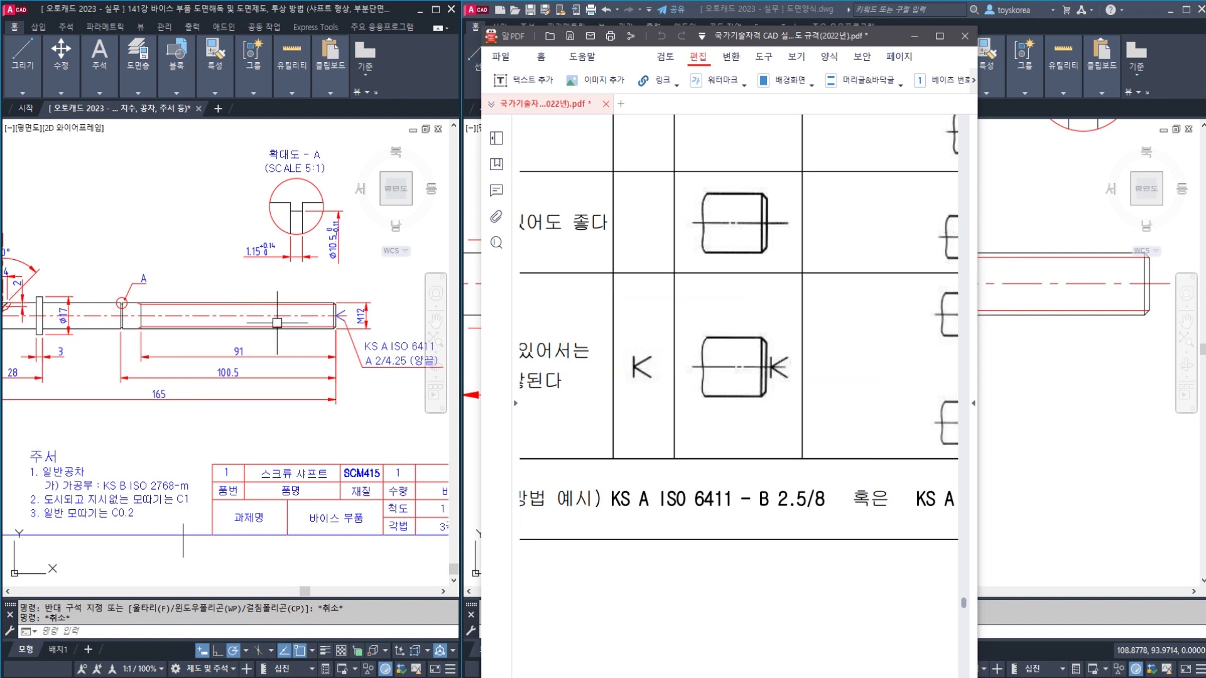
middle_click_drag(252, 330, 225, 336)
middle_click_drag(97, 346, 187, 347)
scroll(69, 339, "up", 2)
middle_click_drag(113, 303, 183, 295)
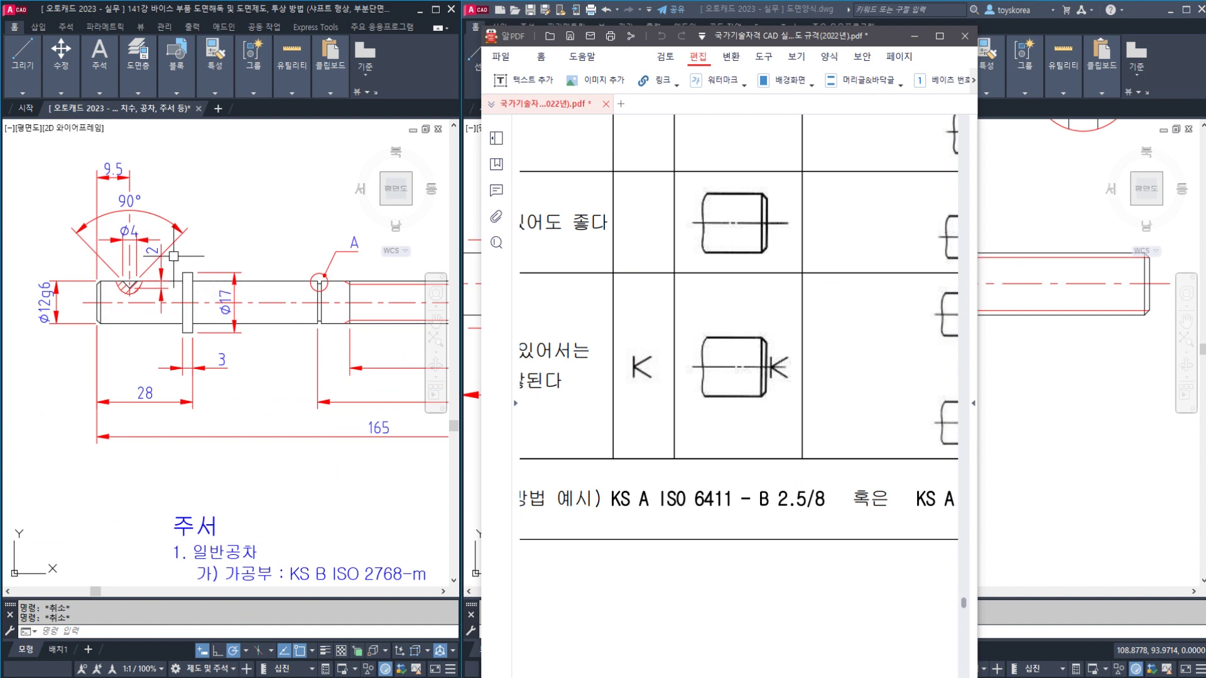
scroll(157, 280, "down", 2)
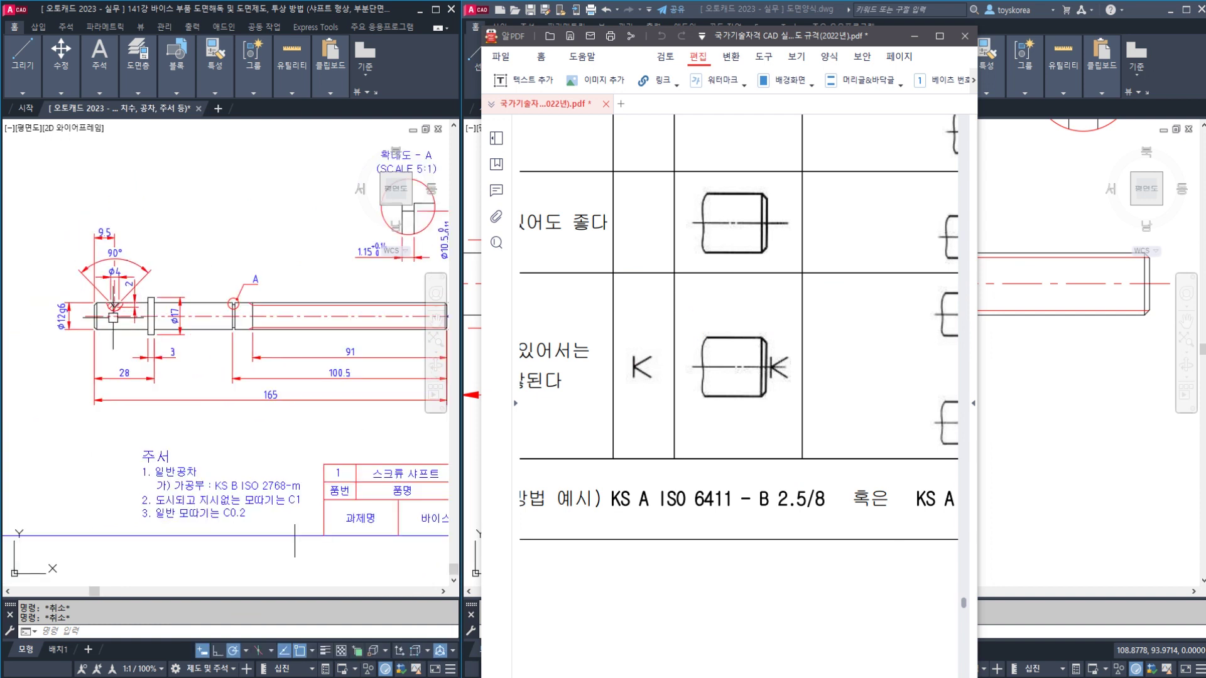
middle_click_drag(345, 333, 304, 331)
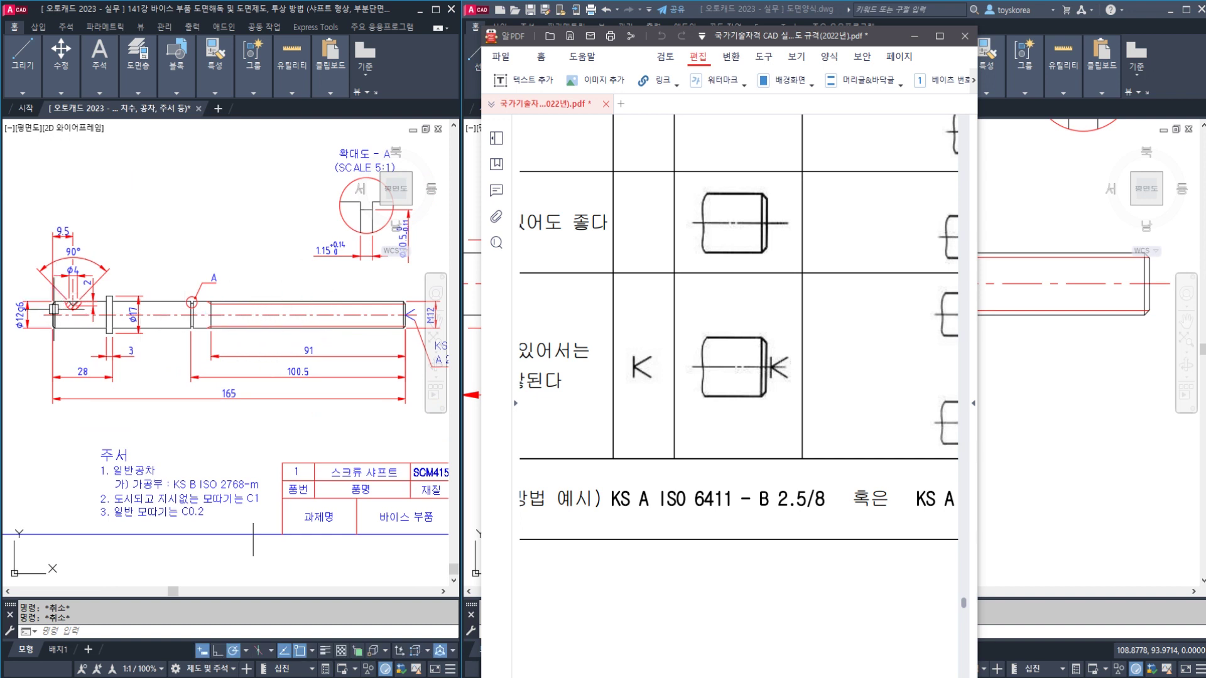
scroll(48, 308, "up", 2)
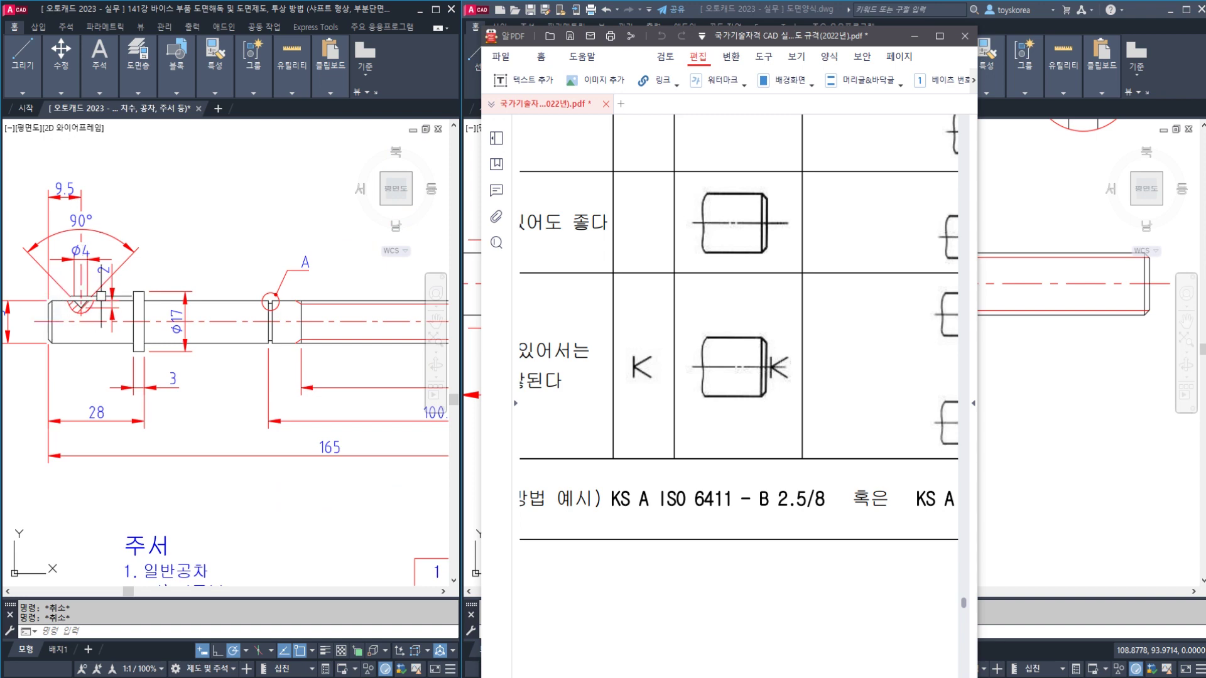
scroll(139, 290, "down", 2)
middle_click_drag(188, 313, 114, 315)
scroll(276, 342, "up", 3)
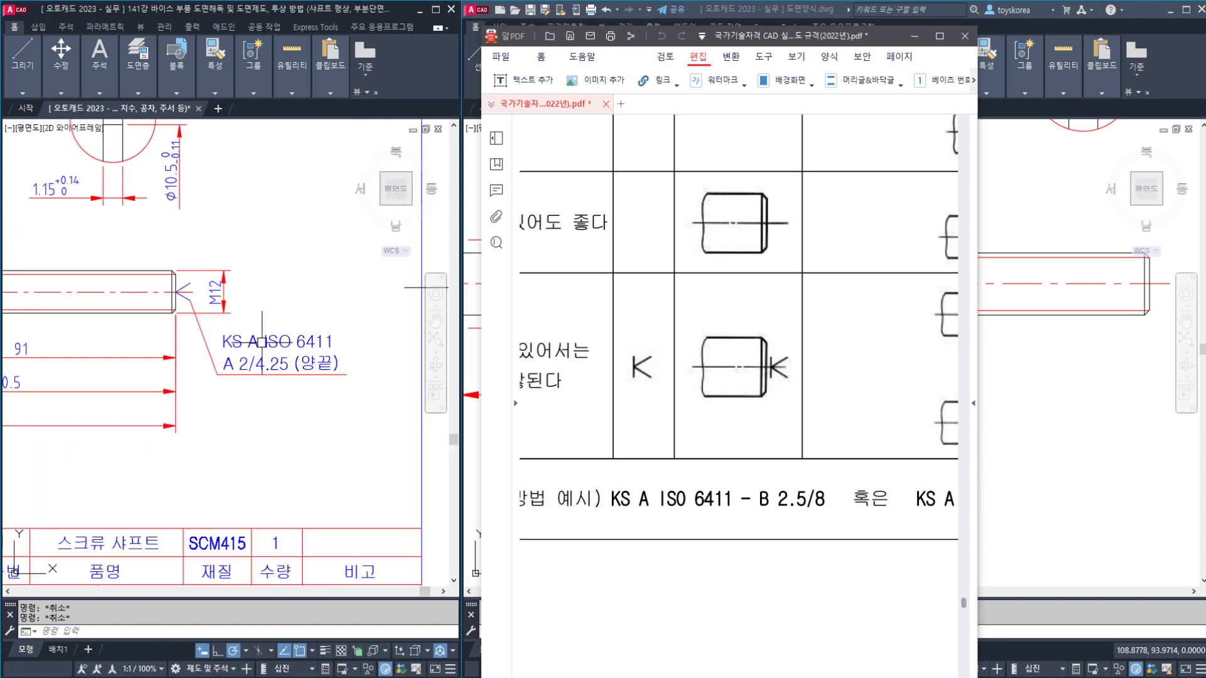
Return to the AutoCAD drawing, locate the shaft's threaded end and examine the V-shaped center hole symbol lines in the reference
left_click(981, 361)
middle_click_drag(880, 338, 768, 359)
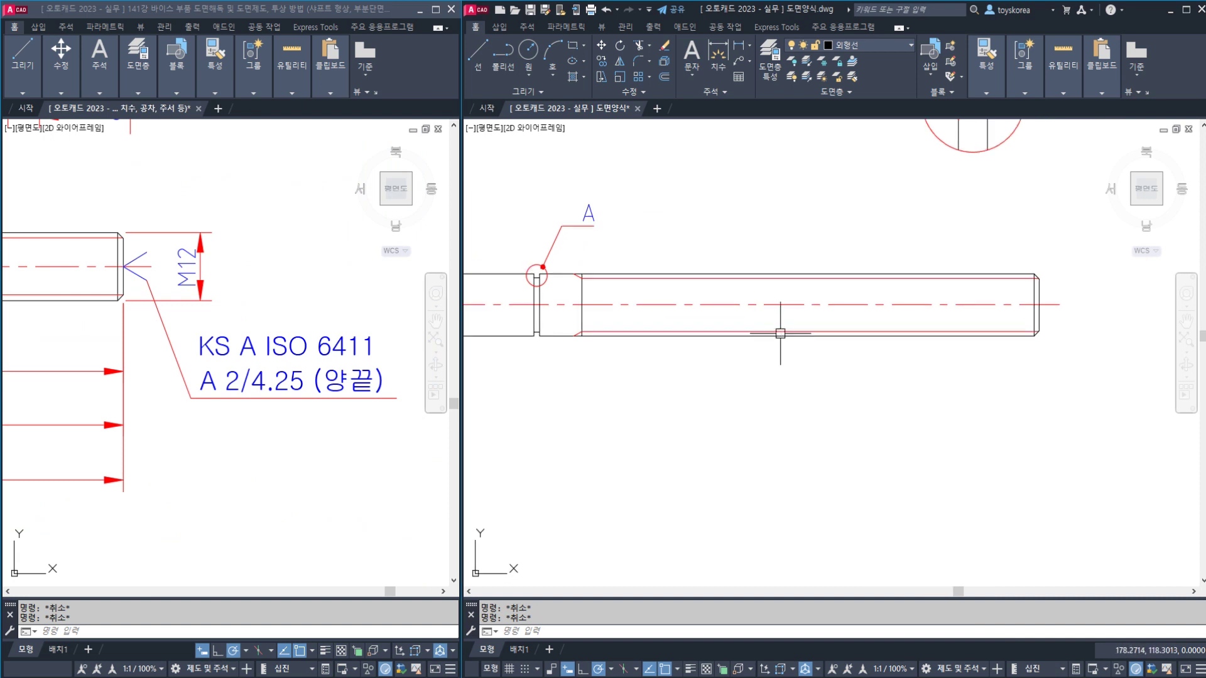
scroll(772, 338, "down", 2)
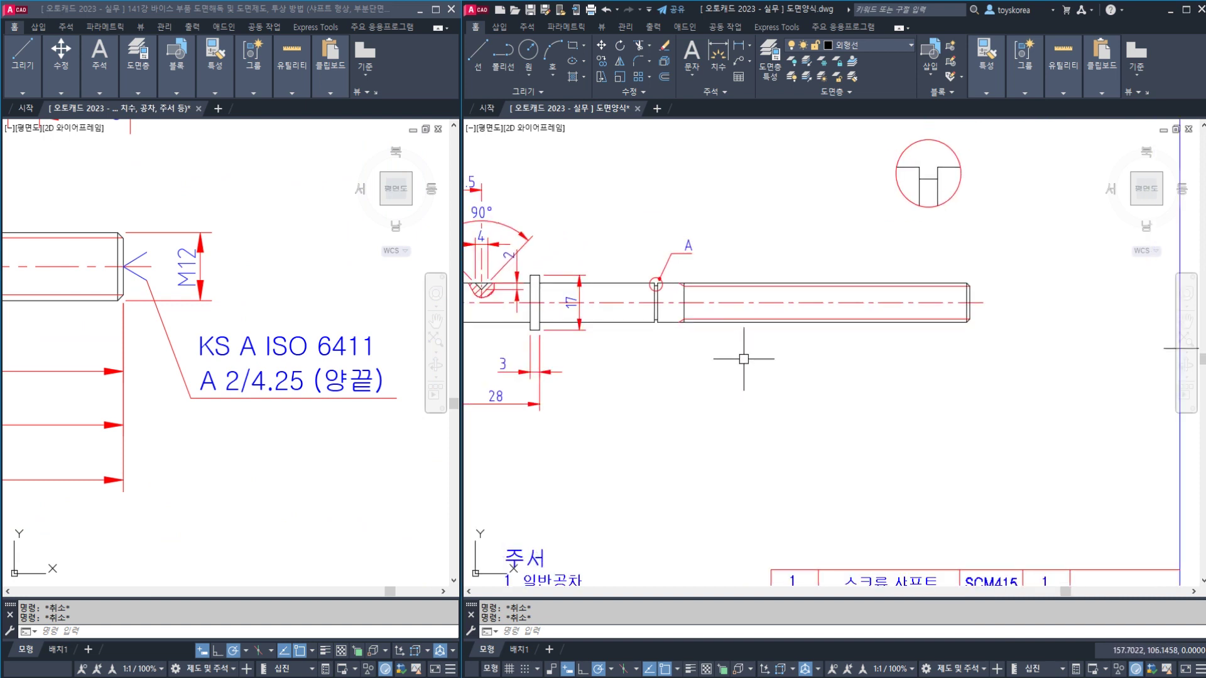
left_click(880, 342)
scroll(866, 333, "up", 3)
key("Escape")
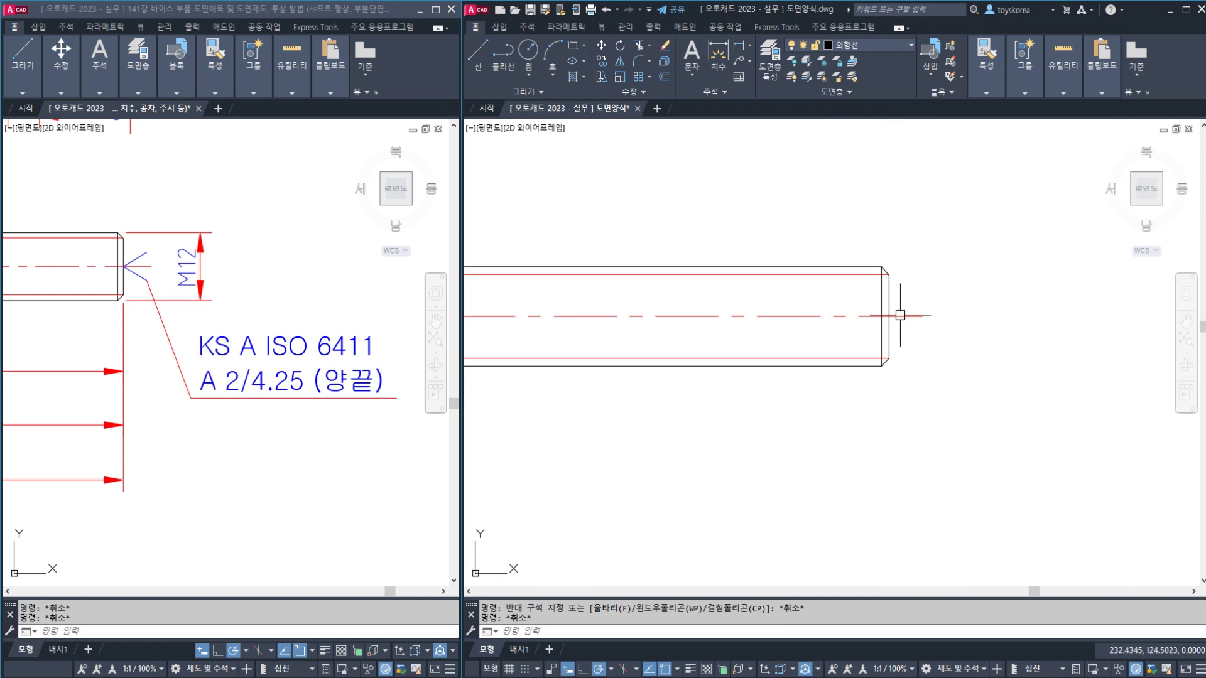
left_click(101, 289)
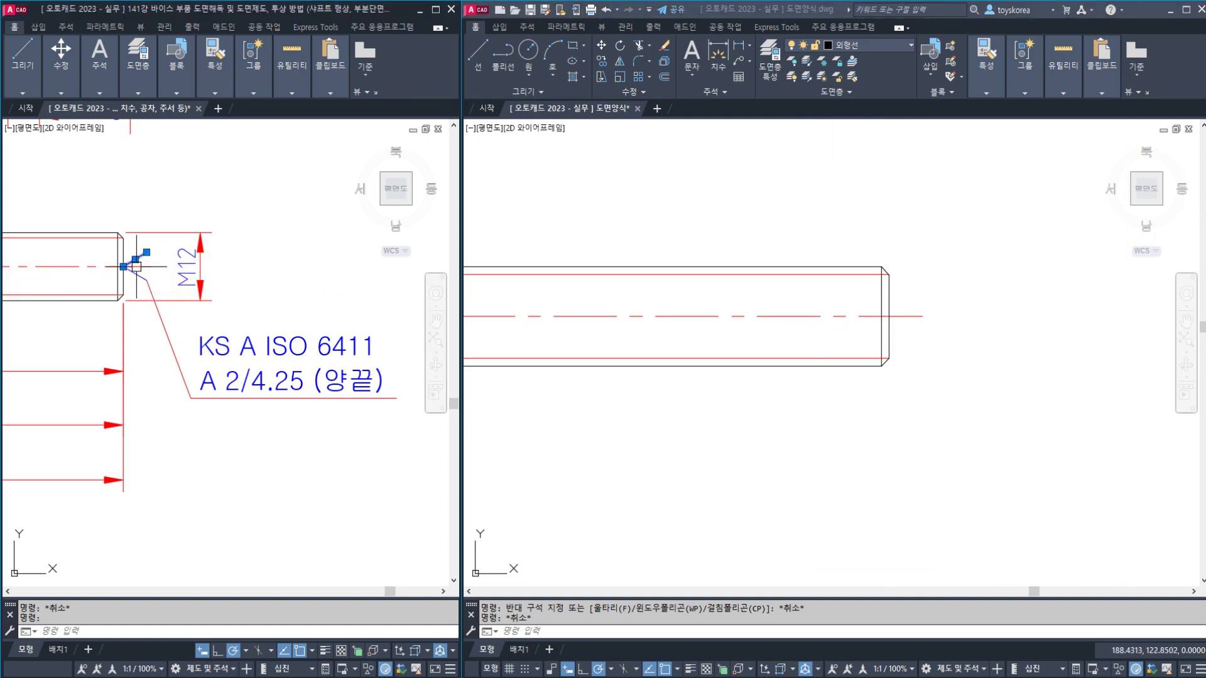
key("Escape")
key("Escape")
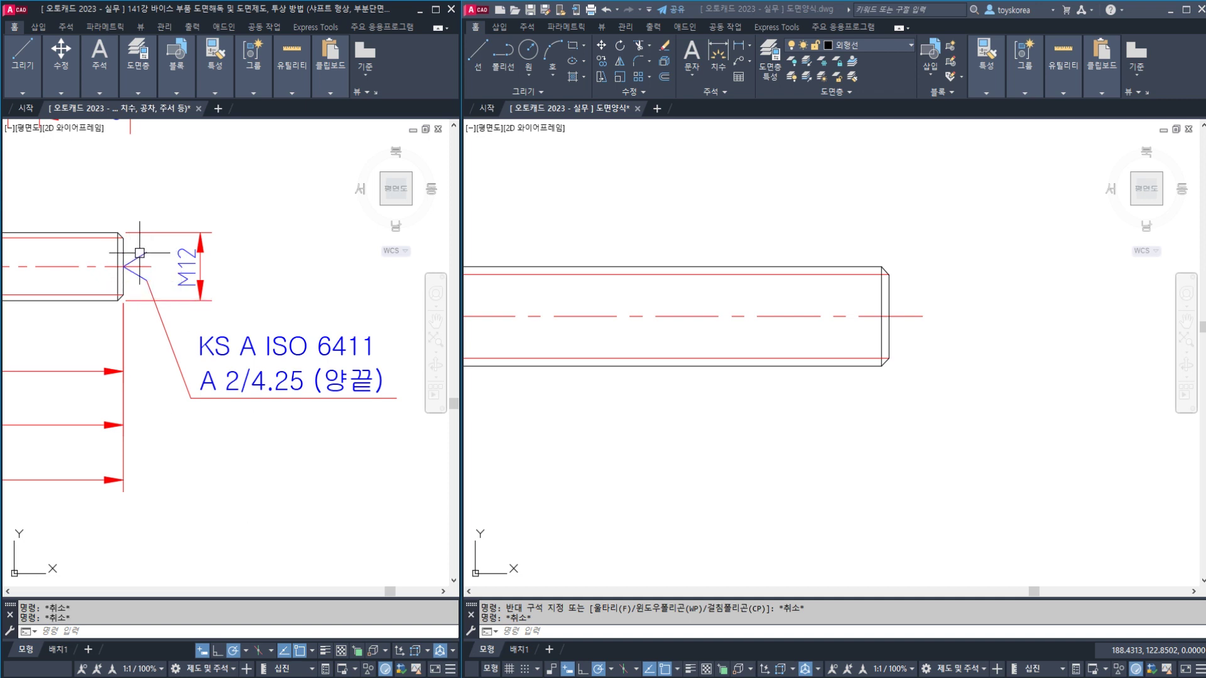
key("Escape")
scroll(101, 261, "up", 4)
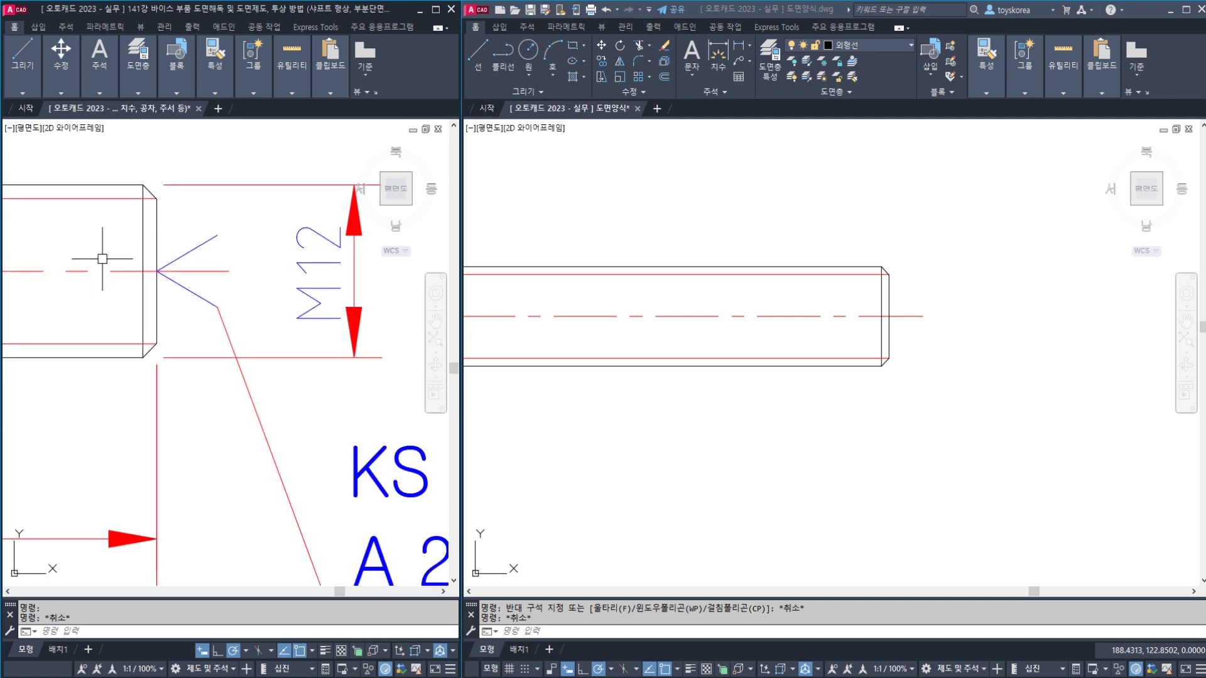
scroll(202, 268, "down", 2)
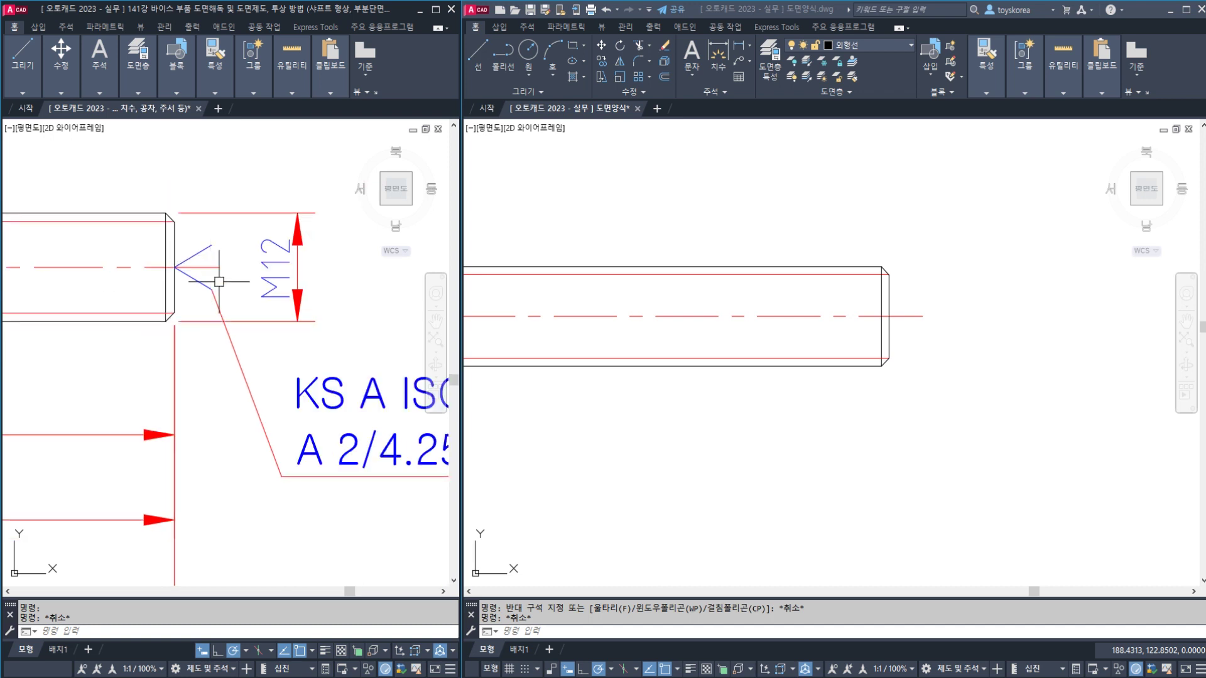
scroll(219, 281, "down", 2)
left_click(202, 258)
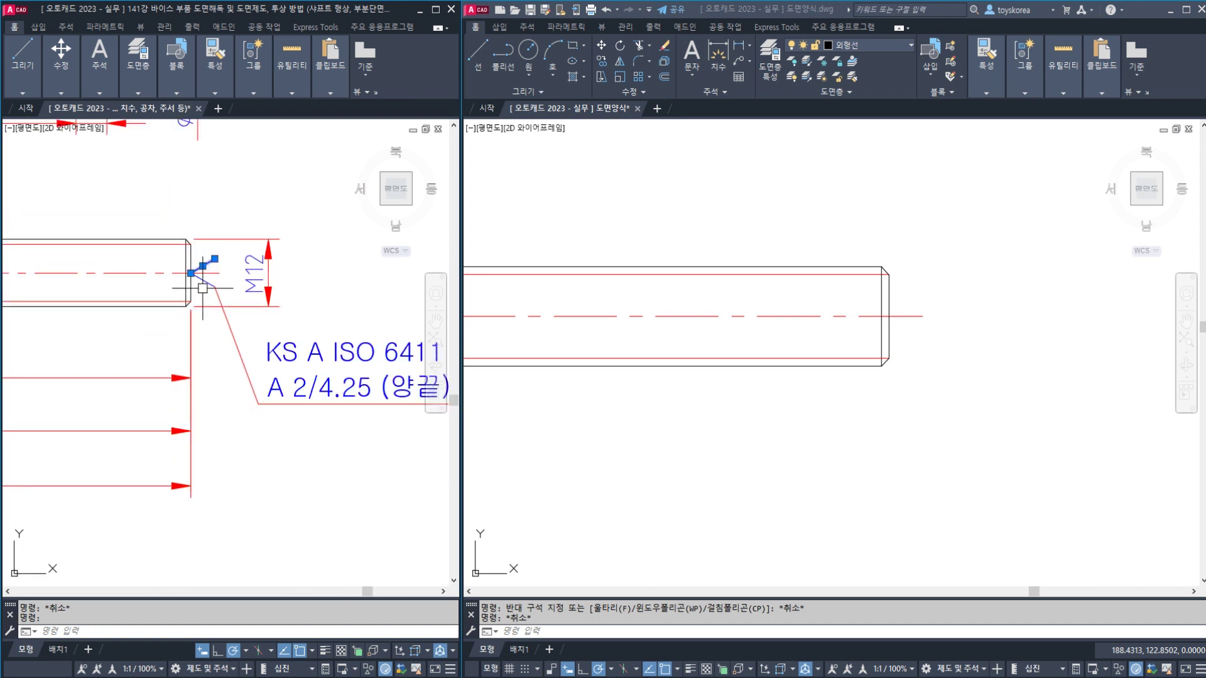
key("Escape")
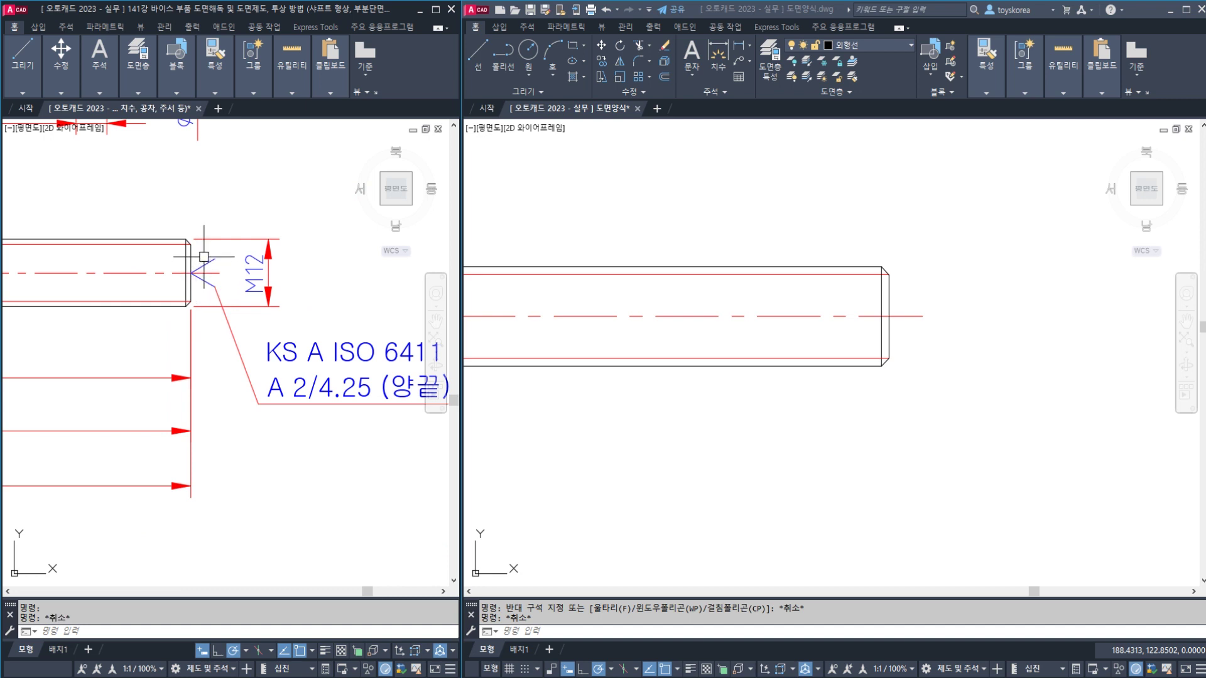
Place a construction line at 30° through the point where the centerline meets the threaded end face
left_click(752, 290)
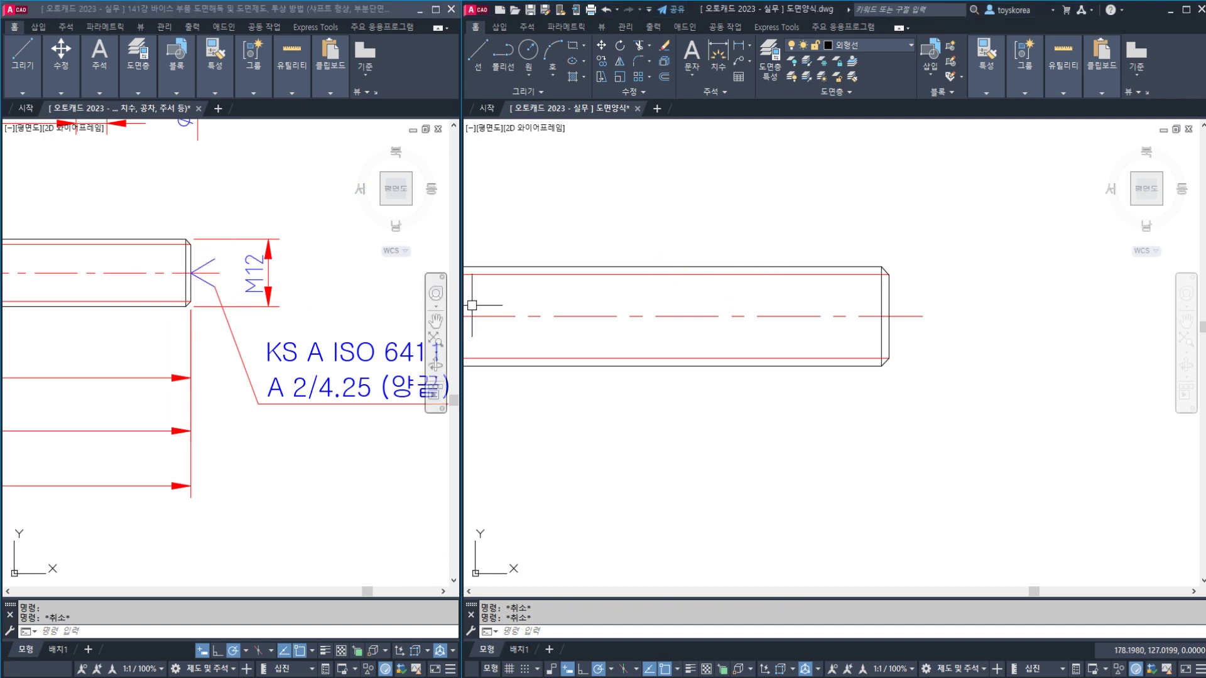
scroll(820, 304, "up", 2)
type("XL")
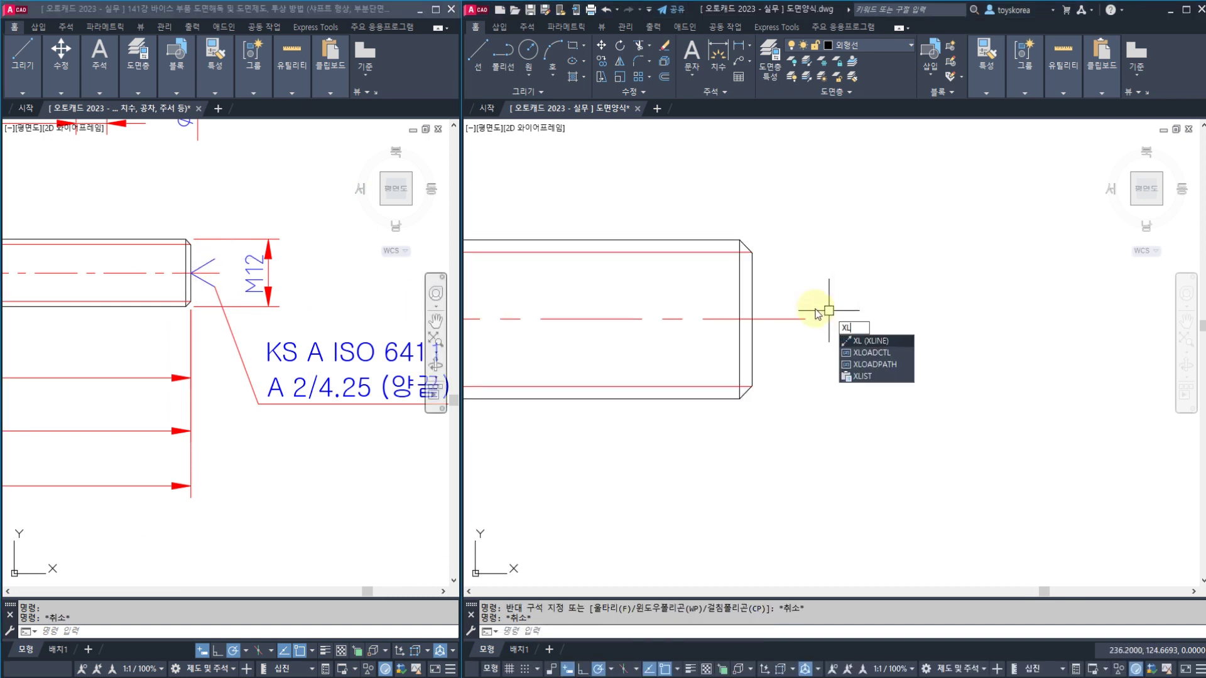
key("Return")
type("A")
key("Return")
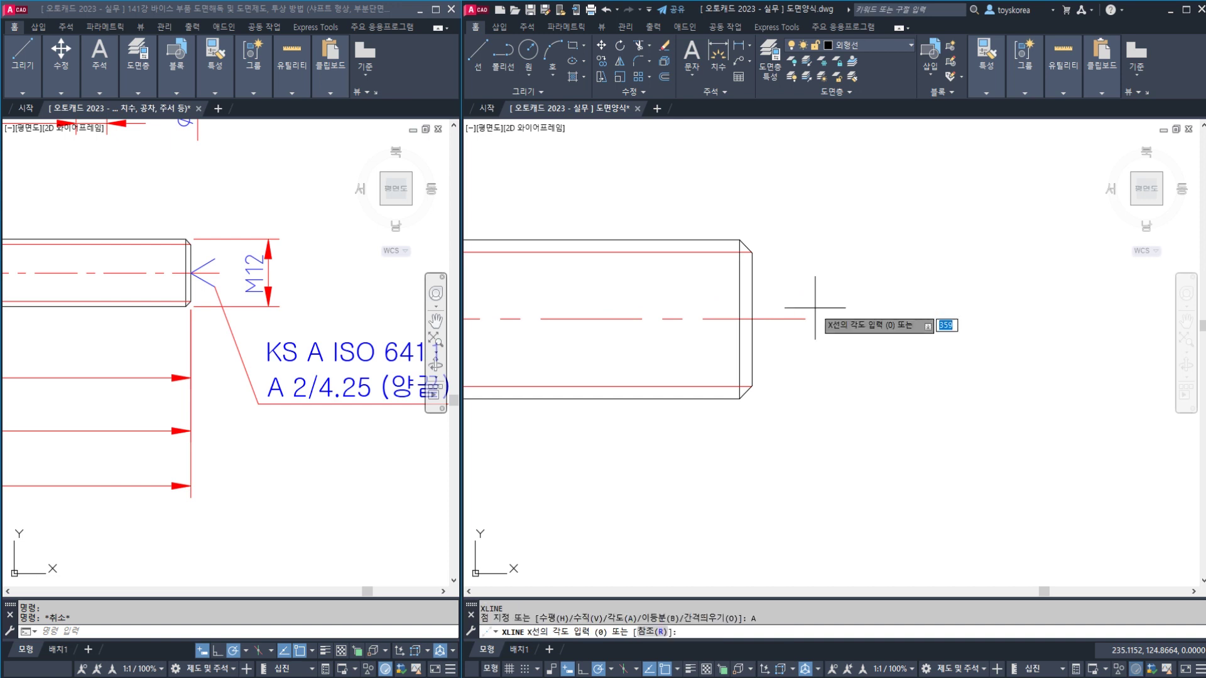
type("30")
key("Return")
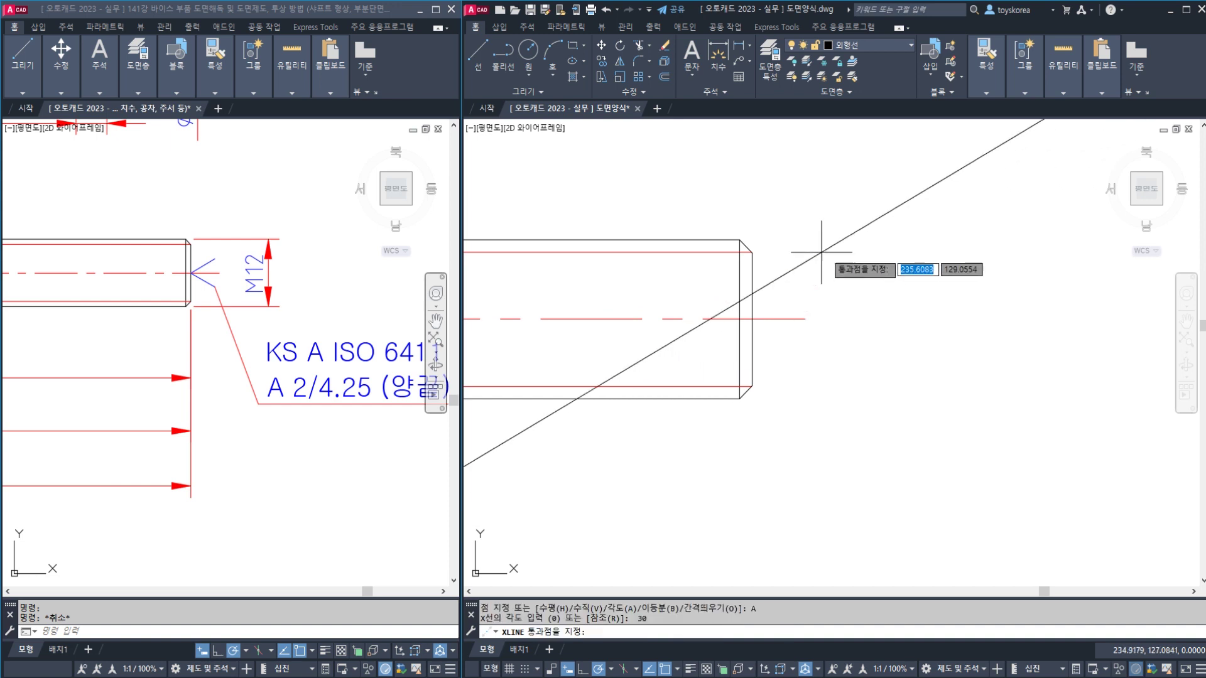
left_click(752, 319)
key("Escape")
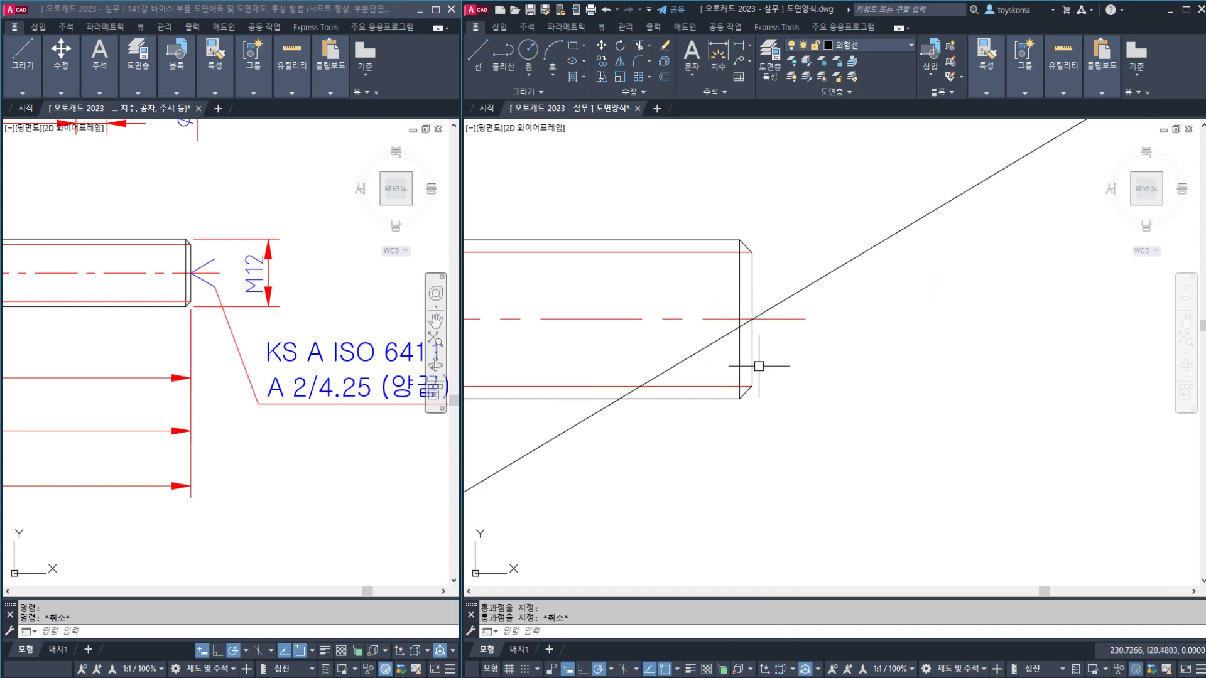
Offset the shaft centerline upward by 2.5 as a limit for the center hole symbol
type("o")
key("Return")
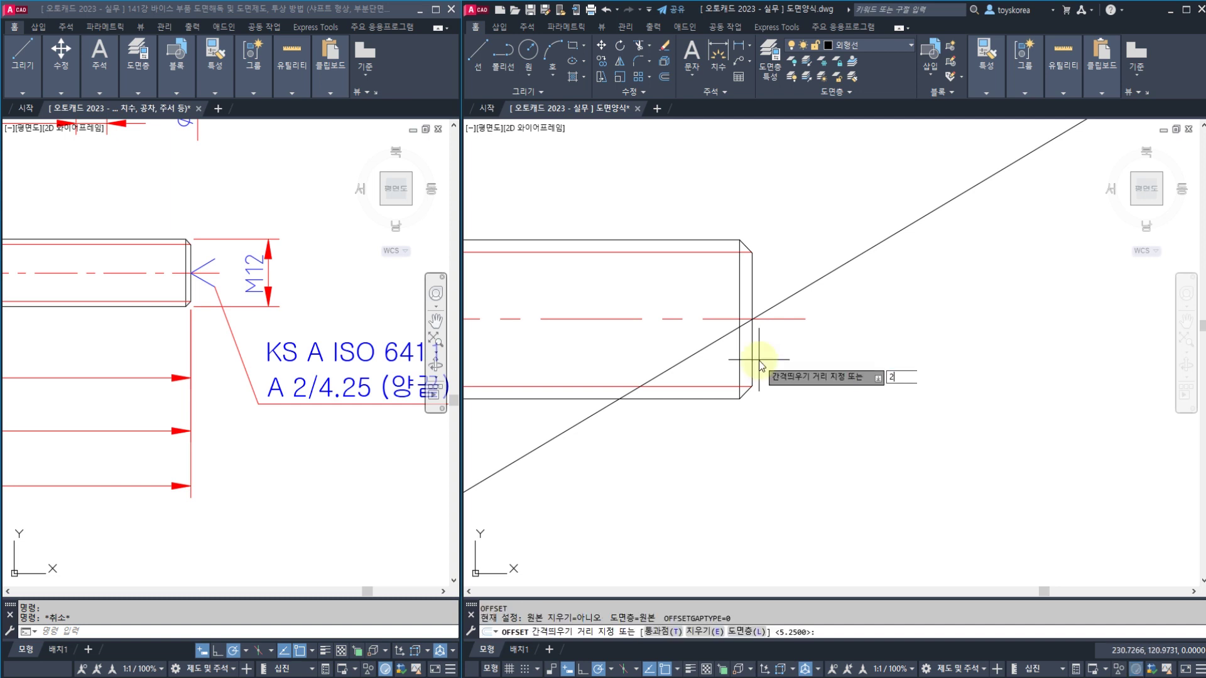
type("2.5")
key("Return")
left_click(775, 319)
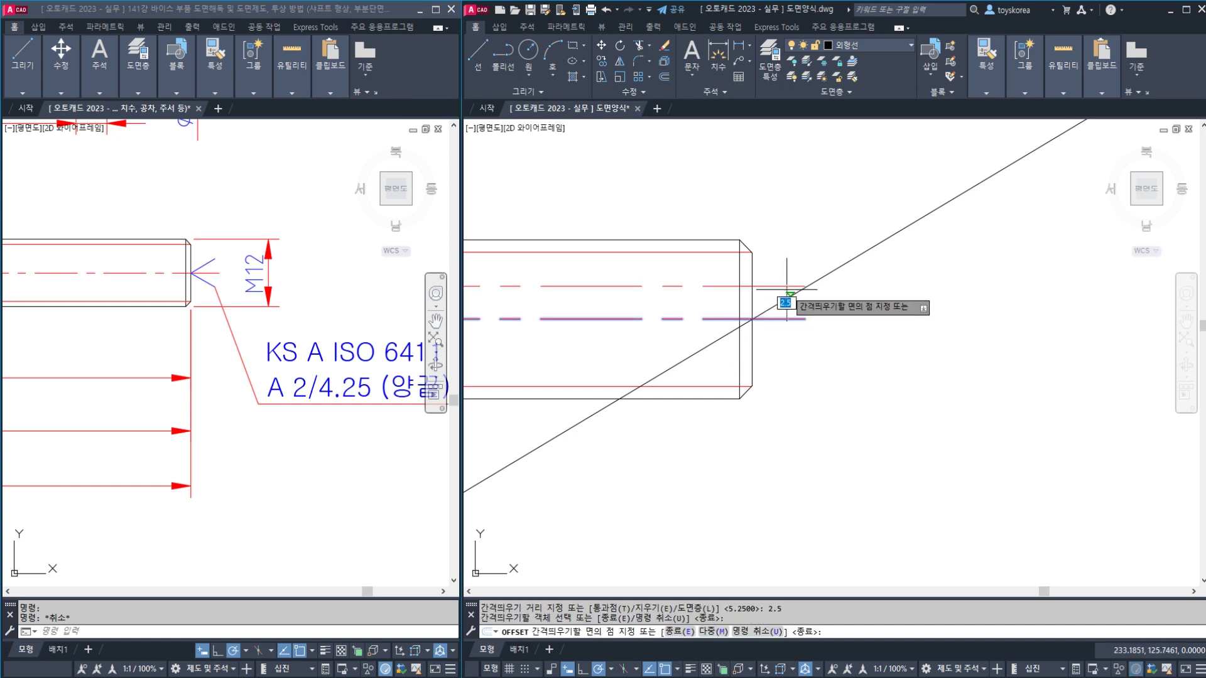
left_click(786, 290)
key("Escape")
Trim the 30° line to the part between the shaft end and the offset line, and erase the offset line
type("tr")
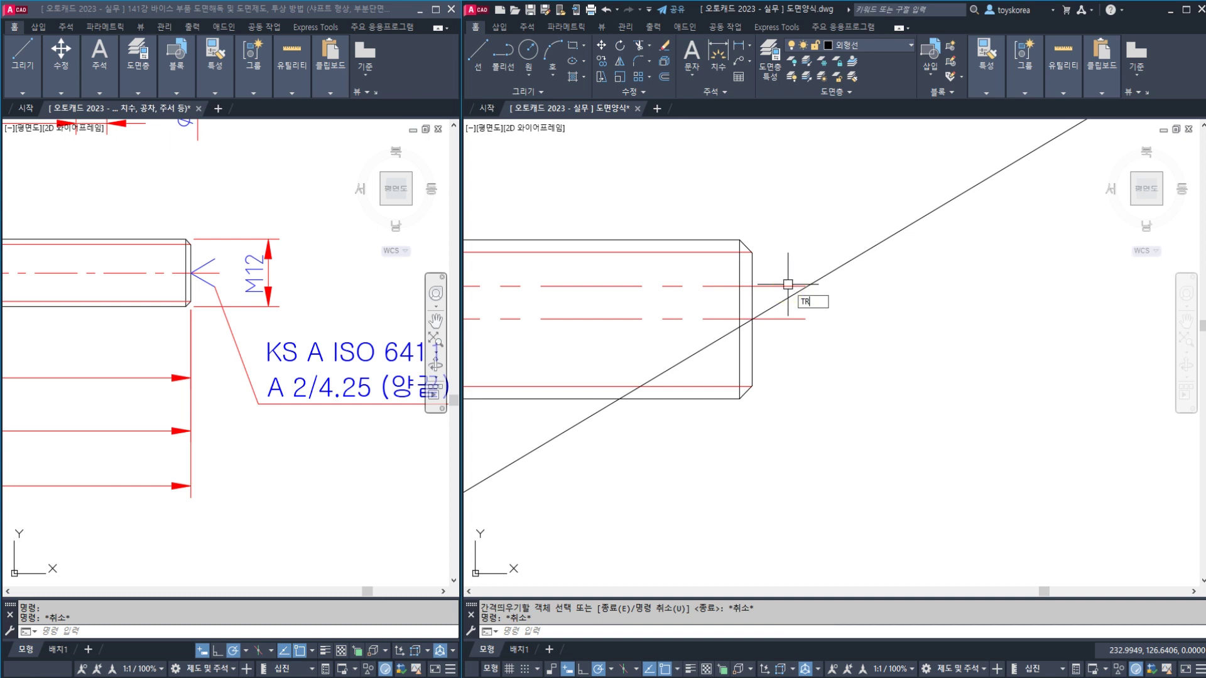
key("Return")
key("Return")
left_click(821, 277)
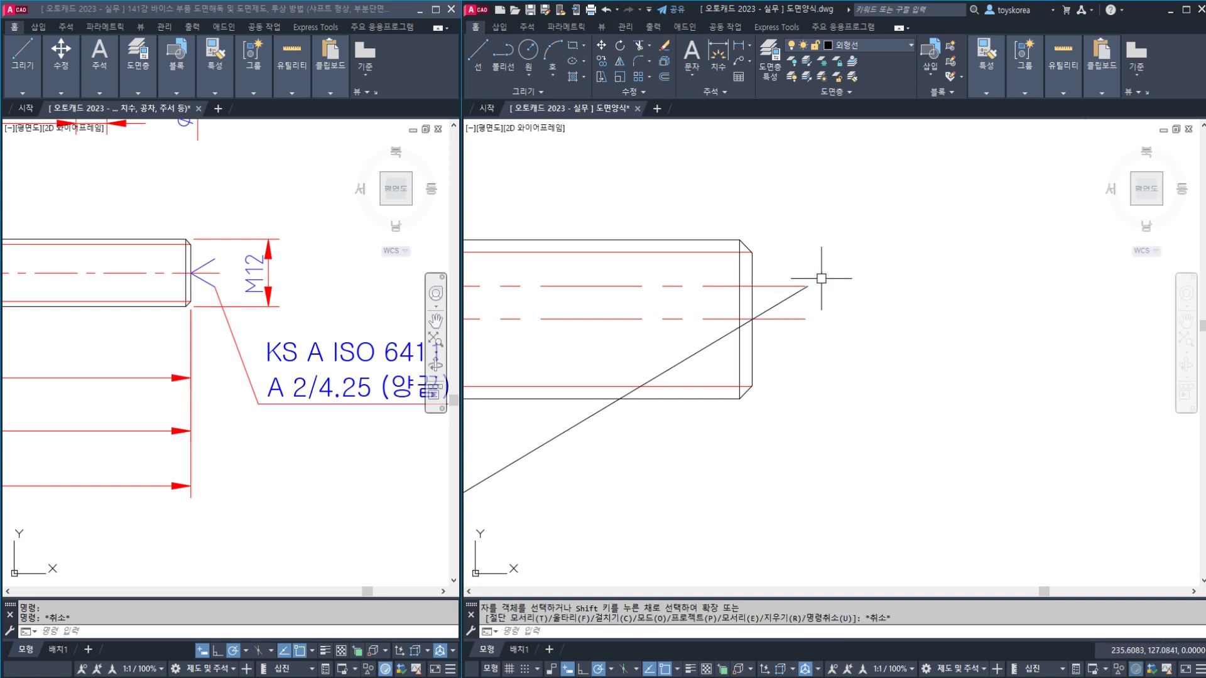
left_click(746, 328)
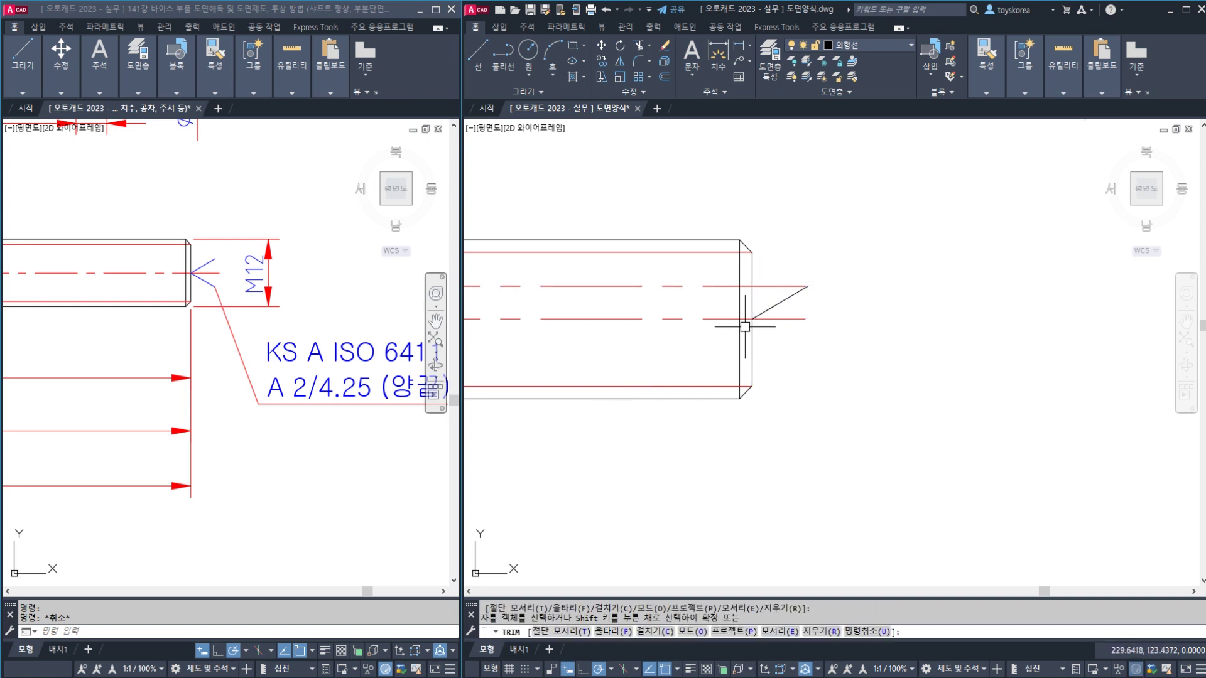
key("Escape")
left_click(775, 286)
type("e")
key("Return")
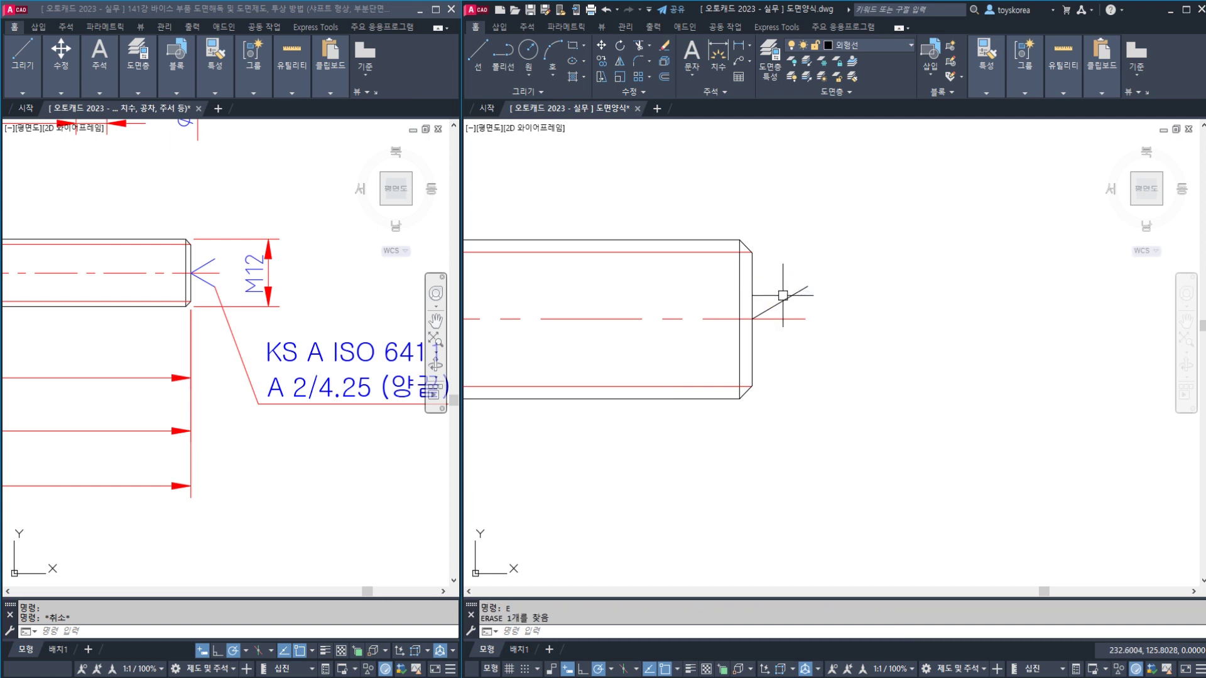
Assign the short 30° line at the shaft end to the 일반주서 layer
left_click(778, 303)
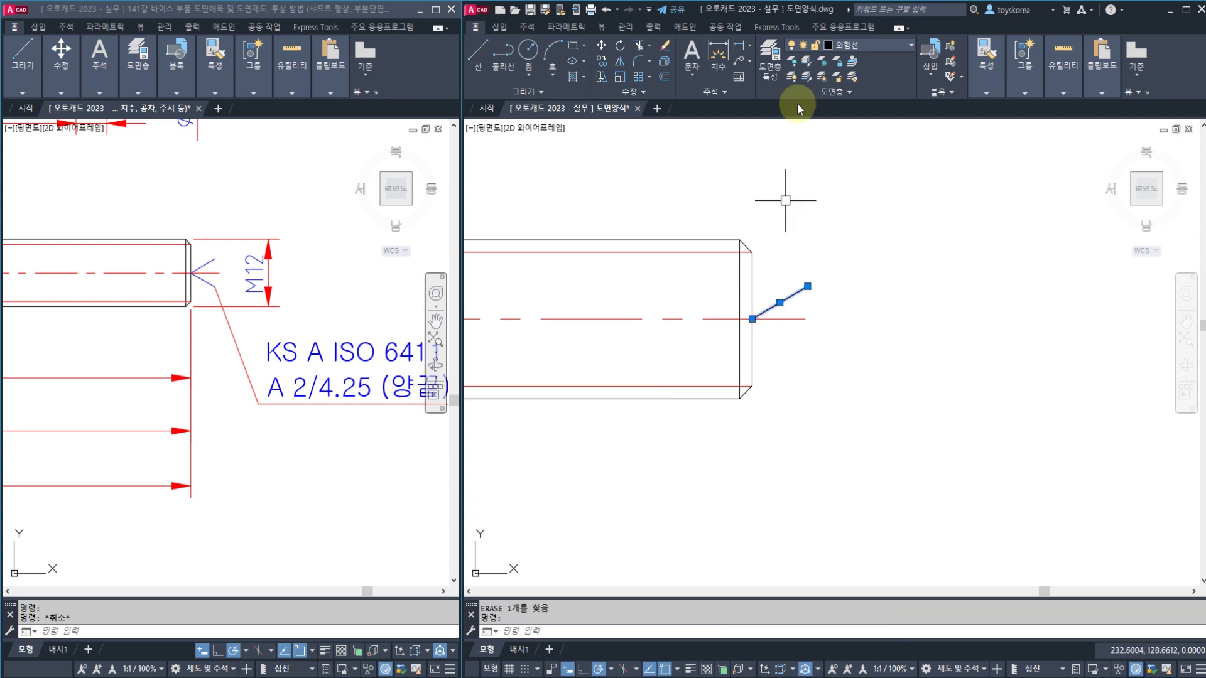
left_click(856, 45)
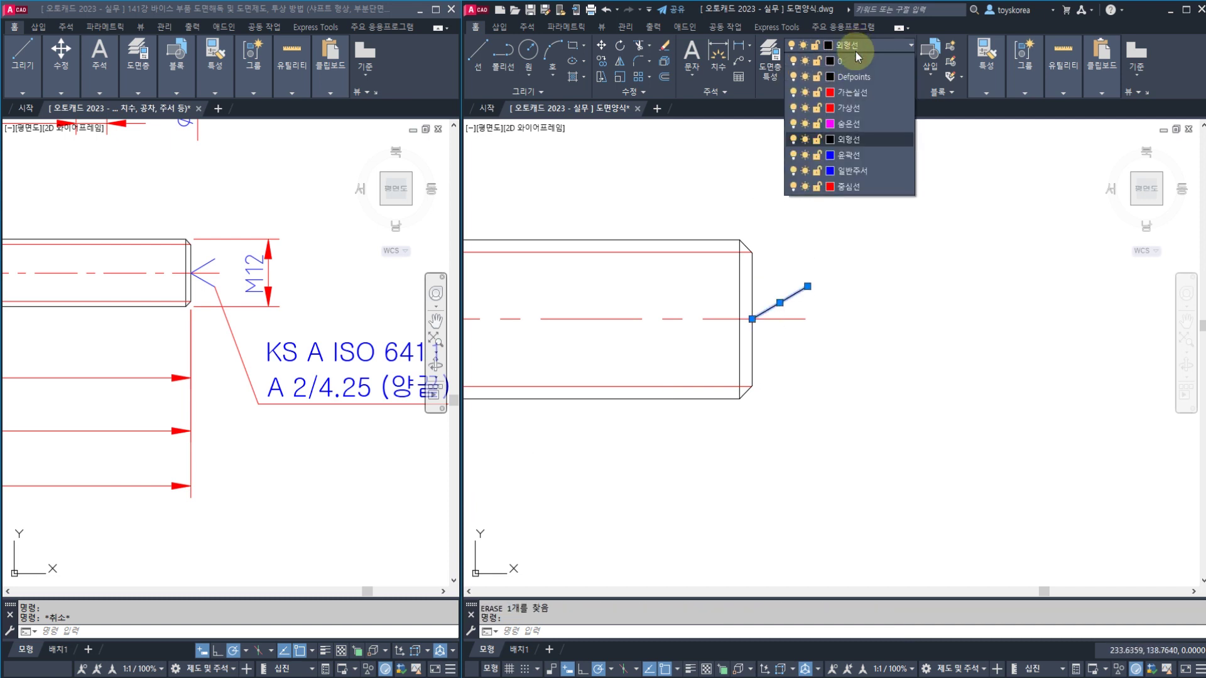
left_click(849, 170)
key("Escape")
Stretch the end of the shaft centerline outward, slightly past the 30° symbol line
left_click(778, 319)
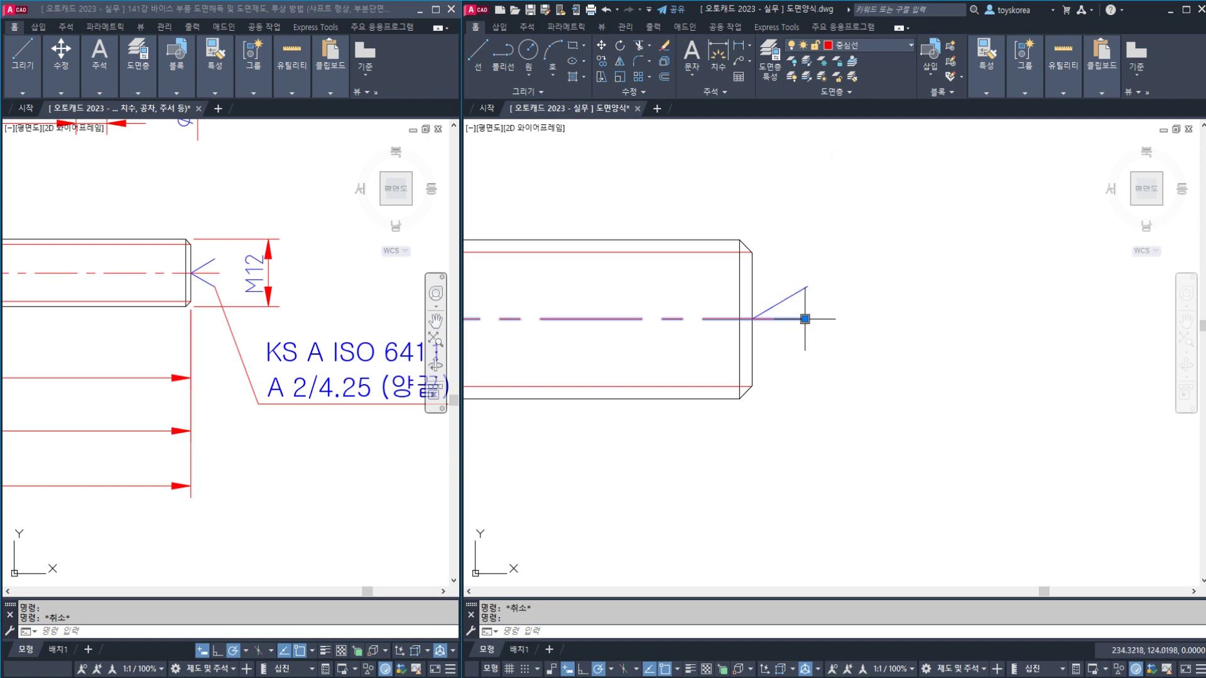
left_click(805, 319)
left_click(826, 318)
key("Escape")
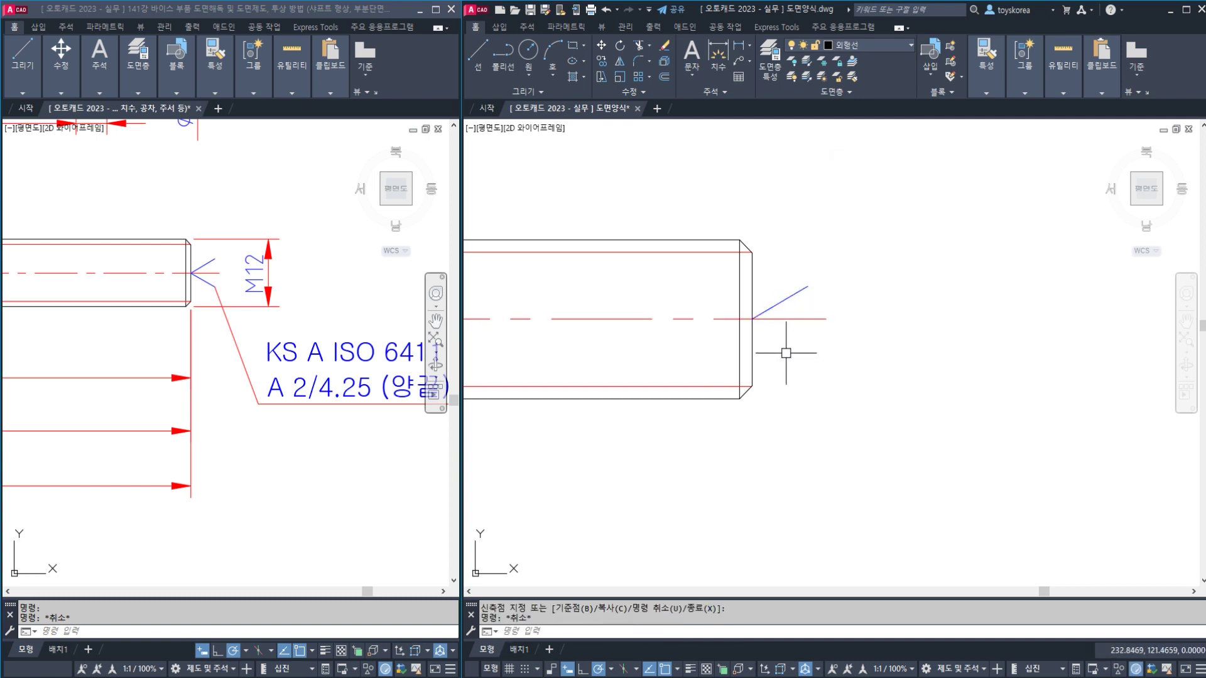
Mirror the 30° line about the shaft centerline, keeping the original, to complete the V-shaped center hole symbol
left_click(795, 295)
type("mi")
key("Return")
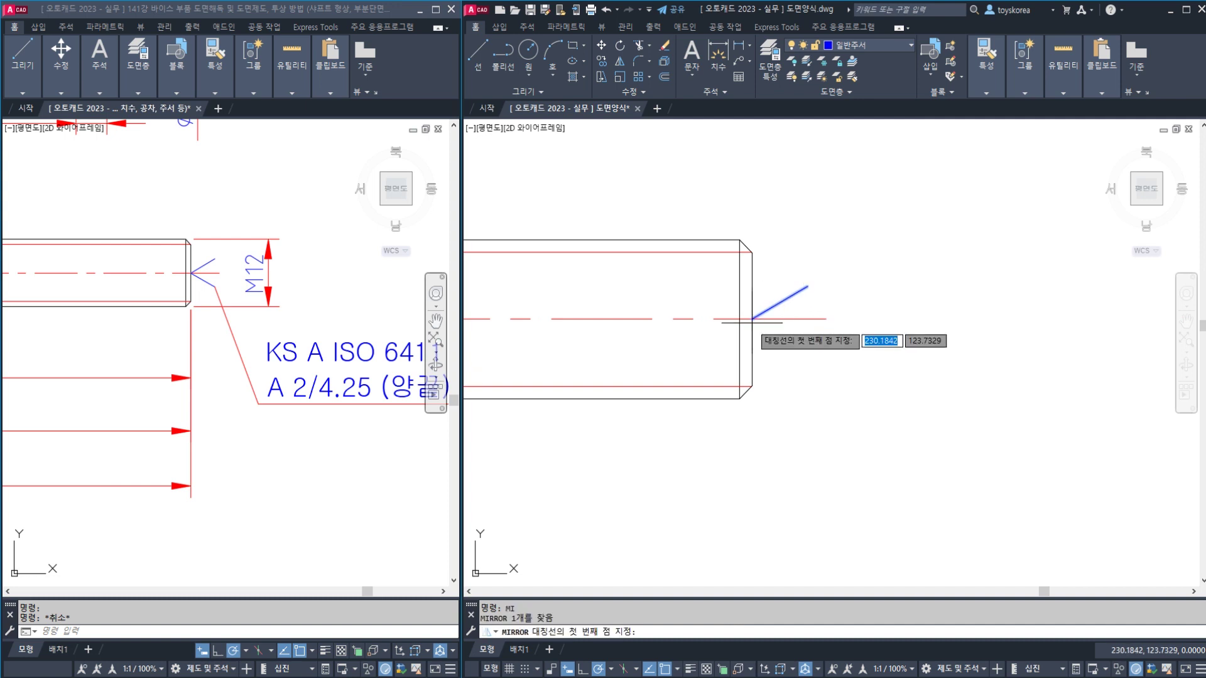
left_click(753, 319)
left_click(826, 319)
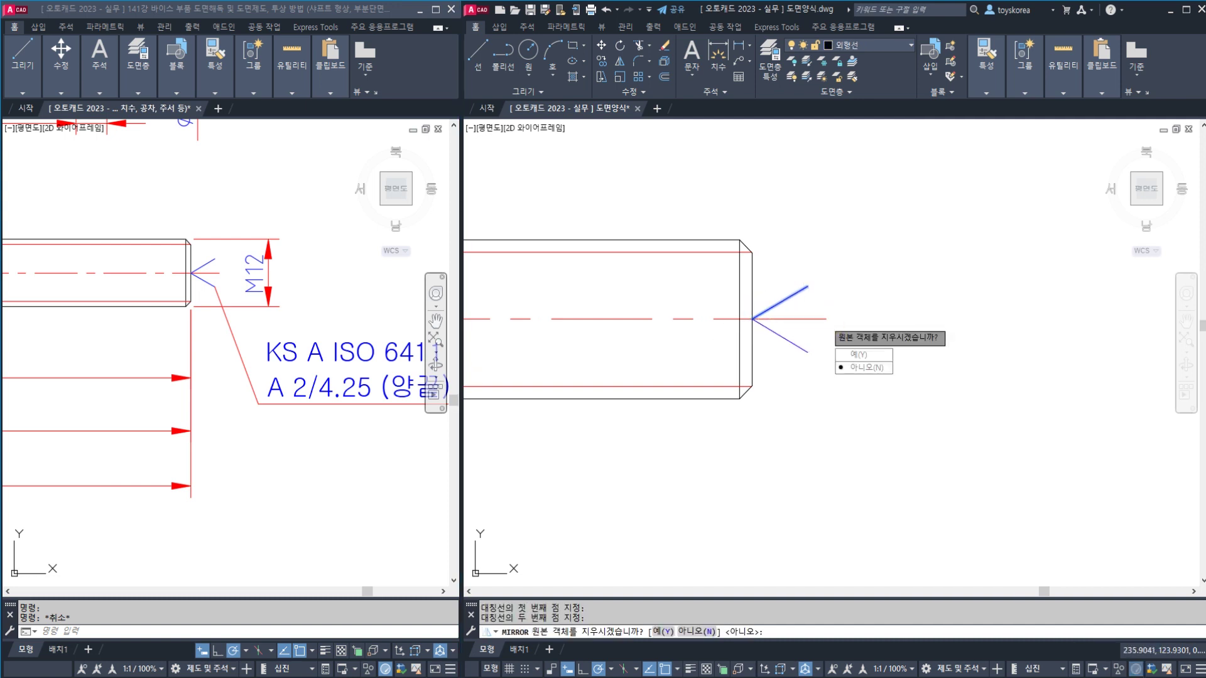
key("Return")
Switch to the standards PDF in alPDF and look up the center hole display methods with a standard number in section 48
key("alt+Tab")
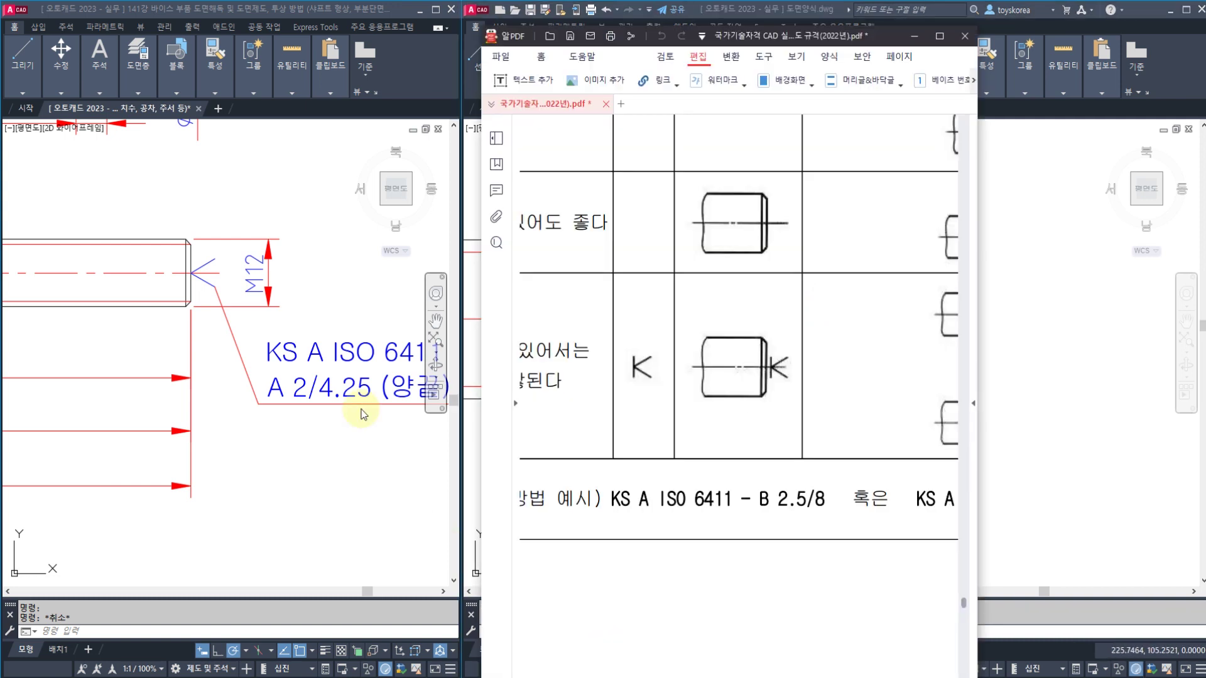
scroll(704, 404, "up", 5)
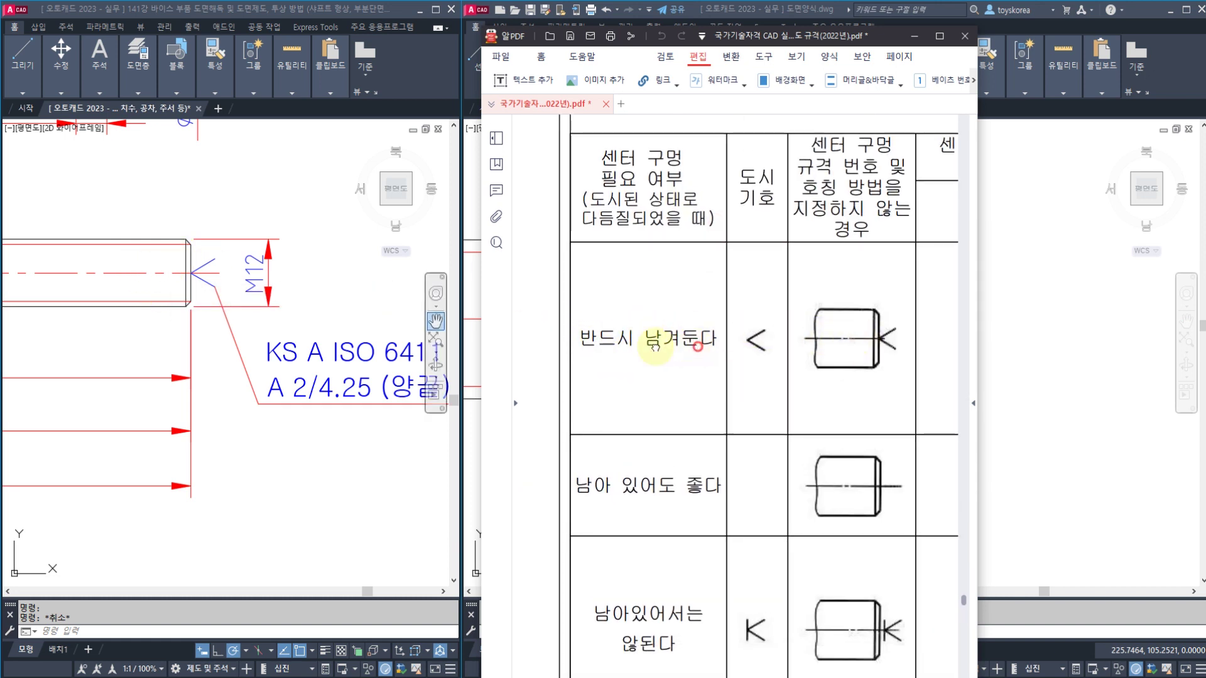
scroll(655, 347, "right", 4)
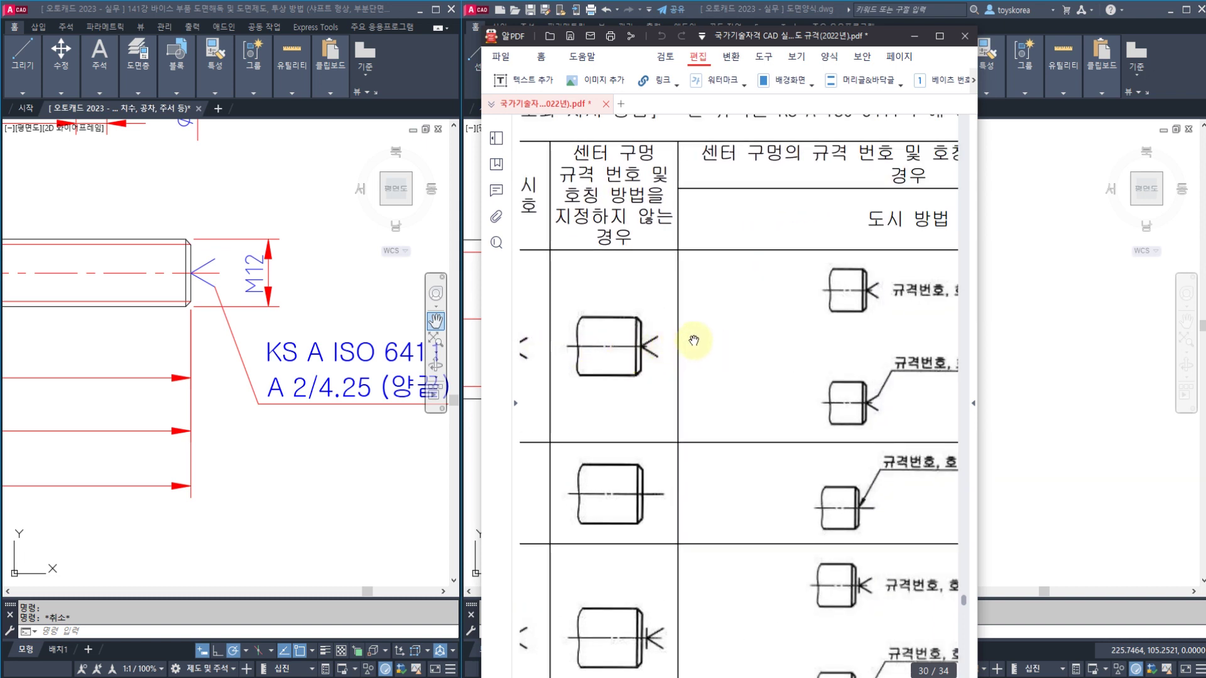
Examine the center hole symbols for required, permitted and not-allowed cases and the designation example, then return to the shaft drawing
scroll(719, 349, "left", 4)
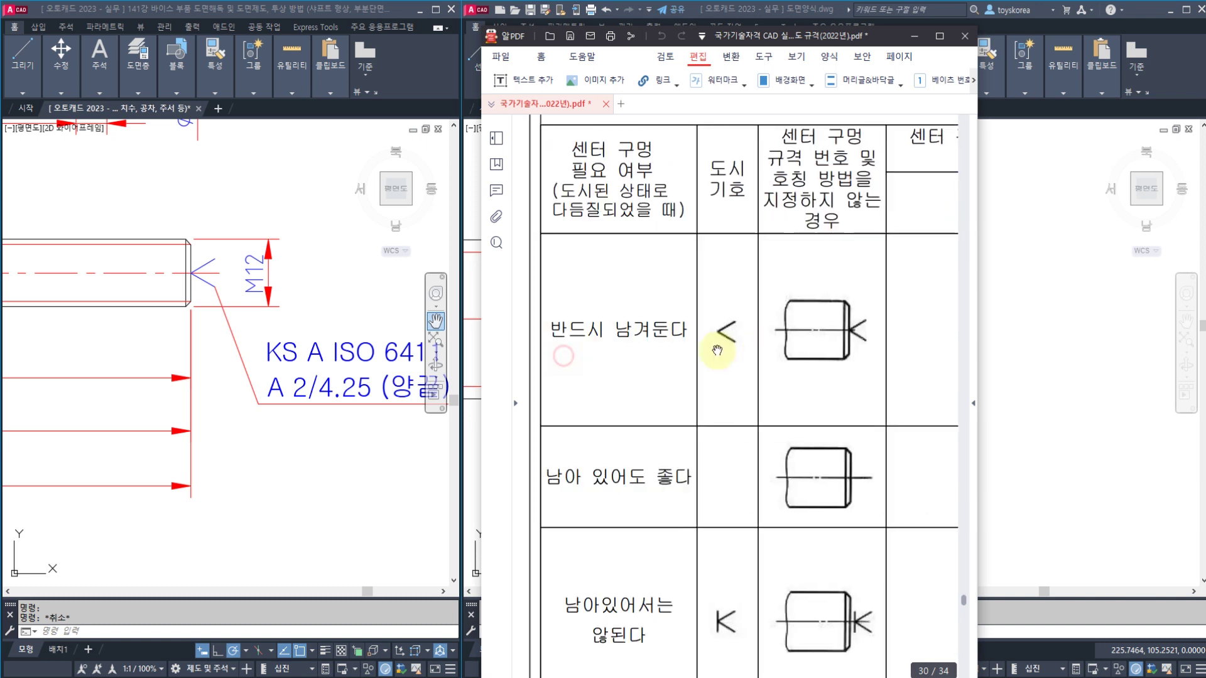
left_click_drag(727, 388, 746, 321)
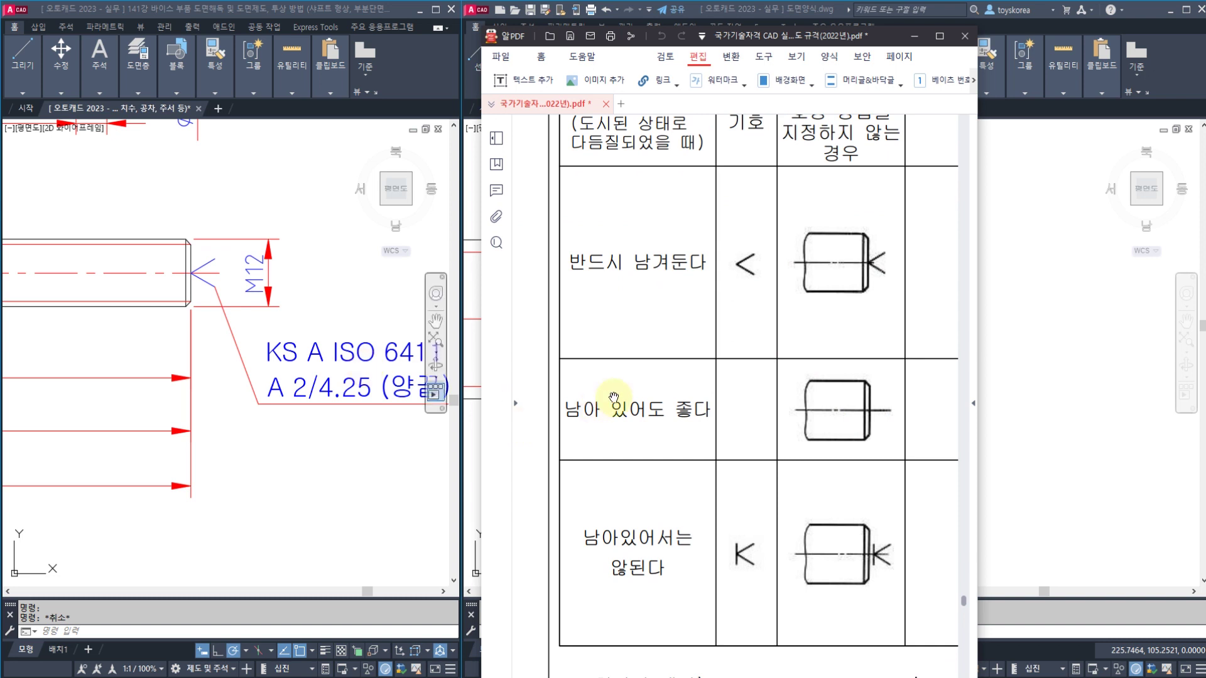
scroll(678, 471, "down", 3)
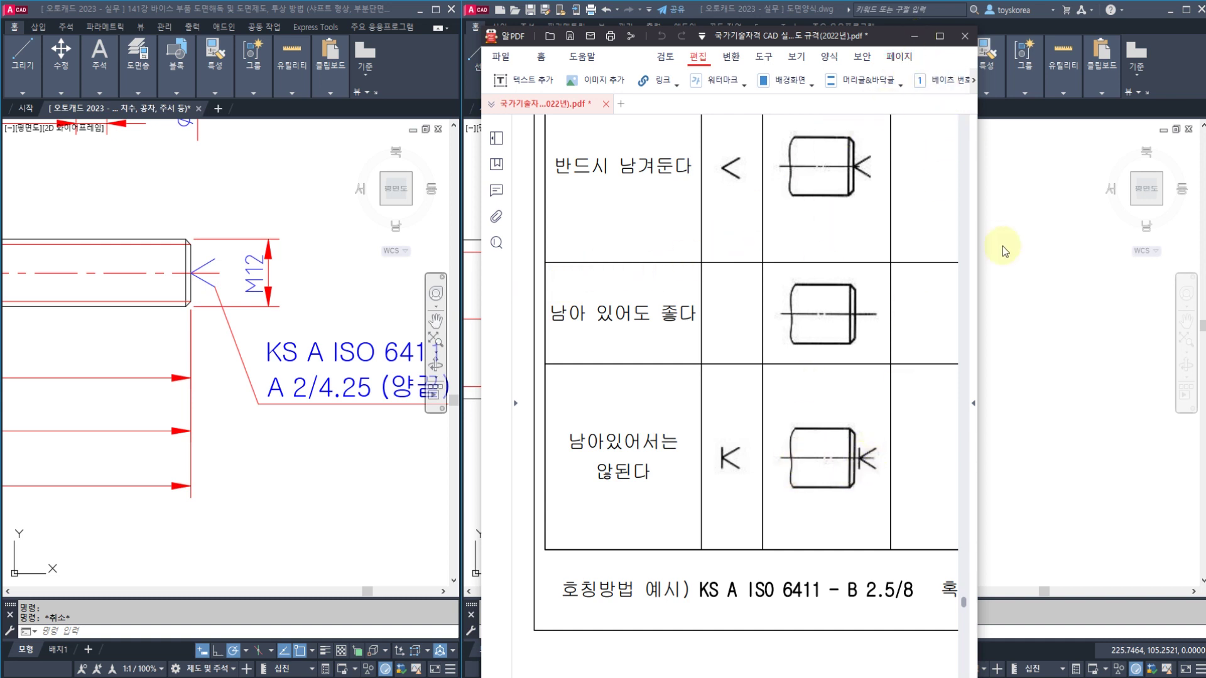
left_click(919, 40)
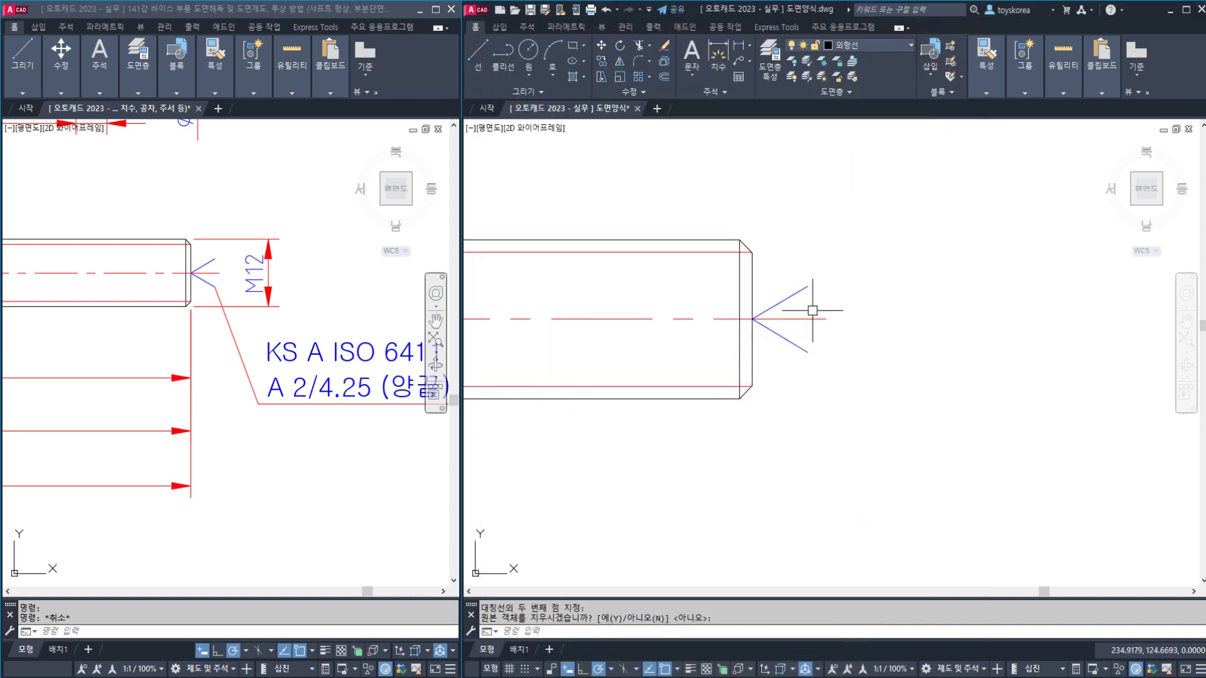
Draw a leader from the lower tip of the V-shaped center hole symbol, sloping down and ending in a horizontal landing line, like the reference
left_click(814, 309)
key("Escape")
key("Escape")
scroll(822, 307, "down", 2)
middle_click_drag(918, 300, 780, 311)
scroll(780, 314, "down", 2)
middle_click_drag(746, 363, 675, 357)
scroll(679, 348, "up", 1)
left_click(309, 471)
middle_click_drag(337, 450, 261, 464)
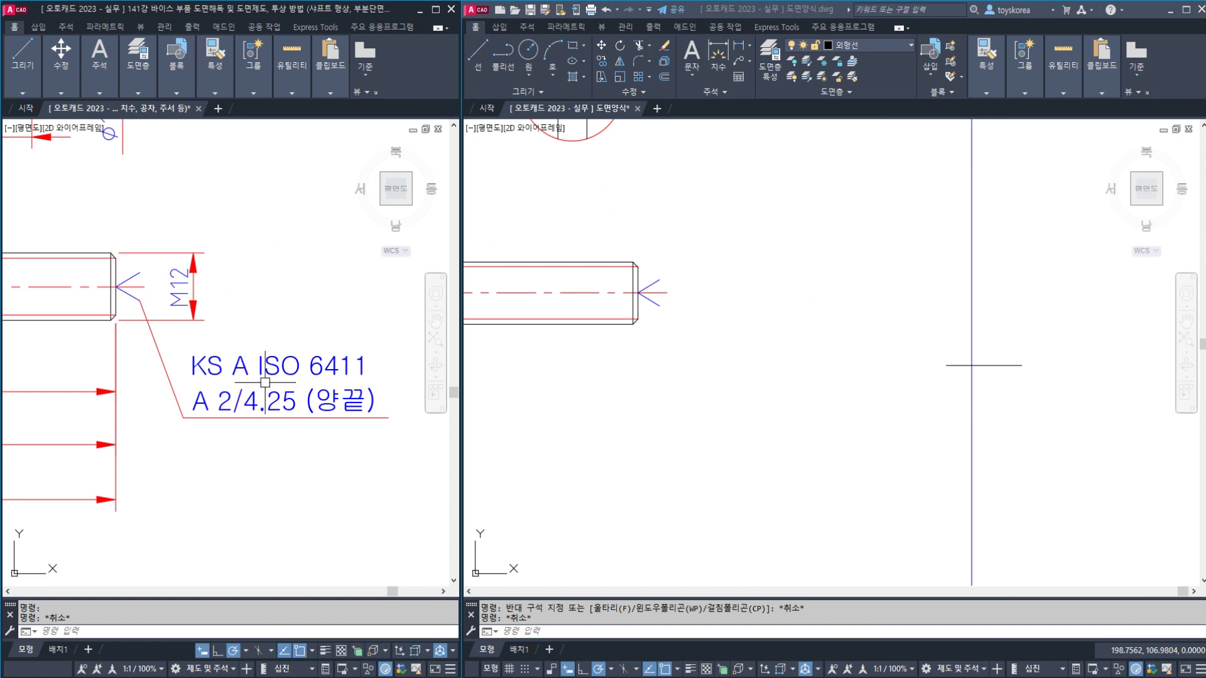
left_click(702, 364)
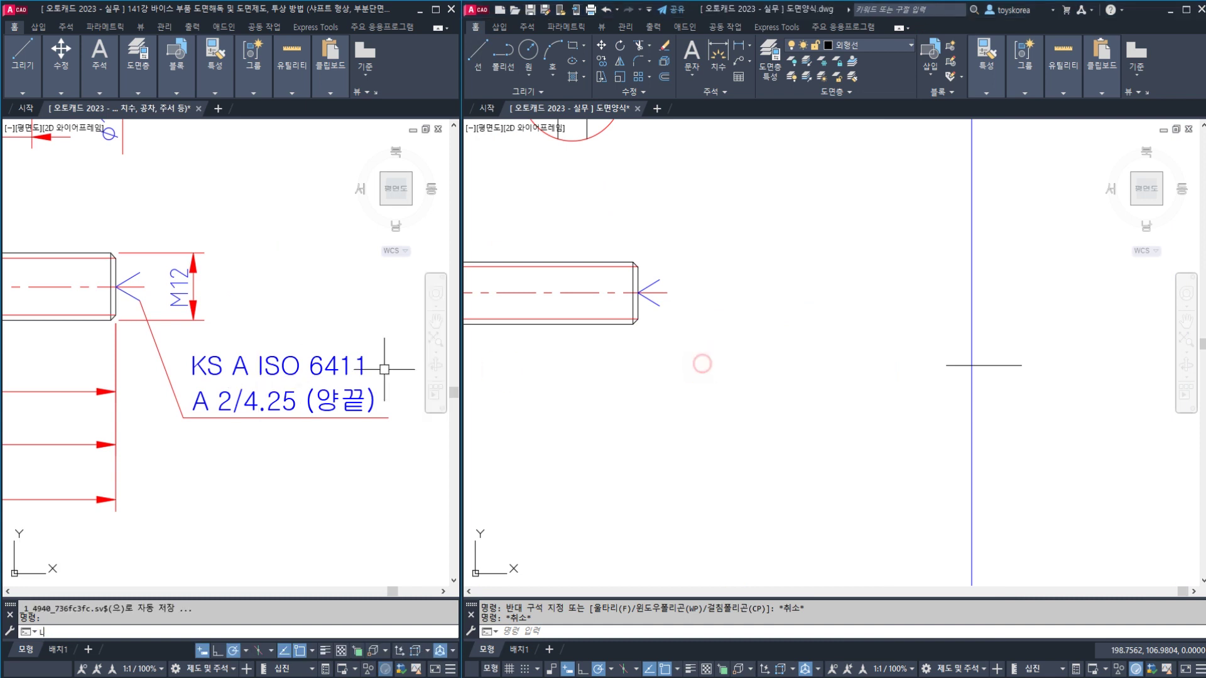
key("Escape")
type("l")
key("Return")
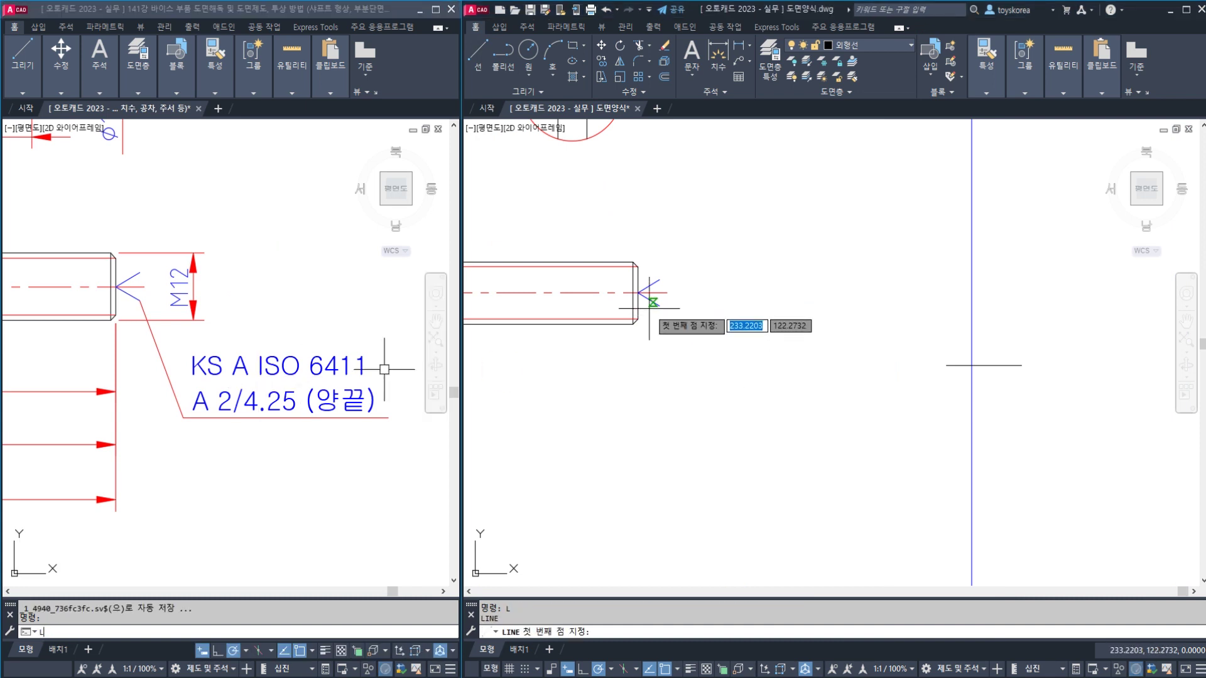
left_click(660, 306)
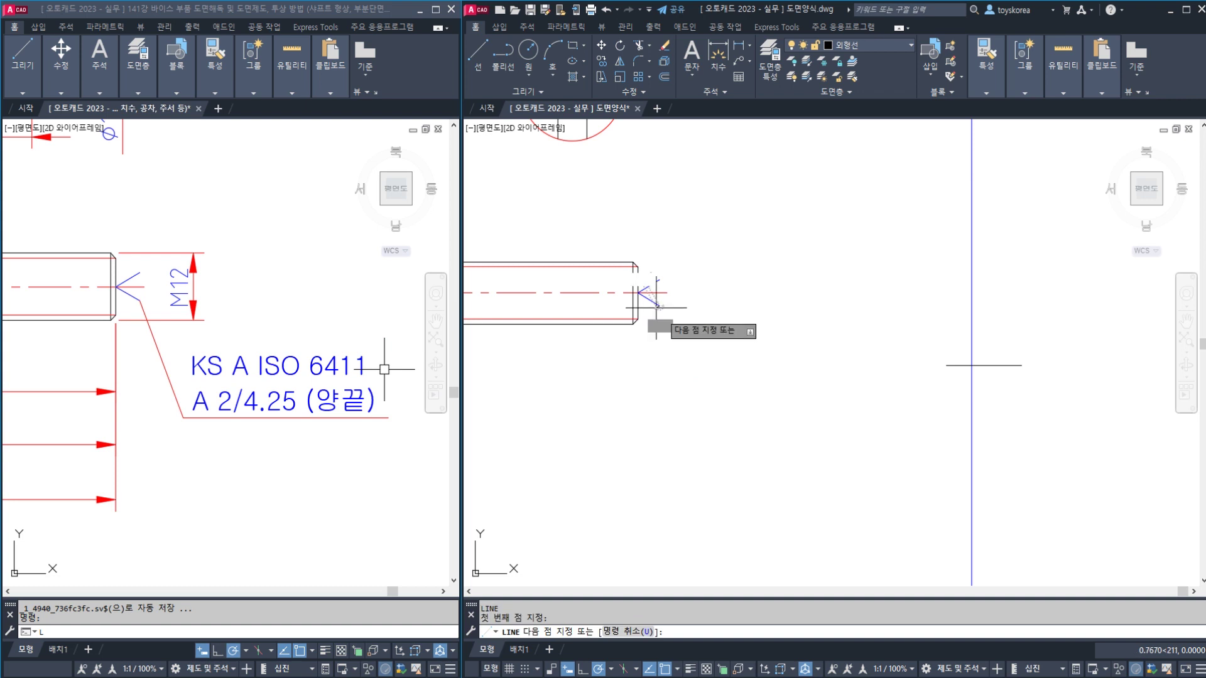
left_click(694, 399)
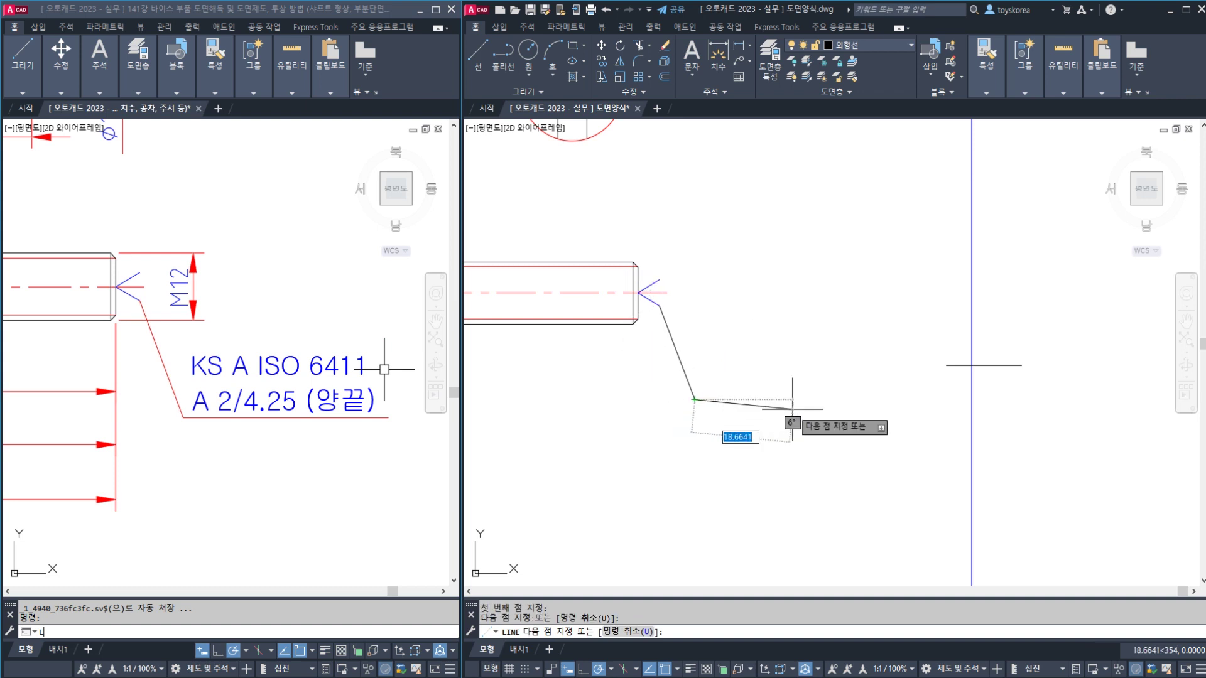
left_click(870, 400)
key("Escape")
Assign the sloped leader line and its horizontal landing to the 가는실선 layer
left_click_drag(873, 414, 670, 335)
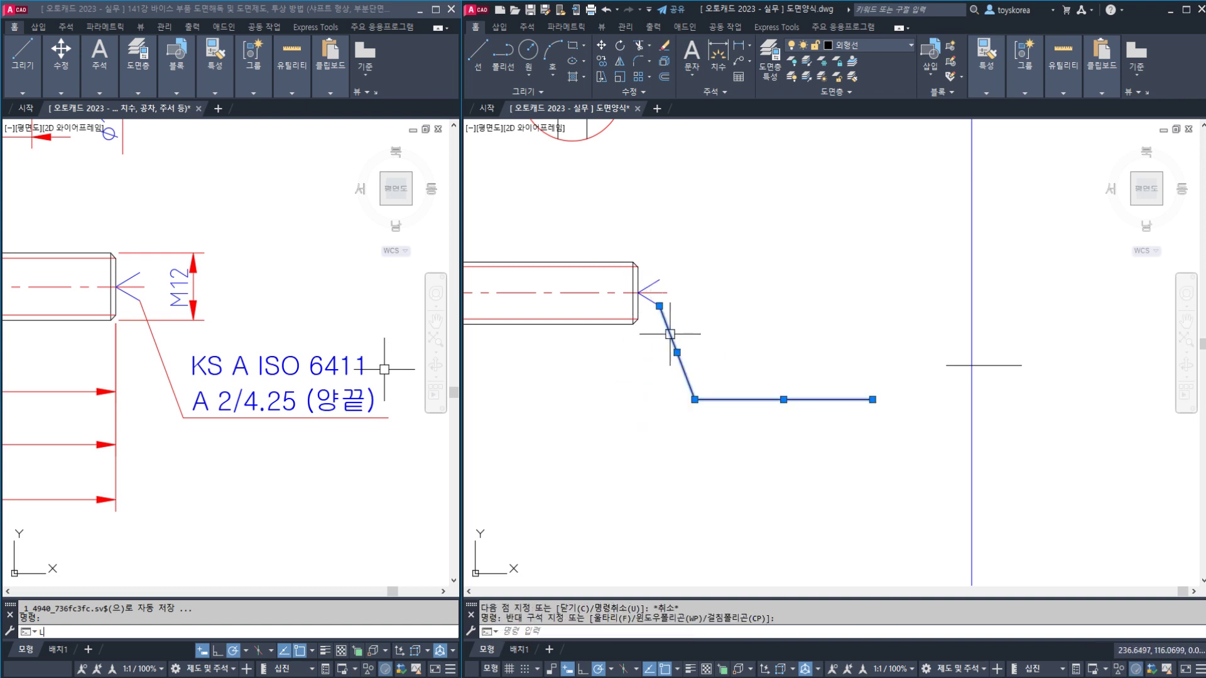
left_click(886, 45)
left_click(862, 90)
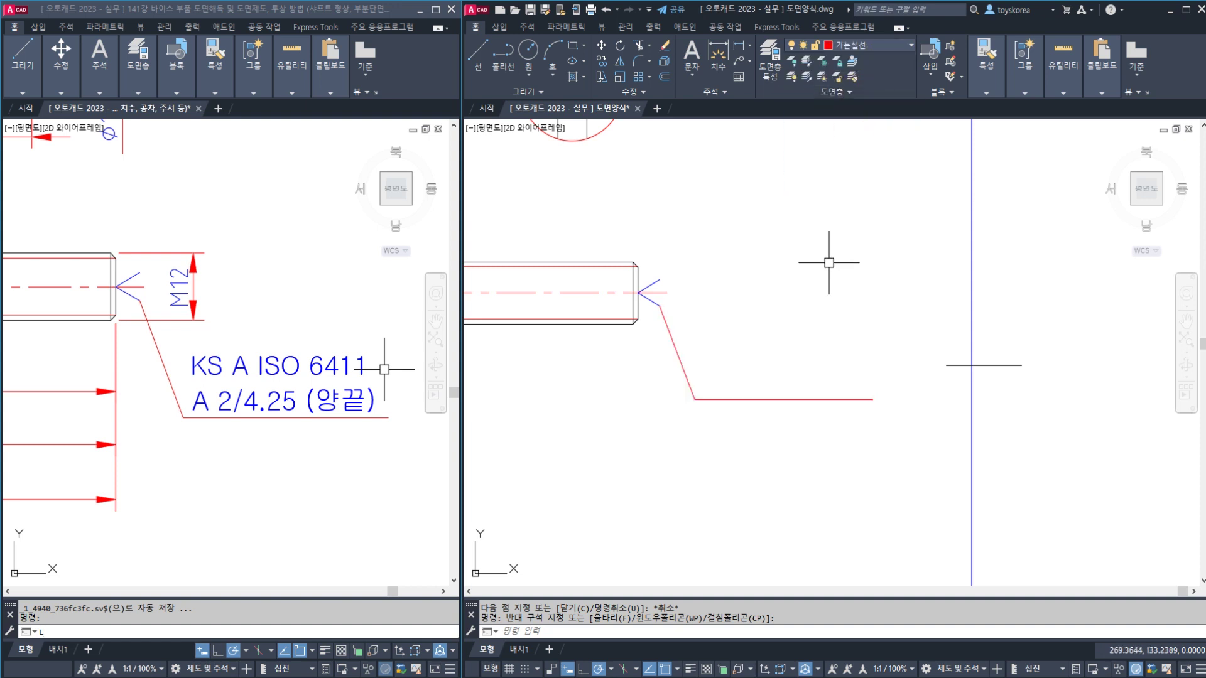
key("Escape")
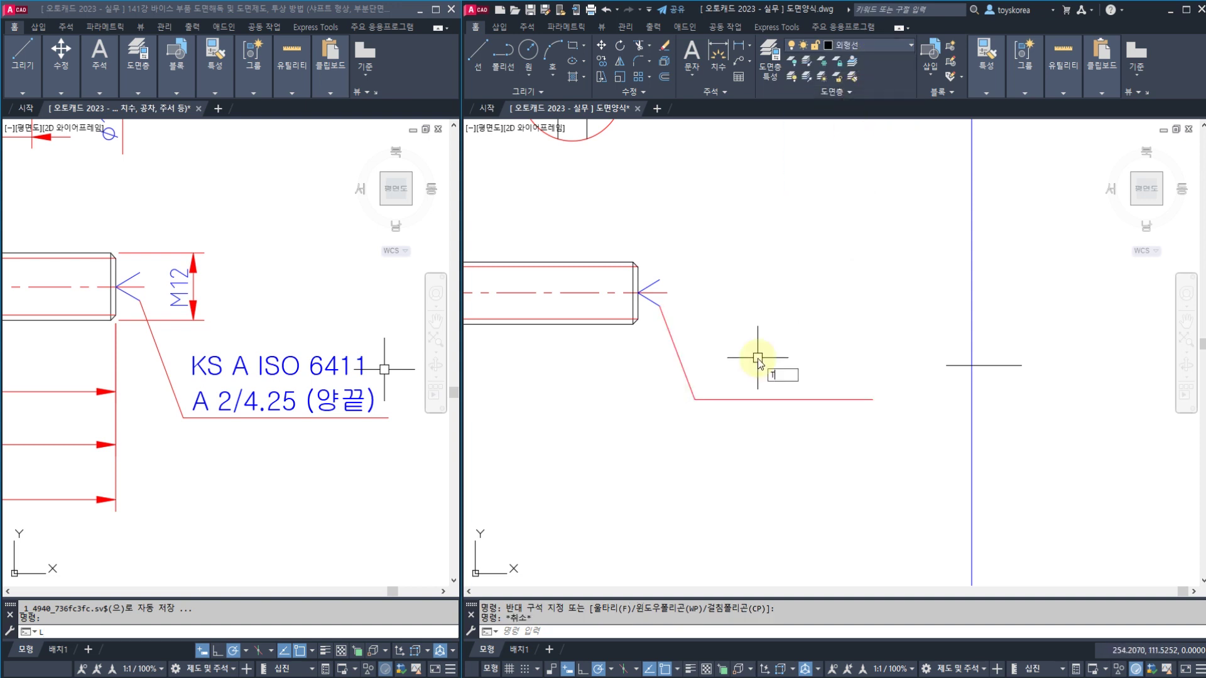
Add multiline text above the landing line reading "KS A ISO 6411" and, on the second line, "A 2/4.25 (양끝)"
type("mt")
key("Return")
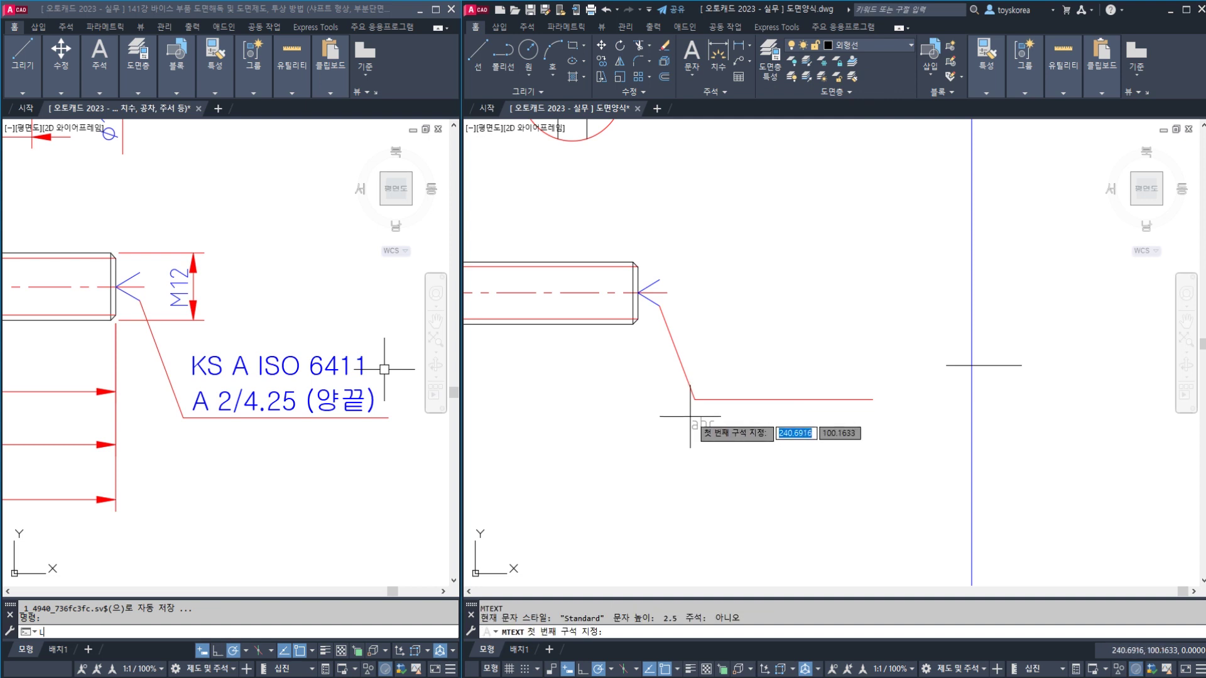
left_click(694, 400)
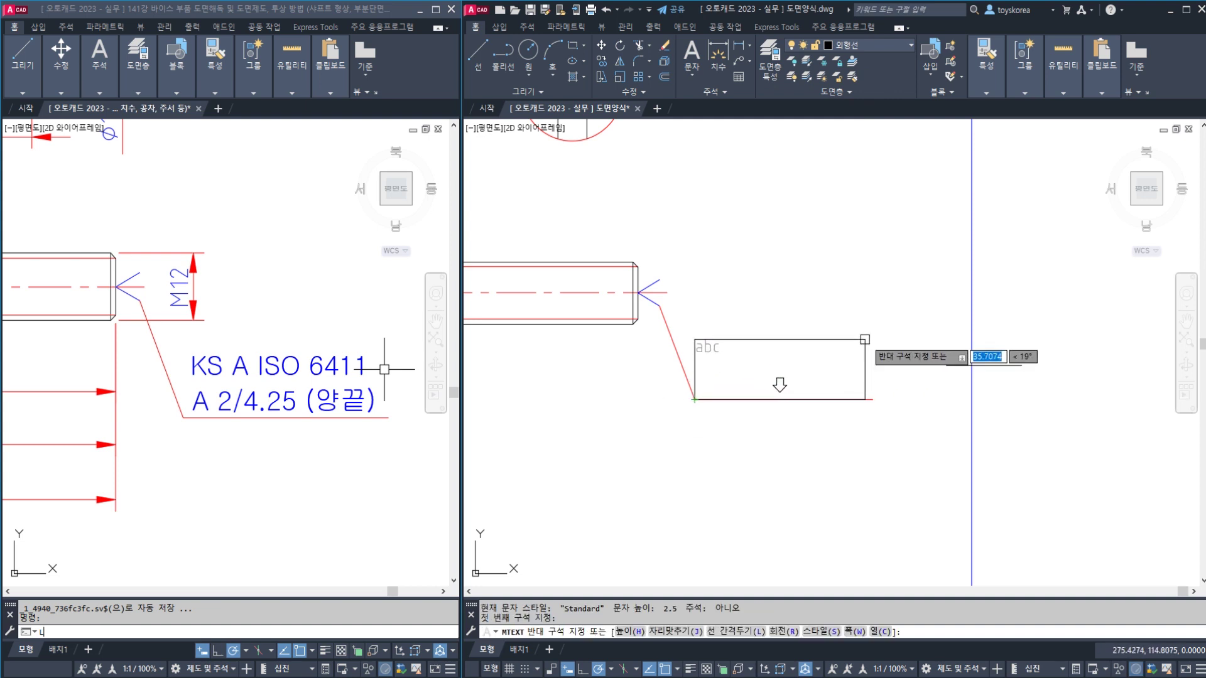
left_click(871, 328)
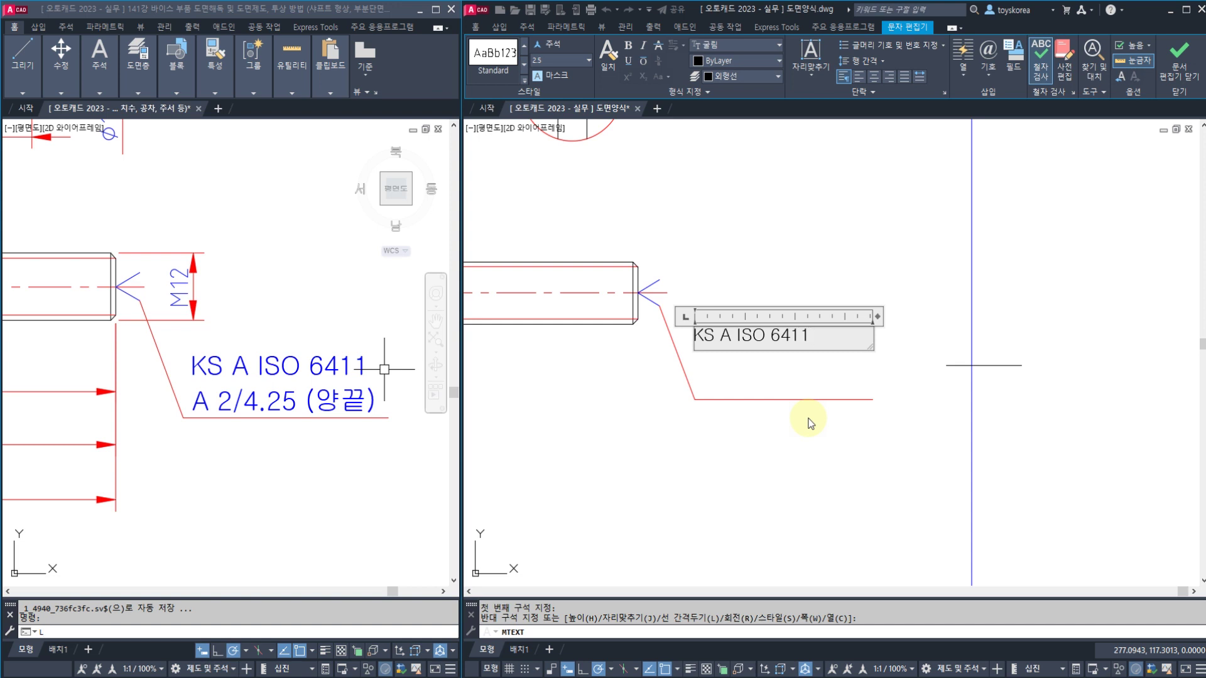
key("Return")
type("A")
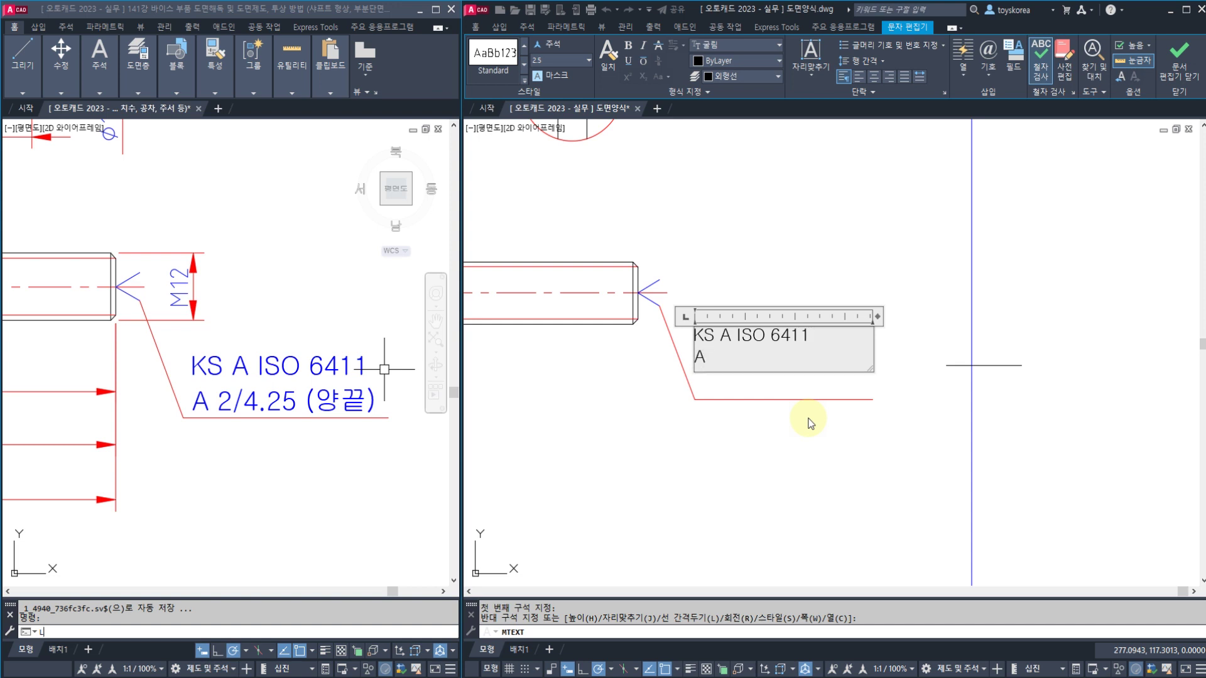
type(" 2/4.25 (양끝")
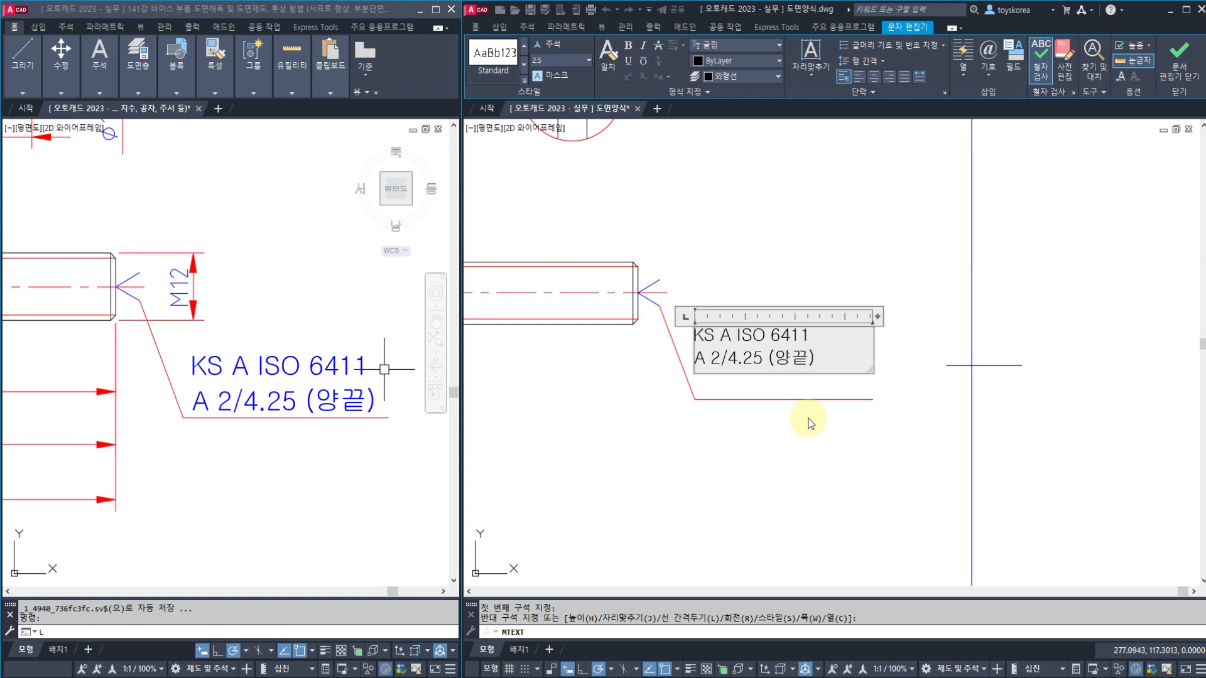
Set the callout text height to 3.5, assign it to the 일반주서 layer, and finish editing the text
left_click_drag(817, 358, 579, 170)
left_click(550, 63)
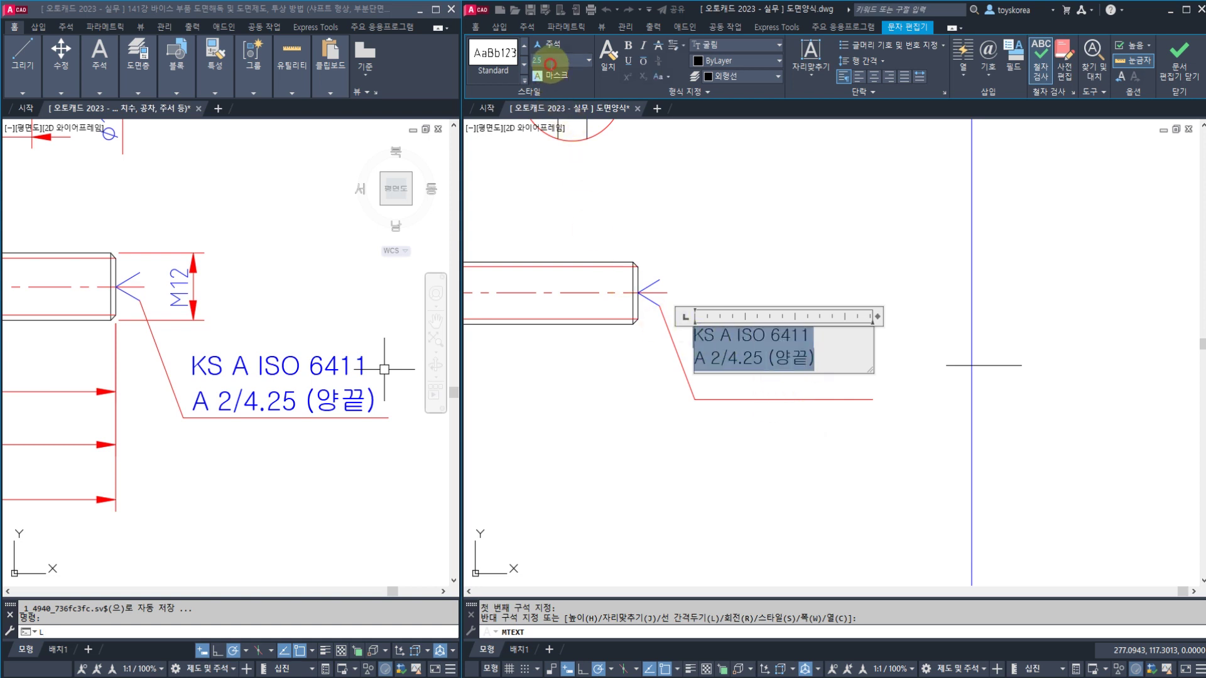
type("3.5")
key("Return")
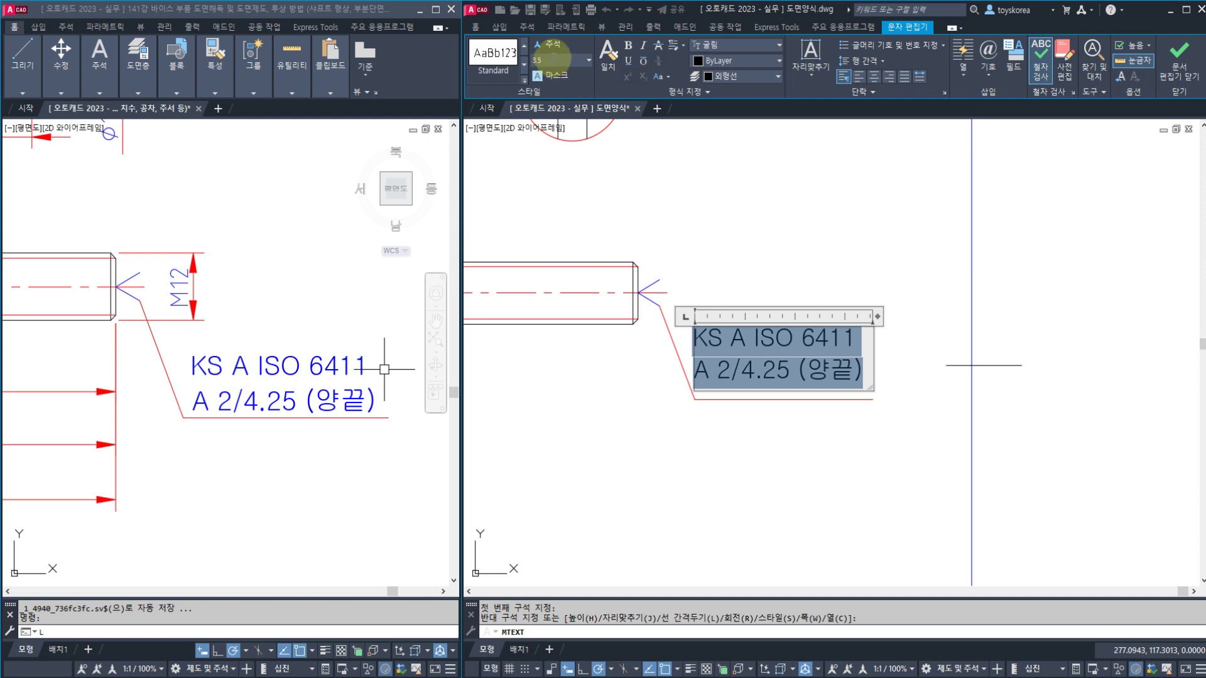
left_click(734, 77)
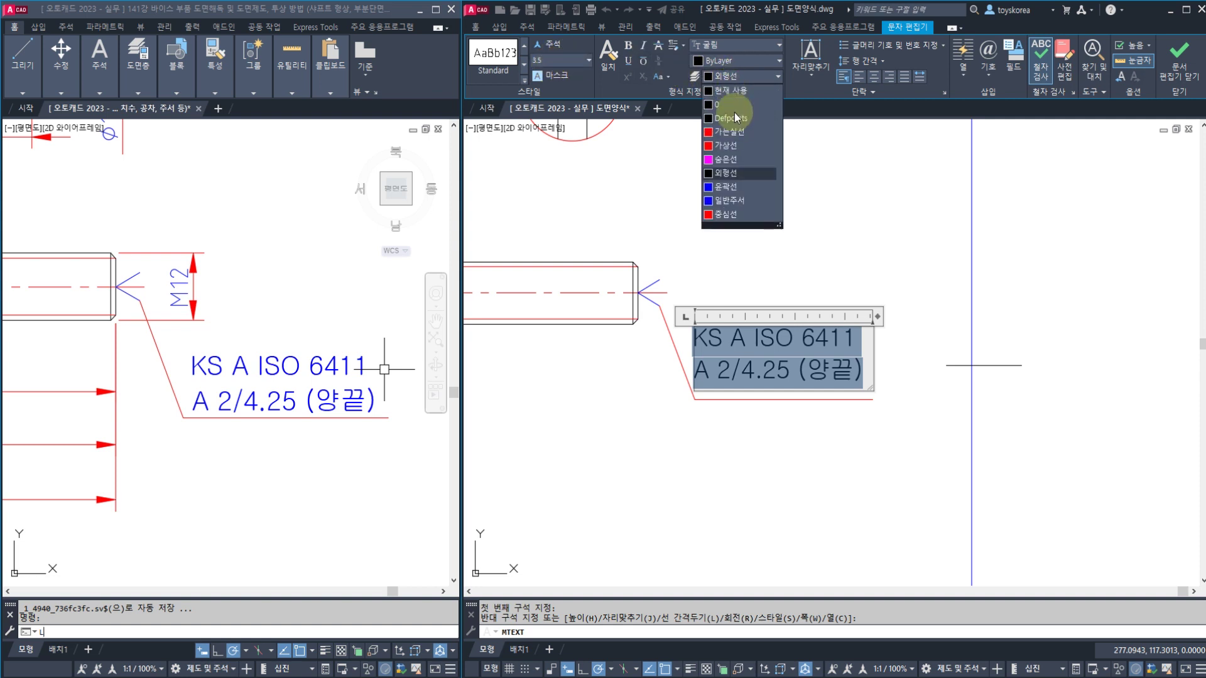
left_click(728, 202)
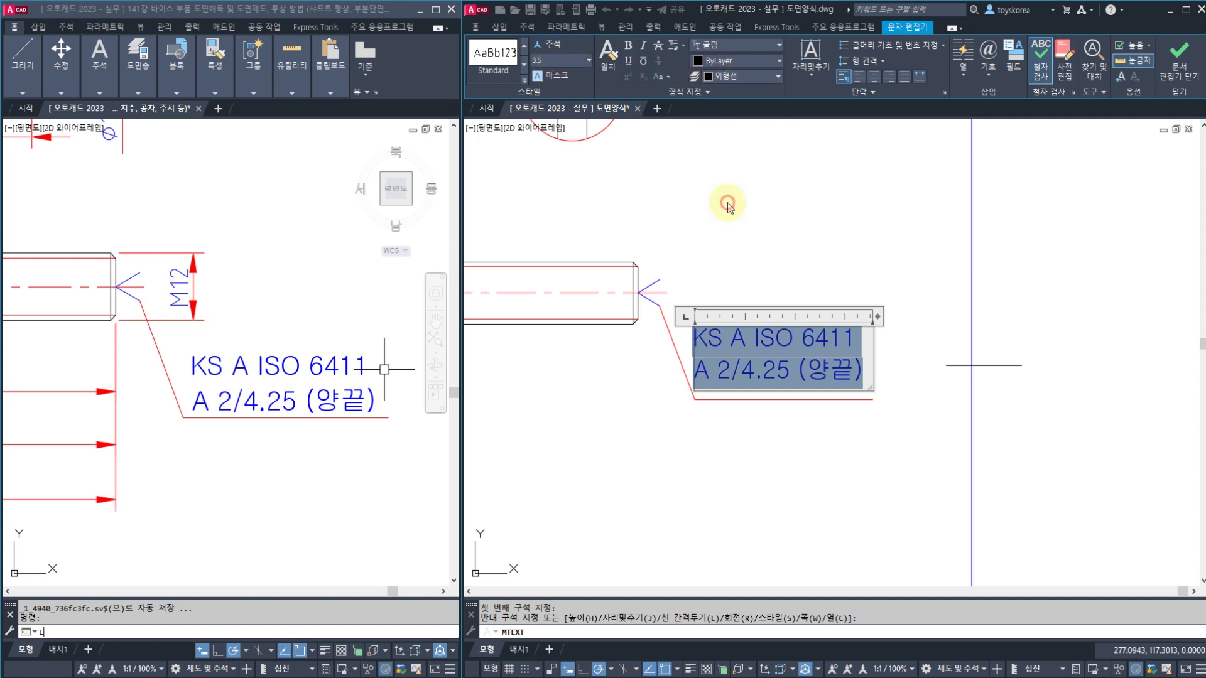
left_click(1170, 74)
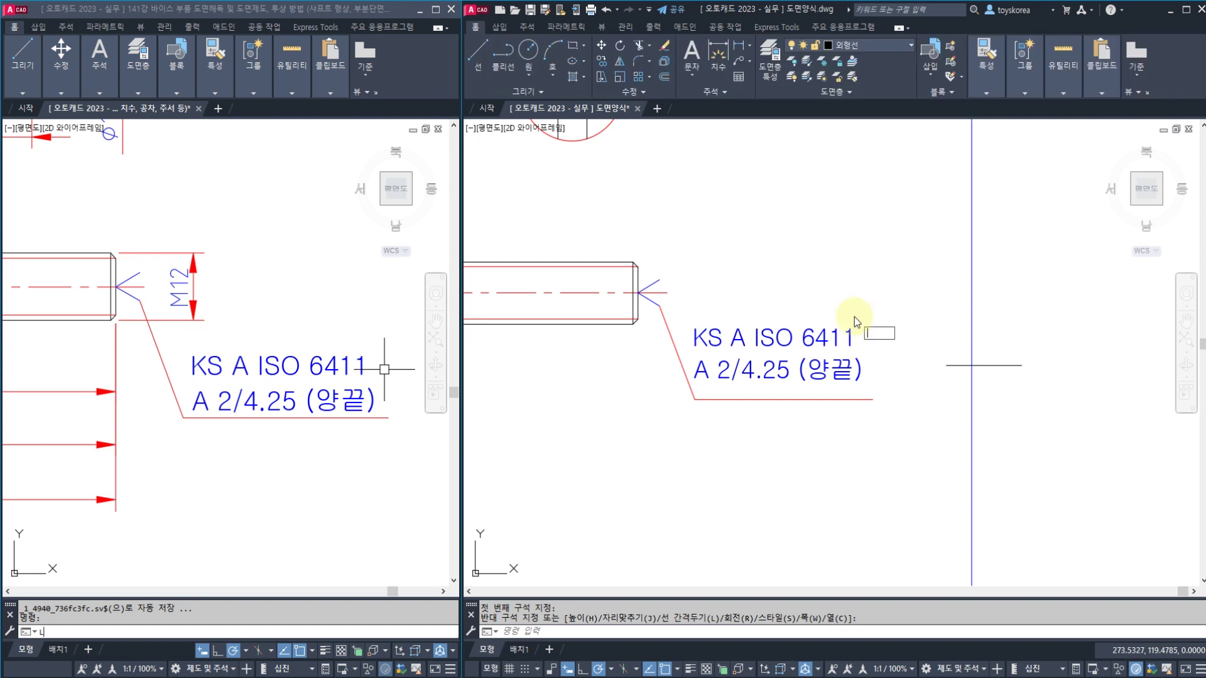
key("Escape")
key("Escape")
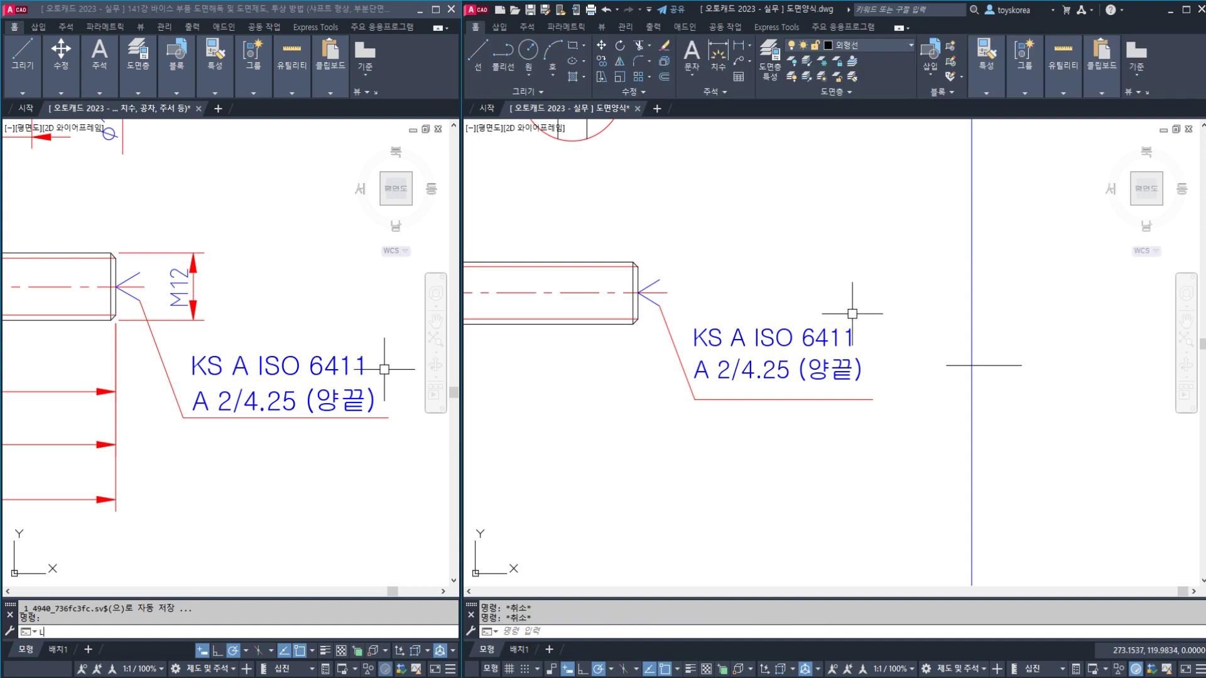
Move the callout text slightly right and down so it sits closer to the landing line
type("m")
key("Return")
left_click(851, 339)
key("Return")
left_click(868, 304)
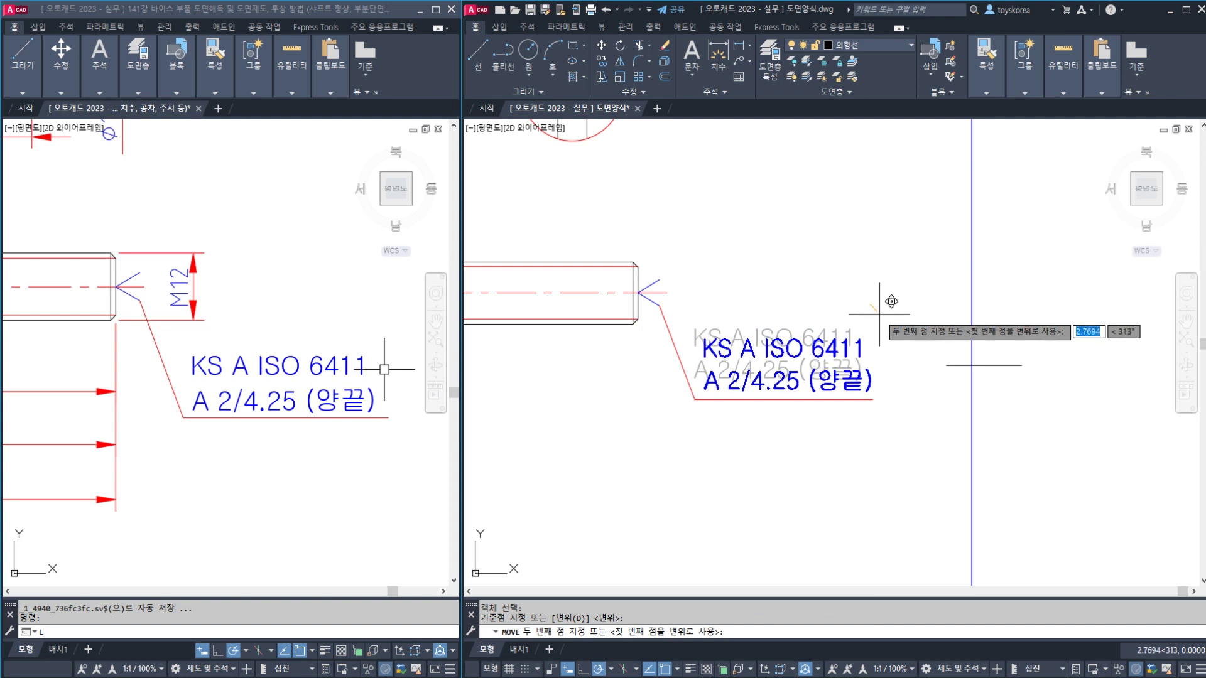
key("Escape")
Stretch the free end of the horizontal landing line outward, slightly past the end of the callout text
left_click(872, 399)
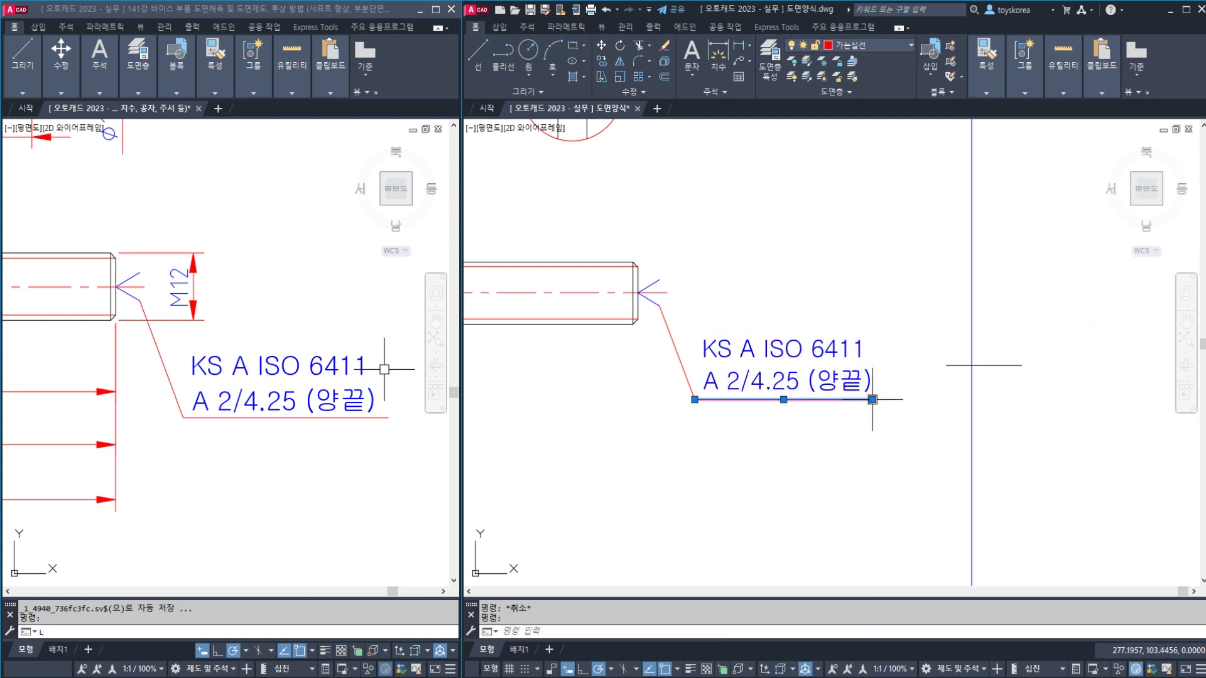
left_click(872, 399)
key("Escape")
scroll(875, 377, "up", 2)
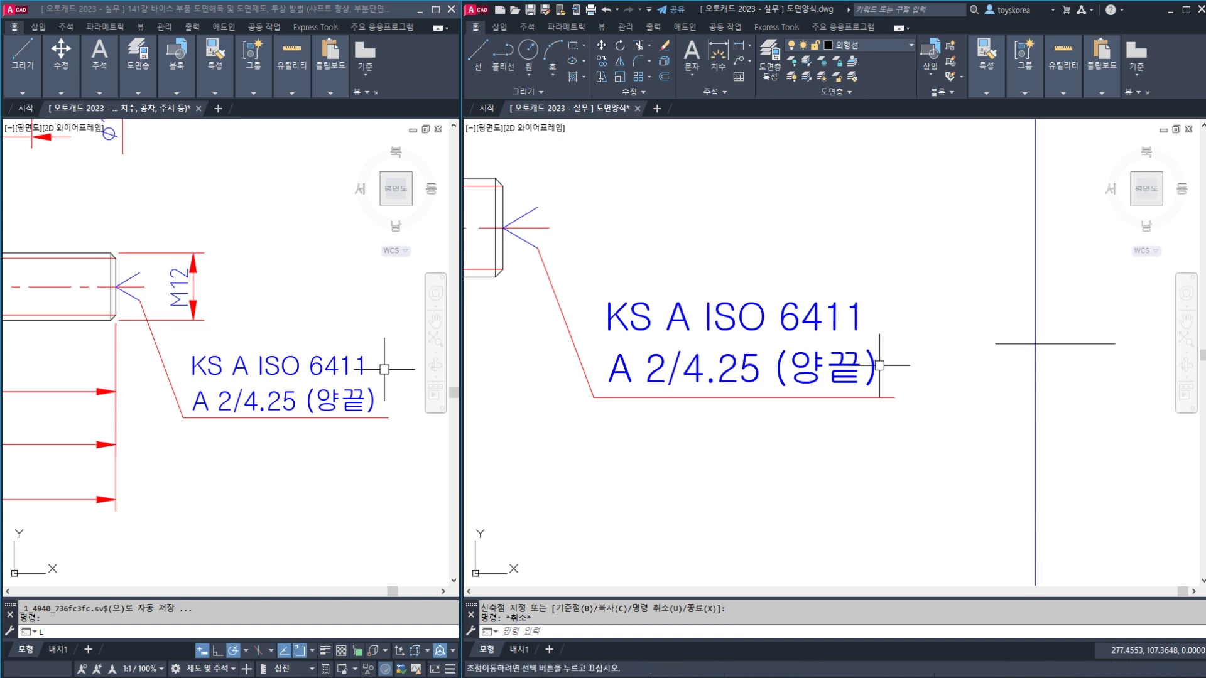
Nudge the callout text straight down a little toward the landing line and save the drawing
key("m")
key("space")
left_click(879, 367)
key("space")
left_click(854, 270)
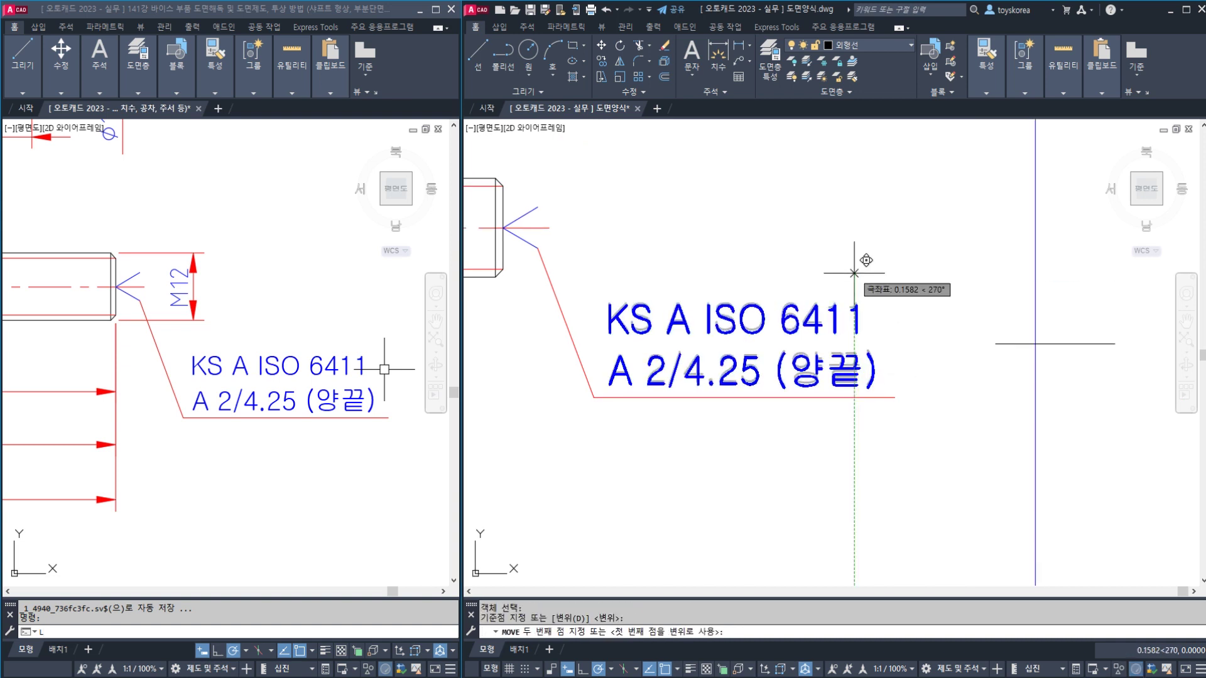
key("Escape")
scroll(744, 354, "down", 2)
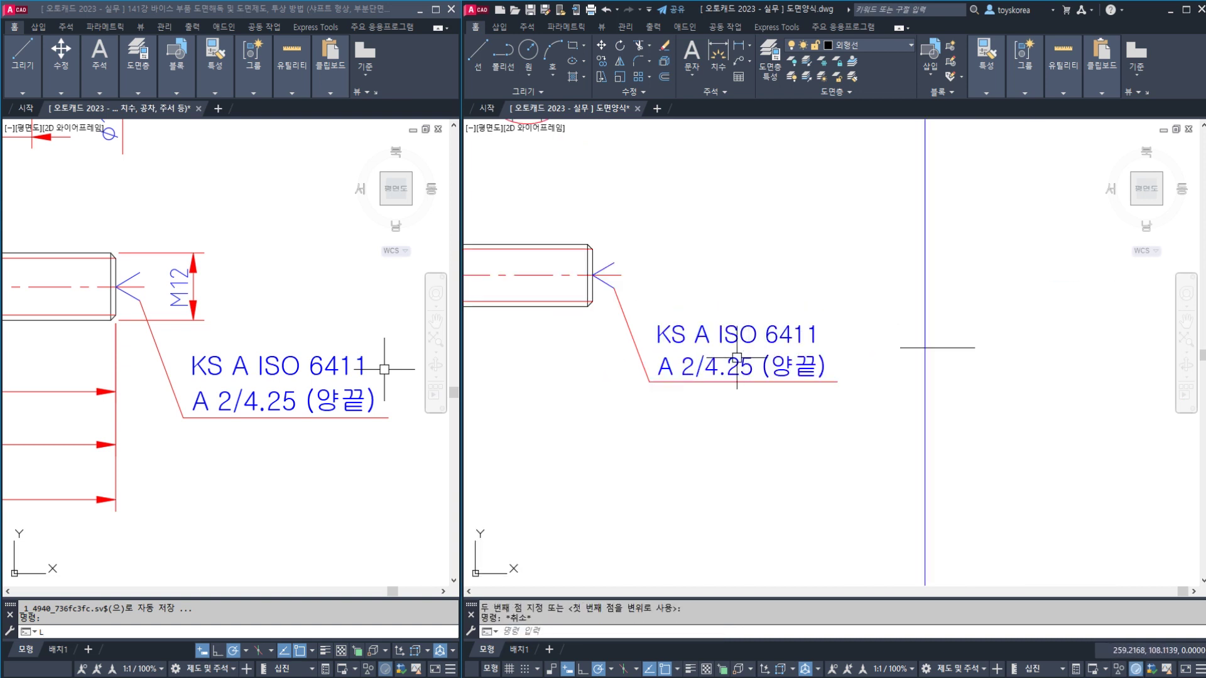
key("ctrl+s")
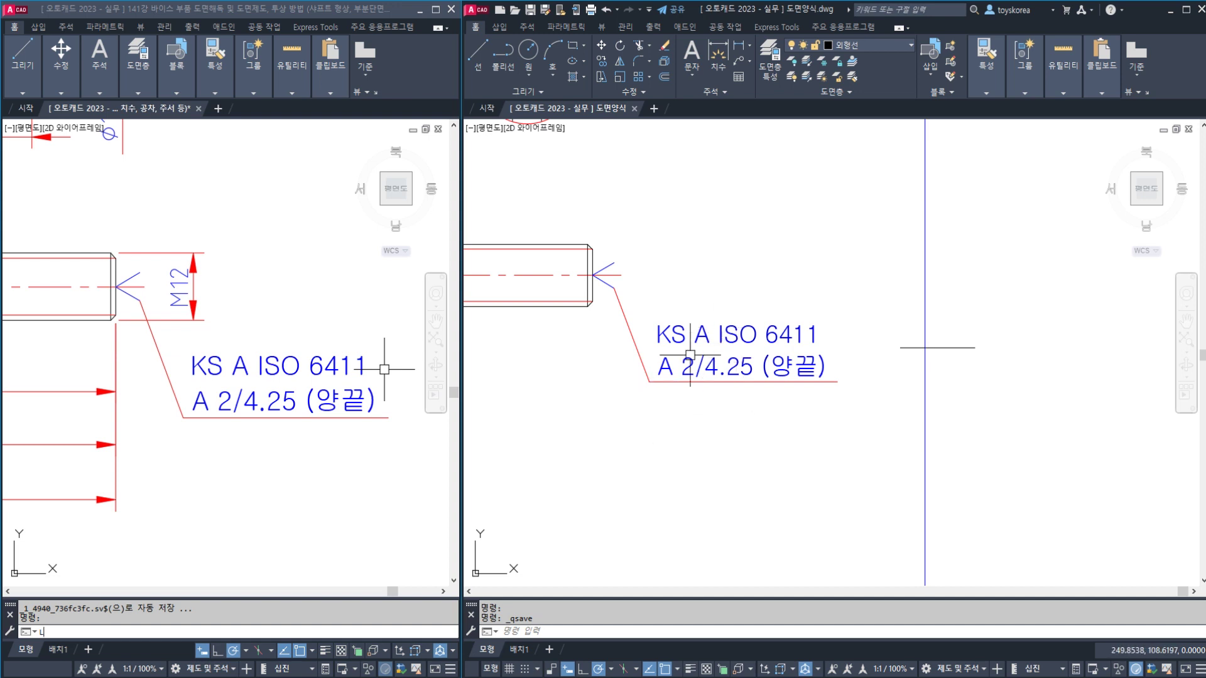
Stretch the callout text and landing line slightly straight down, keeping the leader attached to the center hole symbol
middle_click_drag(762, 389, 773, 358)
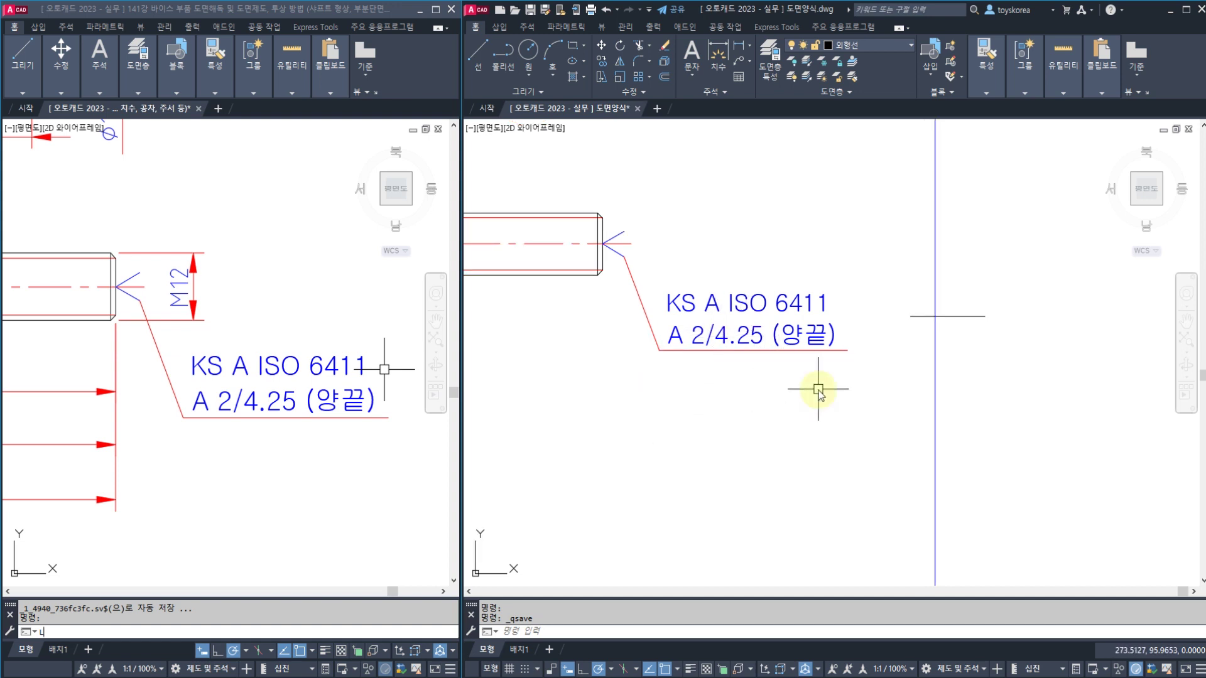
key("Return")
left_click(856, 390)
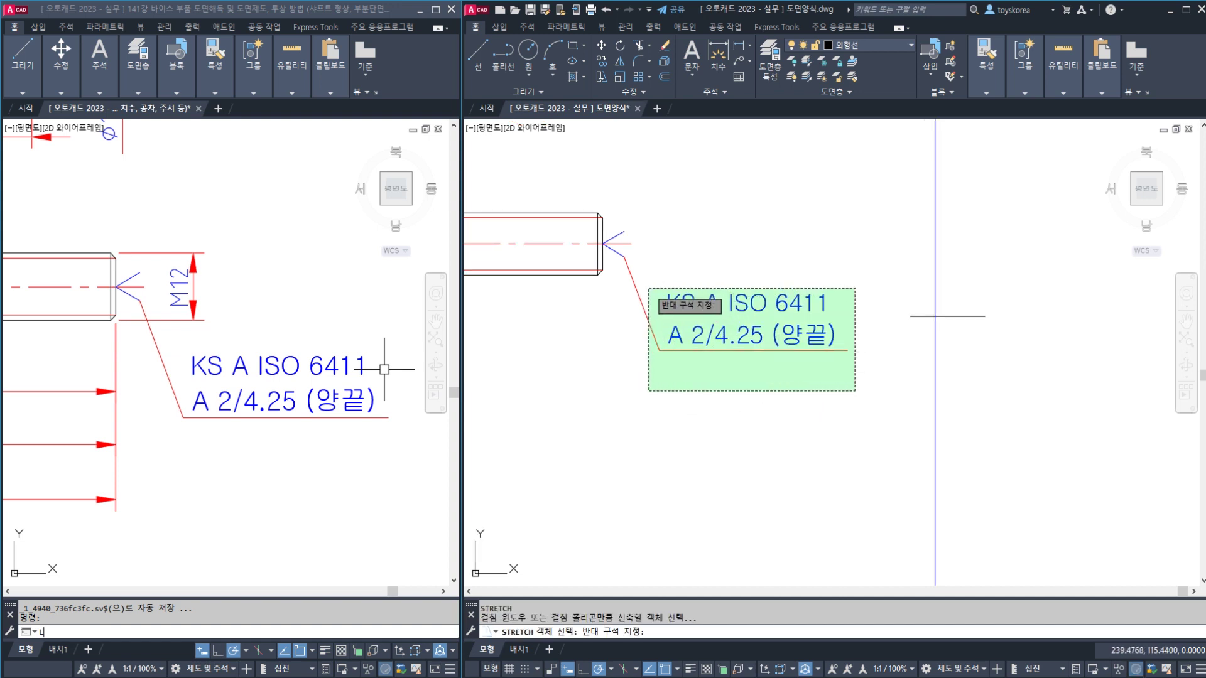
left_click(623, 256)
key("Return")
left_click(628, 317)
left_click(633, 333)
key("Escape")
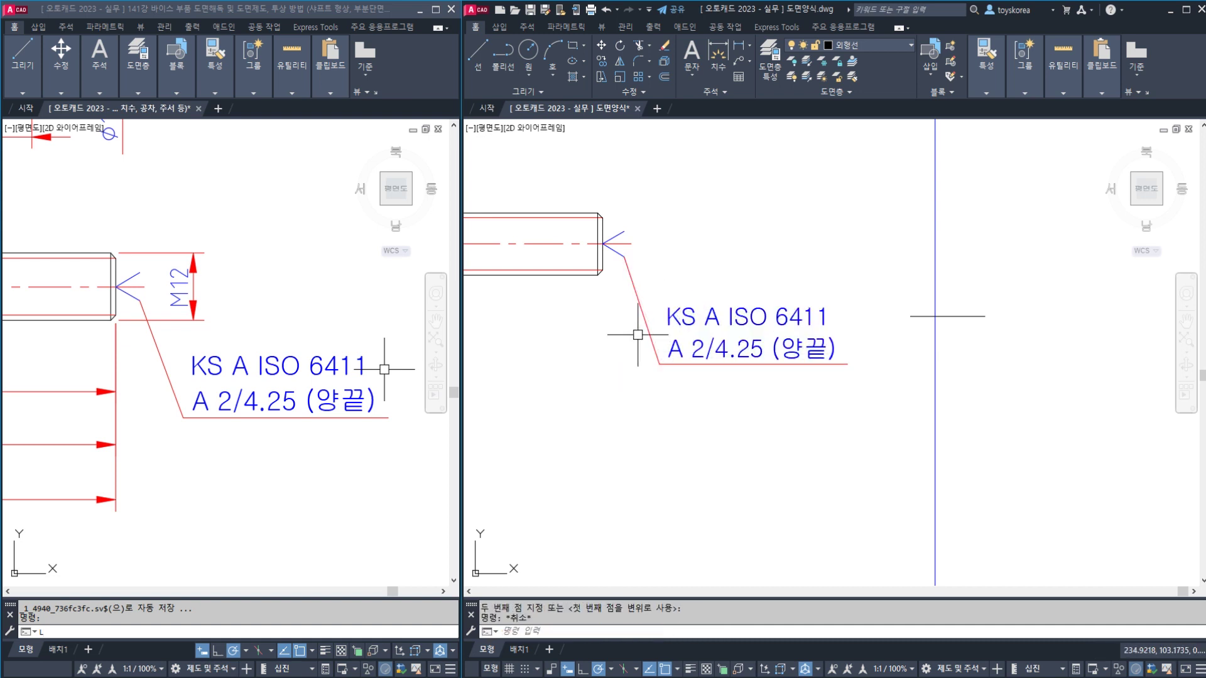
Add a vertical linear dimension across the outer diameter of the shaft's threaded end, between the end face and the callout text
middle_click_drag(632, 261, 638, 264)
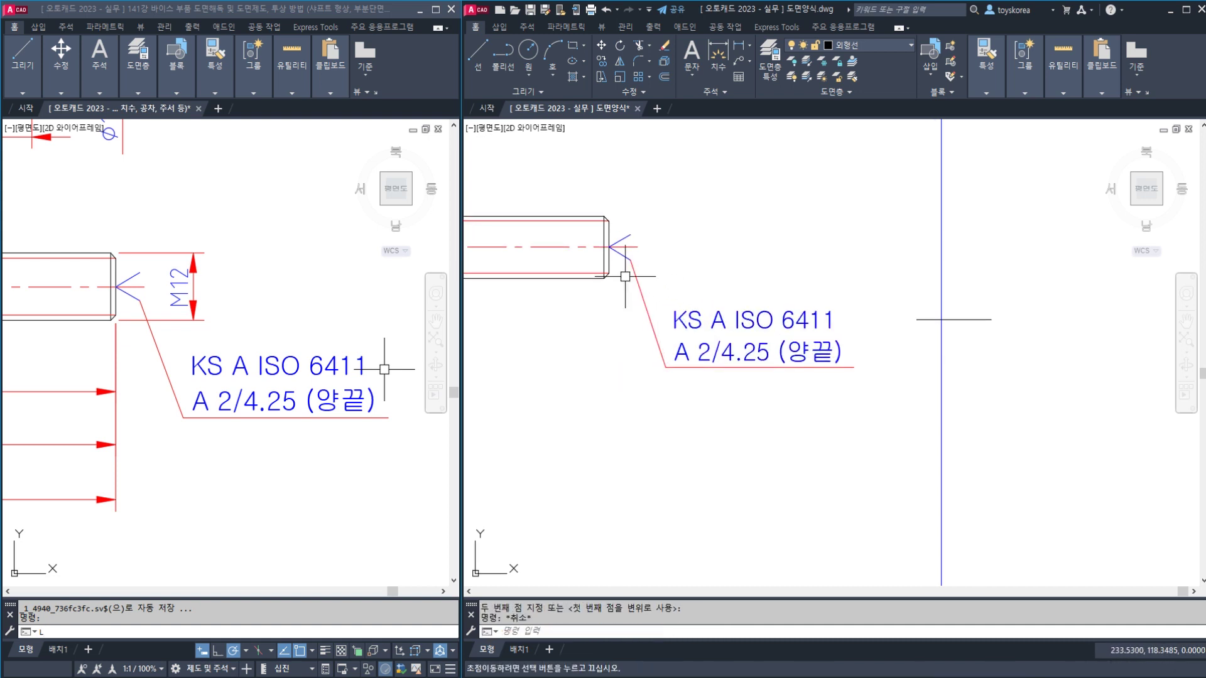
type("D")
key("Escape")
type("D")
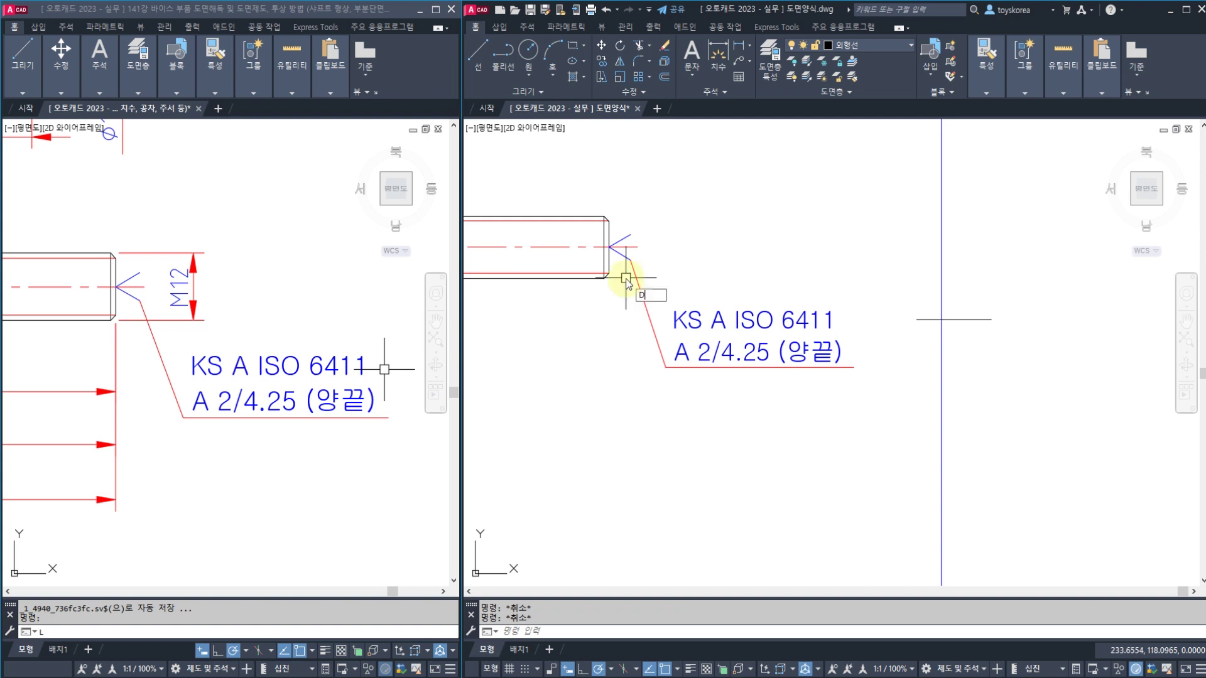
type("IMLI")
key("Return")
left_click(606, 277)
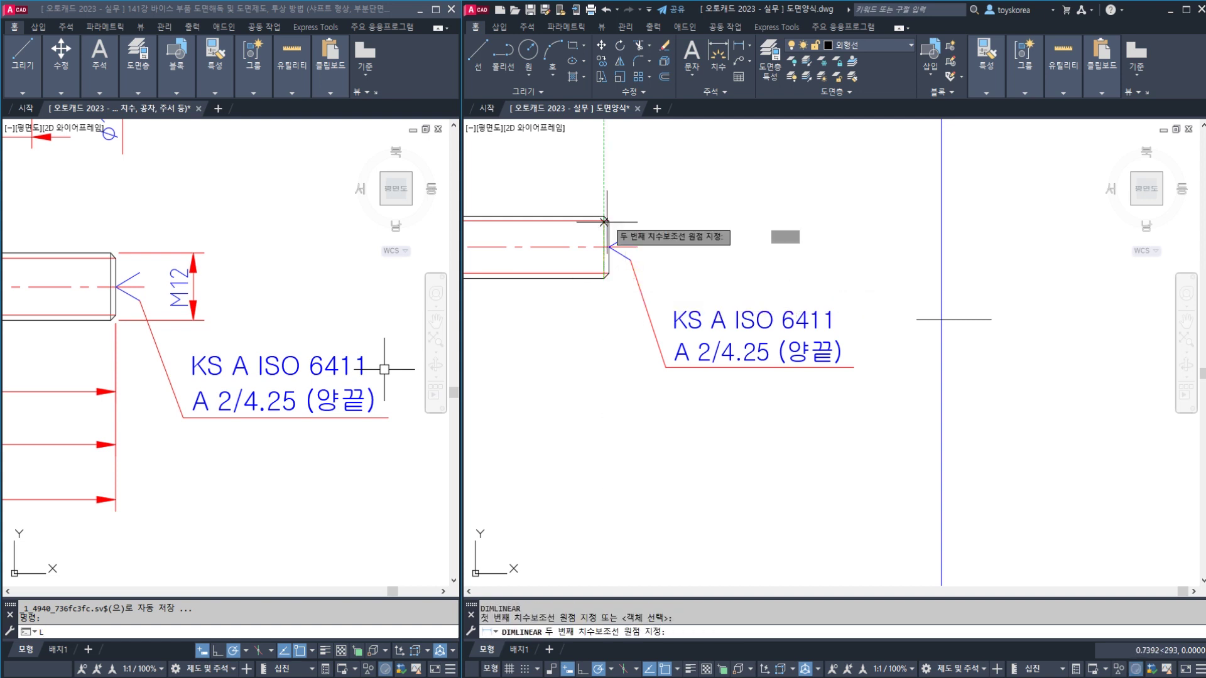
left_click(604, 216)
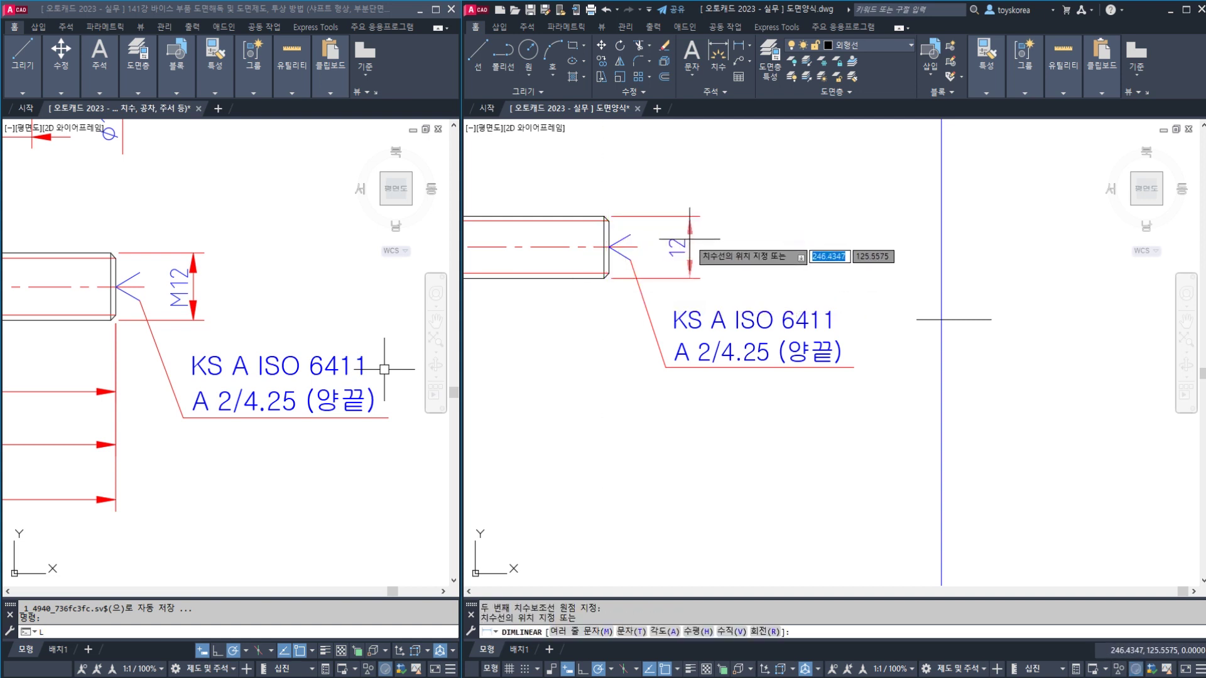
left_click(690, 241)
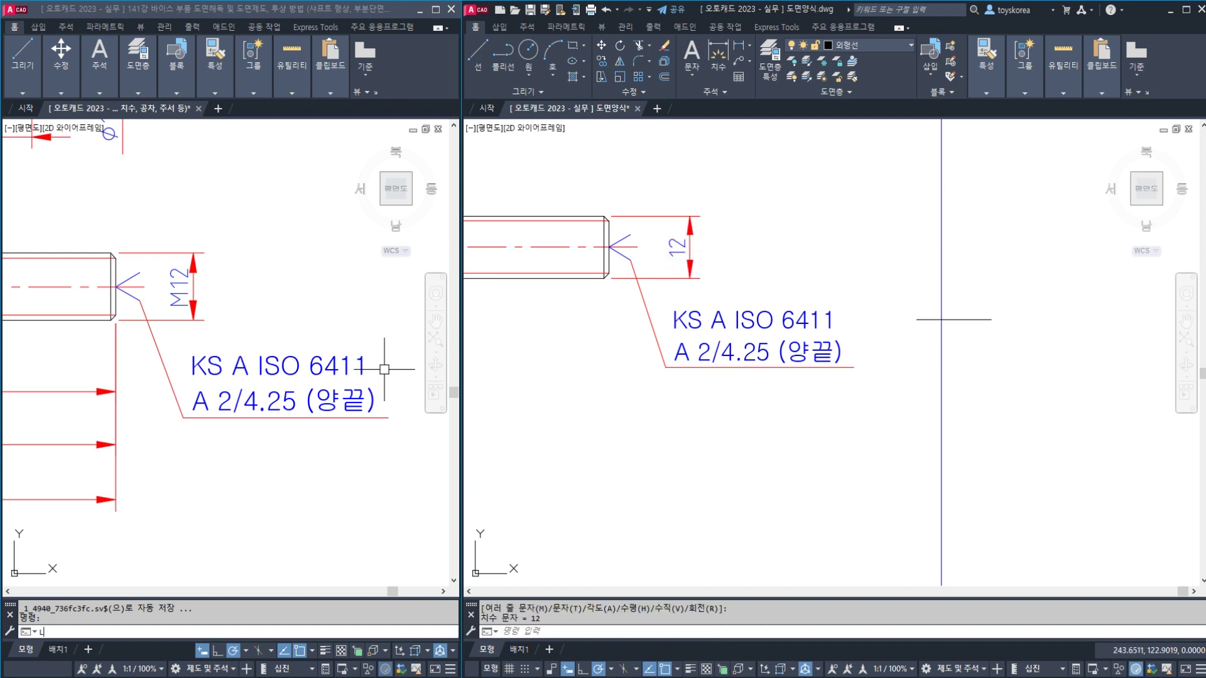
Add the prefix M to the thread diameter dimension so its text is M12
left_click(675, 251)
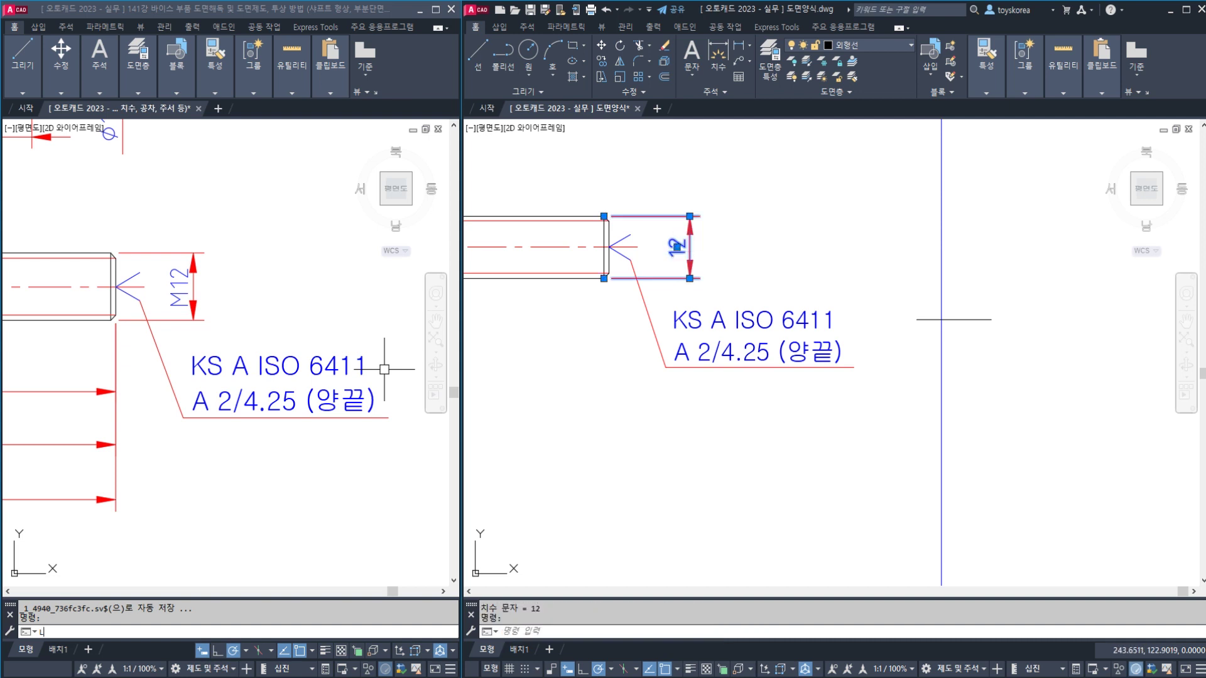
double_click(677, 246)
key("Home")
type("M")
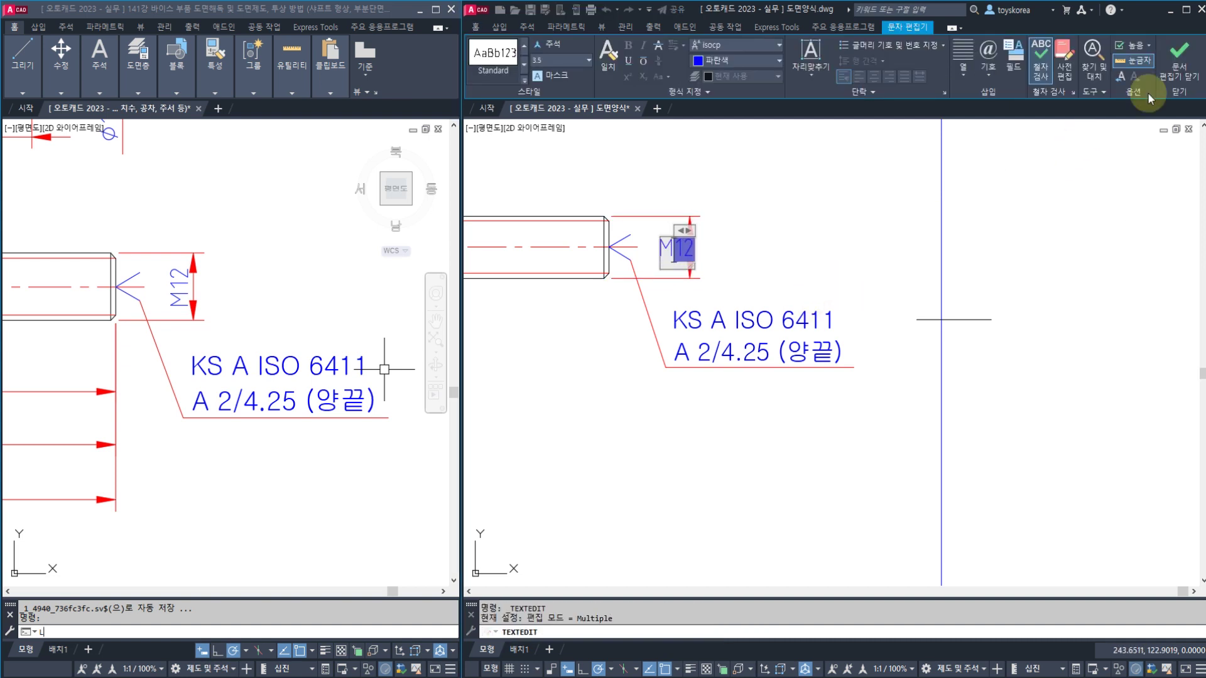
left_click(1170, 69)
key("Escape")
scroll(840, 269, "down", 7)
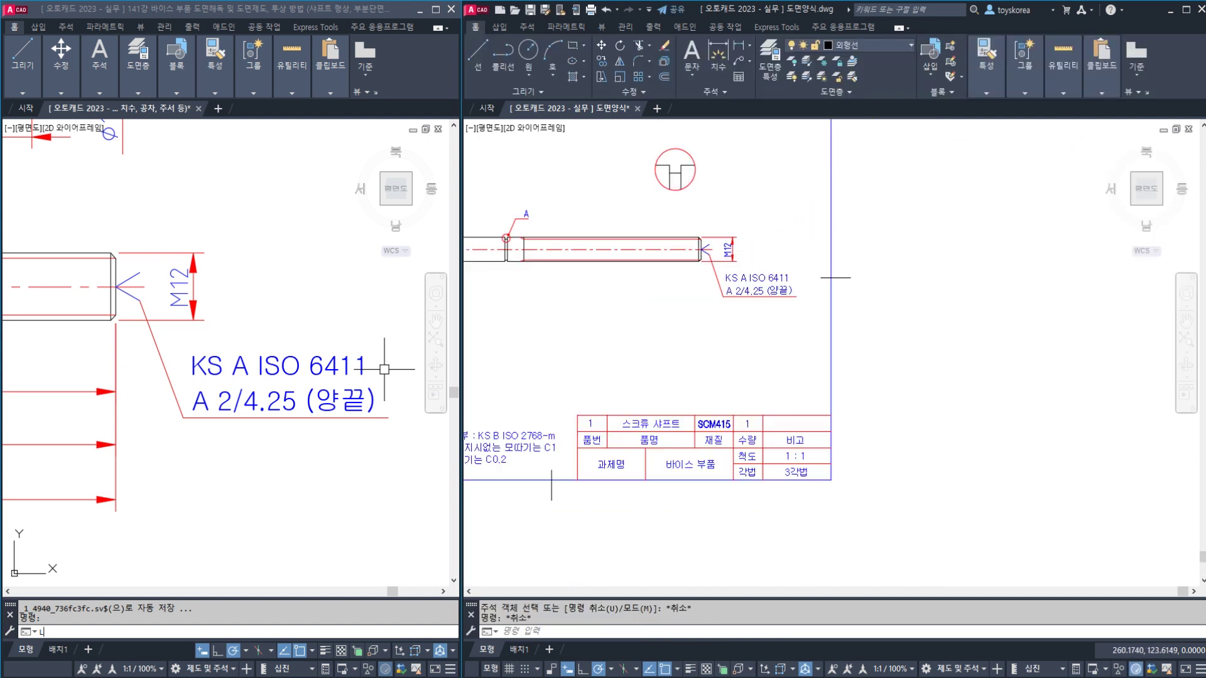
Dimension the threaded section's length from the chamfered end face to the thread start, level with the collar width dimension
left_click(374, 372)
scroll(258, 335, "down", 2)
middle_click_drag(170, 324, 369, 329)
key("Escape")
scroll(701, 274, "up", 2)
scroll(751, 291, "up", 2)
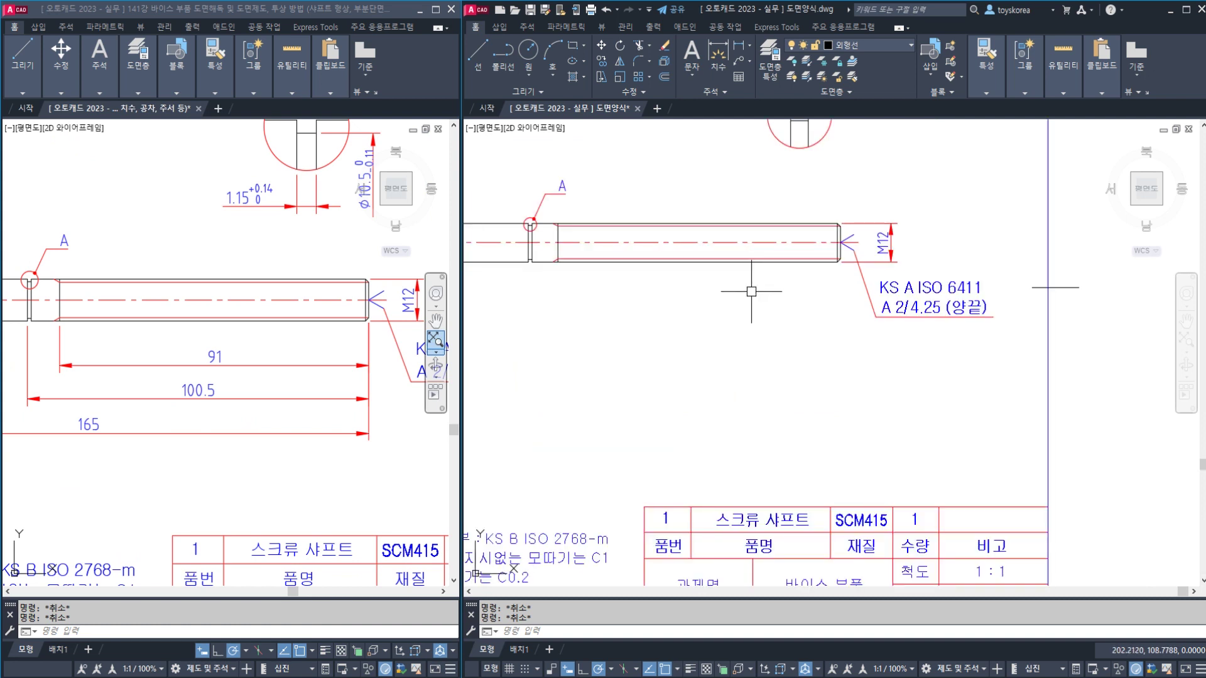
type("dli")
key("Return")
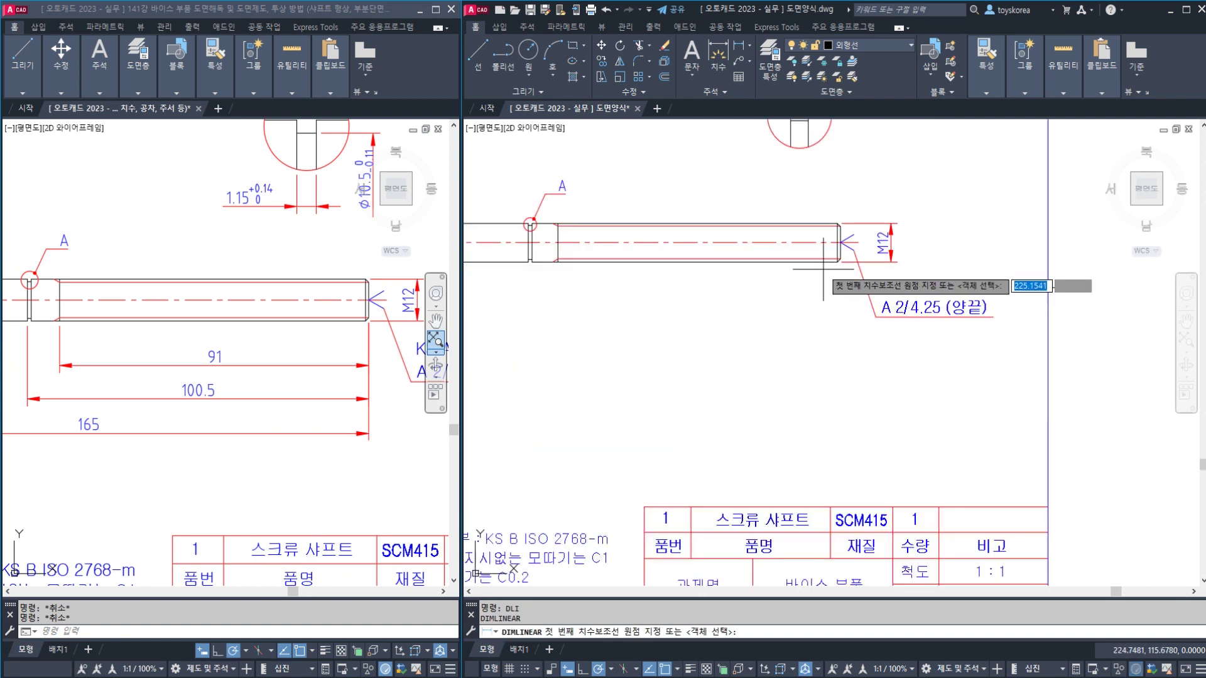
scroll(832, 268, "up", 3)
left_click(878, 232)
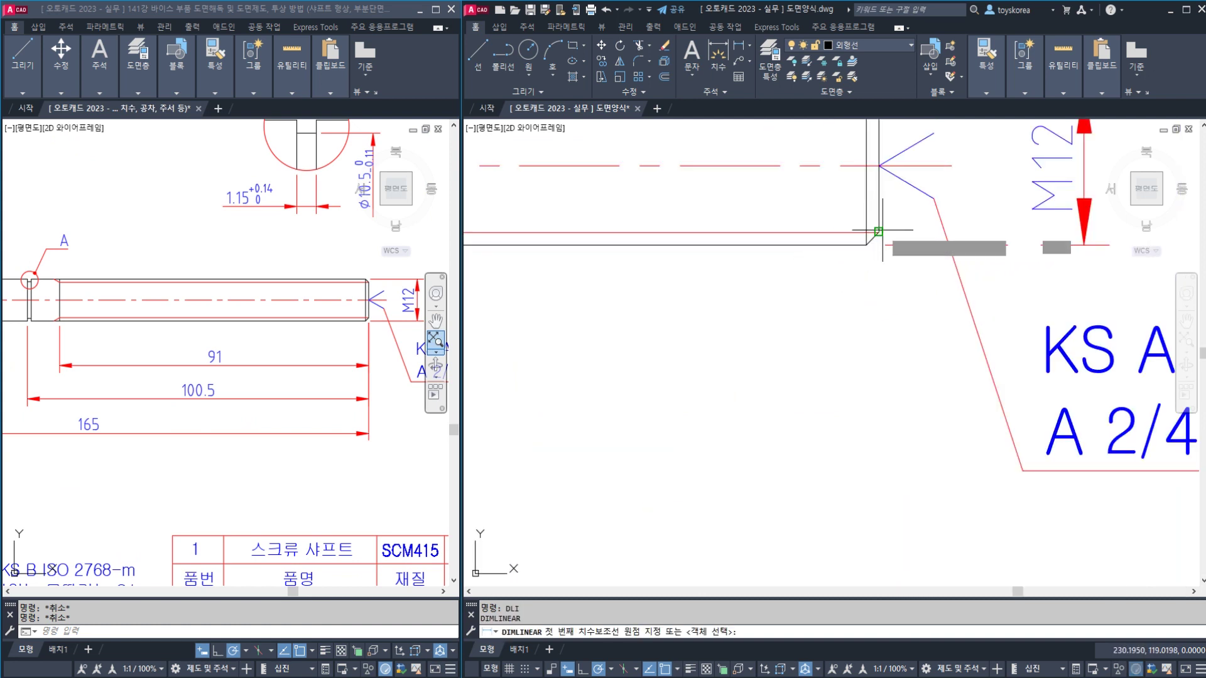
scroll(879, 231, "down", 2)
scroll(770, 262, "up", 3)
scroll(801, 255, "down", 2)
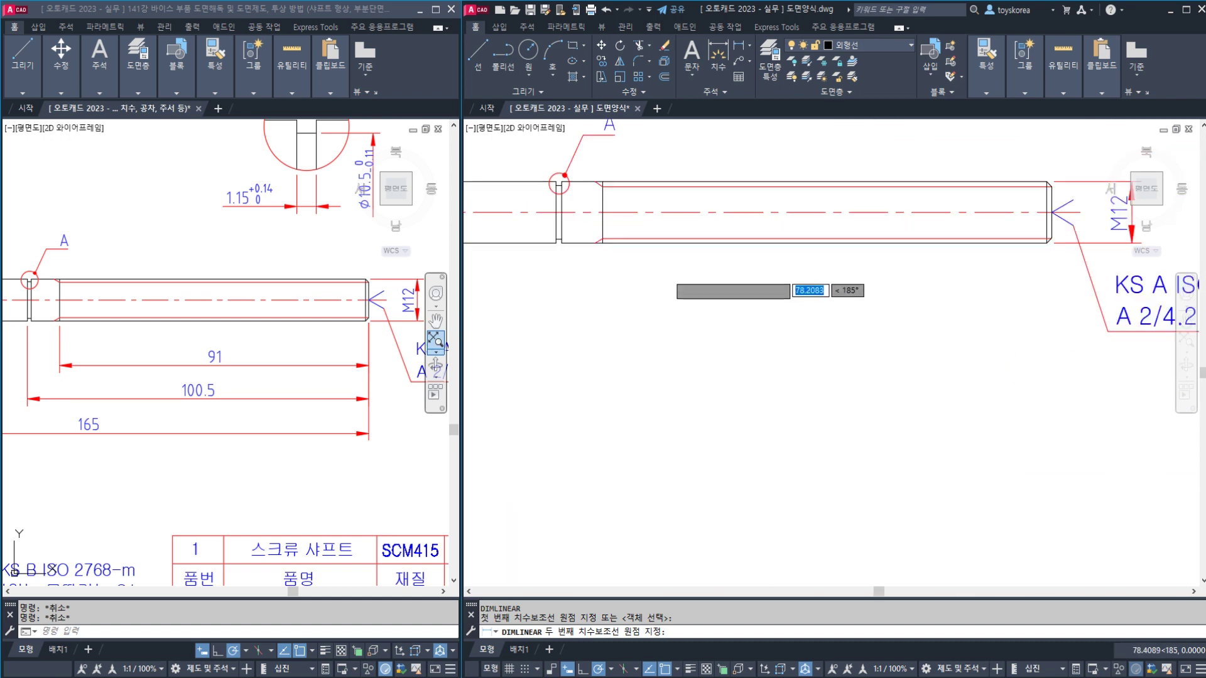
scroll(552, 226, "up", 4)
left_click(529, 196)
scroll(587, 257, "down", 3)
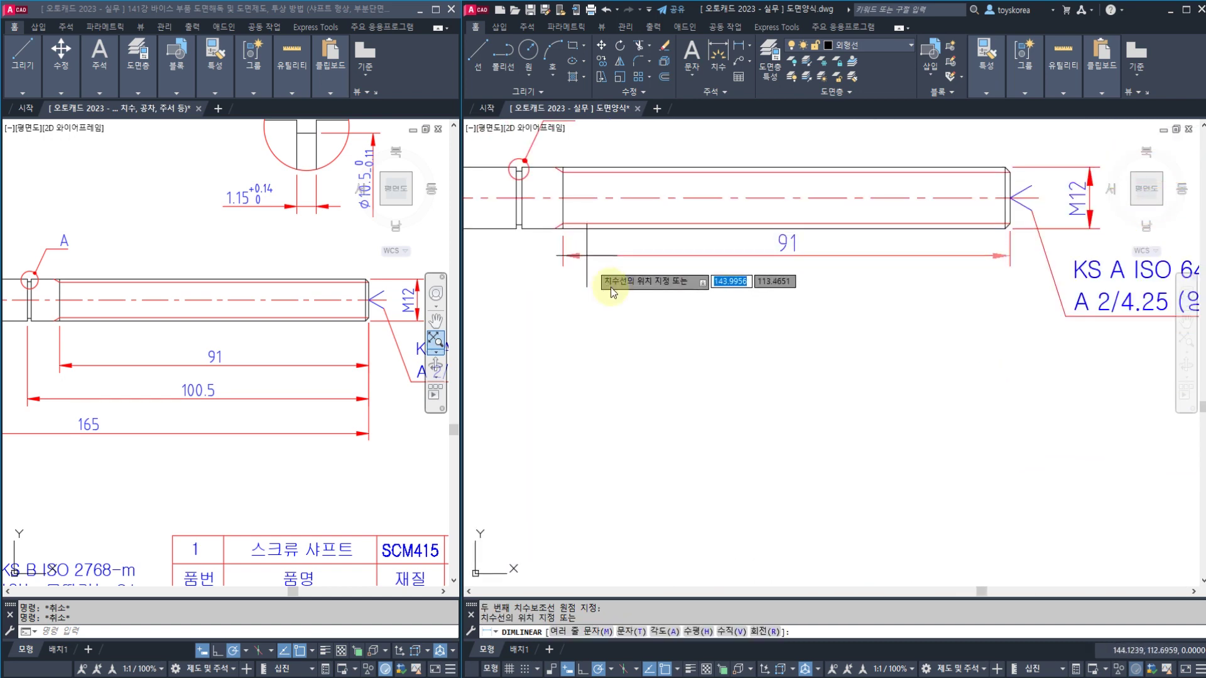
middle_click_drag(587, 259, 751, 287)
scroll(751, 289, "down", 2)
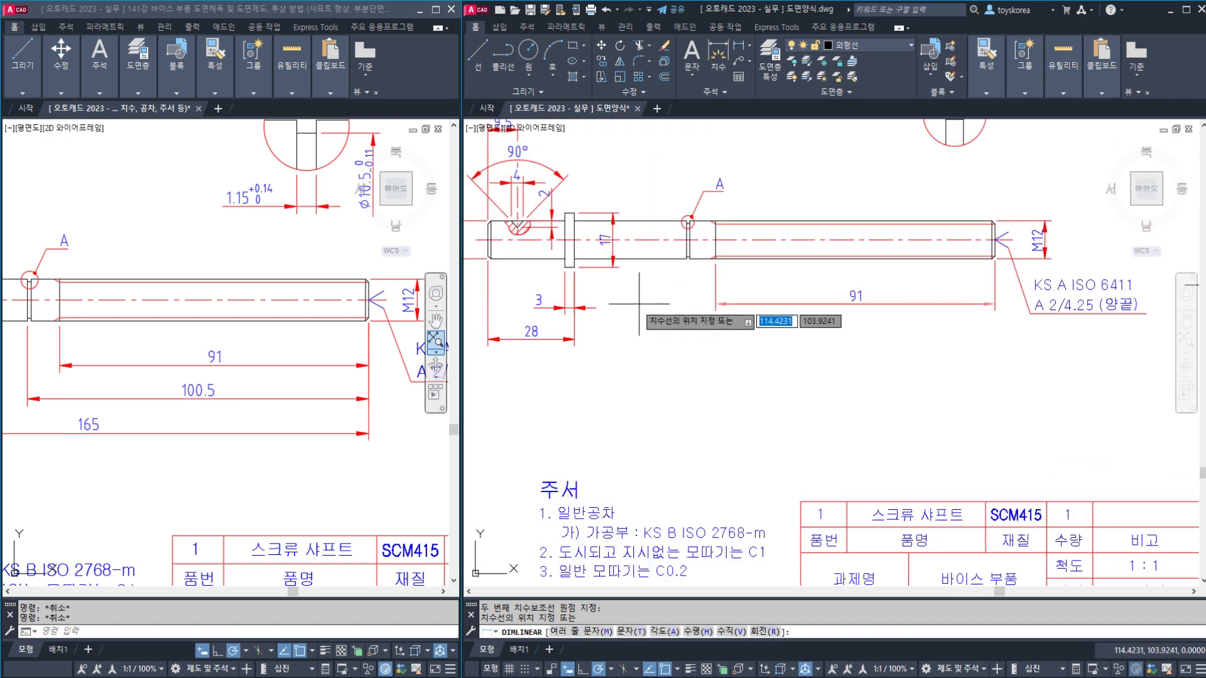
left_click(596, 308)
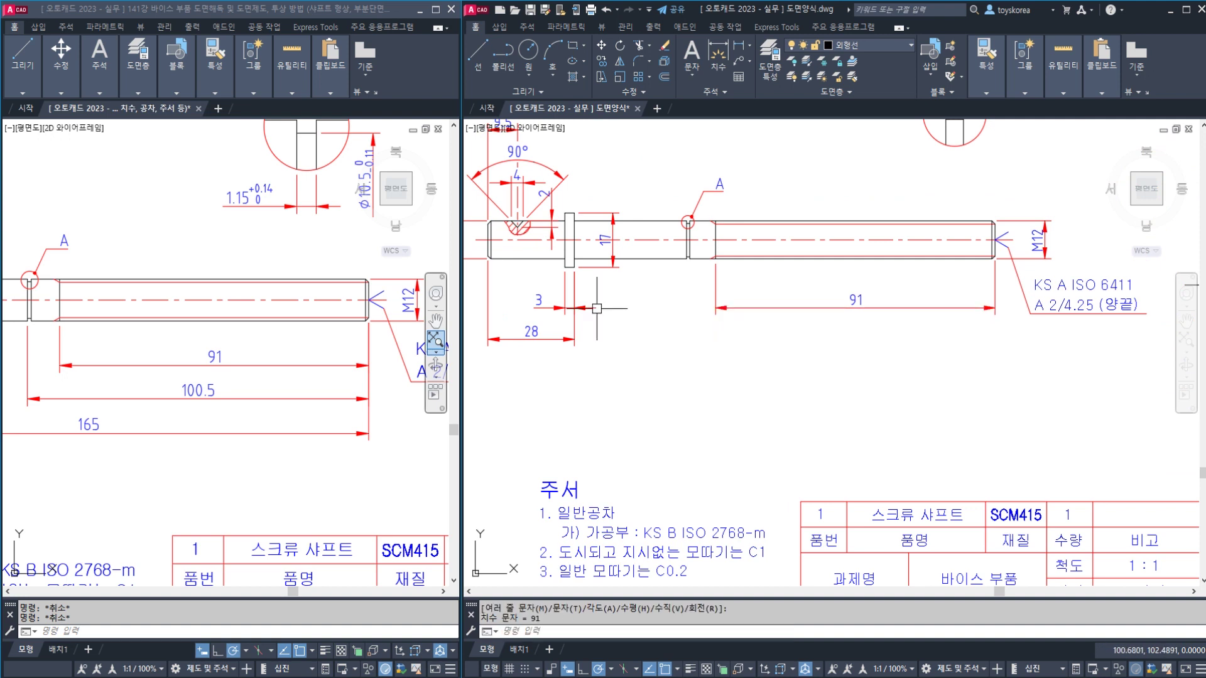
Dimension the length from the threaded end face to the far edge of groove A, level with the 28 mm dimension
scroll(1042, 274, "up", 4)
key("Return")
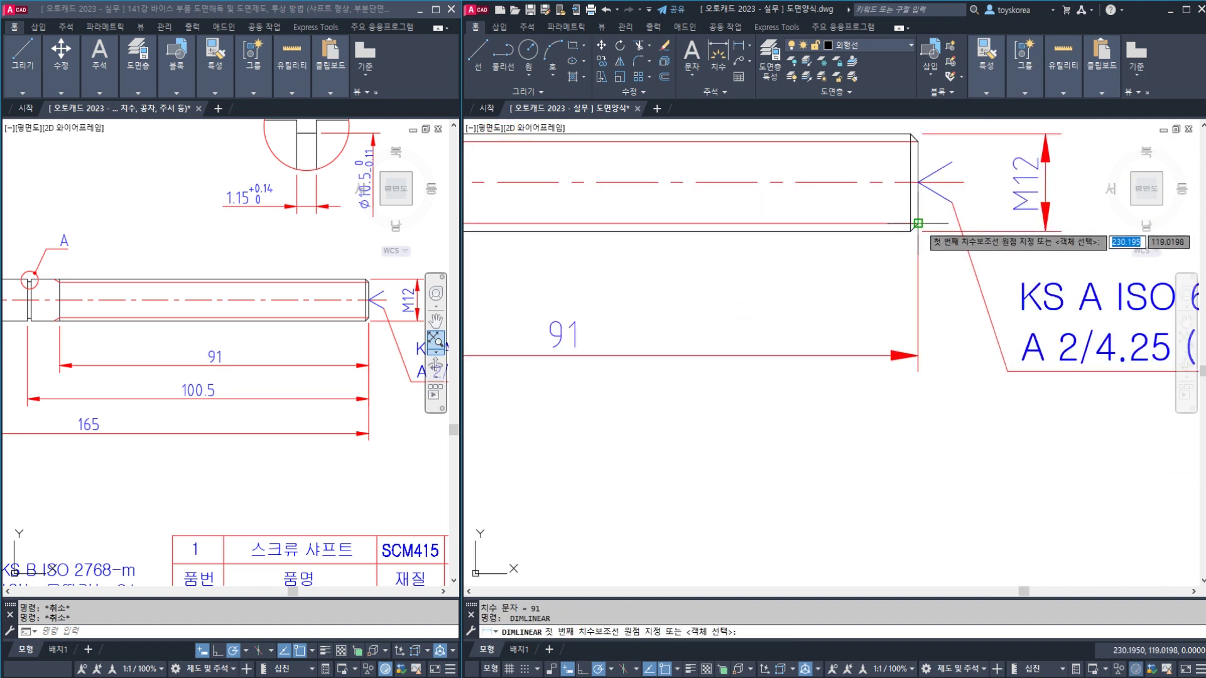
left_click(917, 224)
scroll(691, 239, "down", 2)
middle_click_drag(580, 235, 643, 235)
scroll(697, 233, "up", 4)
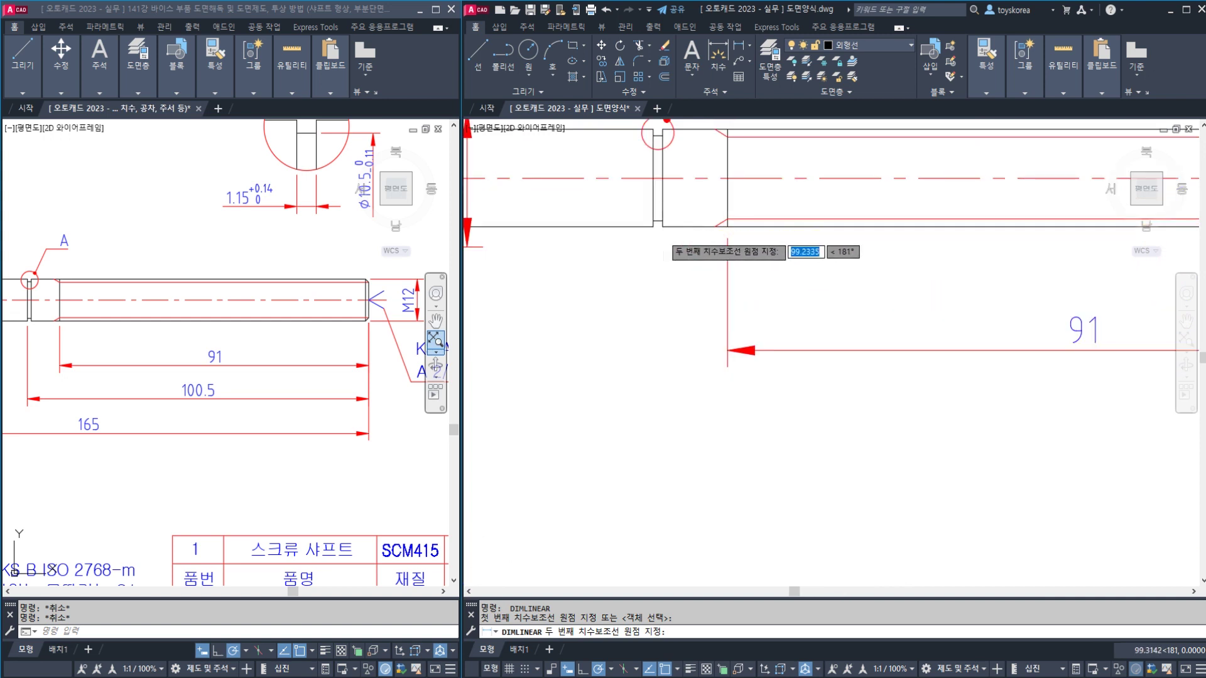
left_click(647, 222)
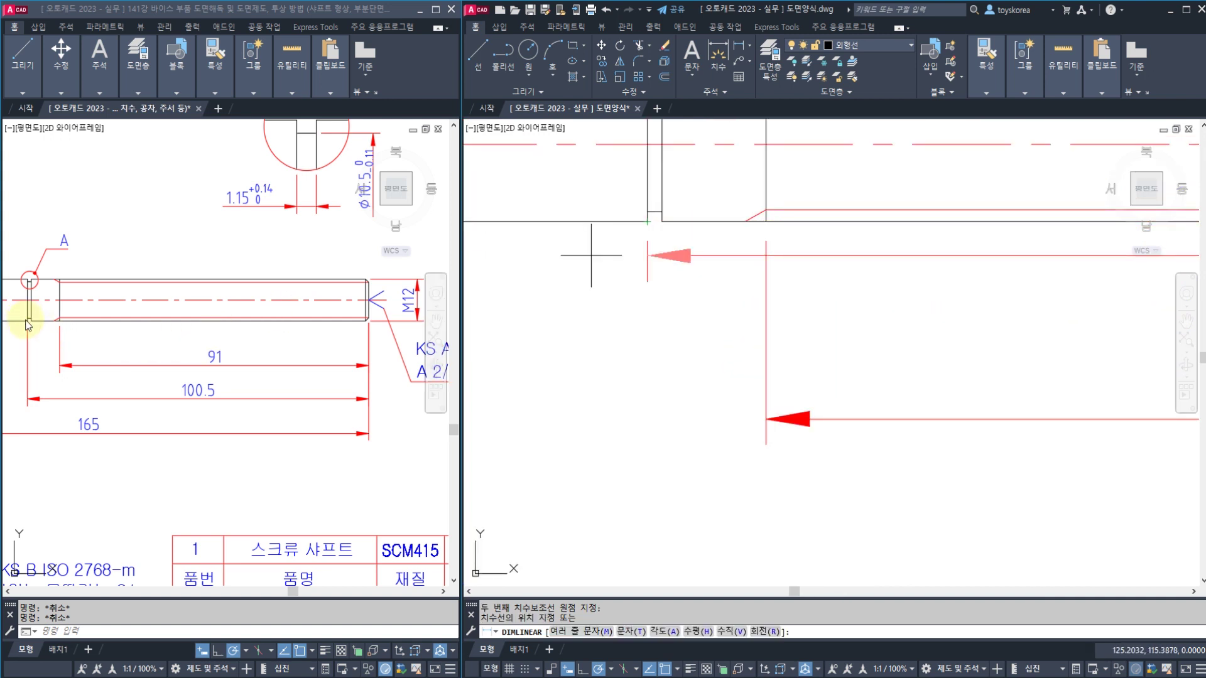
scroll(834, 275, "down", 8)
scroll(785, 330, "up", 5)
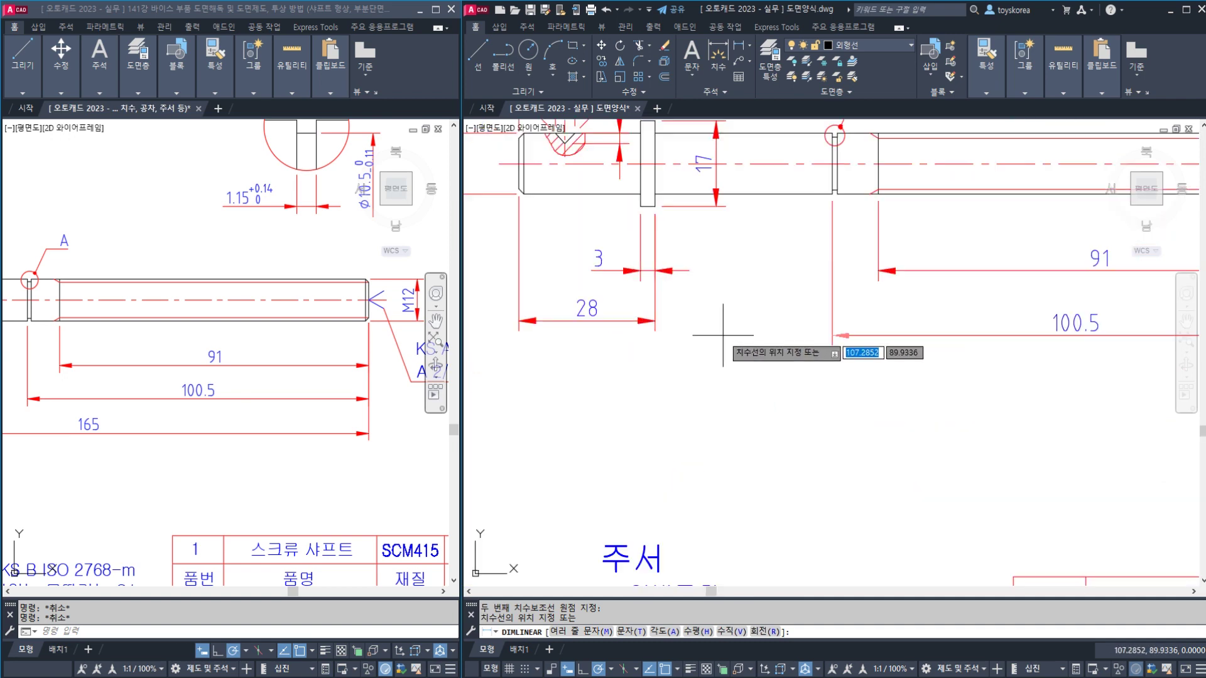
left_click(665, 321)
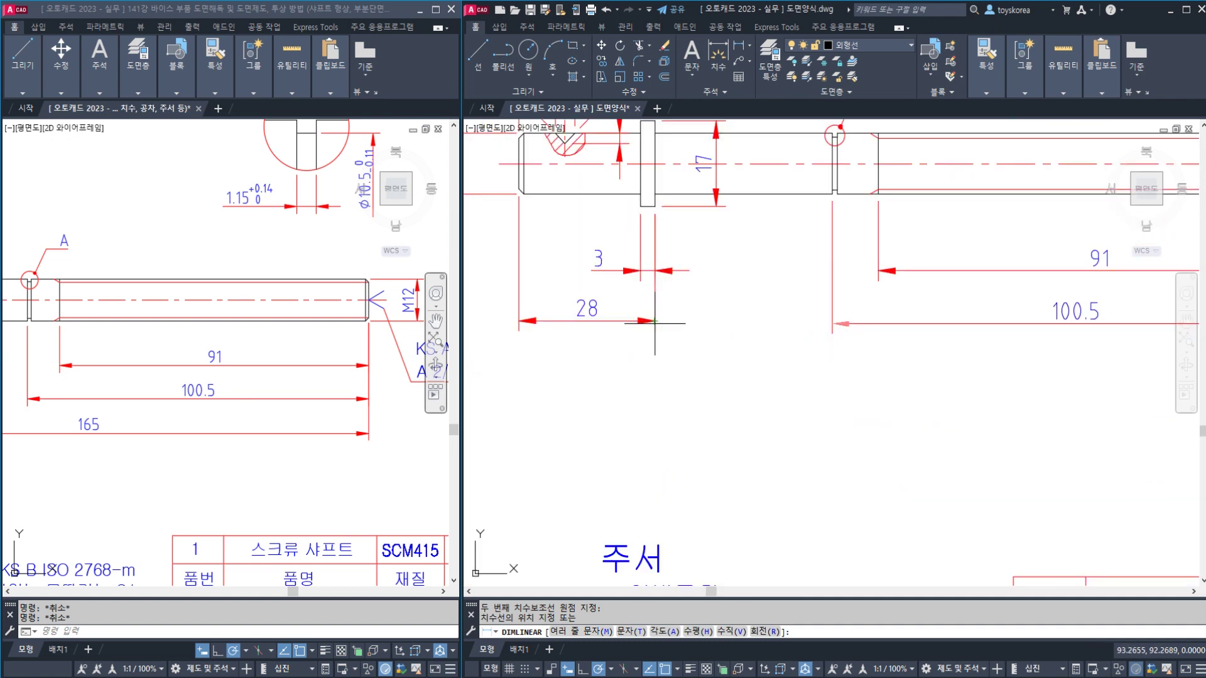
left_click(724, 303)
key("Escape")
Dimension the shaft's overall length below the other length dimensions and save the drawing
left_click(231, 374)
scroll(227, 373, "down", 2)
mouse_move(227, 372)
middle_mouse_down()
mouse_move(343, 361)
mouse_move(231, 369)
middle_mouse_up()
left_click(554, 326)
key("Escape")
scroll(541, 217, "up", 2)
key("space")
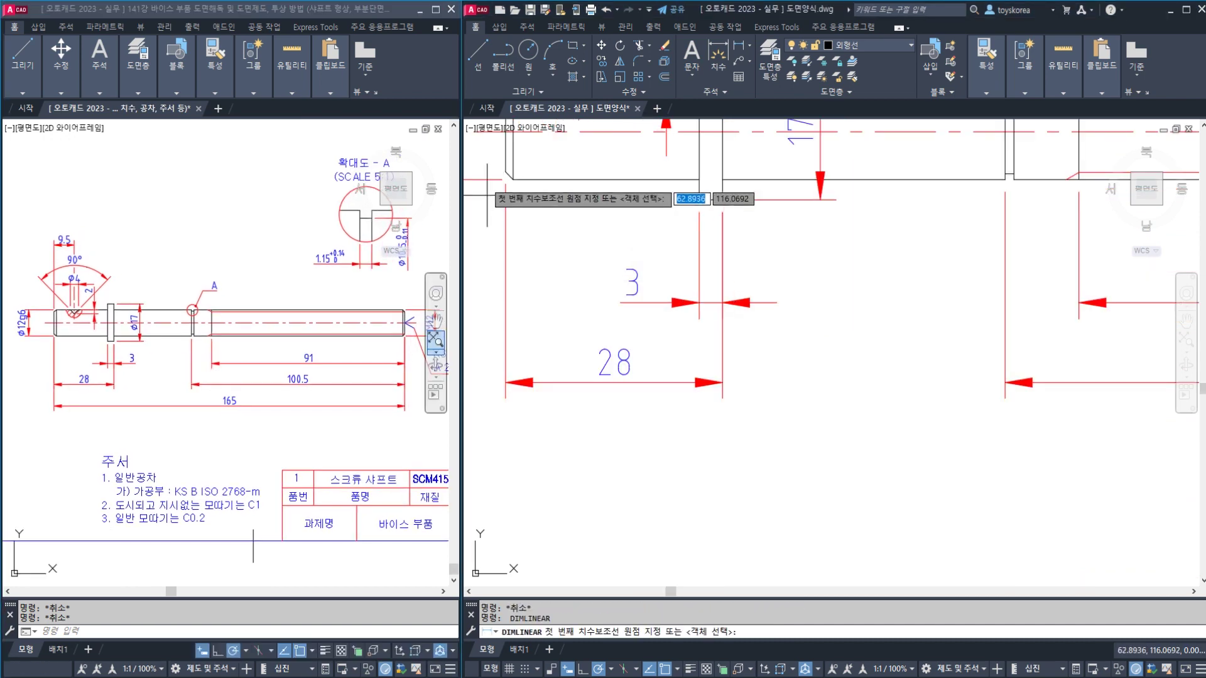
left_click(487, 195)
scroll(502, 193, "down", 3)
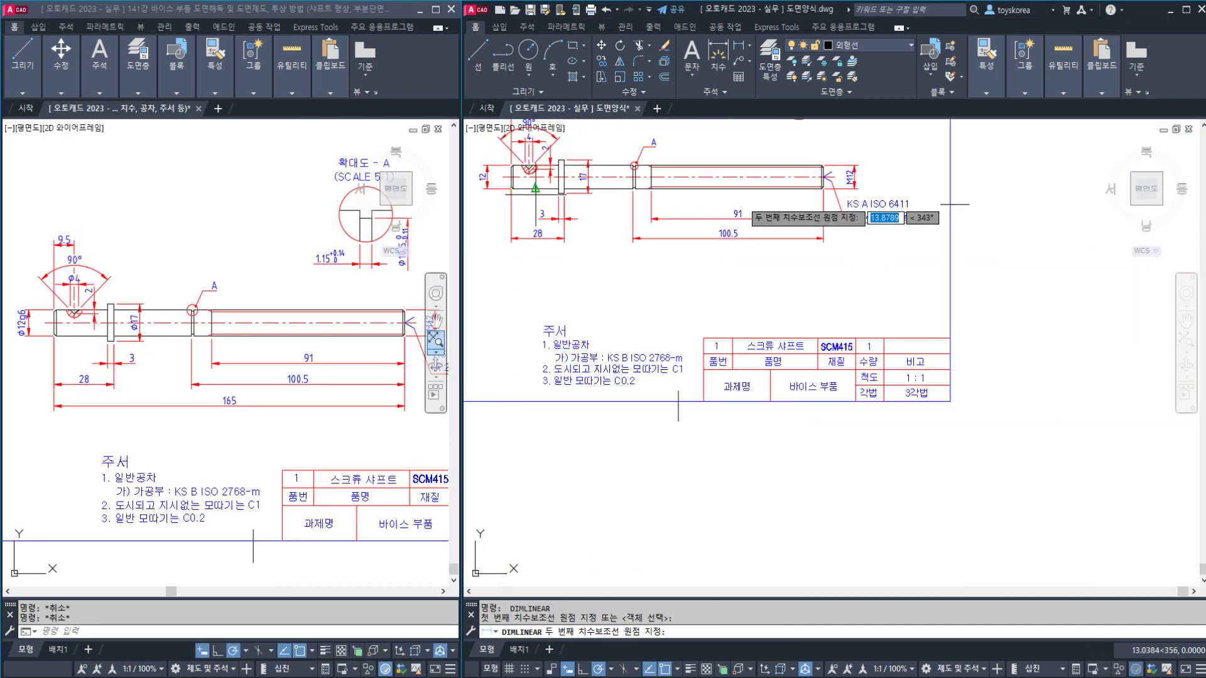
scroll(766, 252, "up", 6)
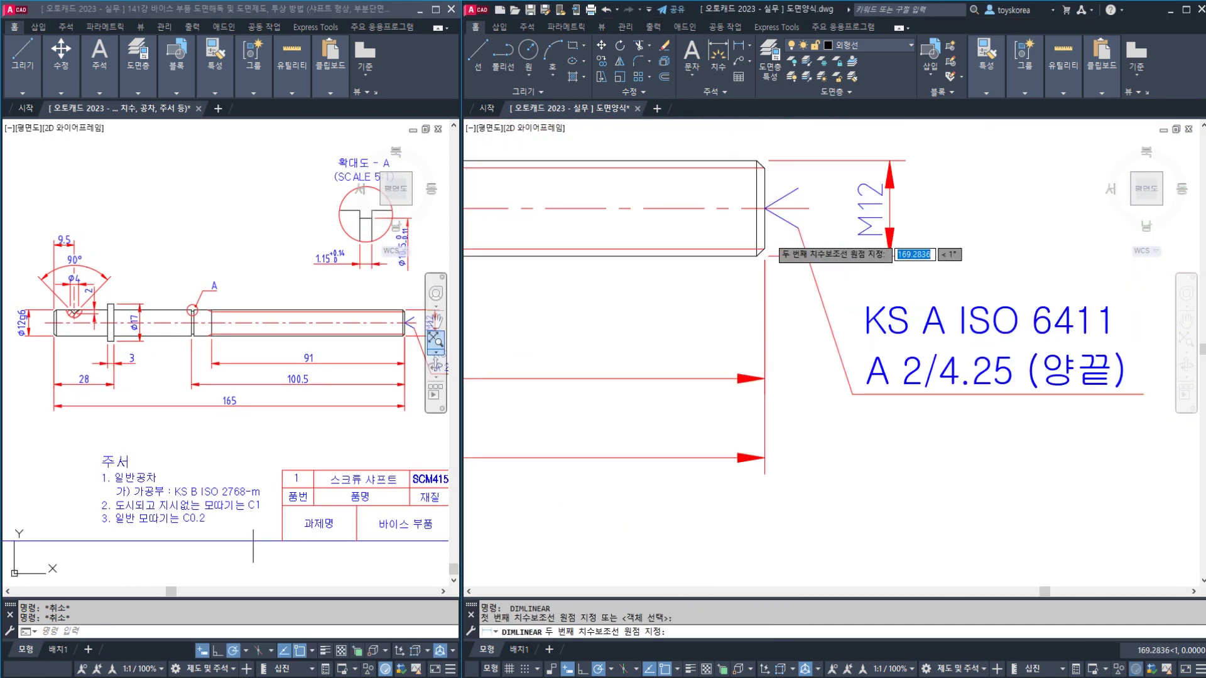
left_click(767, 254)
scroll(791, 257, "down", 5)
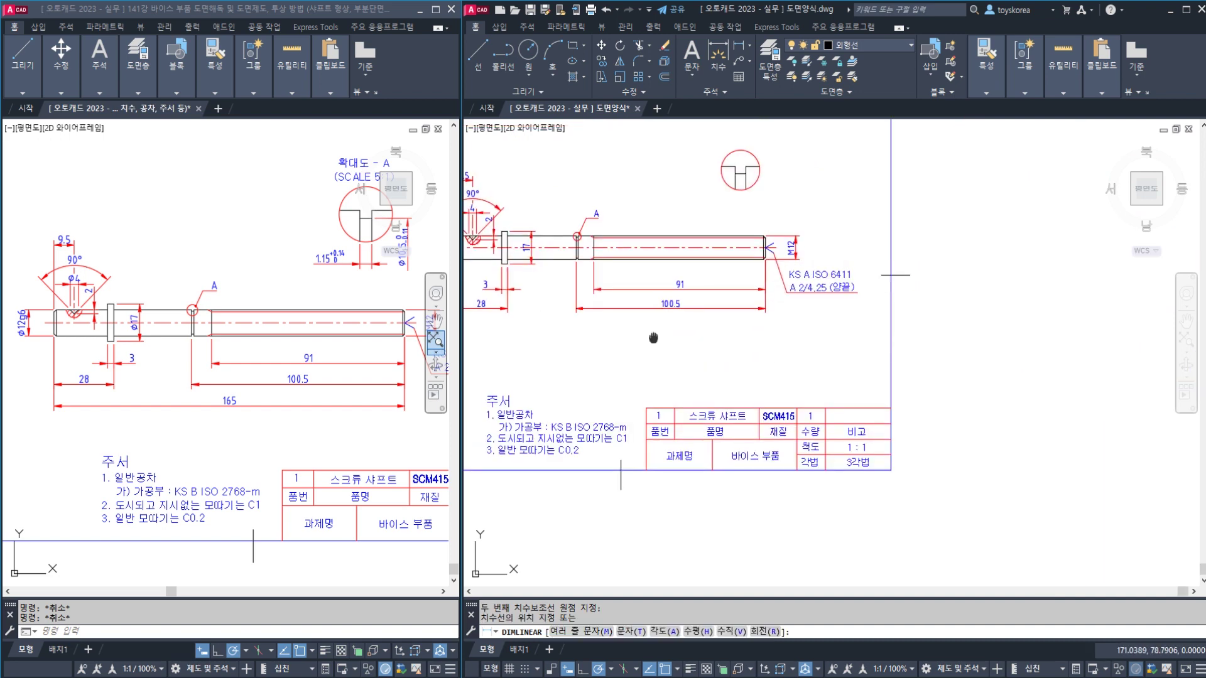
middle_click_drag(654, 338, 790, 337)
scroll(723, 326, "up", 6)
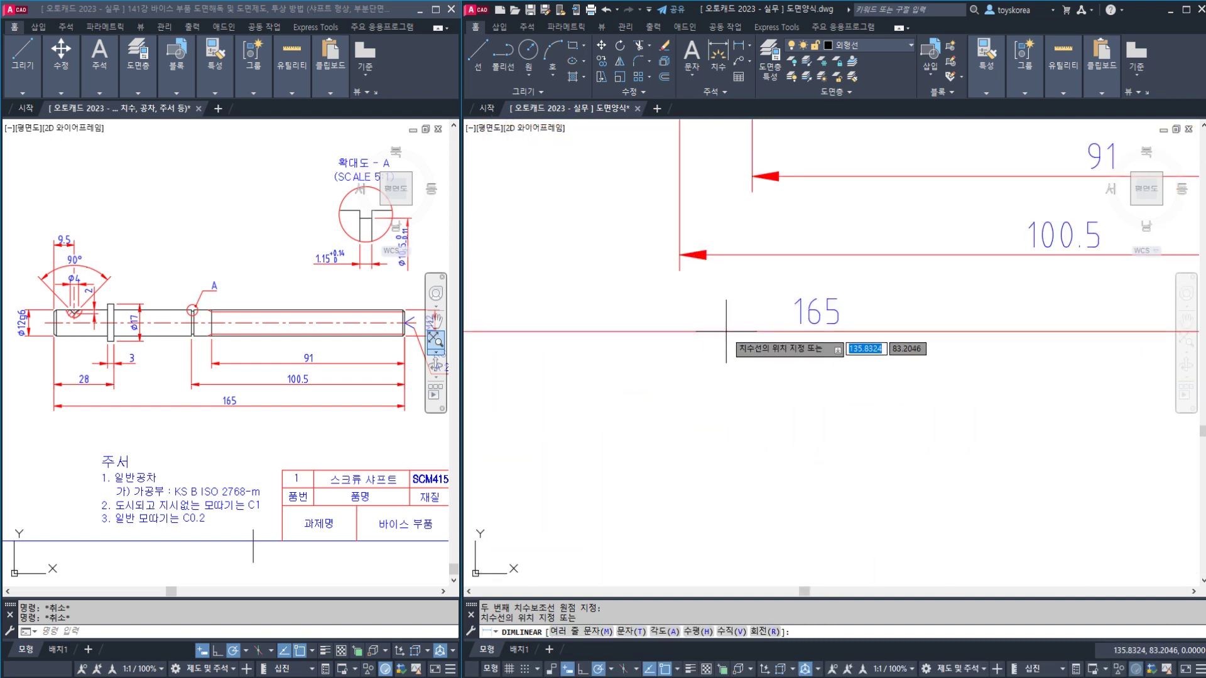
left_click(726, 331)
scroll(733, 302, "down", 4)
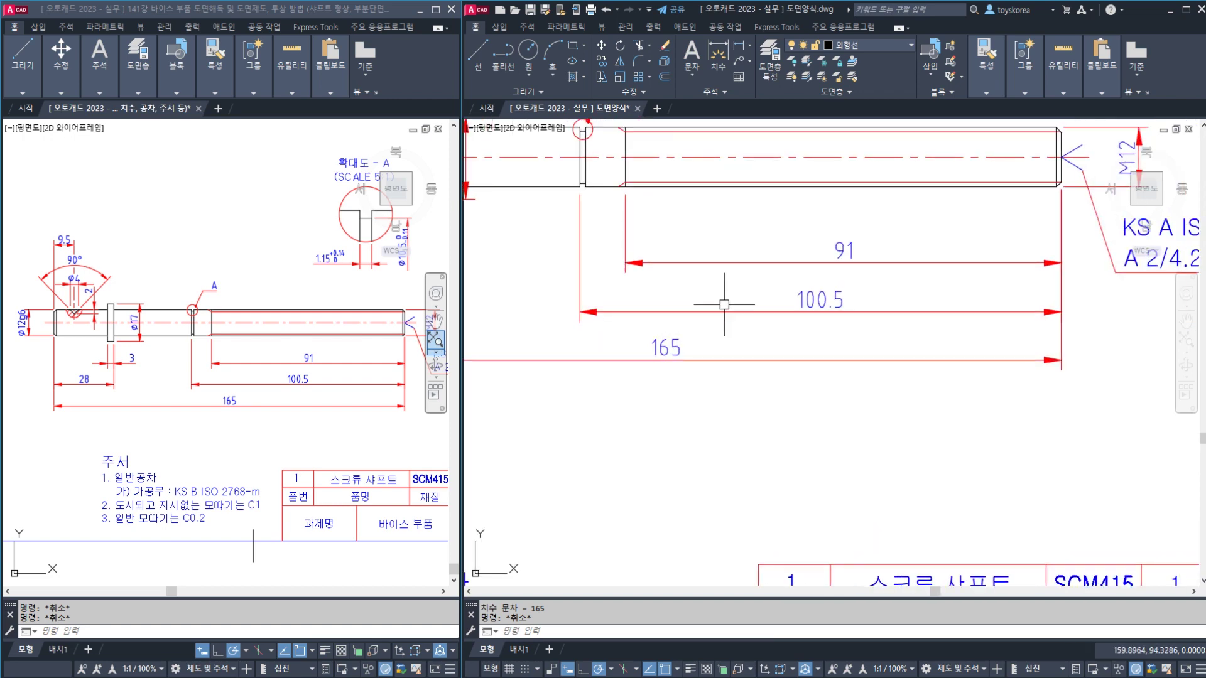
key("ctrl+s")
Copy the KS A ISO 6411 callout text to just above the enlarged groove detail circle
middle_click_drag(718, 283, 579, 353)
middle_click_drag(722, 270, 528, 503)
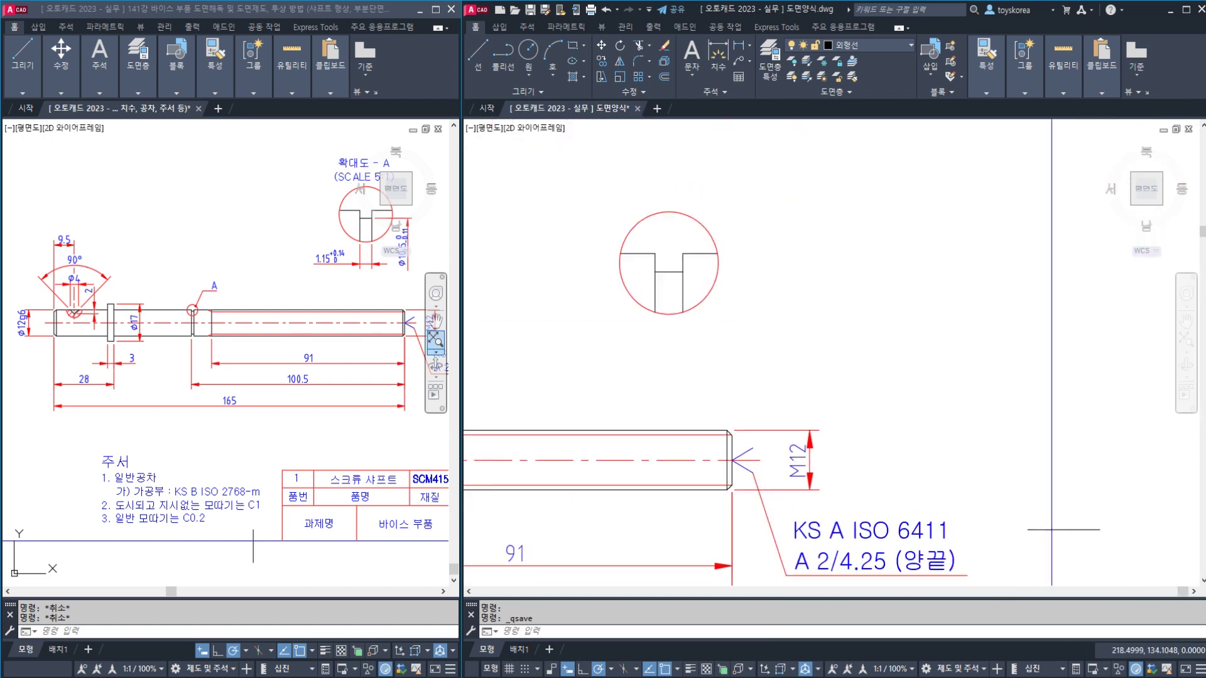
scroll(703, 270, "up", 3)
middle_click_drag(365, 213, 273, 320)
scroll(304, 281, "up", 4)
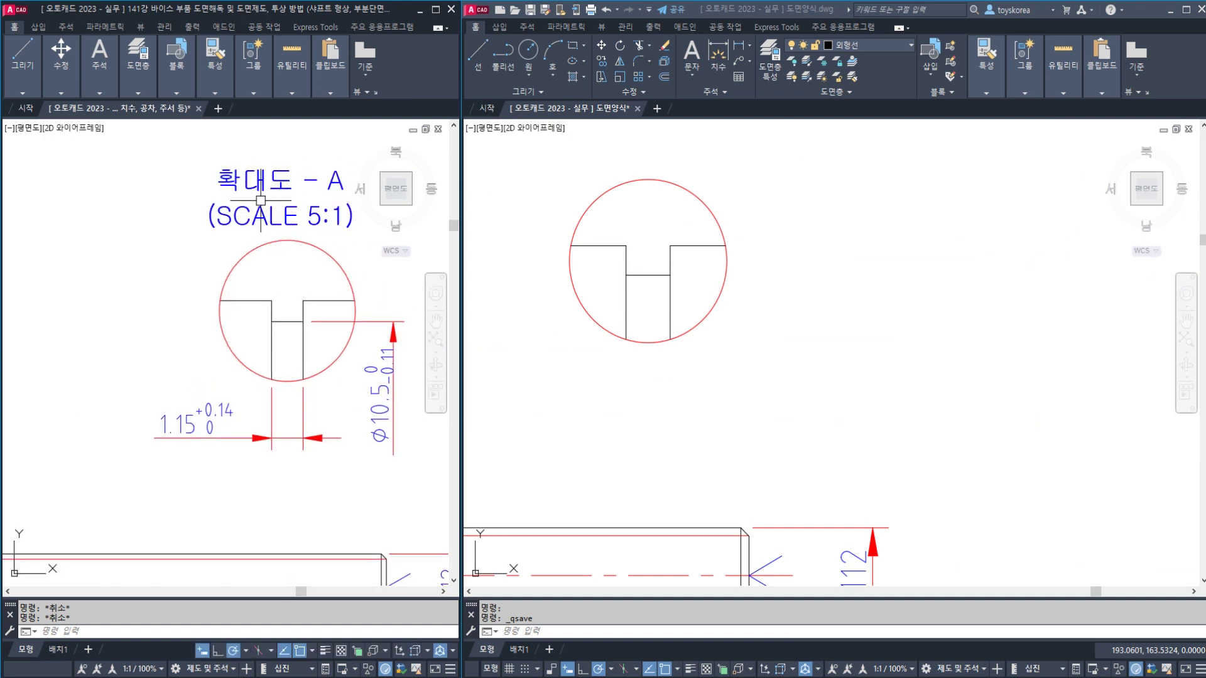
scroll(686, 277, "down", 5)
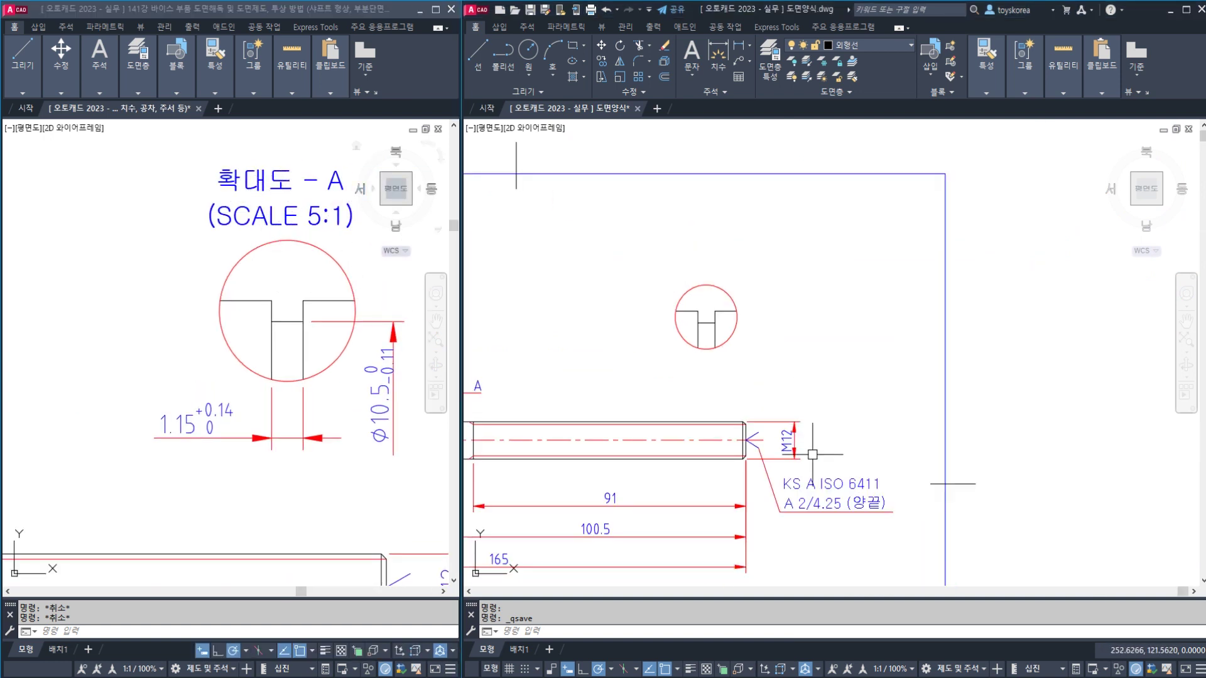
left_click(820, 485)
type("c")
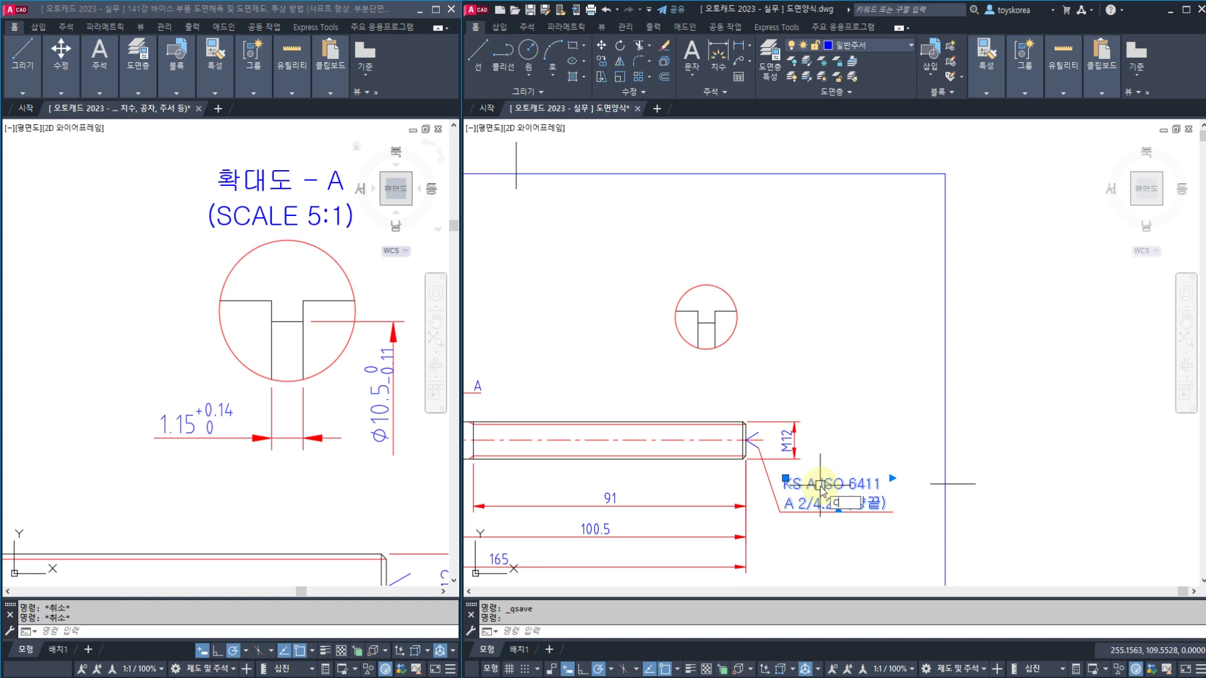
type("o")
key("space")
left_click(815, 488)
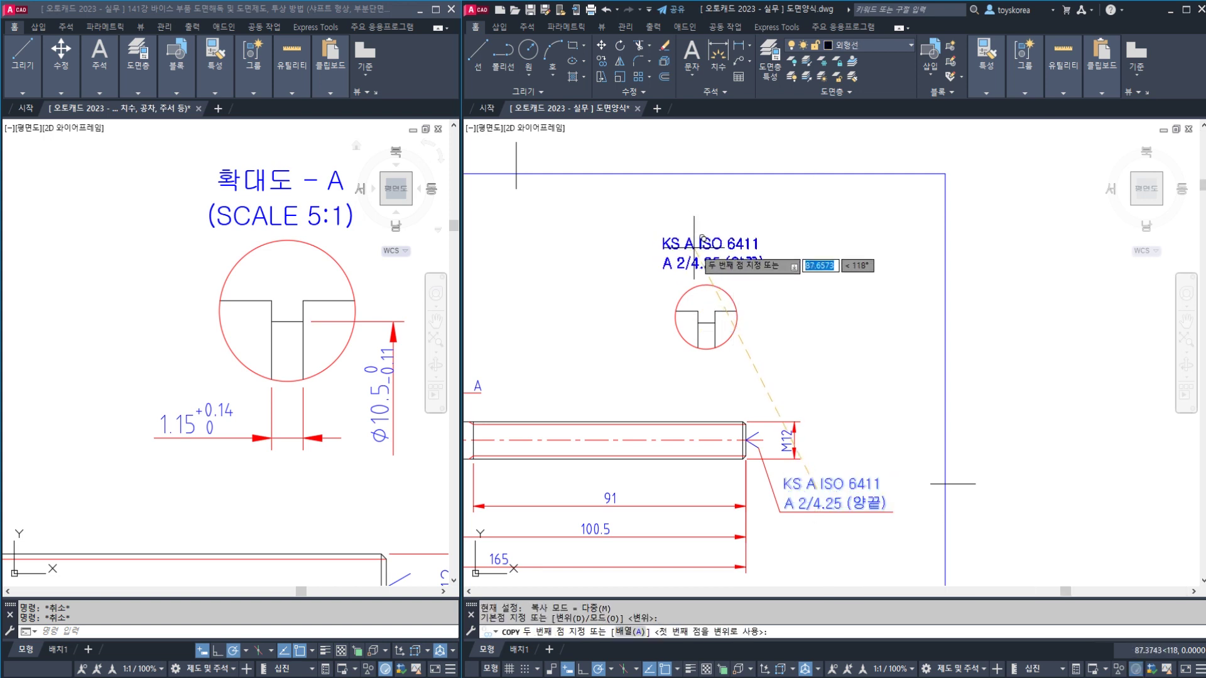
scroll(694, 248, "up", 4)
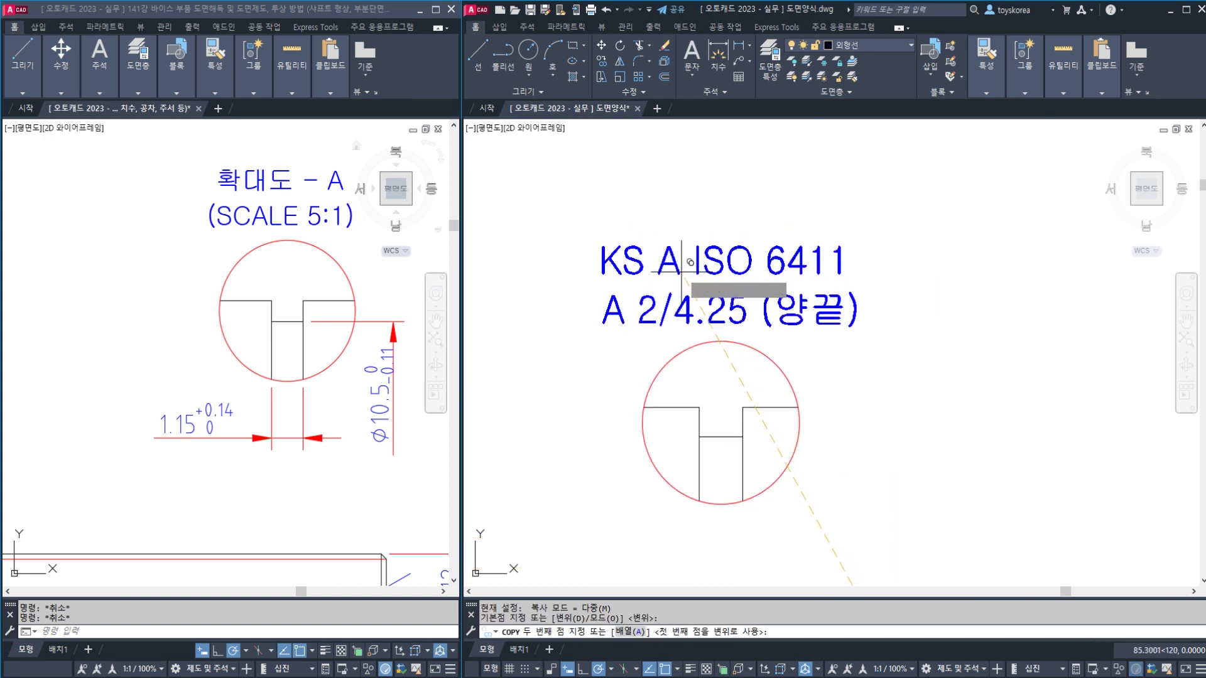
key("Escape")
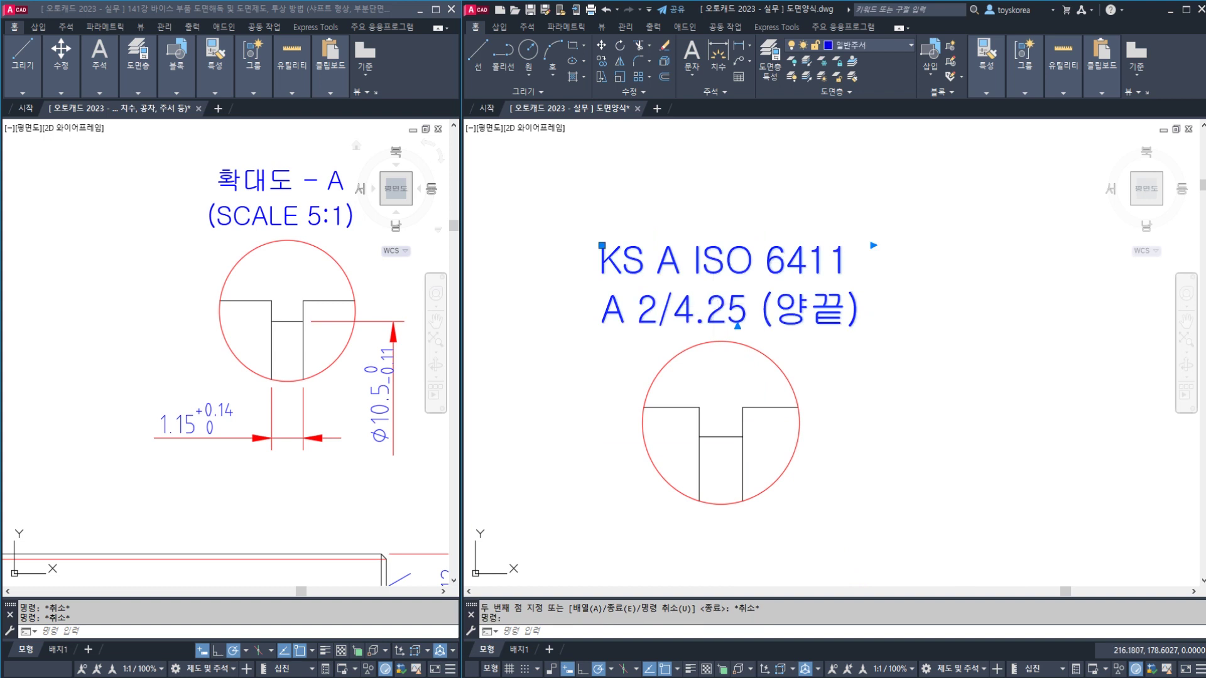
Replace the copied callout text above the detail circle with "확대도 - A" and "(SCALE 5:1)" on two lines
double_click(735, 333)
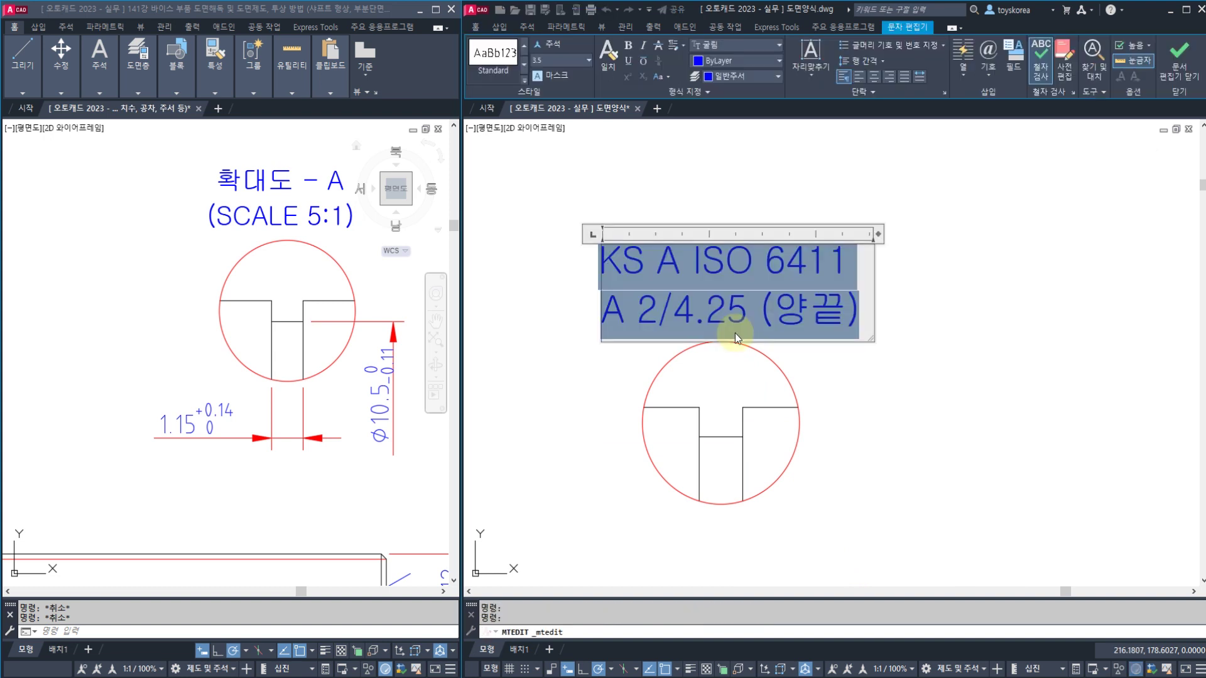
type("확대도")
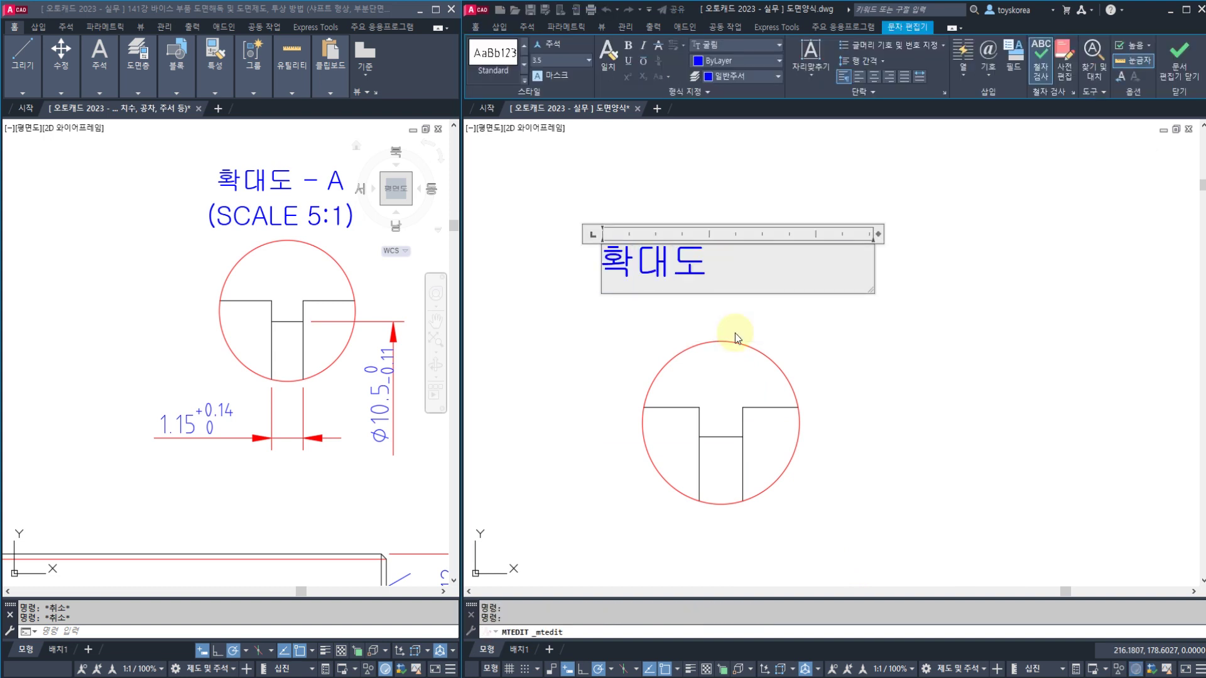
type(" - A")
key("Return")
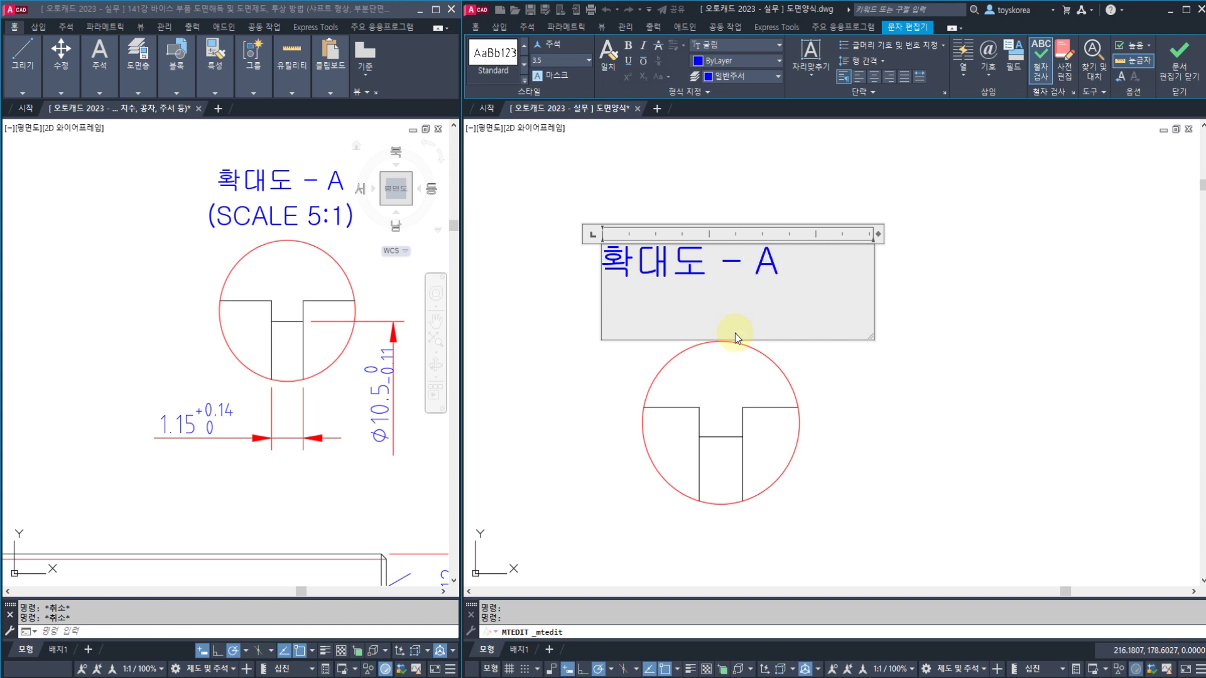
type("(SCALE ")
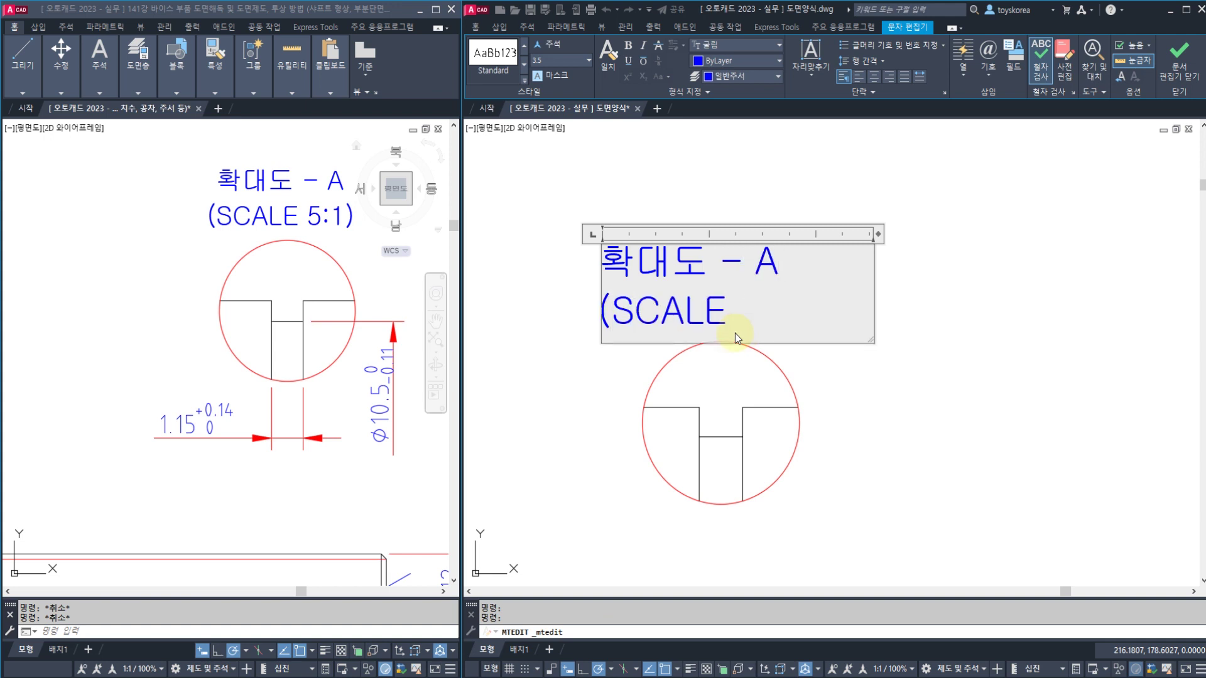
type("5:1)")
Justify both lines of the detail label to middle center (MC) and finish editing the text
left_click_drag(810, 314, 560, 262)
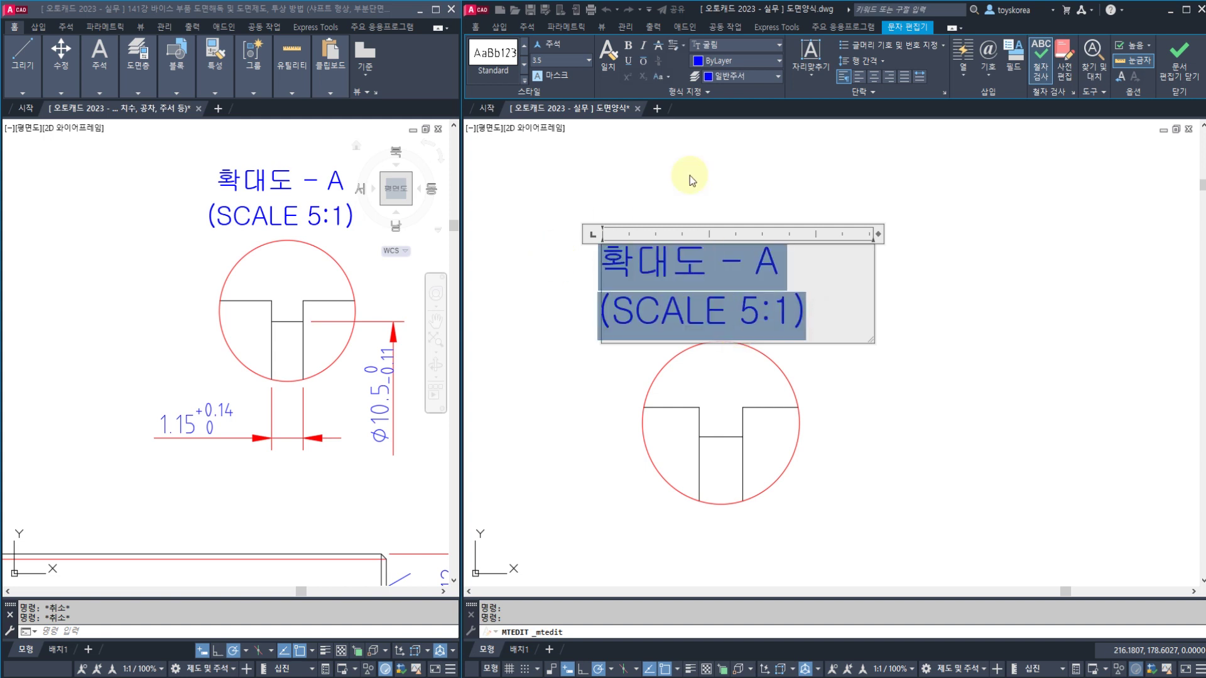
left_click(808, 74)
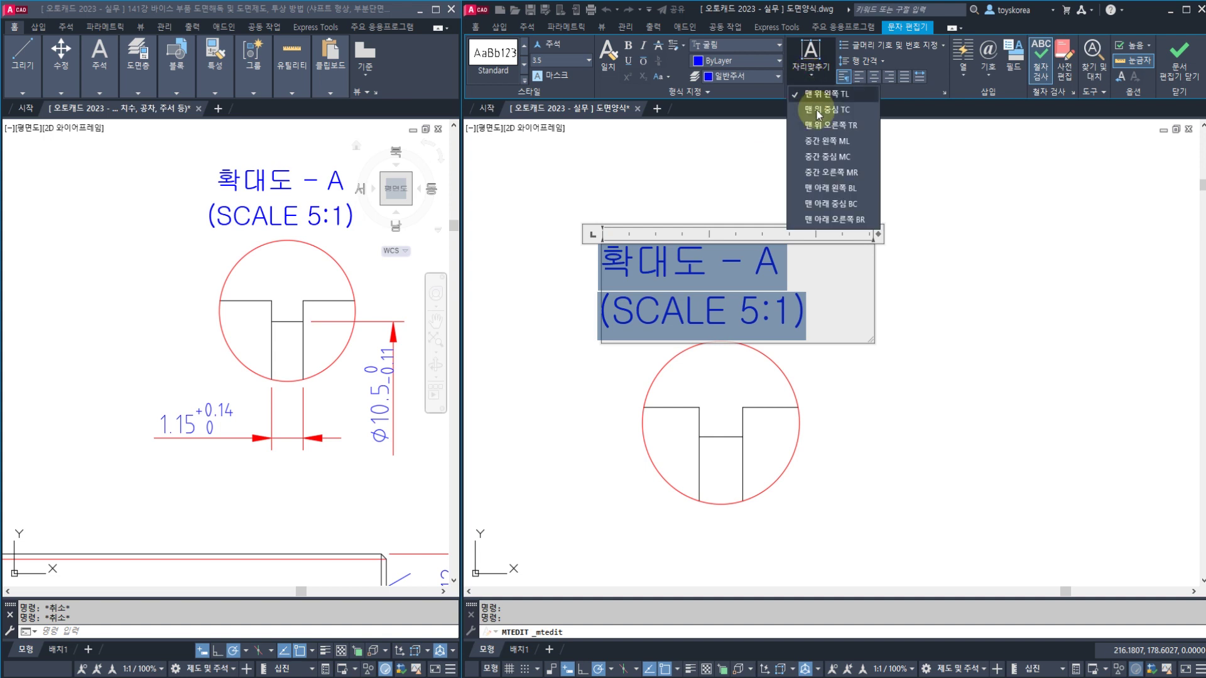
left_click(829, 157)
left_click(995, 161)
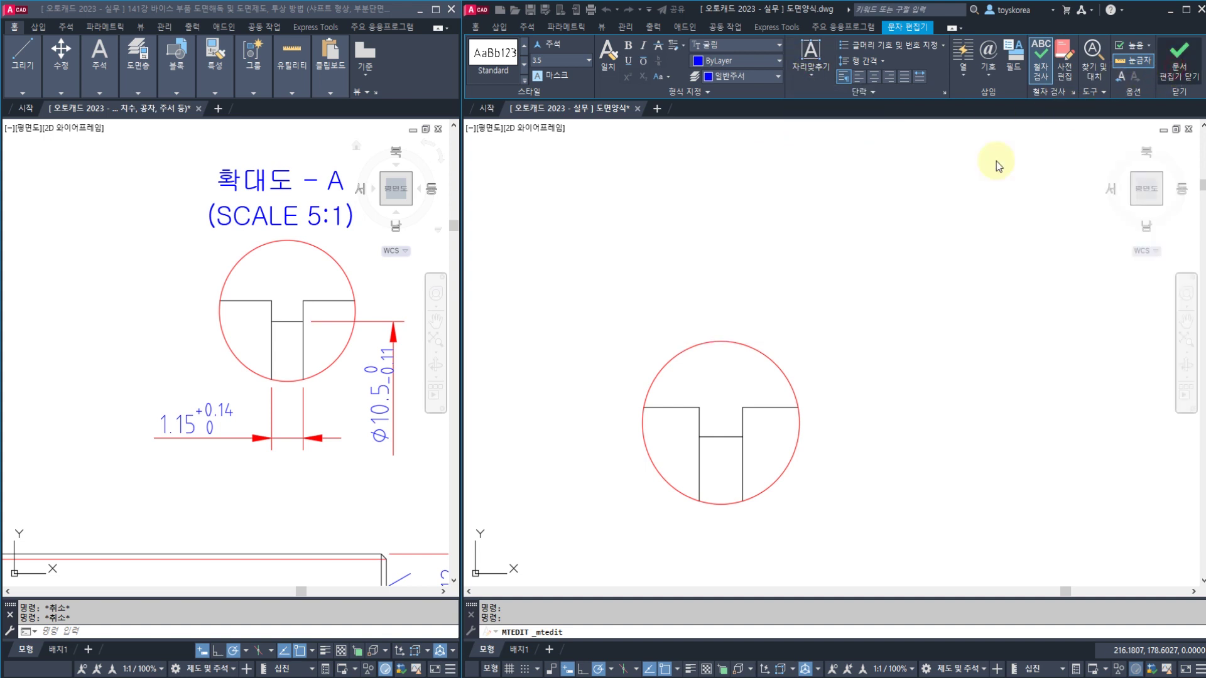
Move the detail label slightly left so it sits centred above the enlarged groove circle
type("m")
key("space")
left_click(877, 285)
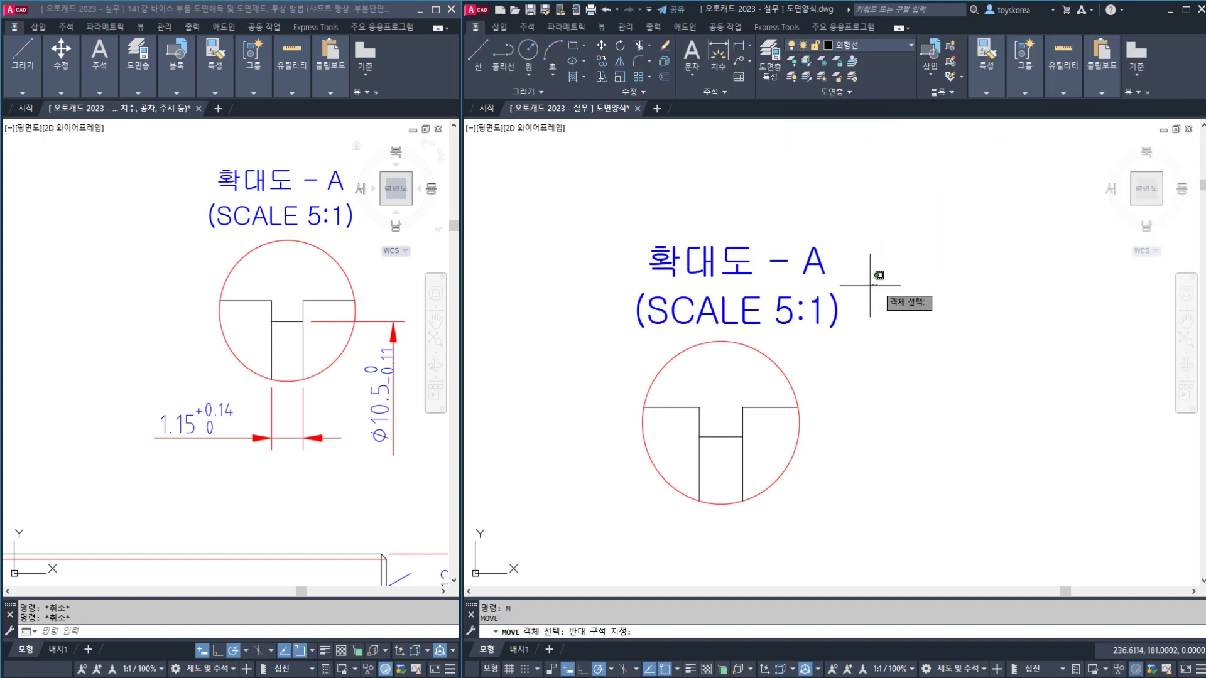
left_click(755, 245)
key("space")
left_click(789, 218)
left_click(775, 218)
key("Escape")
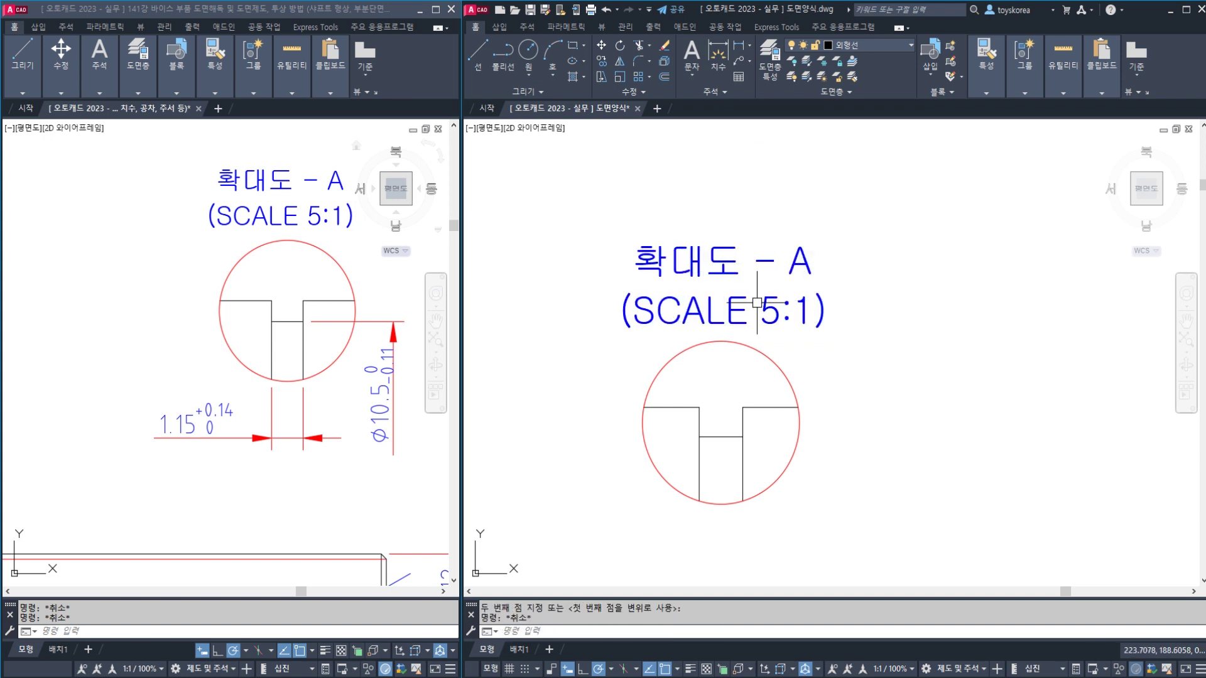
Add a linear dimension for the groove's width below the detail circle, with its text to the left
middle_click_drag(752, 368, 783, 267)
type("dli")
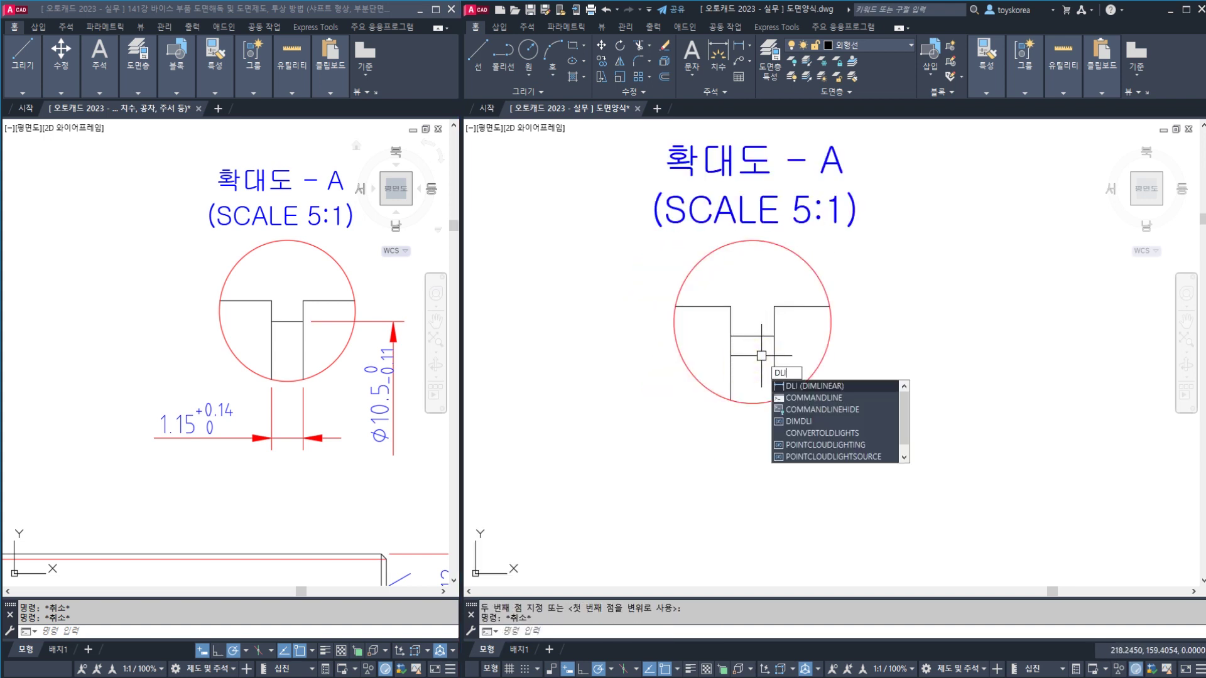
key("space")
left_click(773, 400)
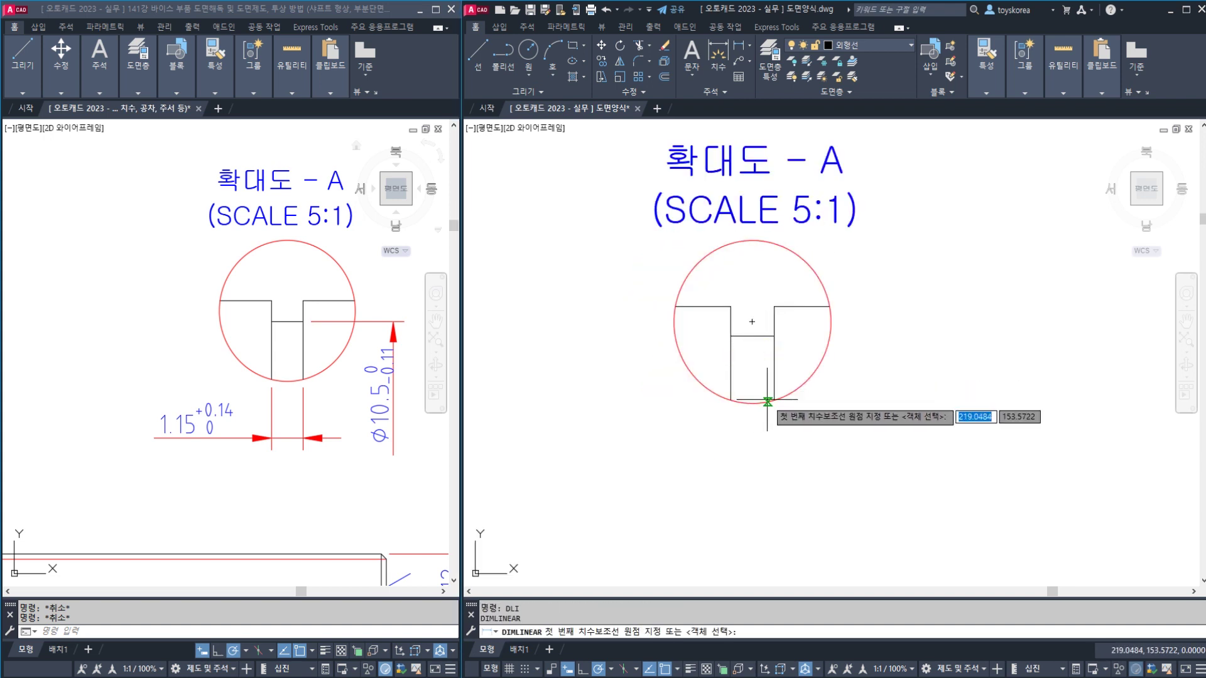
left_click(730, 399)
middle_click_drag(697, 437, 759, 375)
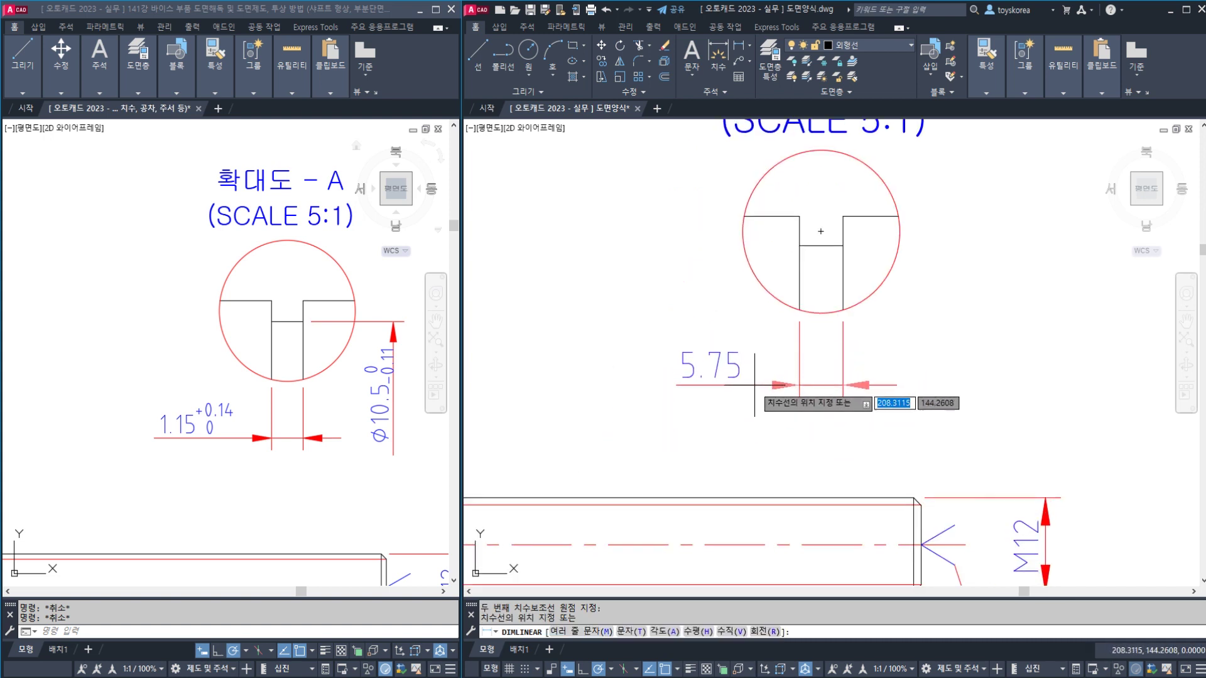
left_click(749, 400)
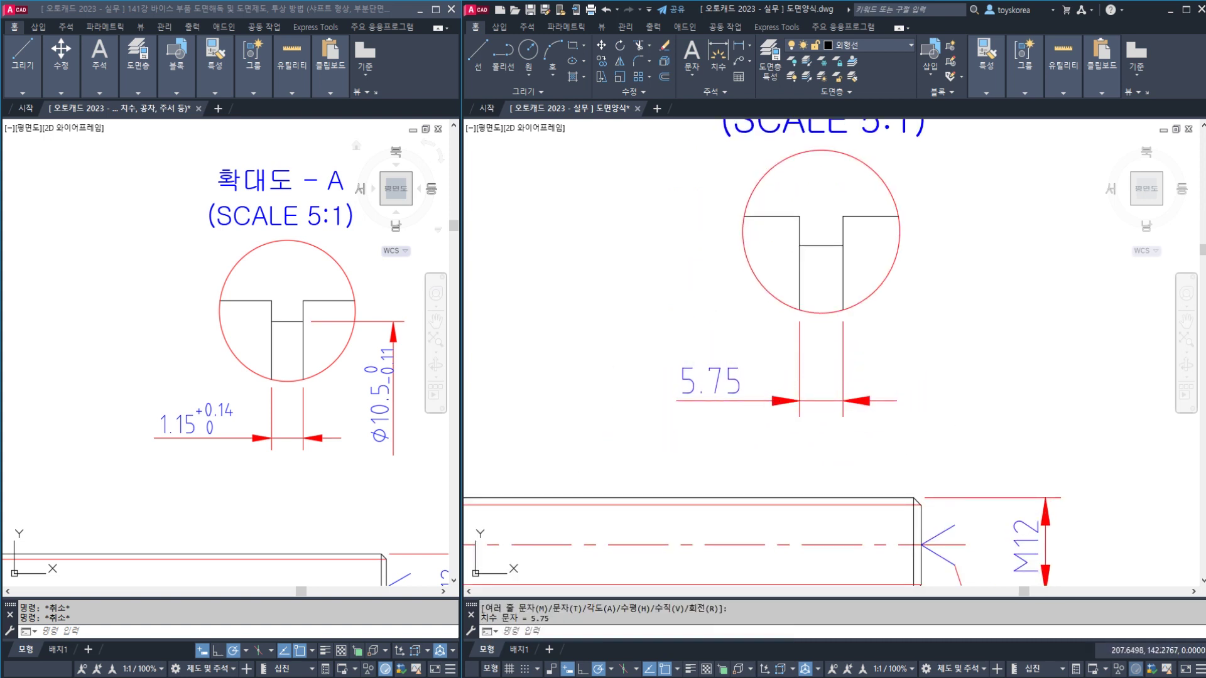
key("Escape")
Add a vertical dimension from the groove floor's right corner to a point about 24.8 mm below, placed right of the circle
middle_click_drag(790, 333, 748, 317)
key("Escape")
key("space")
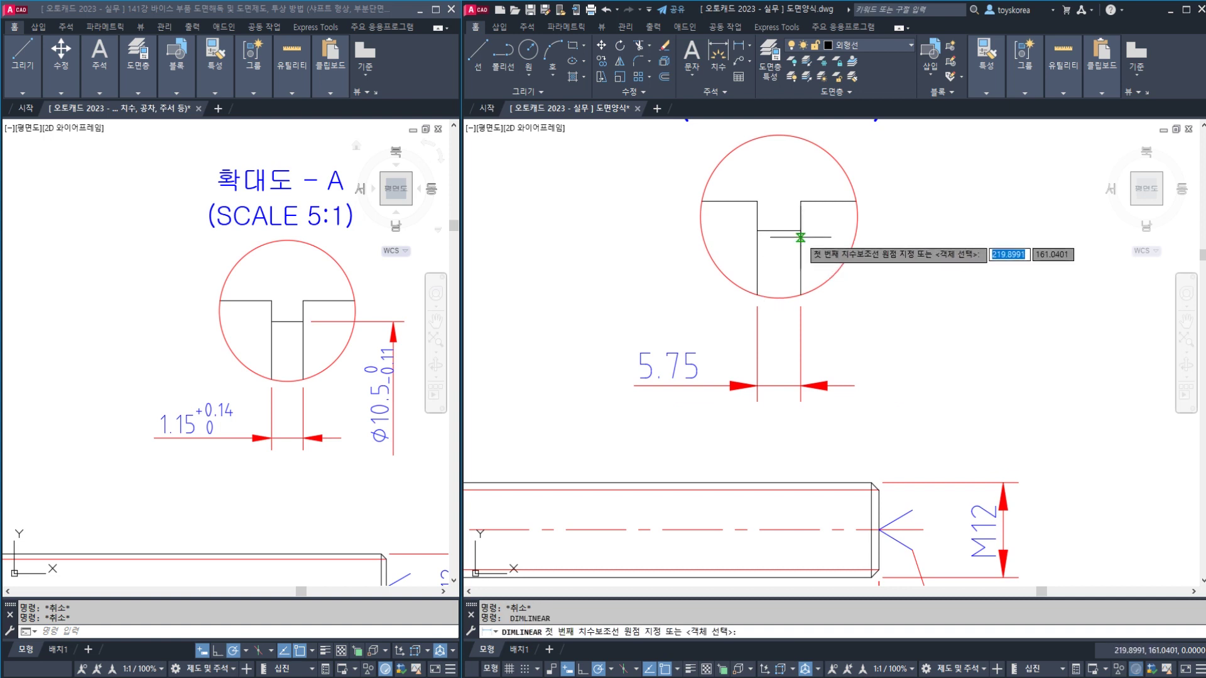
left_click(800, 231)
left_click(800, 427)
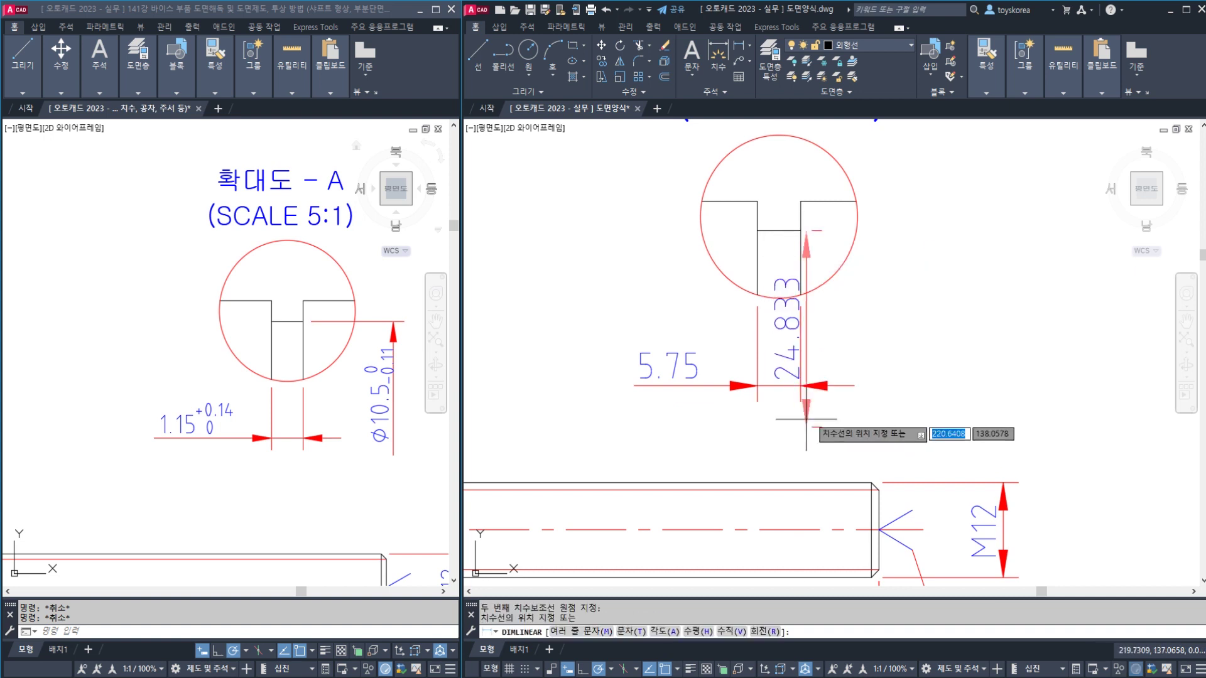
left_click(907, 380)
key("Escape")
Explode the vertical dimension and erase its lower arrowhead and lower extension line
left_click(908, 384)
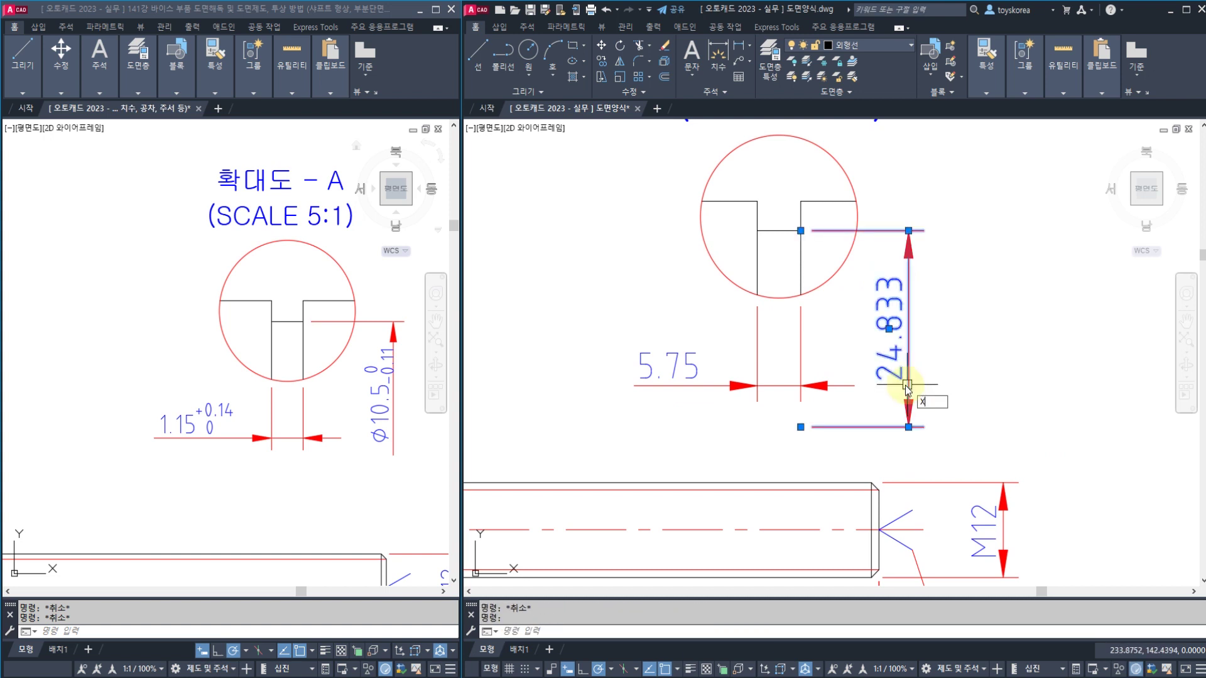
type("E")
key("Return")
left_click(906, 428)
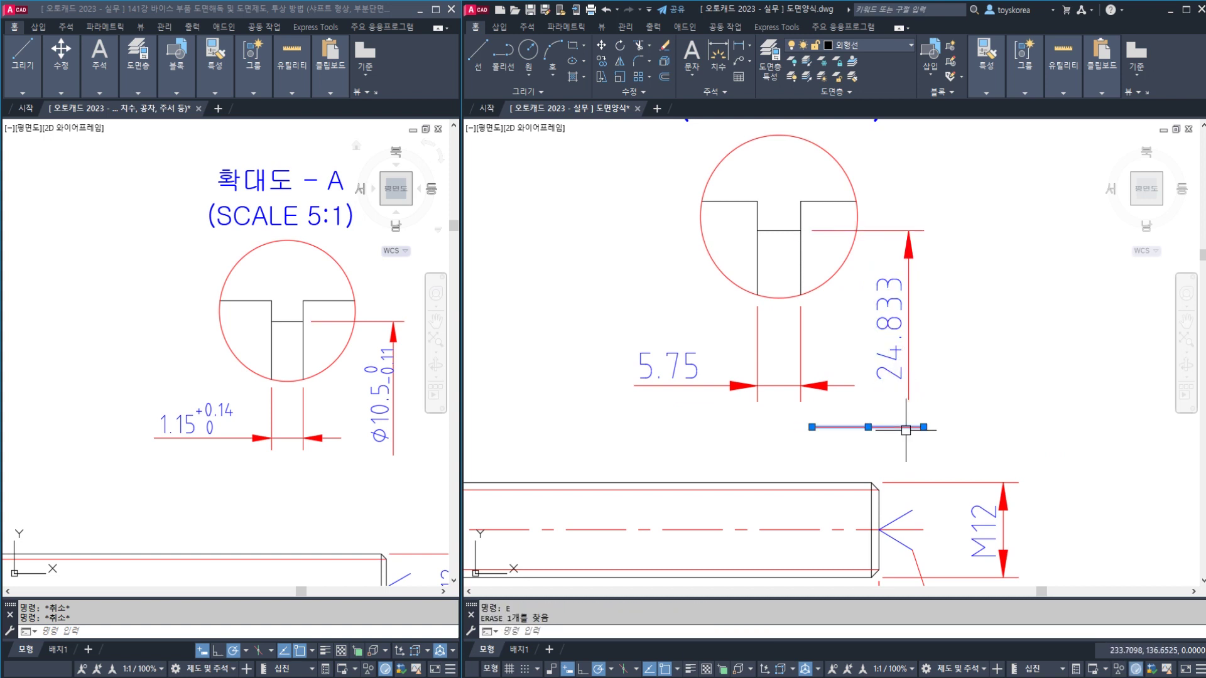
key("Delete")
Replace the exploded vertical dimension's text with Ø10.5
left_click(892, 379)
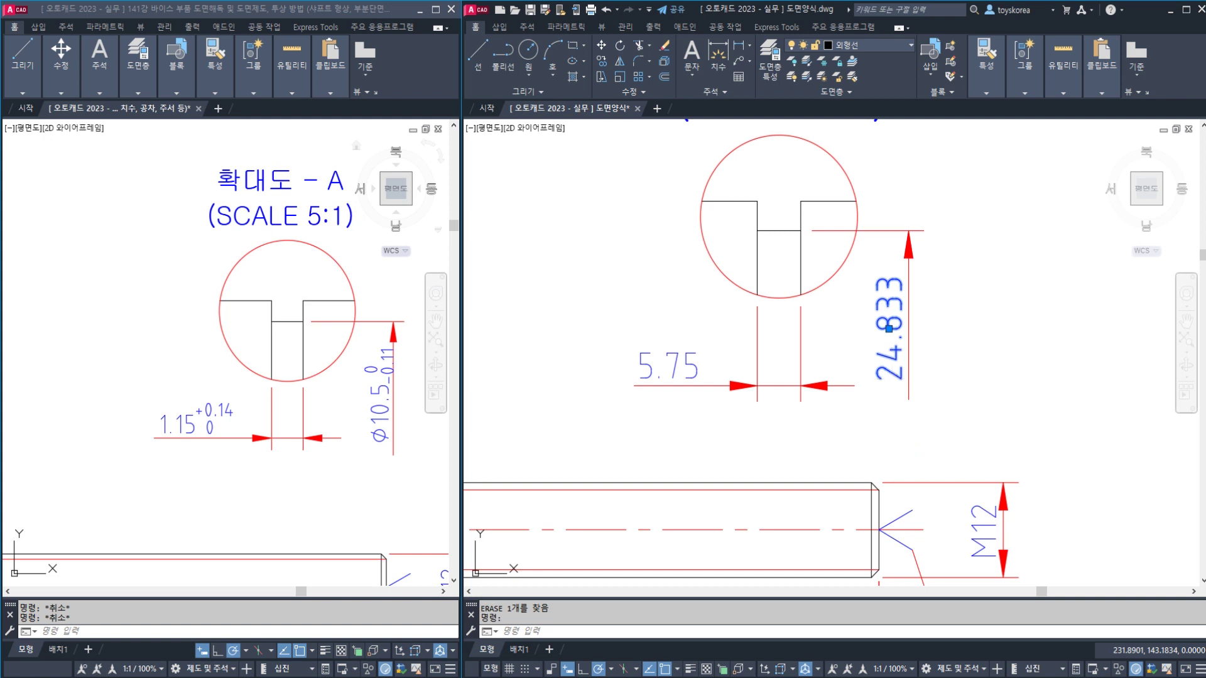
double_click(921, 394)
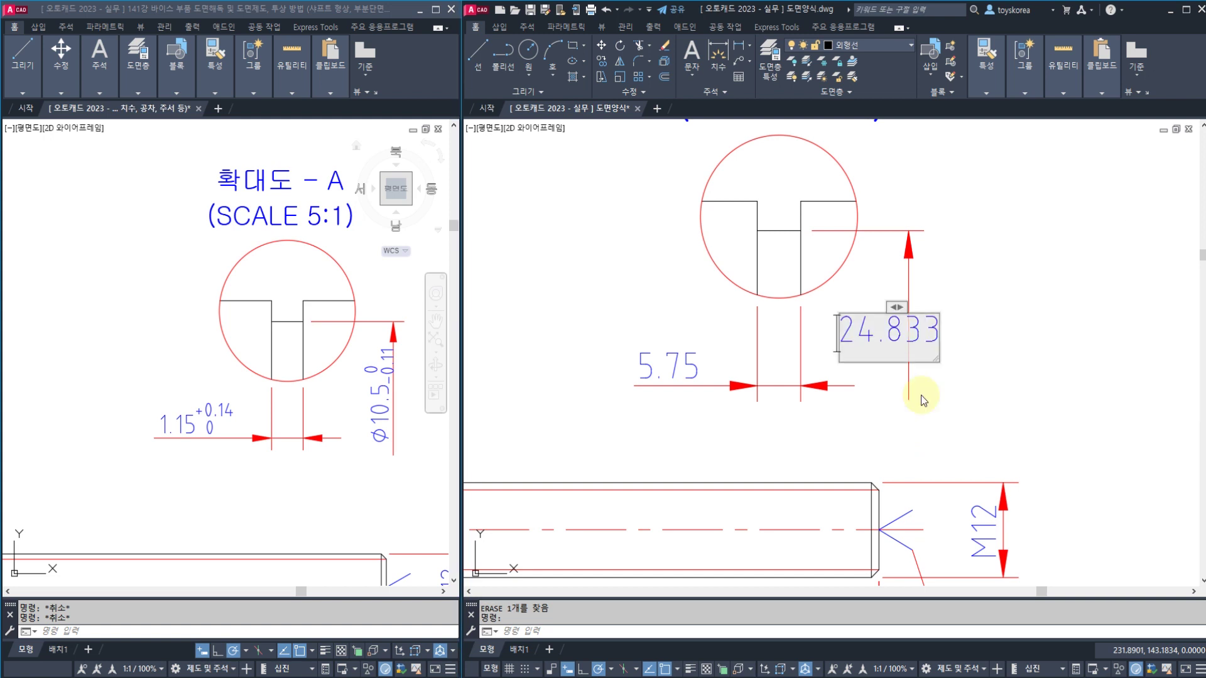
type("%%")
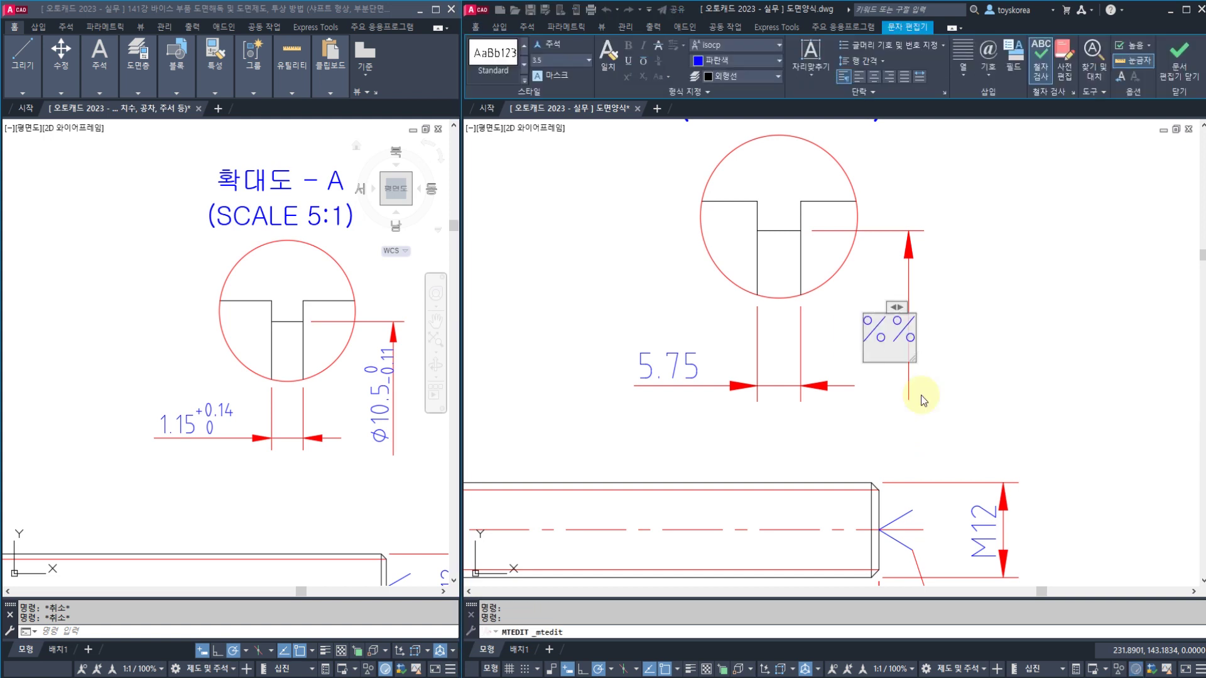
type("c10.5")
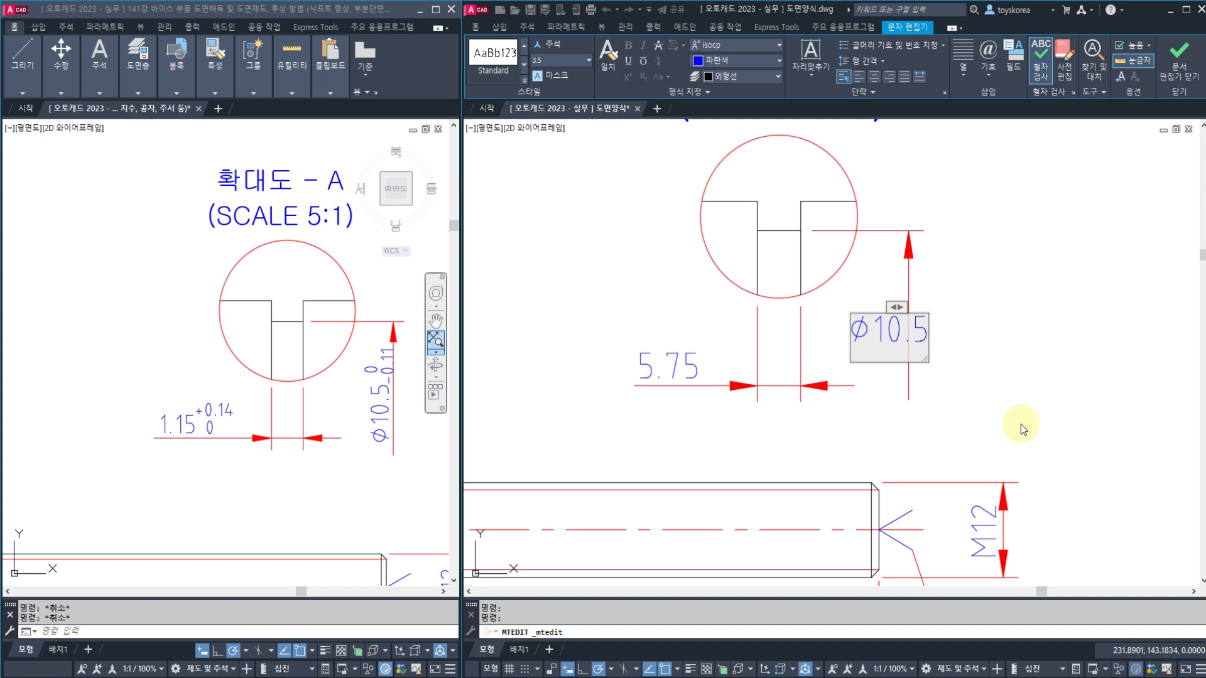
Append a stacked tolerance of 0 over -0.11 directly after Ø10.5, without a gap
type("0^")
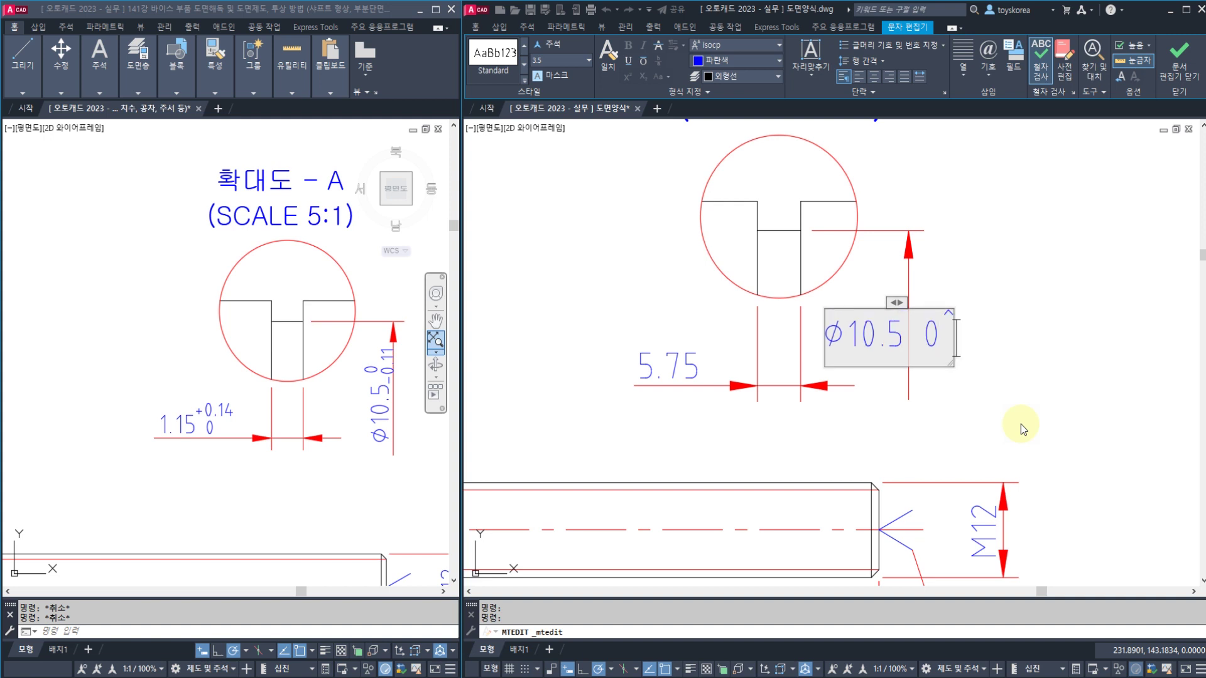
type("-")
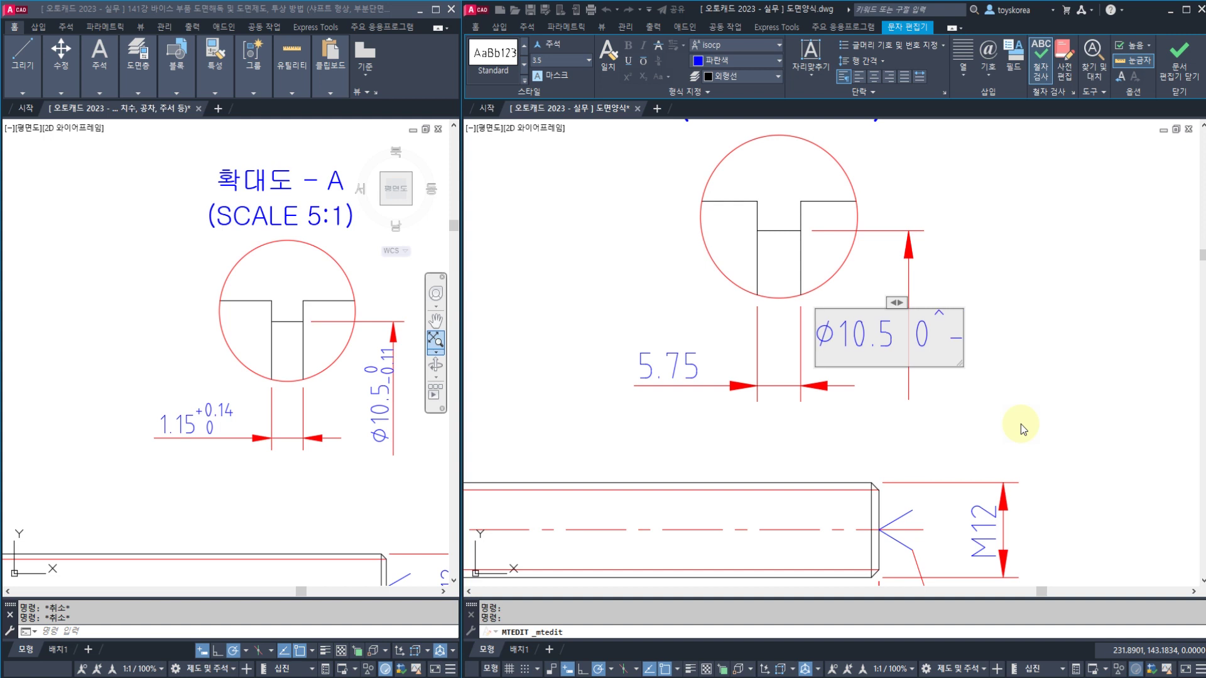
type("0.11")
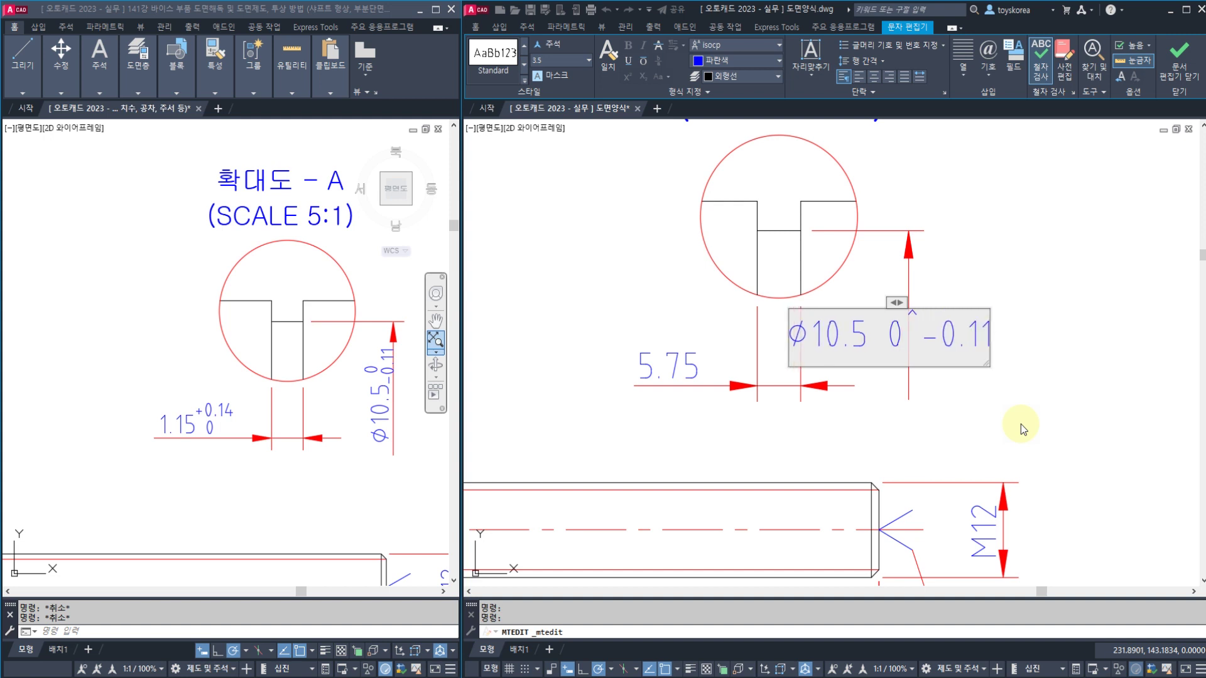
key("space")
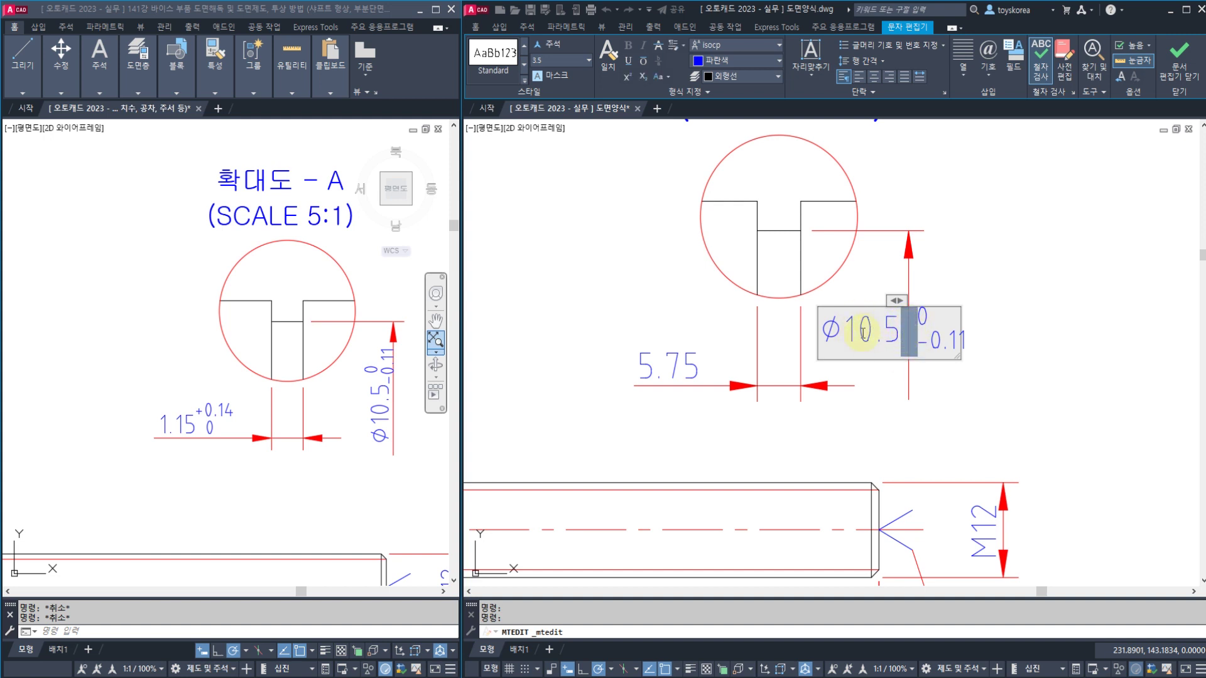
left_click(912, 333)
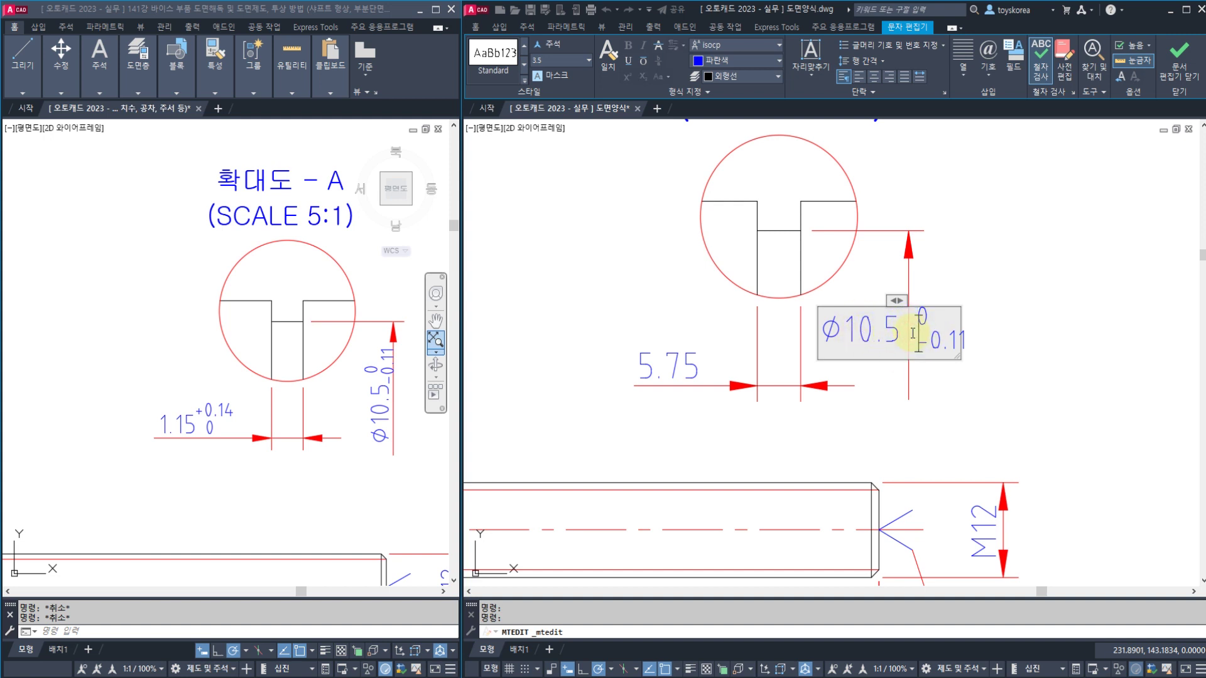
key("BackSpace")
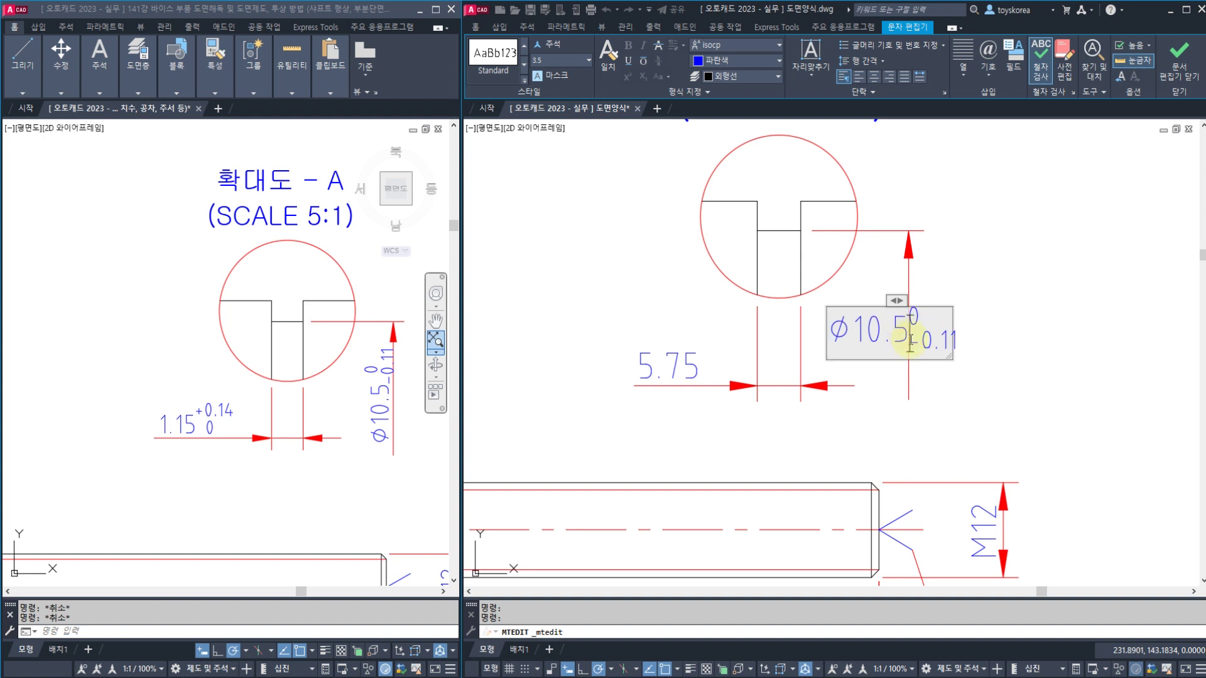
Accept the tolerance's stack properties, finish editing the diameter text and save the drawing
double_click(928, 331)
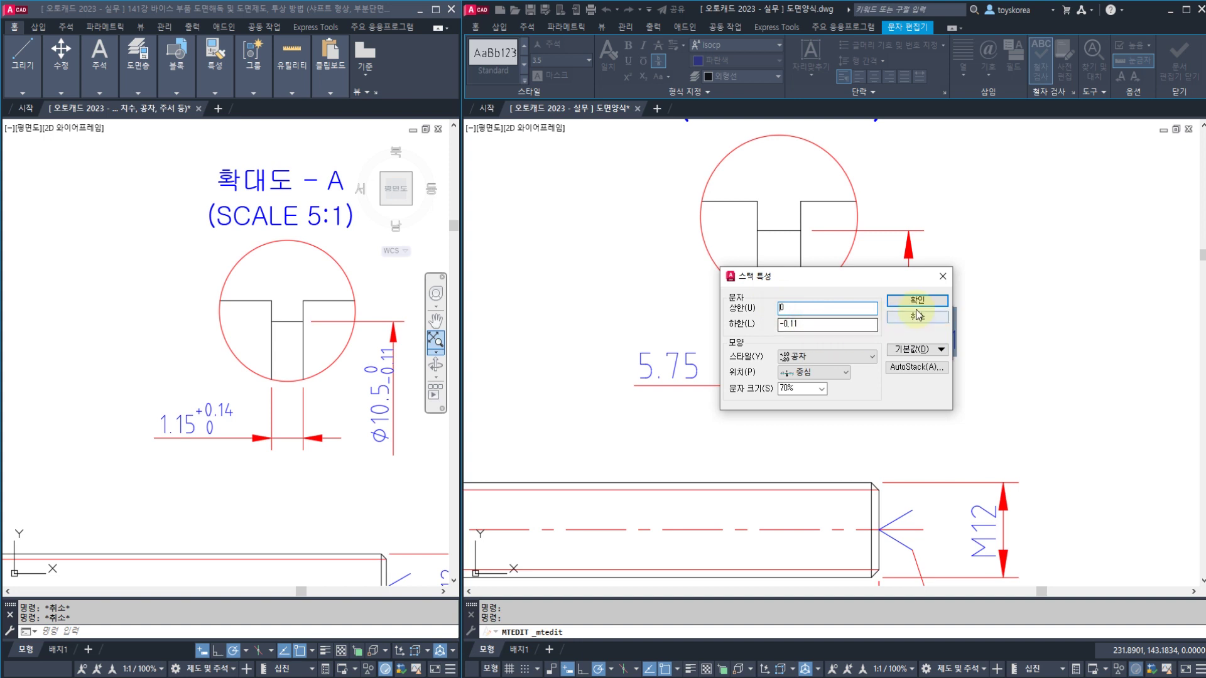
left_click(922, 303)
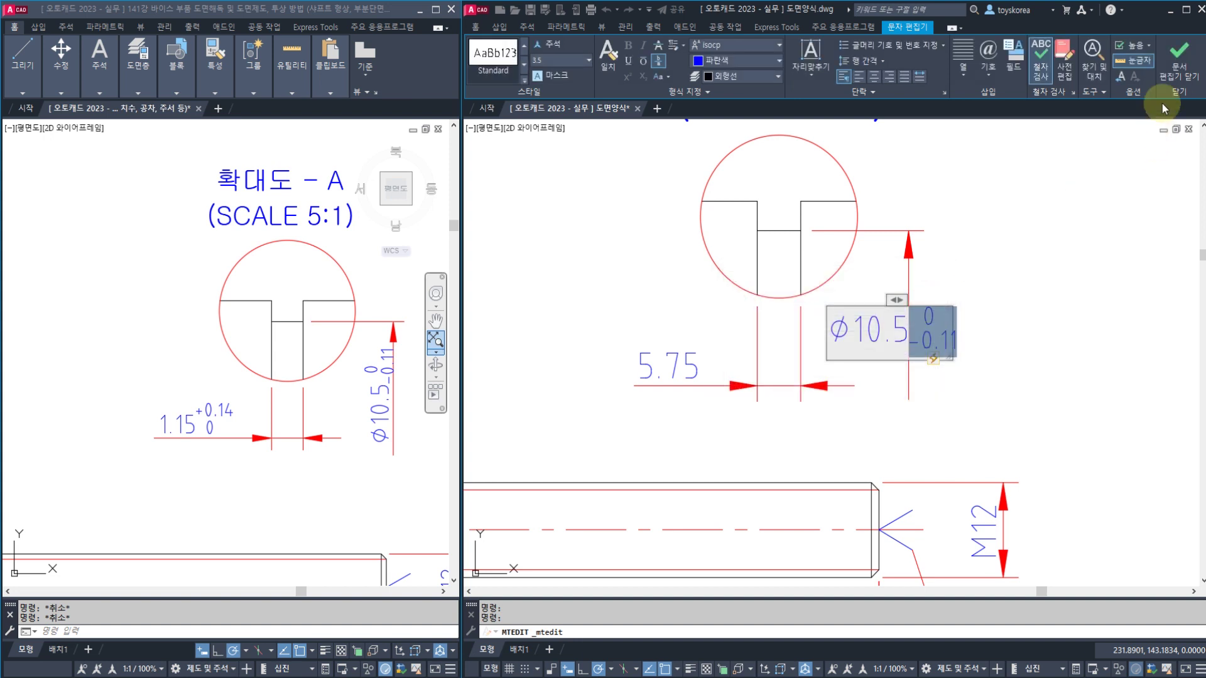
left_click(1173, 75)
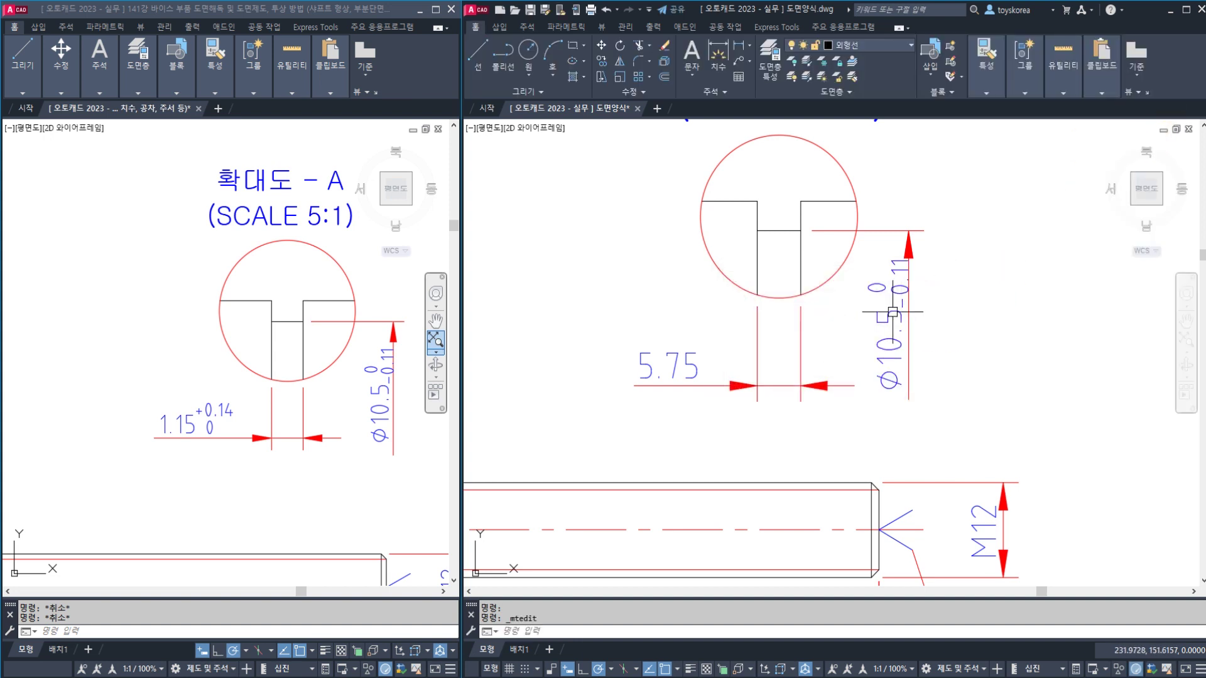
key("ctrl+s")
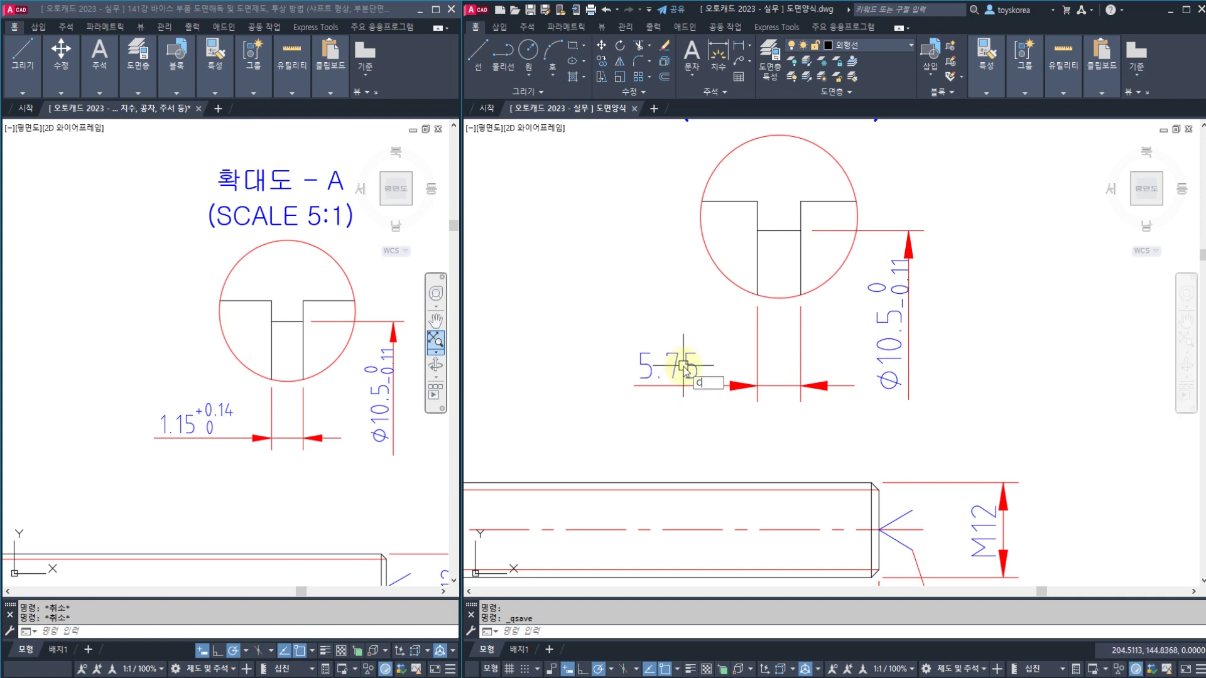
Set the linear dimension scale of the detail view's horizontal groove width dimension to 0.2 and clear the selection
key("Return")
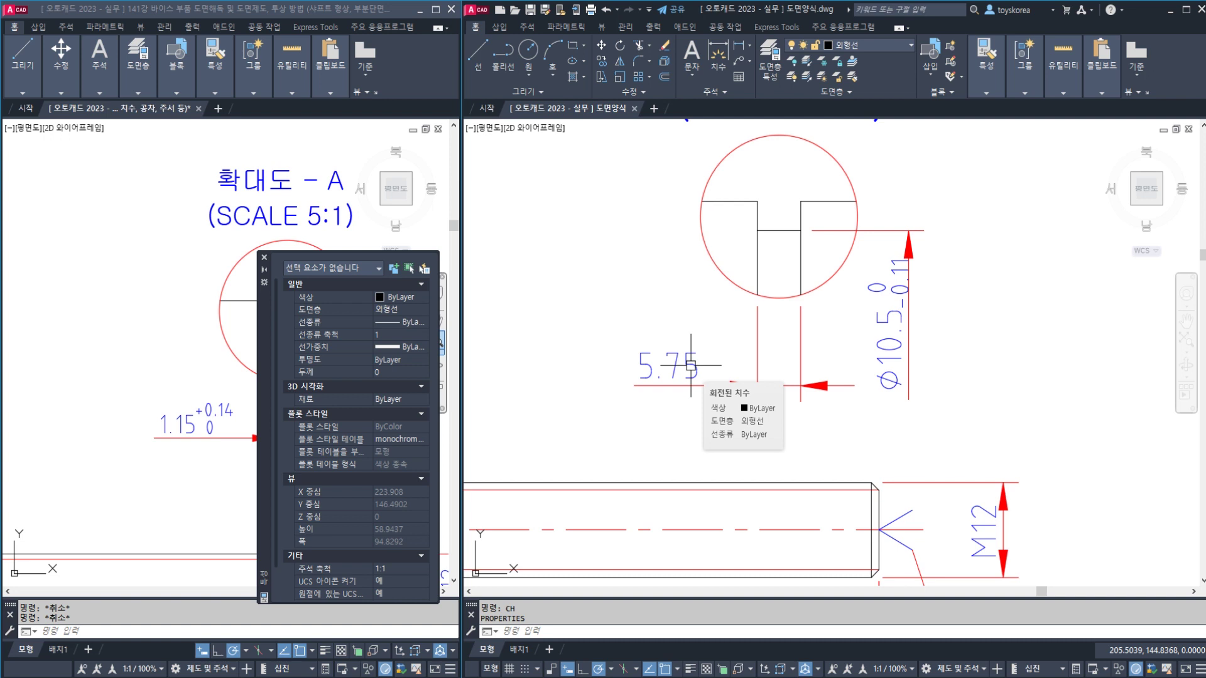
scroll(350, 418, "down", 1)
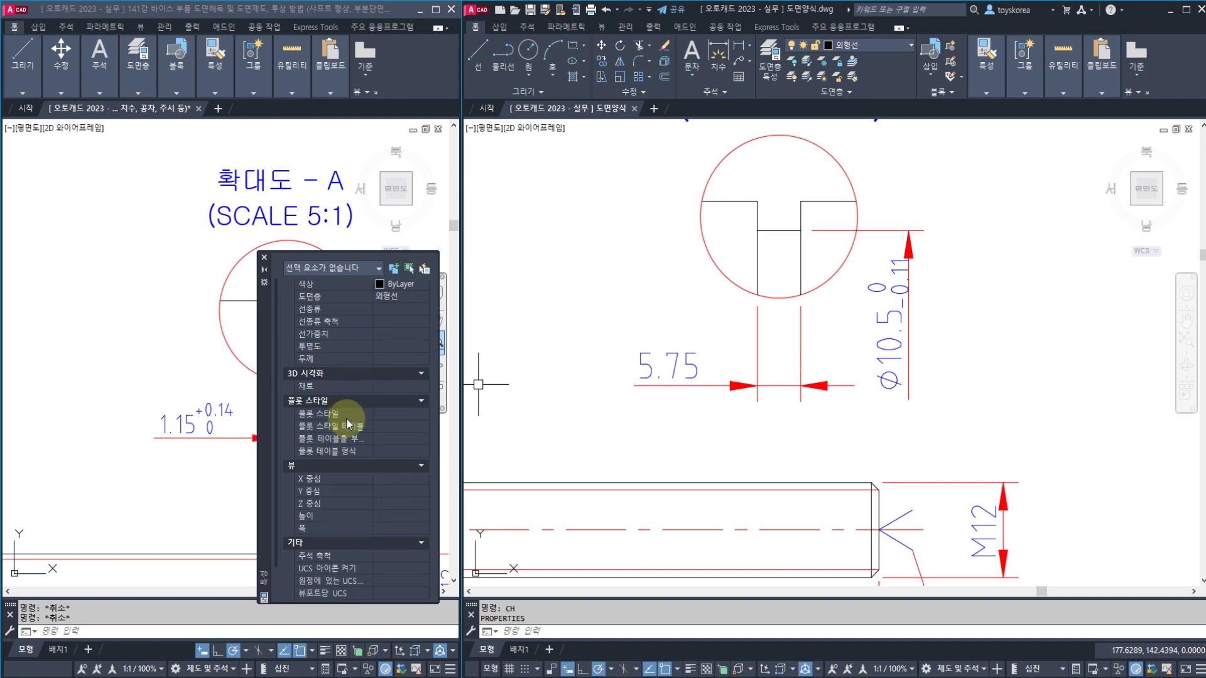
scroll(352, 414, "up", 1)
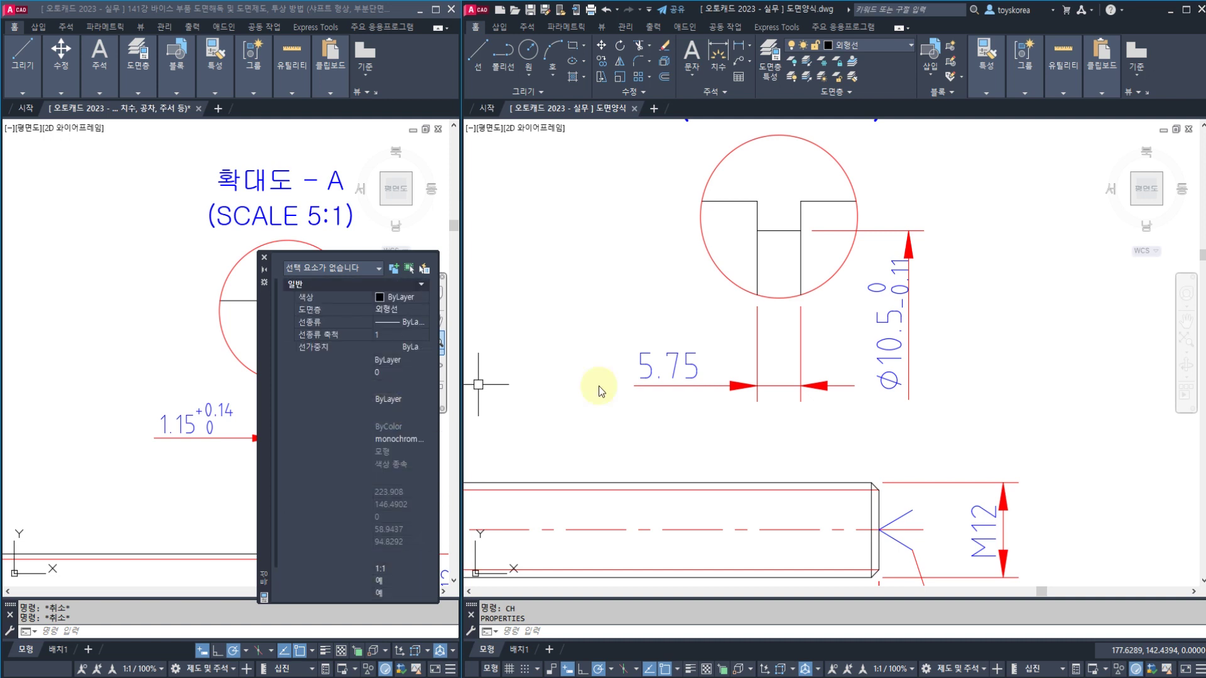
left_click(666, 367)
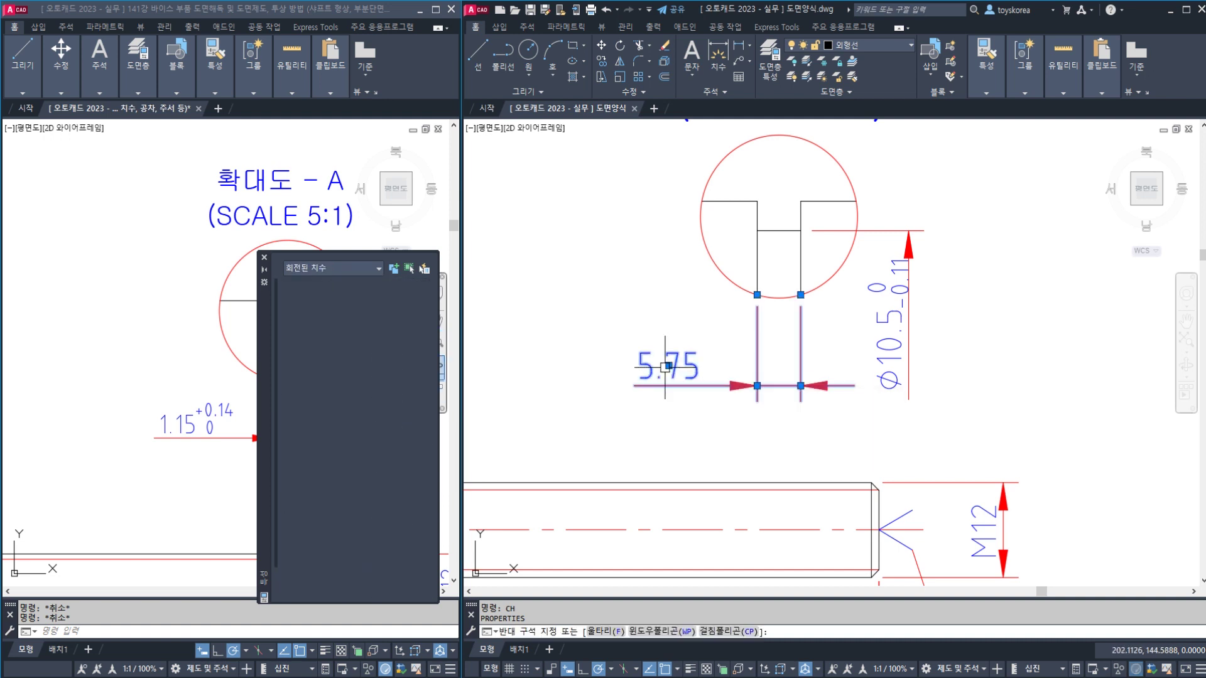
scroll(377, 395, "down", 10)
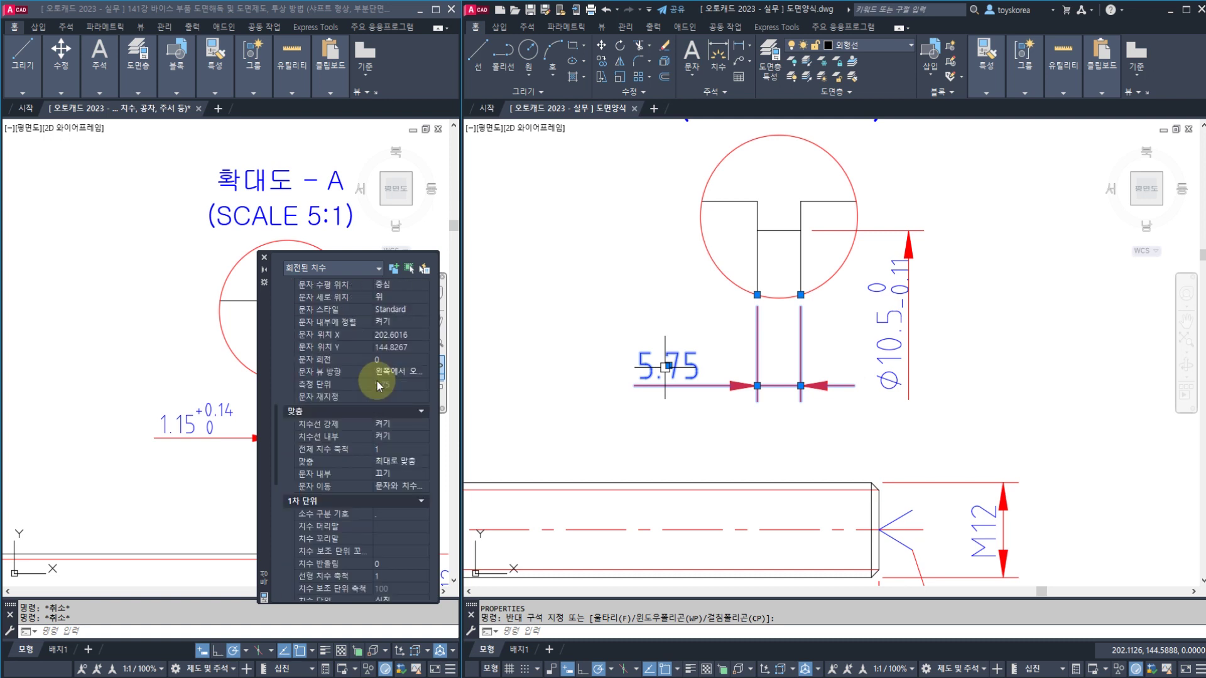
scroll(370, 402, "down", 3)
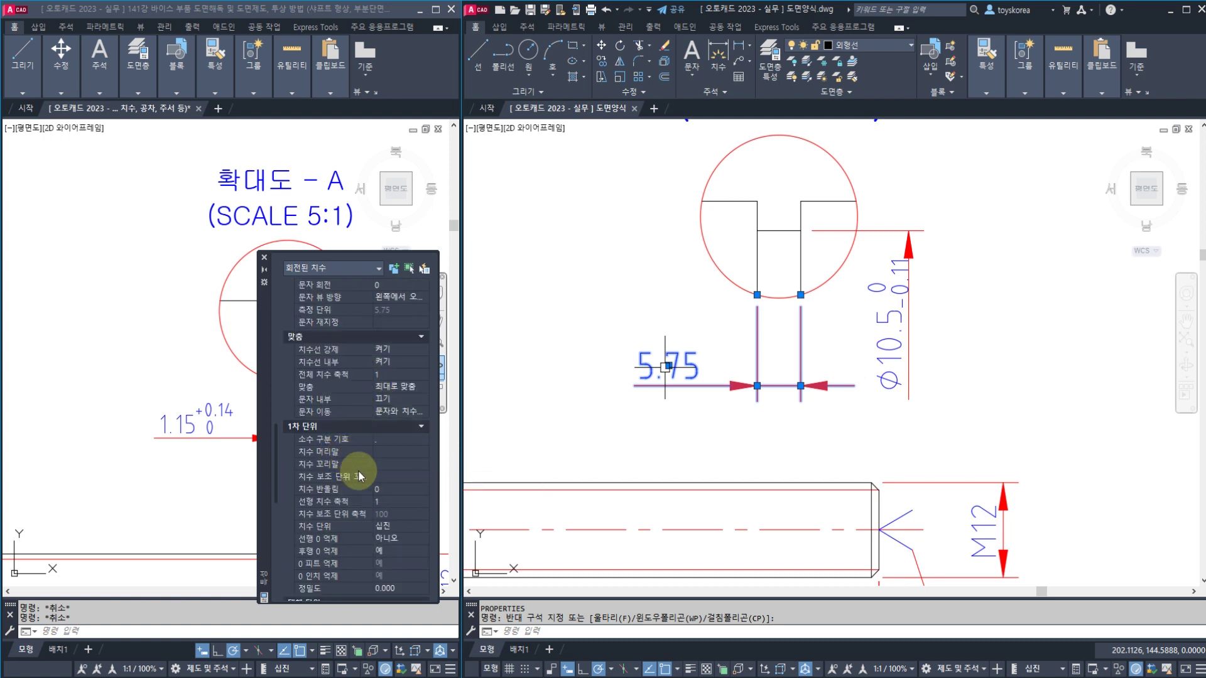
left_click(389, 501)
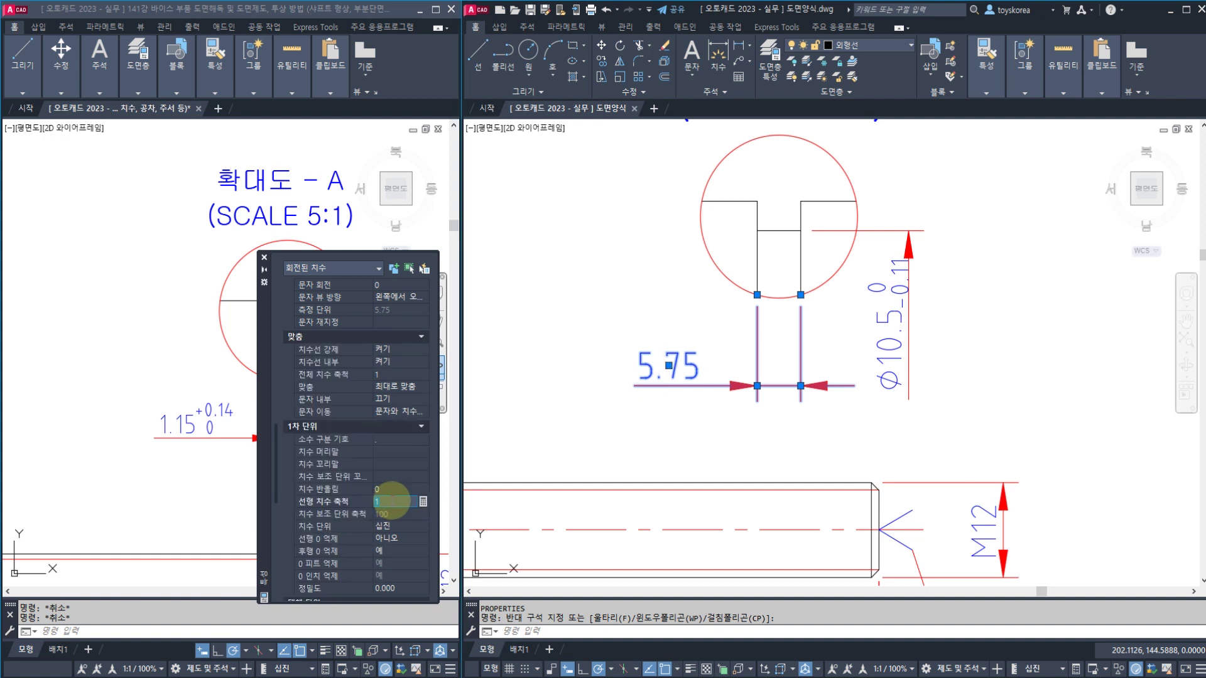
type("0")
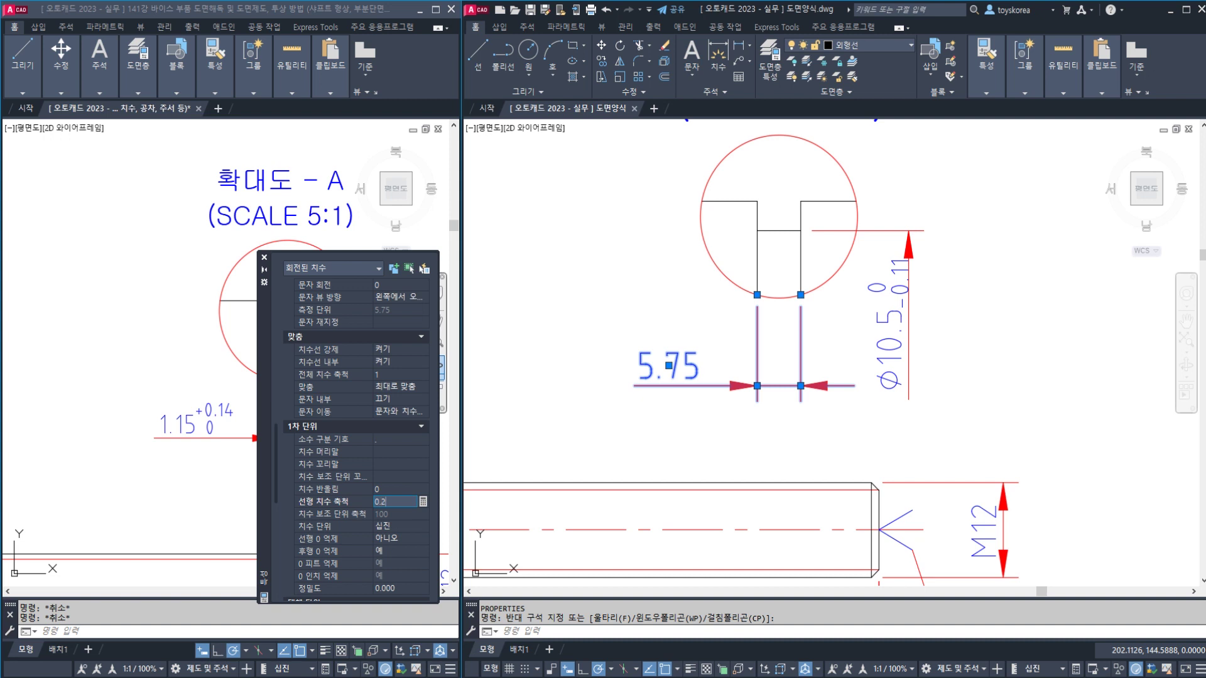
type(".2")
left_click(391, 501)
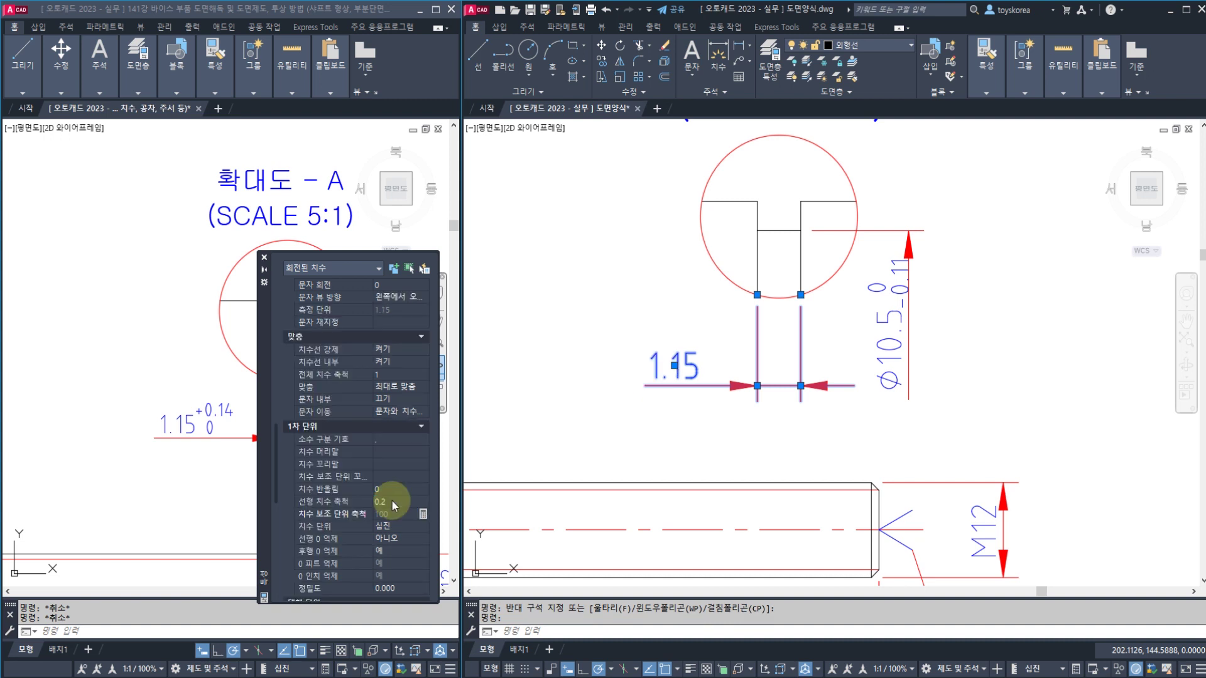
left_click(263, 258)
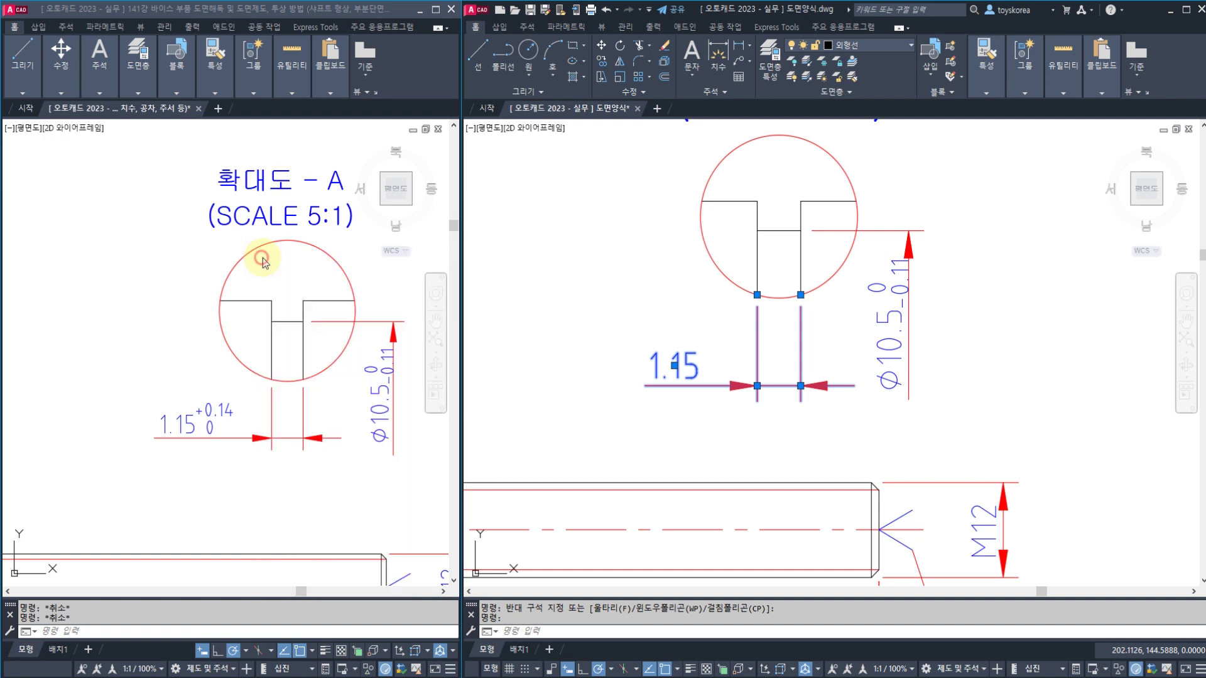
key("Escape")
key("Escape")
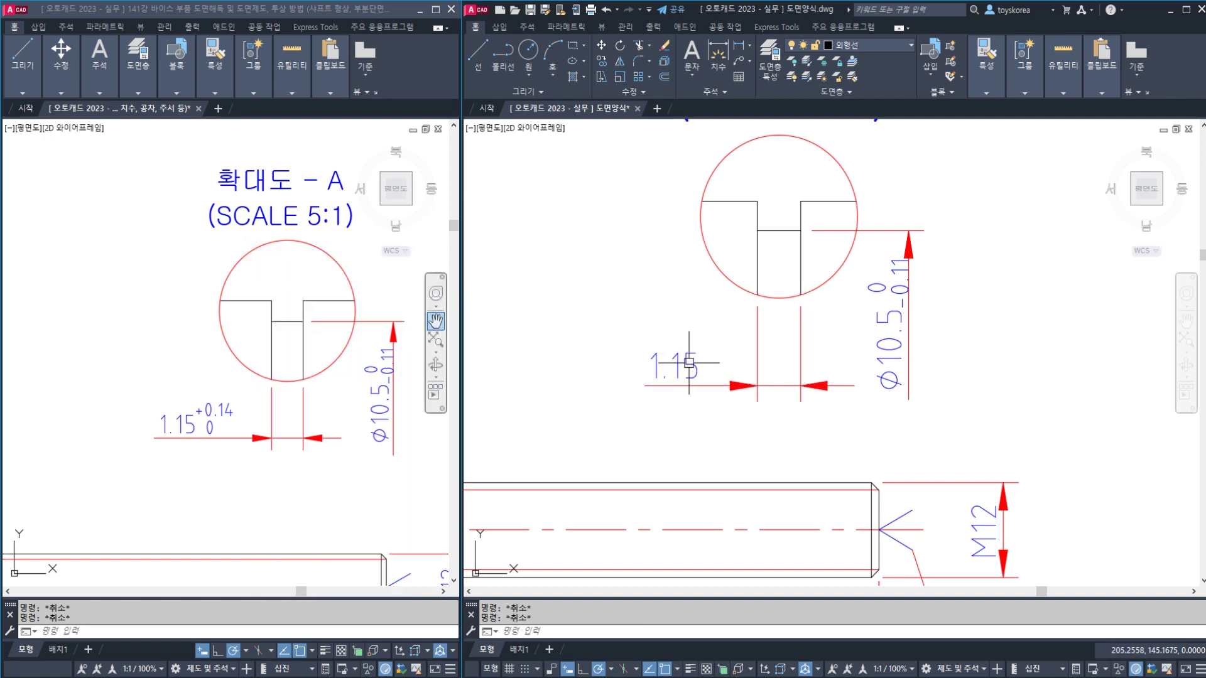
Append a stacked tolerance of +0.14 over 0 directly after the groove width value in the enlarged detail
left_click(689, 363)
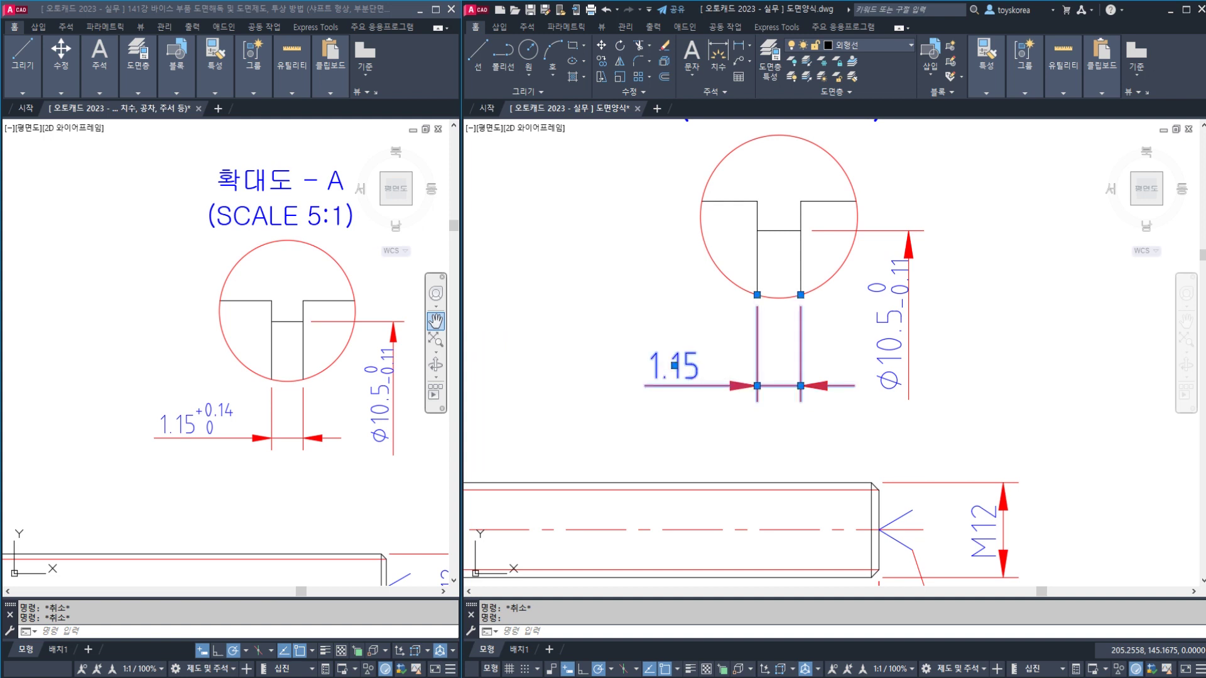
double_click(675, 366)
type("+")
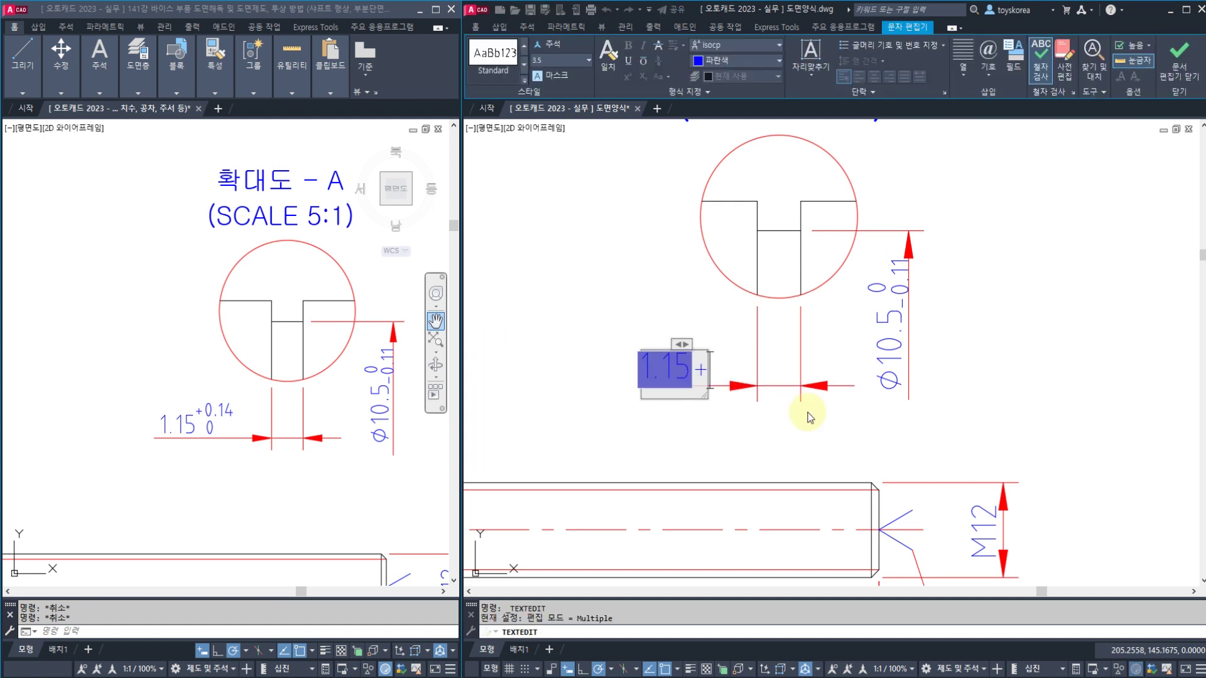
type("0.014")
key("BackSpace")
key("BackSpace")
key("BackSpace")
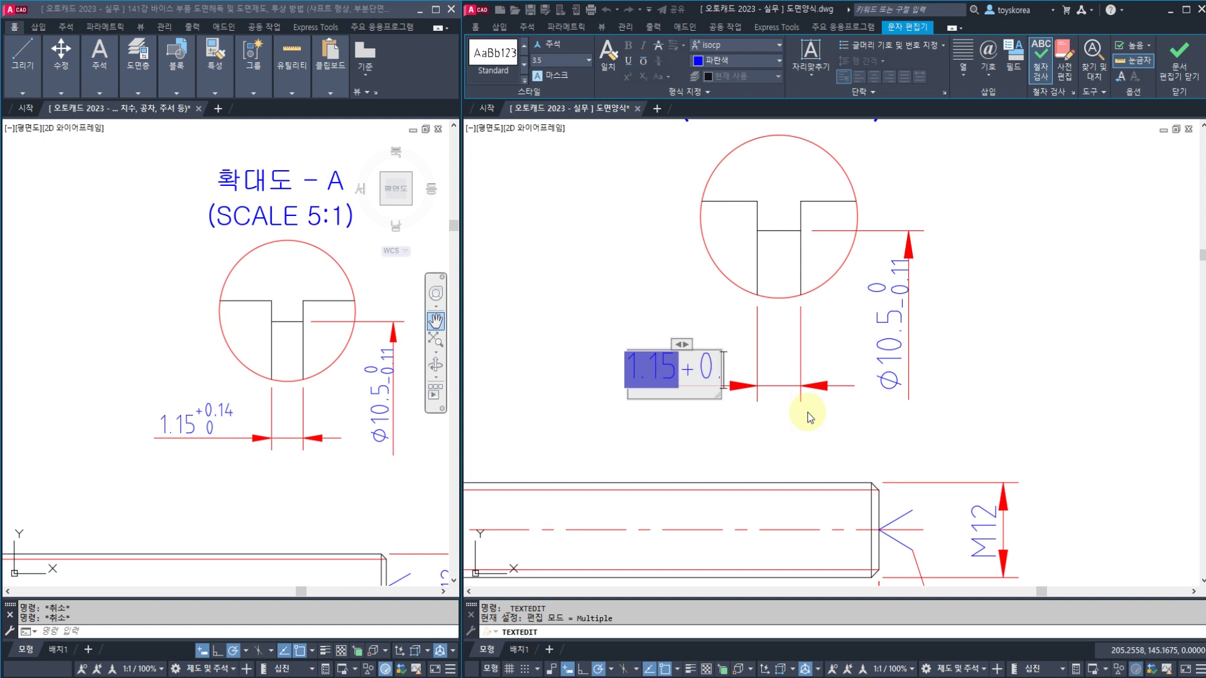
type("14")
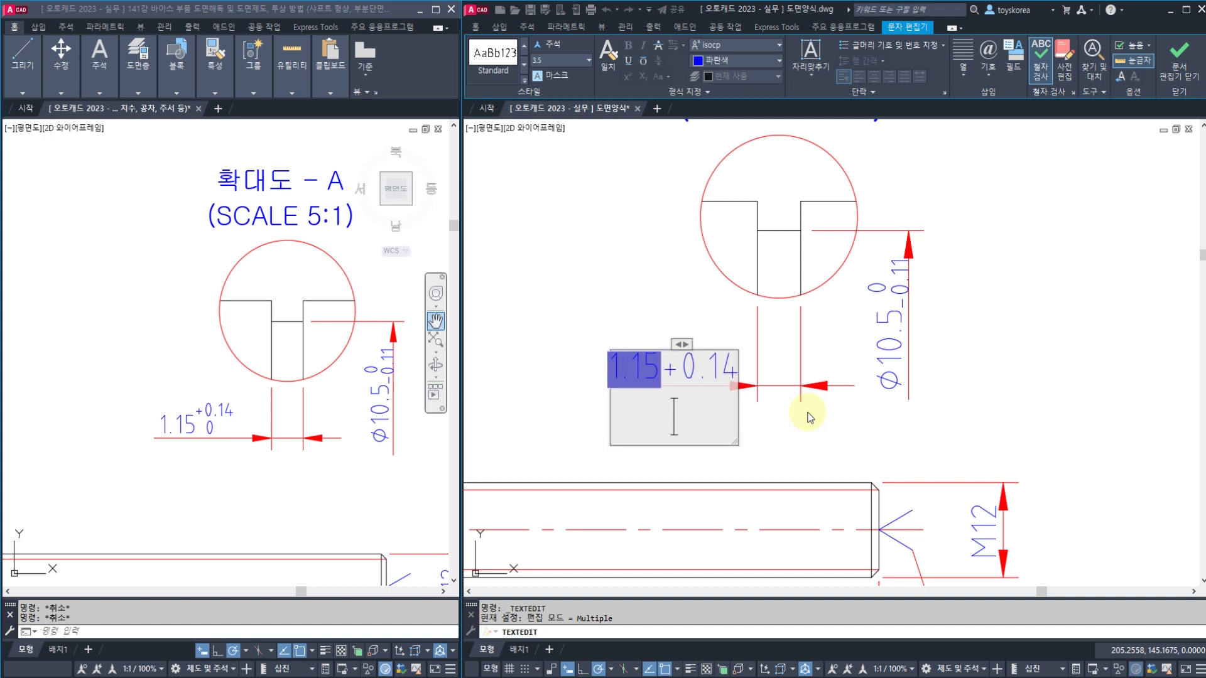
type("^")
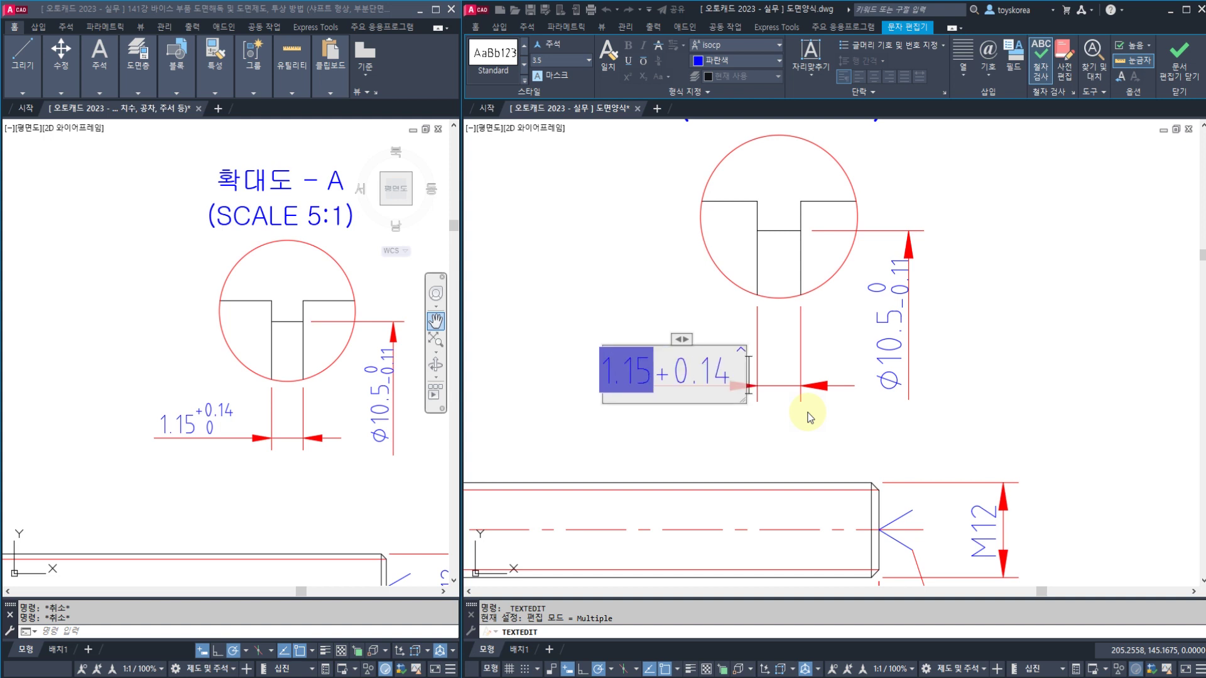
type("0")
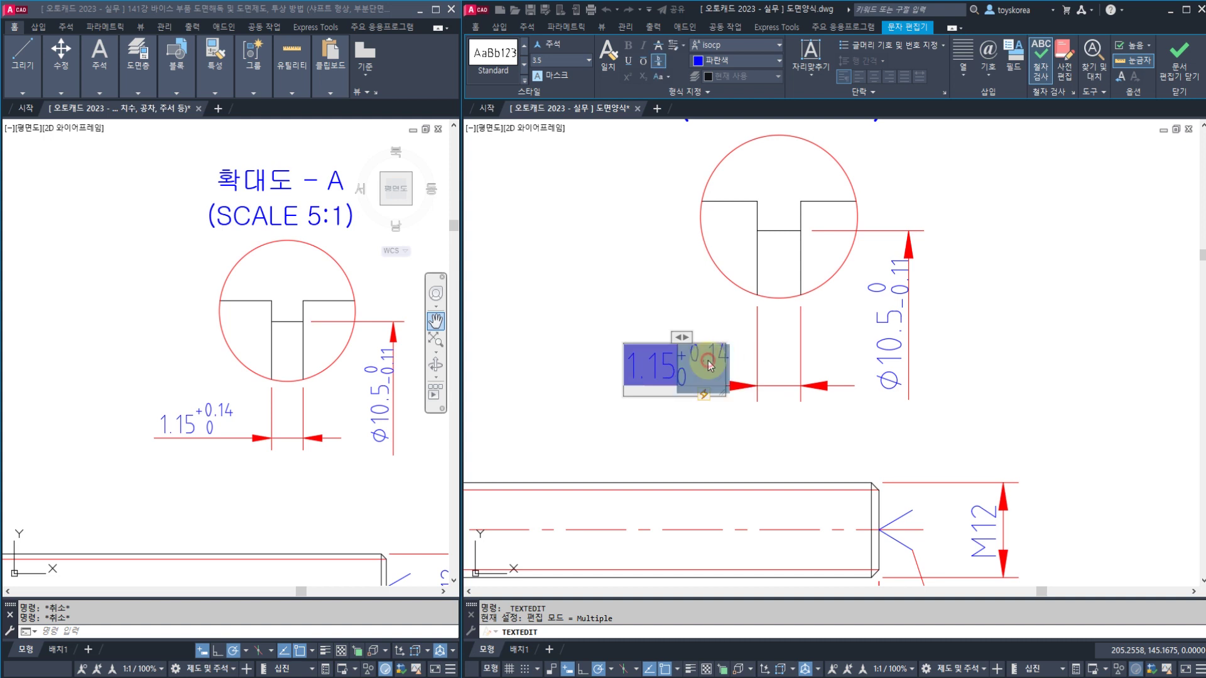
Accept the groove width tolerance's stack properties, finish editing the dimension text and save the drawing
double_click(708, 364)
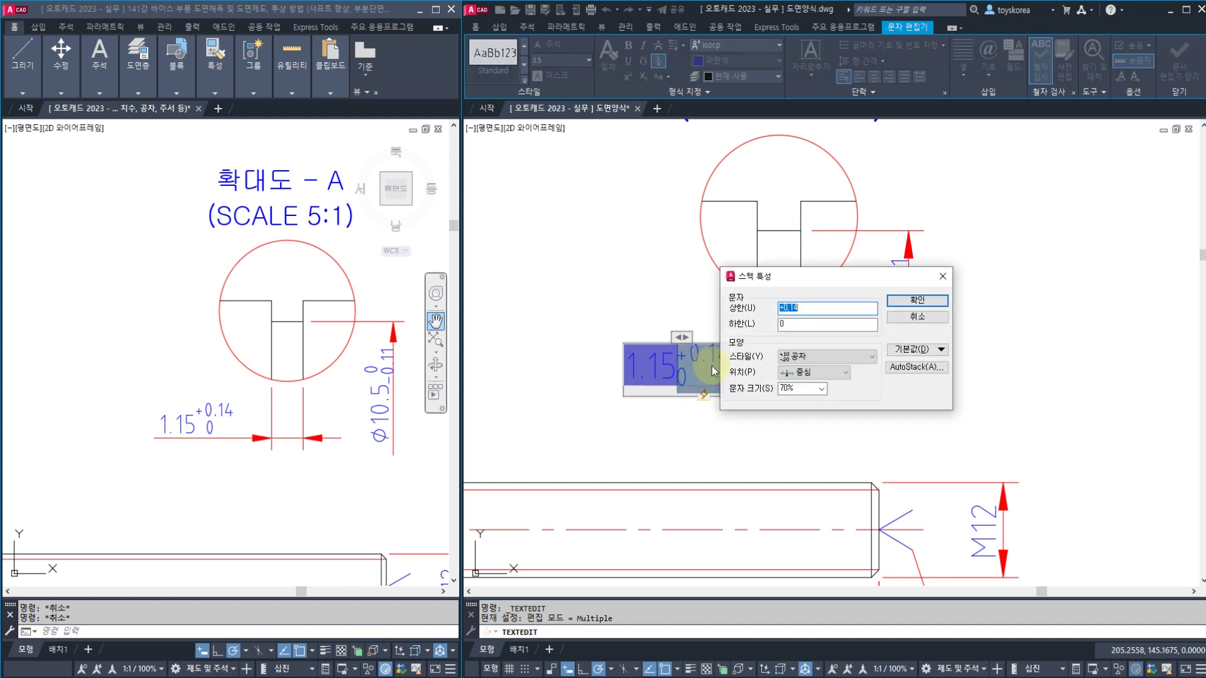
left_click(917, 300)
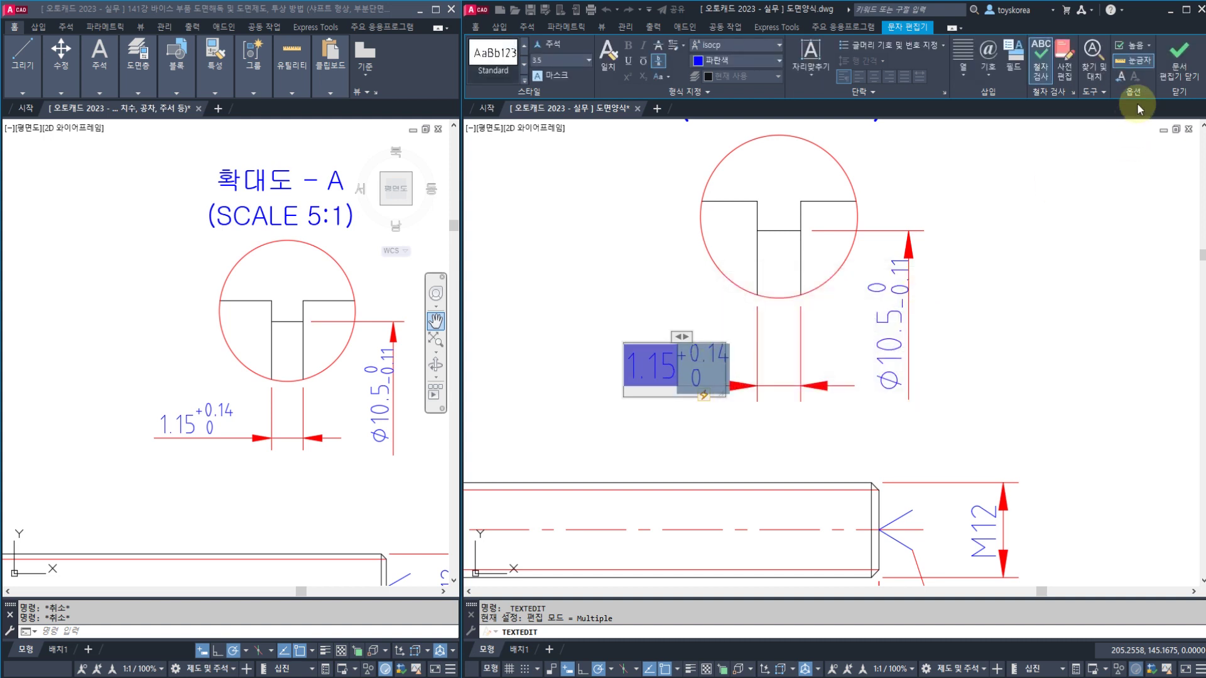
left_click(1179, 62)
key("ctrl+s")
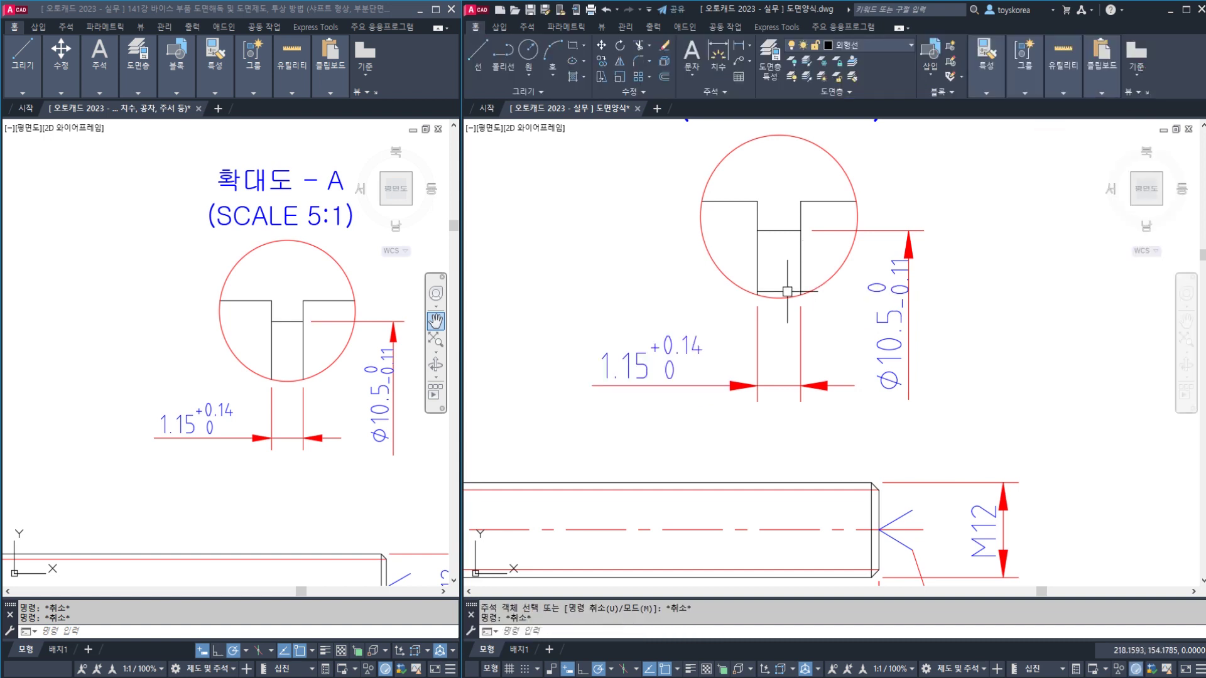
Examine the dimensions around the shaft's grooved end in the reference and compare them with the same end of the drawing
scroll(802, 283, "down", 2)
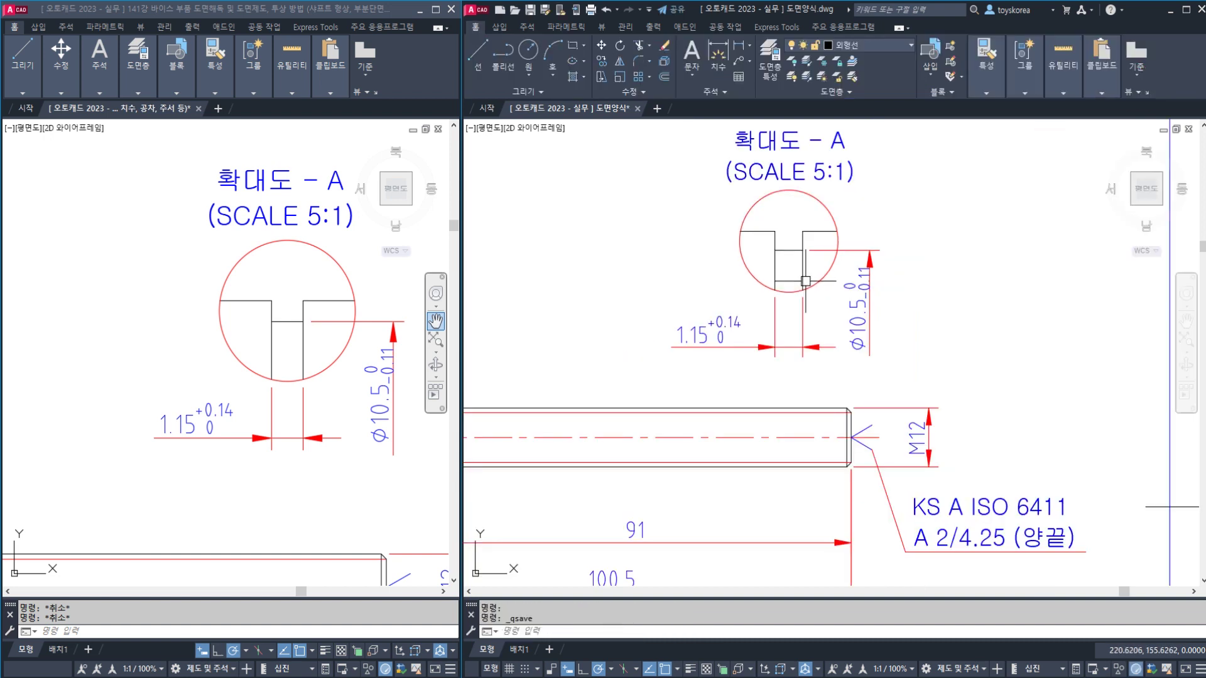
scroll(805, 280, "down", 2)
middle_click_drag(698, 355, 1003, 339)
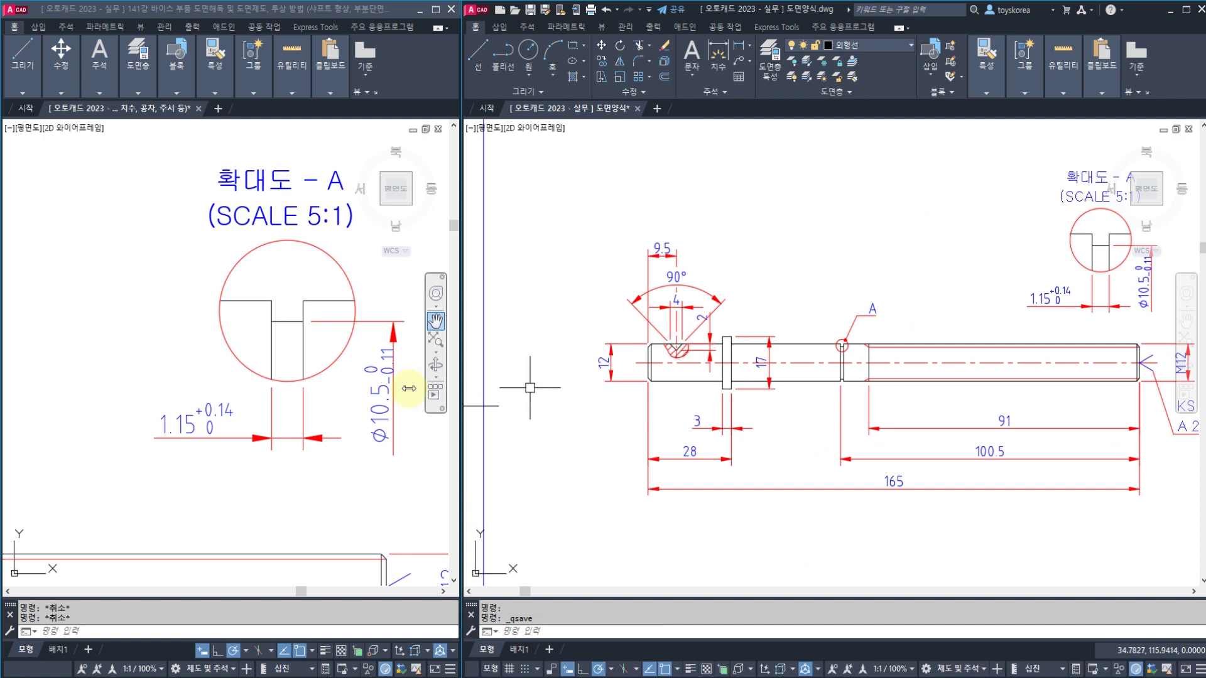
left_click(279, 395)
scroll(227, 360, "down", 2)
middle_click_drag(127, 355, 385, 303)
middle_click_drag(152, 402, 282, 349)
scroll(131, 398, "up", 2)
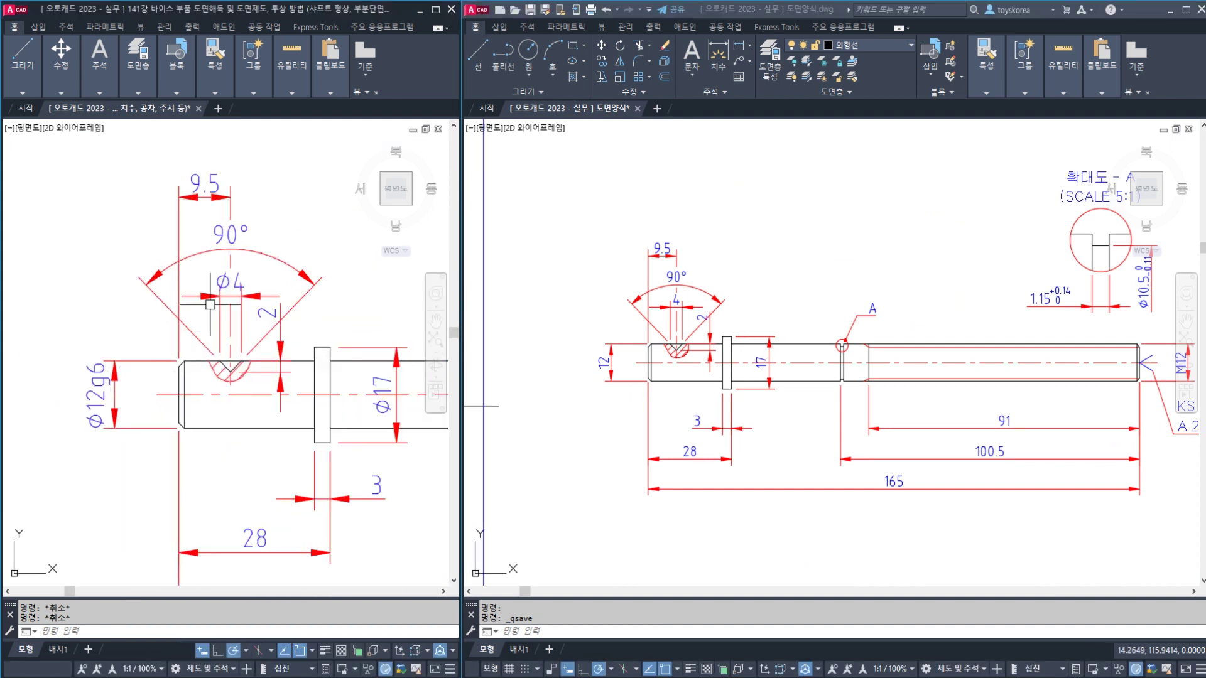
left_click(628, 358)
scroll(625, 352, "up", 6)
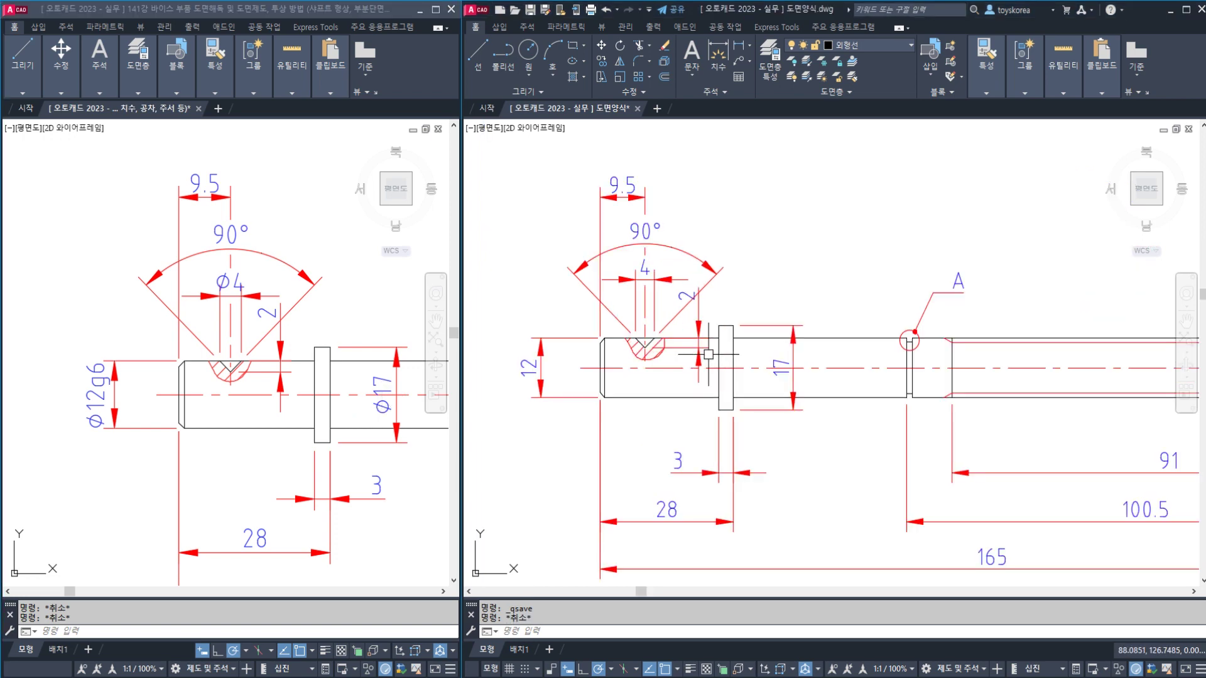
scroll(916, 362, "down", 2)
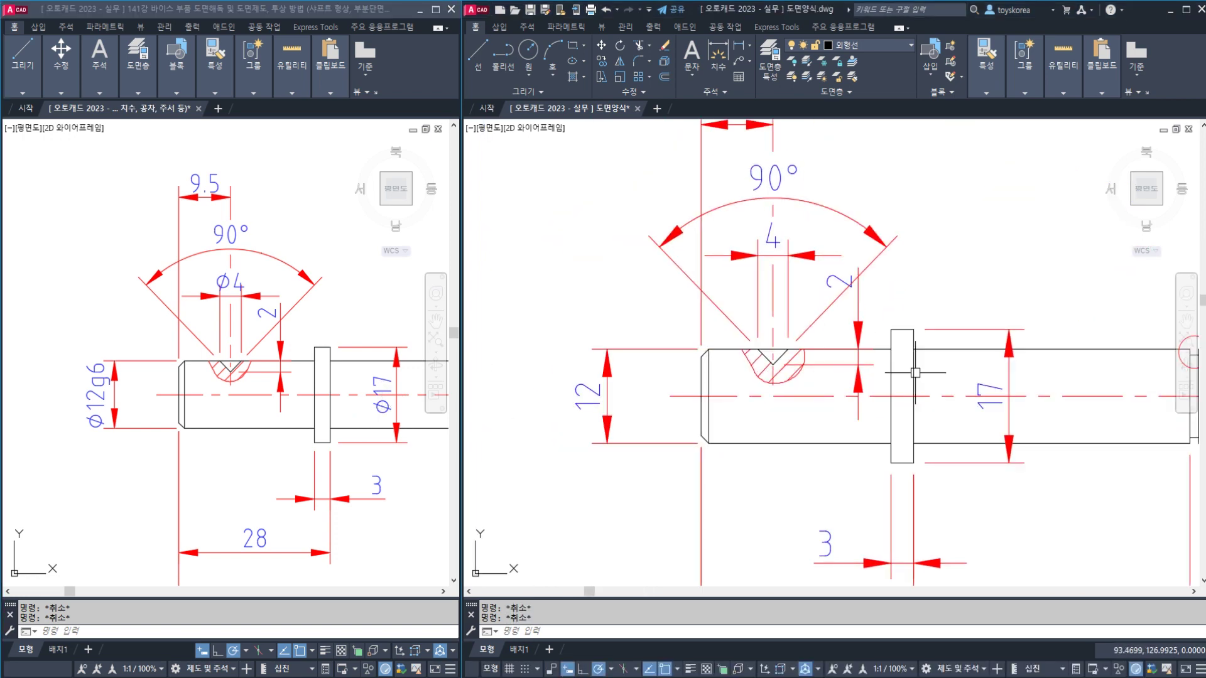
Give the 17 collar, 4 conical notch and 12 shaft dimensions the diameter prefix %%c together
left_click(988, 384)
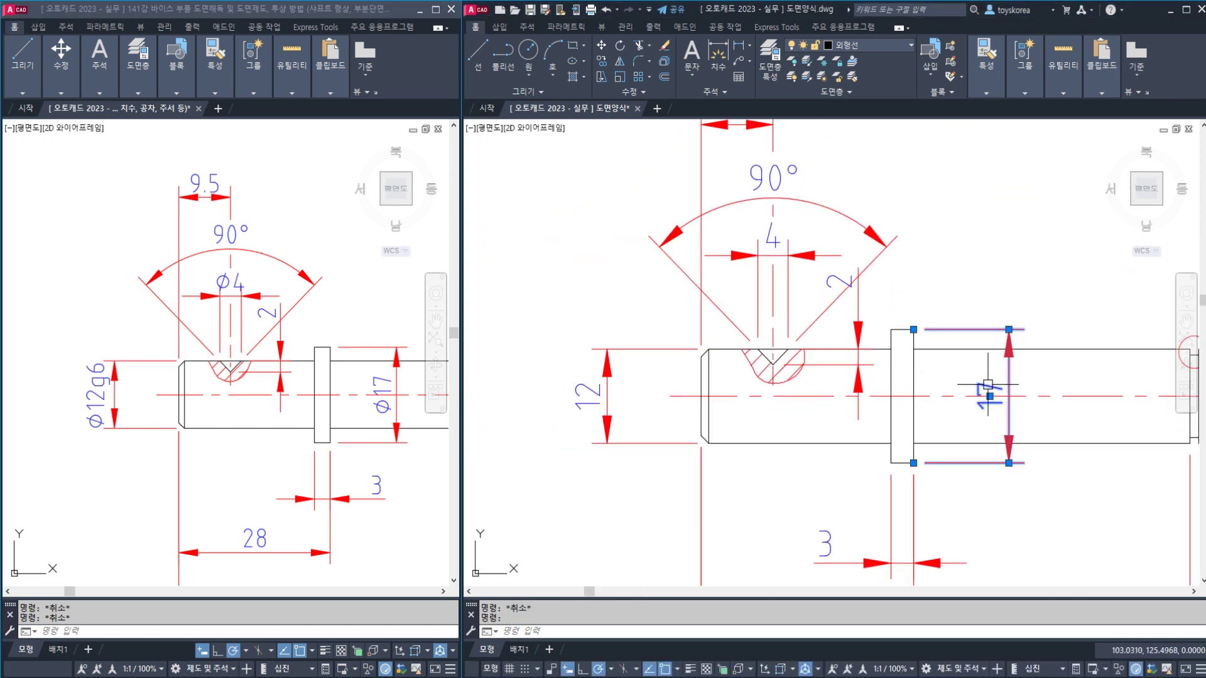
left_click(764, 239)
left_click(581, 393)
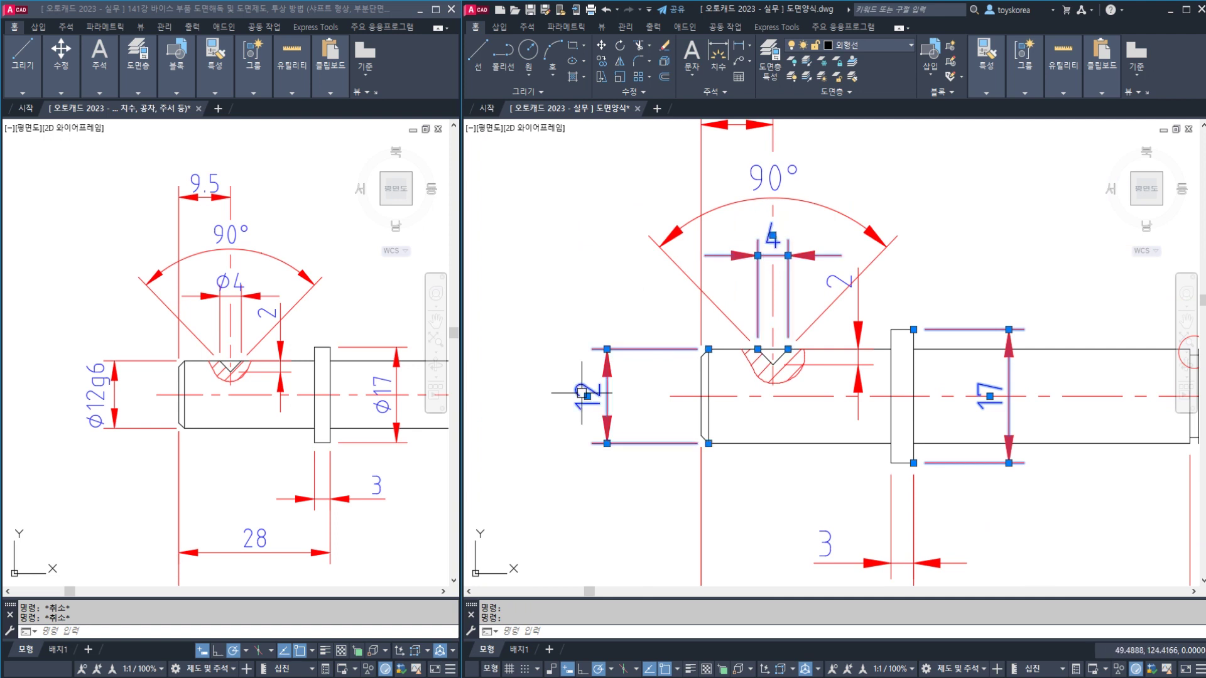
type("ch")
key("Return")
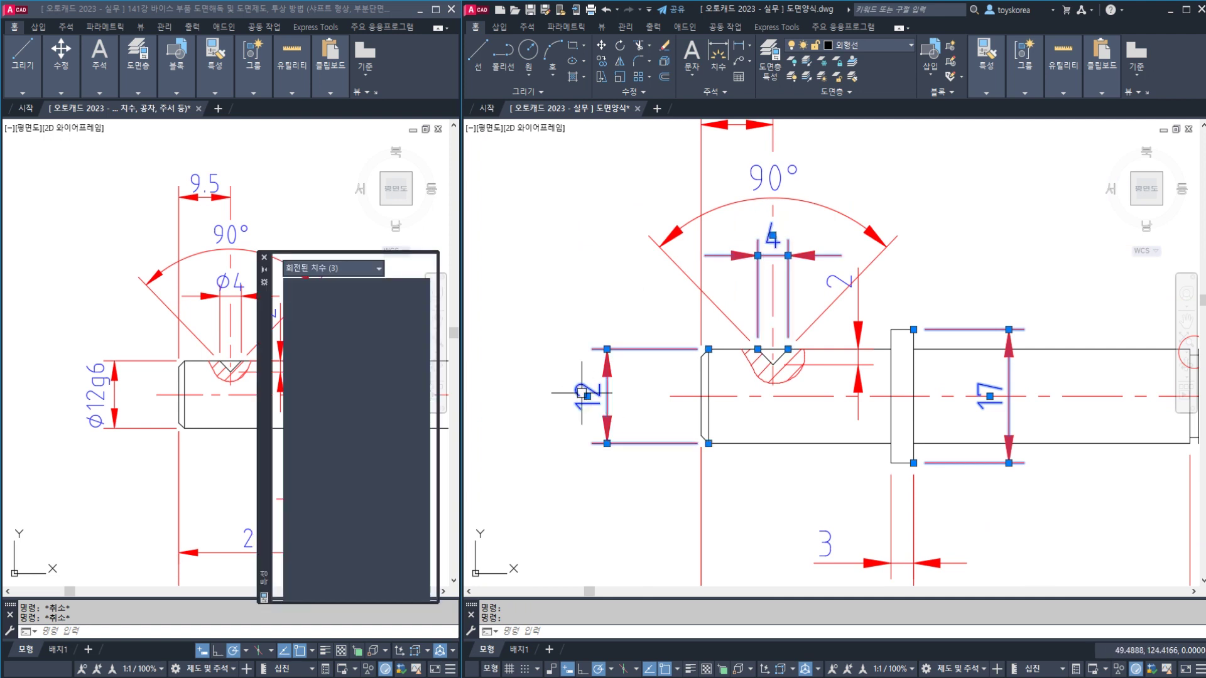
scroll(345, 399, "down", 10)
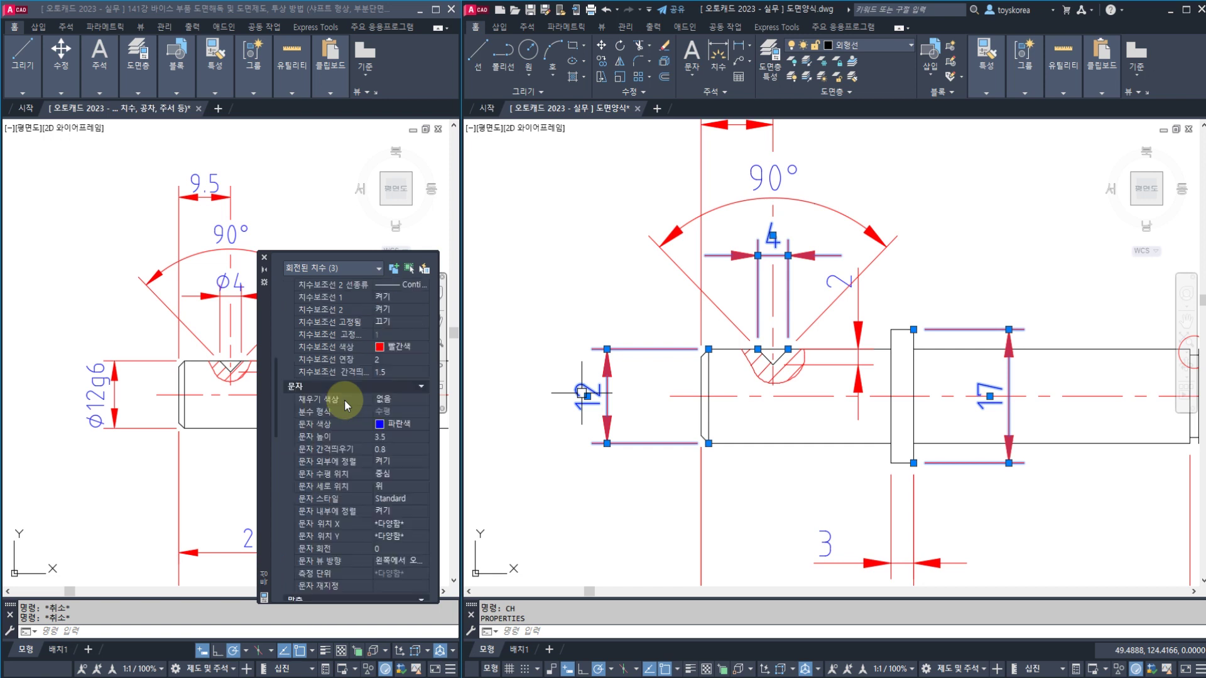
scroll(373, 457, "down", 3)
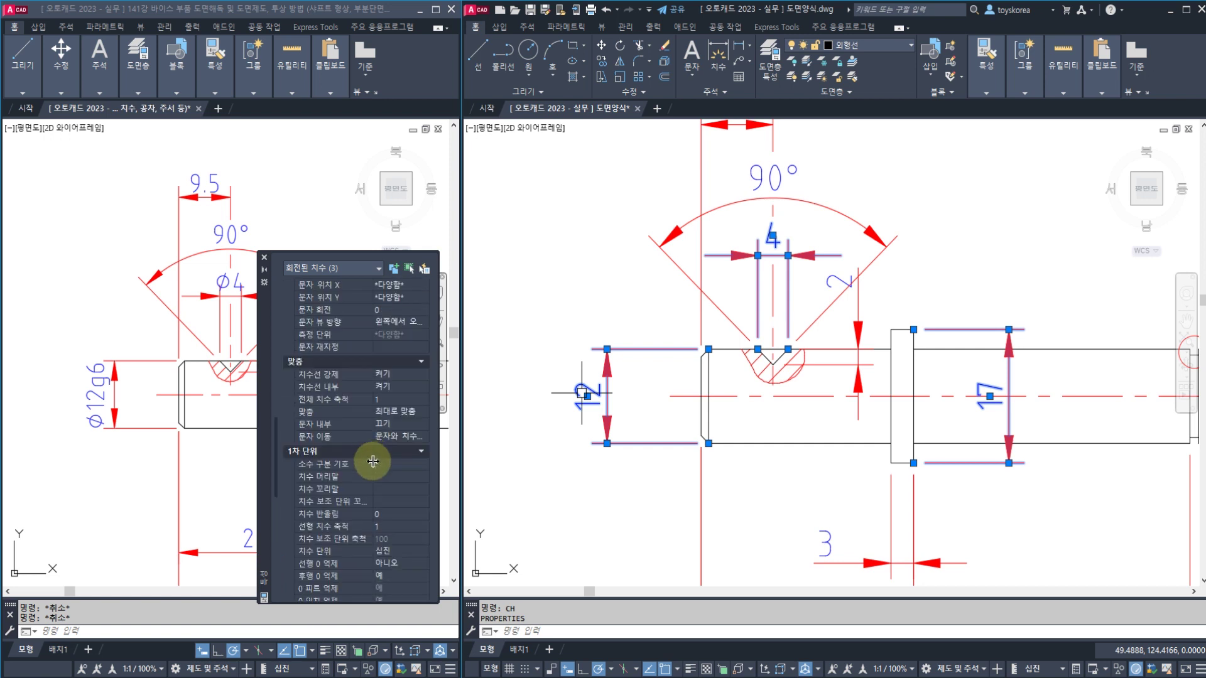
left_click(386, 476)
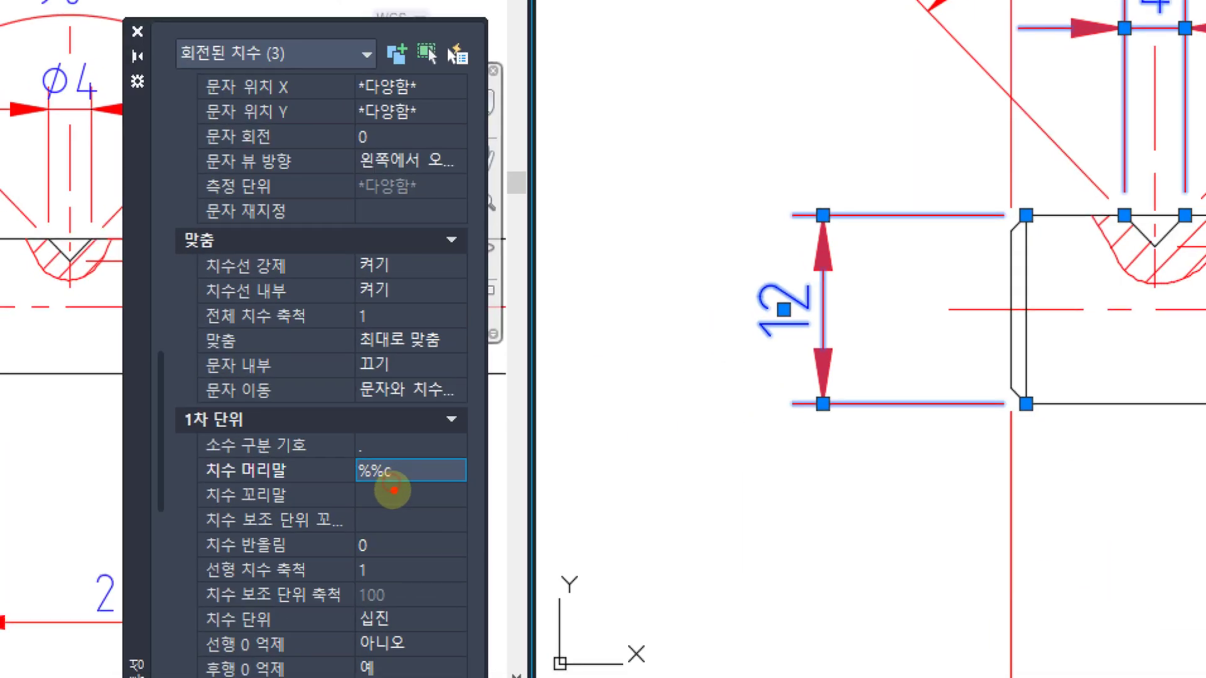
mouse_move(394, 495)
left_mouse_down()
mouse_move(371, 486)
mouse_move(409, 483)
mouse_move(425, 500)
left_mouse_up()
mouse_move(444, 477)
left_mouse_down()
mouse_move(584, 451)
mouse_move(716, 386)
mouse_move(711, 415)
left_mouse_up()
left_click_drag(813, 366, 839, 380)
left_click_drag(902, 336, 752, 501)
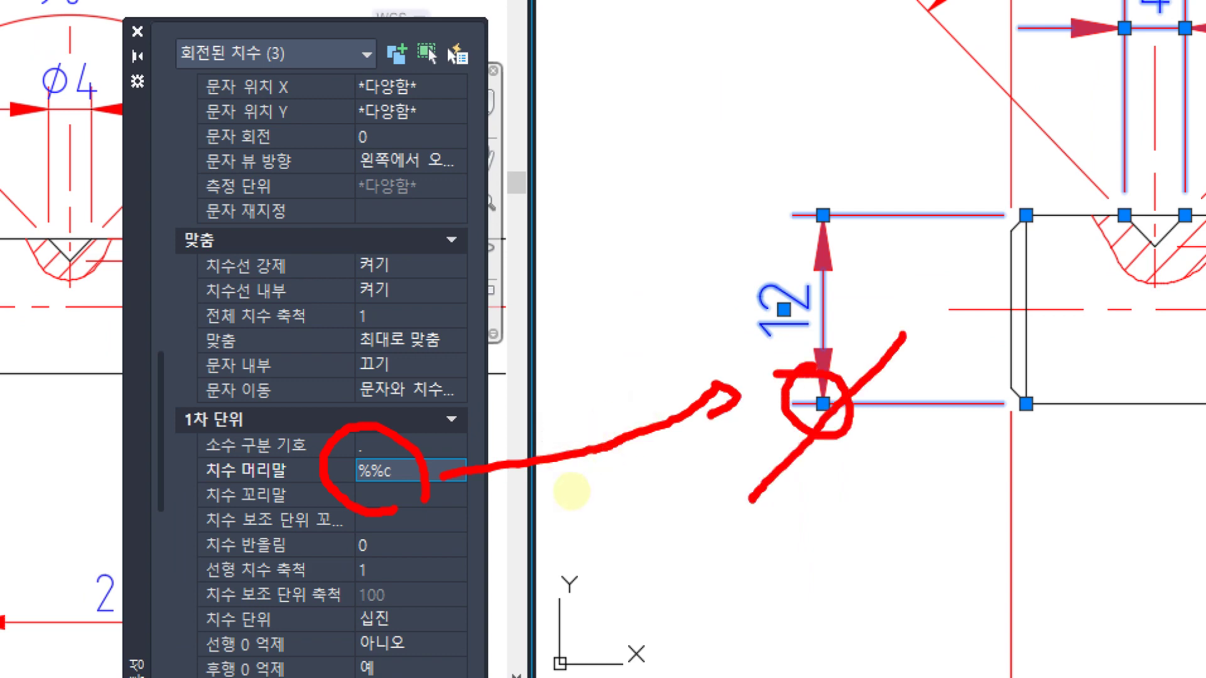
key("Escape")
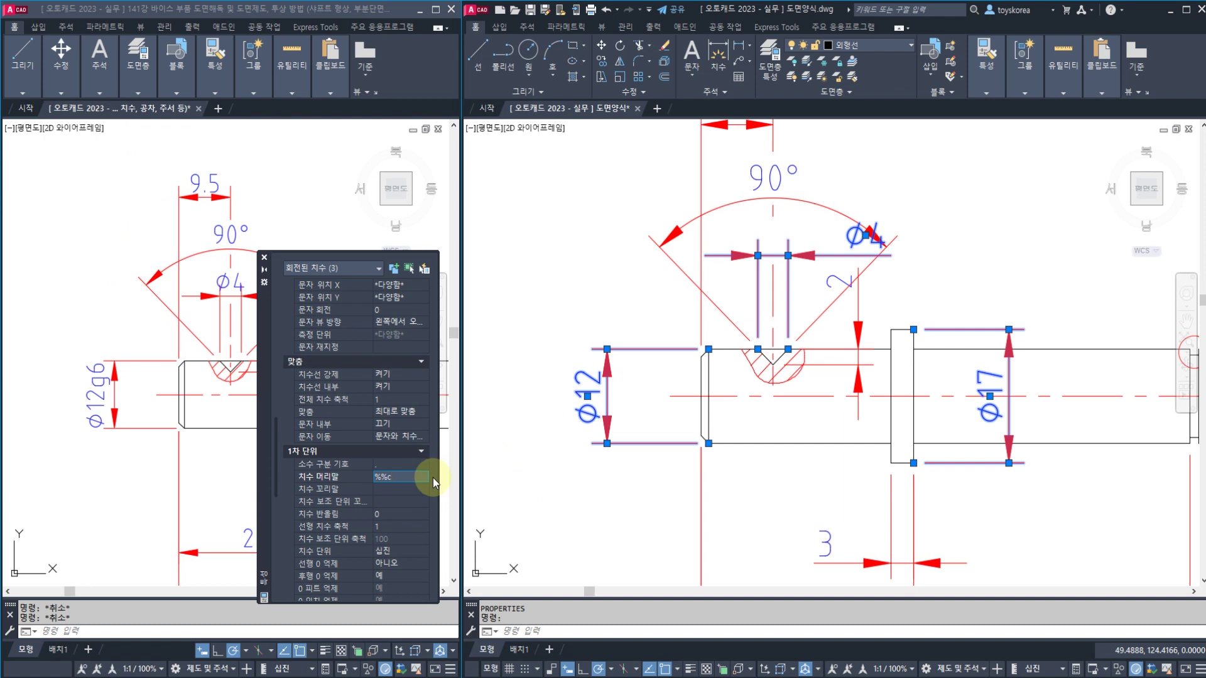
Finish editing the dimension properties and deselect the three prefixed dimensions
key("Tab")
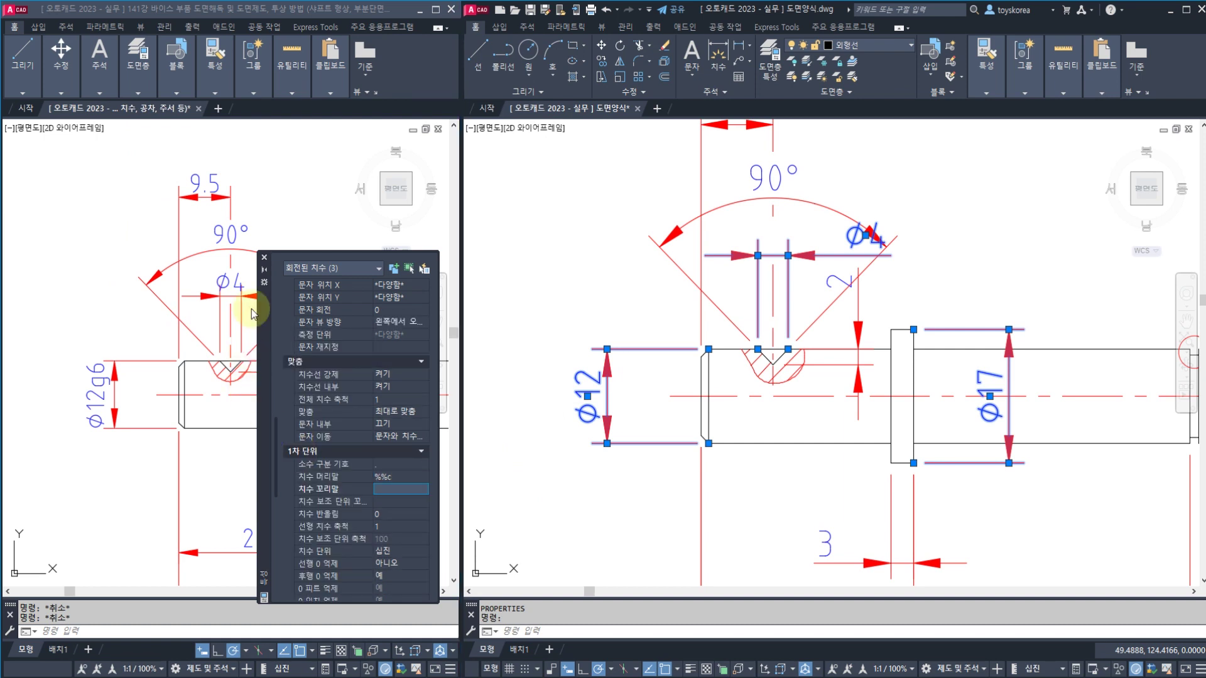
left_click(264, 257)
key("Escape")
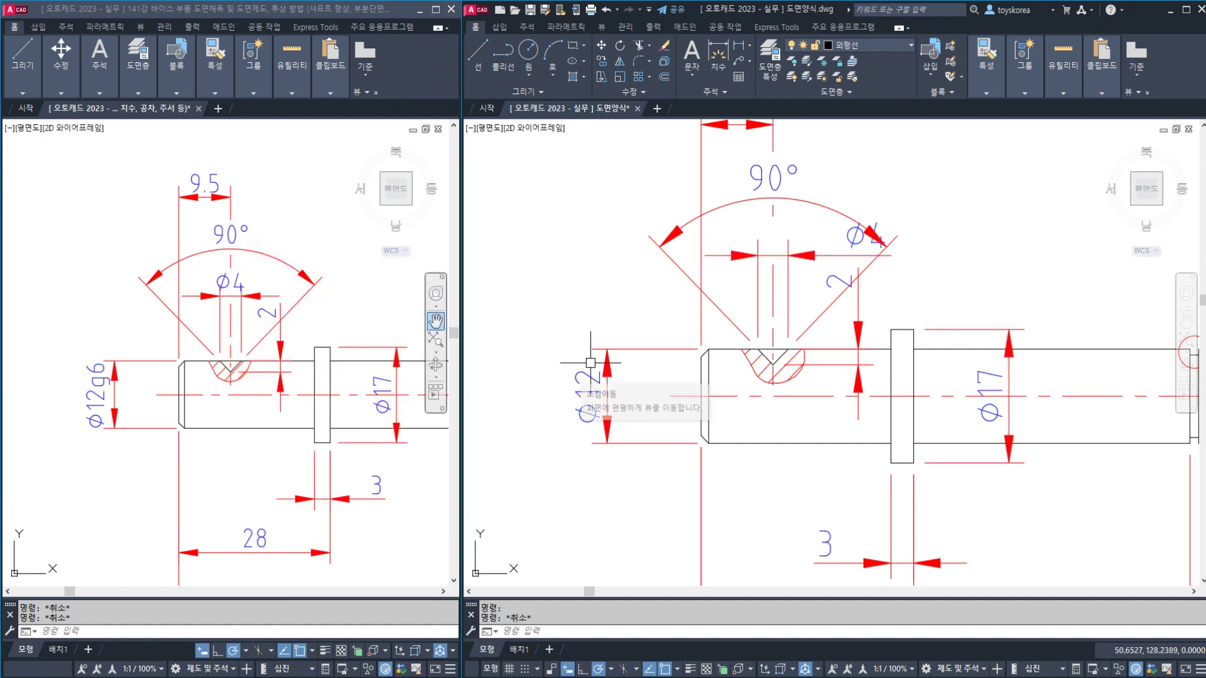
Move the conical notch's Ø4 dimension text back between its extension lines and save the drawing
scroll(617, 361, "down", 5)
key("ctrl+s")
scroll(687, 342, "up", 1)
scroll(688, 343, "up", 3)
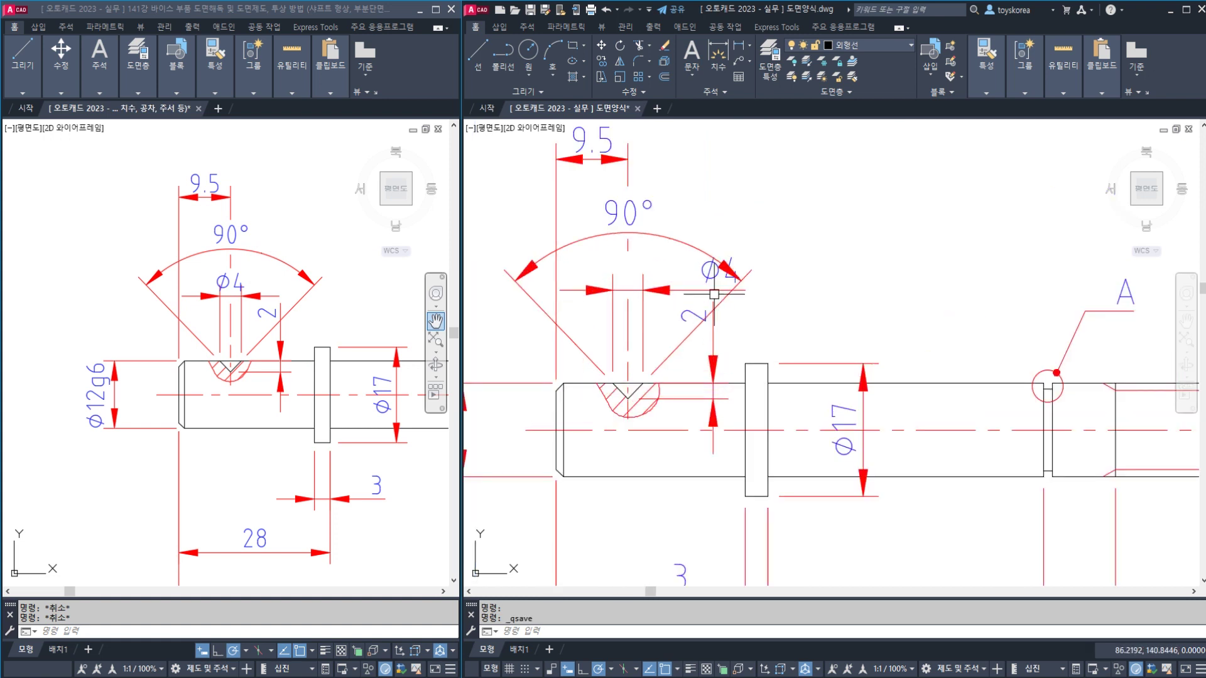
left_click(716, 272)
left_click(716, 271)
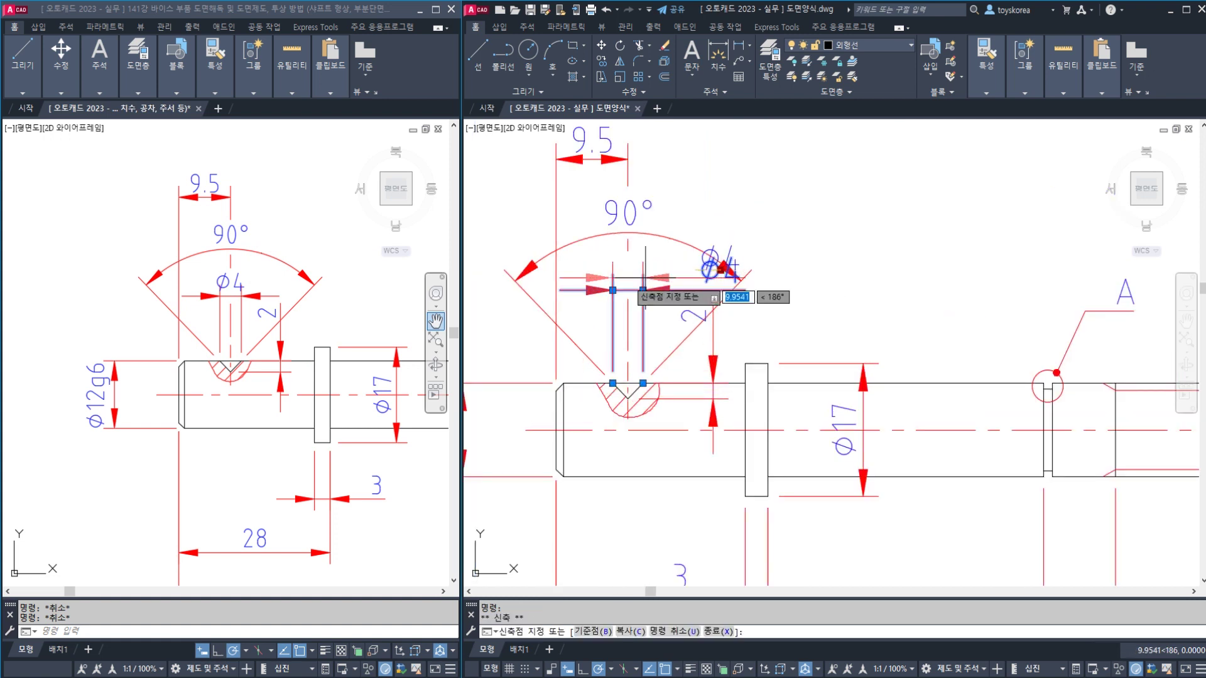
key("Escape")
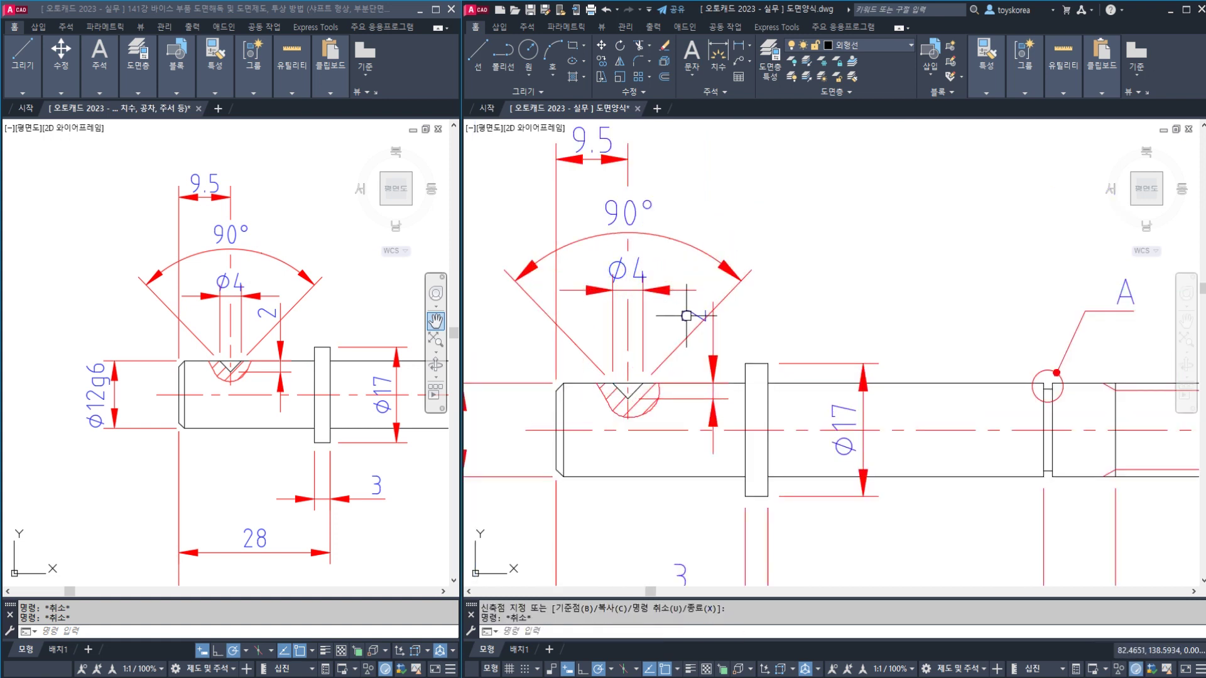
scroll(686, 315, "down", 2)
key("ctrl+s")
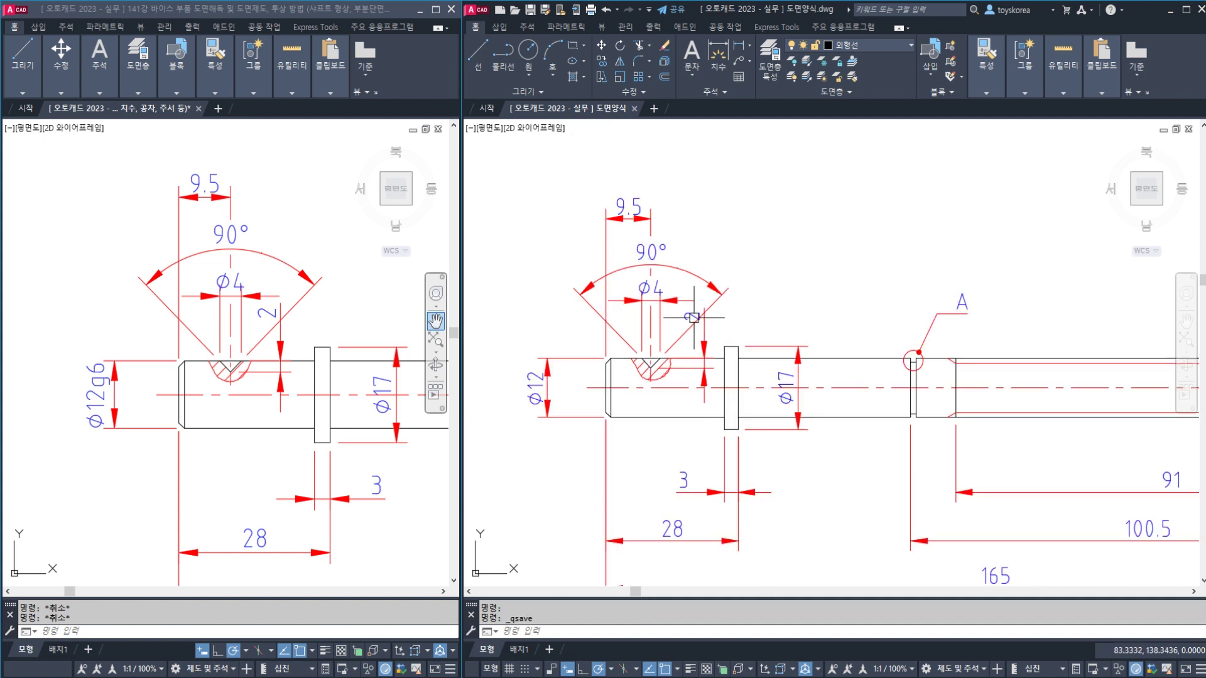
Examine the reference's shaft dimensions, ending on the fit of the 12 mm diameter at the chamfered end
scroll(546, 263, "down", 2)
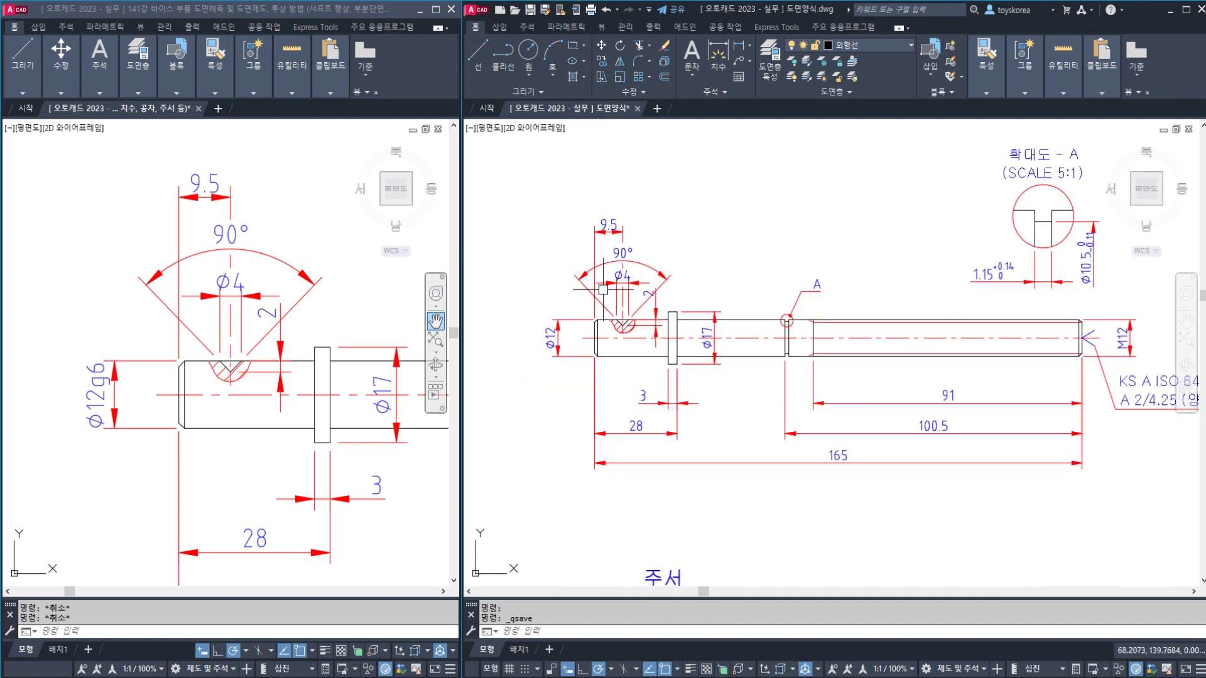
left_click(260, 331)
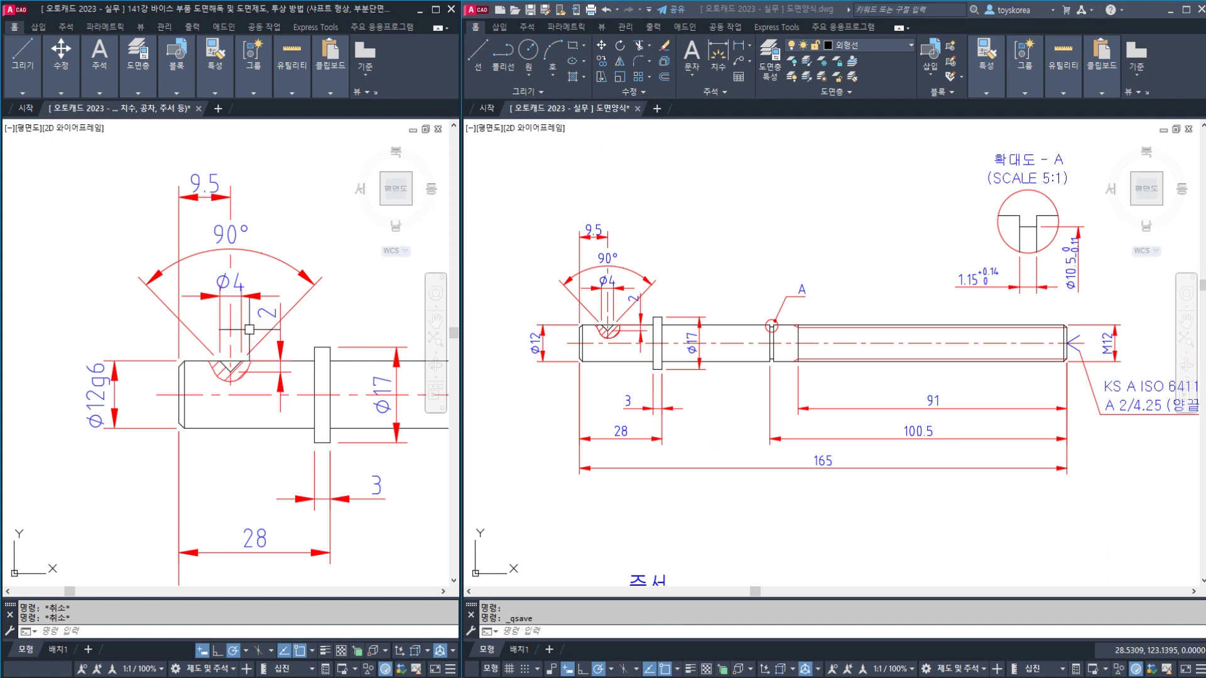
scroll(233, 340, "down", 2)
middle_click_drag(276, 367, 117, 391)
middle_click_drag(208, 381, 69, 347)
middle_click_drag(166, 352, 203, 370)
scroll(74, 377, "down", 3)
scroll(152, 309, "up", 8)
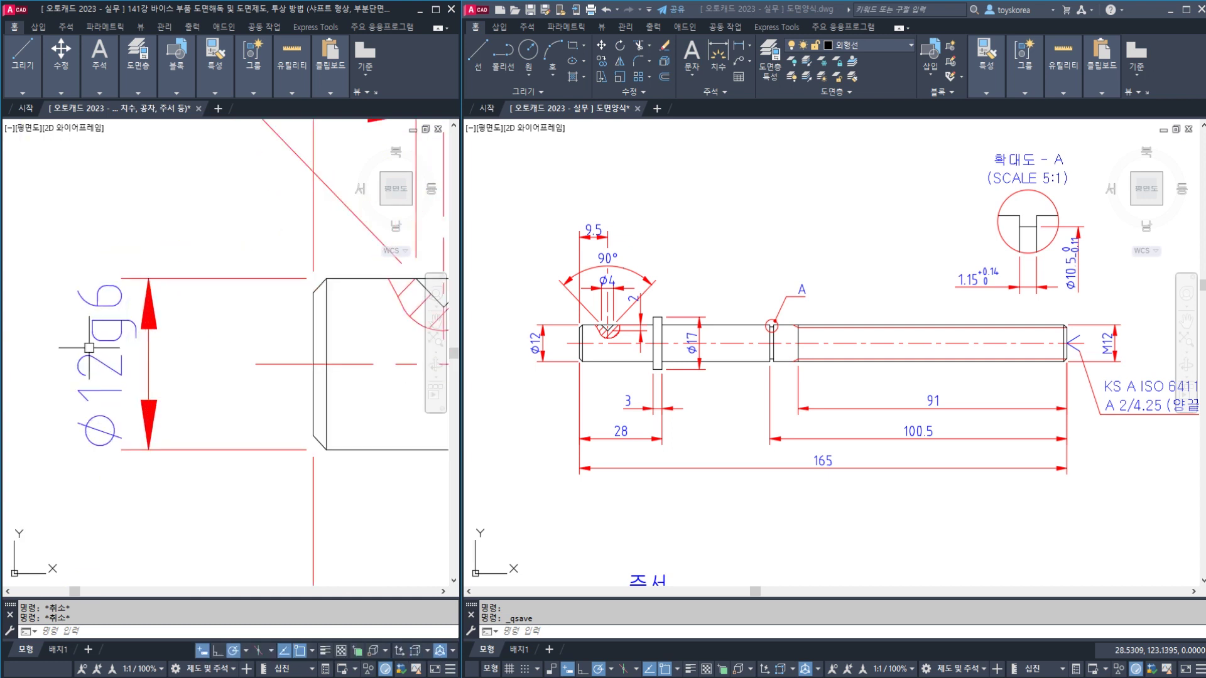
Append the fit g6 to the shaft's Ø12 dimension text and finish editing it
left_click(511, 350)
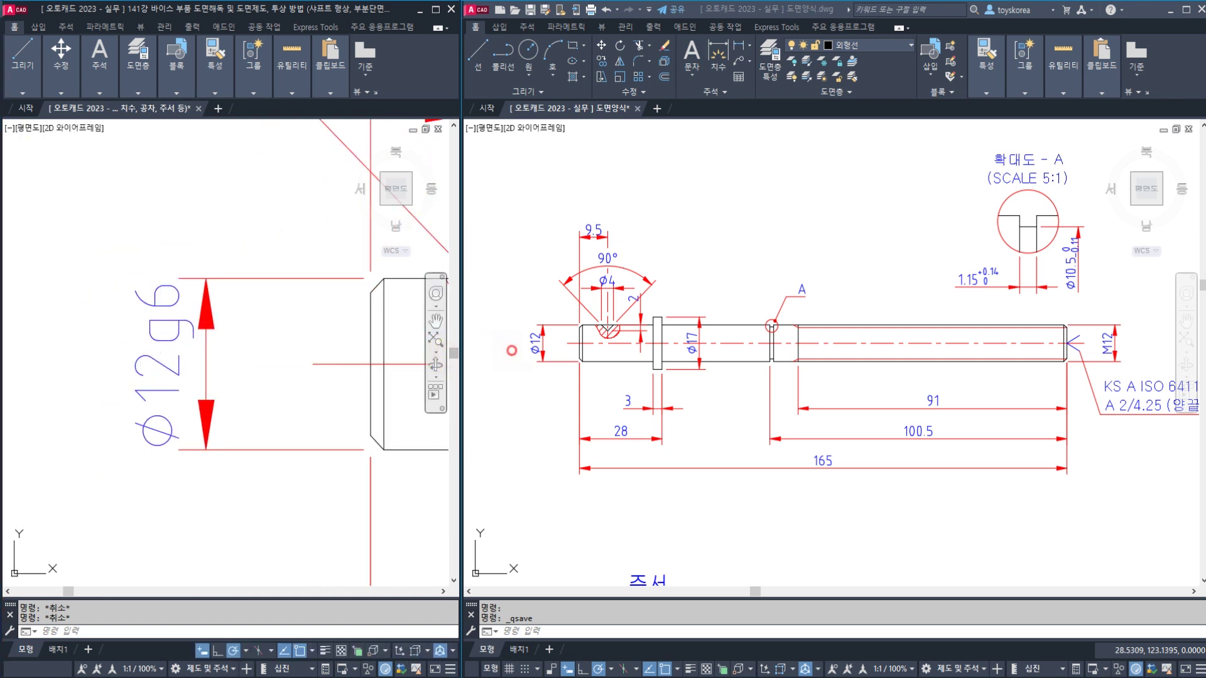
scroll(519, 346, "up", 2)
left_click(544, 329)
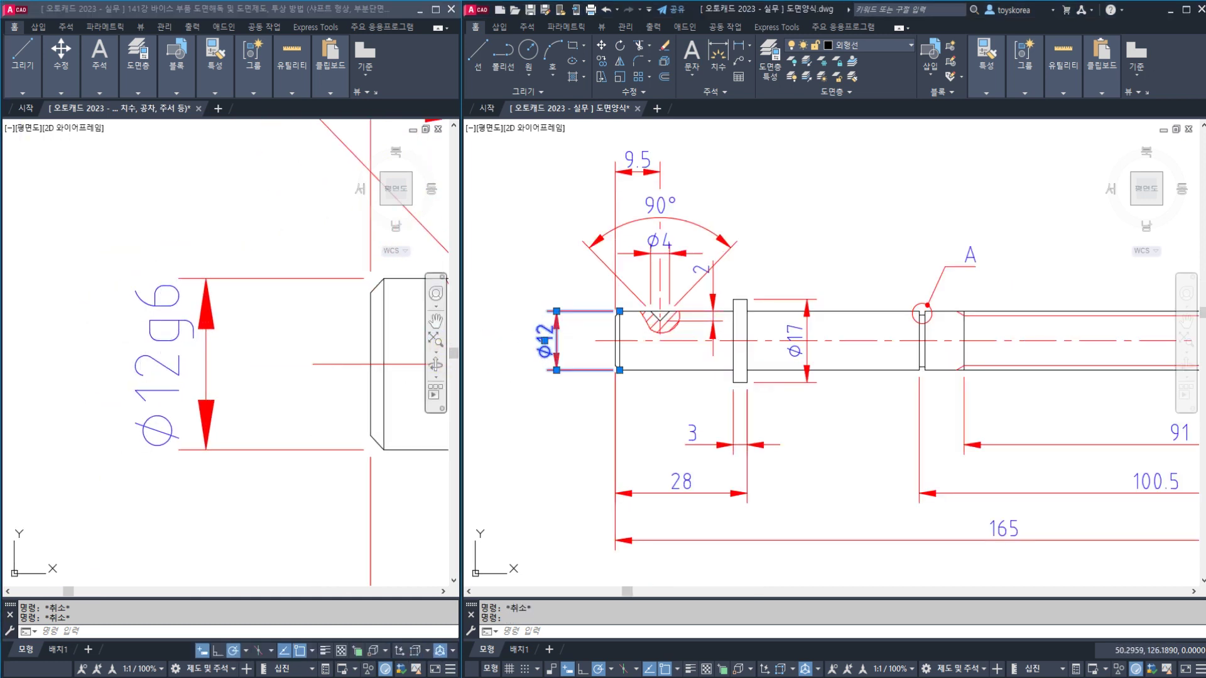
double_click(544, 339)
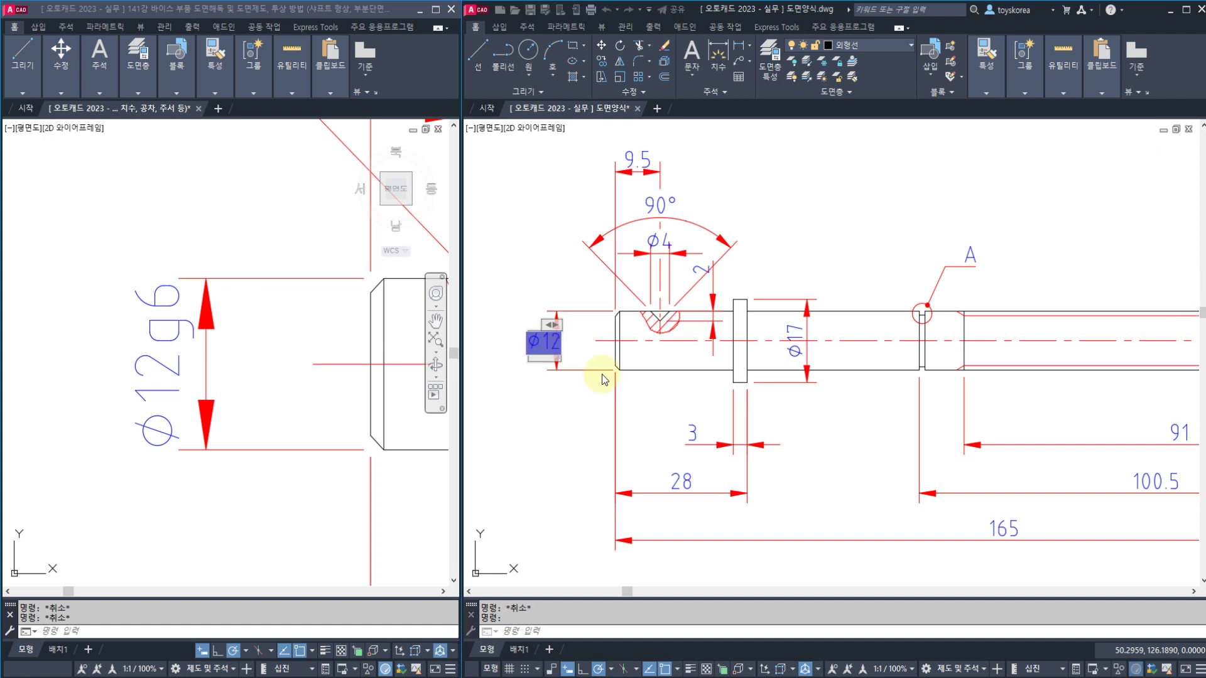
type("G6")
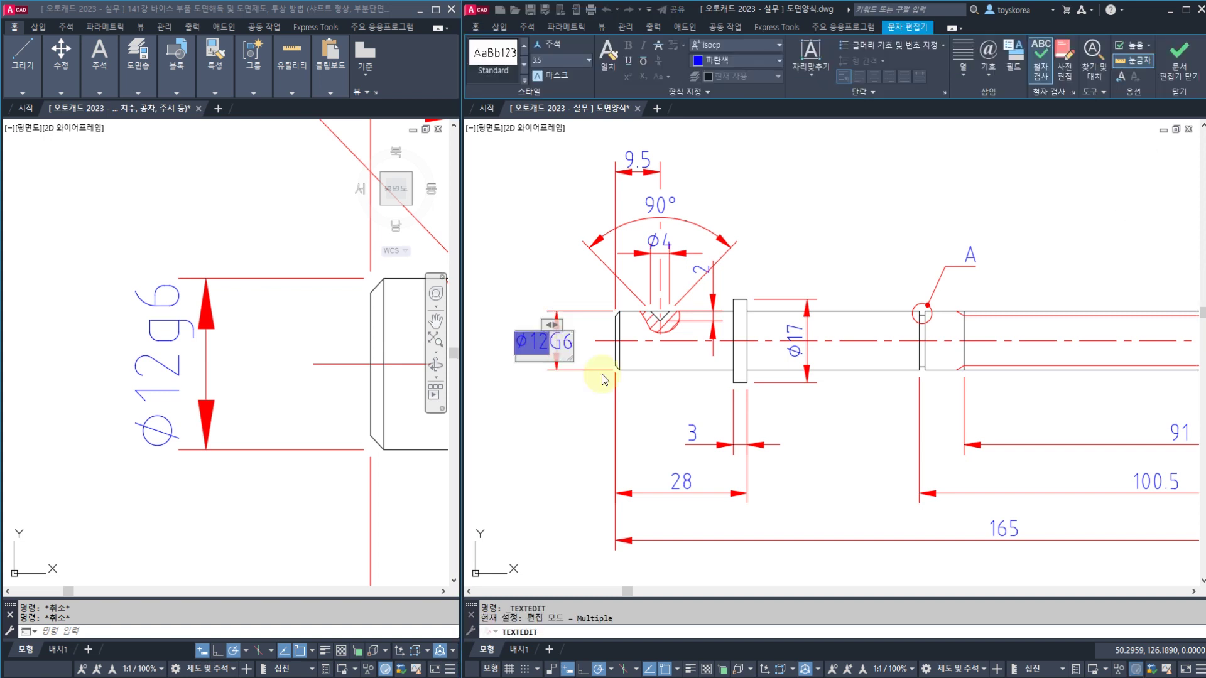
key("BackSpace")
key("BackSpace")
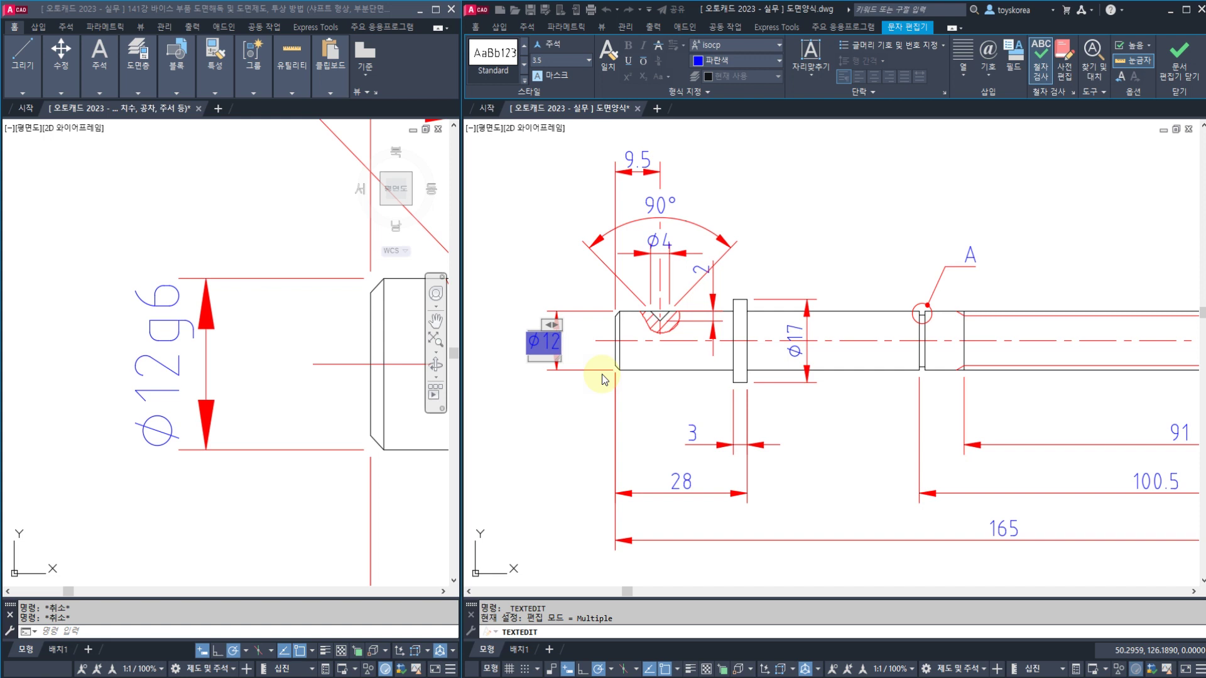
type("g6")
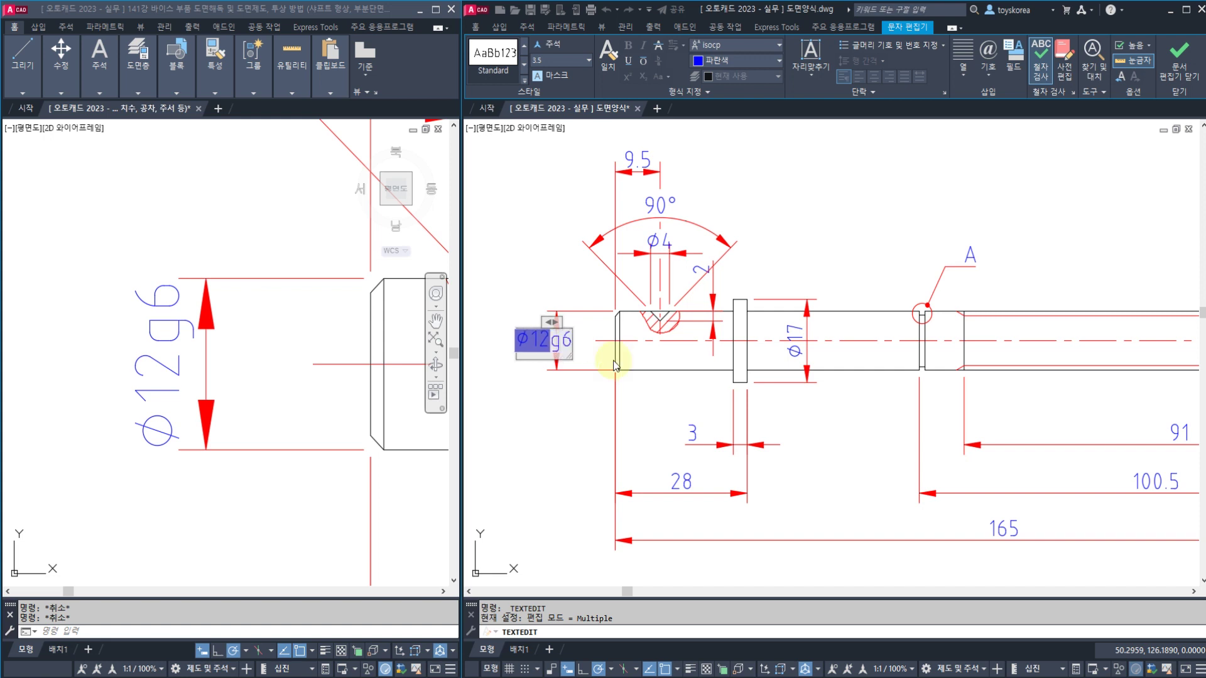
left_click(1157, 76)
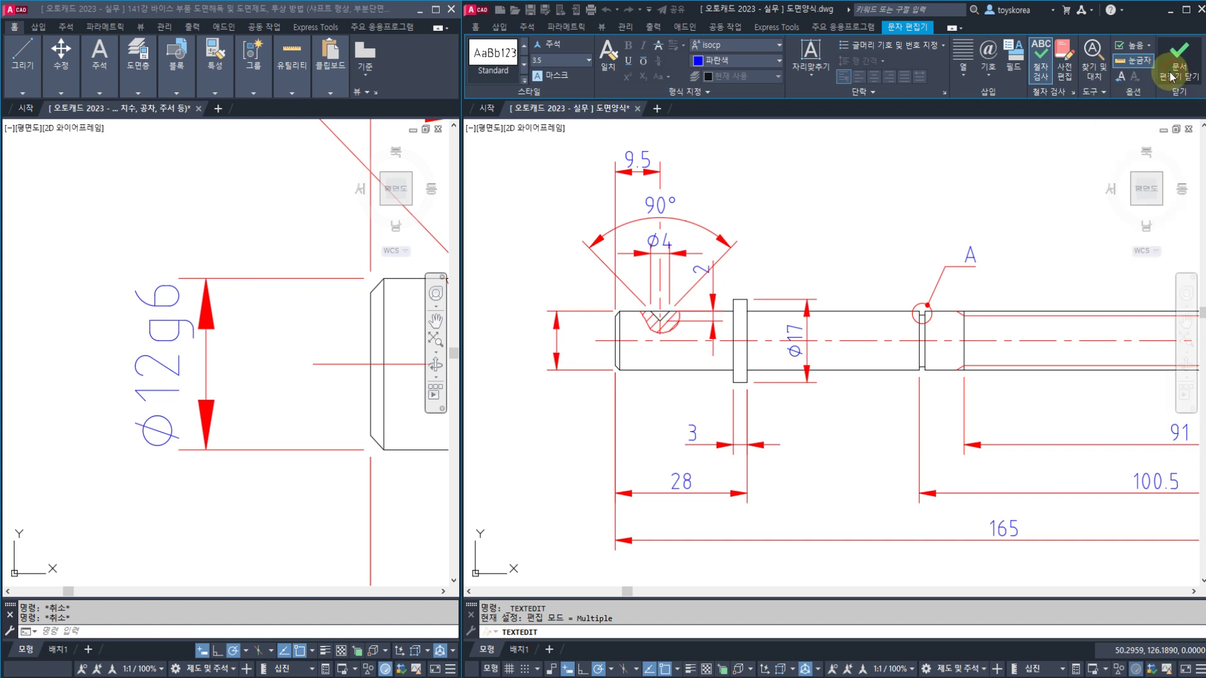
key("Escape")
Move the Ø12g6 text down to the middle of its dimension line and save the drawing
left_click(535, 269)
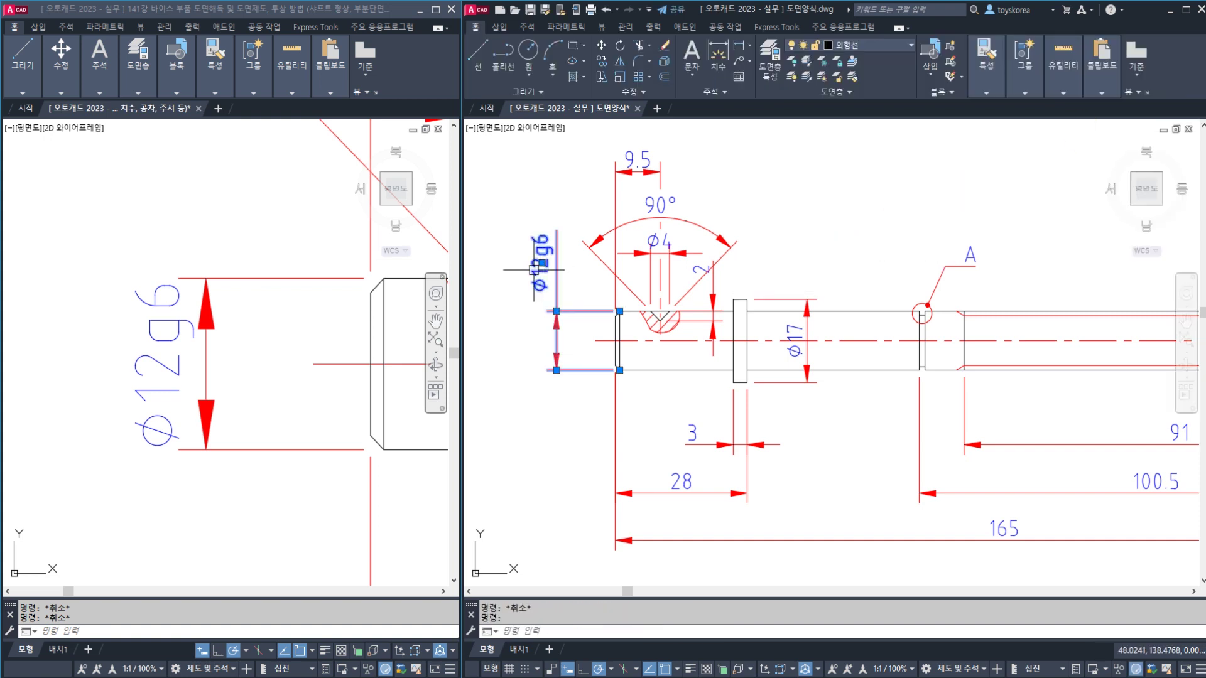
left_click(542, 262)
left_click(540, 339)
key("Escape")
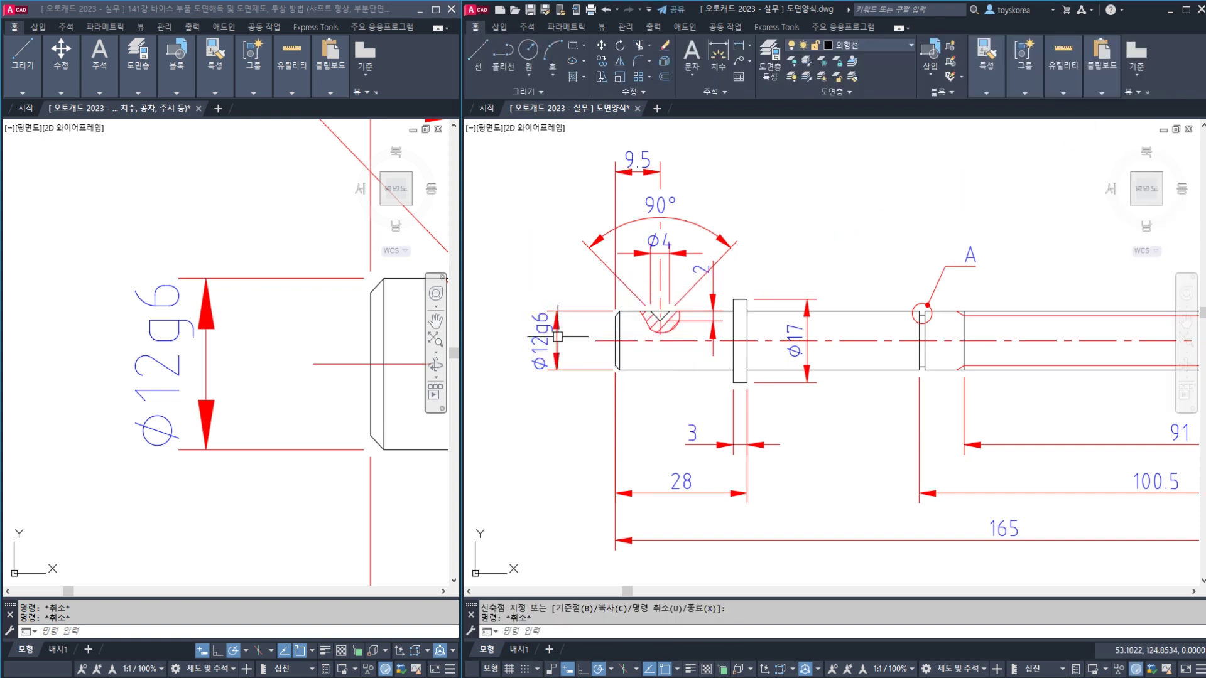
scroll(663, 263, "down", 3)
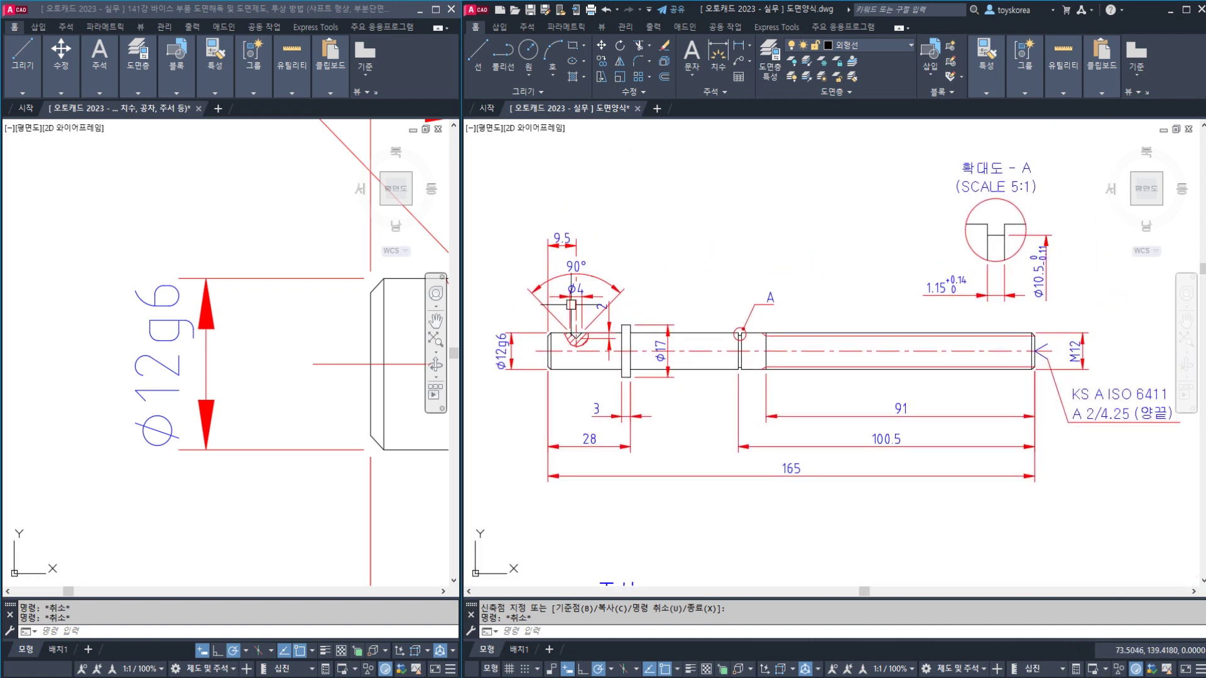
key("ctrl+s")
Move the collar's 3 mm width dimension text to the right side of its extension lines, matching the reference
left_click(251, 317)
scroll(241, 316, "down", 3)
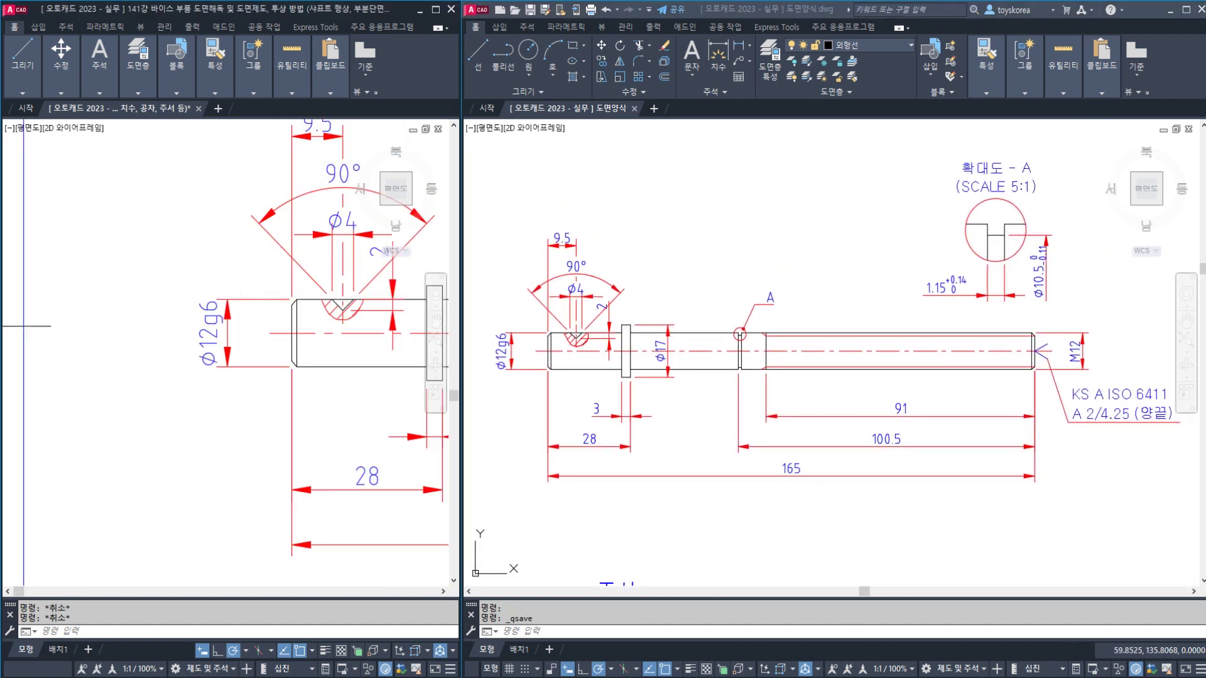
scroll(246, 314, "down", 1)
scroll(367, 305, "up", 4)
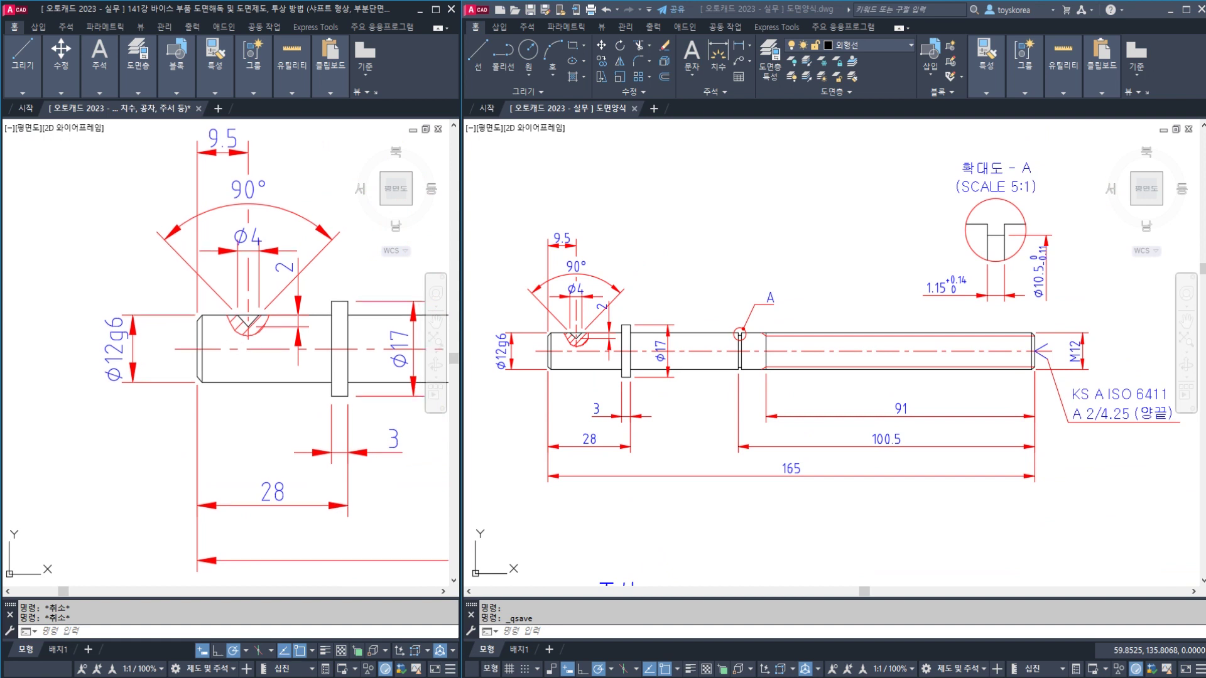
left_click(613, 256)
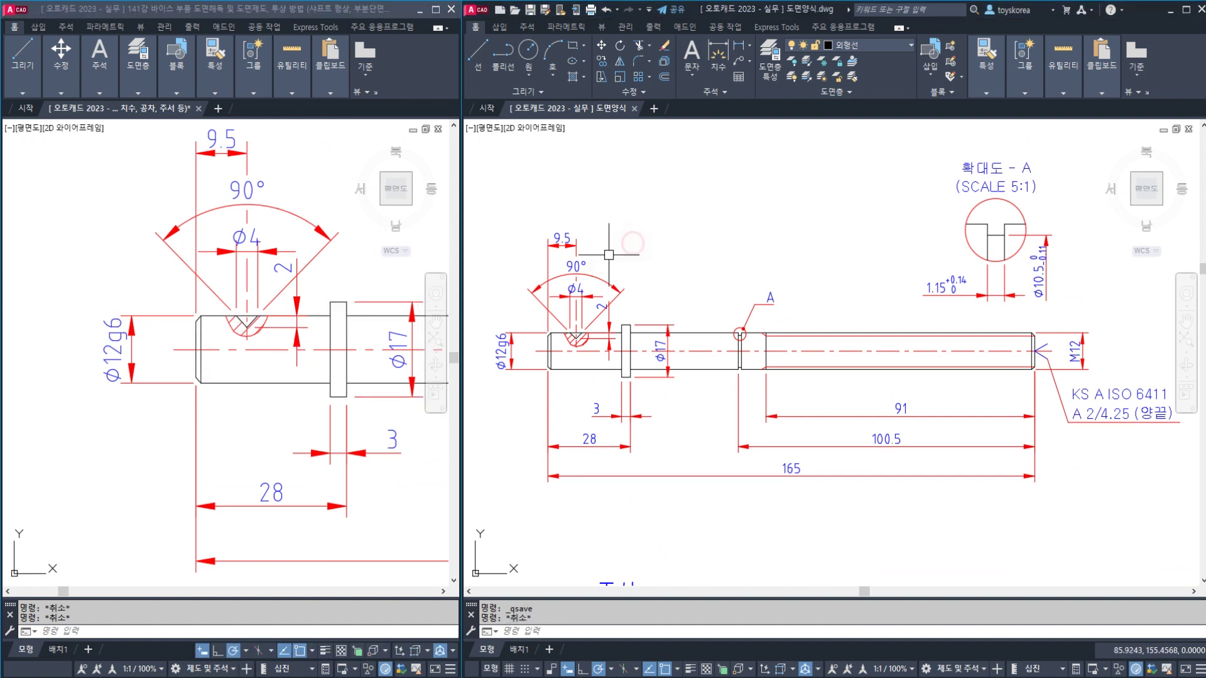
scroll(534, 377, "up", 2)
middle_click_drag(573, 261, 586, 263)
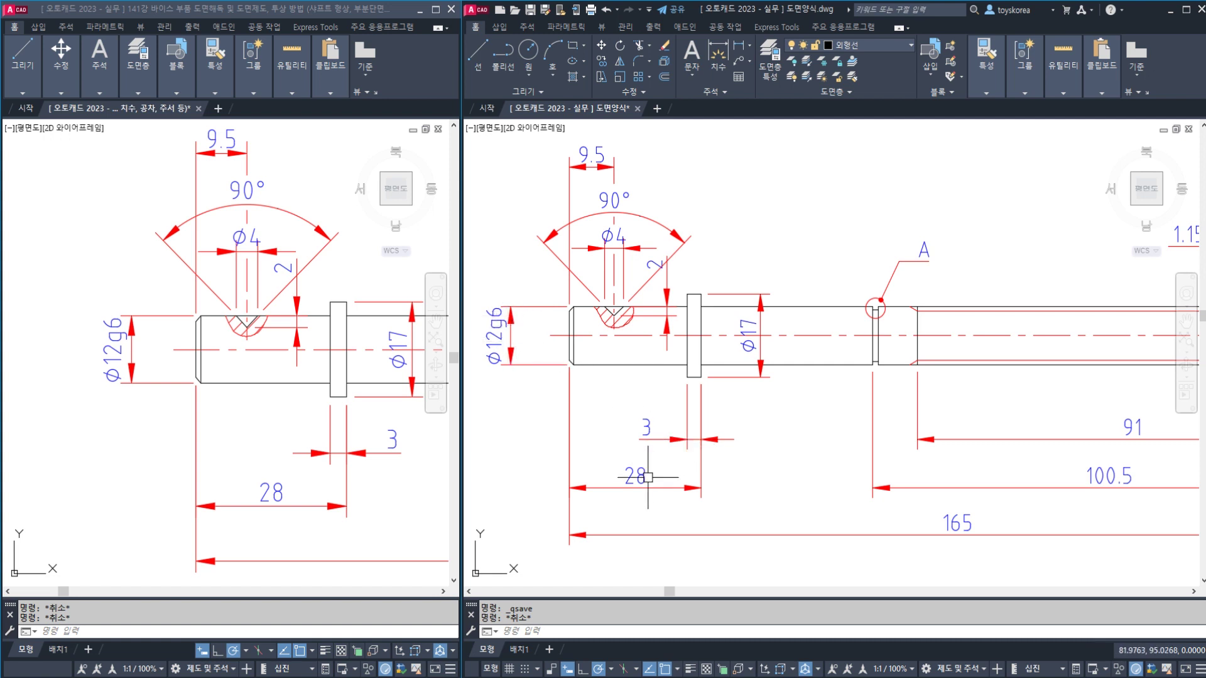
left_click(646, 428)
left_click(647, 427)
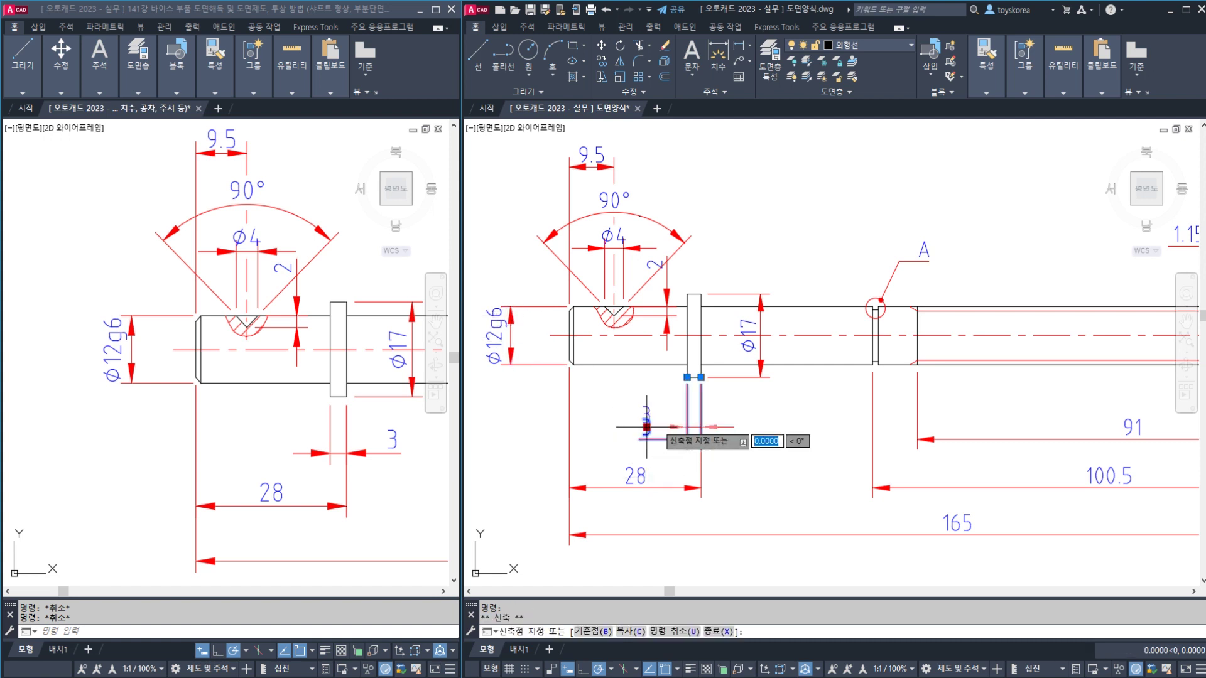
left_click(741, 427)
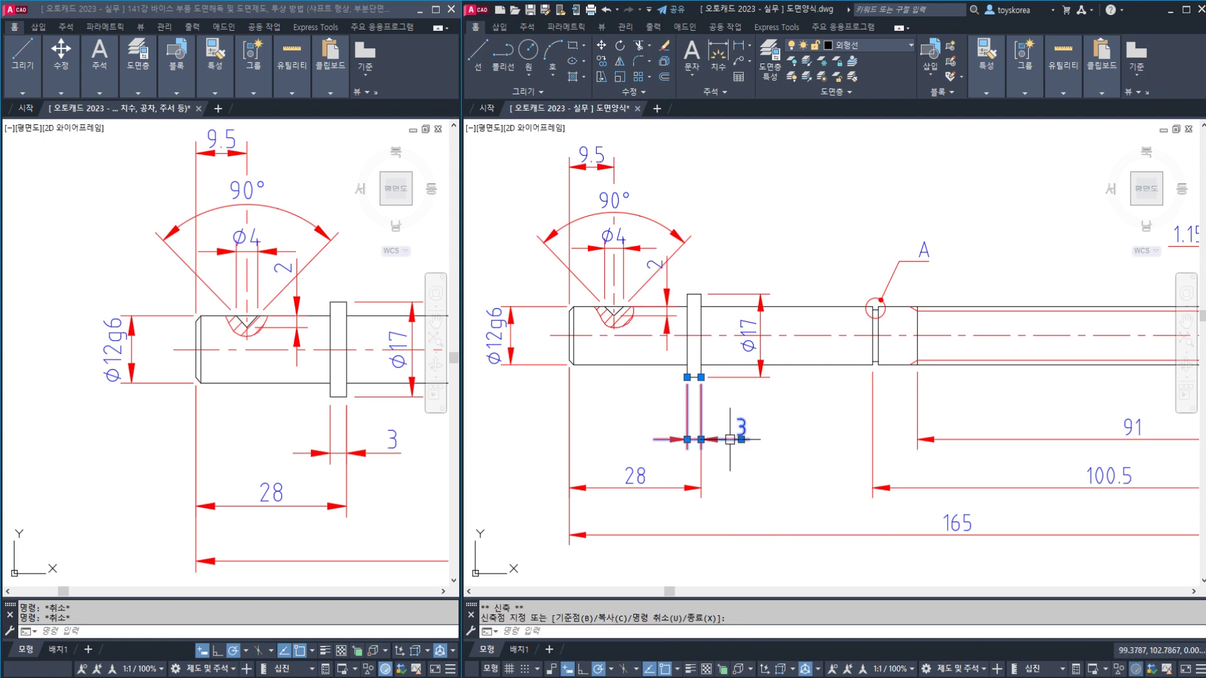
key("Escape")
Compare the groove's A callout, the enlarged detail's title, the threaded end's dimensions and the centre-hole note with the reference
left_click(379, 412)
scroll(354, 391, "down", 2)
mouse_move(354, 391)
middle_mouse_down()
mouse_move(63, 351)
mouse_move(116, 423)
mouse_move(99, 436)
middle_mouse_up()
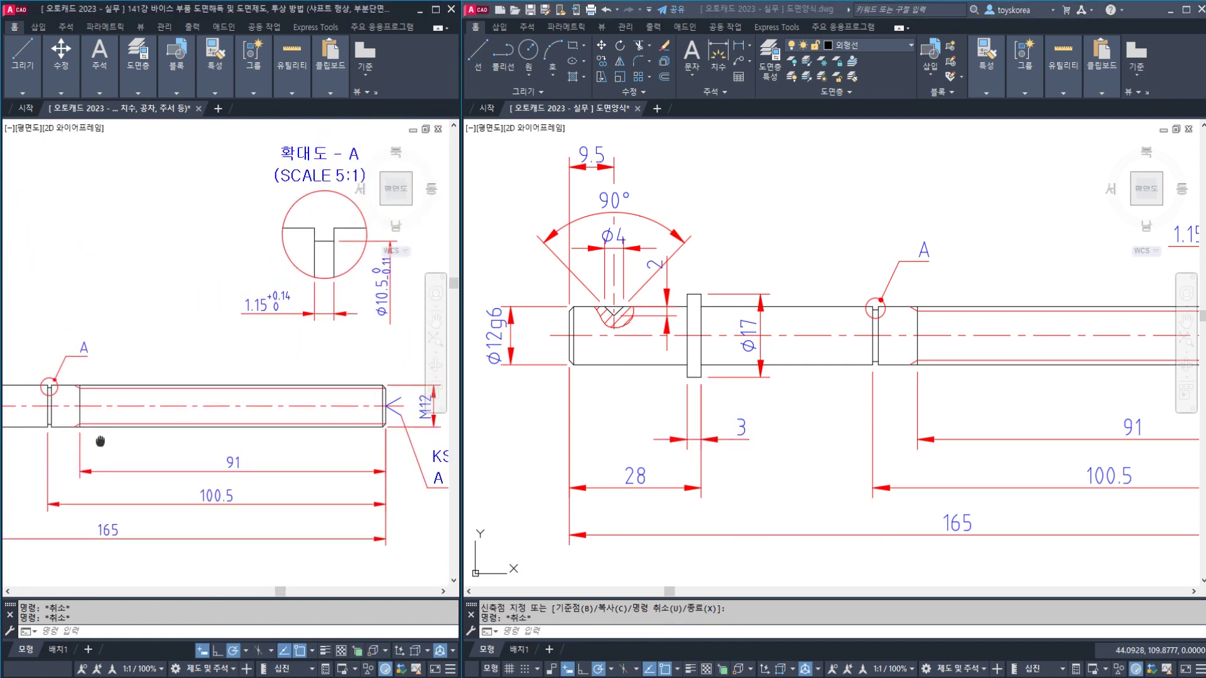
middle_click_drag(837, 342, 666, 327)
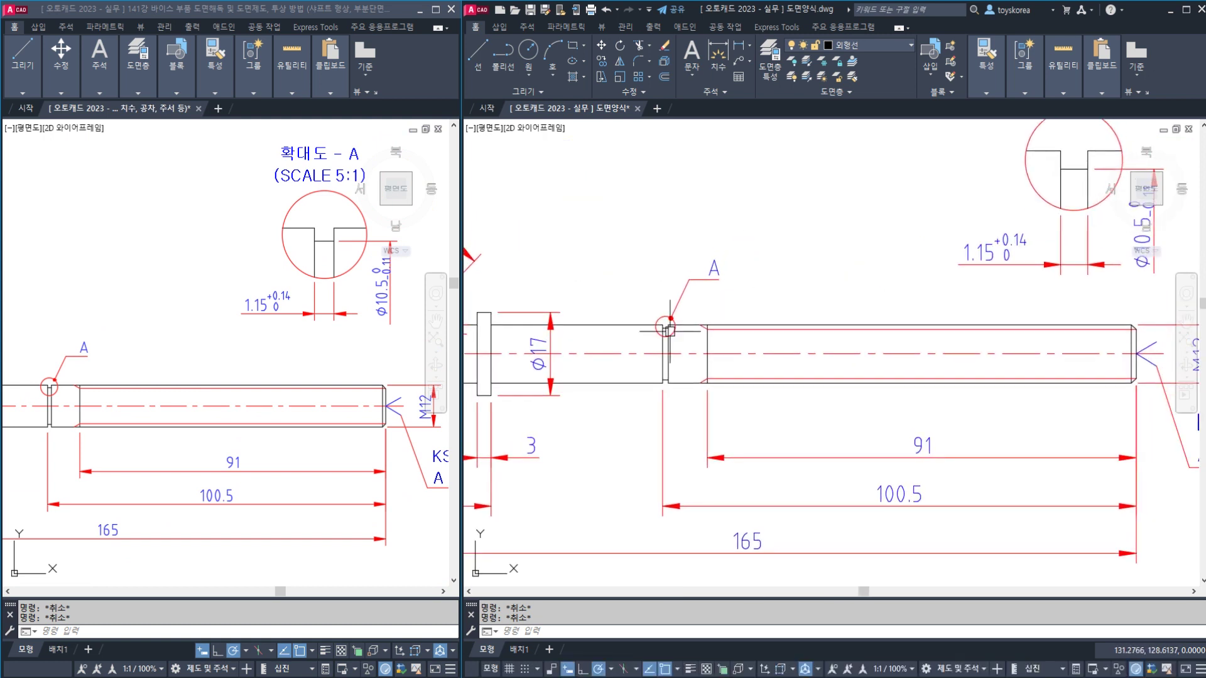
middle_click_drag(719, 279, 655, 369)
middle_click_drag(700, 325, 667, 356)
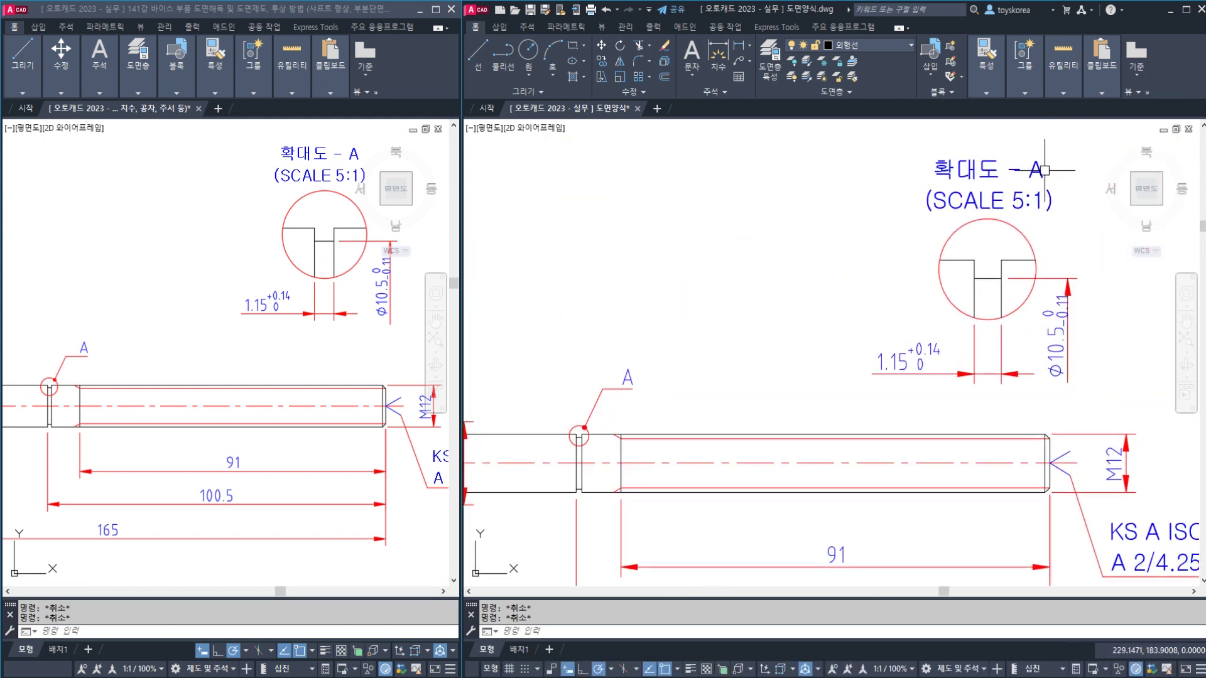
mouse_move(1041, 148)
left_mouse_down()
mouse_move(1030, 194)
mouse_move(1062, 178)
mouse_move(1051, 208)
left_mouse_up()
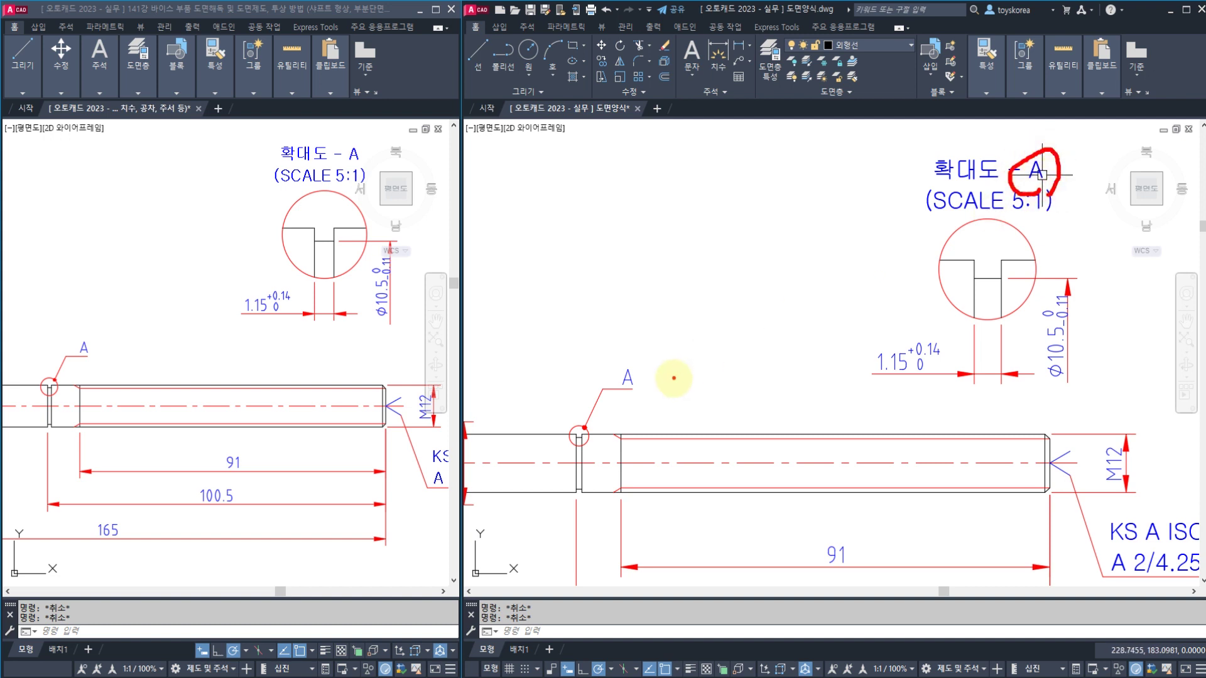
mouse_move(628, 373)
left_mouse_down()
mouse_move(667, 390)
mouse_move(638, 357)
mouse_move(646, 396)
left_mouse_up()
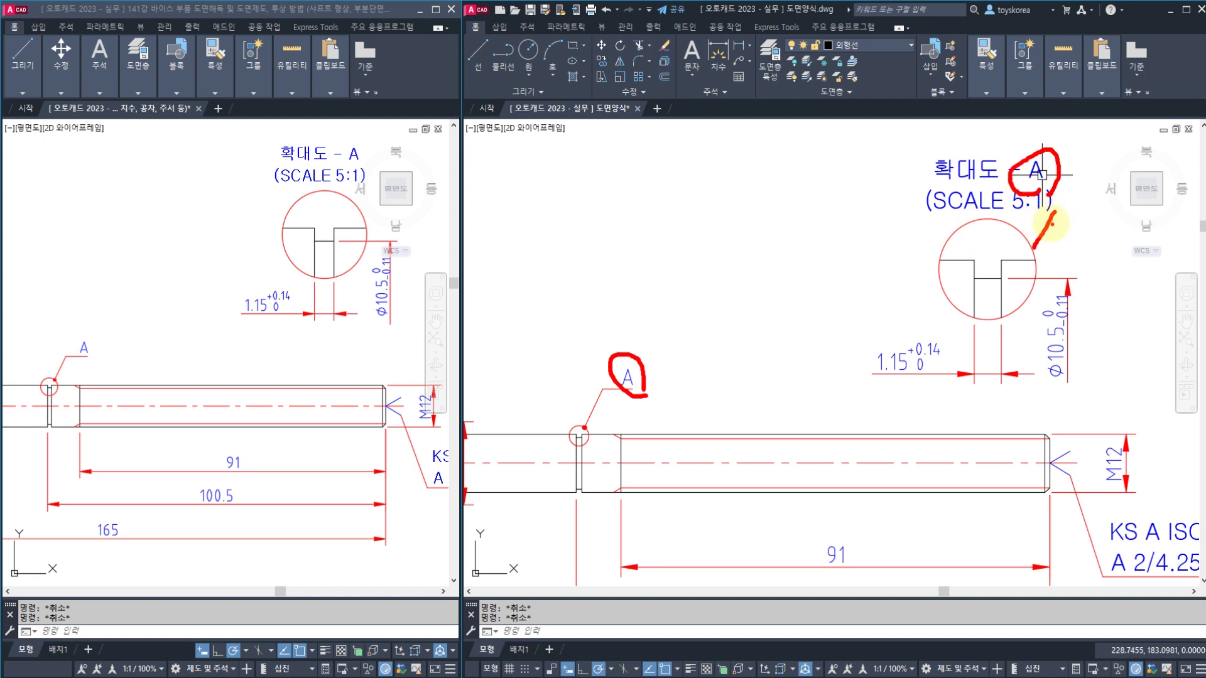
left_click_drag(1052, 217, 1060, 181)
mouse_move(659, 376)
left_mouse_down()
mouse_move(980, 194)
mouse_move(707, 371)
left_mouse_up()
key("Escape")
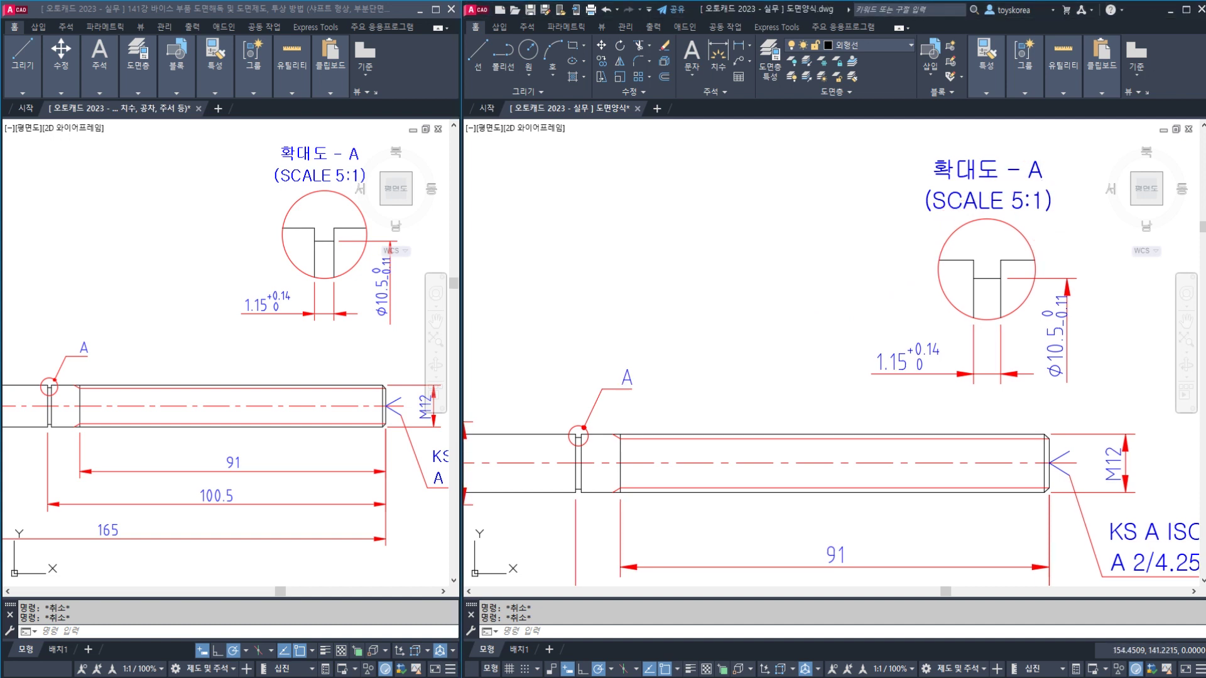
middle_click_drag(739, 500, 732, 420)
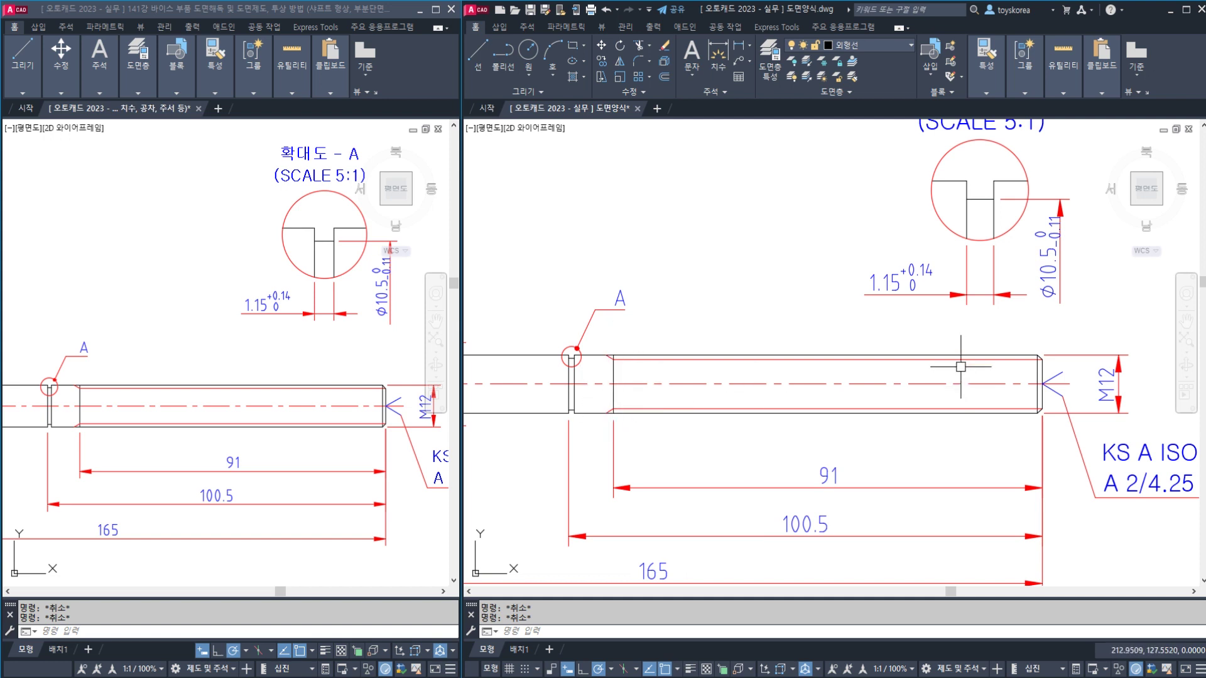
middle_click_drag(961, 367, 763, 369)
left_click(367, 487)
middle_click_drag(367, 486, 180, 478)
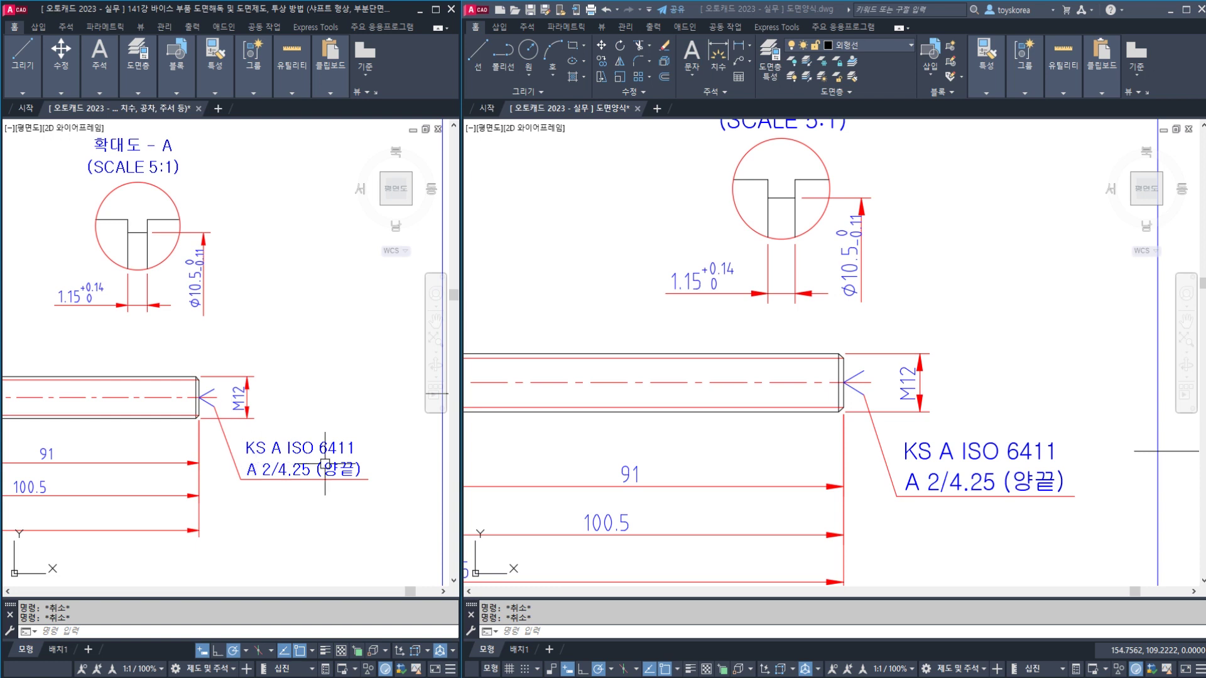
Examine the Ø10.5 groove diameter dimension of the 5:1 detail, including its single arrowhead and extension line, against the reference
left_click(278, 366)
middle_click_drag(201, 315, 253, 403)
key("Escape")
middle_click_drag(807, 277, 786, 390)
scroll(780, 263, "up", 3)
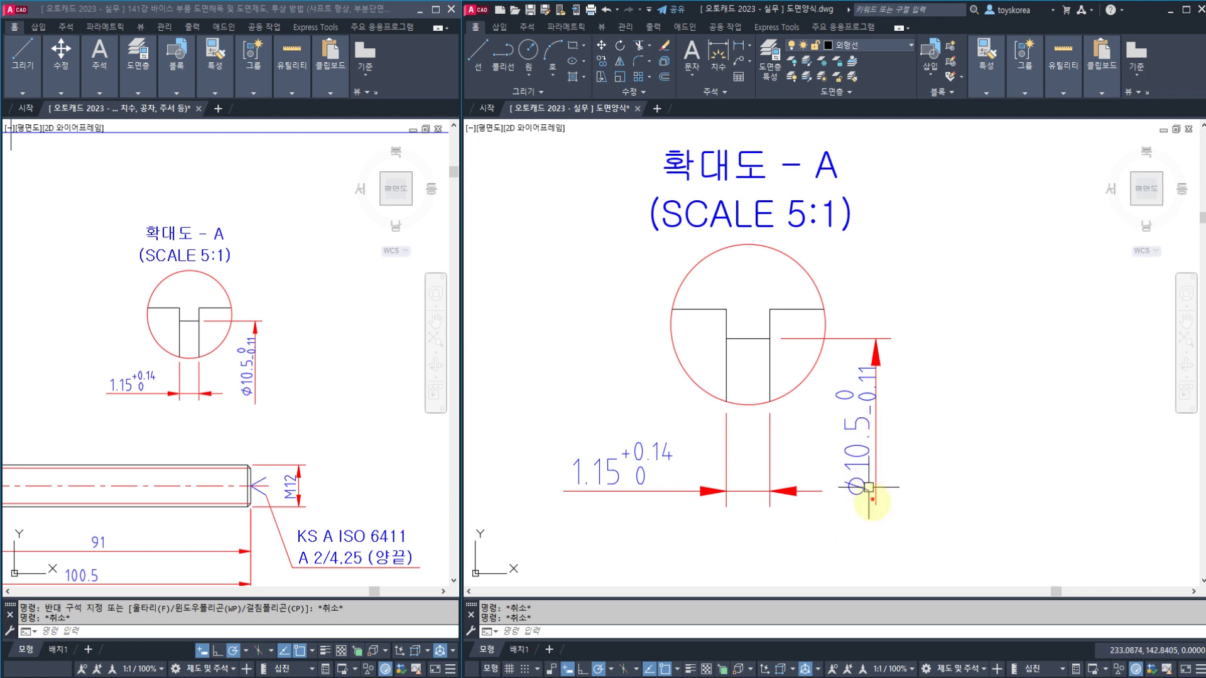
mouse_move(870, 506)
left_mouse_down()
mouse_move(840, 475)
mouse_move(881, 506)
left_mouse_up()
left_click_drag(929, 452, 907, 453)
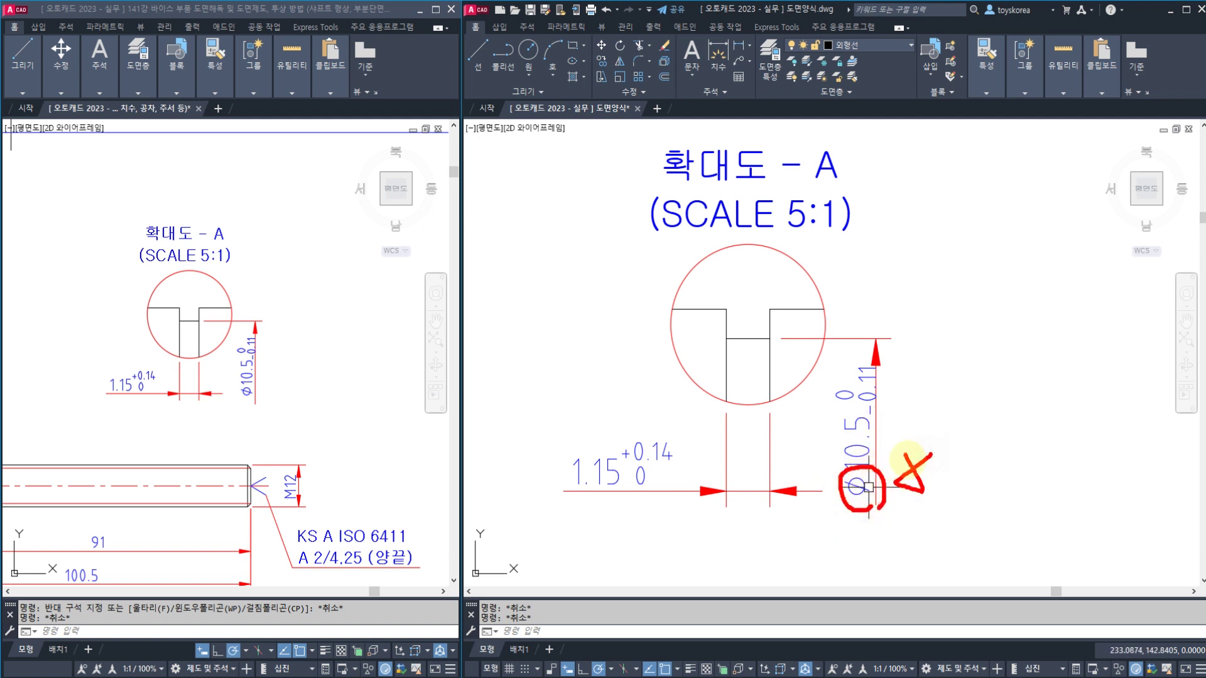
left_click_drag(264, 385, 253, 415)
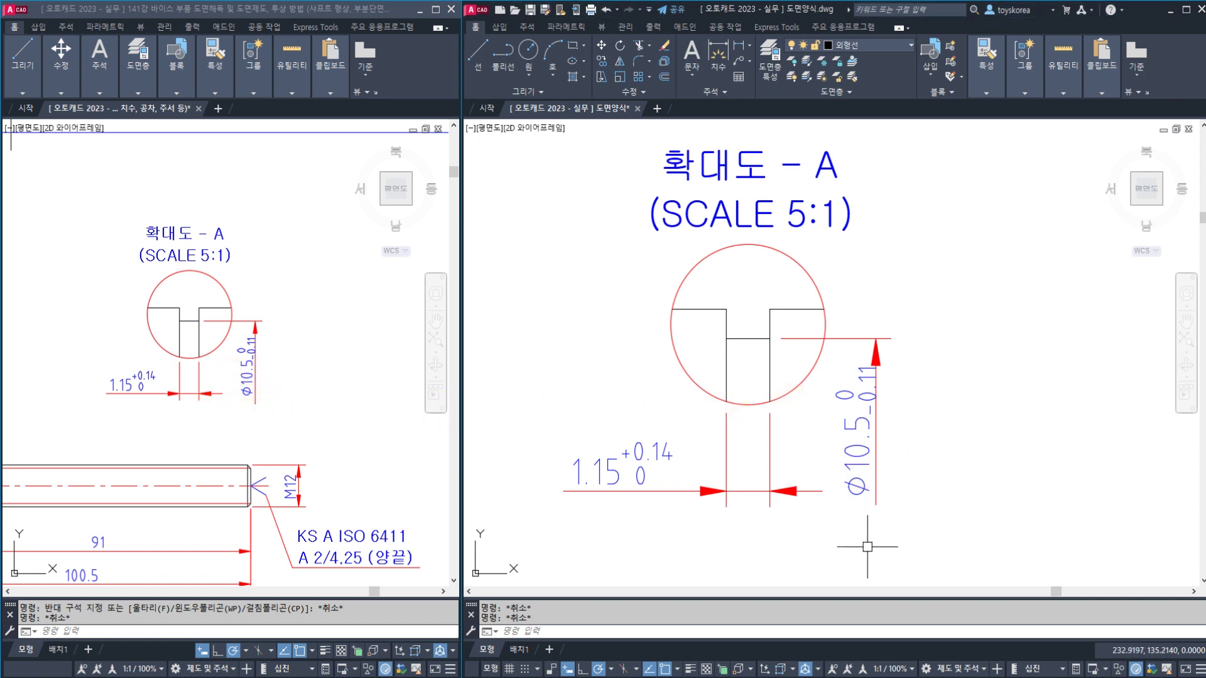
middle_click_drag(870, 510, 879, 457)
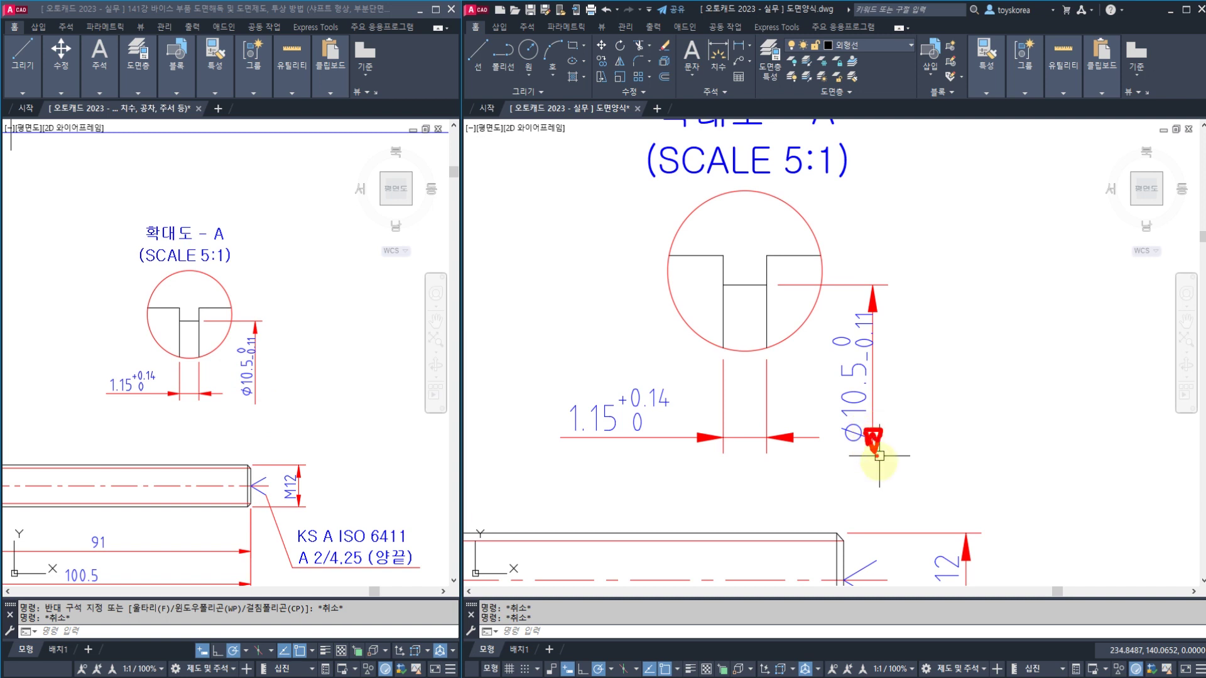
mouse_move(879, 463)
left_mouse_down()
mouse_move(675, 465)
mouse_move(705, 463)
mouse_move(728, 429)
mouse_move(788, 449)
left_mouse_up()
left_click_drag(795, 407, 733, 499)
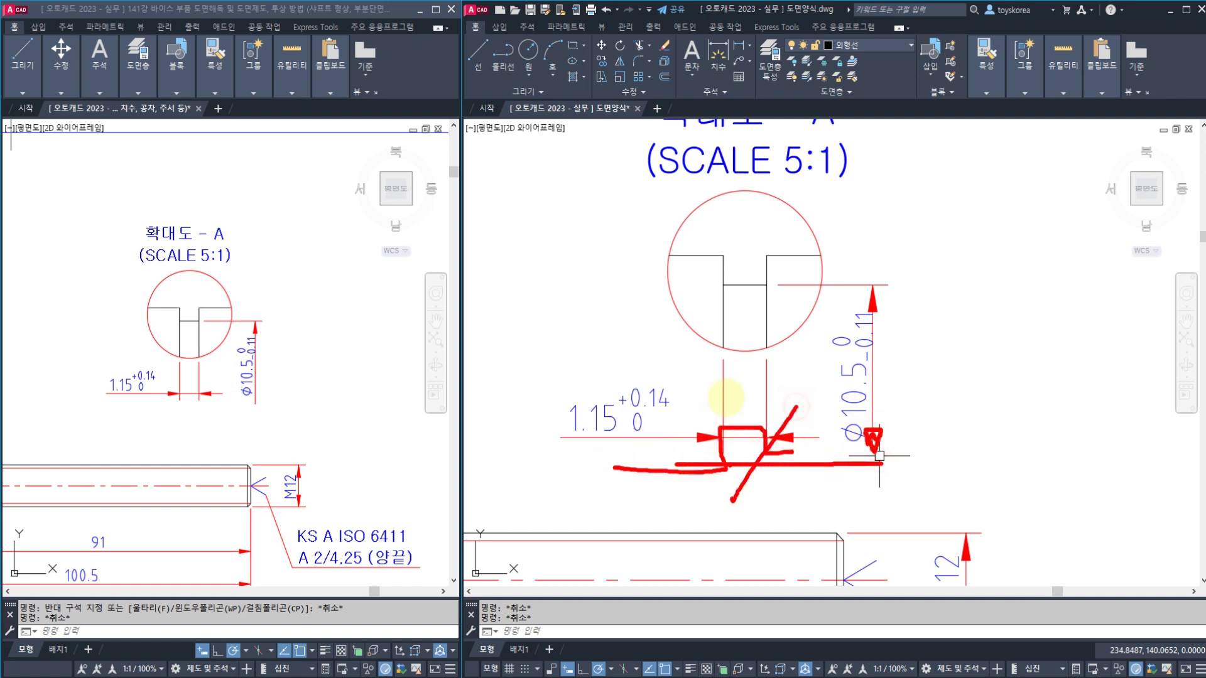
left_click_drag(728, 385, 804, 512)
mouse_move(921, 487)
left_mouse_down()
mouse_move(861, 458)
mouse_move(896, 470)
mouse_move(945, 425)
mouse_move(956, 484)
left_mouse_up()
left_click(917, 423)
key("Escape")
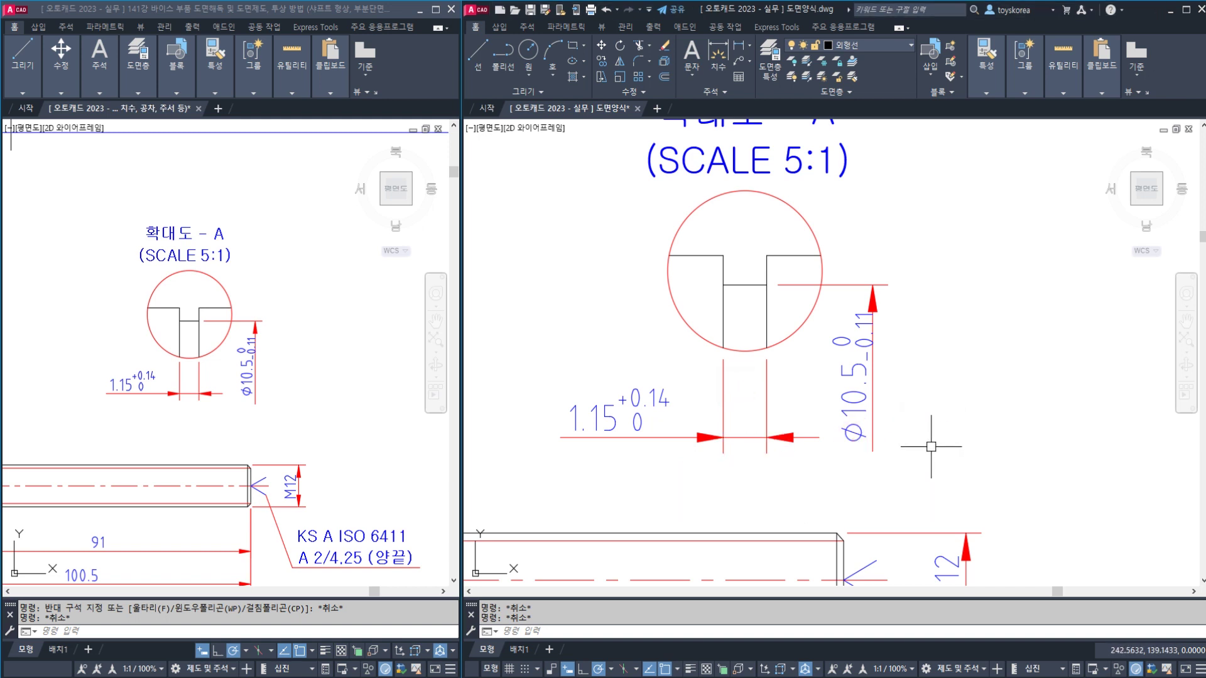
Save the finished shaft drawing and compare its full sheet, including notes and title block, with the reference sheet
scroll(823, 280, "down", 2)
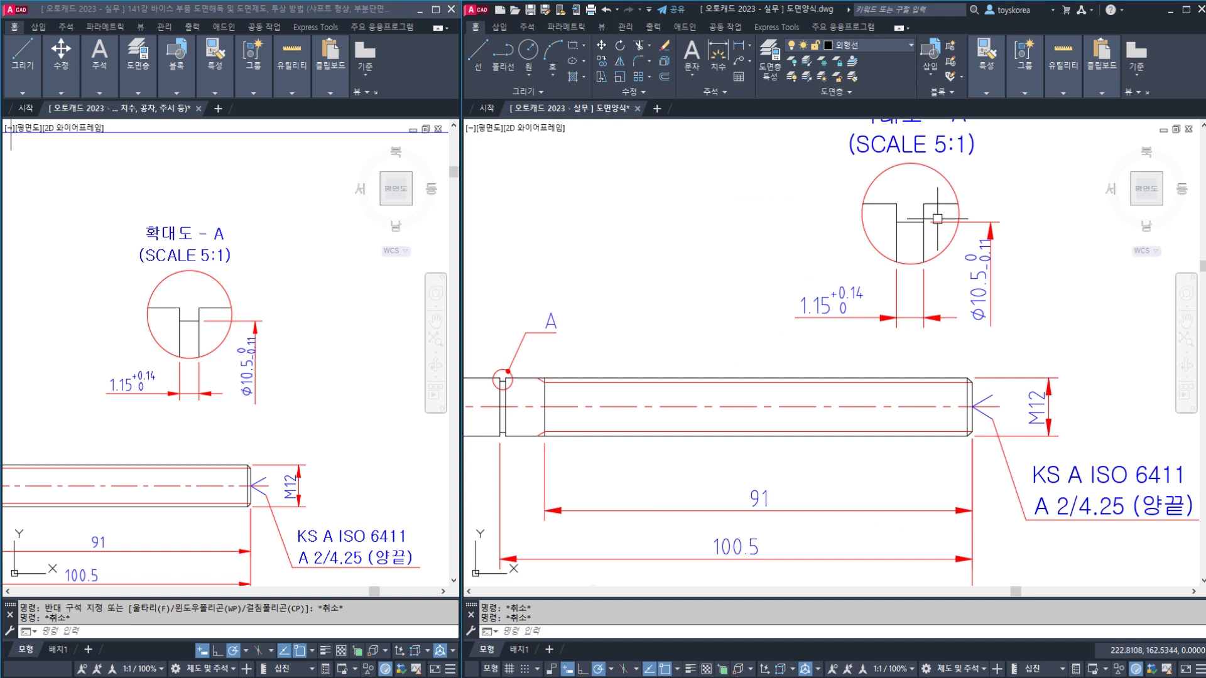
scroll(835, 277, "down", 2)
mouse_move(836, 277)
middle_mouse_down()
mouse_move(865, 284)
mouse_move(847, 274)
middle_mouse_up()
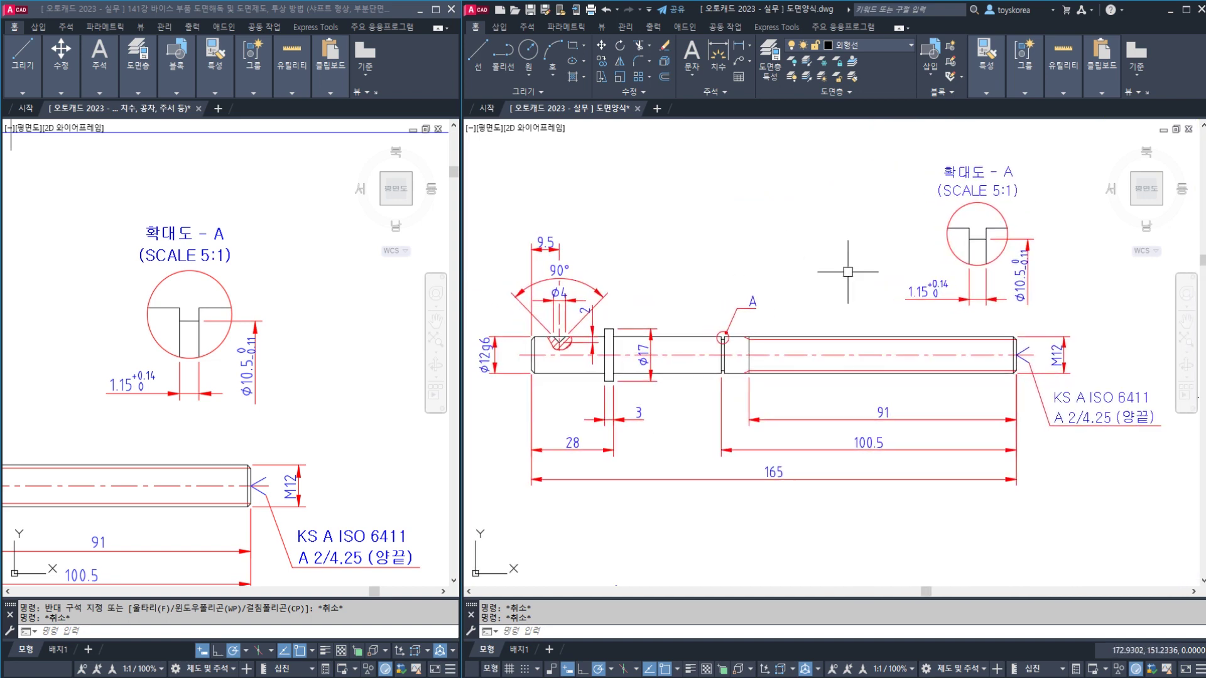
key("ctrl+s")
scroll(305, 352, "down", 2)
scroll(439, 306, "down", 2)
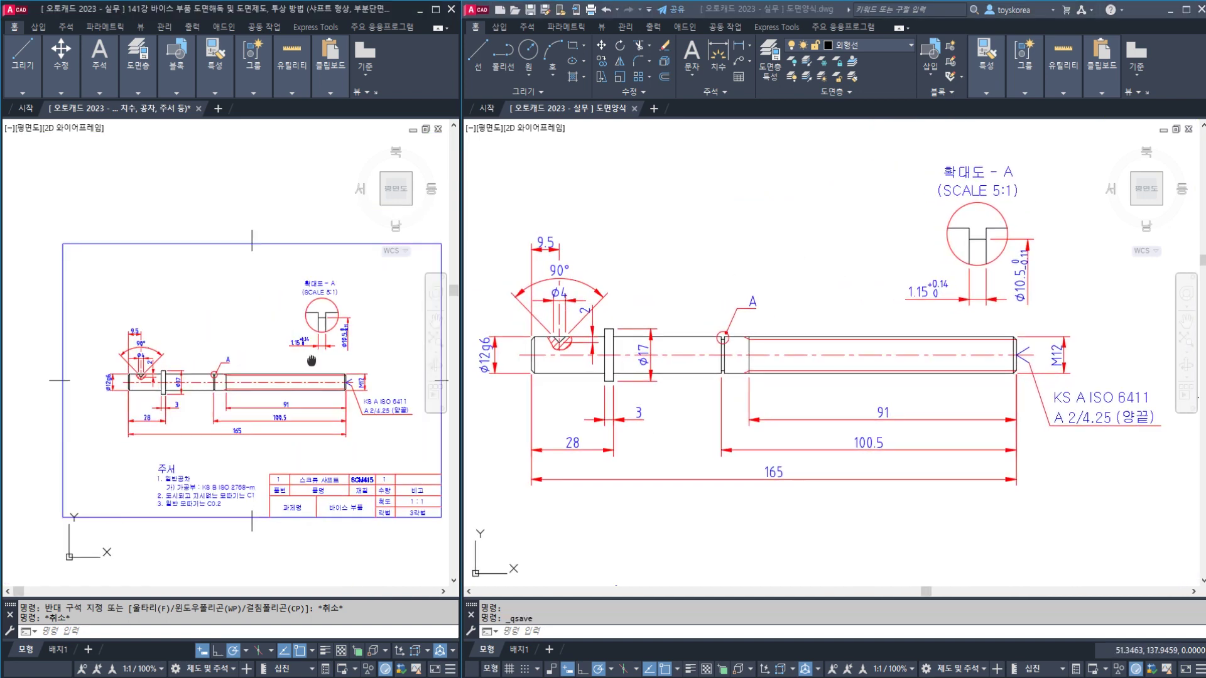
middle_click_drag(277, 288, 291, 277)
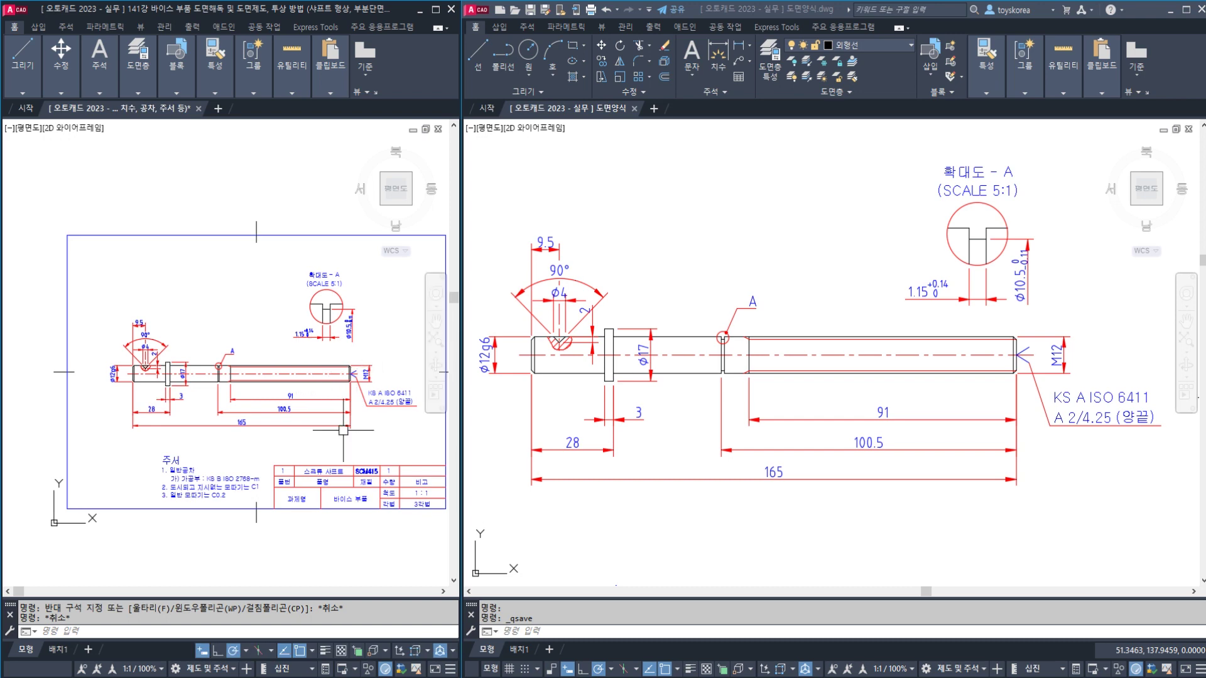
scroll(668, 410, "down", 2)
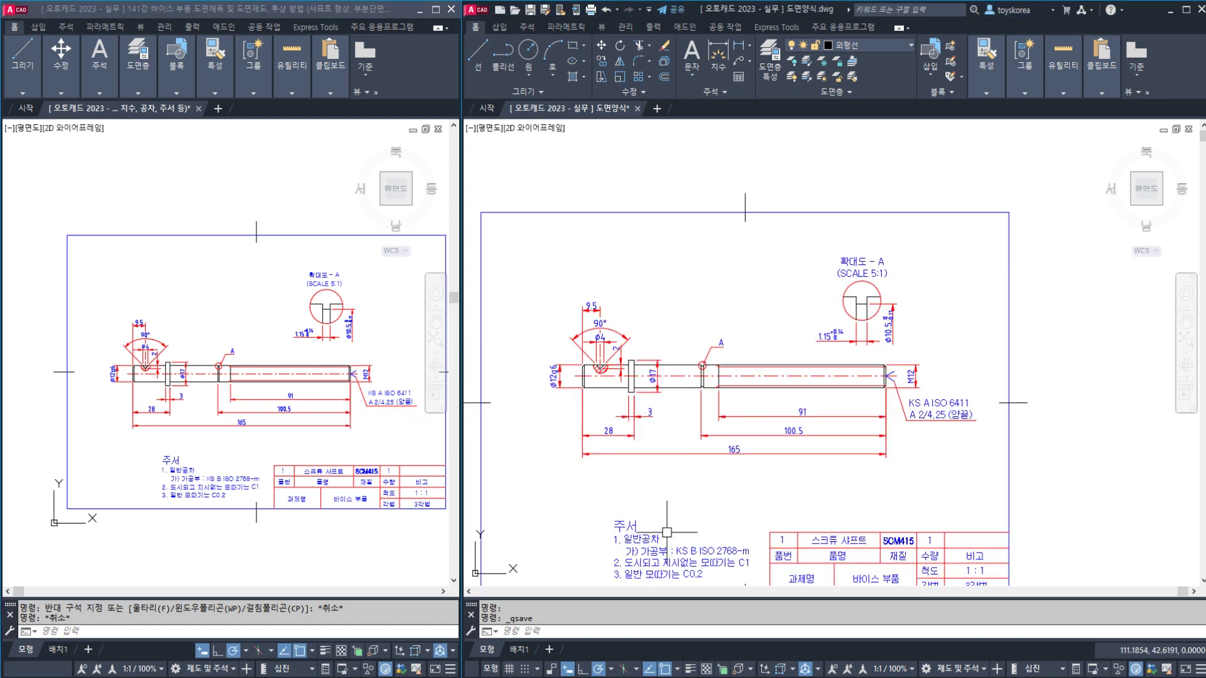
Switch to the lesson notes in Notepad and read the work title, work description and the special notes on symmetric shapes and male threads
key("alt+Tab")
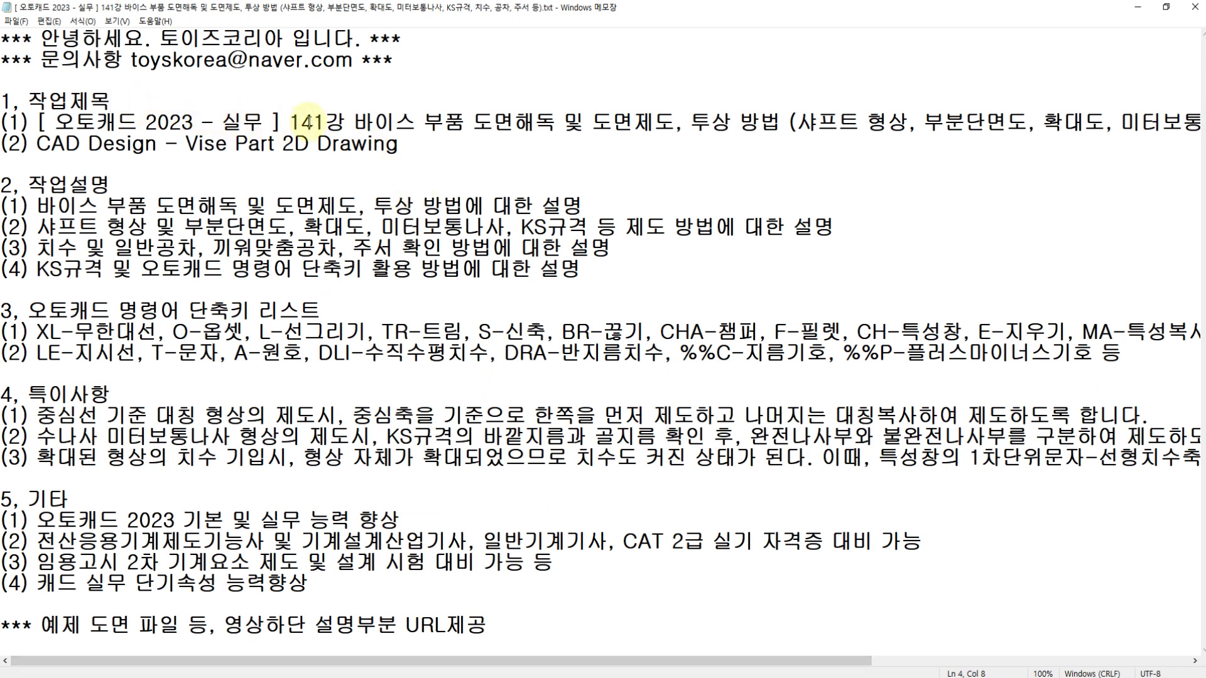
left_click_drag(363, 116, 732, 116)
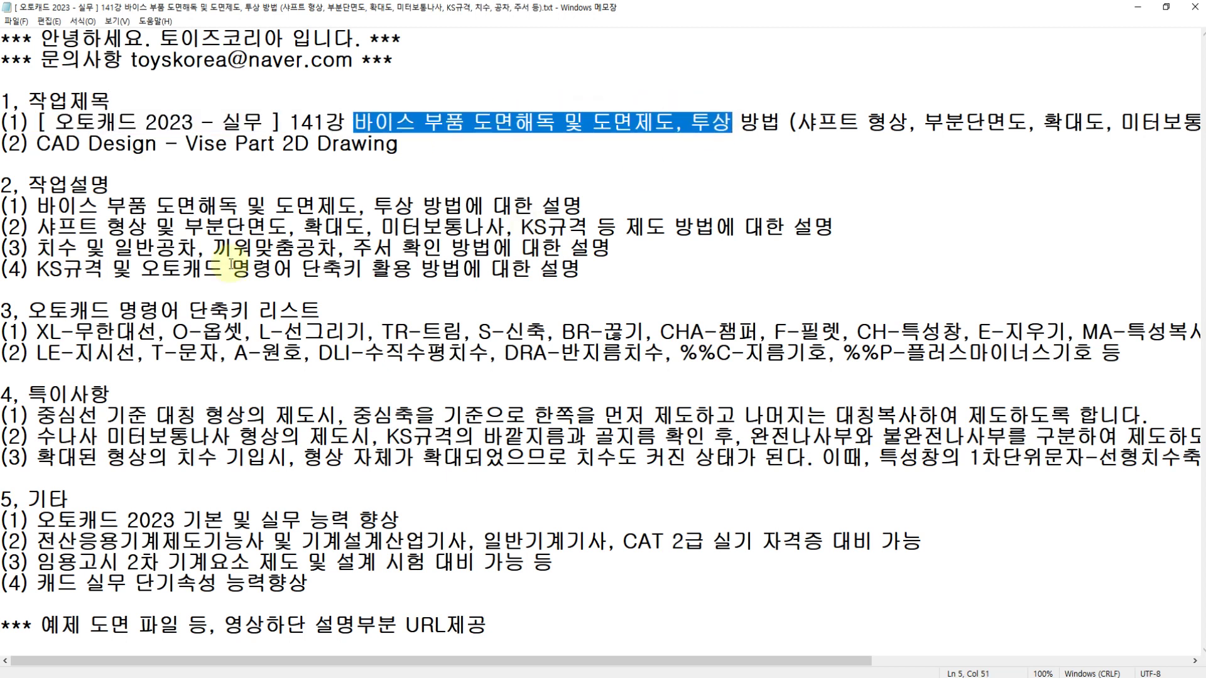
left_click(102, 224)
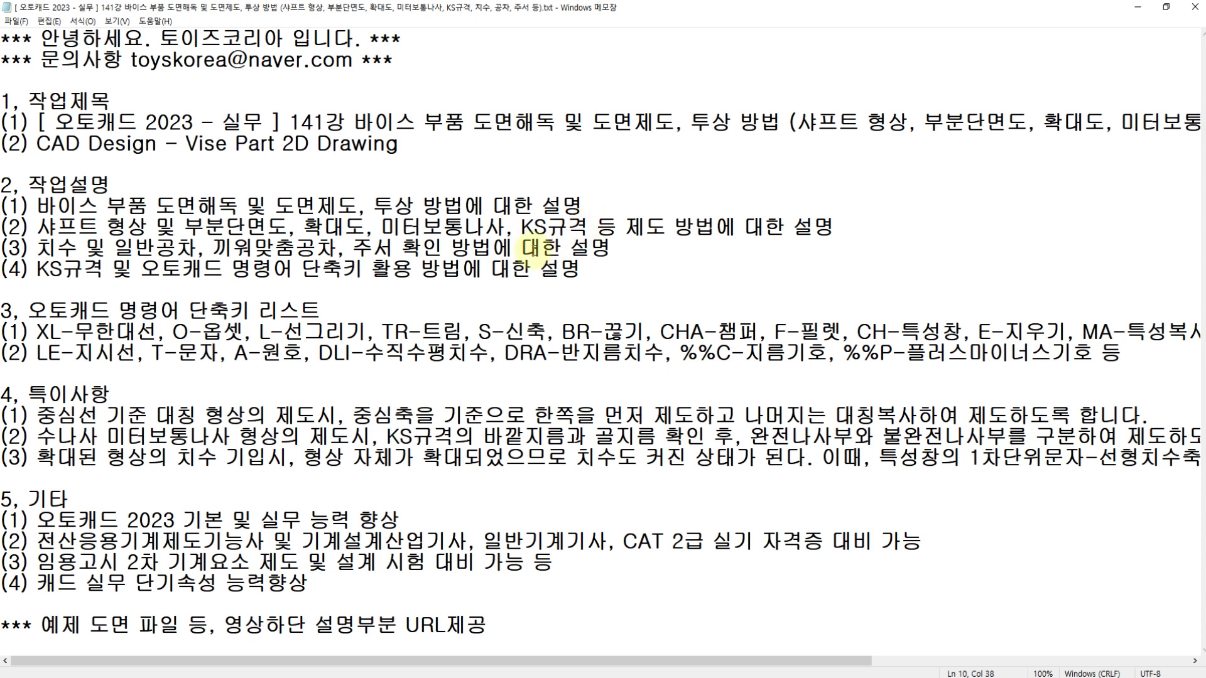
left_click(133, 248)
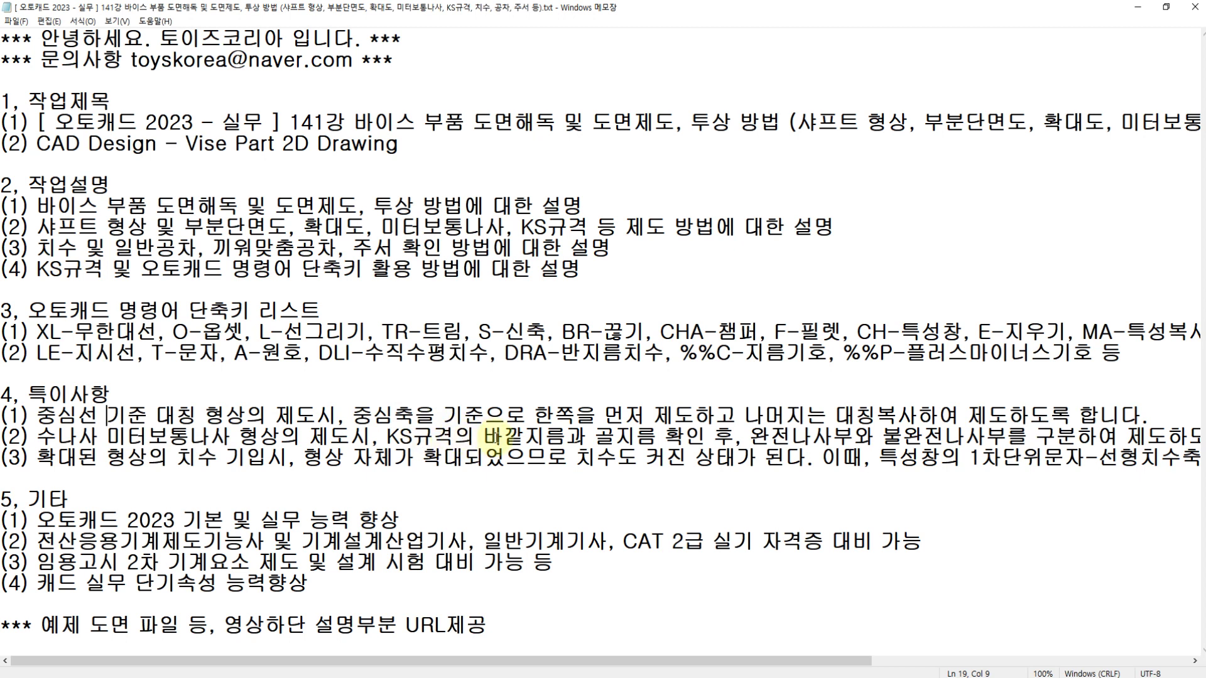
left_click(525, 434)
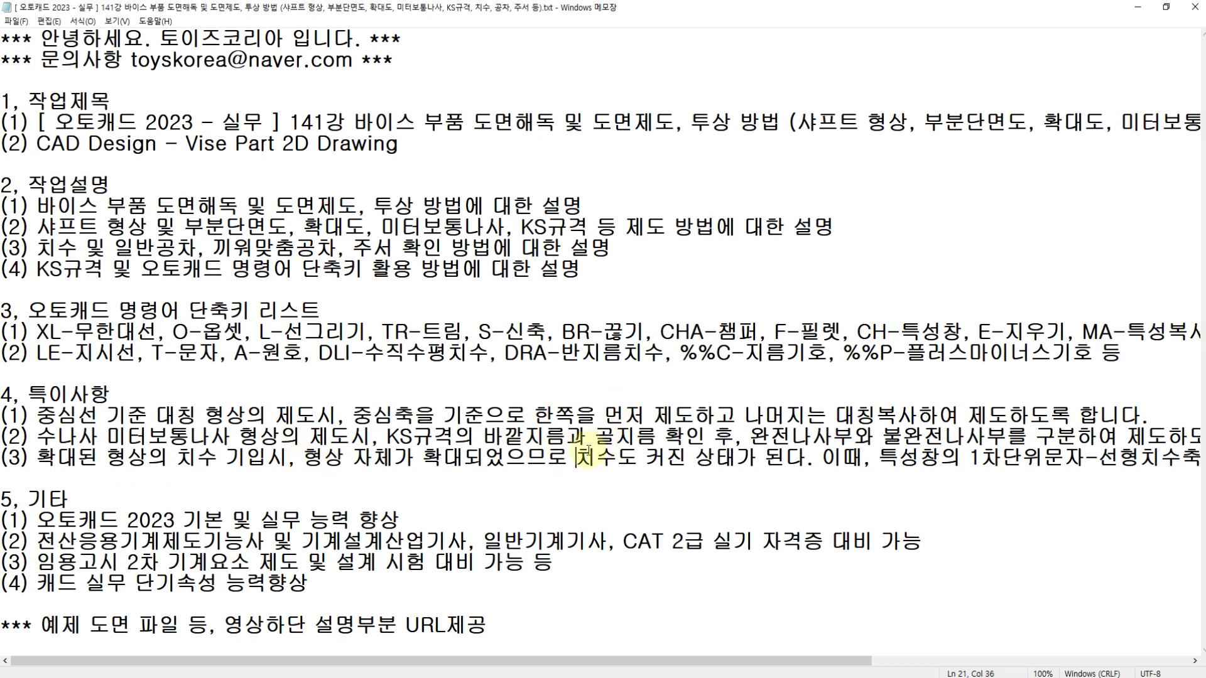
Read the special note on dimensioning enlarged shapes with the 선형치수축척 setting, and review the remaining section headings
left_click_drag(578, 458, 623, 459)
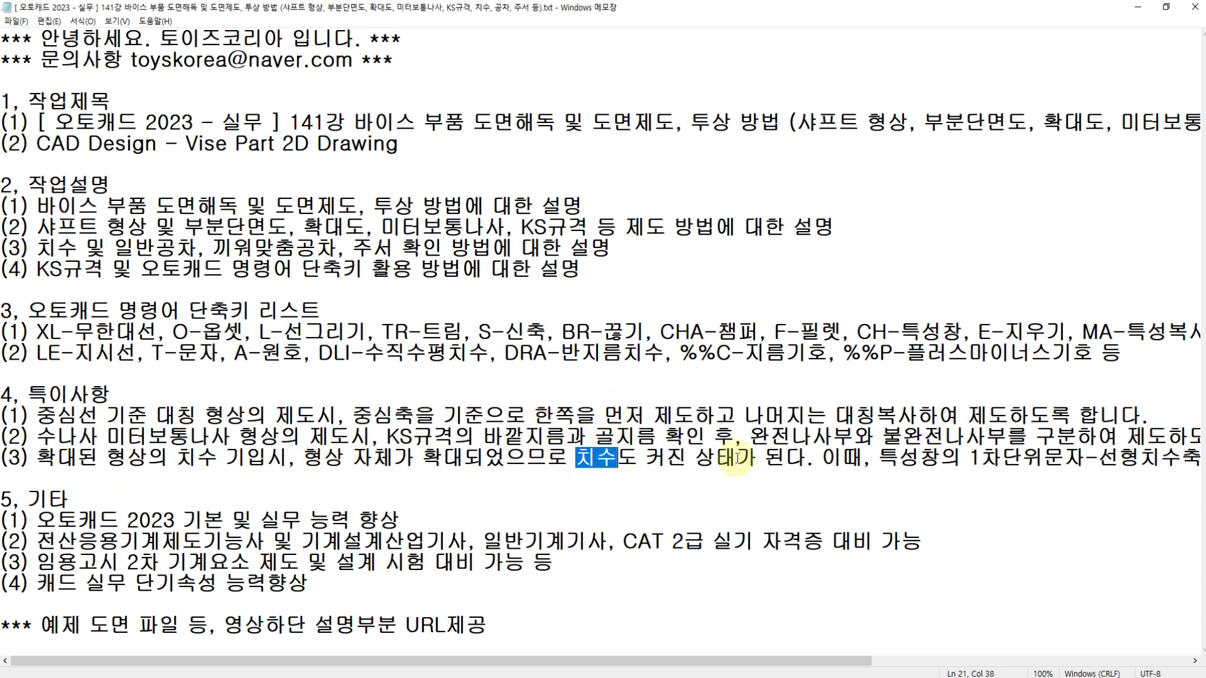
left_click(885, 460)
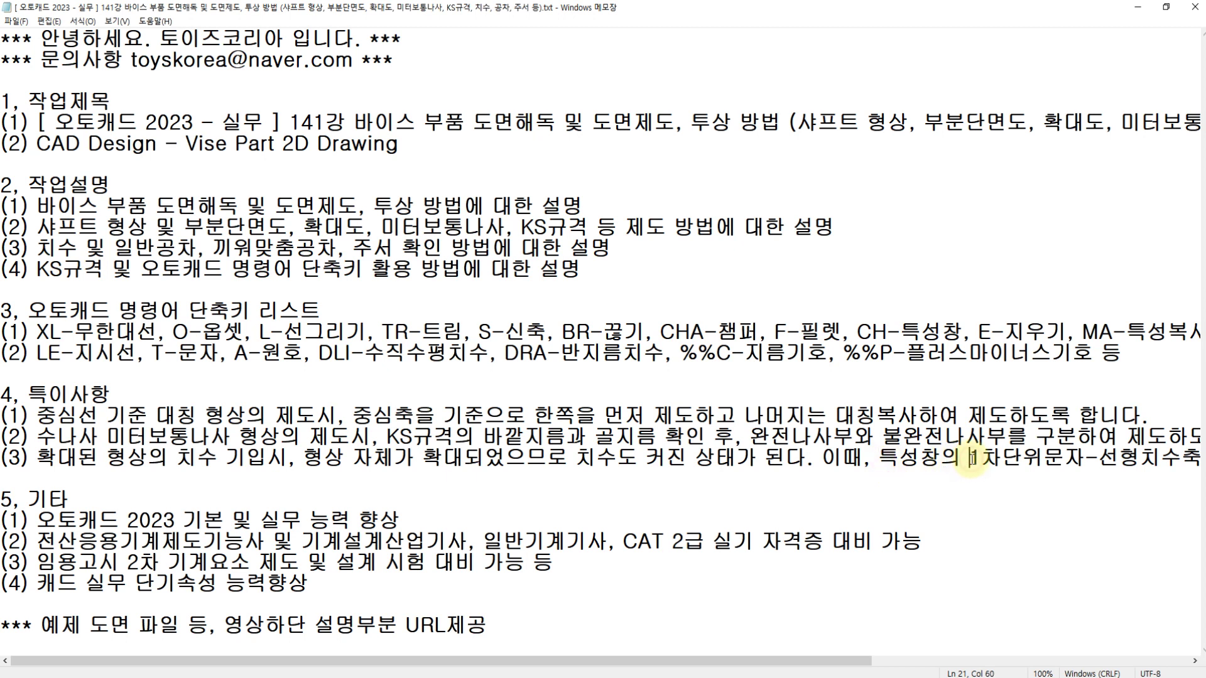
left_click_drag(1094, 459, 1200, 458)
left_click(763, 460)
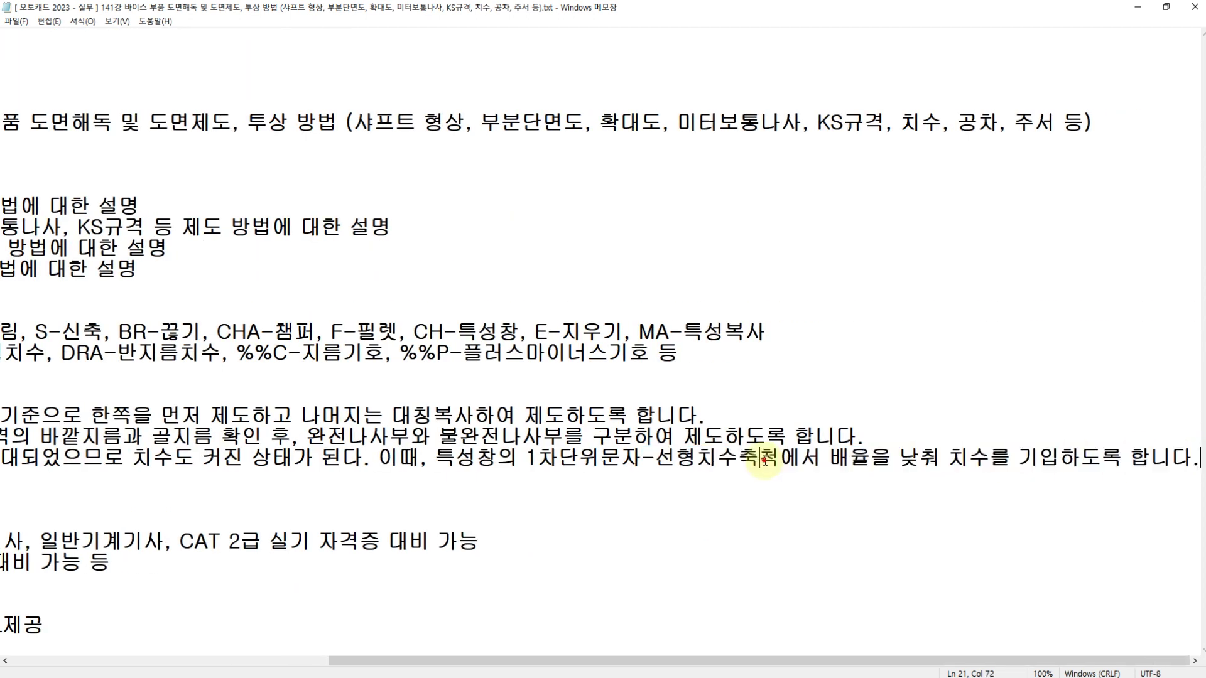
left_click_drag(519, 458, 777, 465)
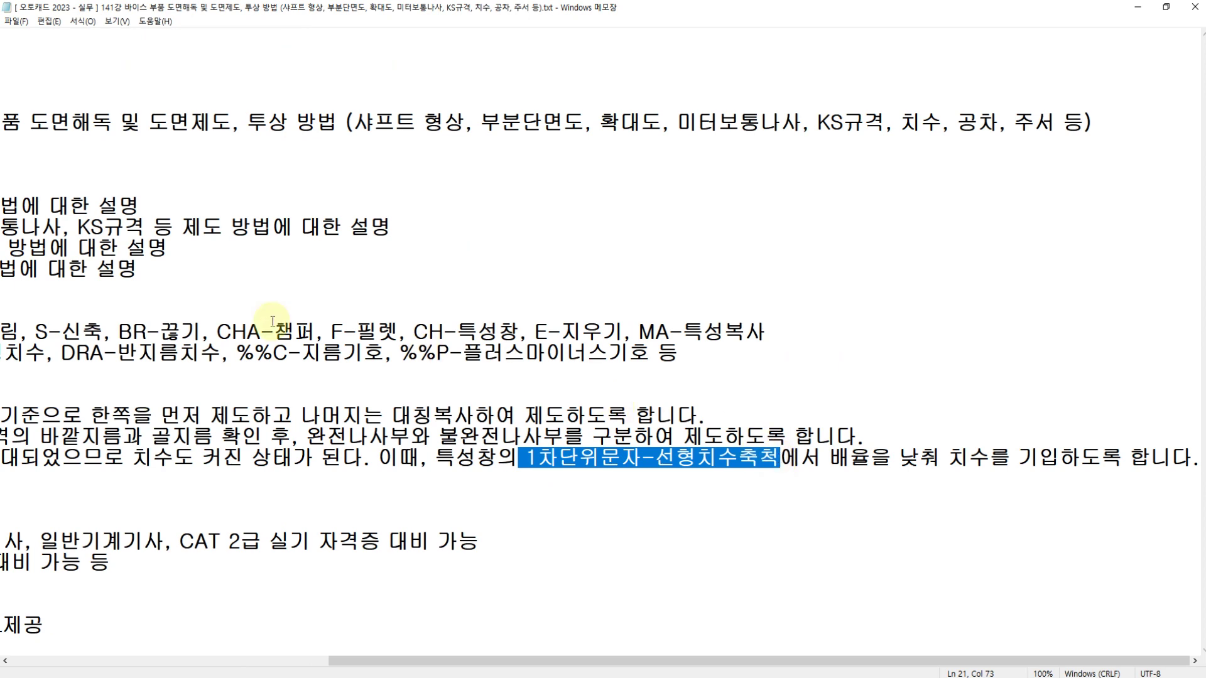
left_click(166, 397)
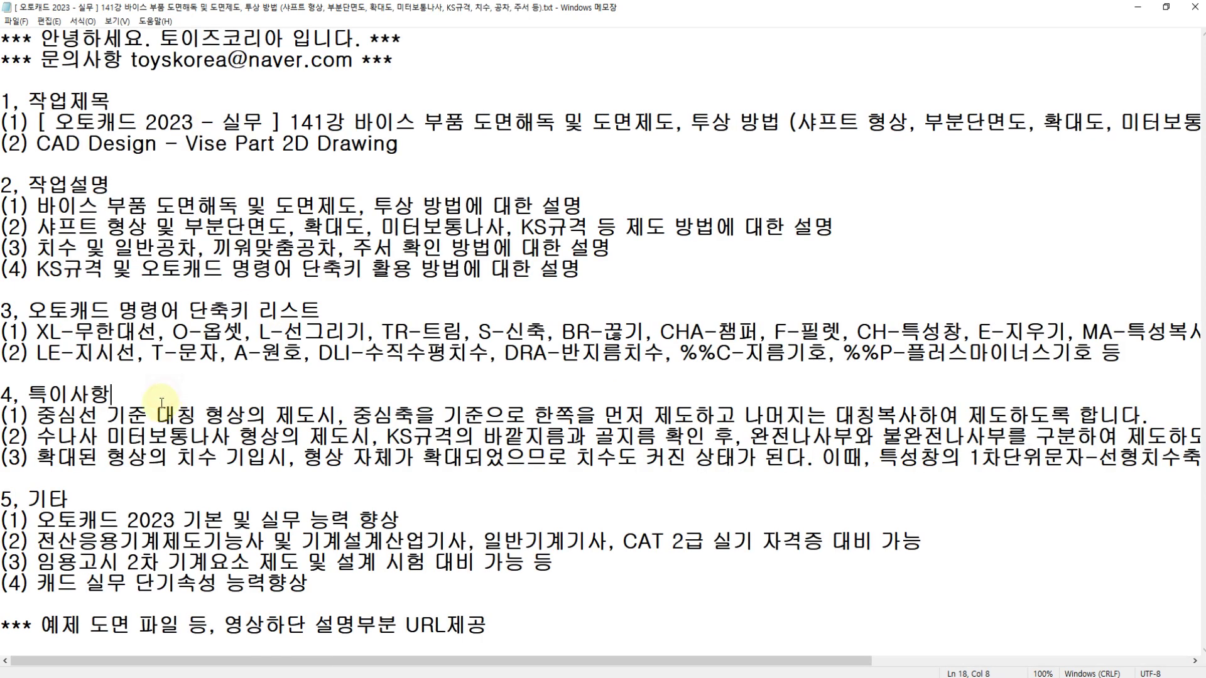
left_click(117, 496)
left_click(125, 104)
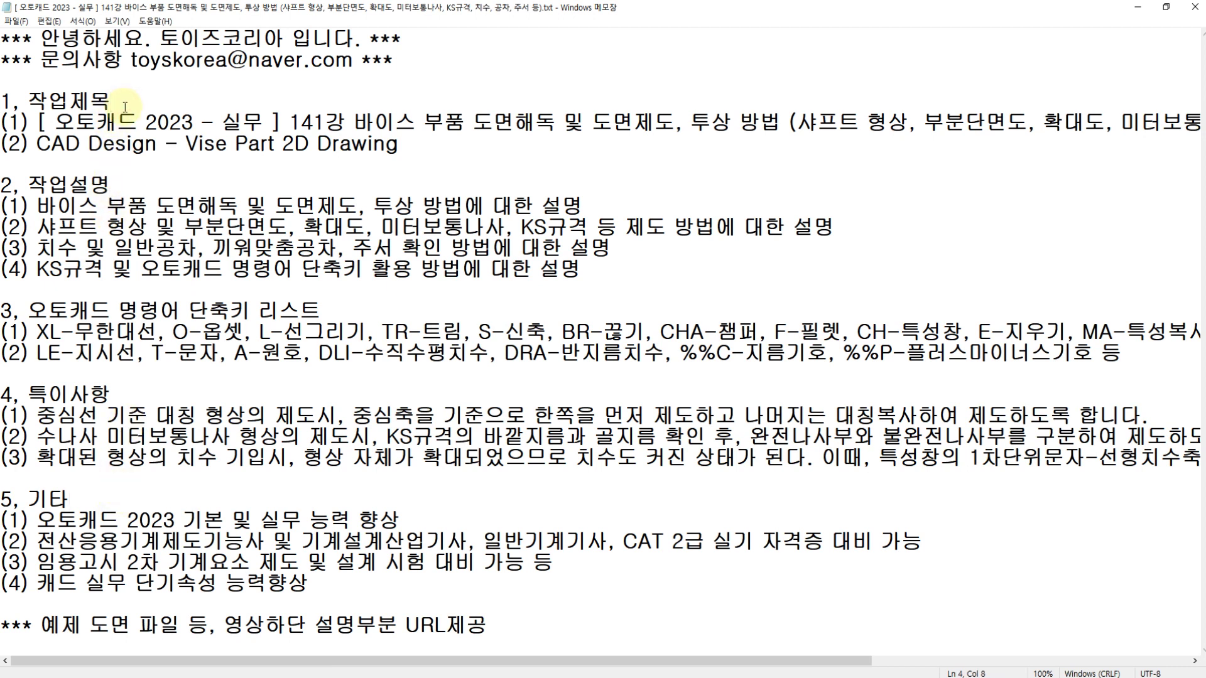